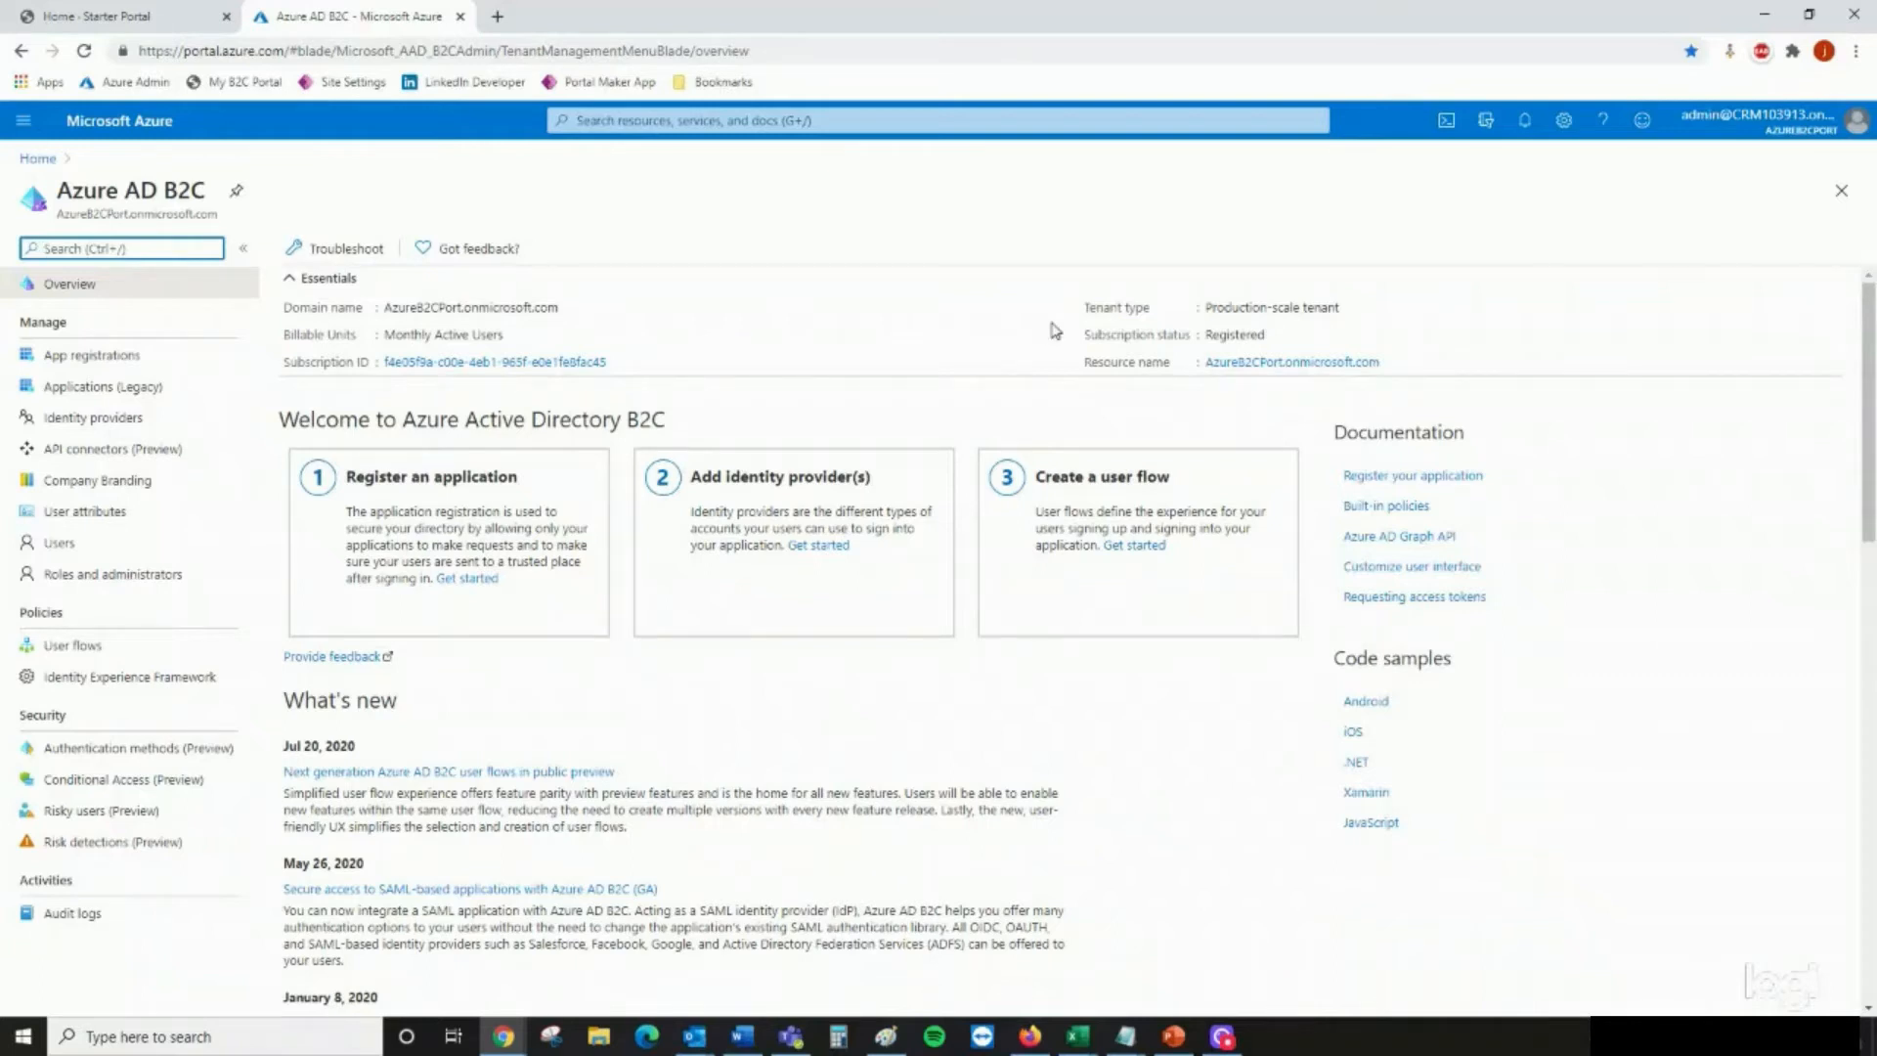
pyautogui.click(144, 364)
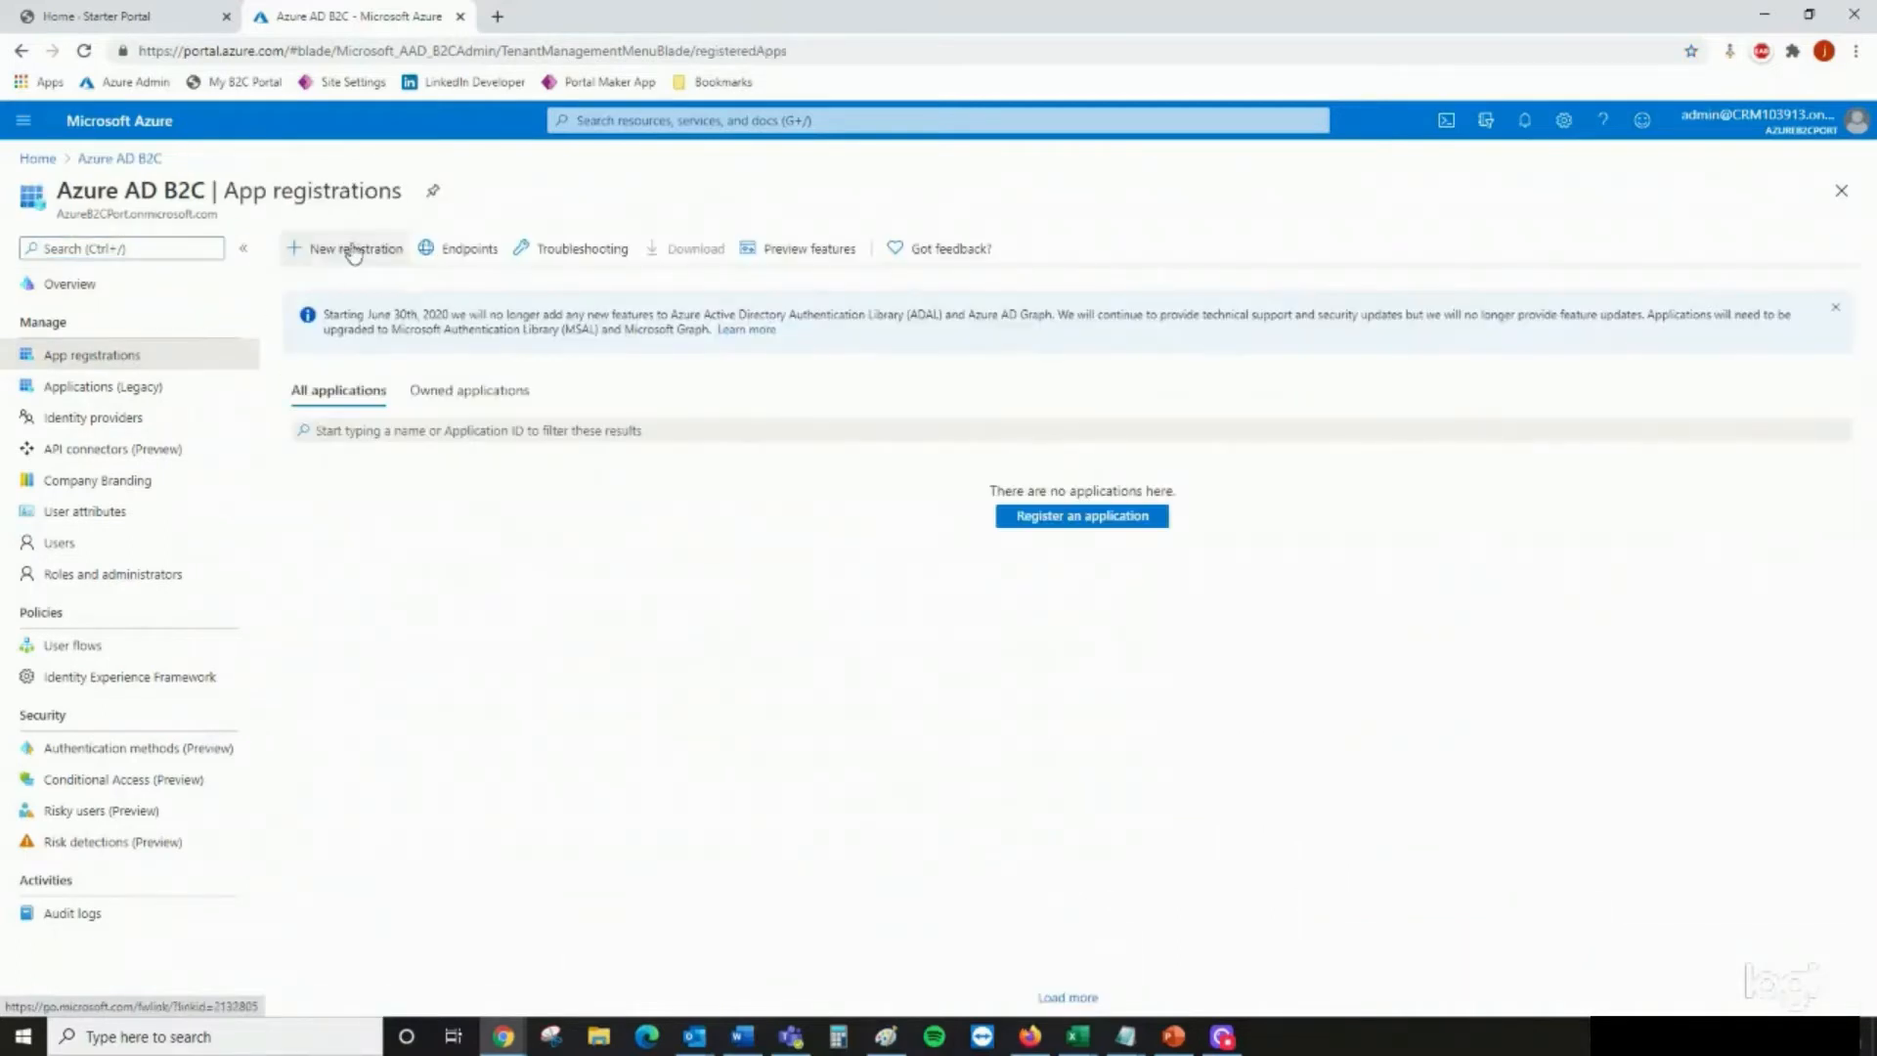
pyautogui.click(354, 251)
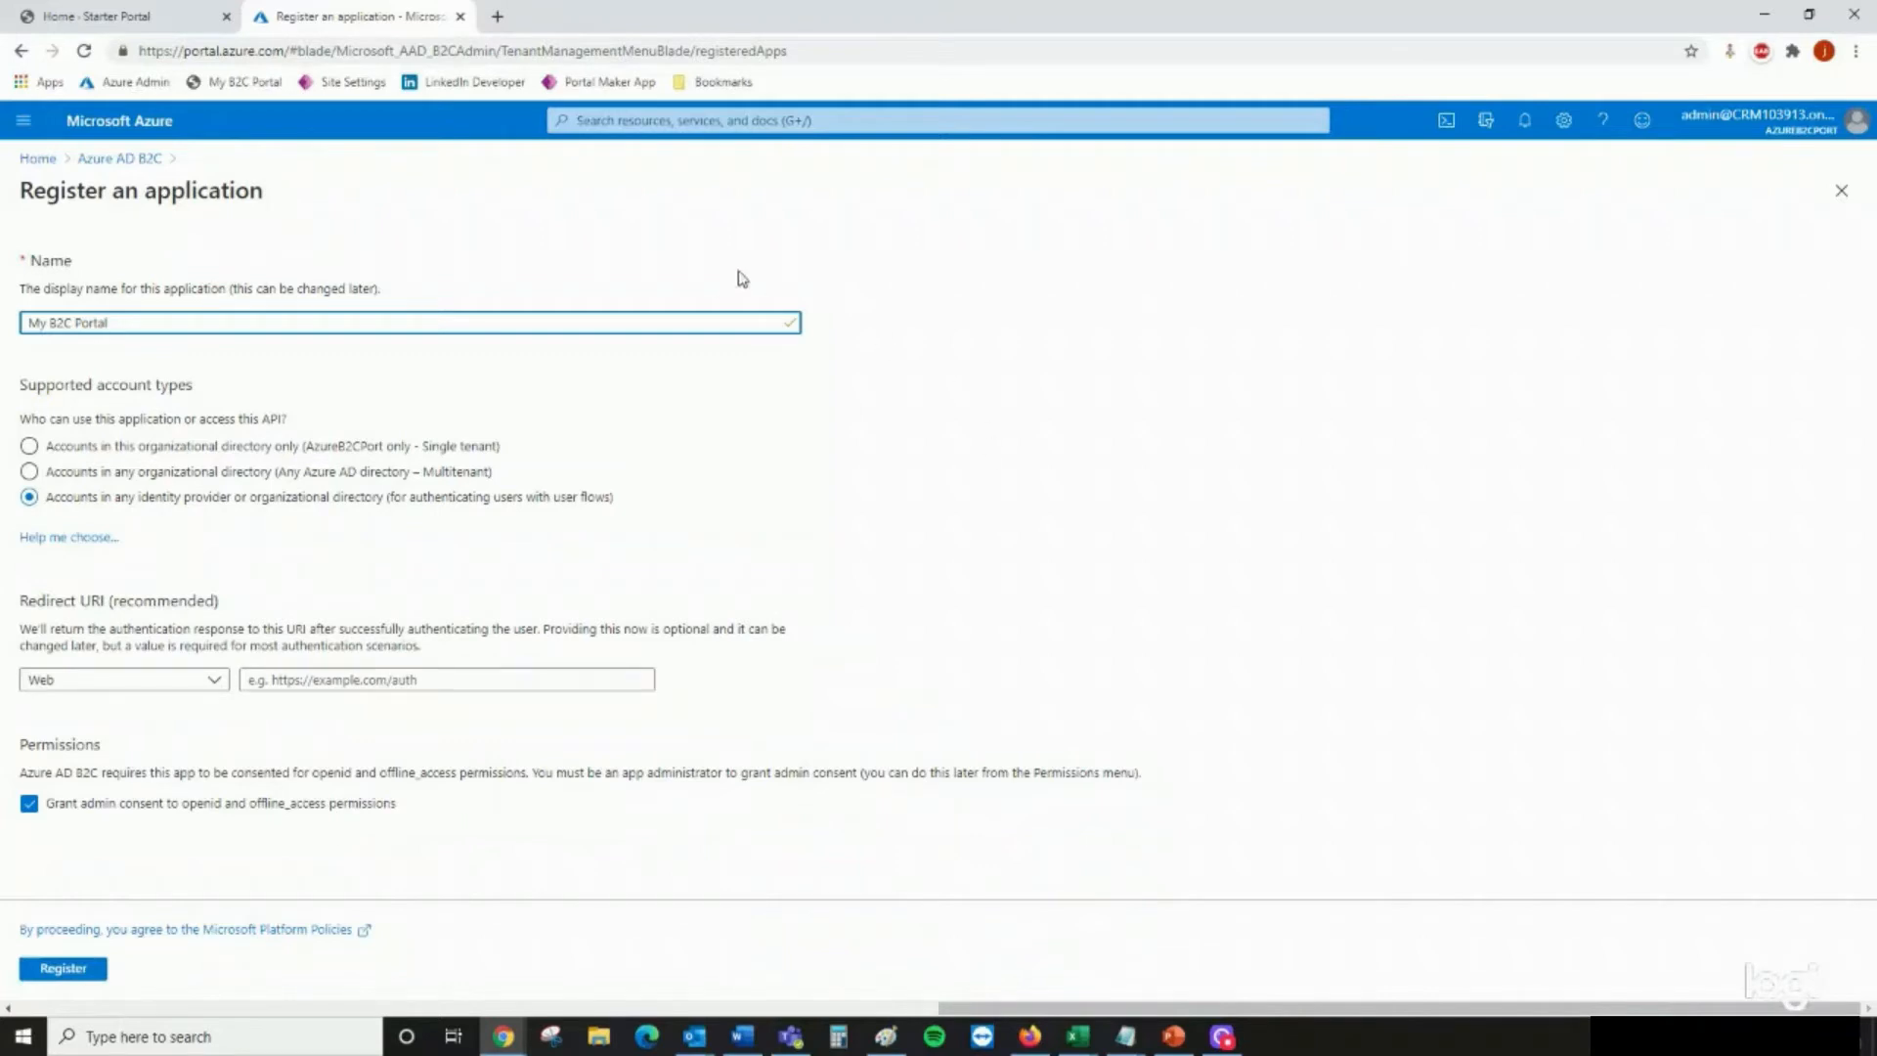
pyautogui.click(132, 17)
pyautogui.click(392, 50)
pyautogui.hotkey('ctrl', 'c')
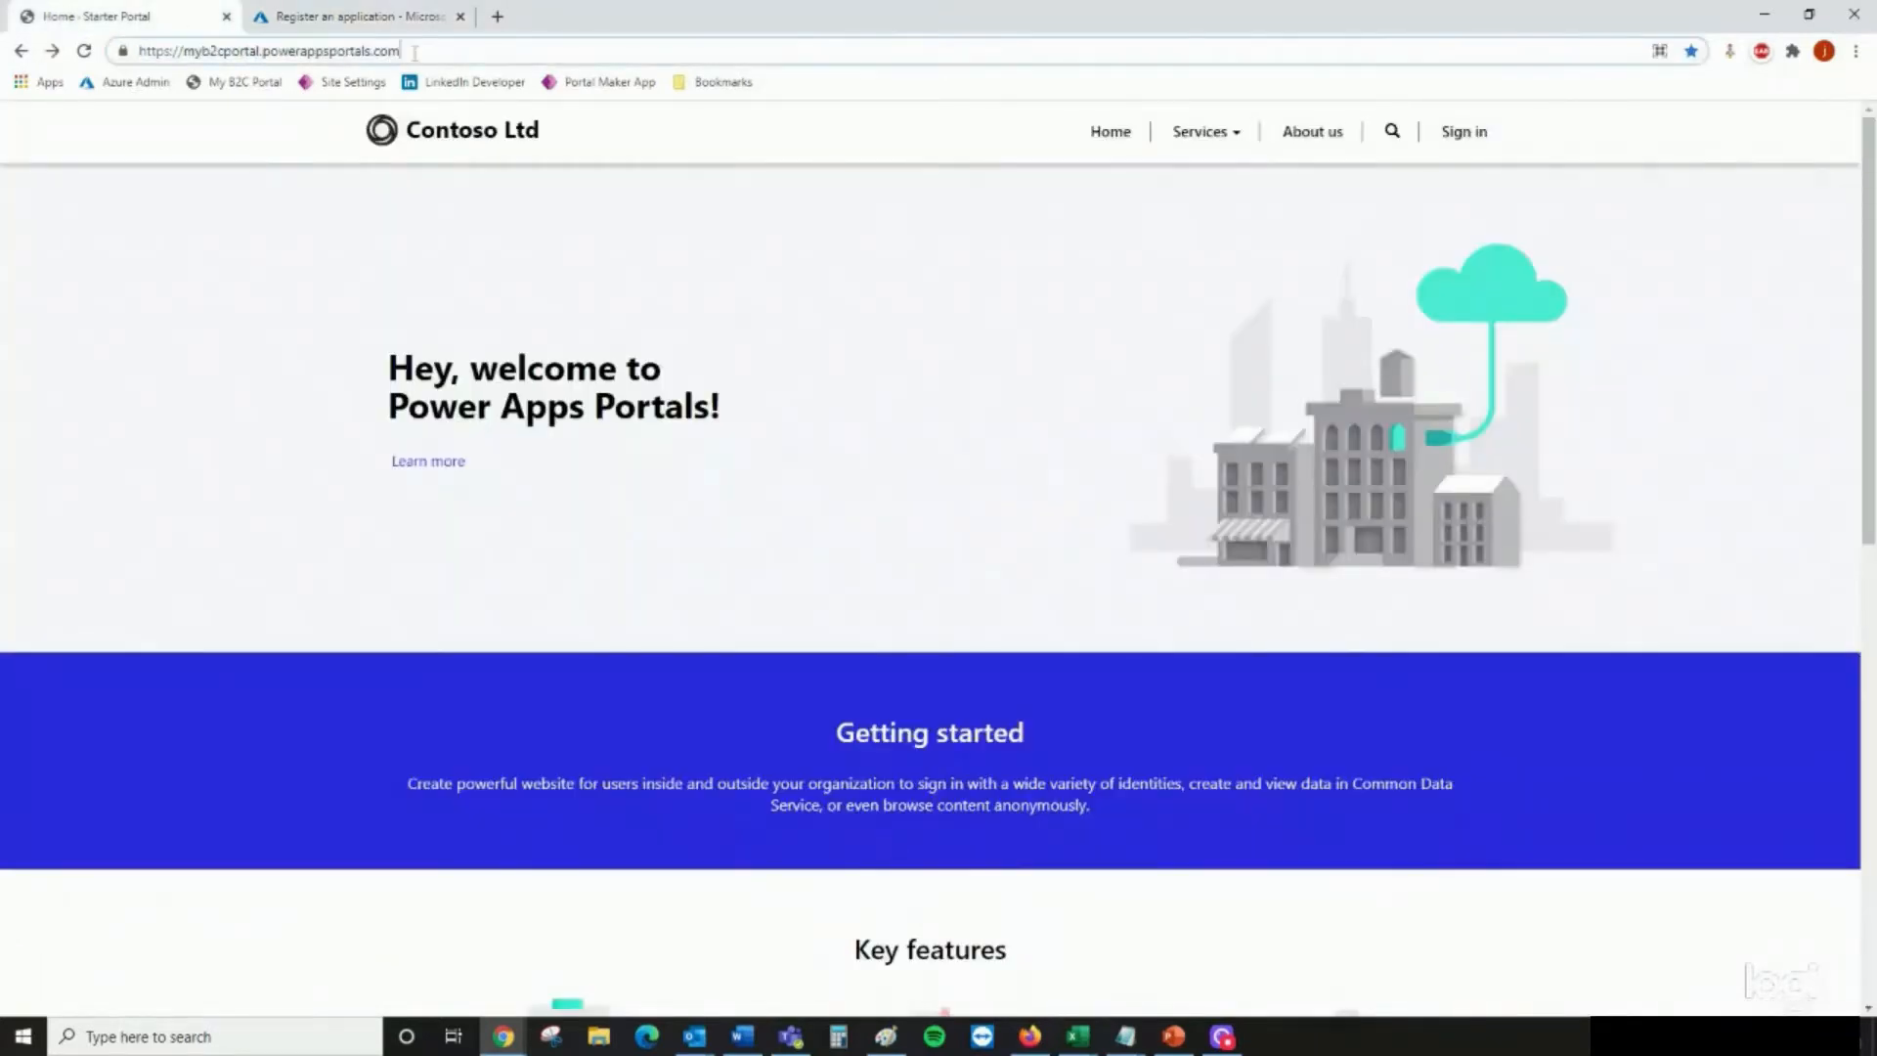
pyautogui.click(256, 12)
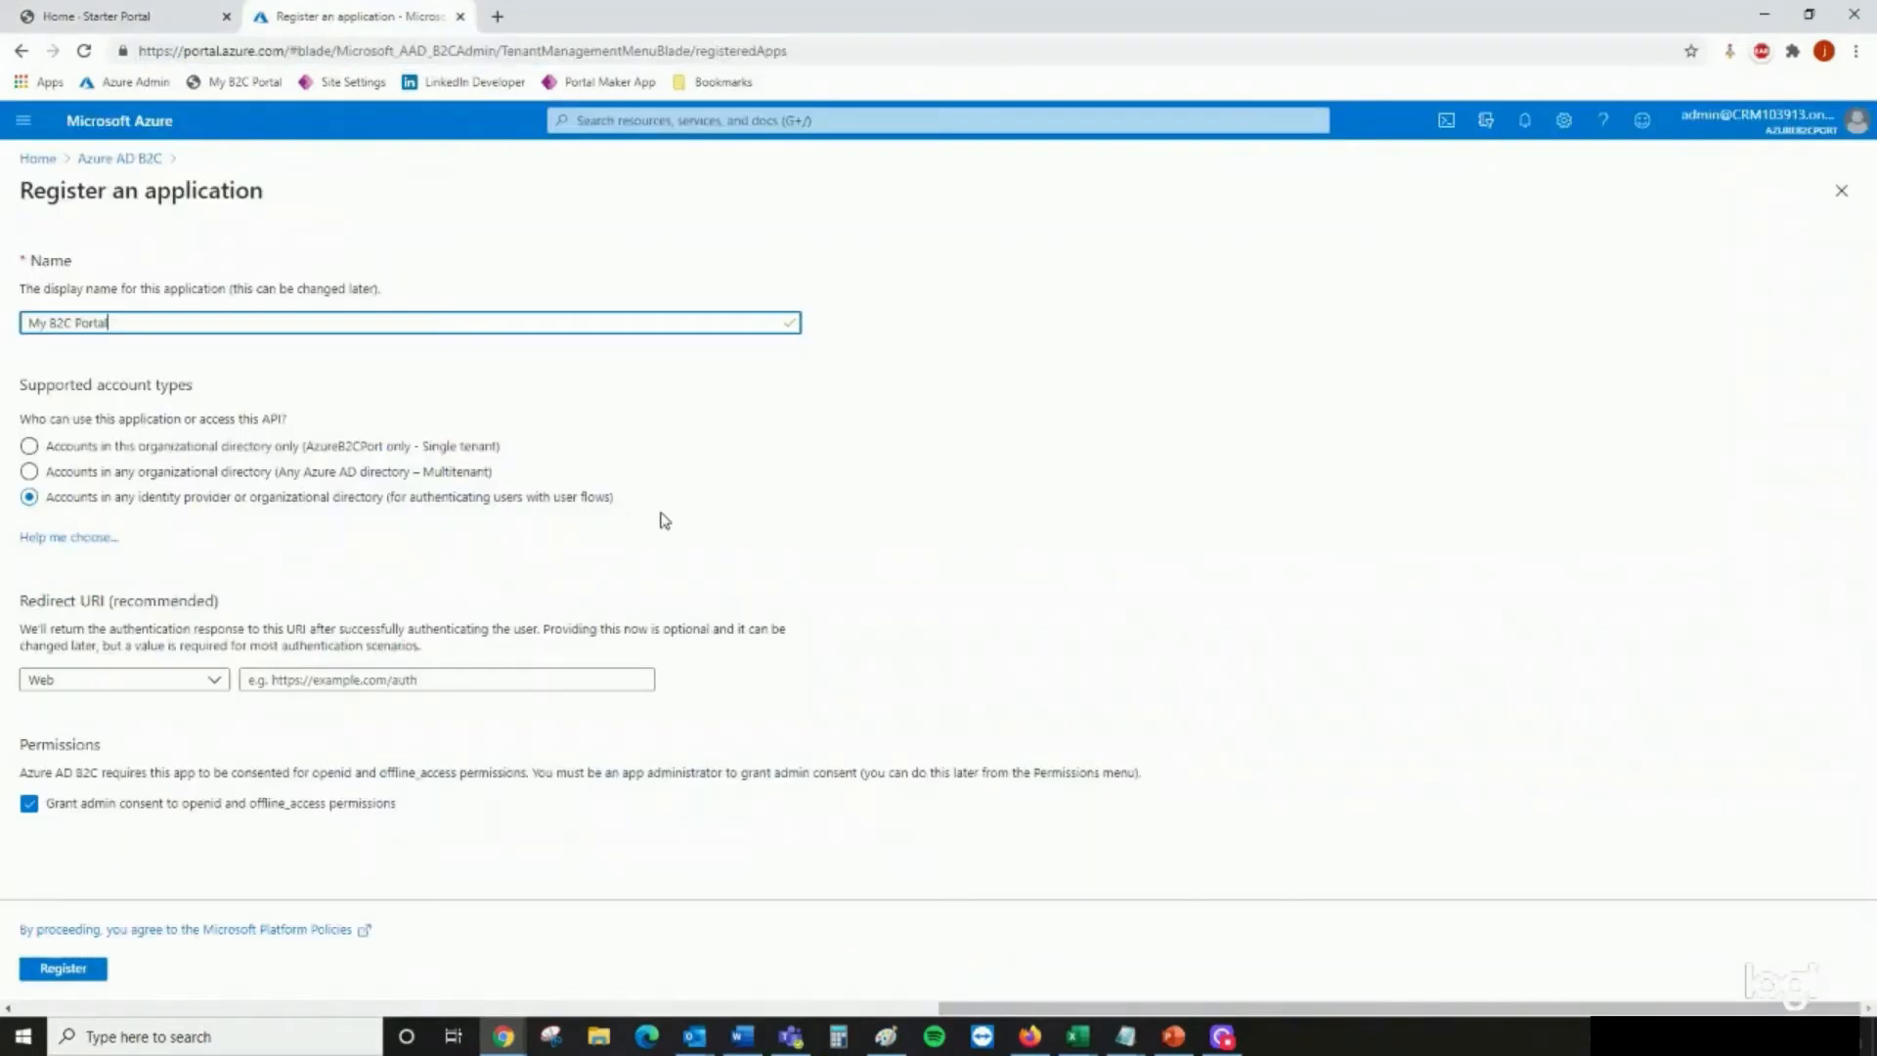
pyautogui.click(499, 680)
pyautogui.hotkey('ctrl', 'v')
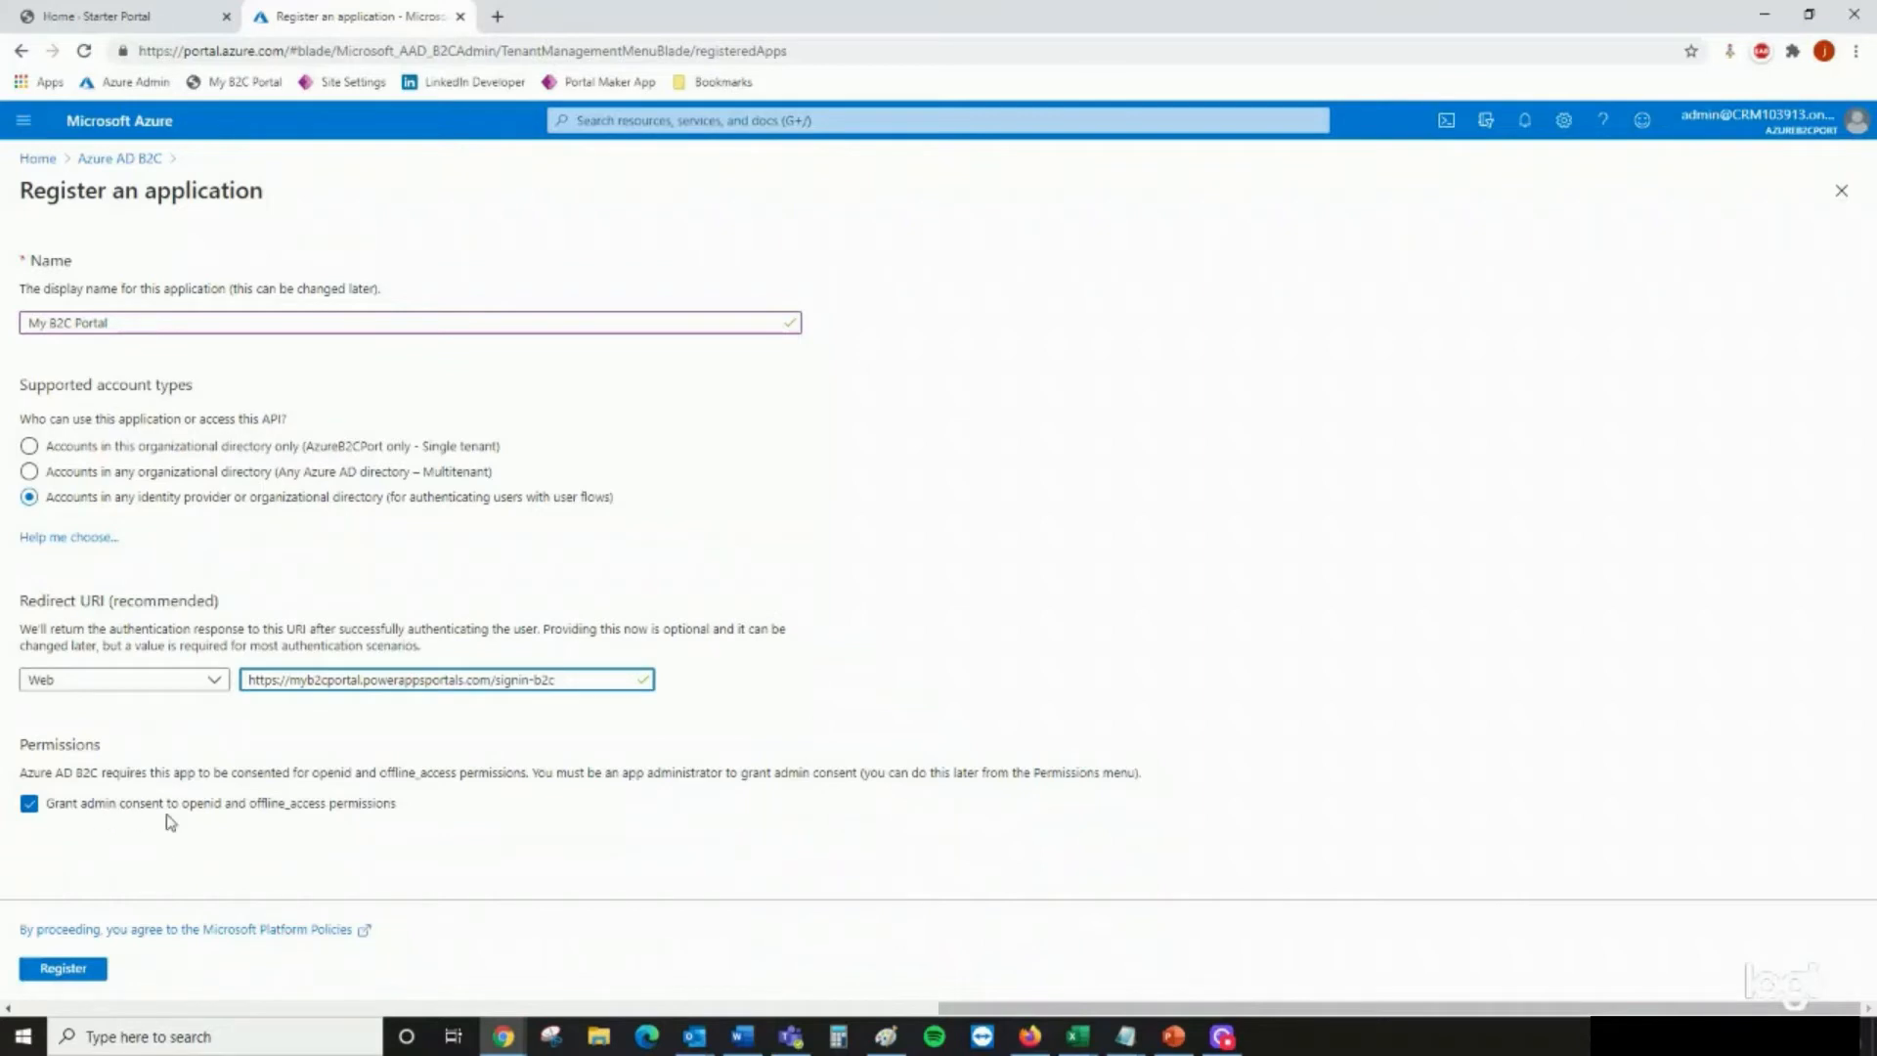
pyautogui.click(73, 973)
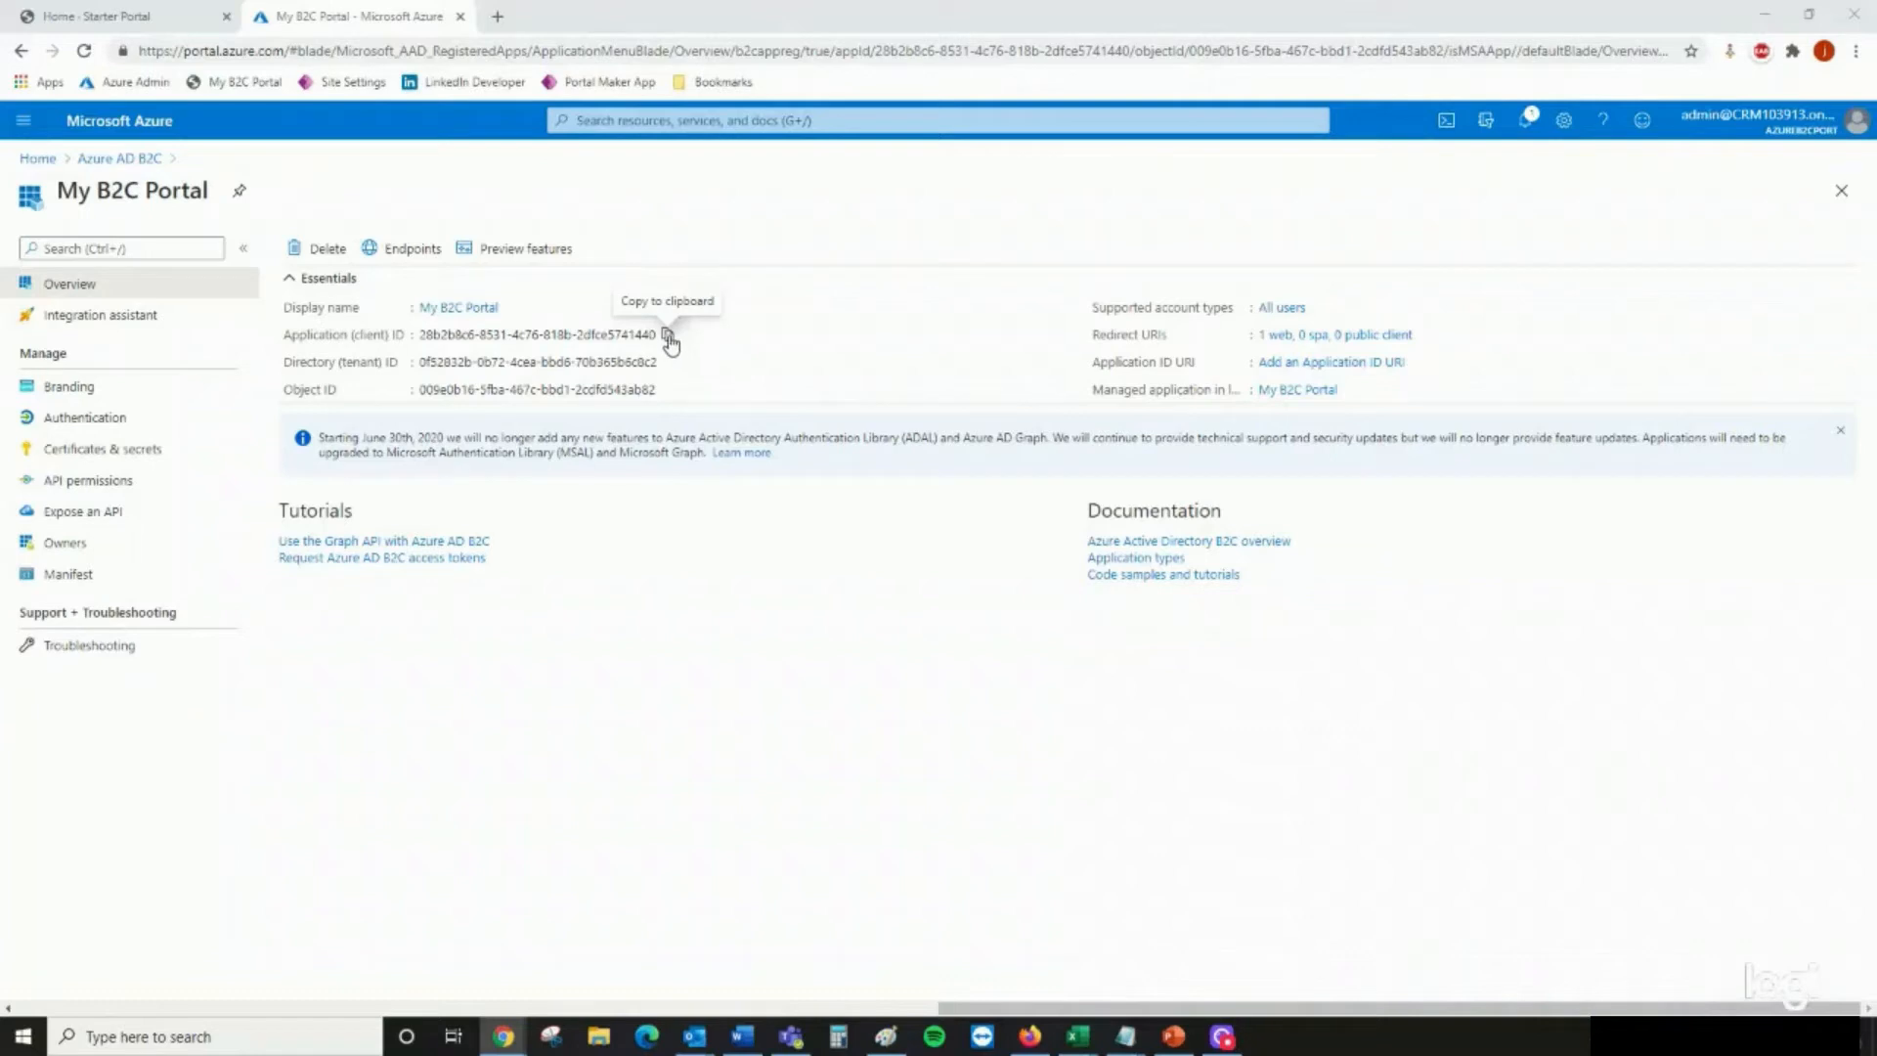
# Copy the application's client ID into B1 of the B2C cheat sheet Excel workbook, label it Application Client ID in A1, and widen column A
pyautogui.click(669, 335)
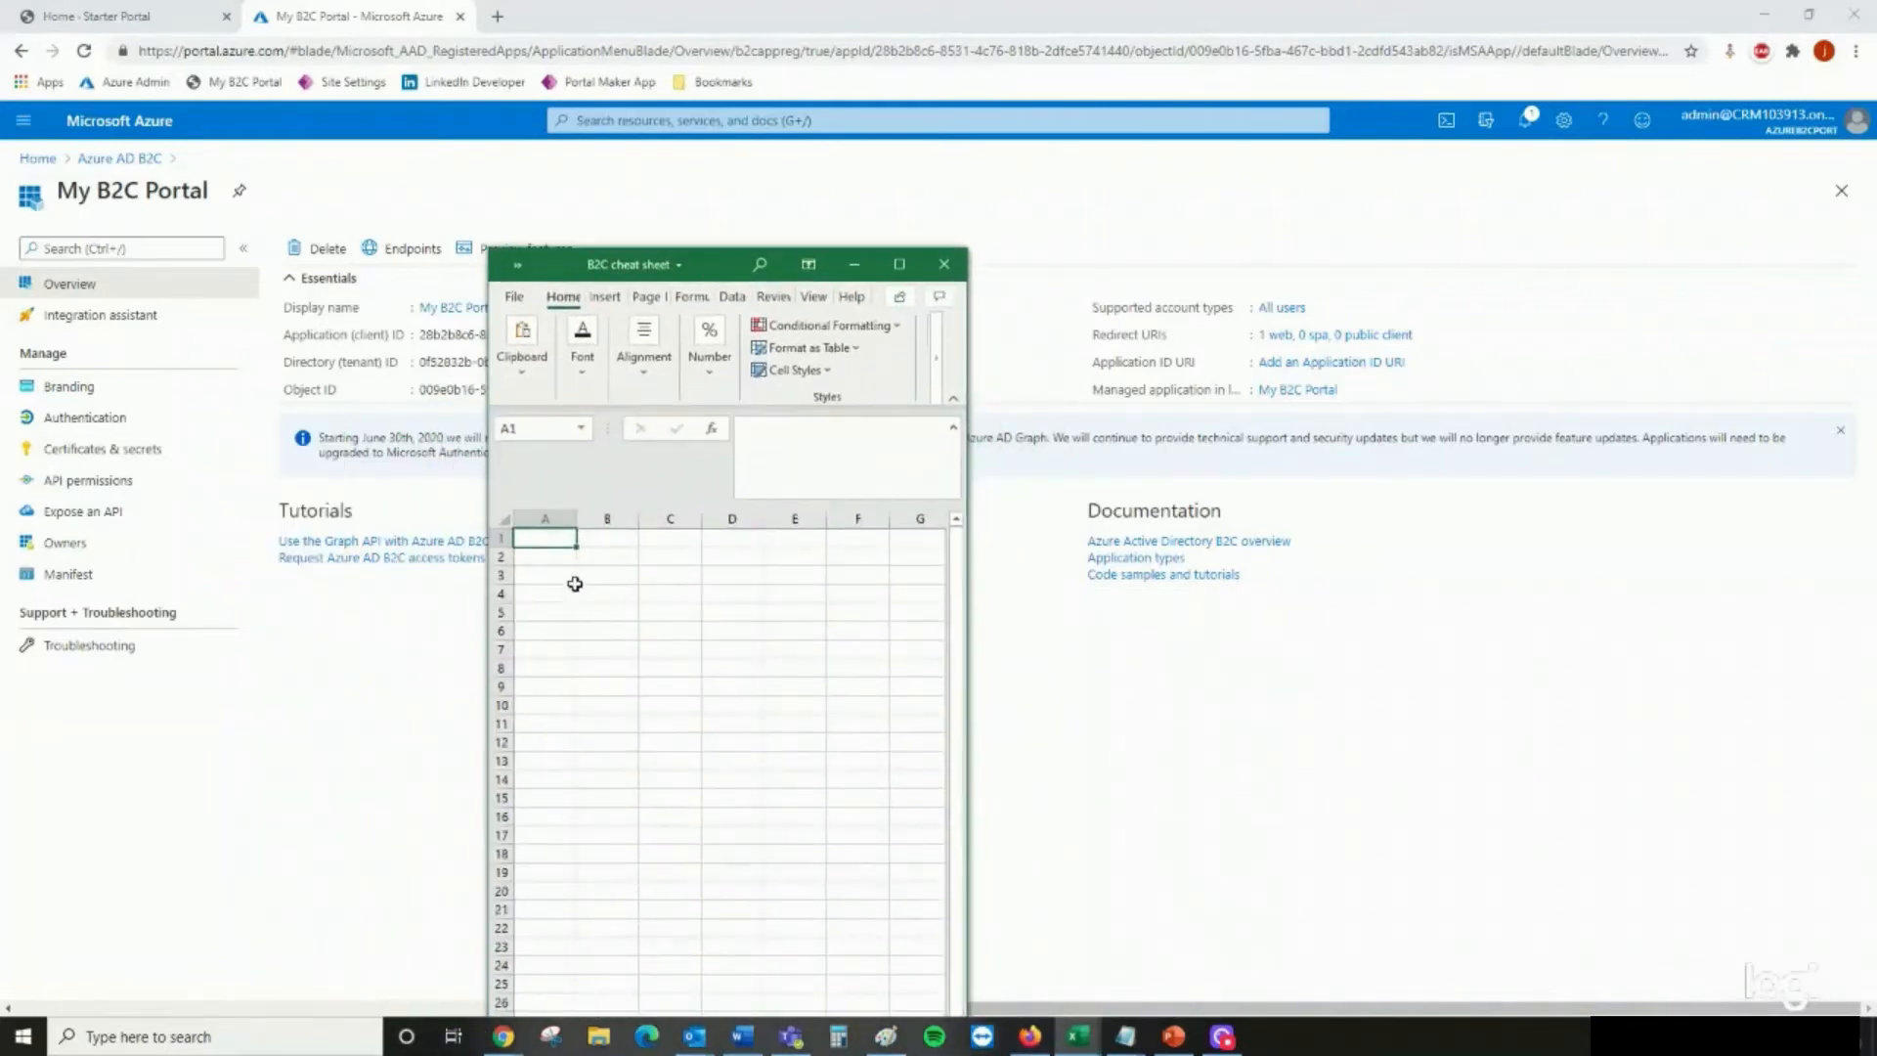
pyautogui.write('Applicatio')
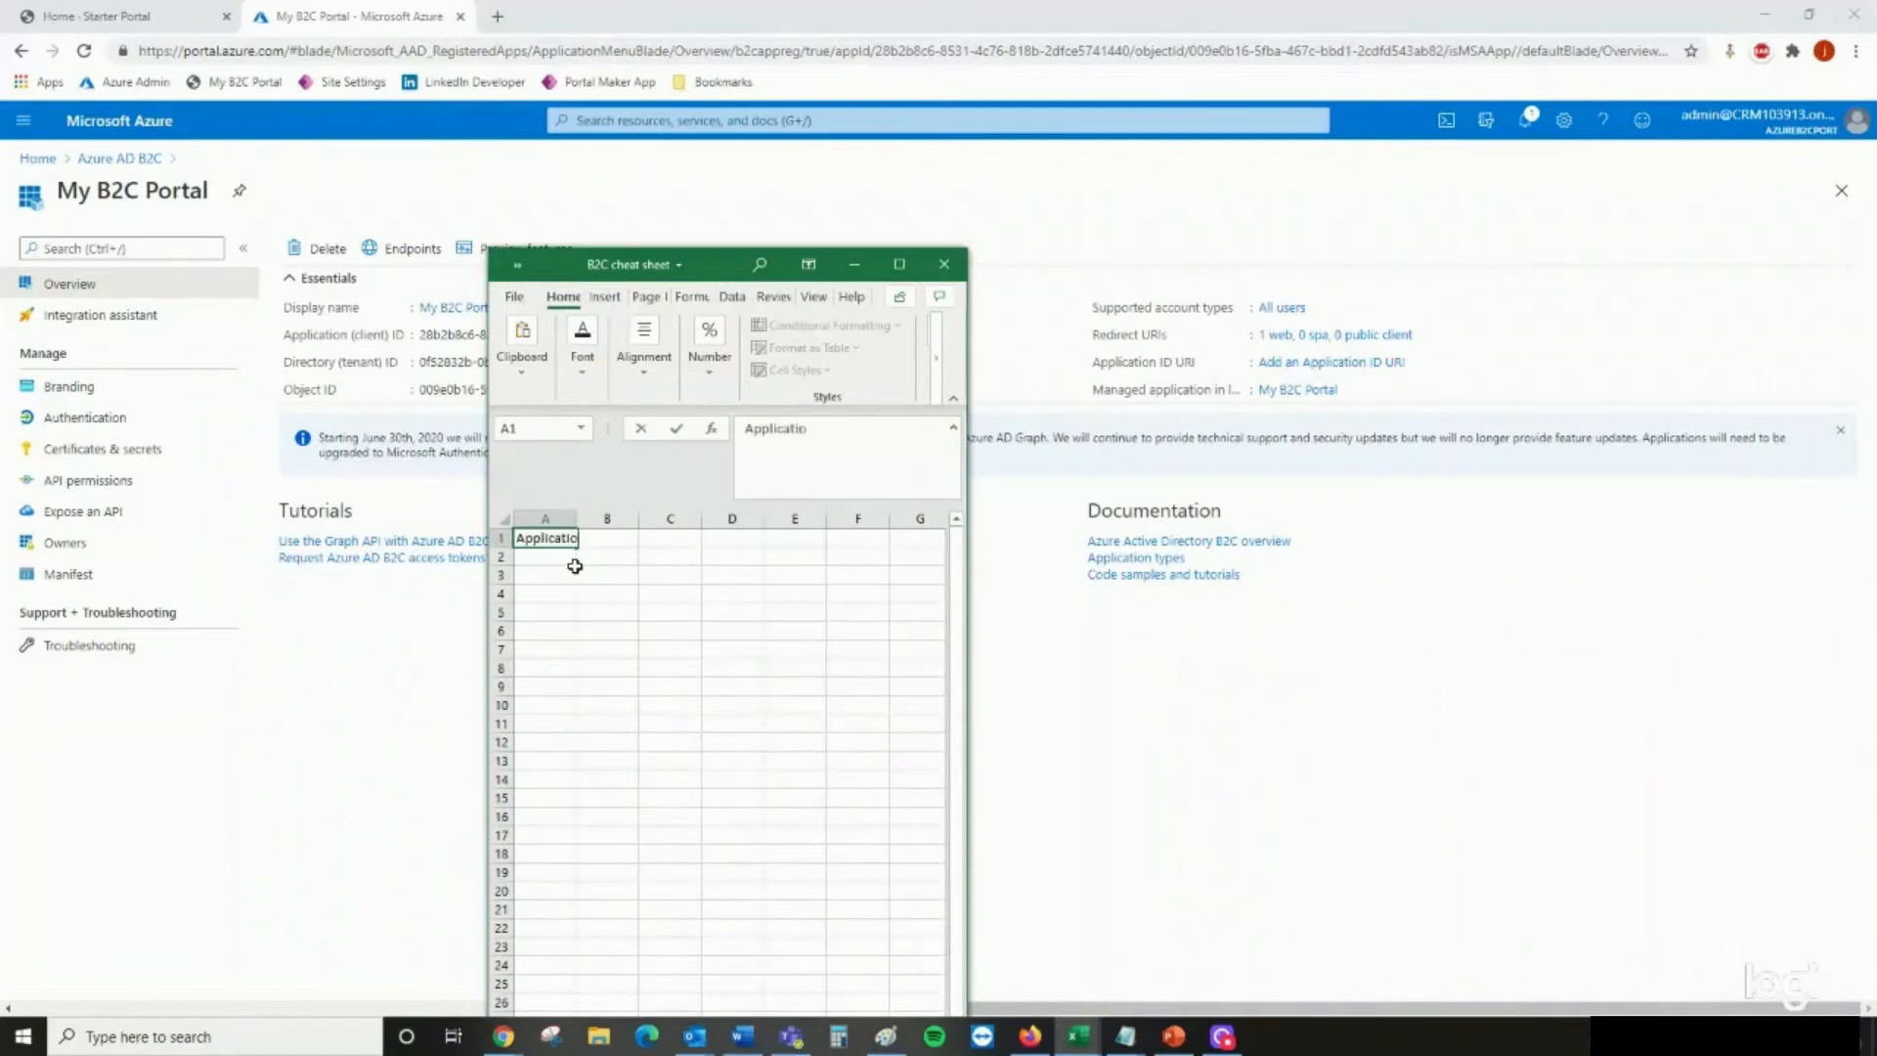
pyautogui.write('n Client ID')
pyautogui.press('Tab')
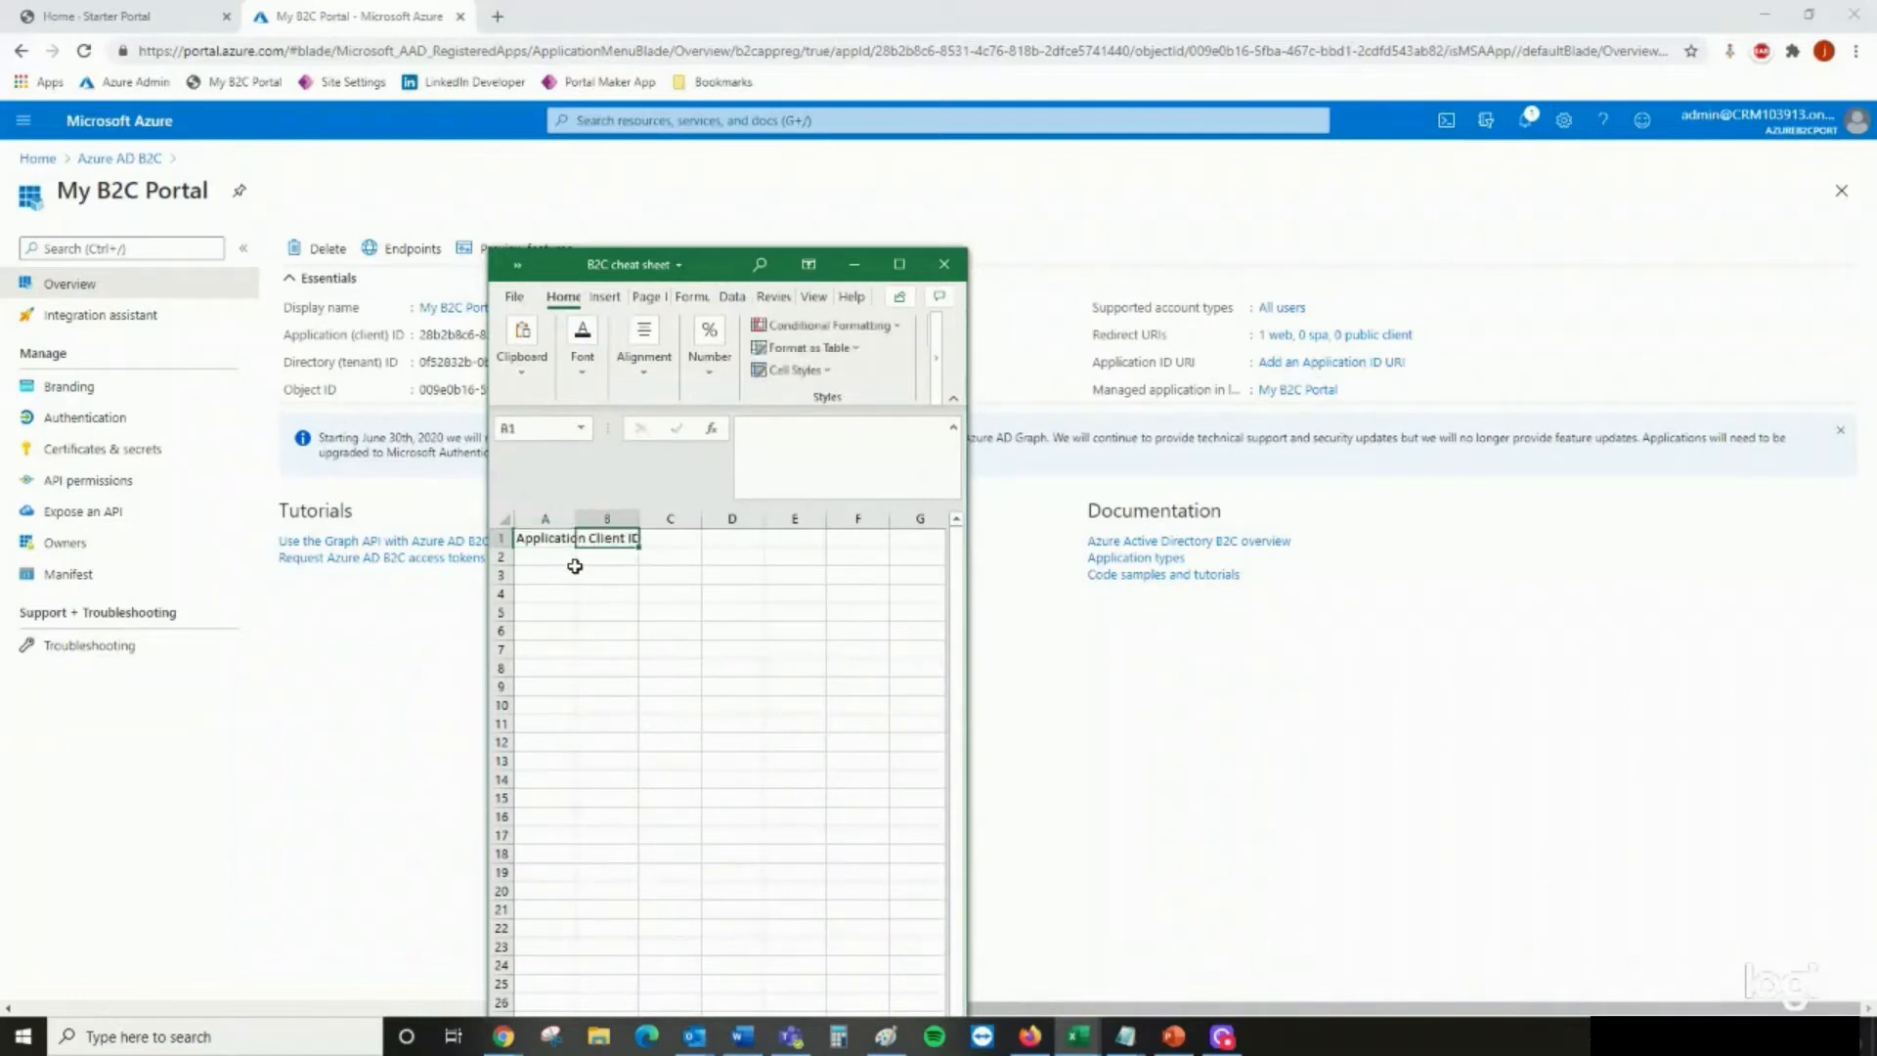
pyautogui.hotkey('ctrl', 'v')
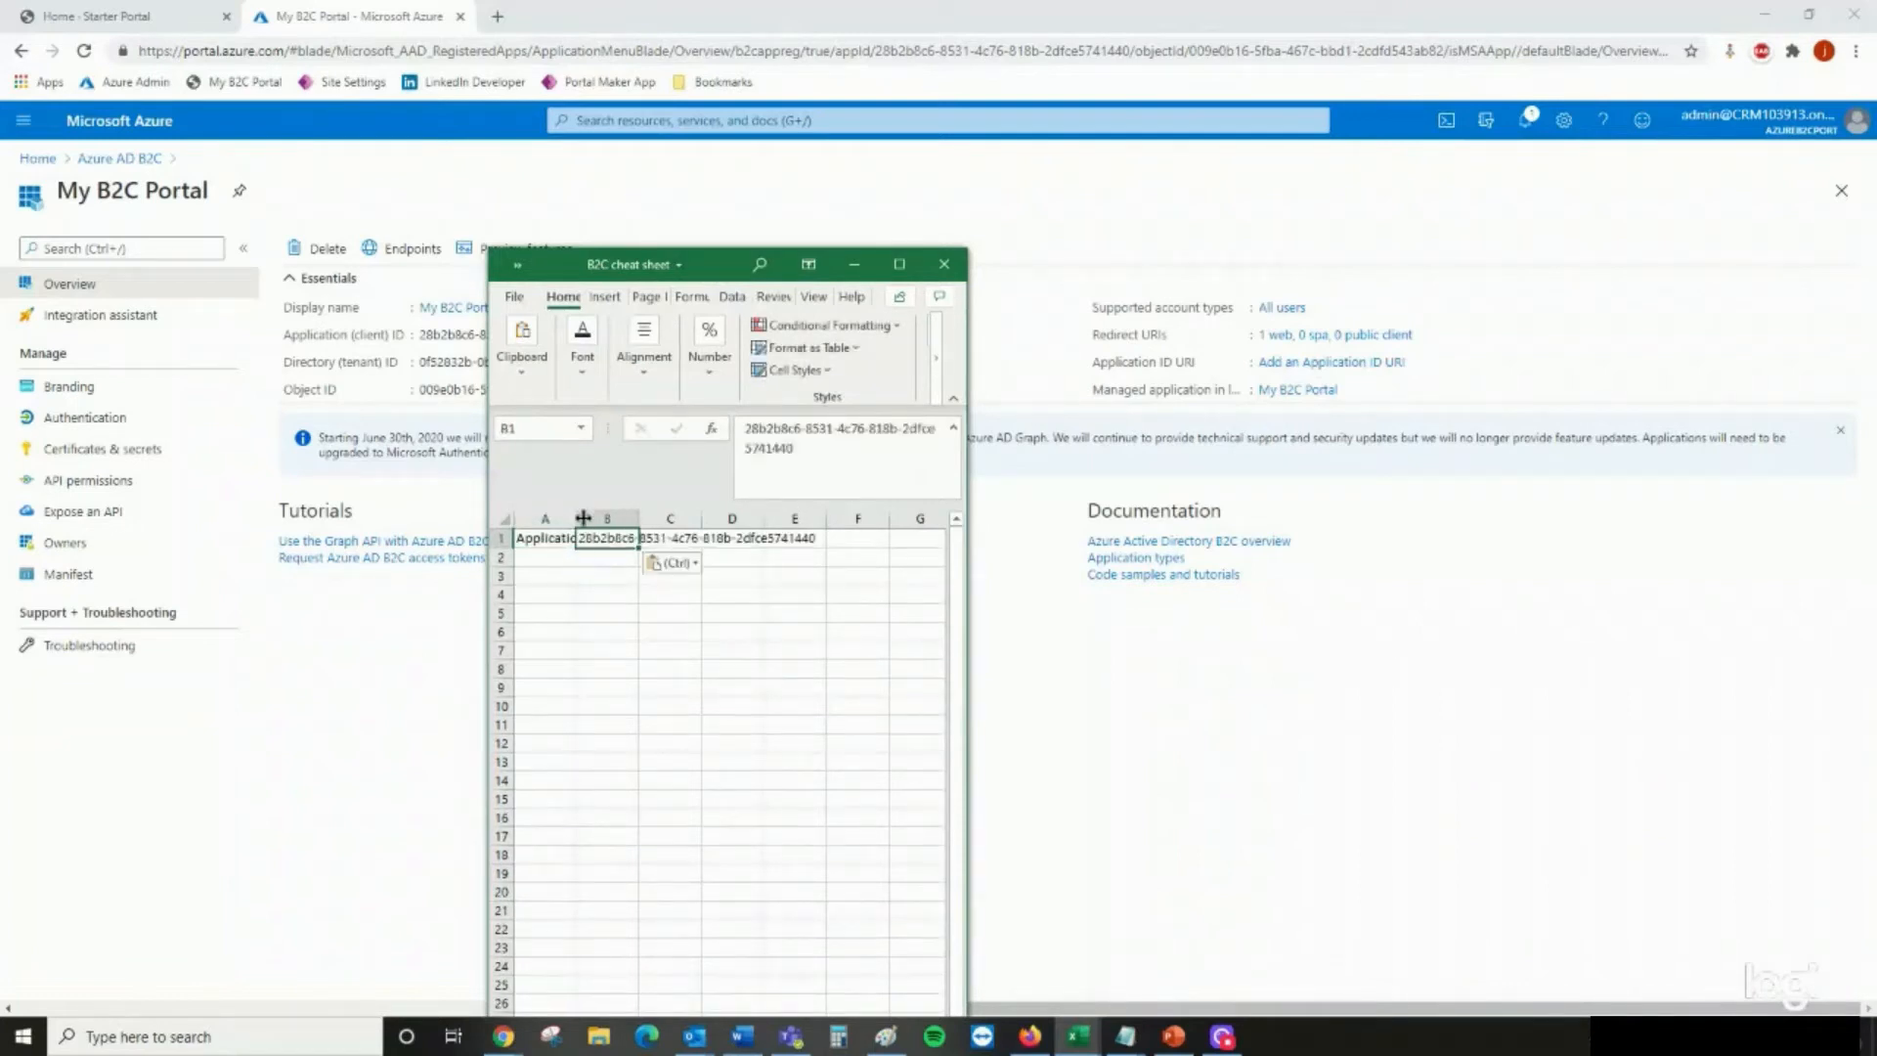
pyautogui.moveTo(577, 518); pyautogui.dragTo(673, 518)
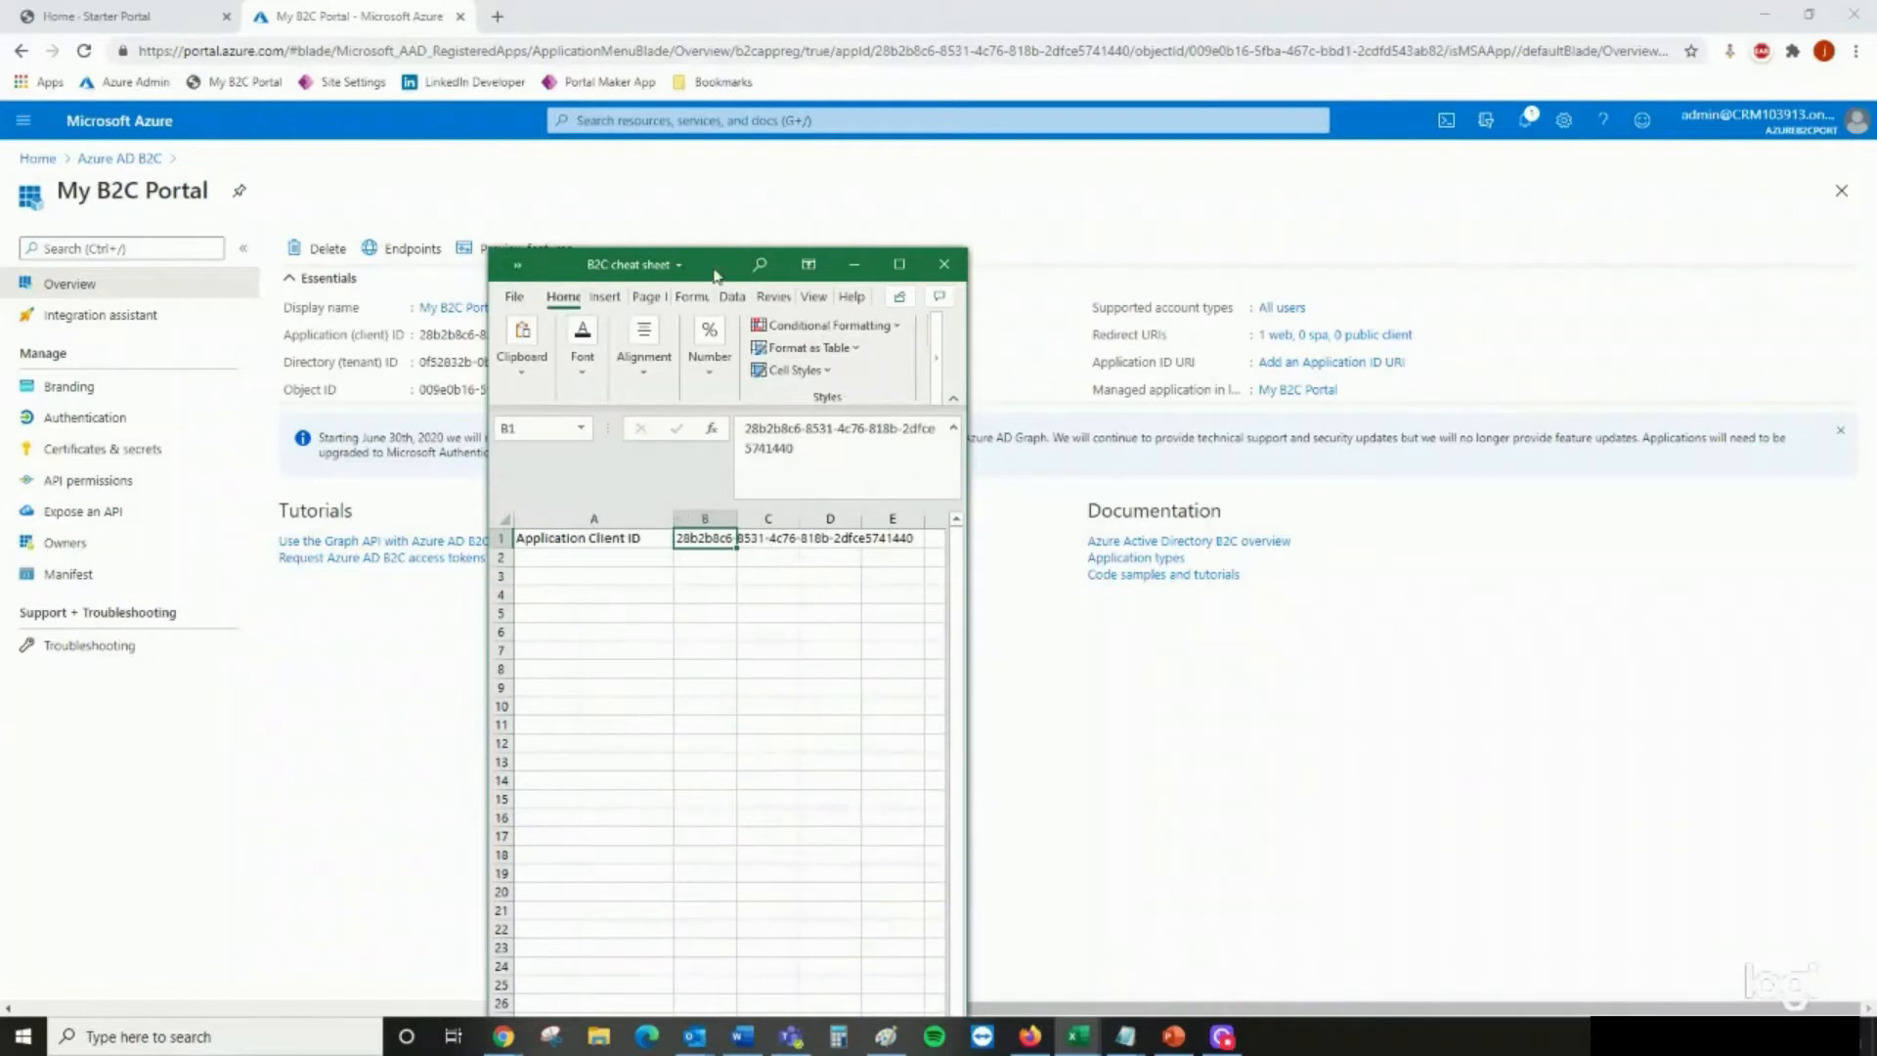
pyautogui.moveTo(731, 264); pyautogui.dragTo(0, 381)
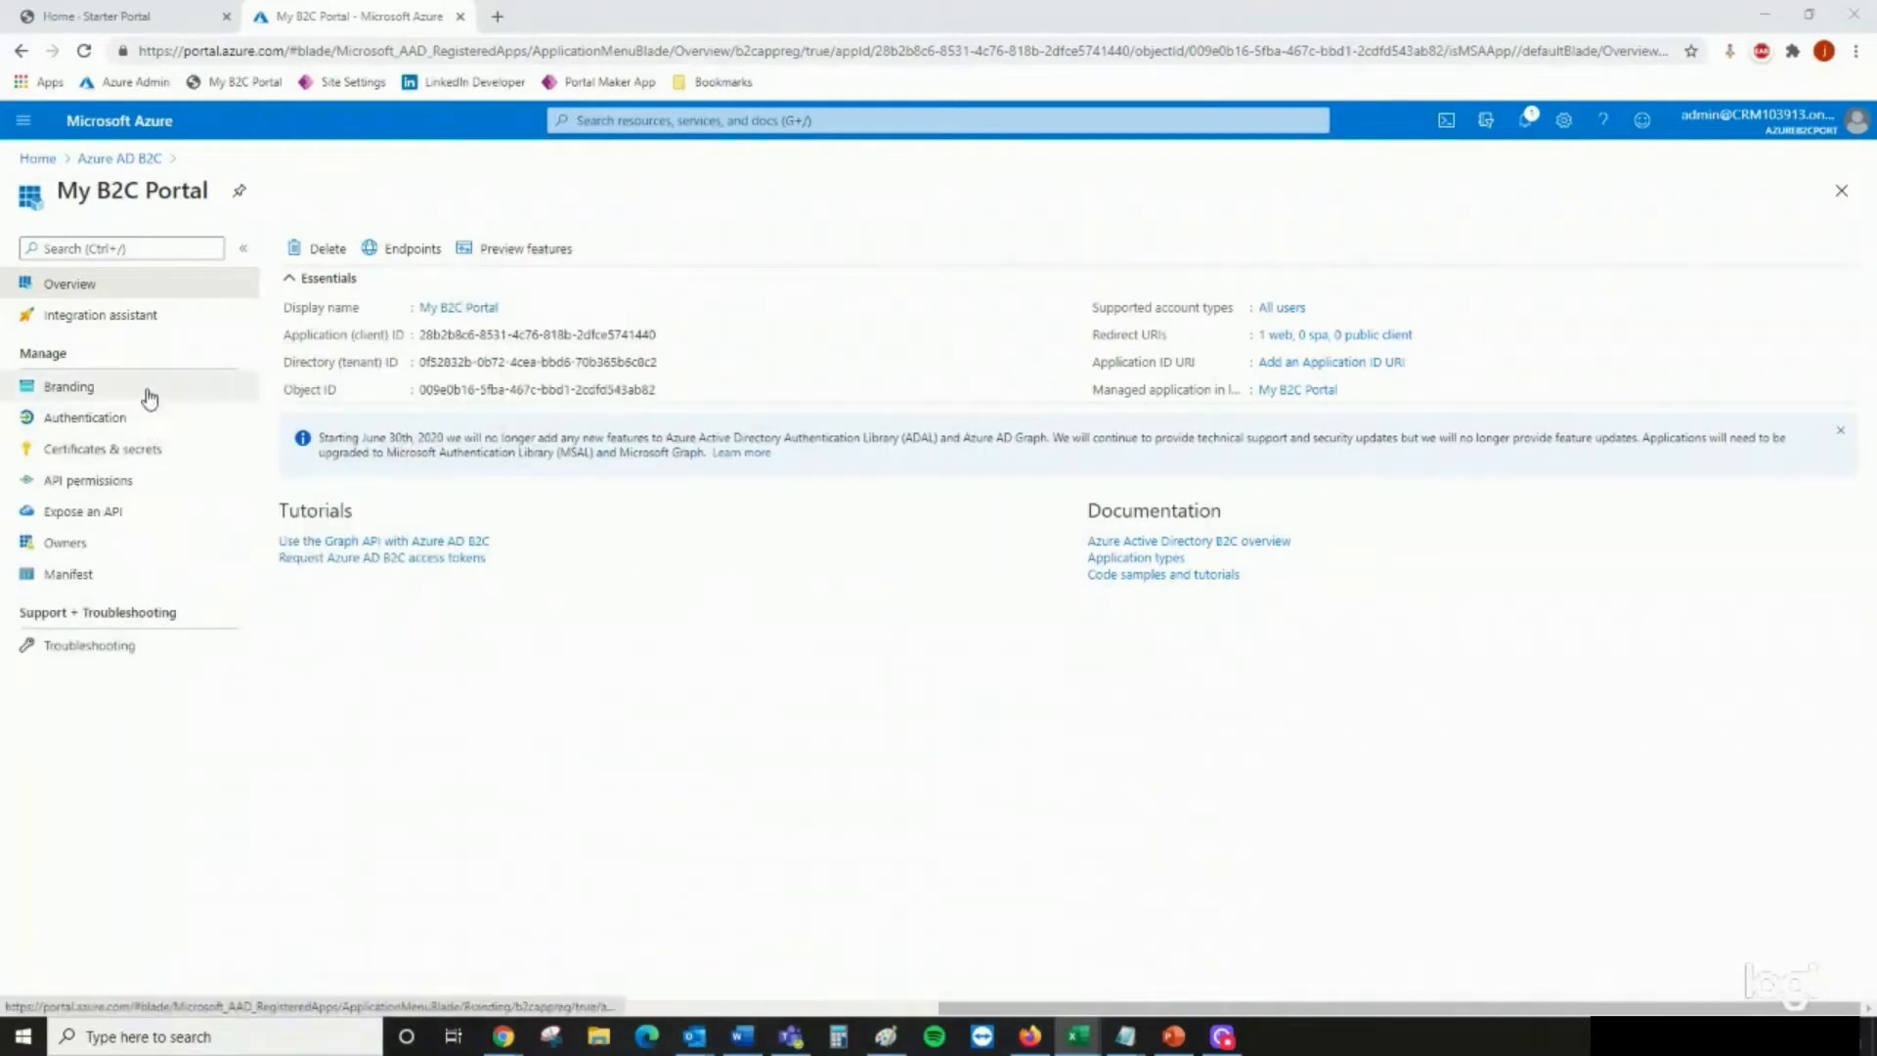
# Enable access tokens for implicit flows in the My B2C Portal app's authentication settings and save the change
pyautogui.click(85, 417)
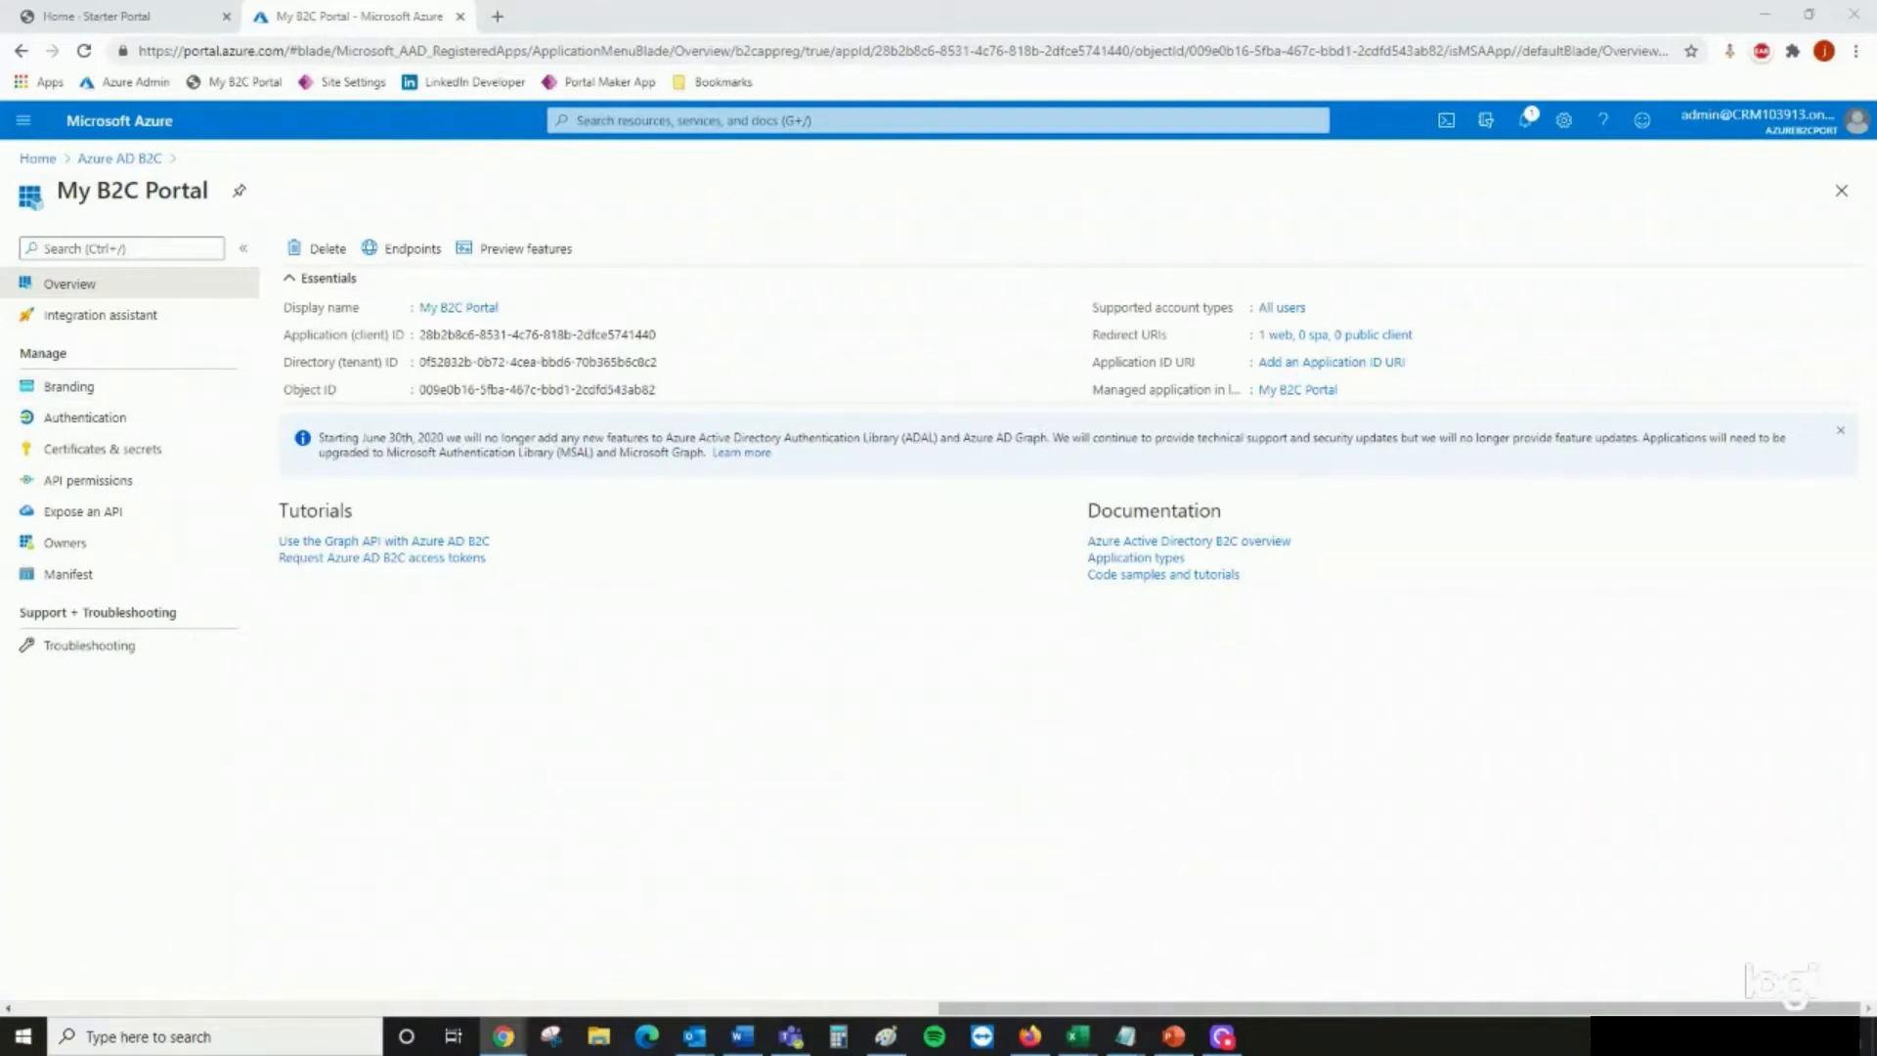
pyautogui.click(188, 428)
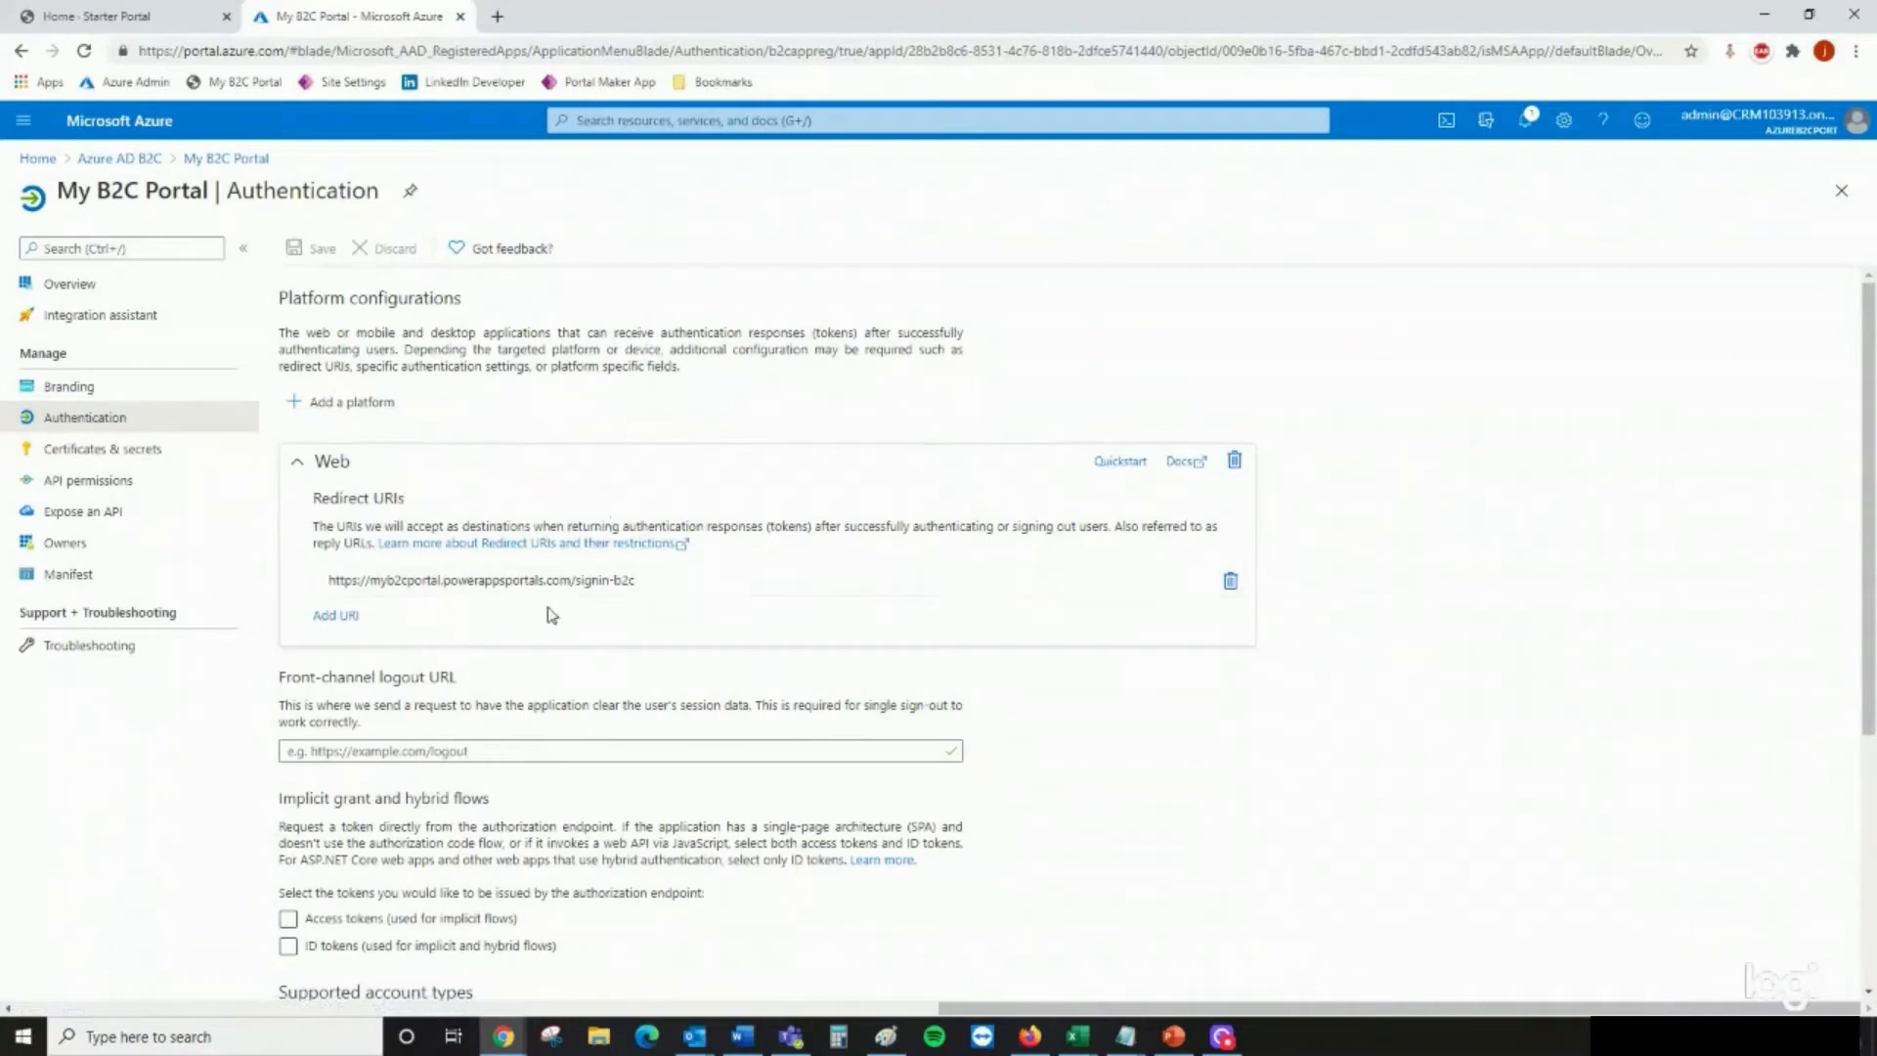
pyautogui.scroll(-2, 499, 637)
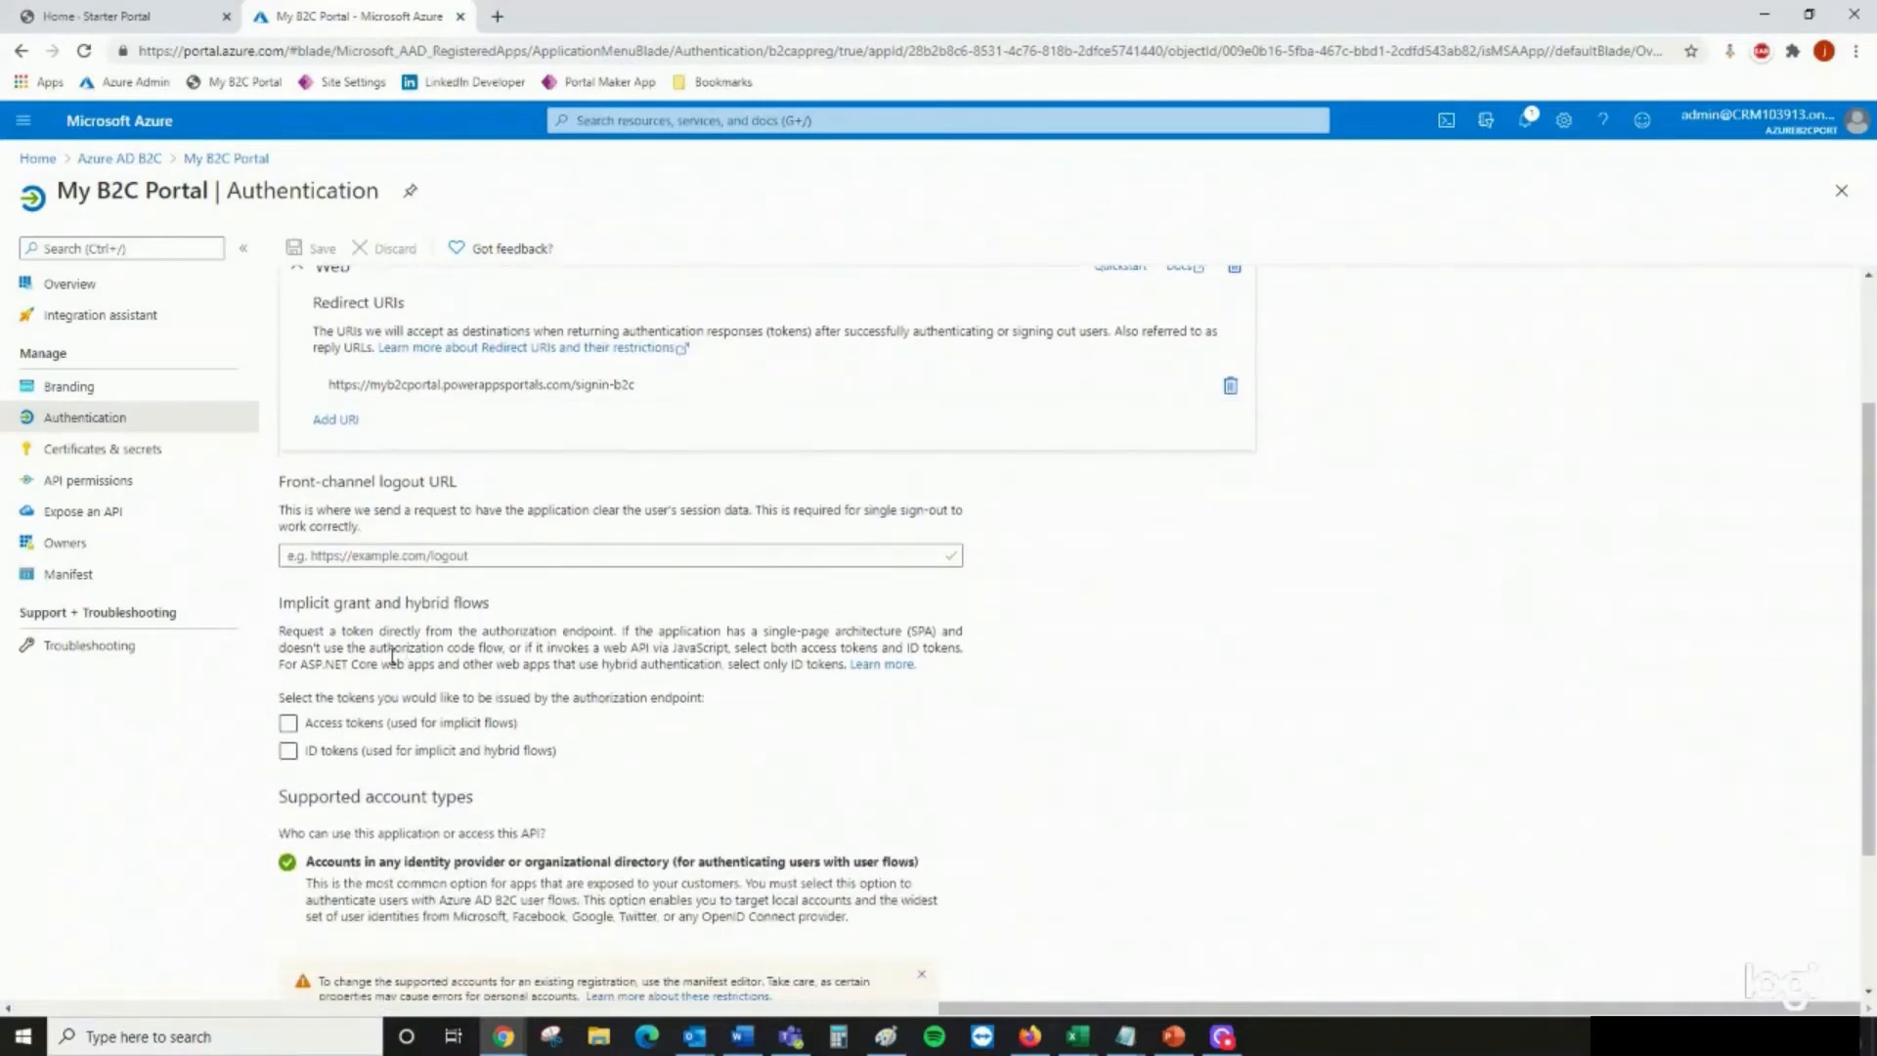
pyautogui.click(289, 723)
pyautogui.scroll(-2, 503, 740)
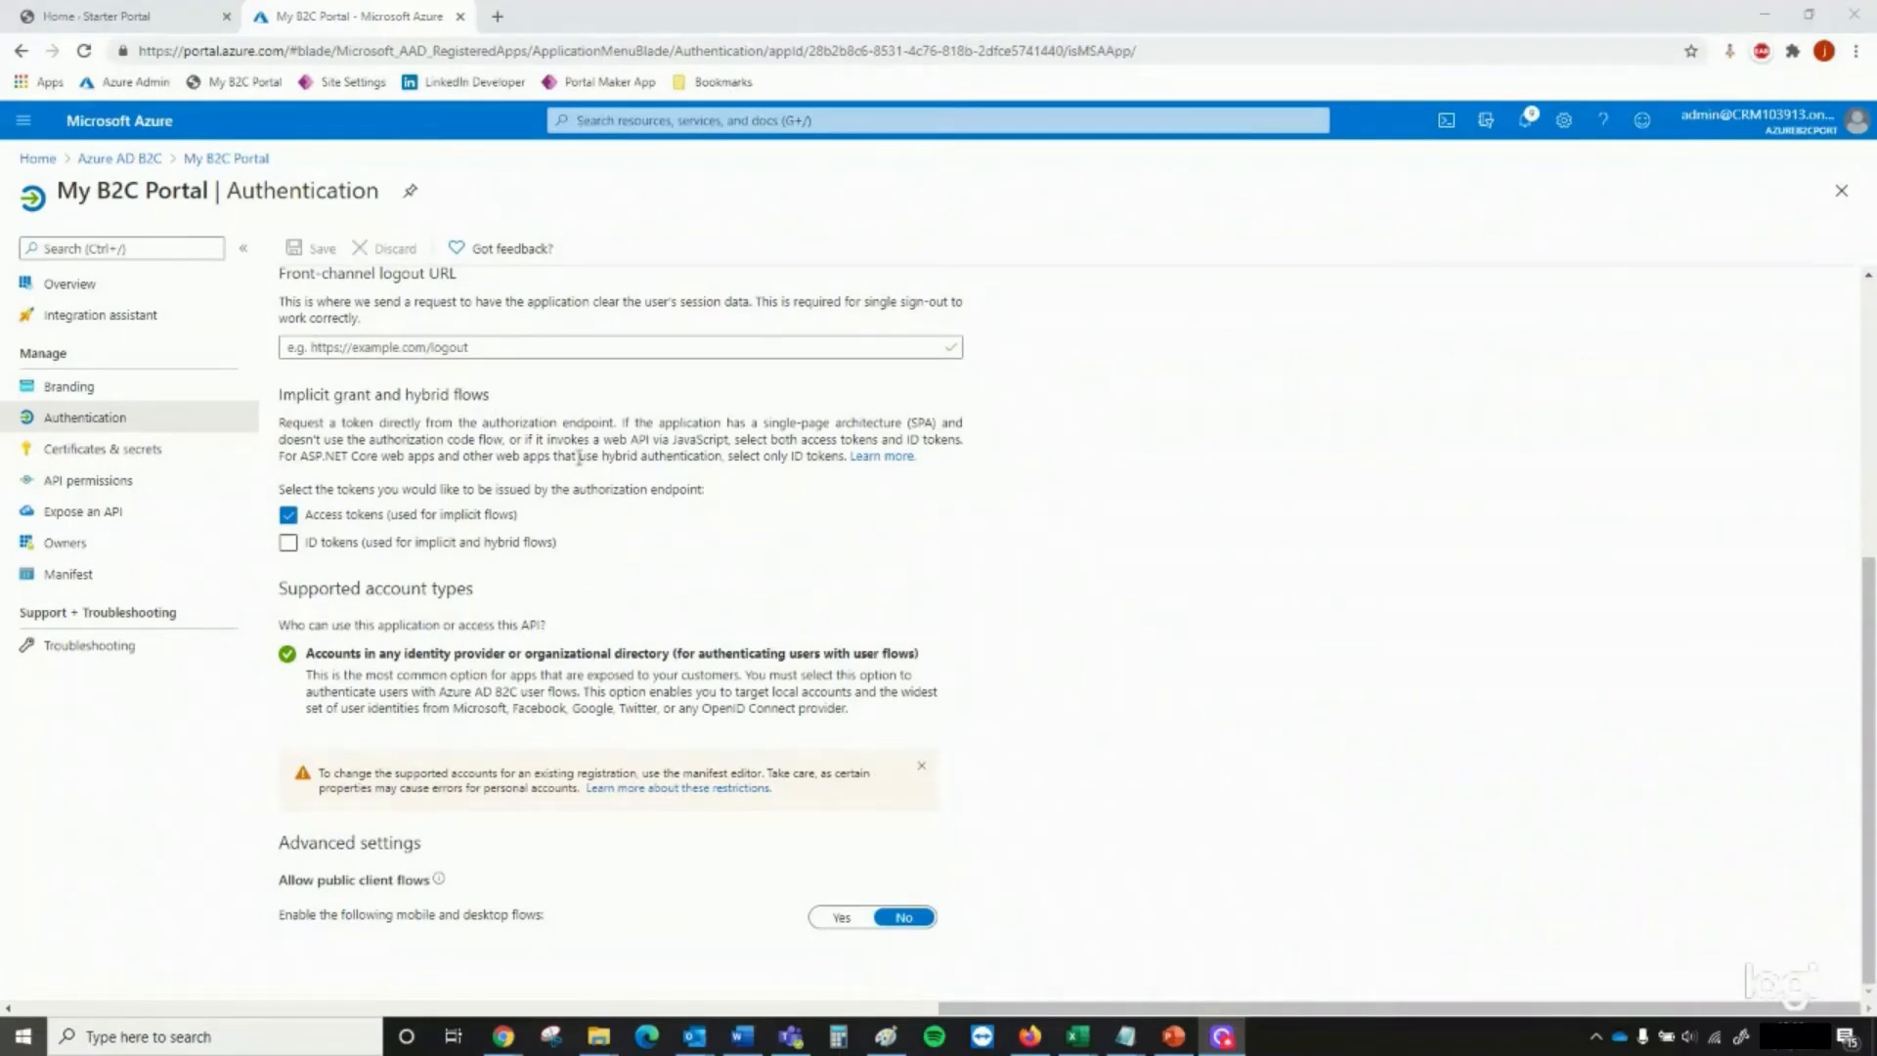
# Start a new Recommended sign up and sign in user flow in Azure AD B2C named signup_signin, with email signup as identity provider
pyautogui.click(140, 165)
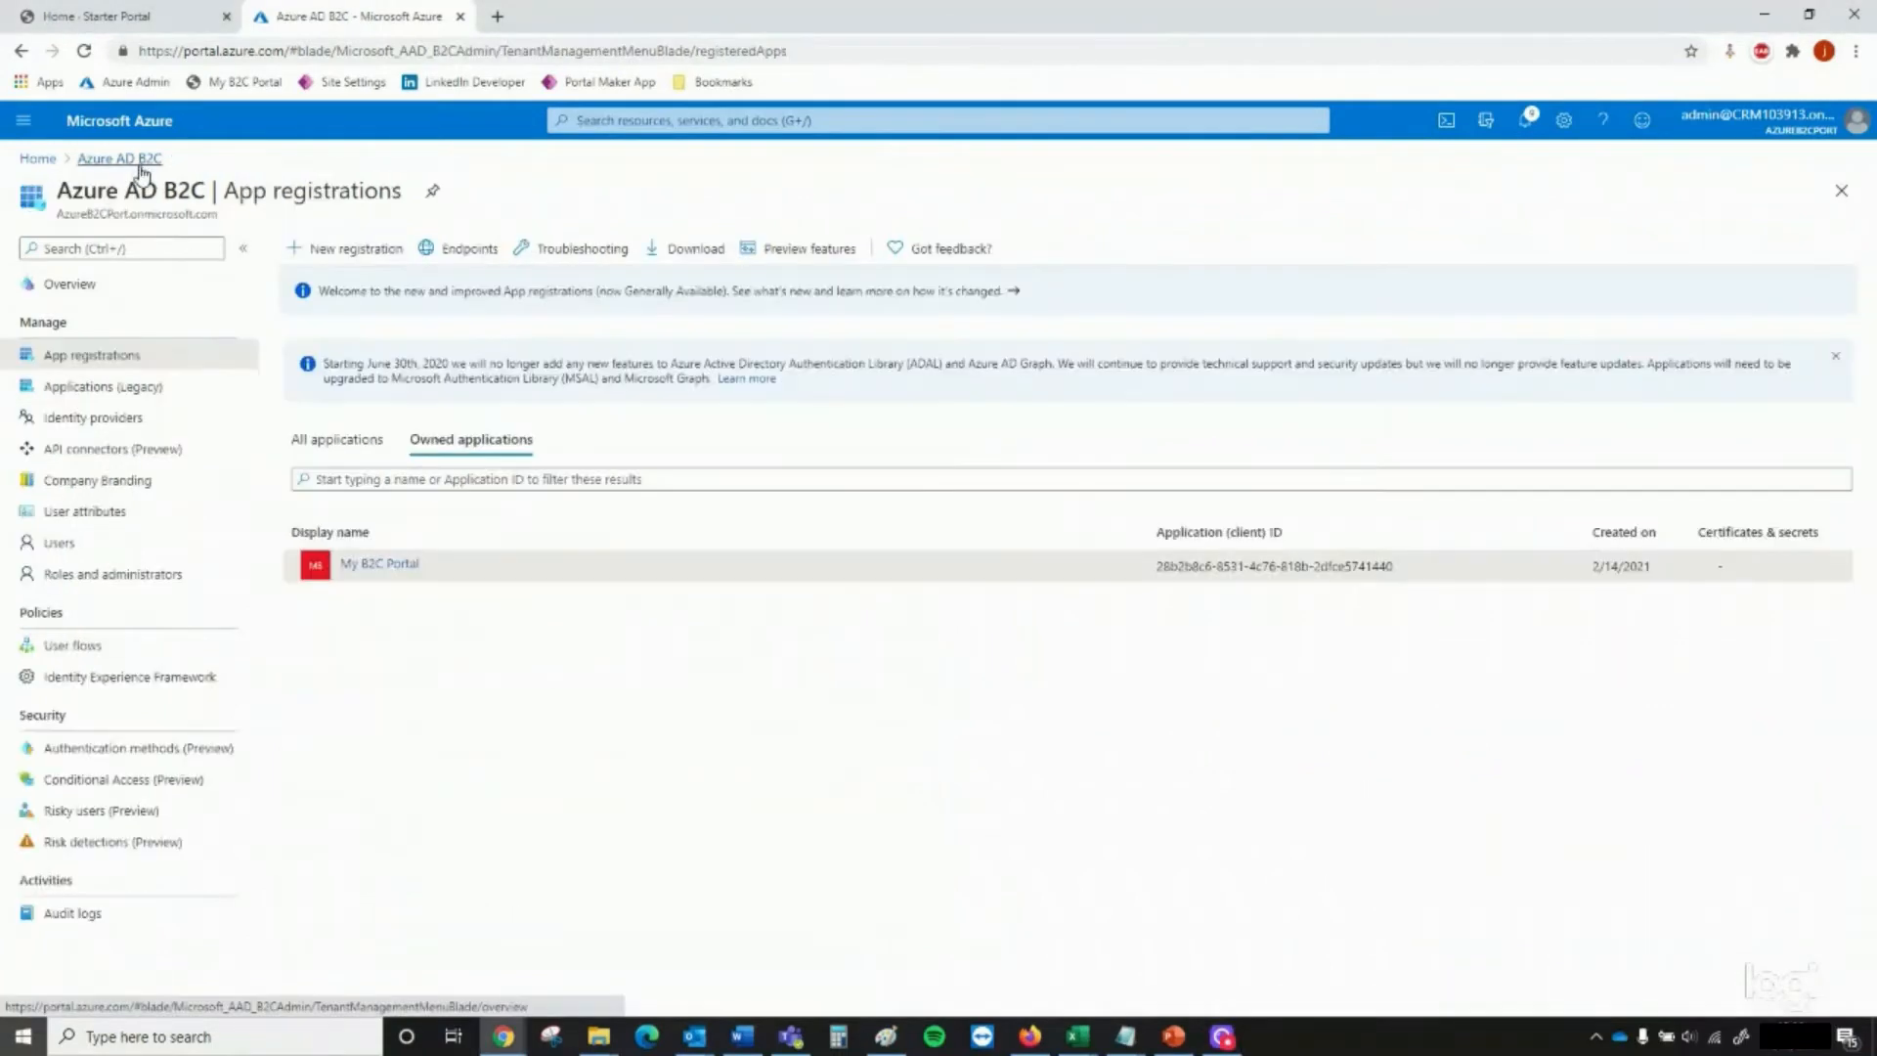
pyautogui.click(114, 652)
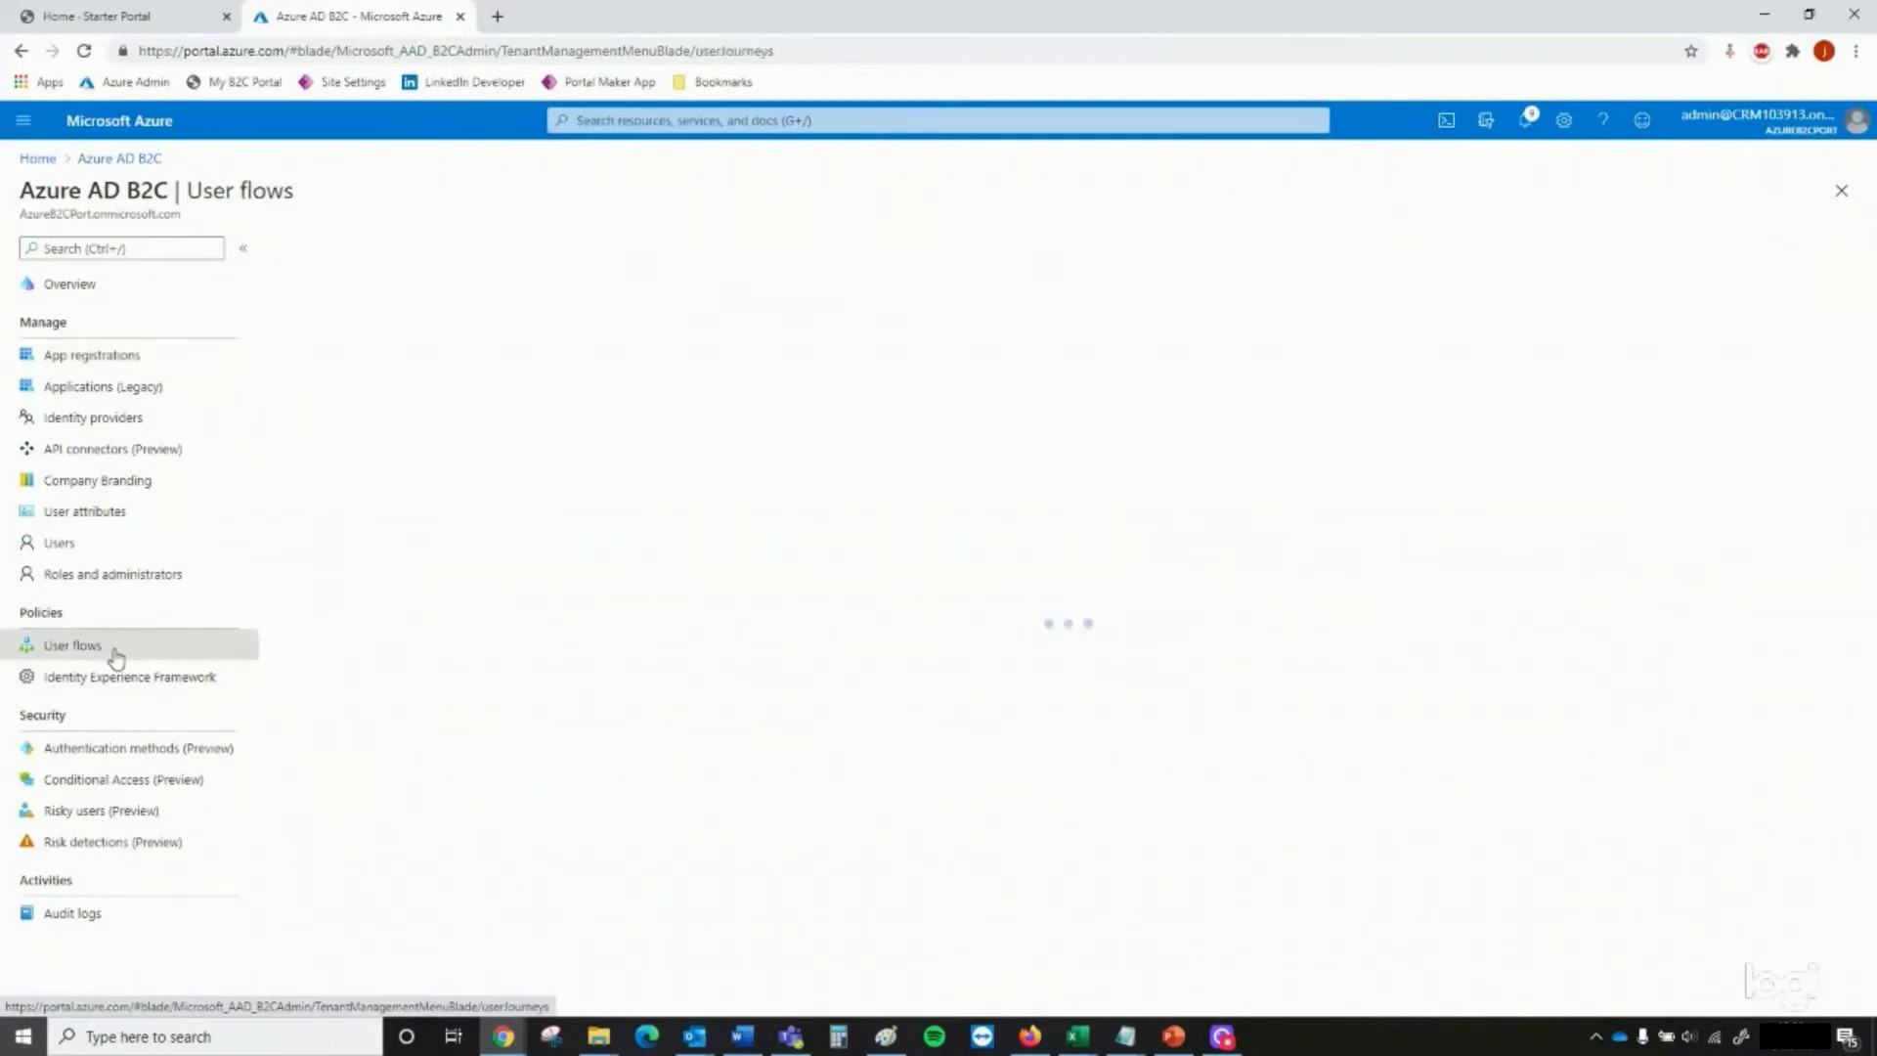
pyautogui.click(342, 256)
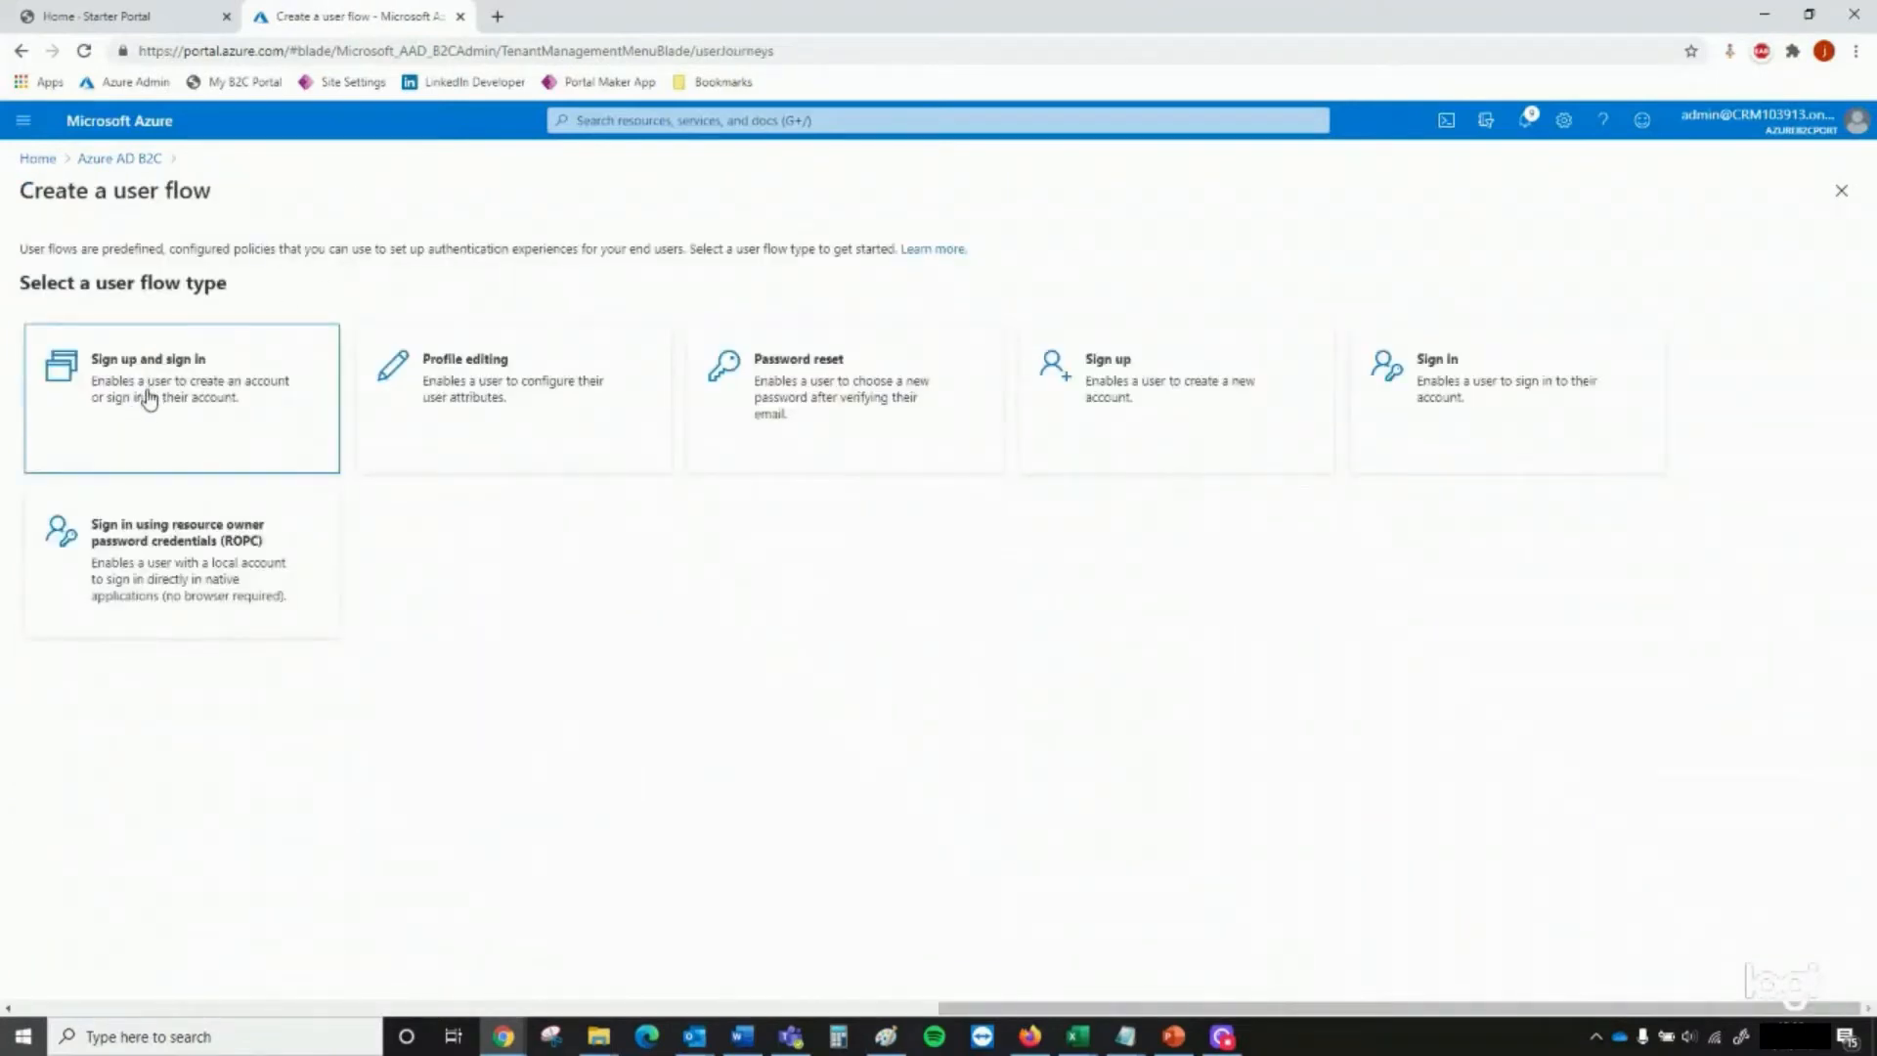
pyautogui.click(149, 399)
pyautogui.click(80, 899)
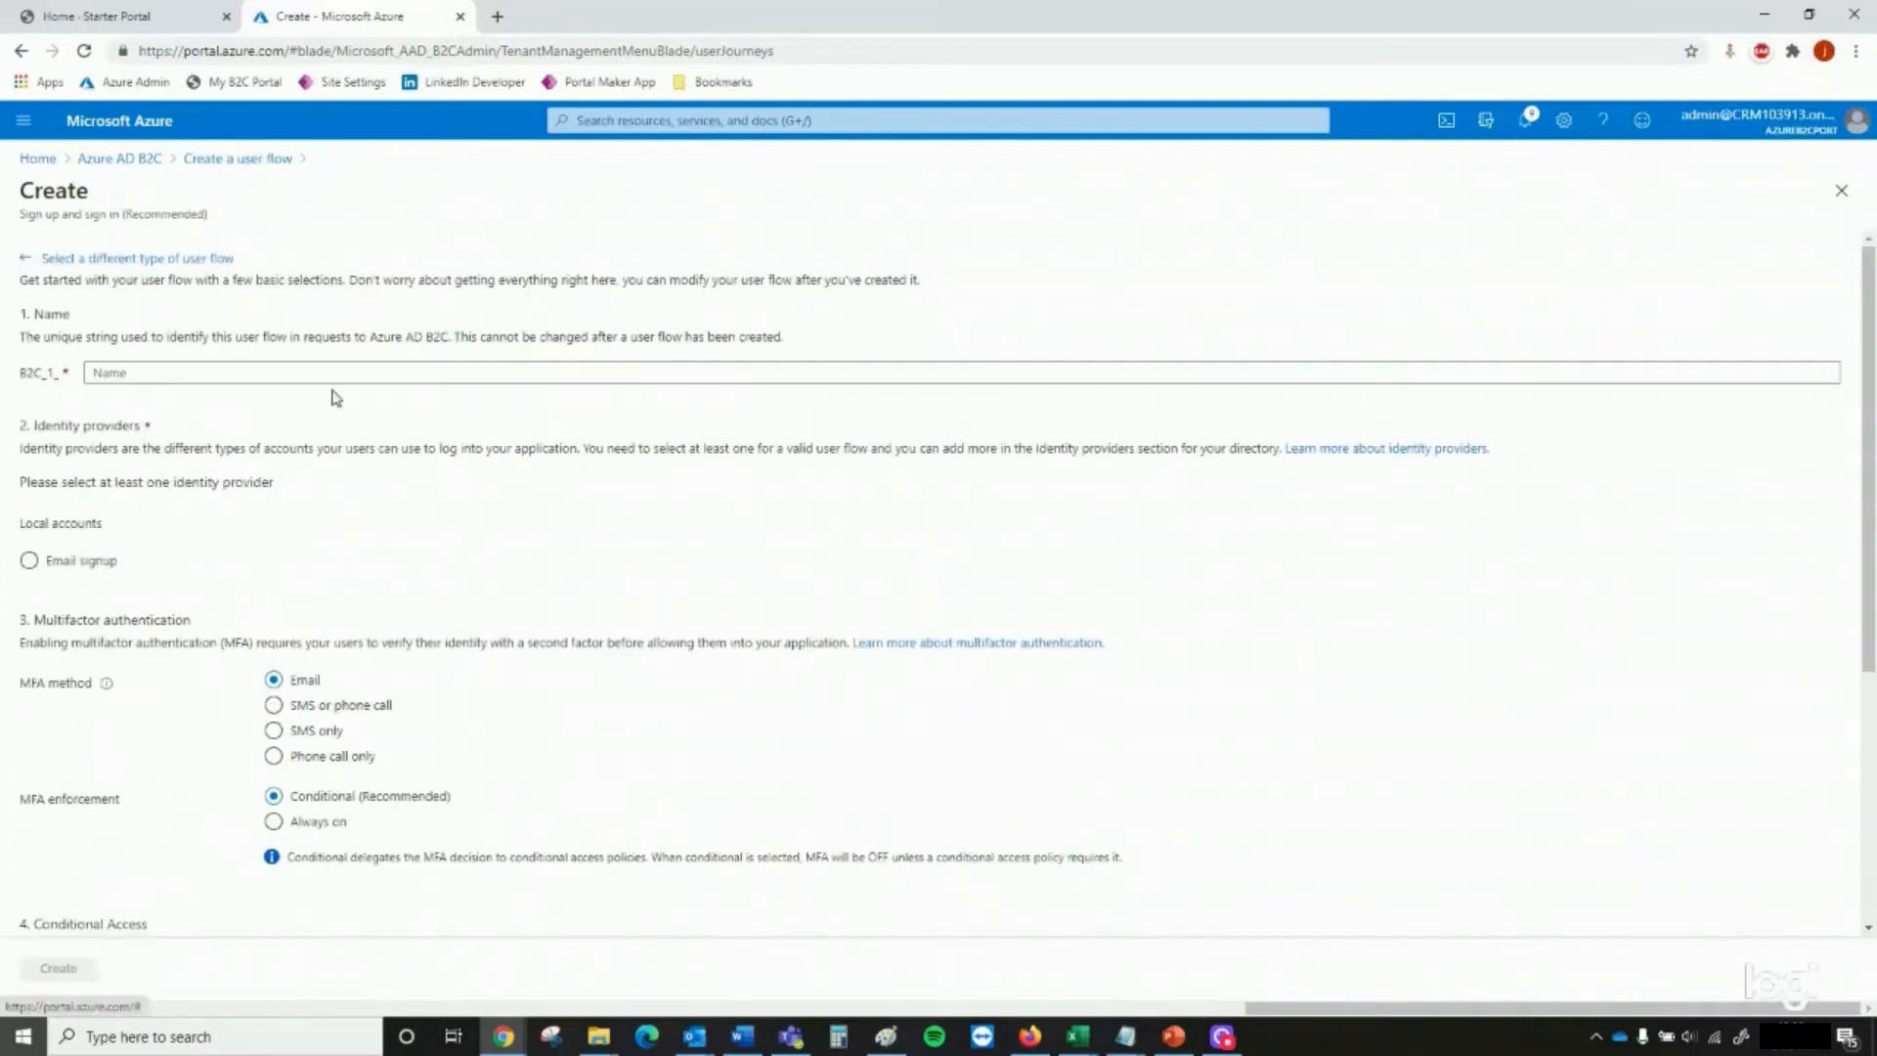
pyautogui.click(334, 379)
pyautogui.write('signup_signin')
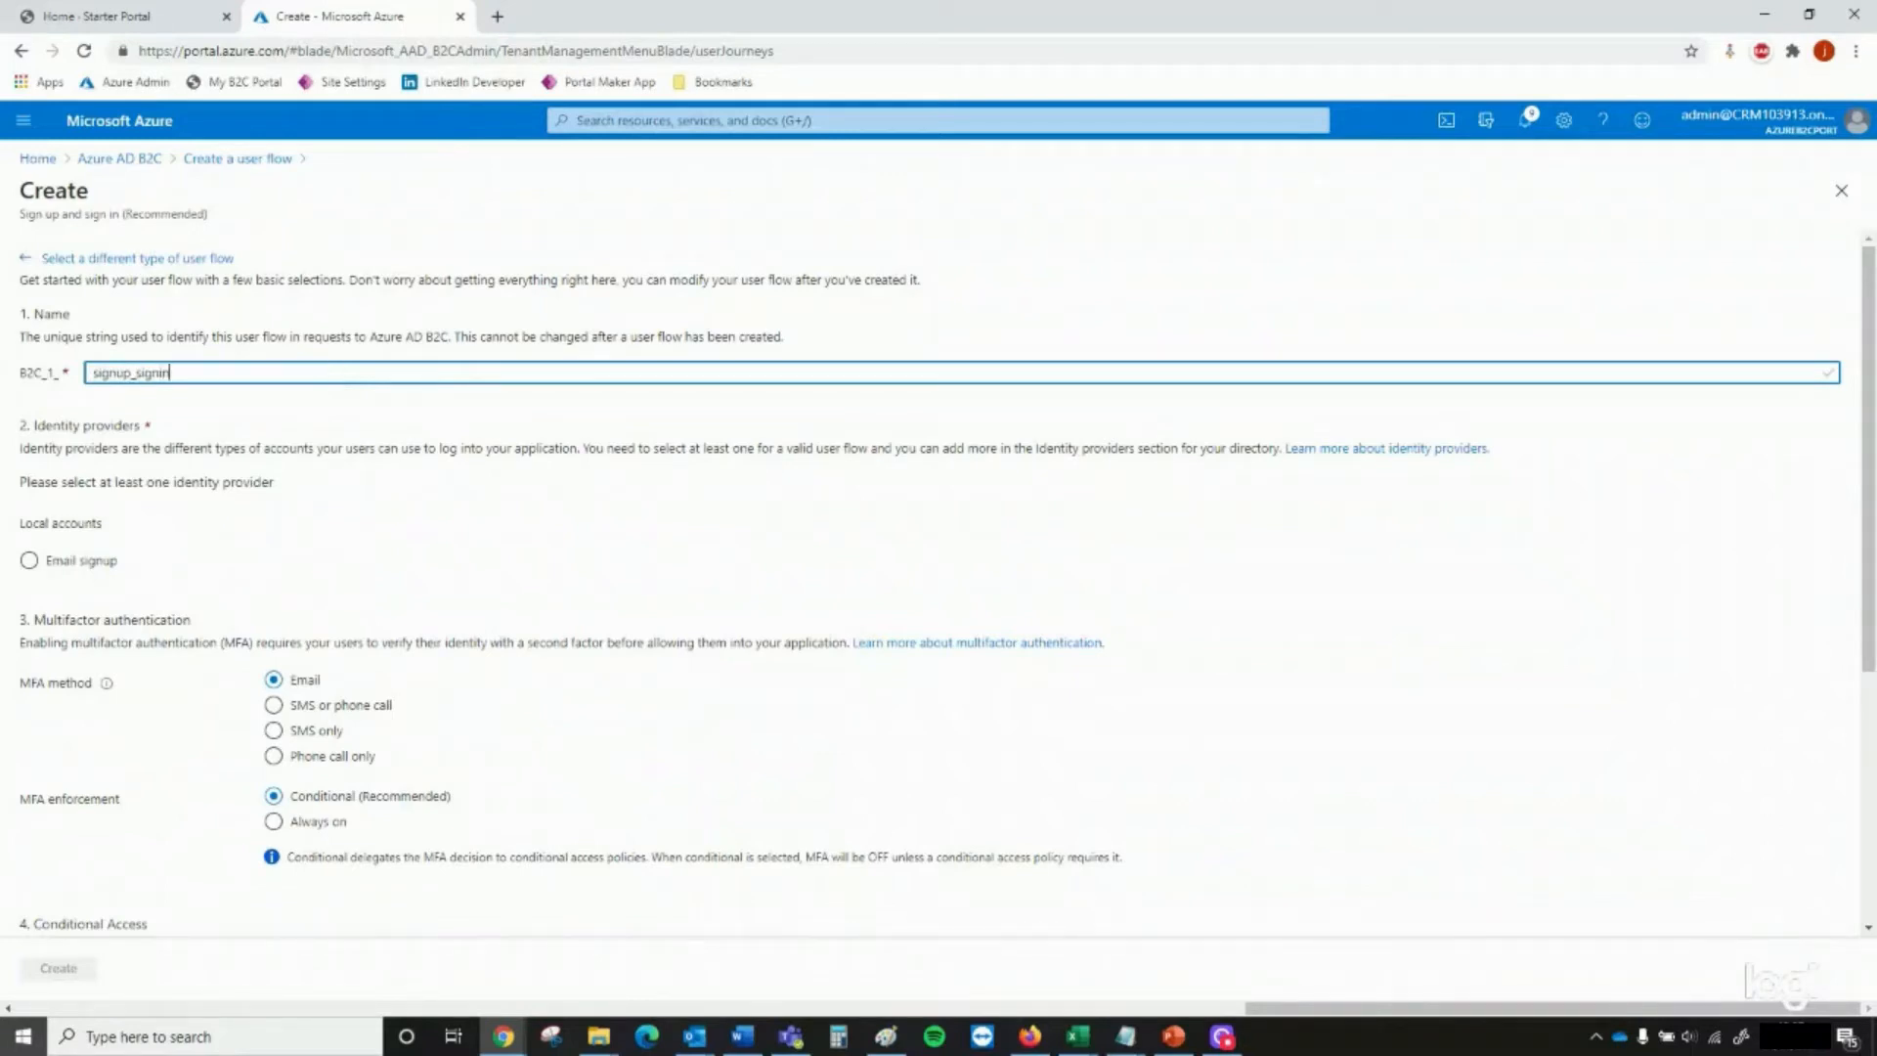
pyautogui.click(89, 565)
# Collect Email Address, Given Name and Surname, return Email Addresses, Given Name and Surname as claims, and create the sign-up and sign-in flow
pyautogui.scroll(-2, 163, 599)
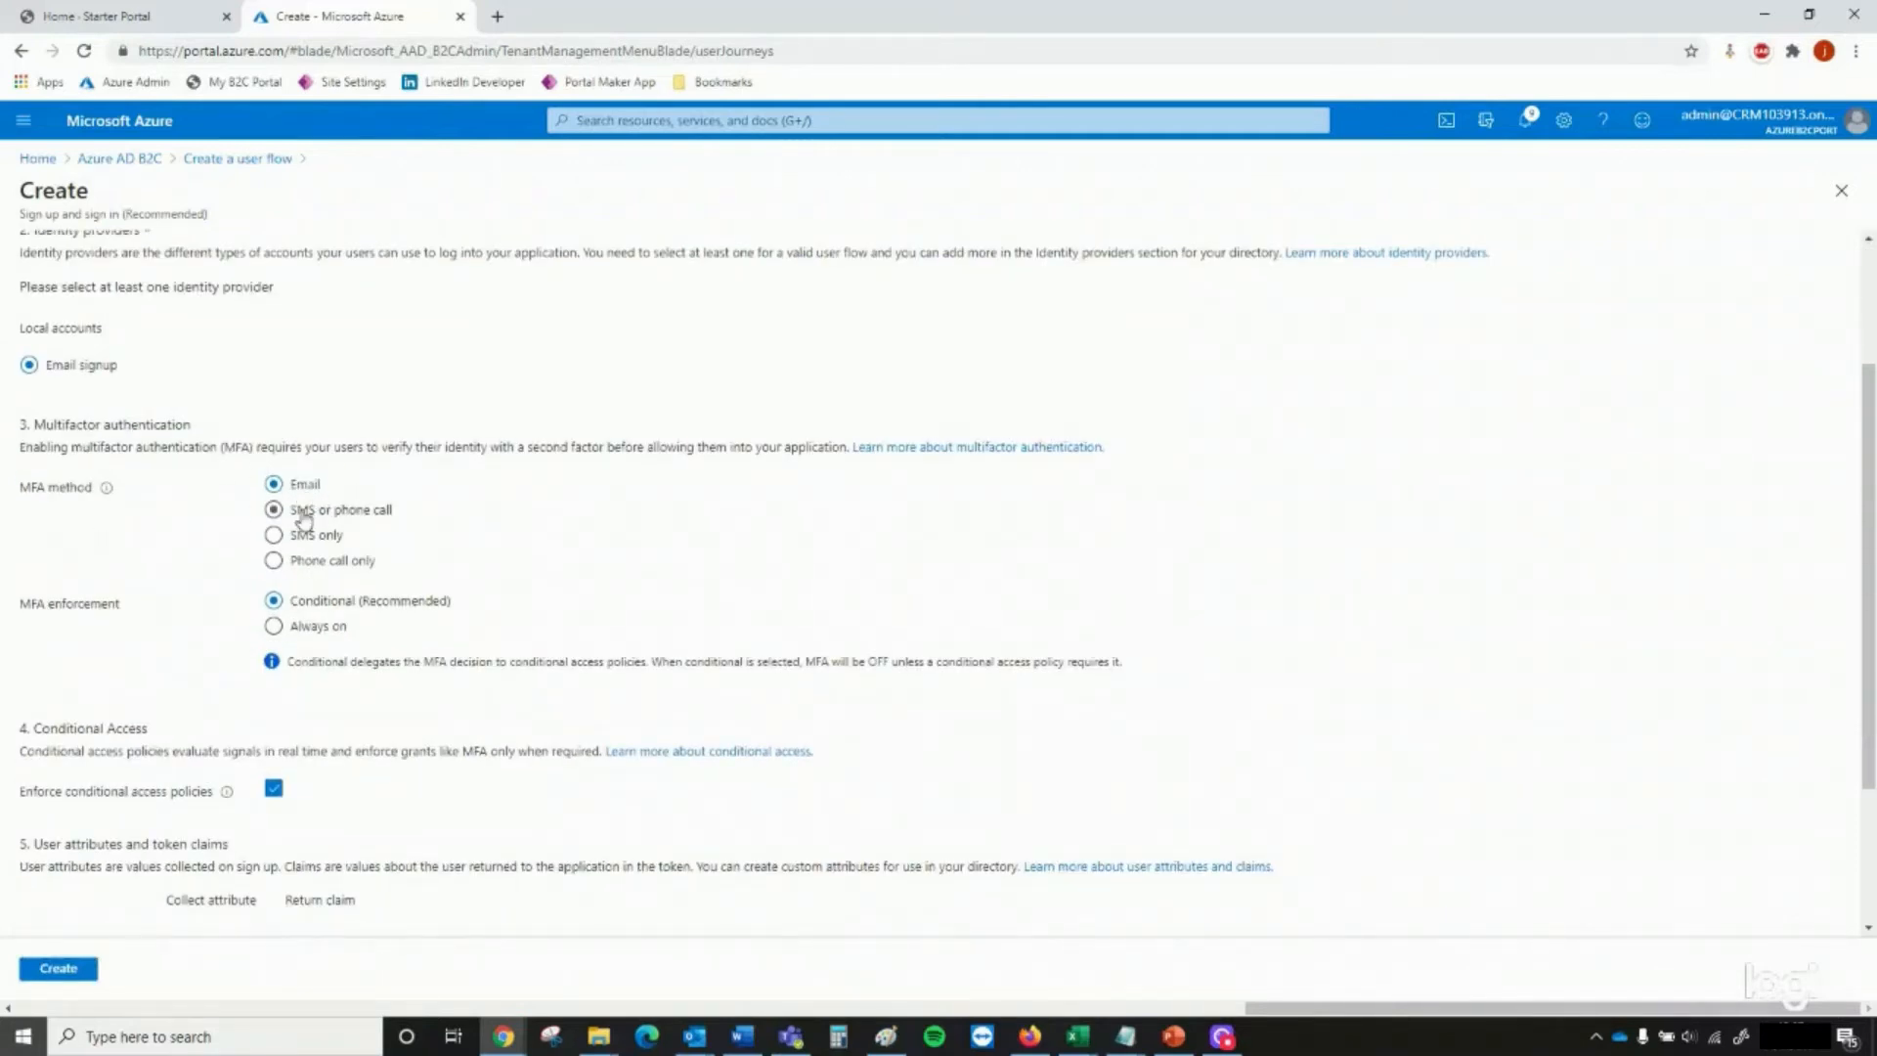
pyautogui.scroll(-2, 318, 513)
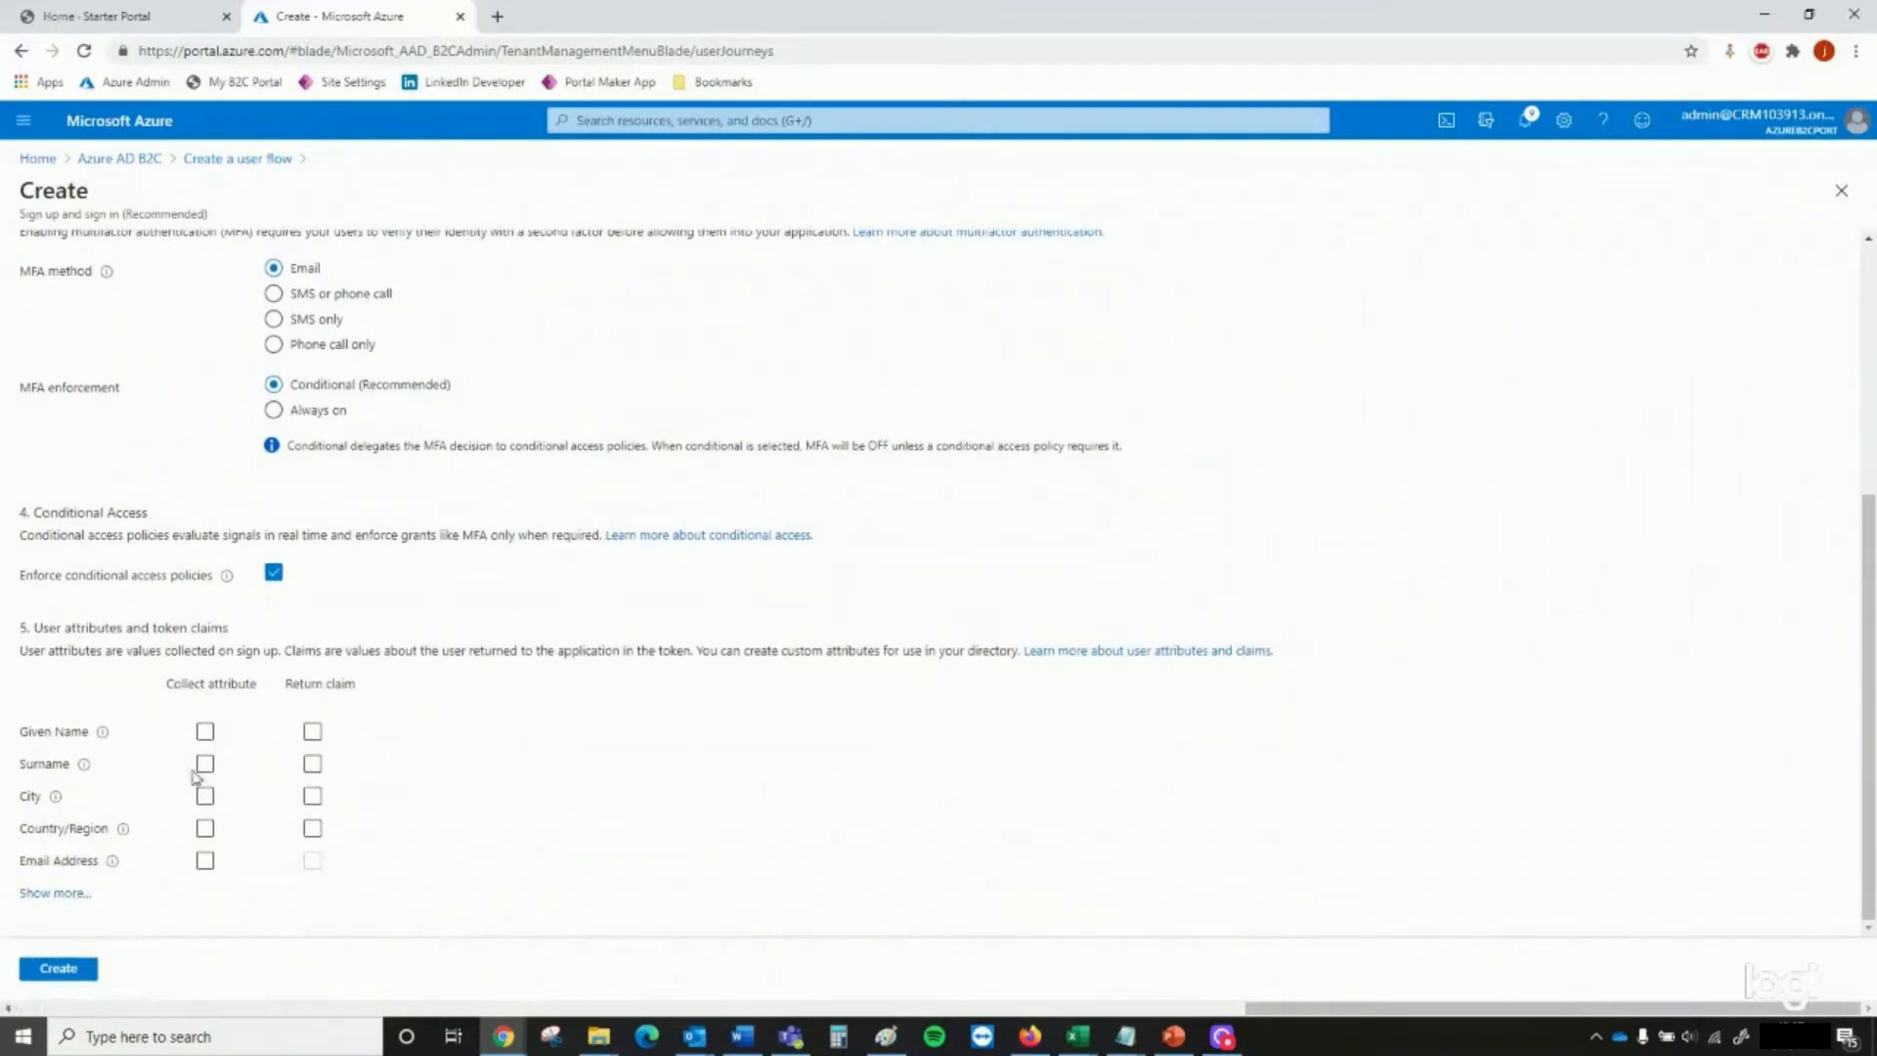
pyautogui.click(69, 894)
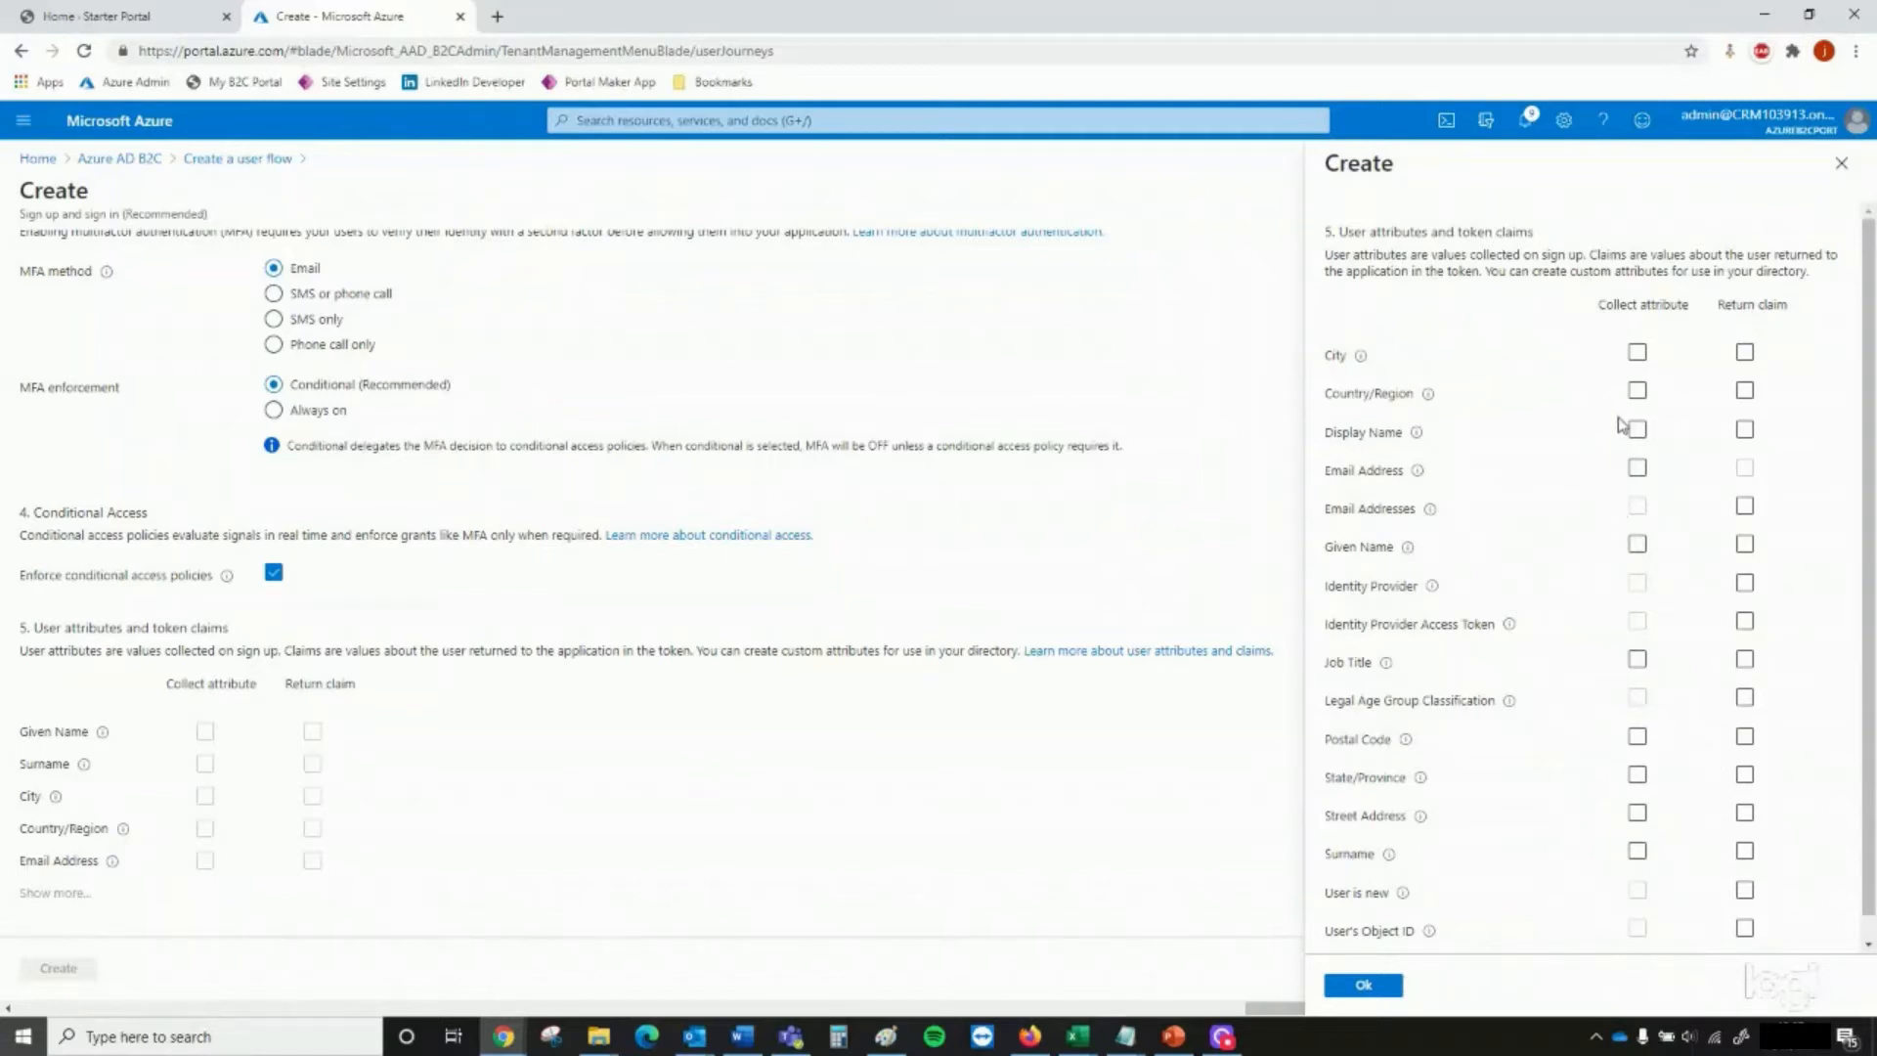
pyautogui.click(1638, 468)
pyautogui.click(1637, 544)
pyautogui.click(1636, 852)
pyautogui.click(1746, 508)
pyautogui.click(1745, 544)
pyautogui.click(1745, 852)
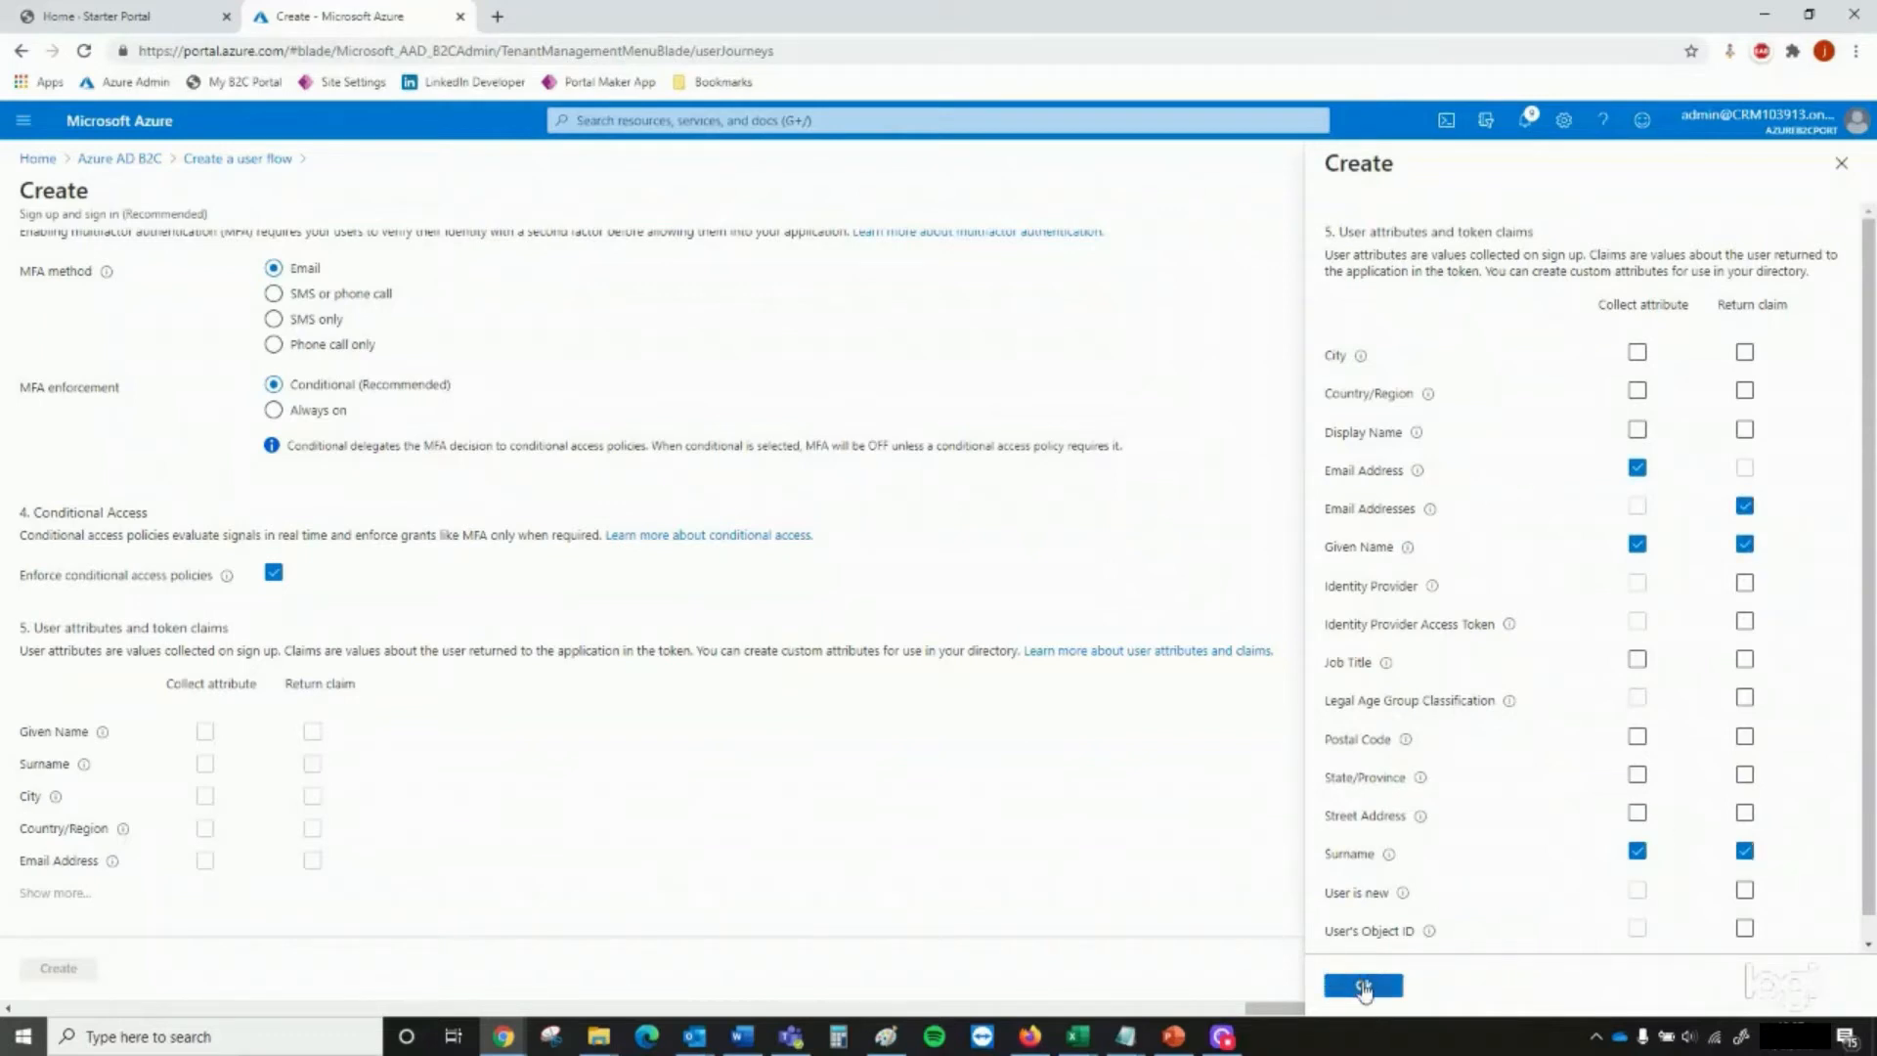
pyautogui.click(1366, 984)
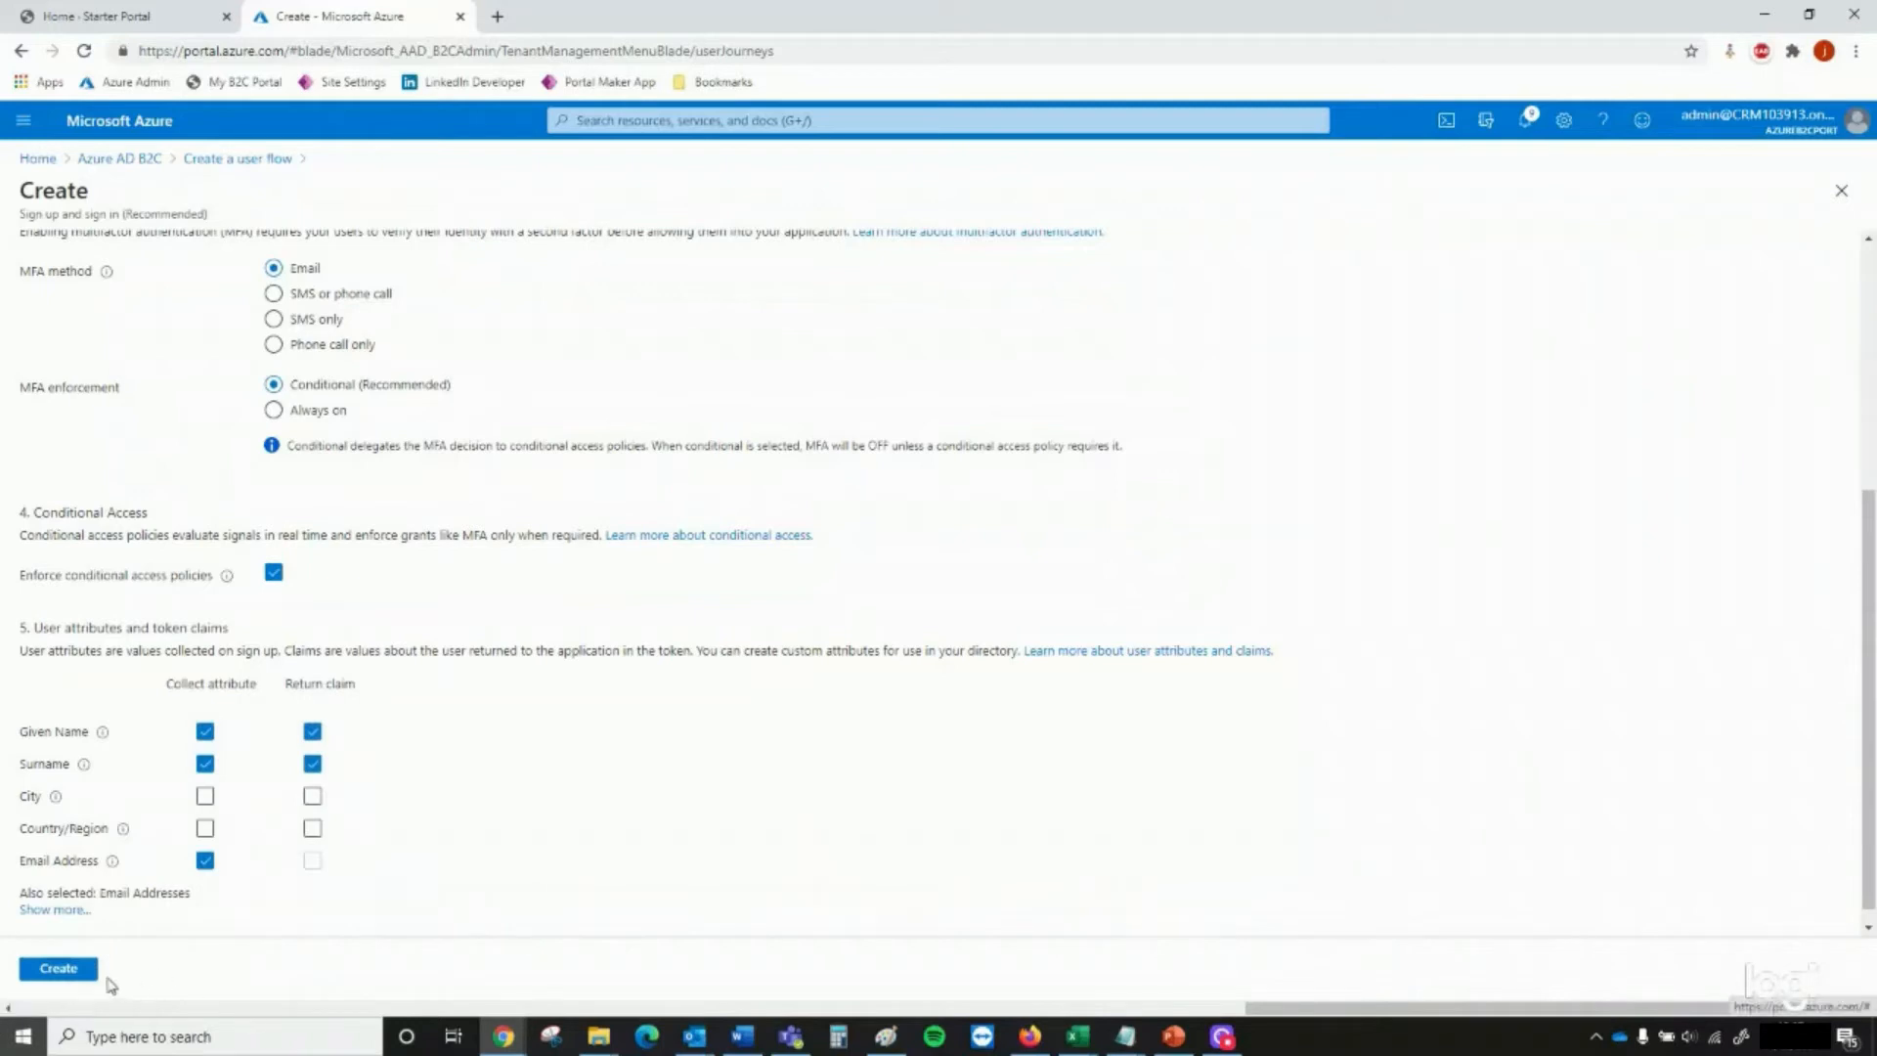
pyautogui.click(73, 969)
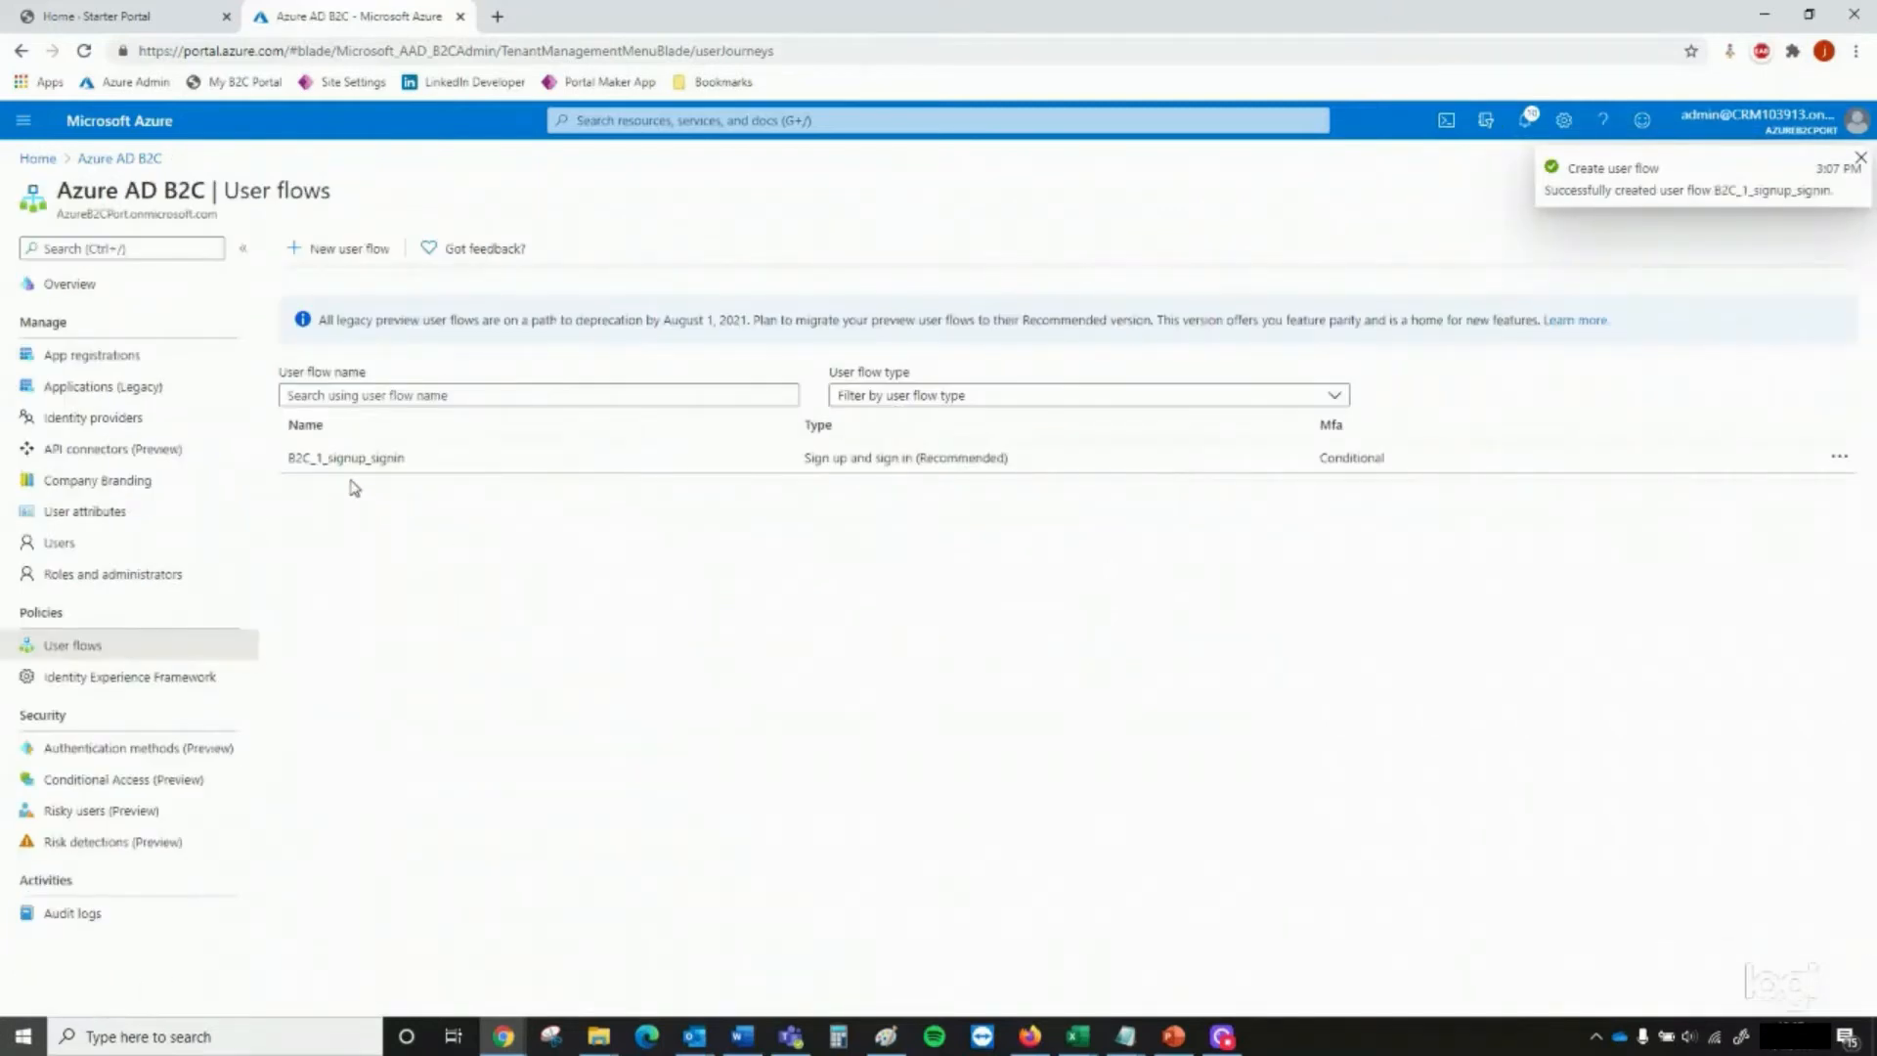
# Start a new Recommended password reset user flow named passwordreset that resets the password using the email address
pyautogui.click(317, 249)
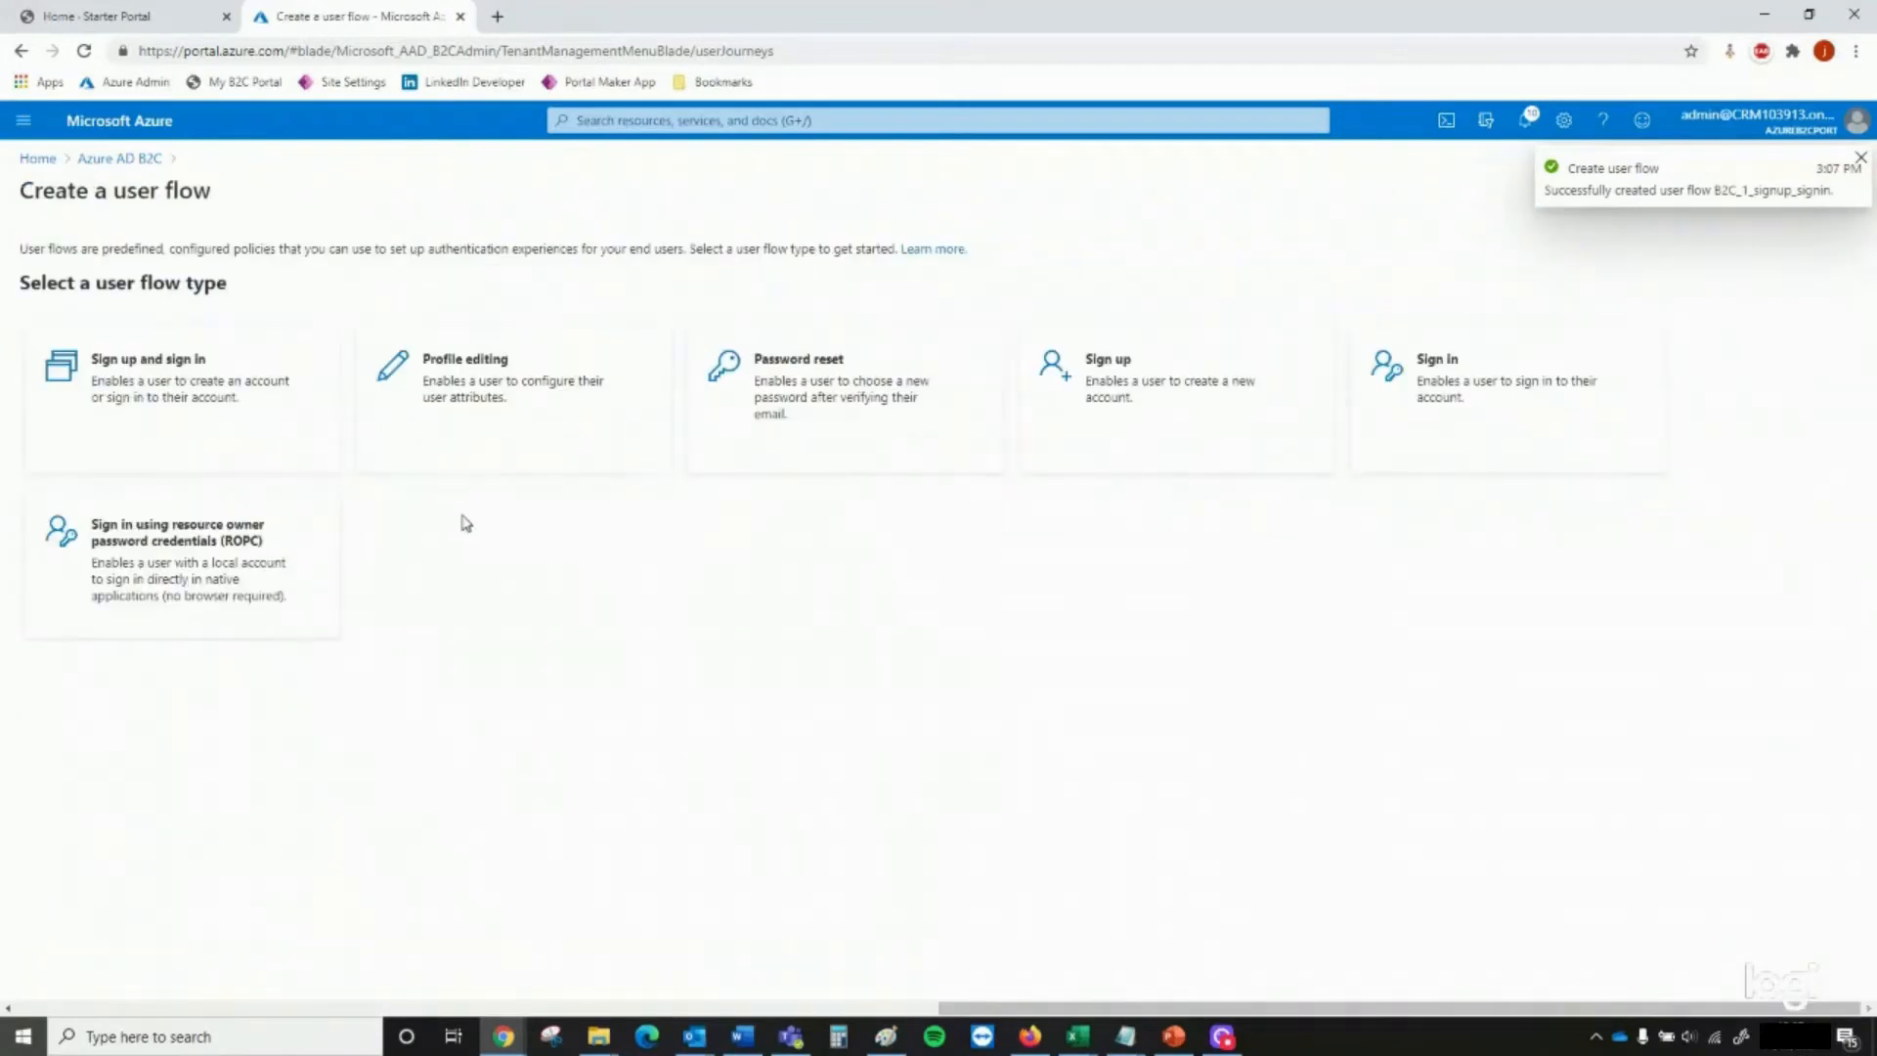
pyautogui.click(859, 406)
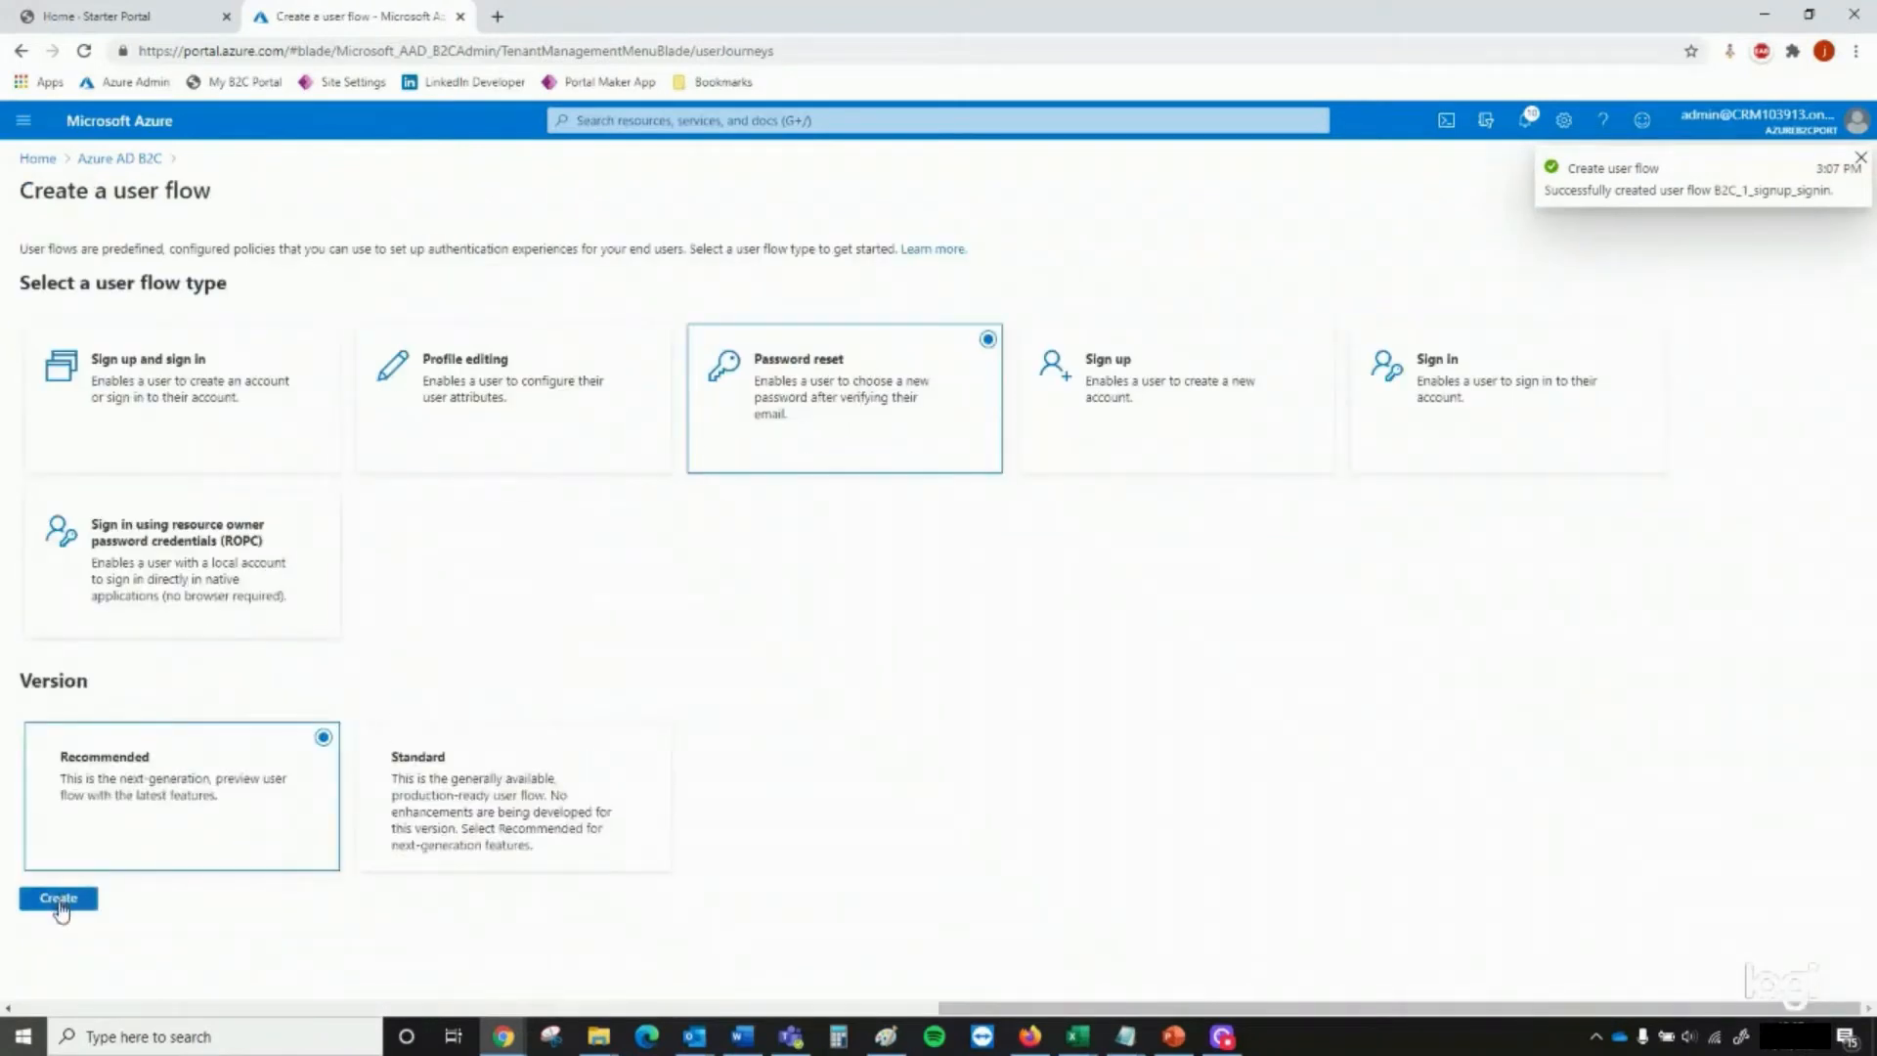
pyautogui.click(82, 903)
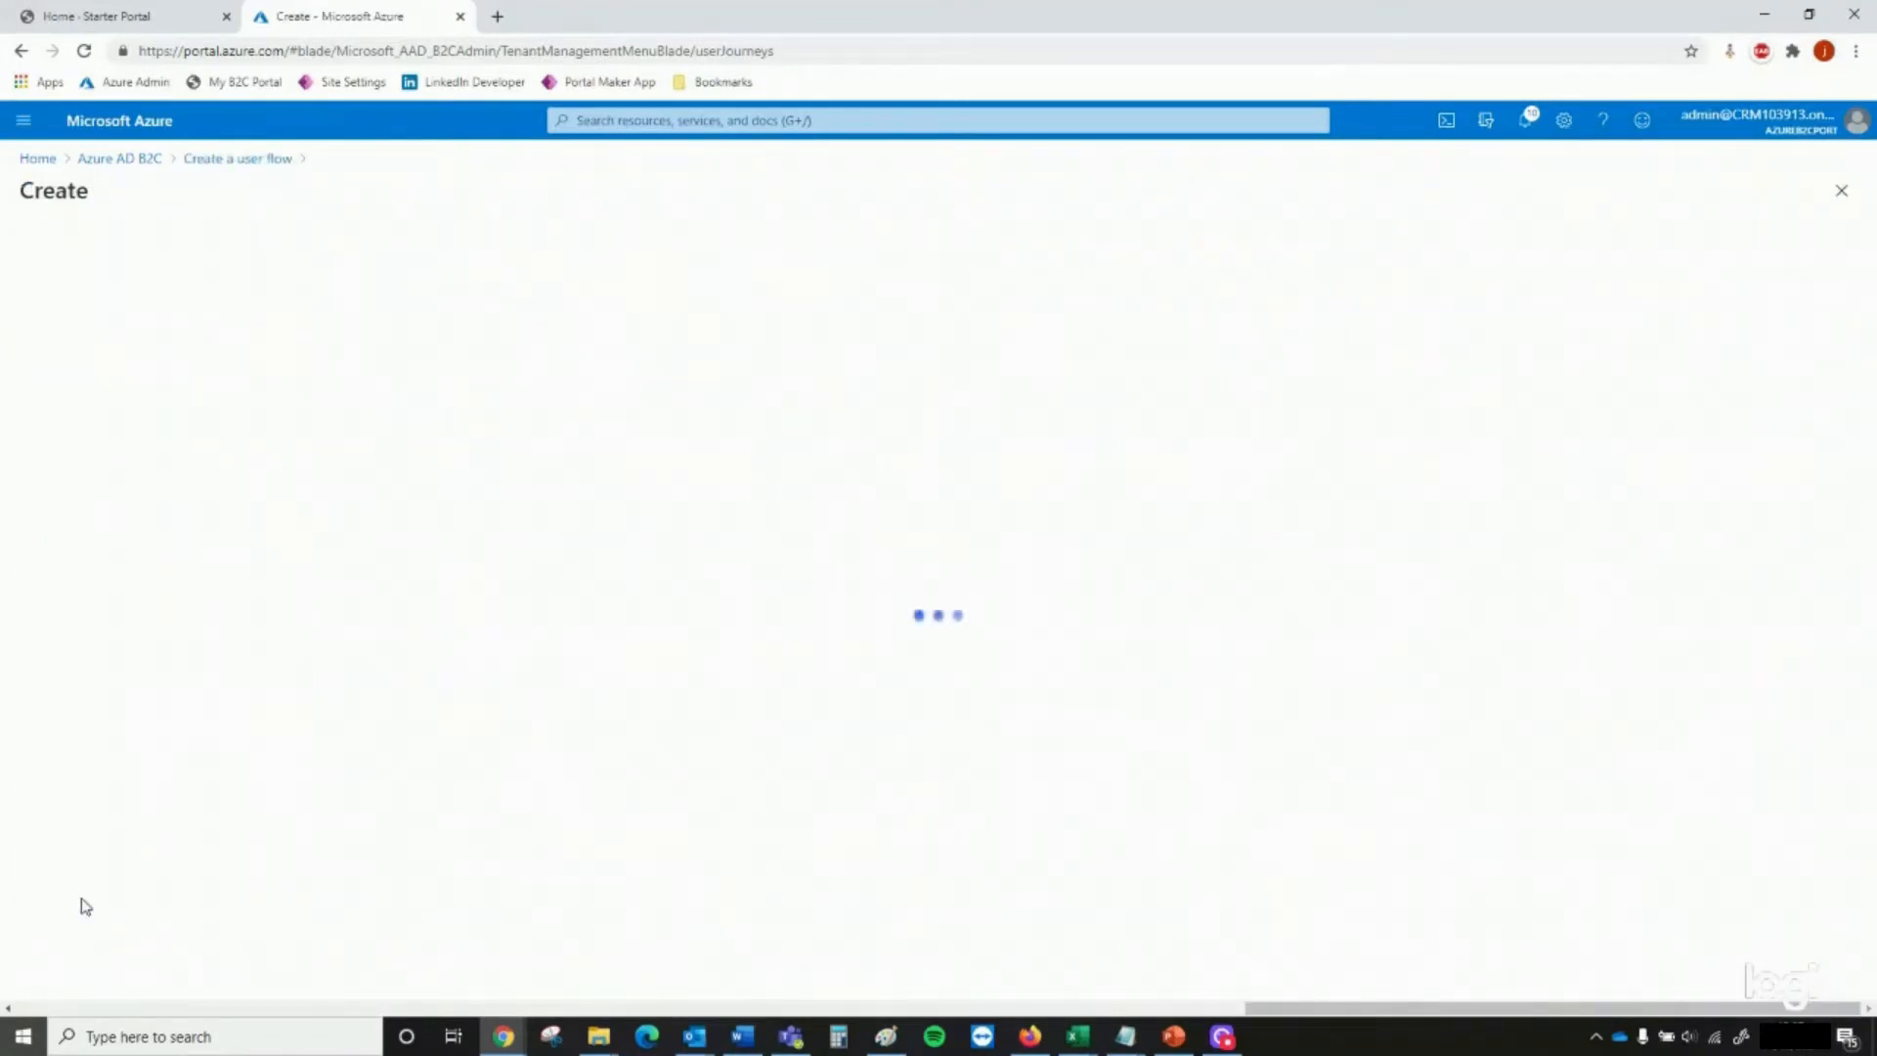
pyautogui.click(277, 374)
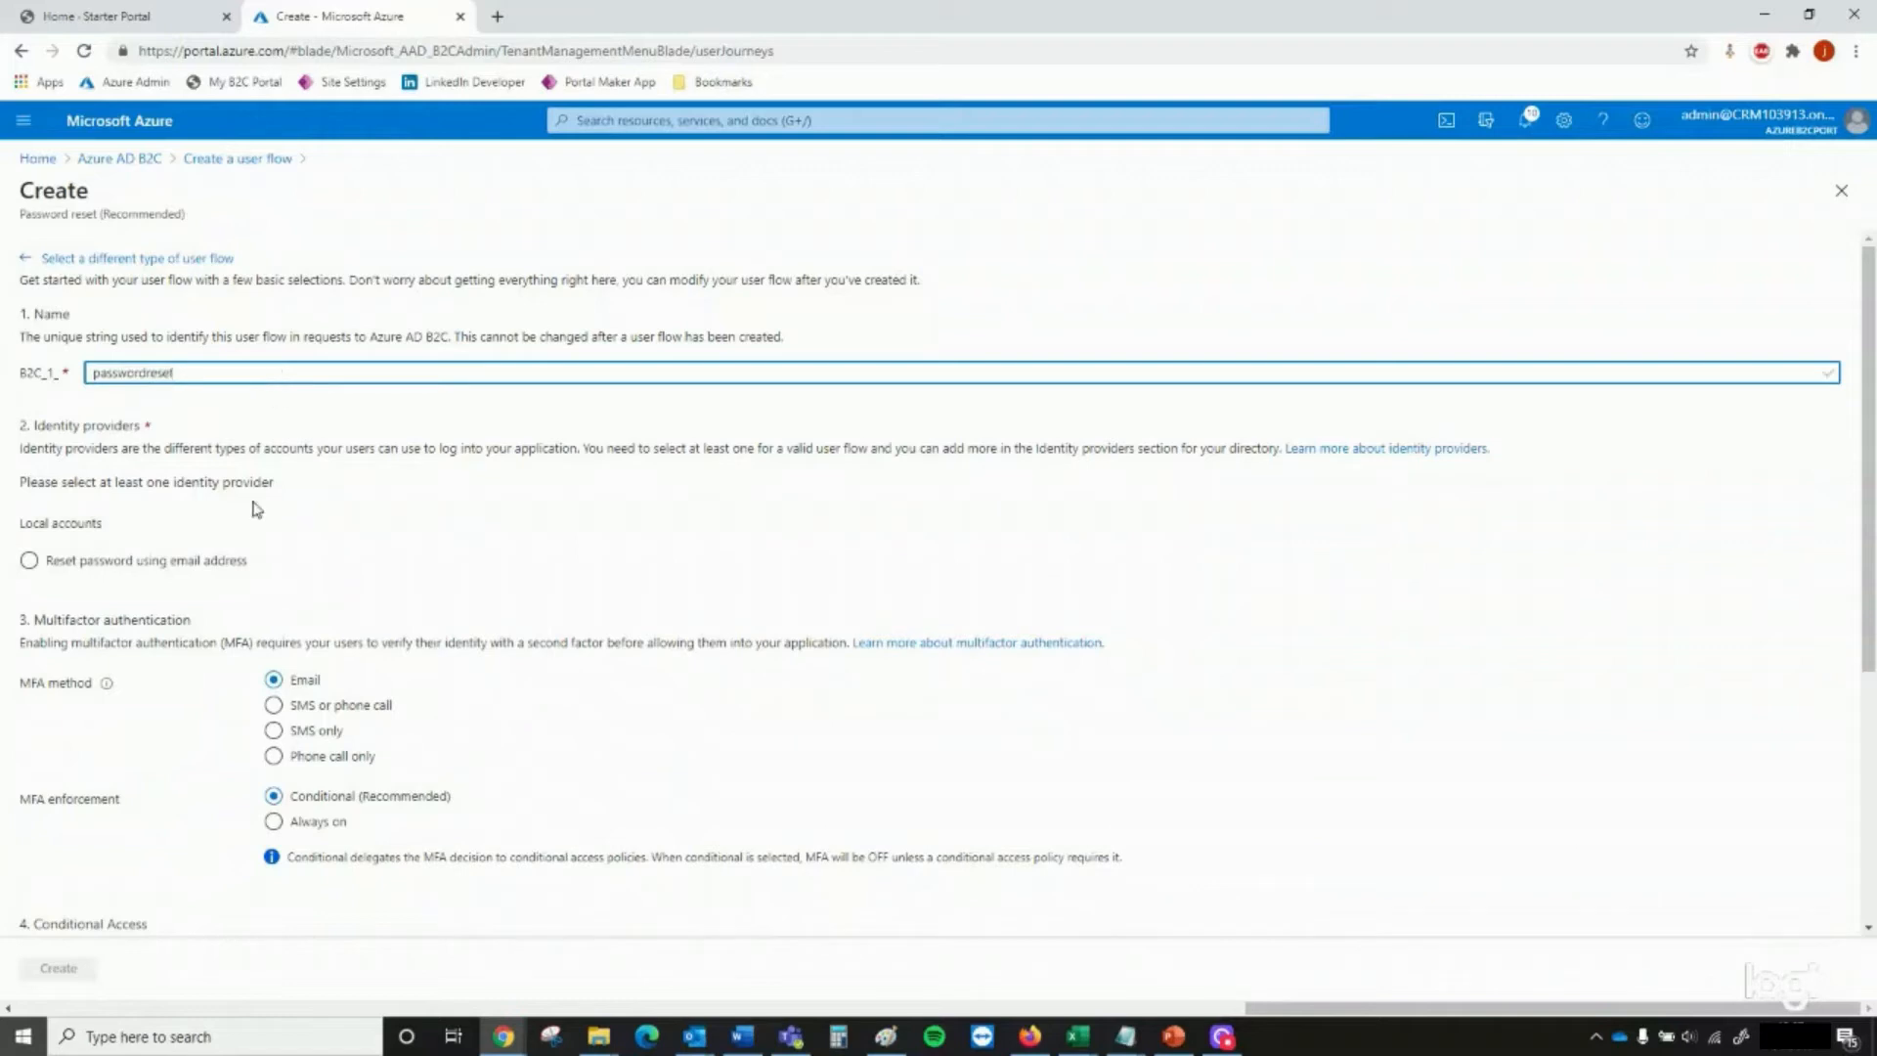
pyautogui.click(105, 570)
# Return Given Name, Surname and Email Addresses as application claims and create the password reset user flow
pyautogui.scroll(-4, 105, 573)
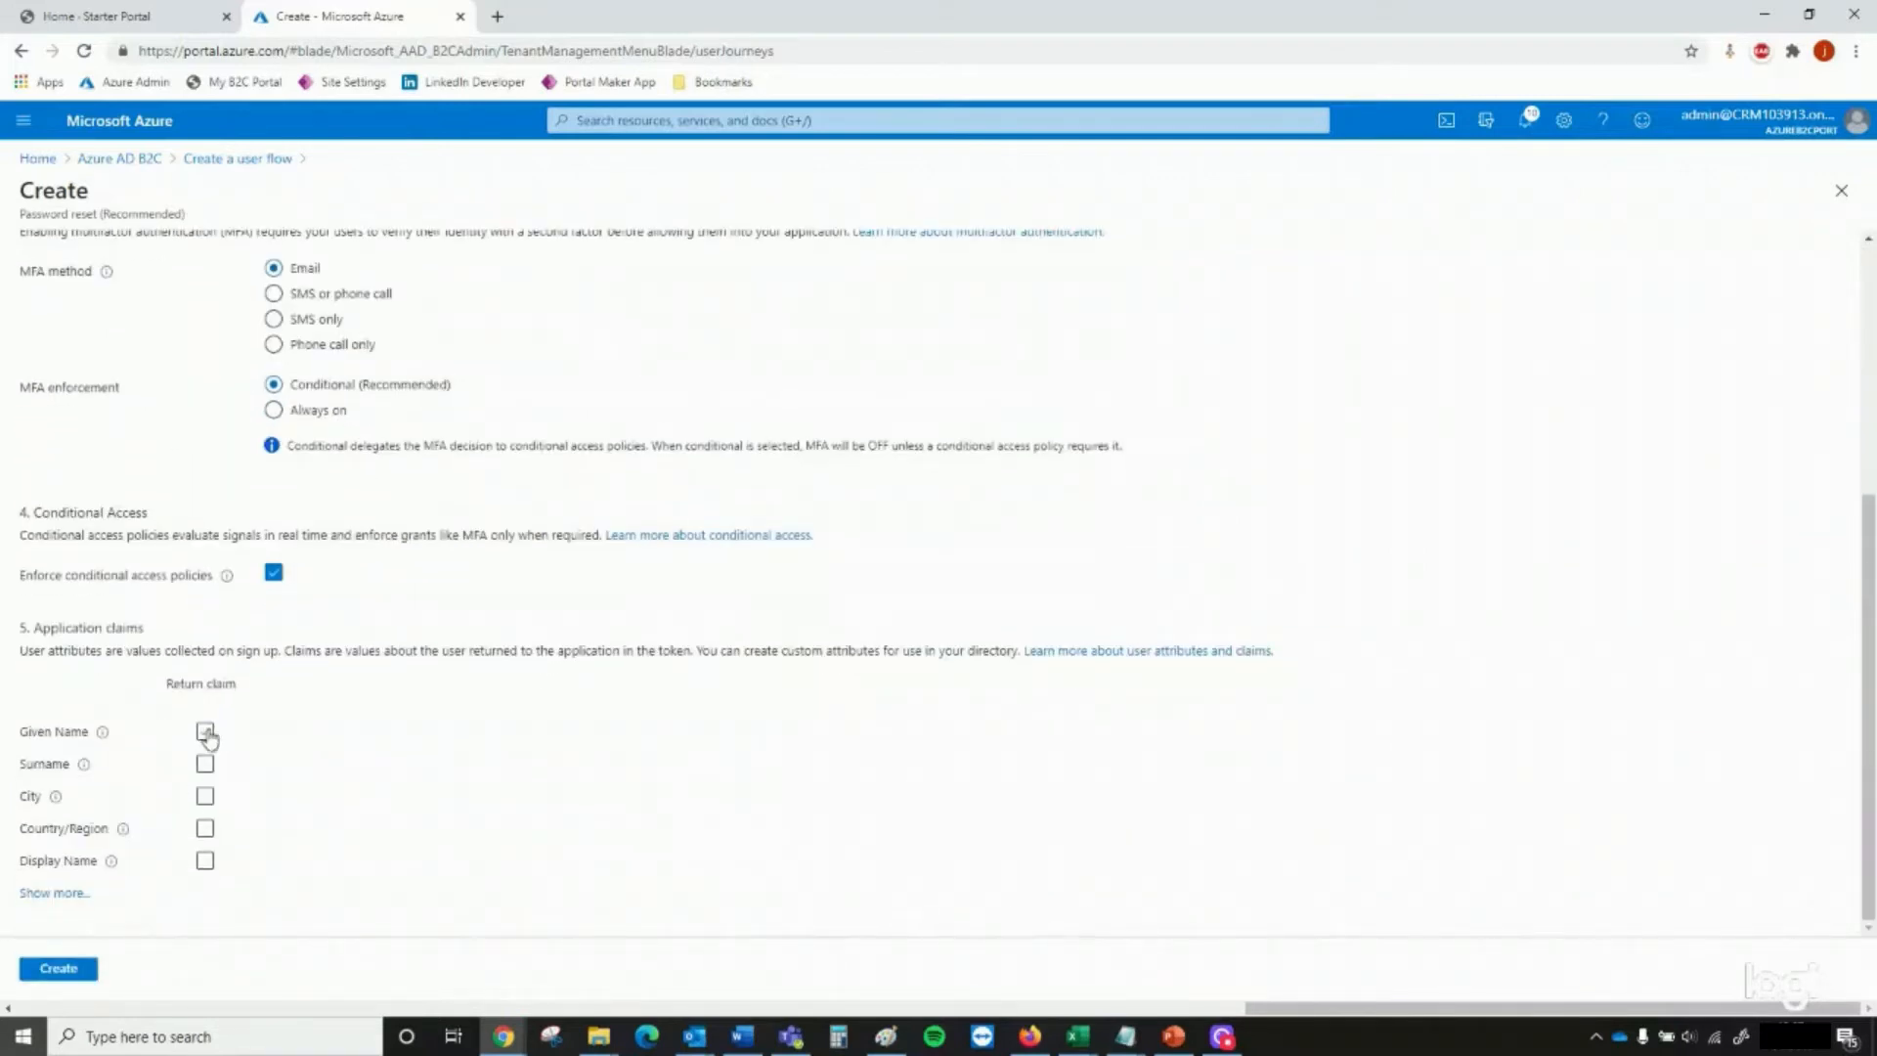
pyautogui.click(204, 731)
pyautogui.click(204, 764)
pyautogui.moveTo(66, 908); pyautogui.dragTo(65, 895)
pyautogui.click(71, 895)
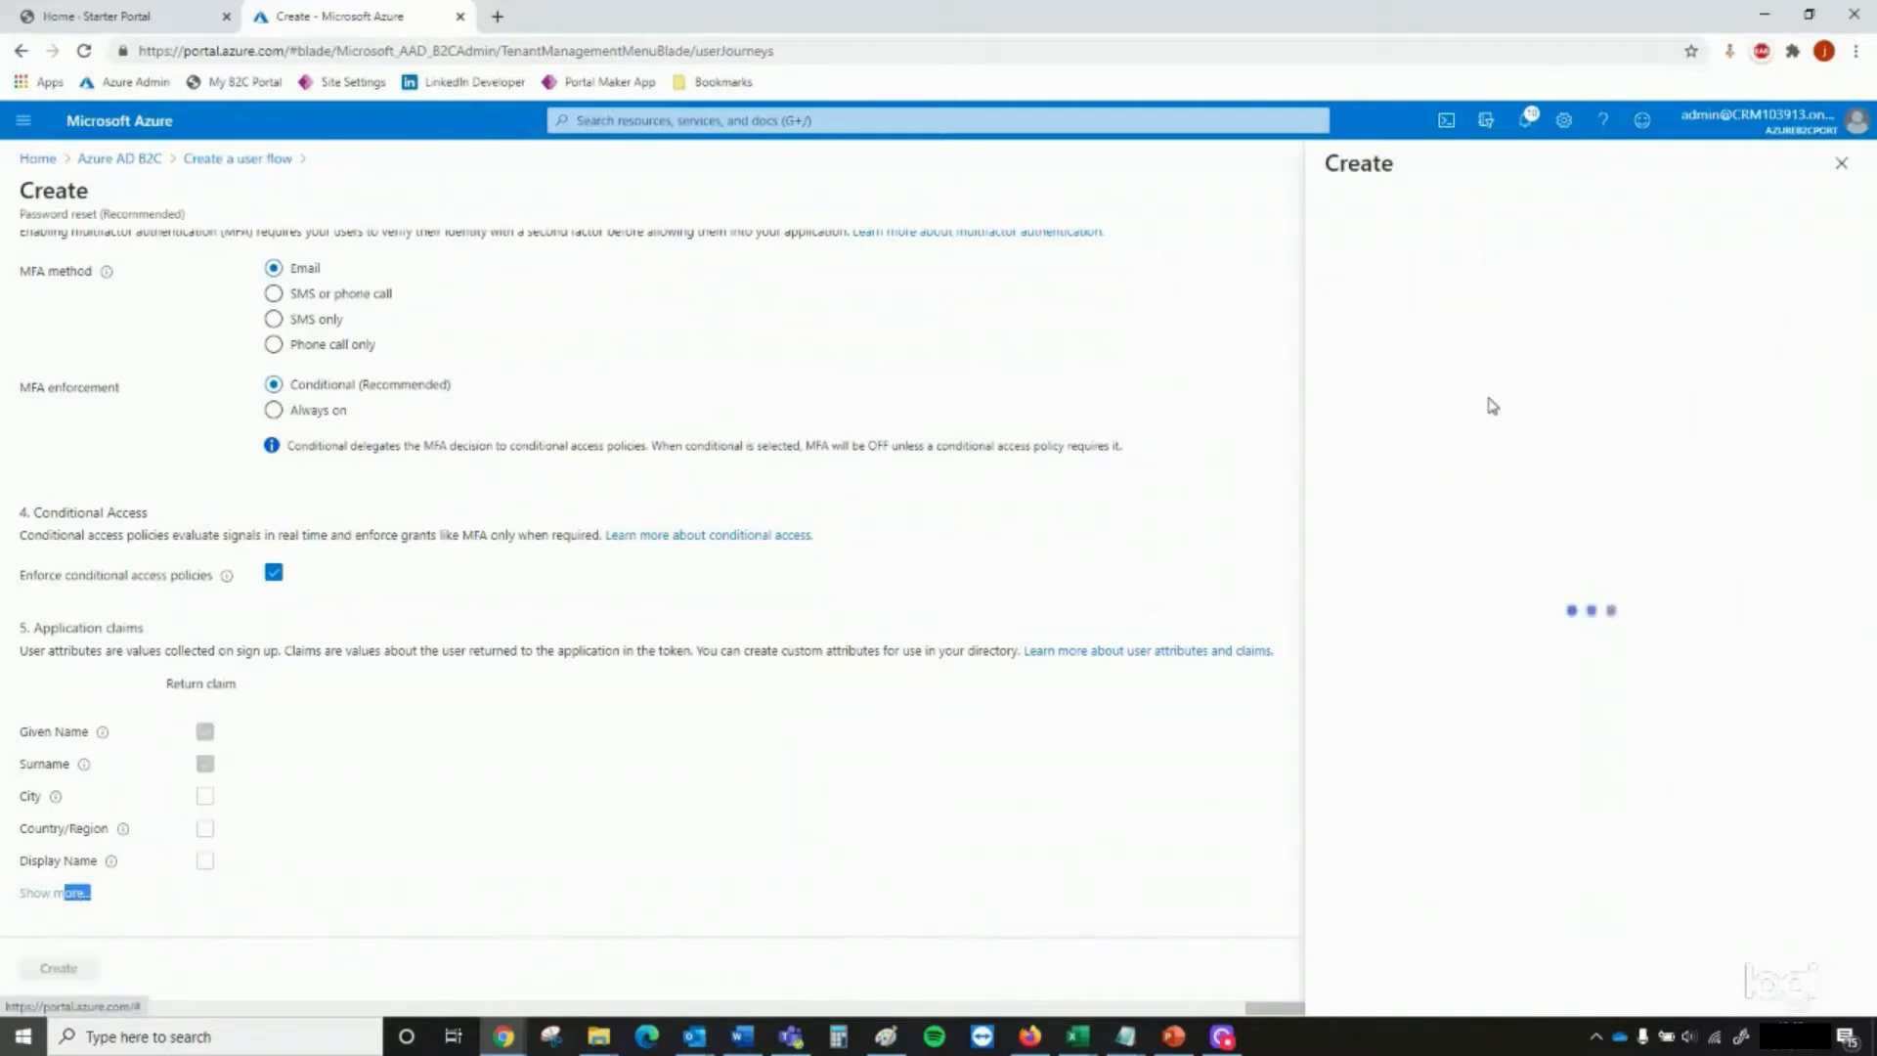
pyautogui.click(1637, 467)
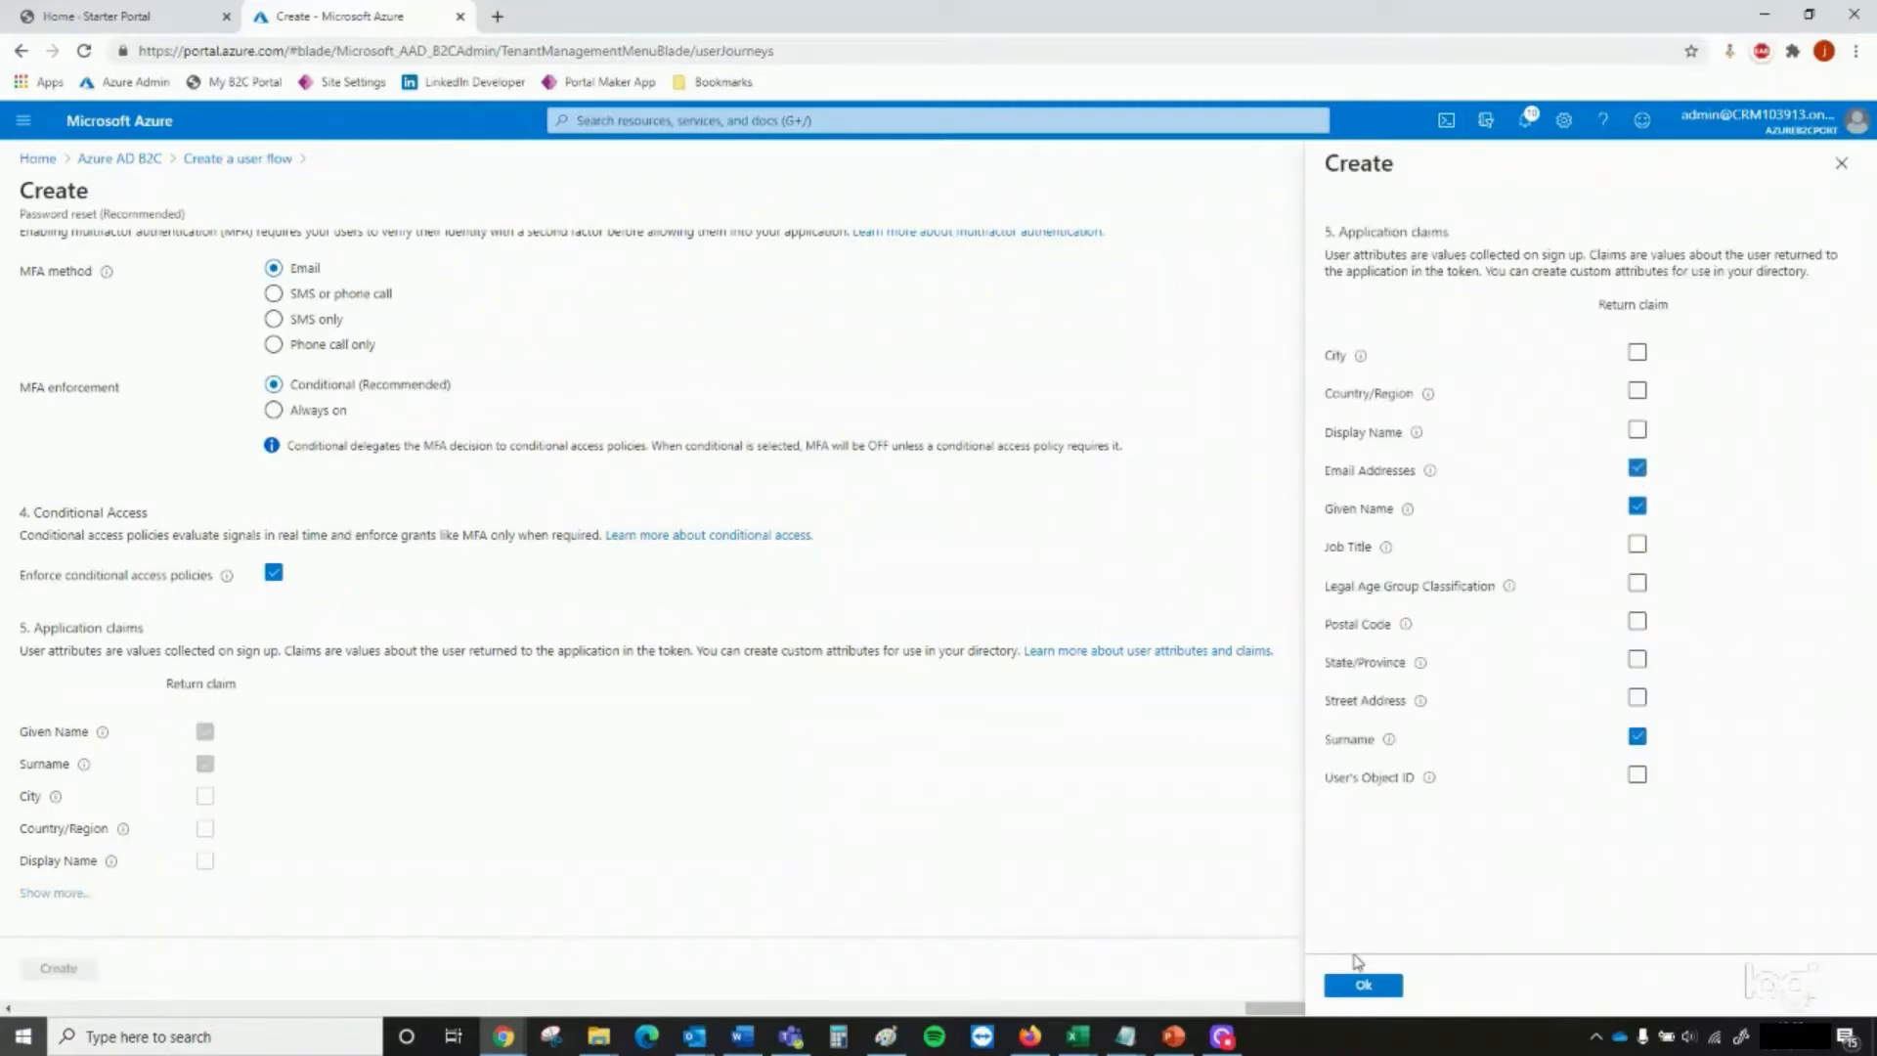
pyautogui.click(1362, 985)
pyautogui.click(78, 977)
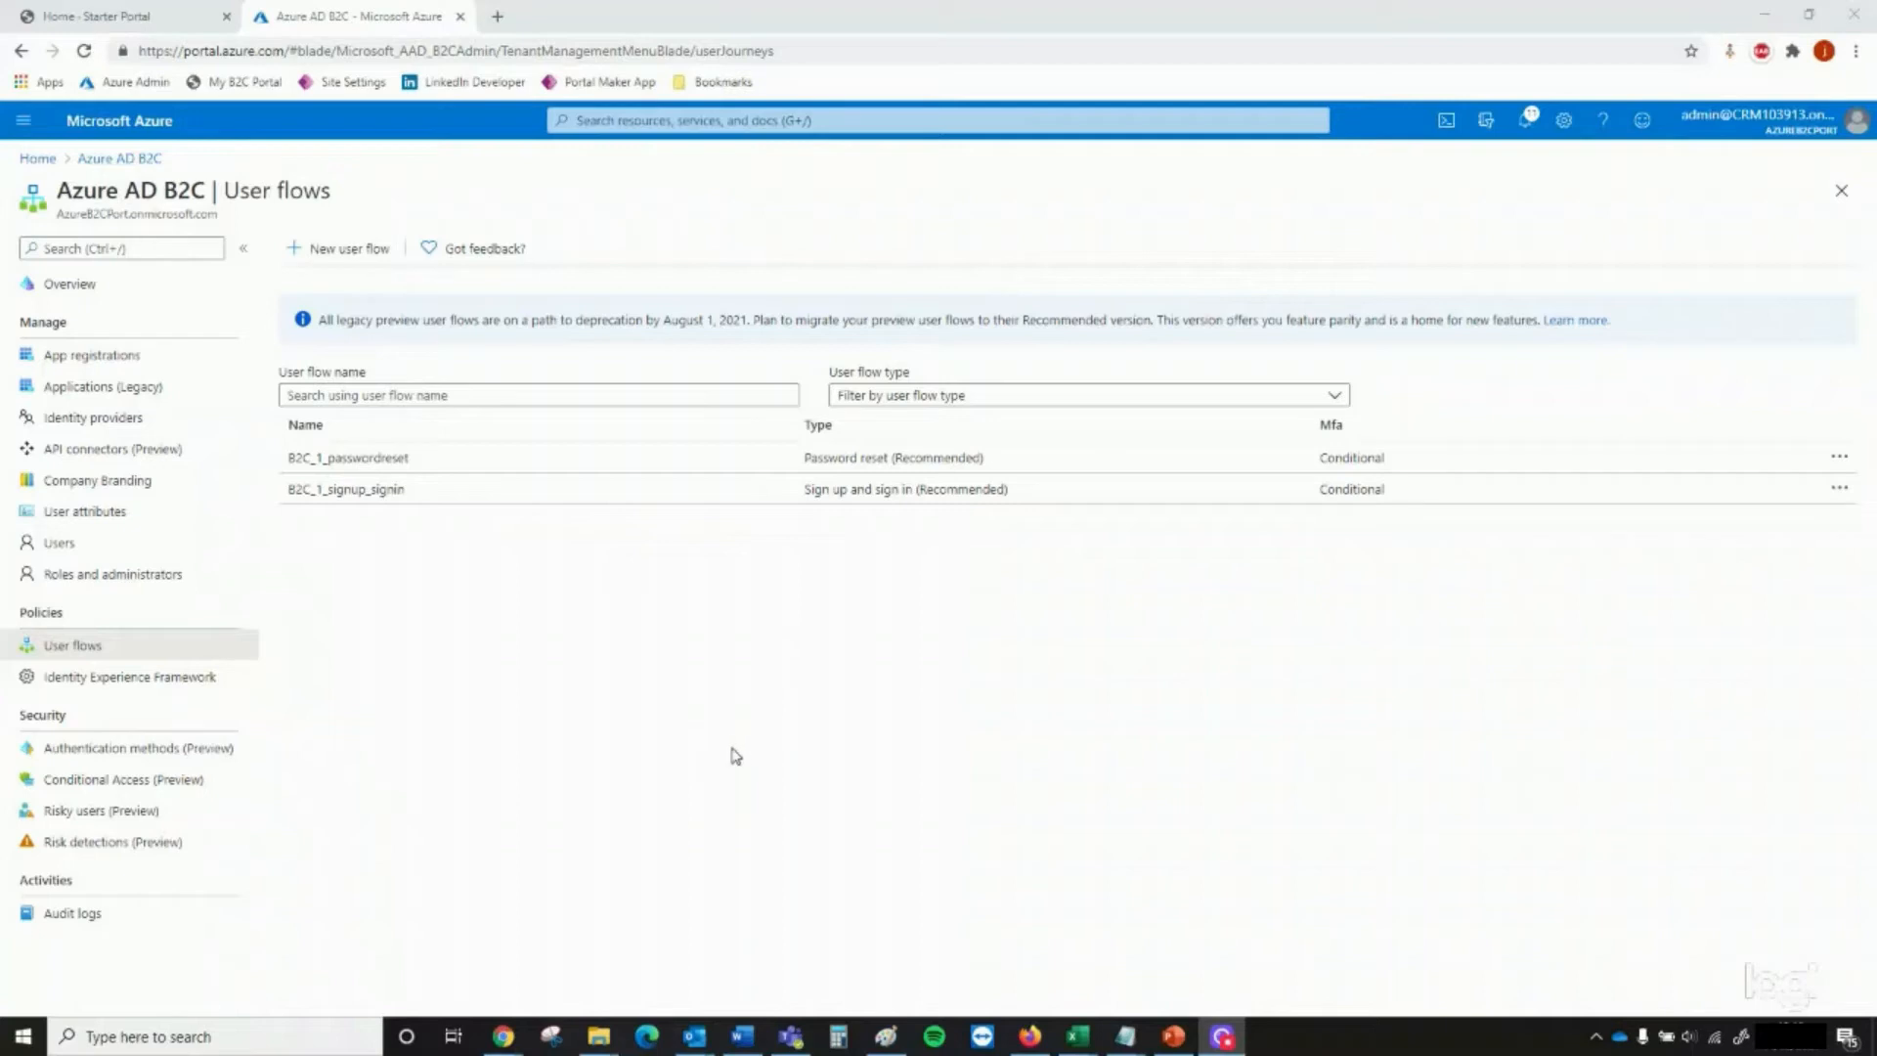
# Open the portal's Site Settings list in a new tab and look through the existing authentication settings
pyautogui.click(497, 16)
pyautogui.click(359, 84)
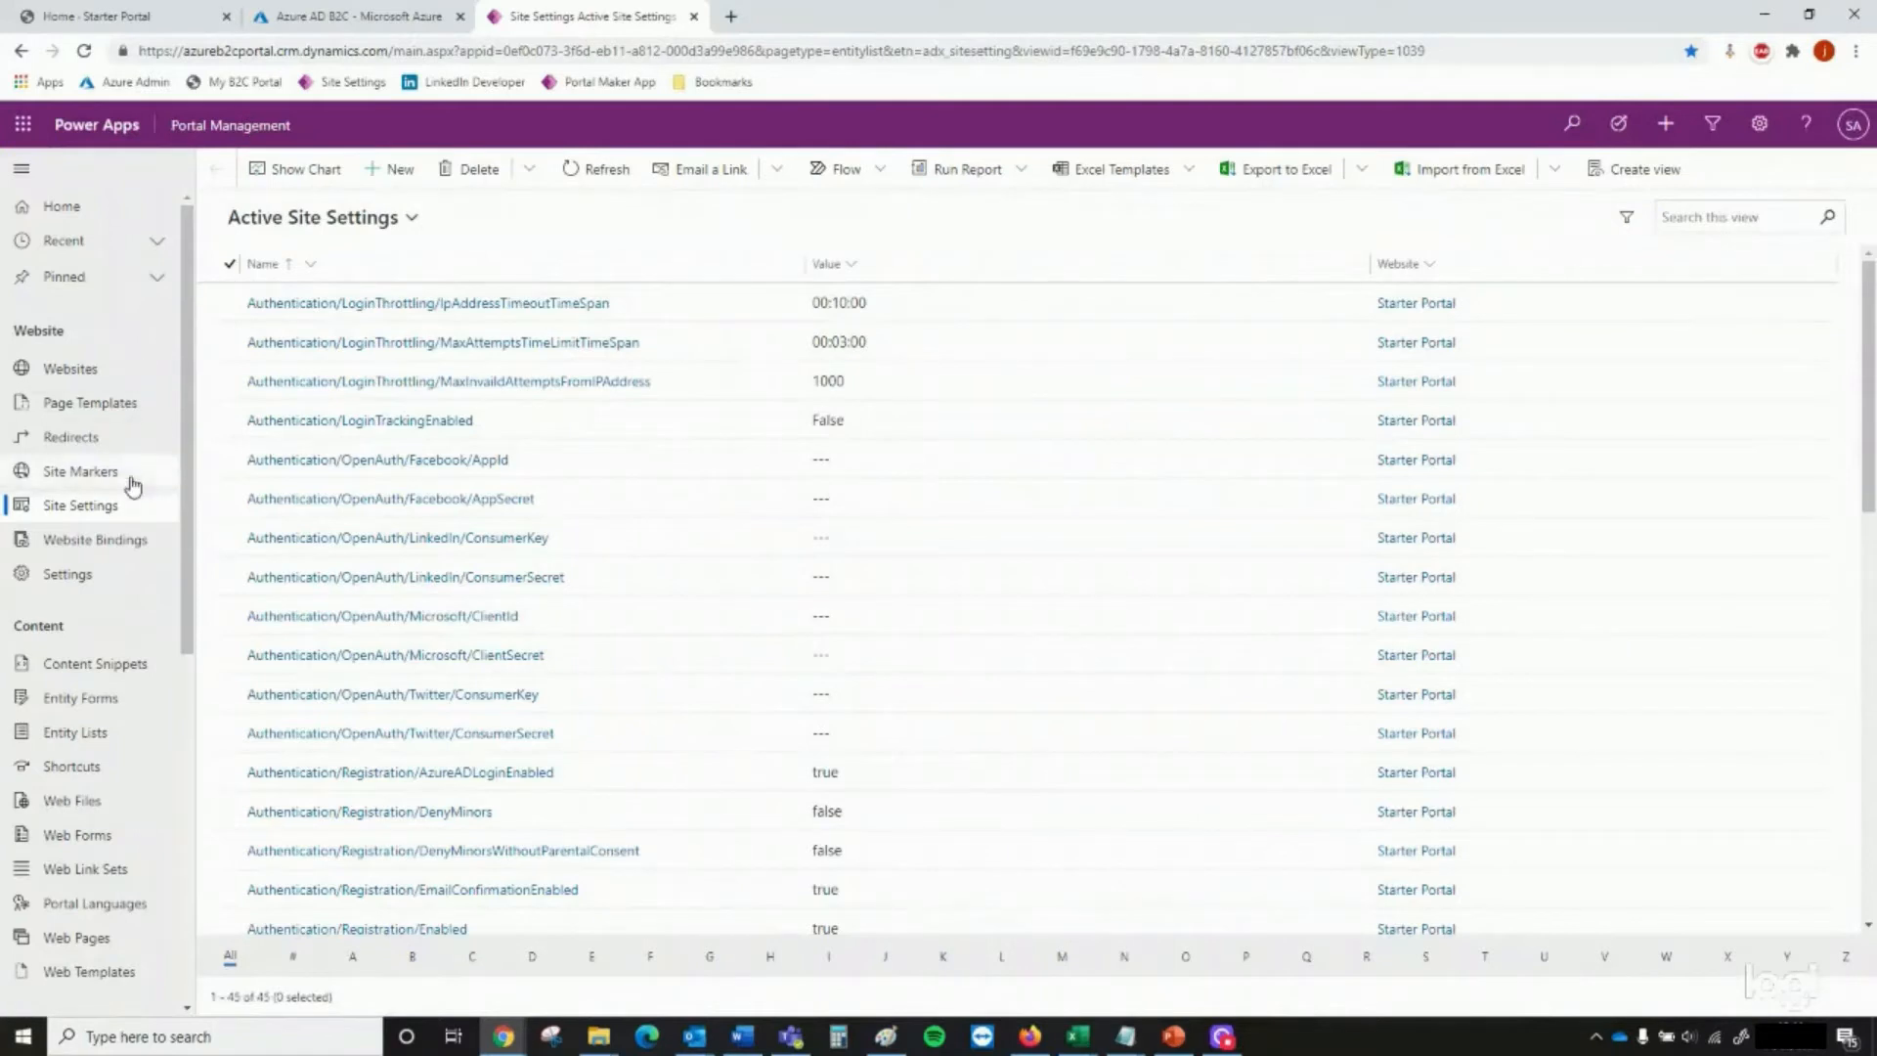
pyautogui.scroll(-5, 127, 479)
pyautogui.scroll(3, 127, 479)
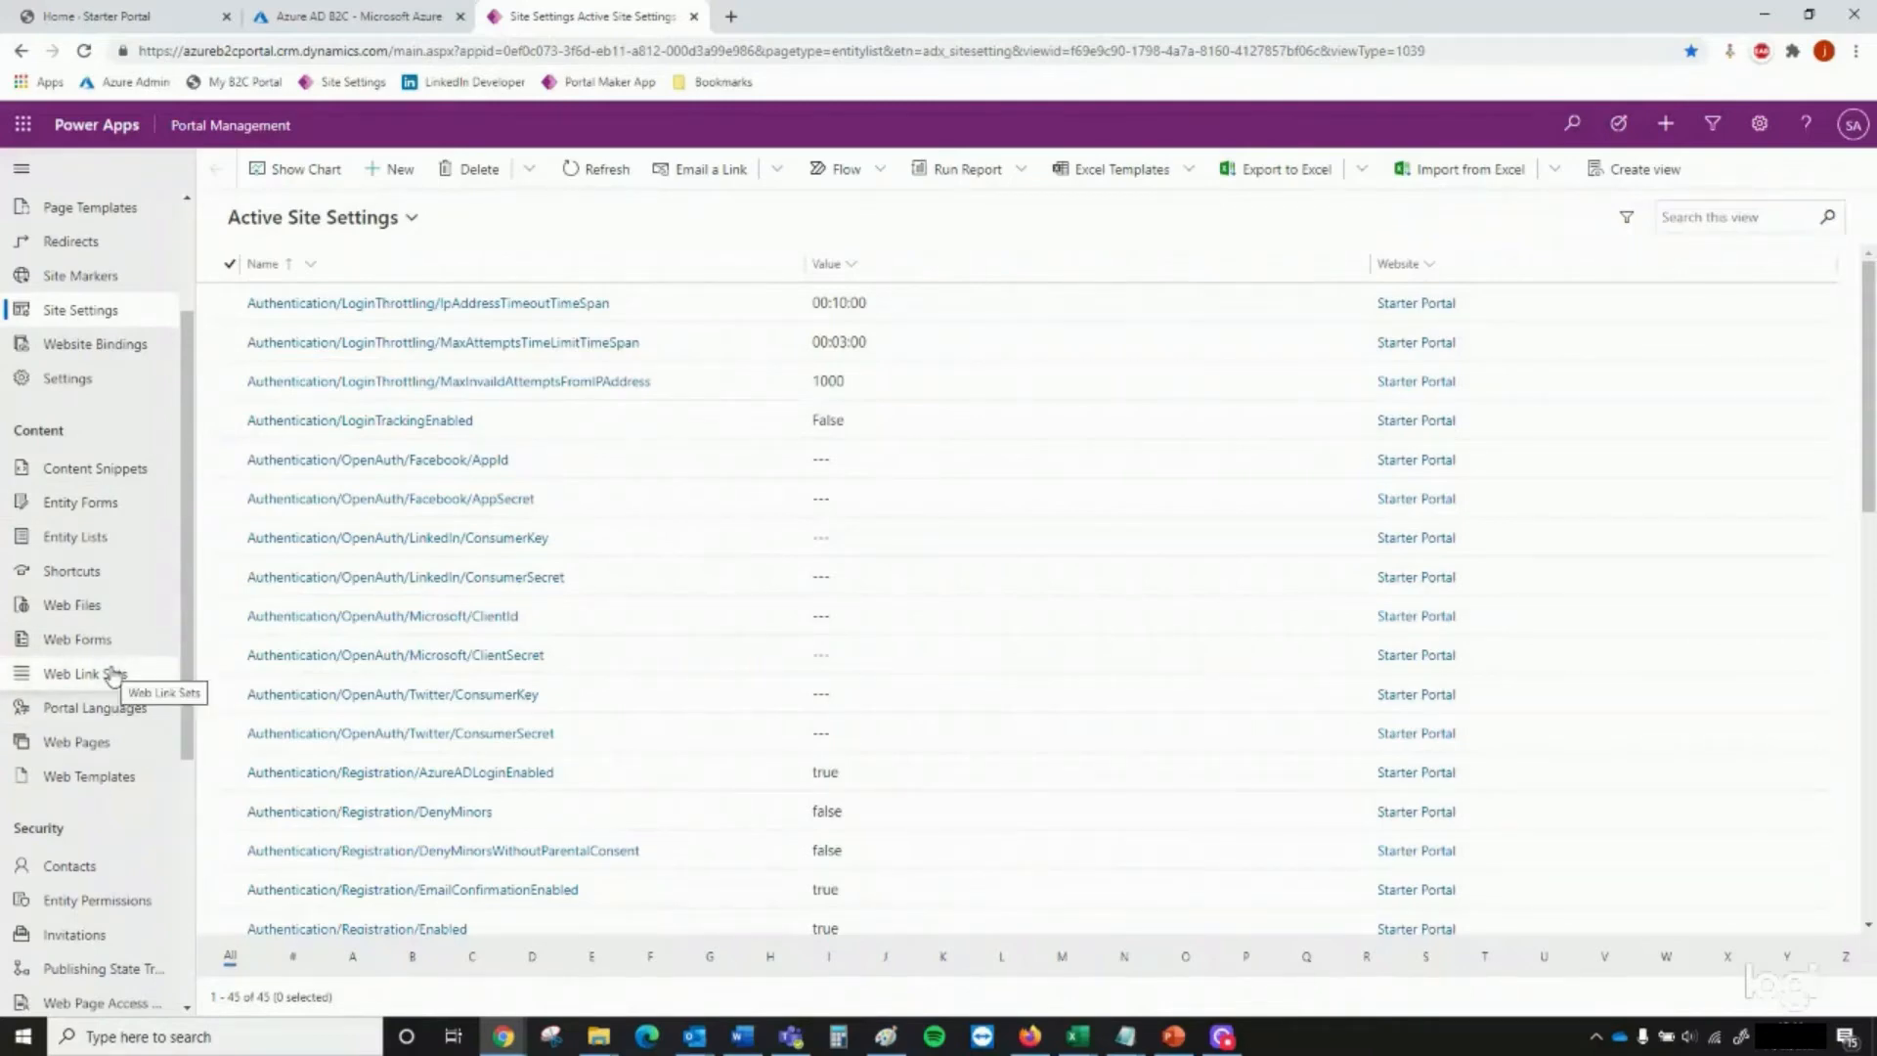
pyautogui.scroll(-4, 112, 674)
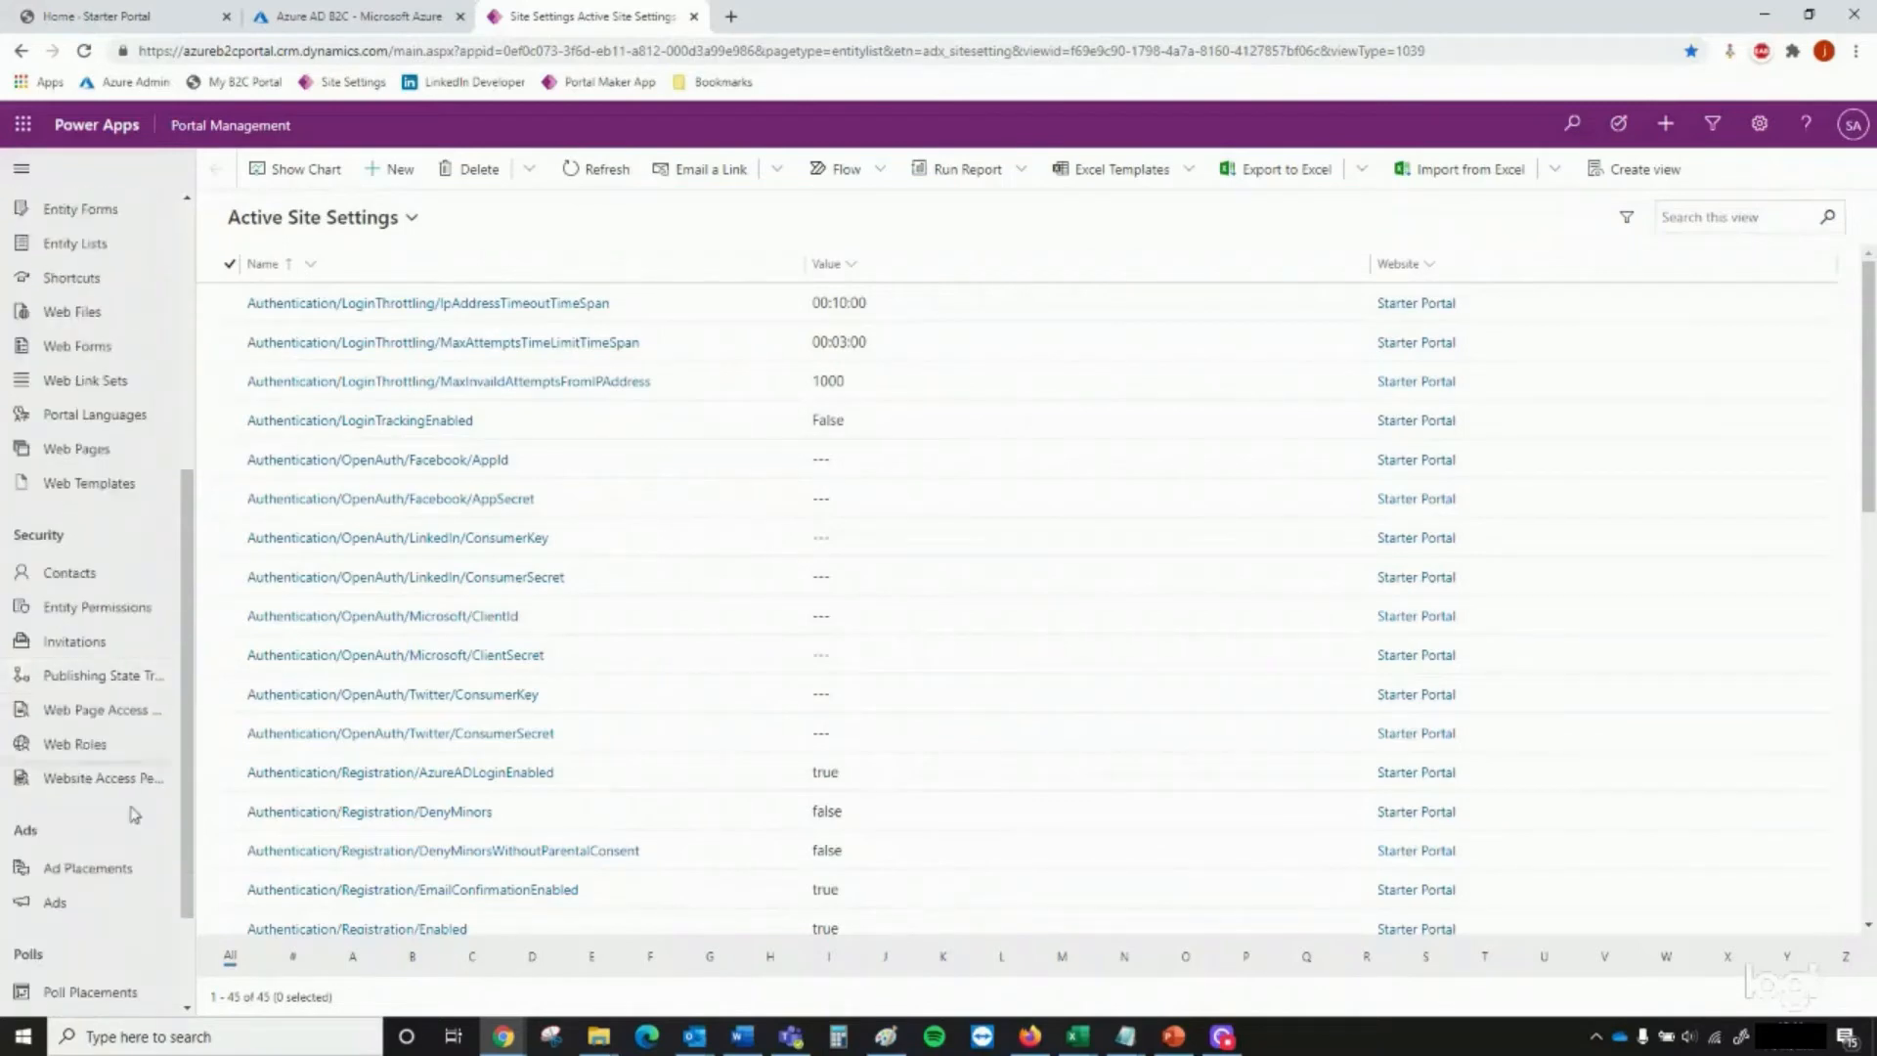
pyautogui.scroll(5, 123, 829)
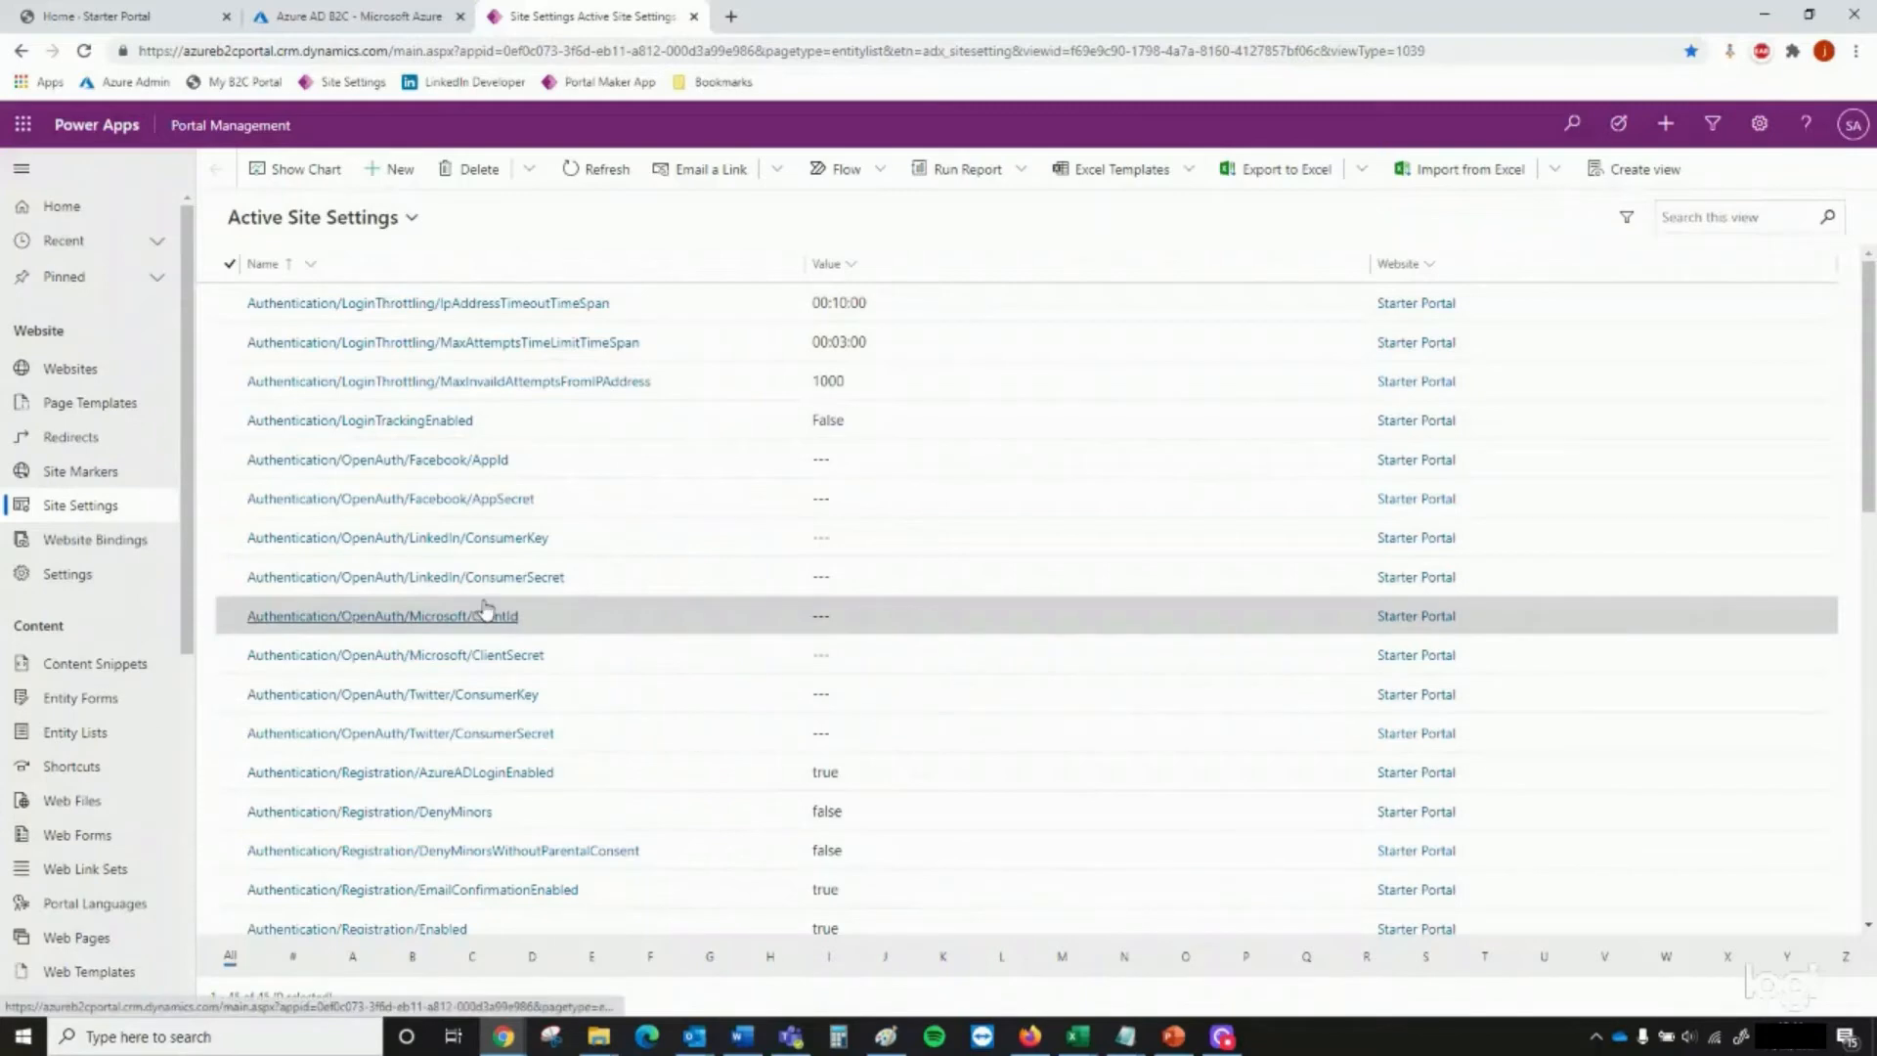
pyautogui.scroll(-2, 482, 616)
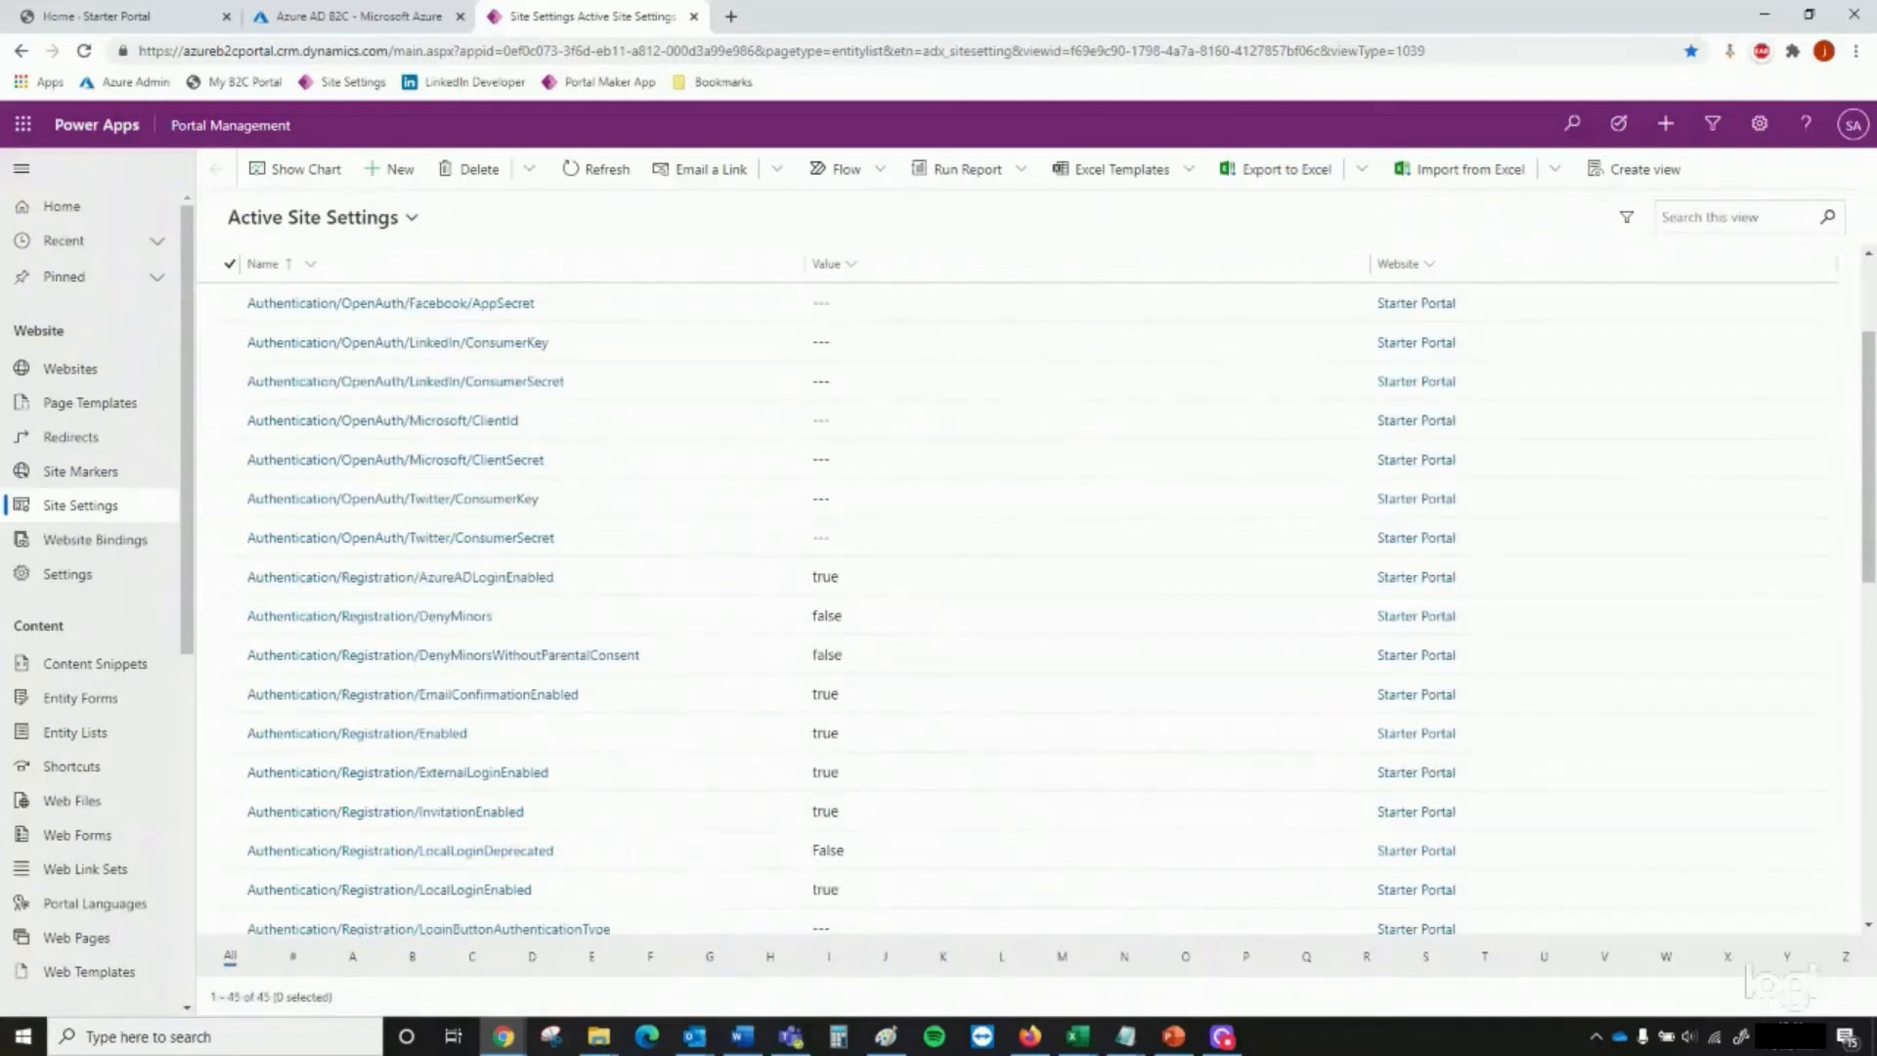
# Switch to the B2C cheat sheet workbook in Excel and review the list of required site setting names
pyautogui.hotkey('alt', 'Tab')
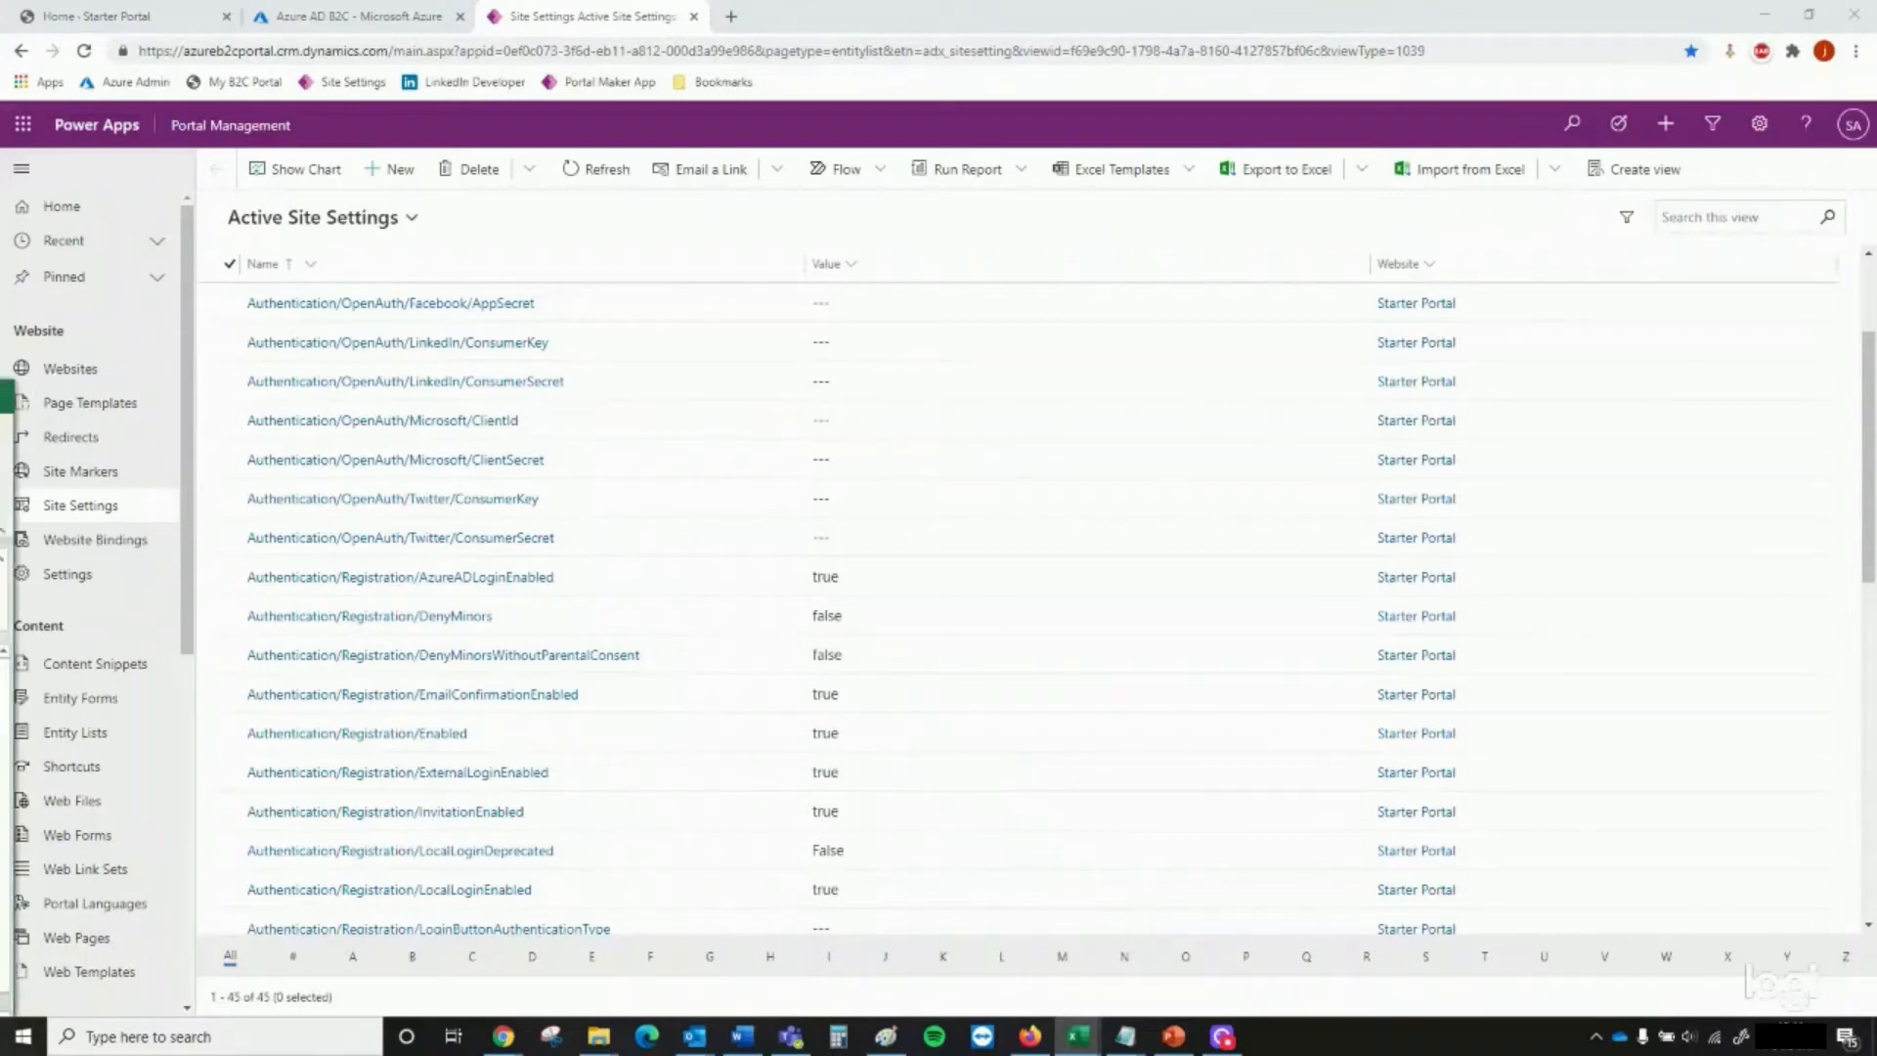
pyautogui.moveTo(0, 393); pyautogui.dragTo(832, 254)
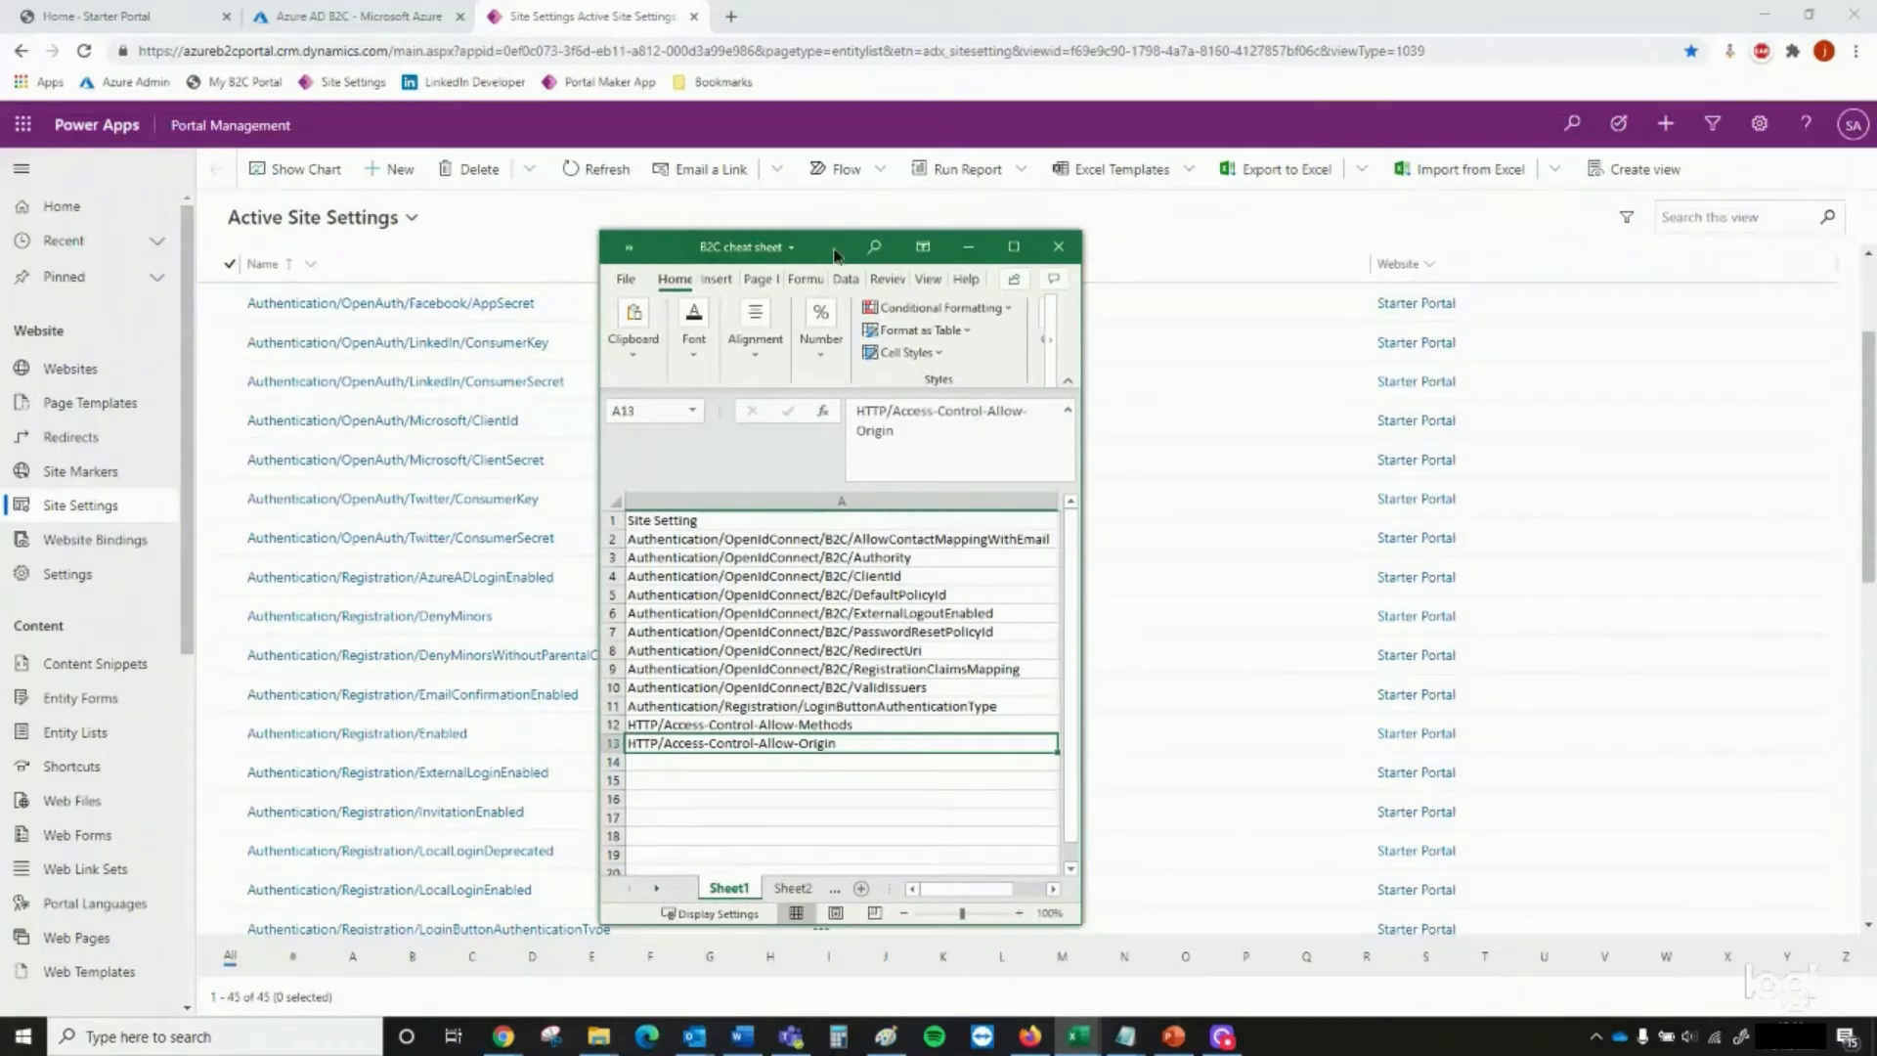
pyautogui.moveTo(833, 254); pyautogui.dragTo(0, 322)
# Create and save the site setting Authentication/OpenIdConnect/B2C/AllowContactMappingWithEmail for the Starter Portal website with the value true
pyautogui.click(393, 171)
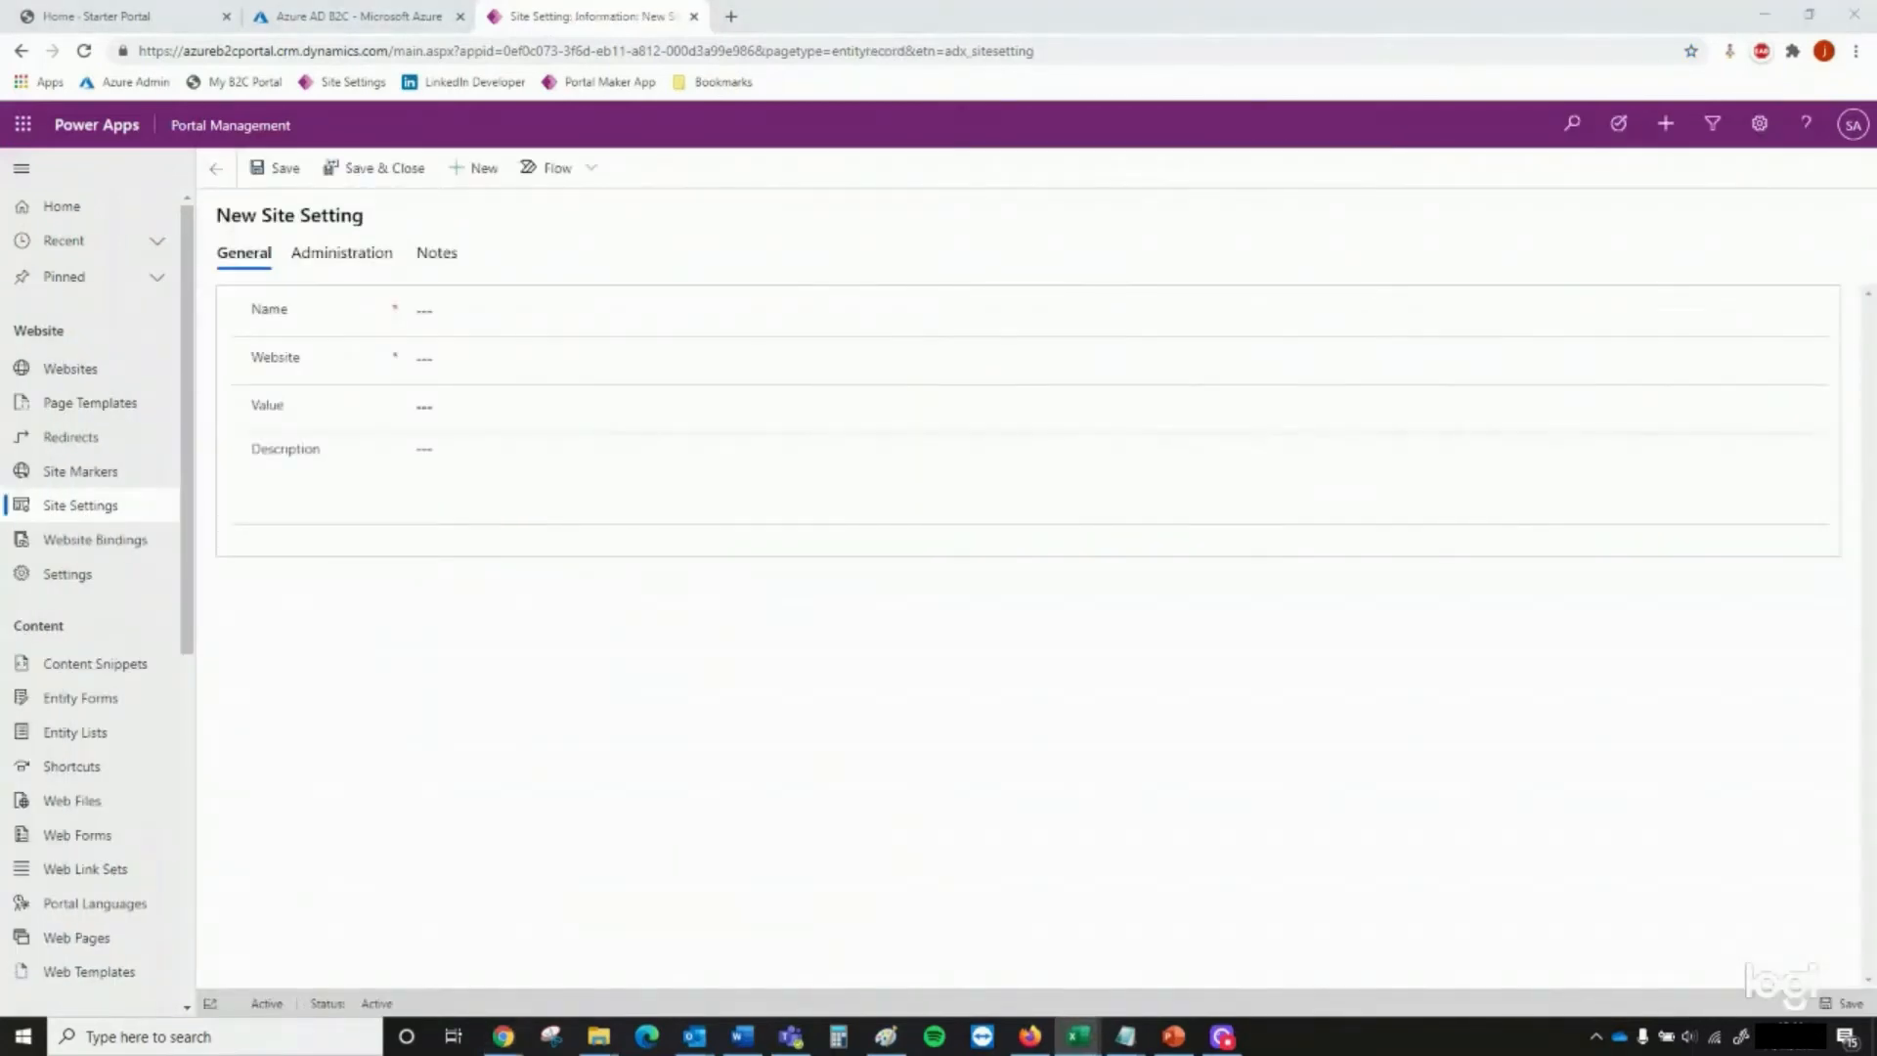
pyautogui.click(574, 323)
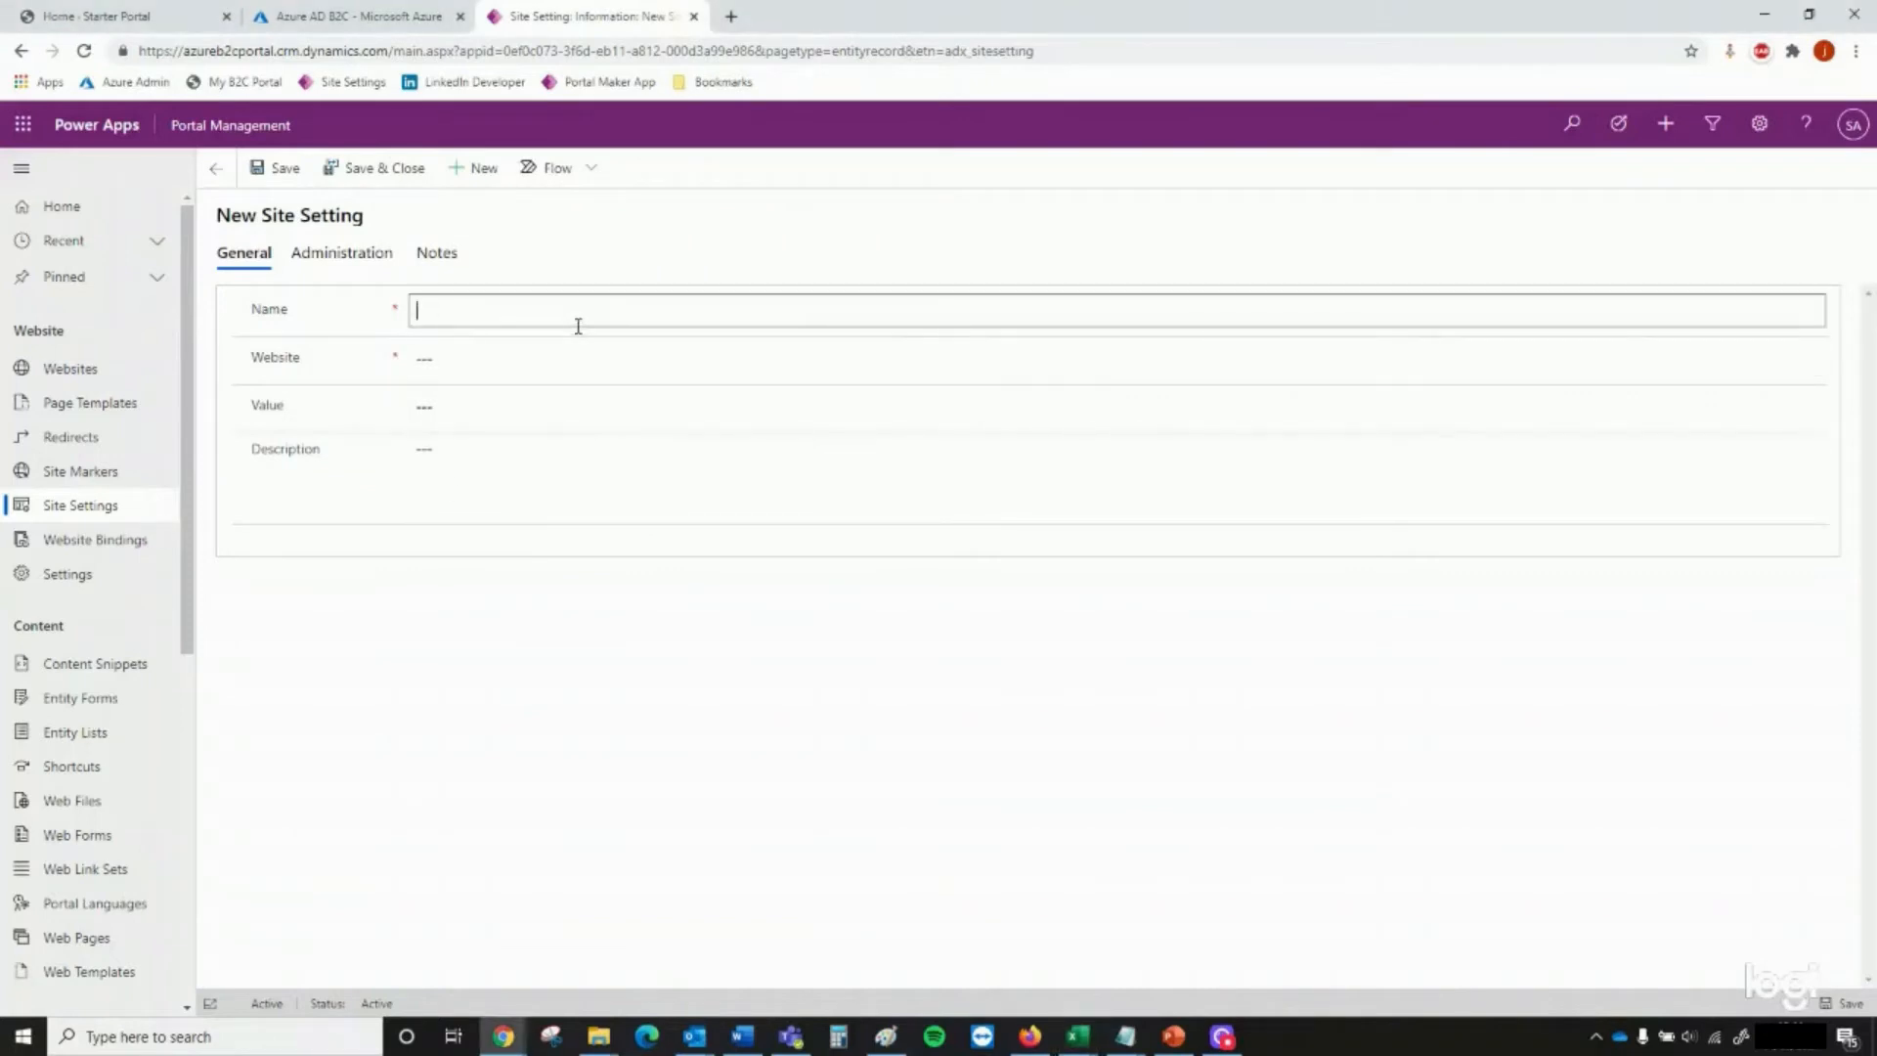
pyautogui.write('Authentication/OpenIdConnect/B2C/AllowContactMappingWithEmail')
pyautogui.click(554, 357)
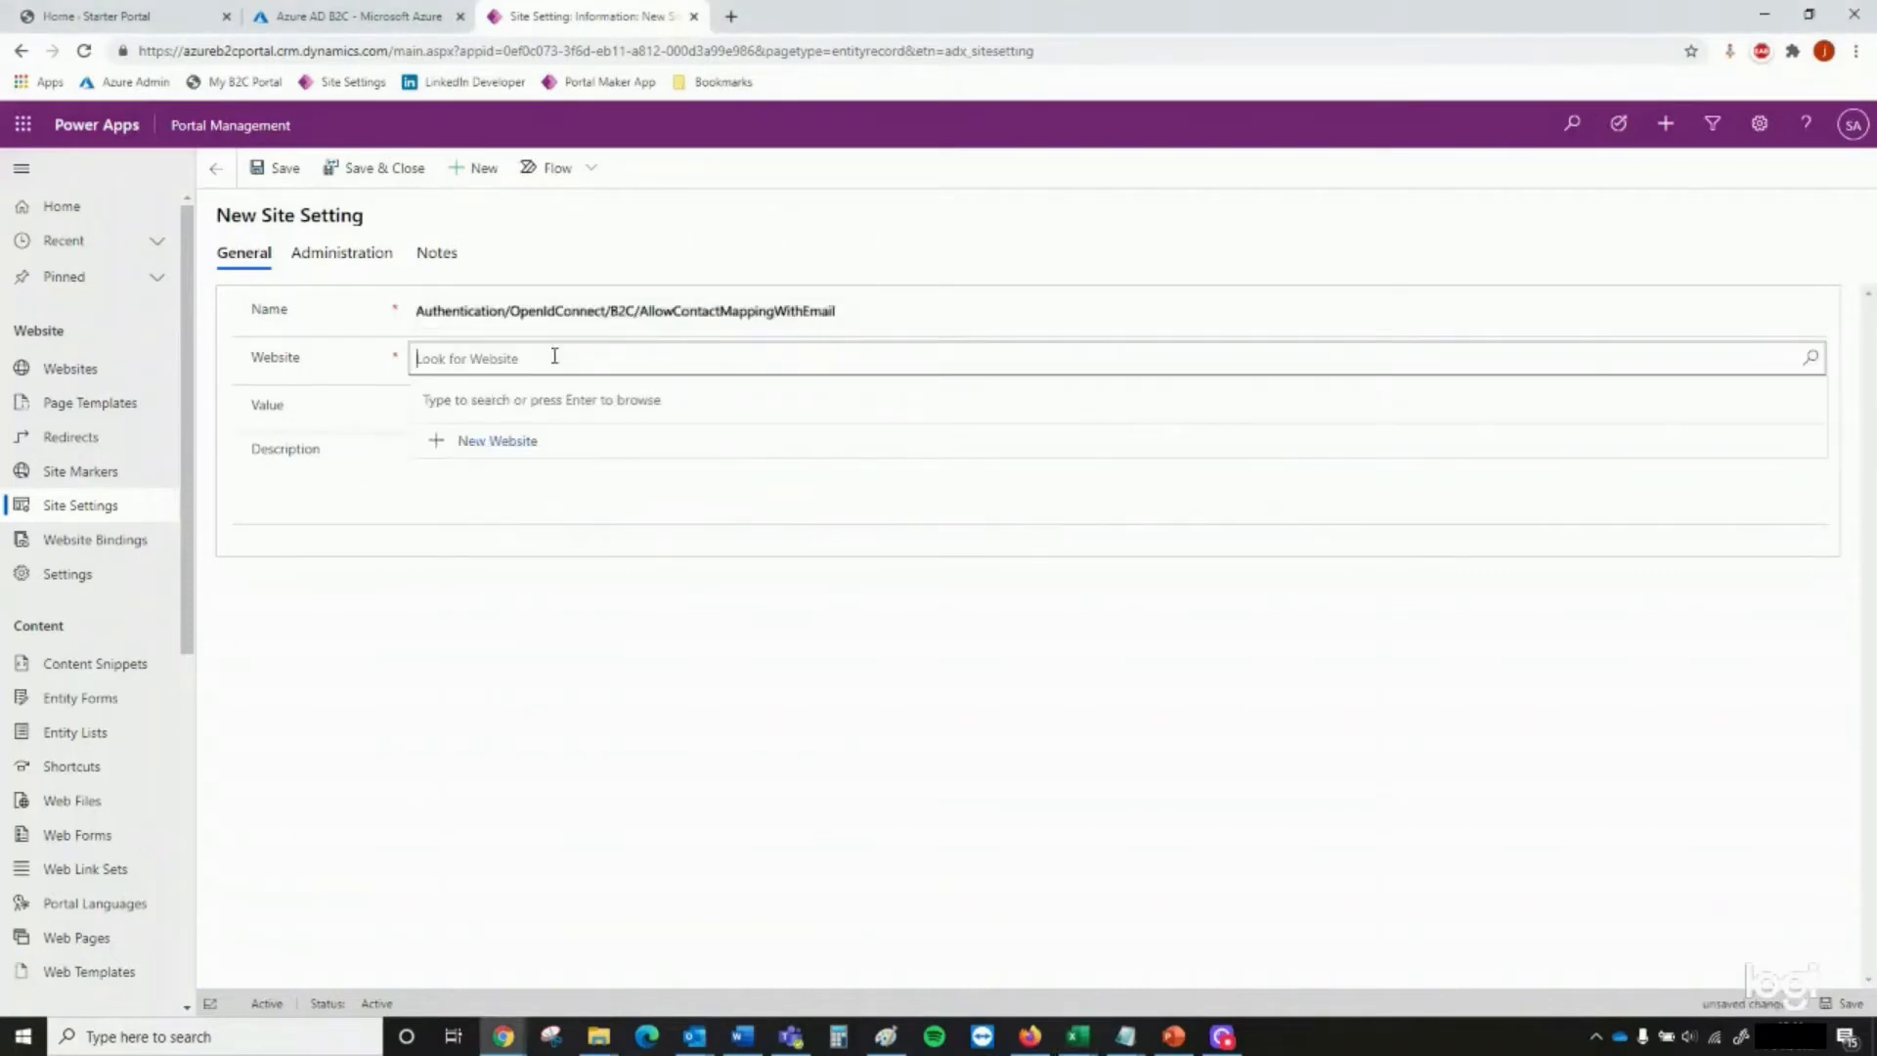
pyautogui.click(557, 406)
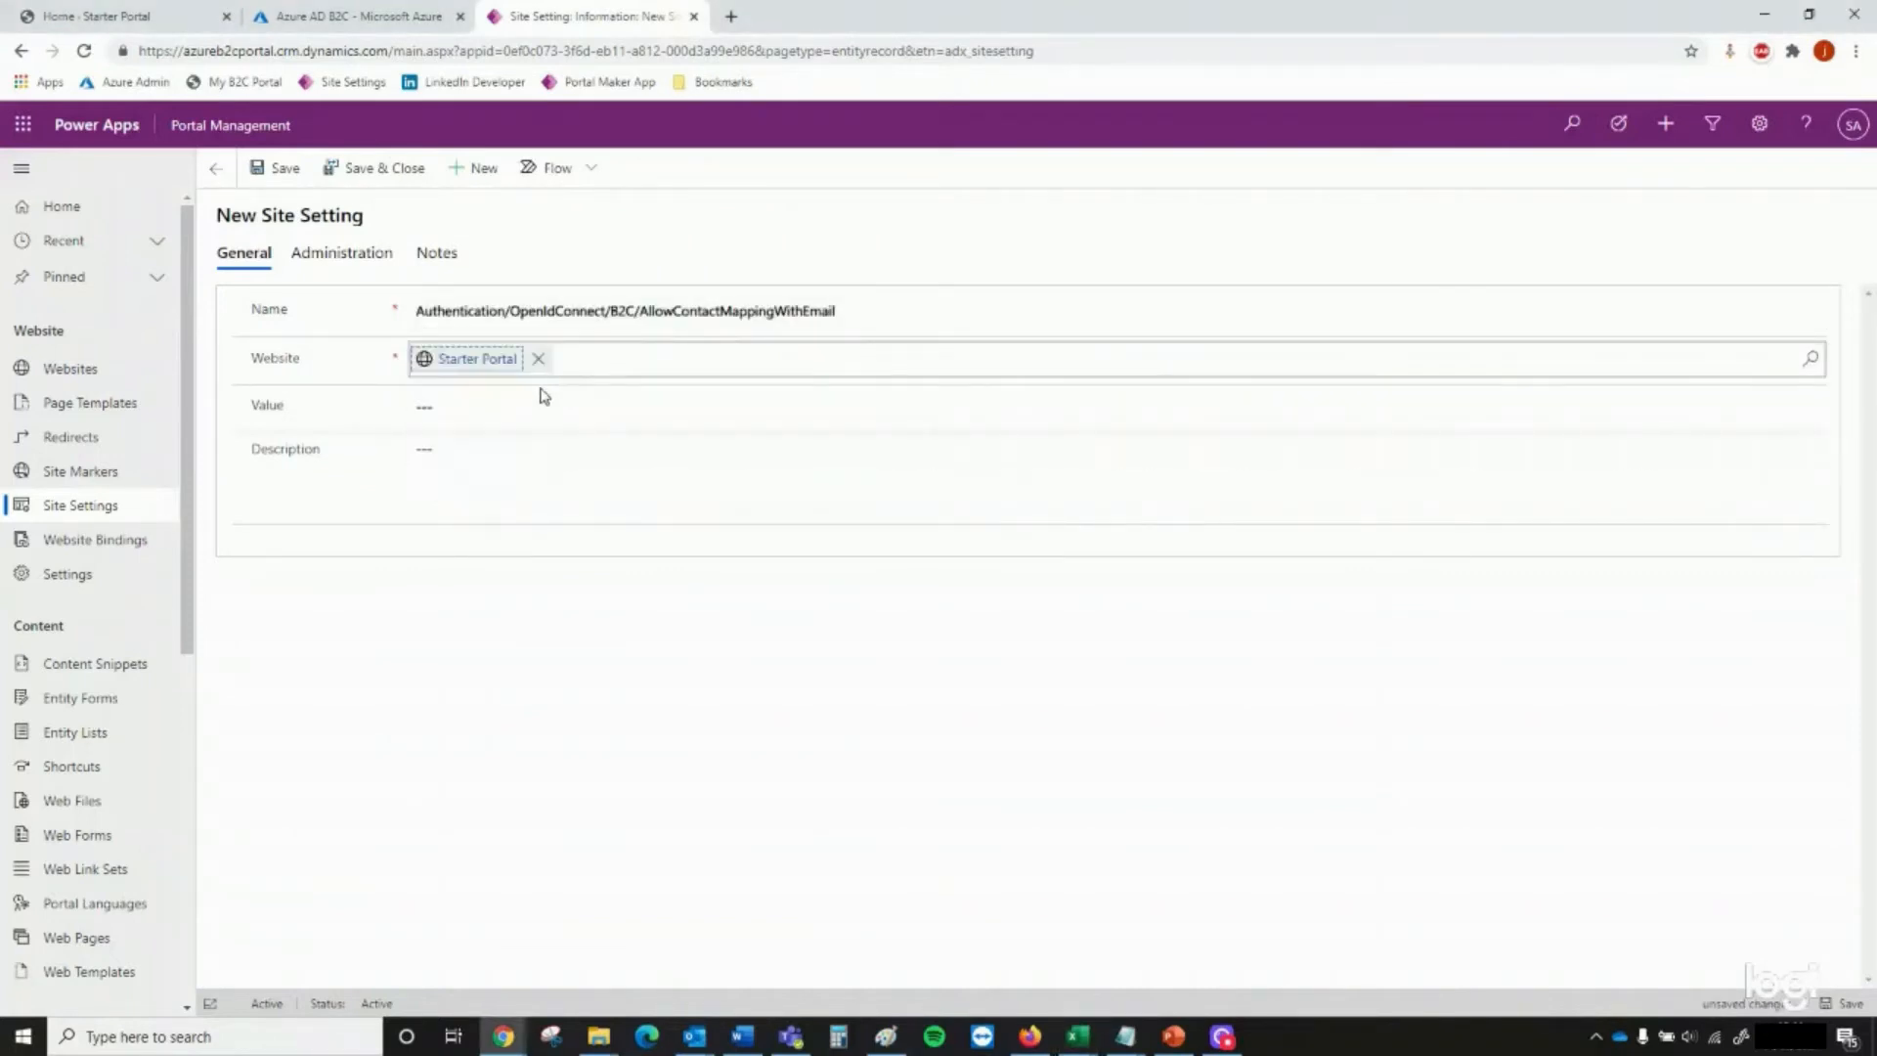
pyautogui.click(547, 403)
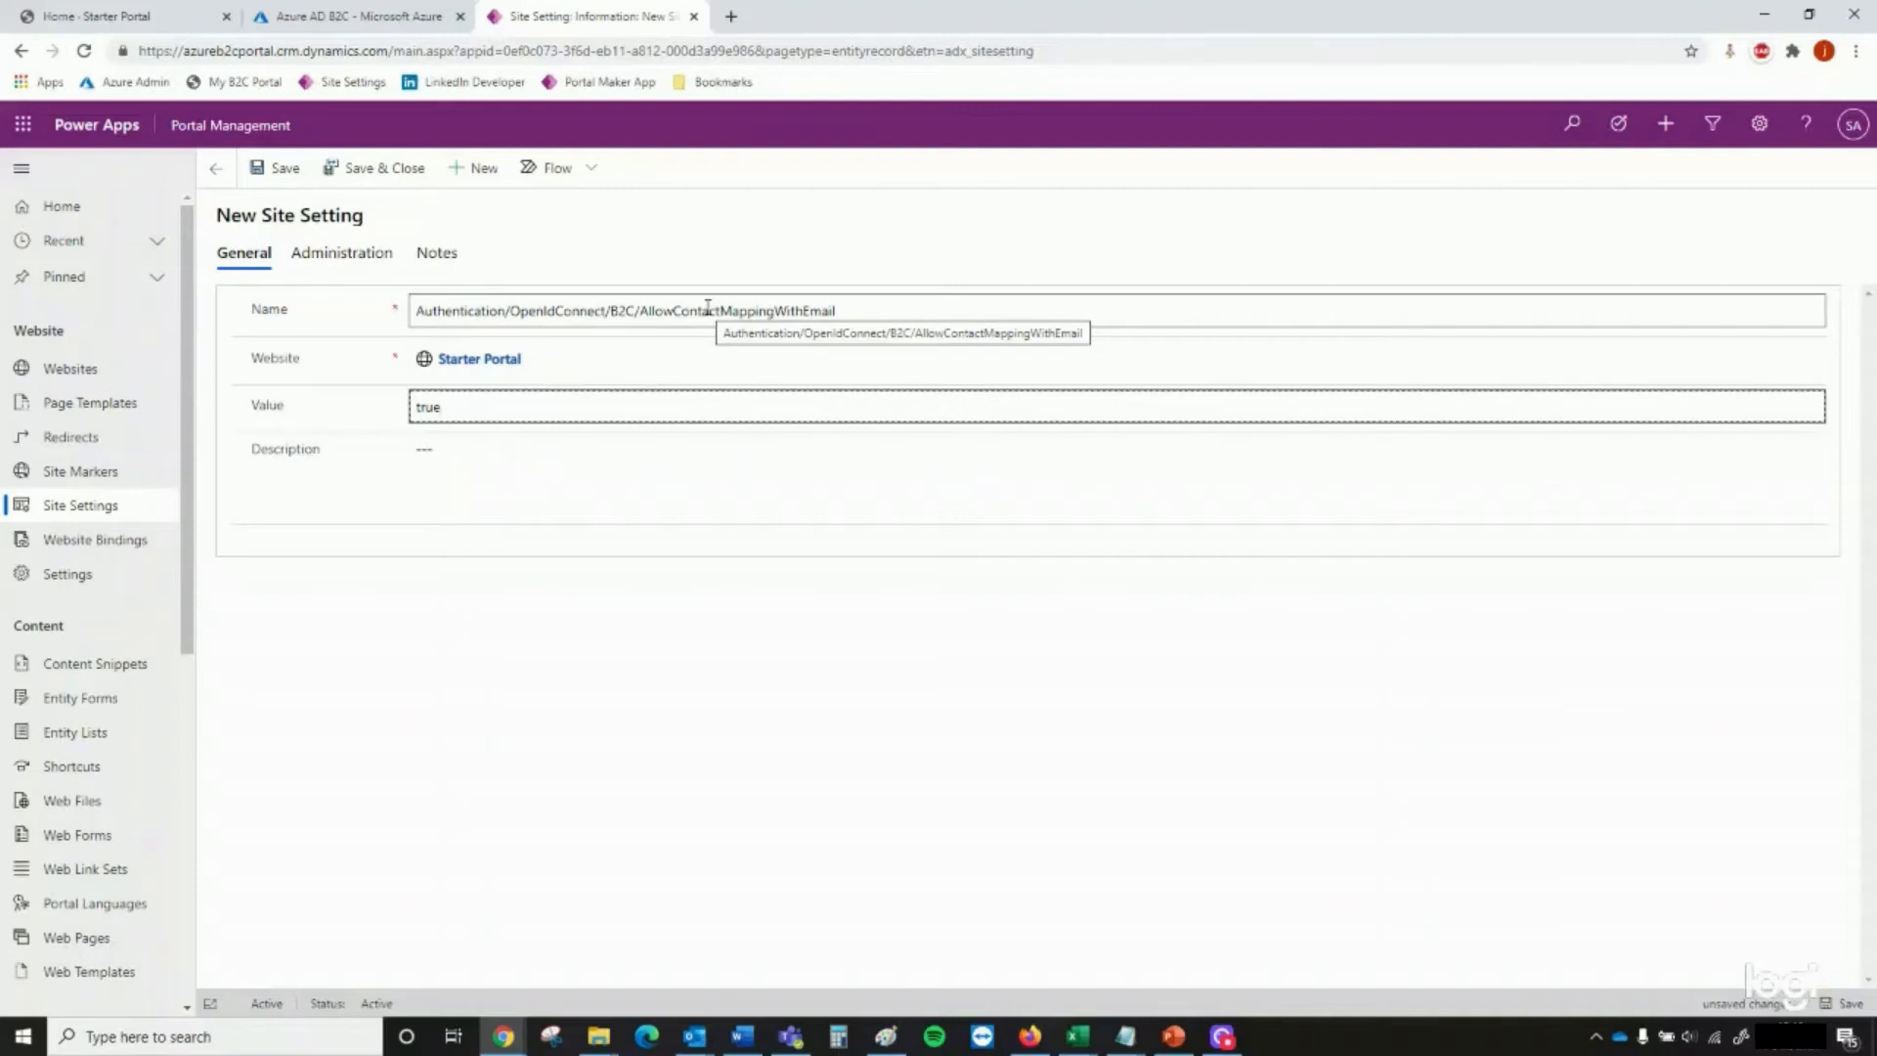
pyautogui.click(386, 169)
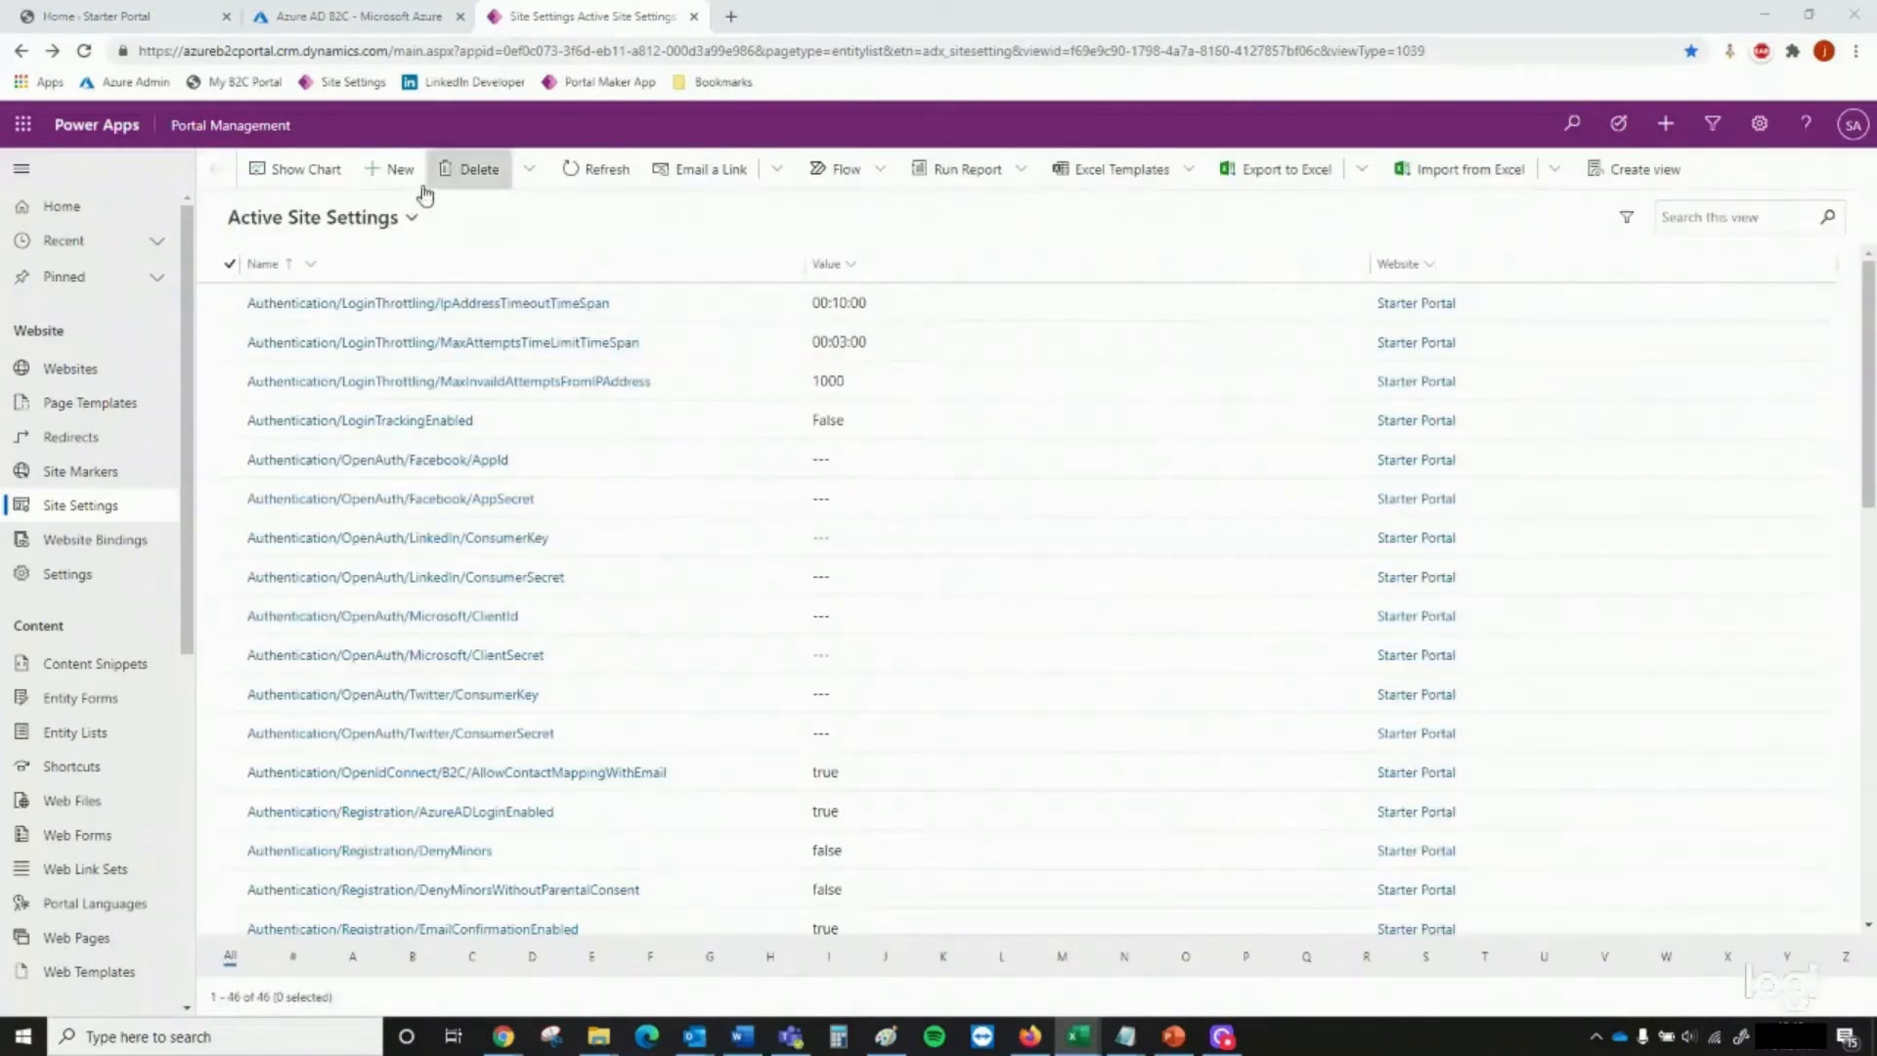
# Create and save the site setting Authentication/OpenIdConnect/B2C/Authority for Starter Portal, using the b2clogin.com issuer URL of the b2c_1_signup_signin flow as its value
pyautogui.click(399, 169)
pyautogui.write('Authentication/OpenIdConnect/B2C/Authority')
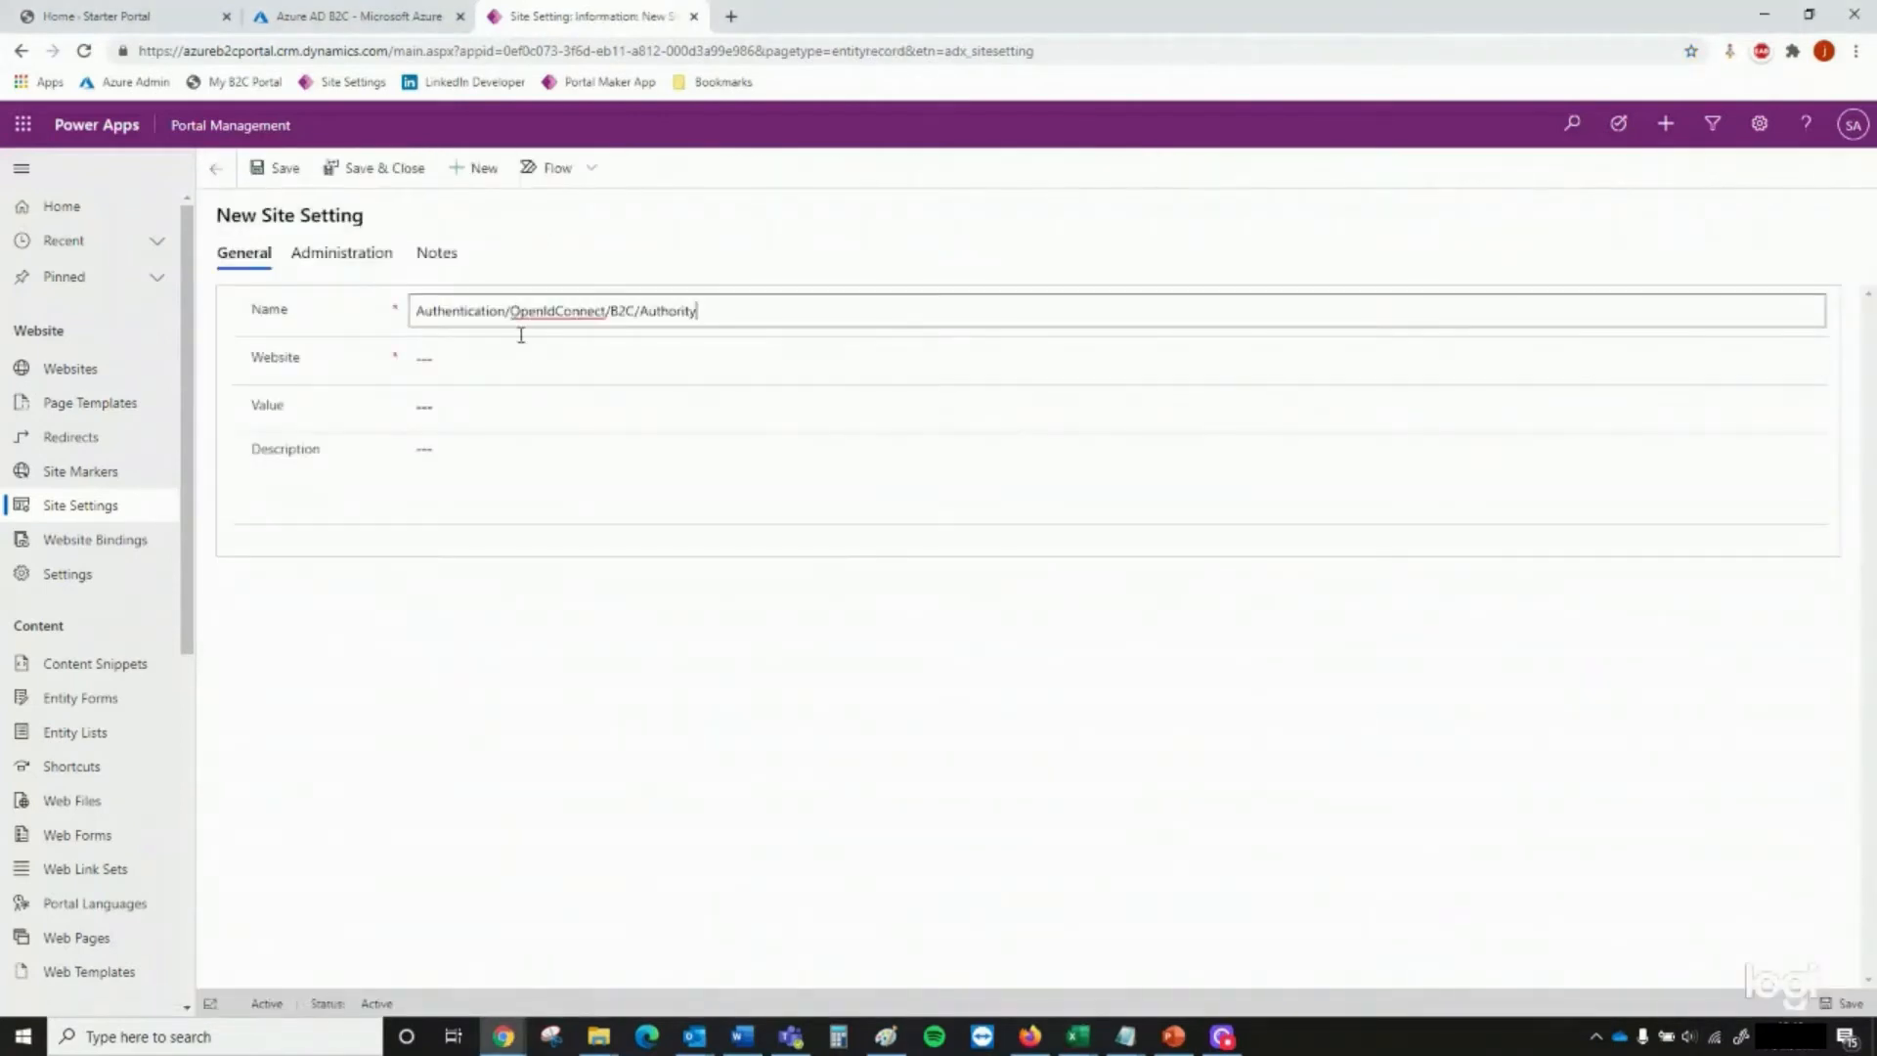
pyautogui.click(521, 359)
pyautogui.click(520, 436)
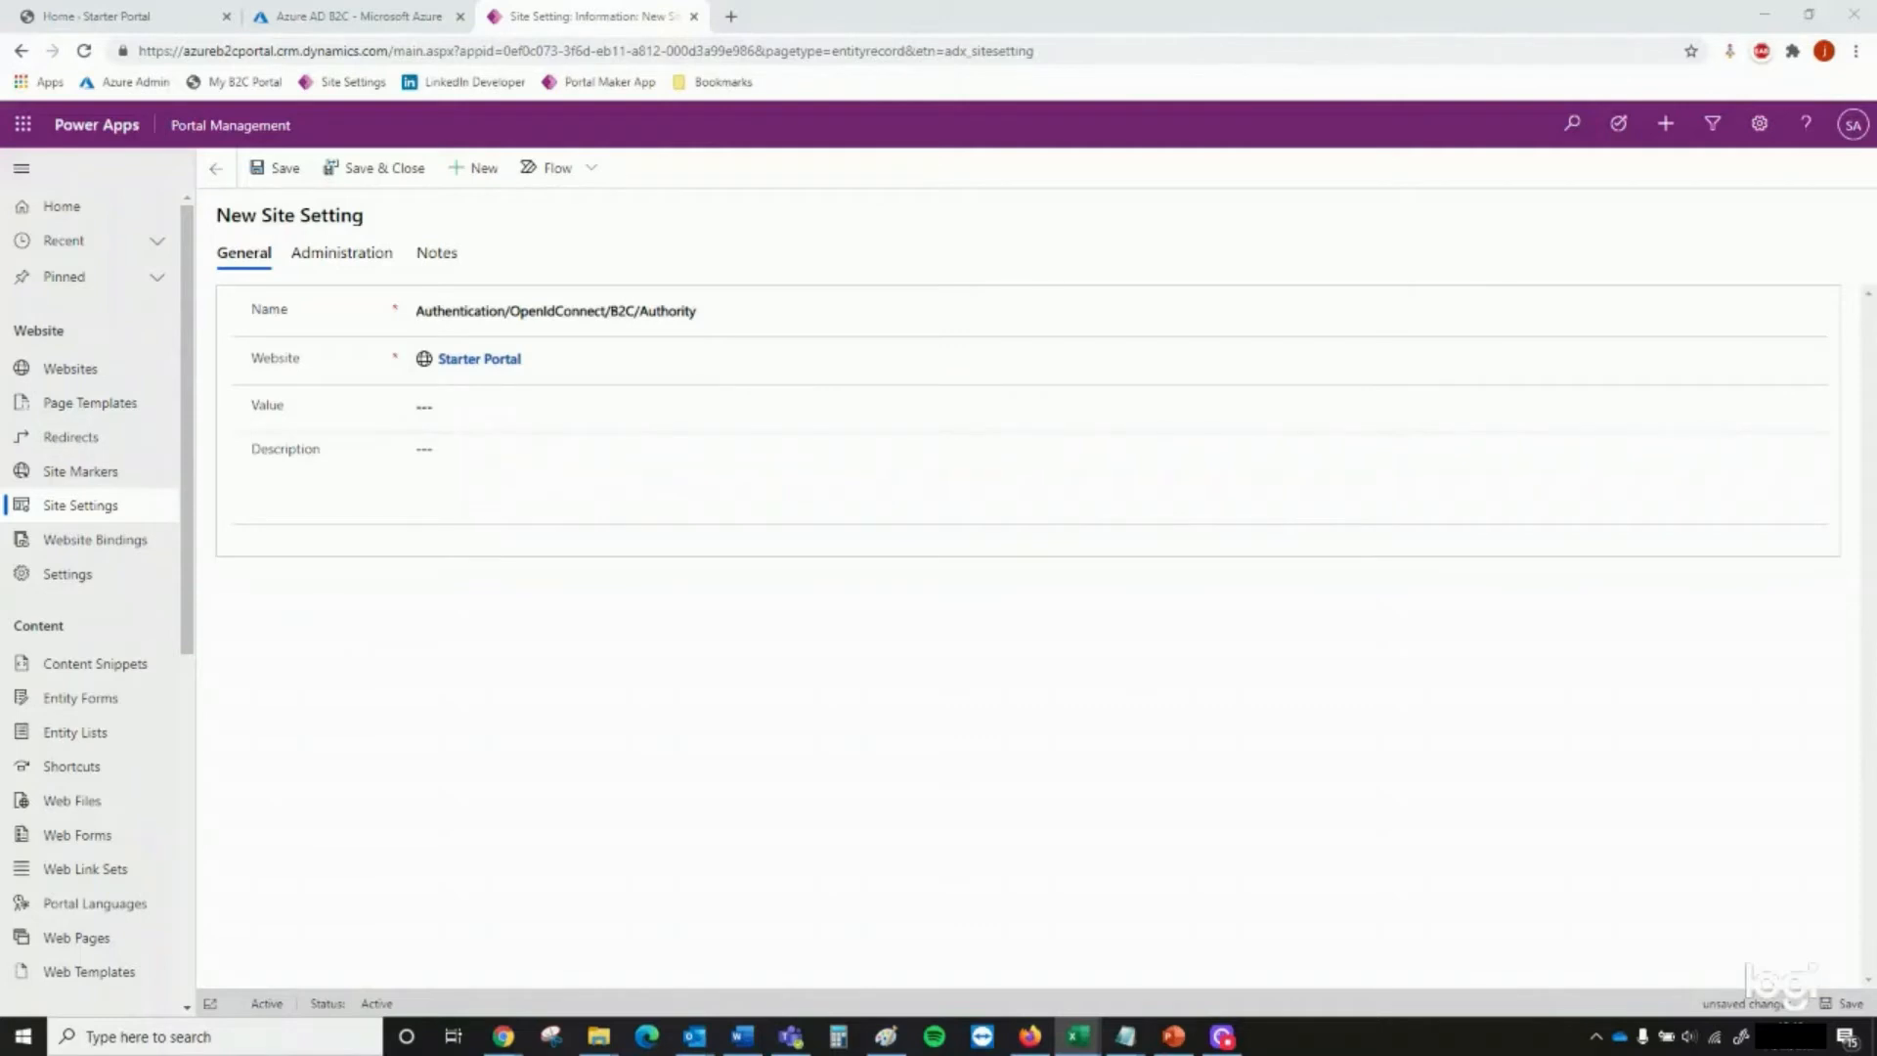
pyautogui.click(449, 407)
pyautogui.write('https://azureb2cport.b2clogin.com/tfp/0f52832b-0b72-4cea-bbd6-70b365b6c8c2/b2c_1_signup_signin/v2.0/')
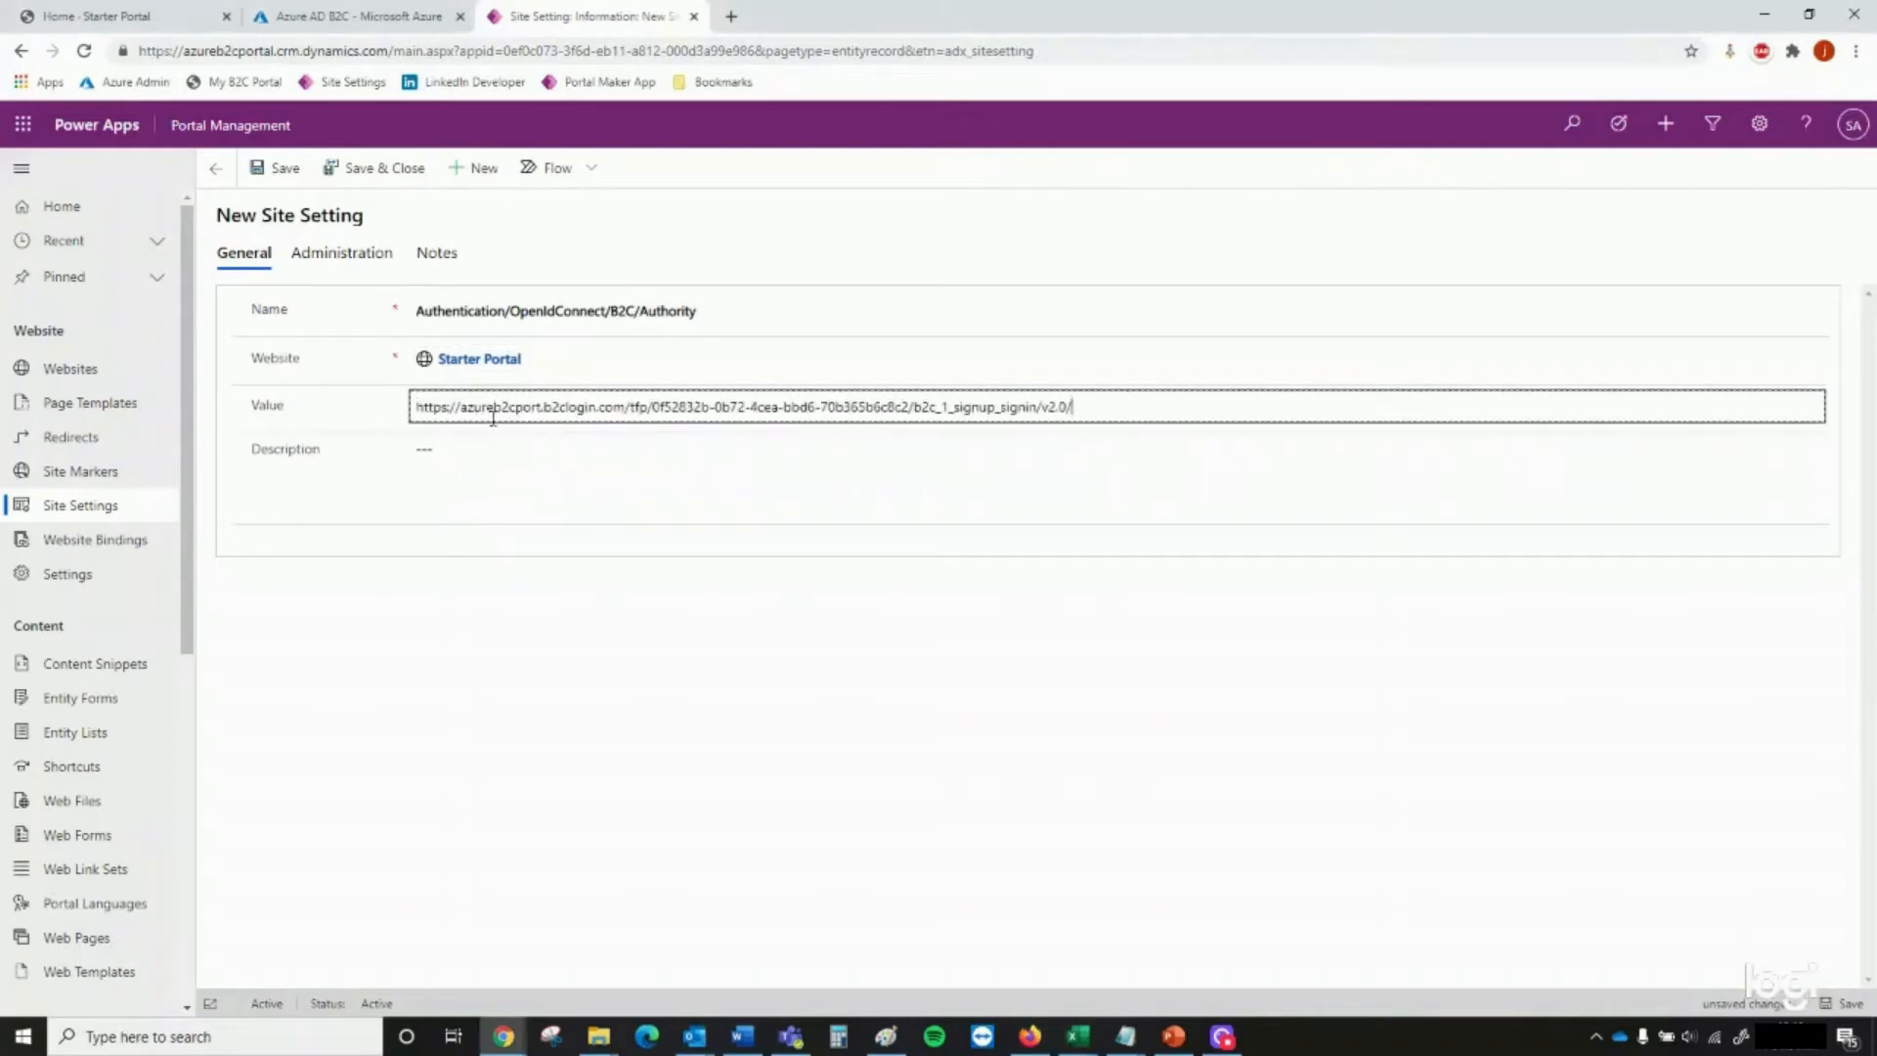
pyautogui.click(383, 168)
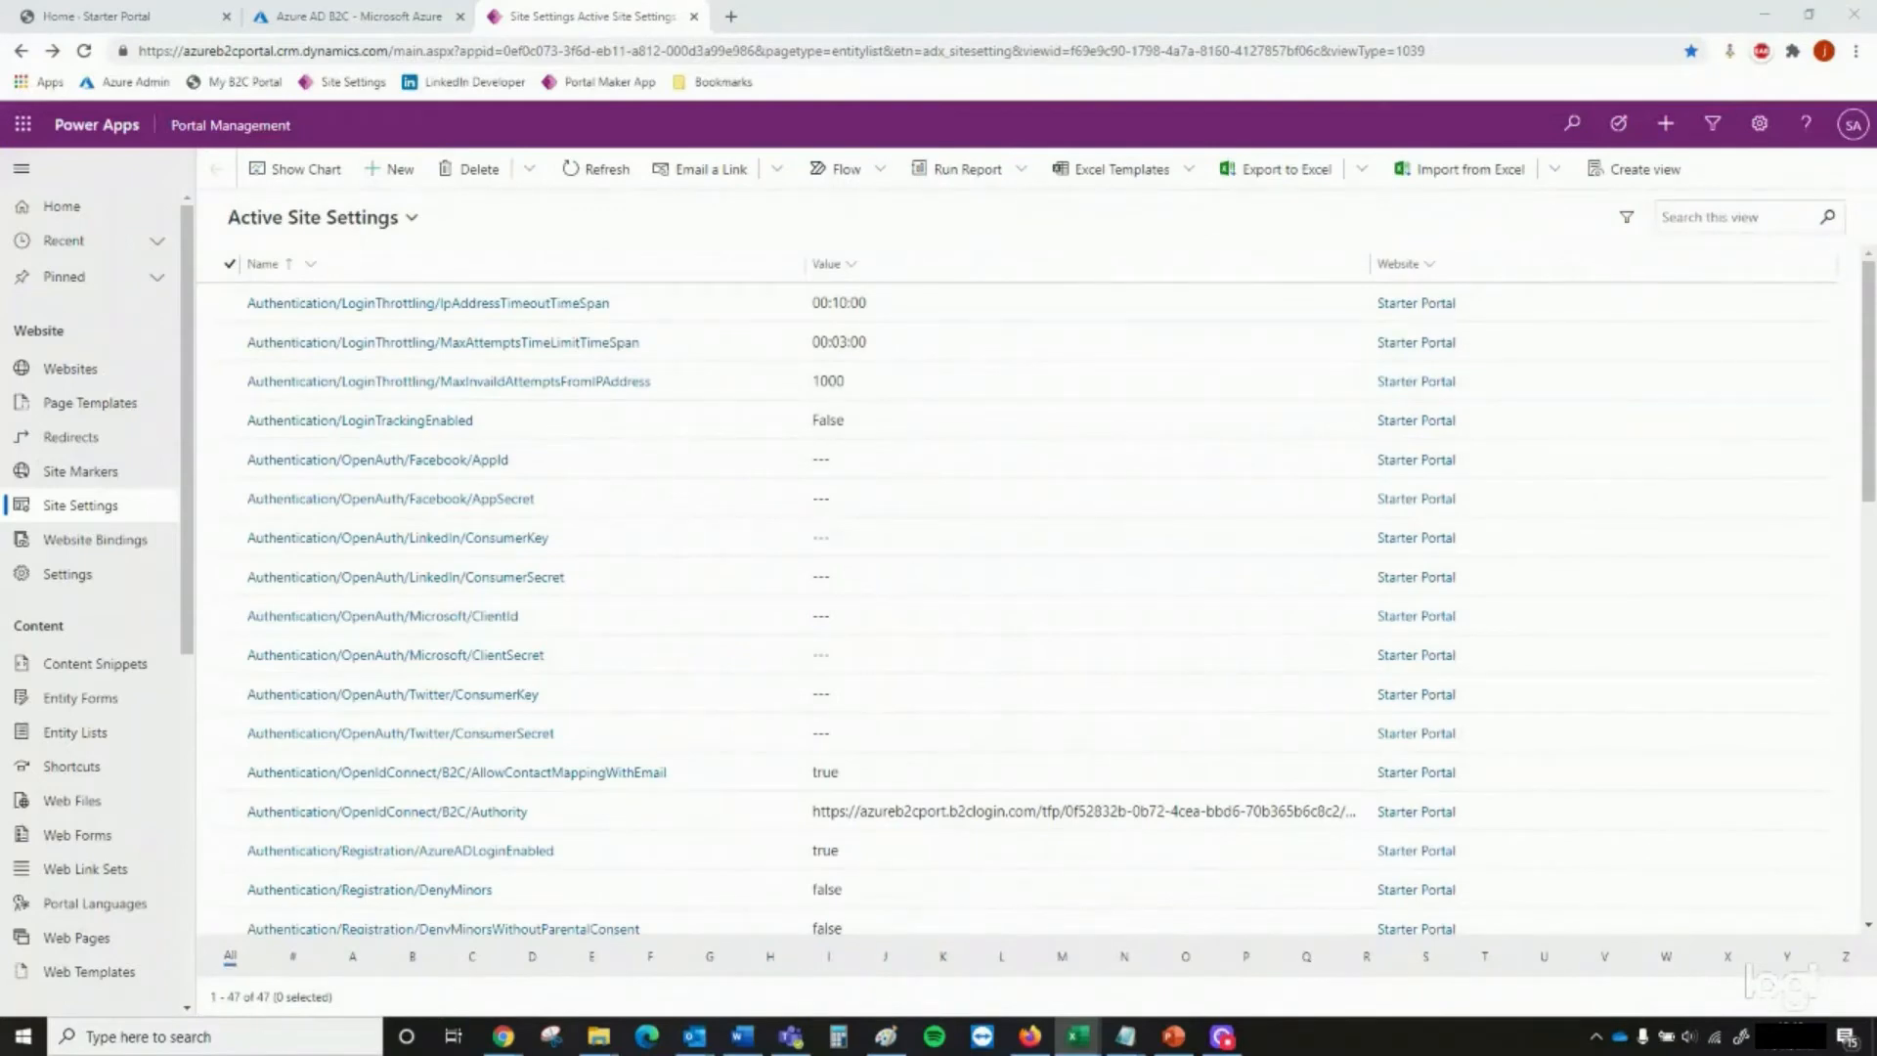
# Create and save the site setting Authentication/OpenIdConnect/B2C/ClientId for Starter Portal, with the registered application's client ID as its value
pyautogui.click(398, 168)
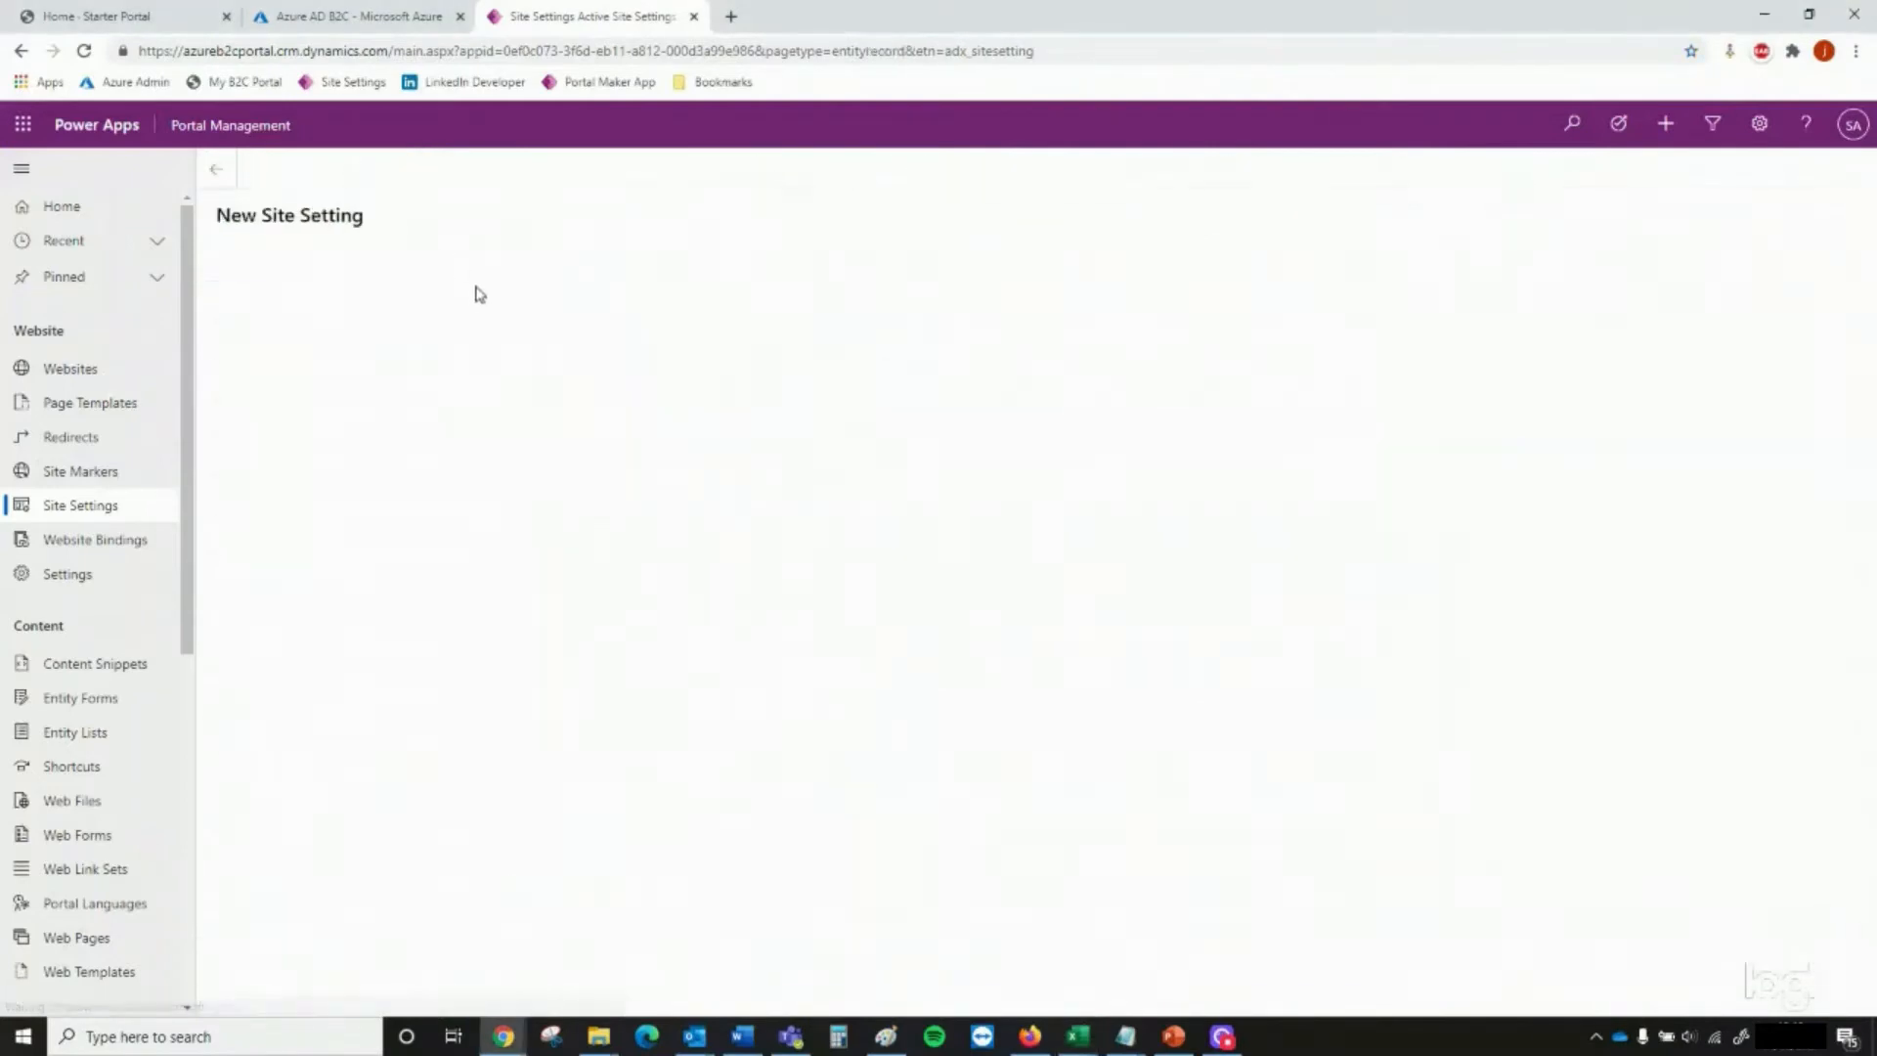
pyautogui.click(477, 314)
pyautogui.write('Authentication/OpenIdConnect/B2C/ClientId')
pyautogui.click(494, 357)
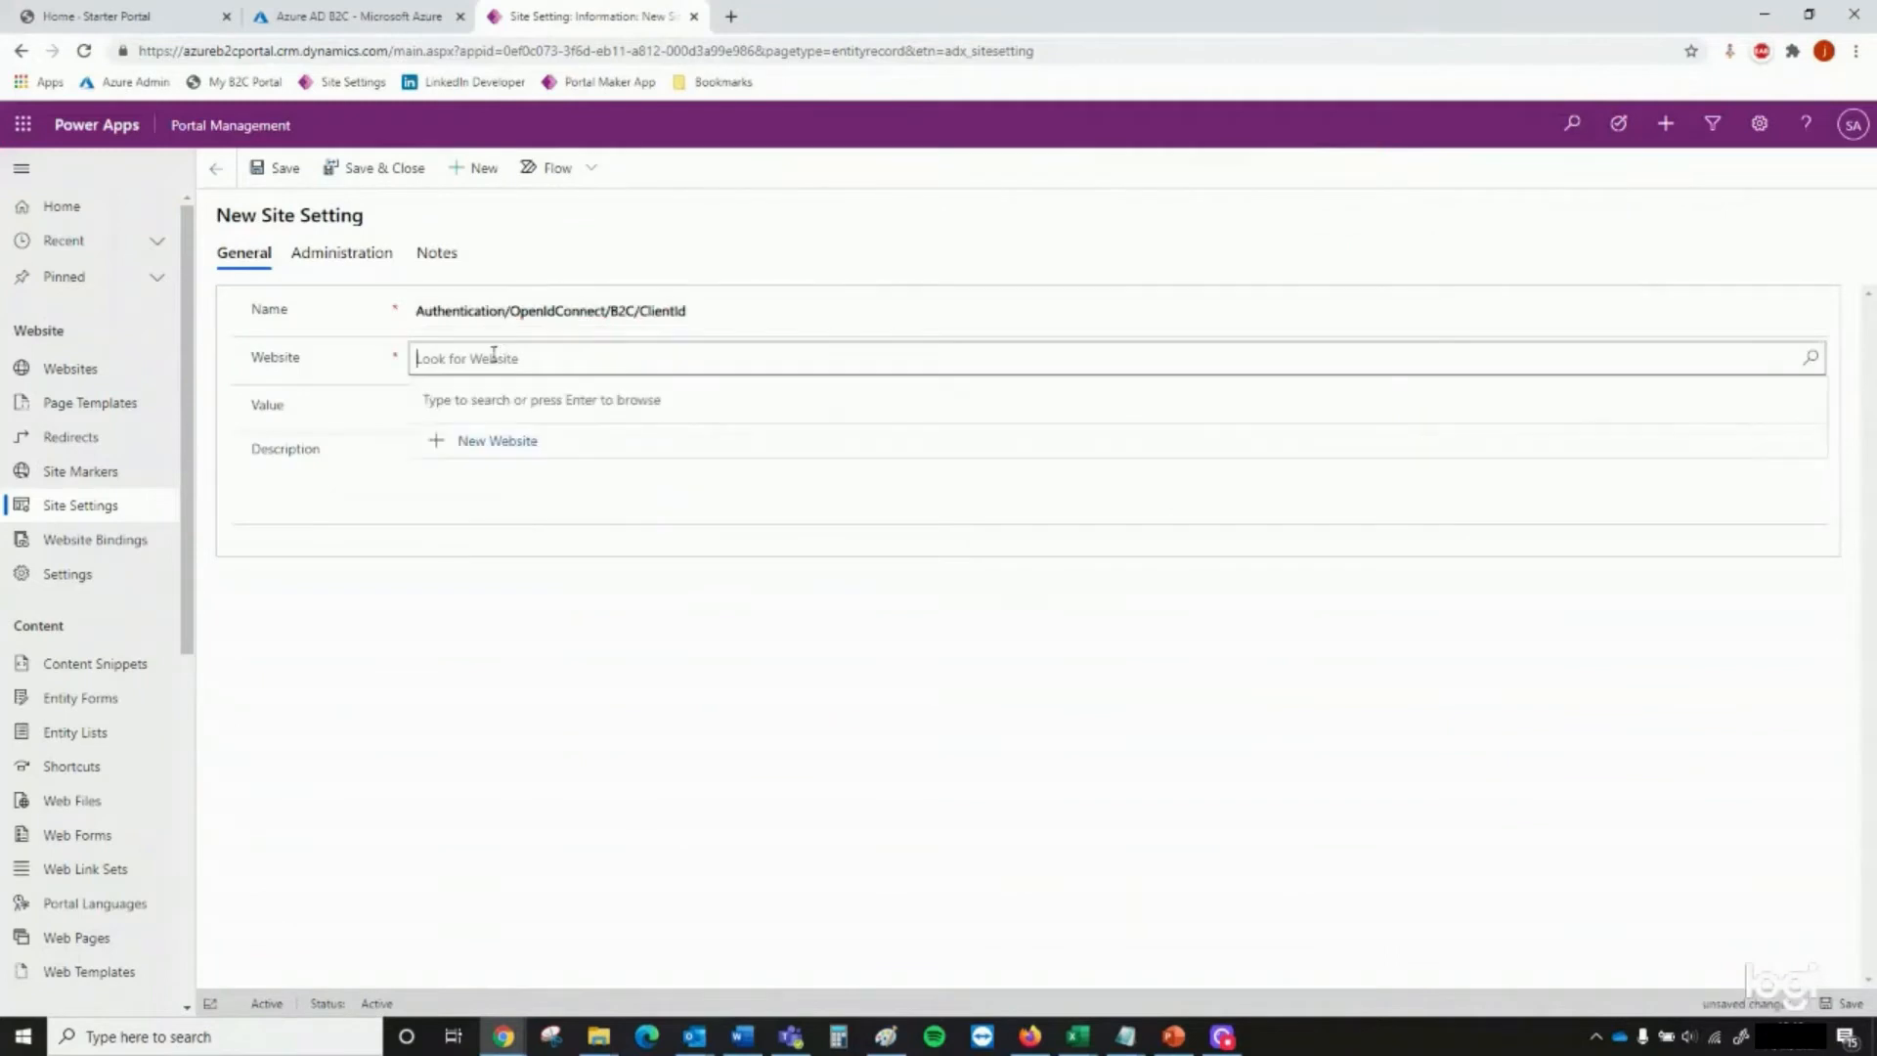
pyautogui.click(506, 425)
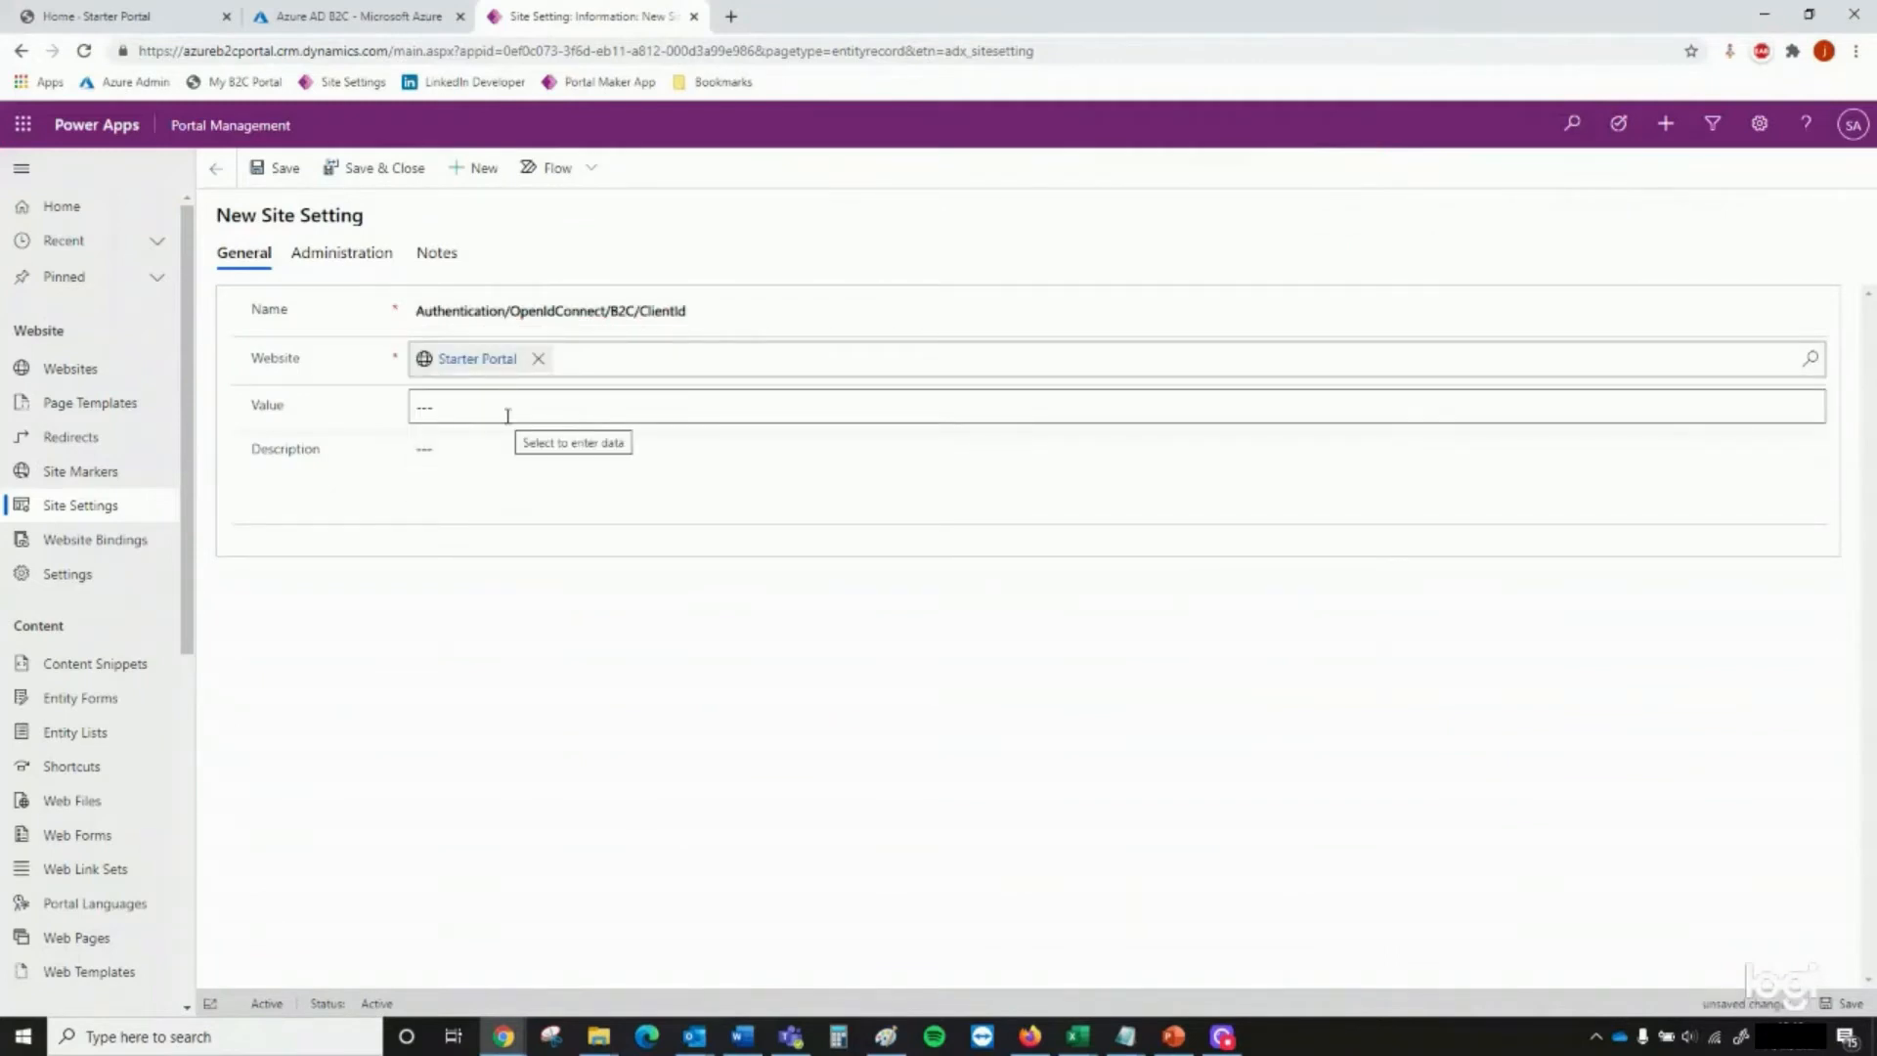
pyautogui.click(507, 412)
pyautogui.hotkey('alt', 'Tab')
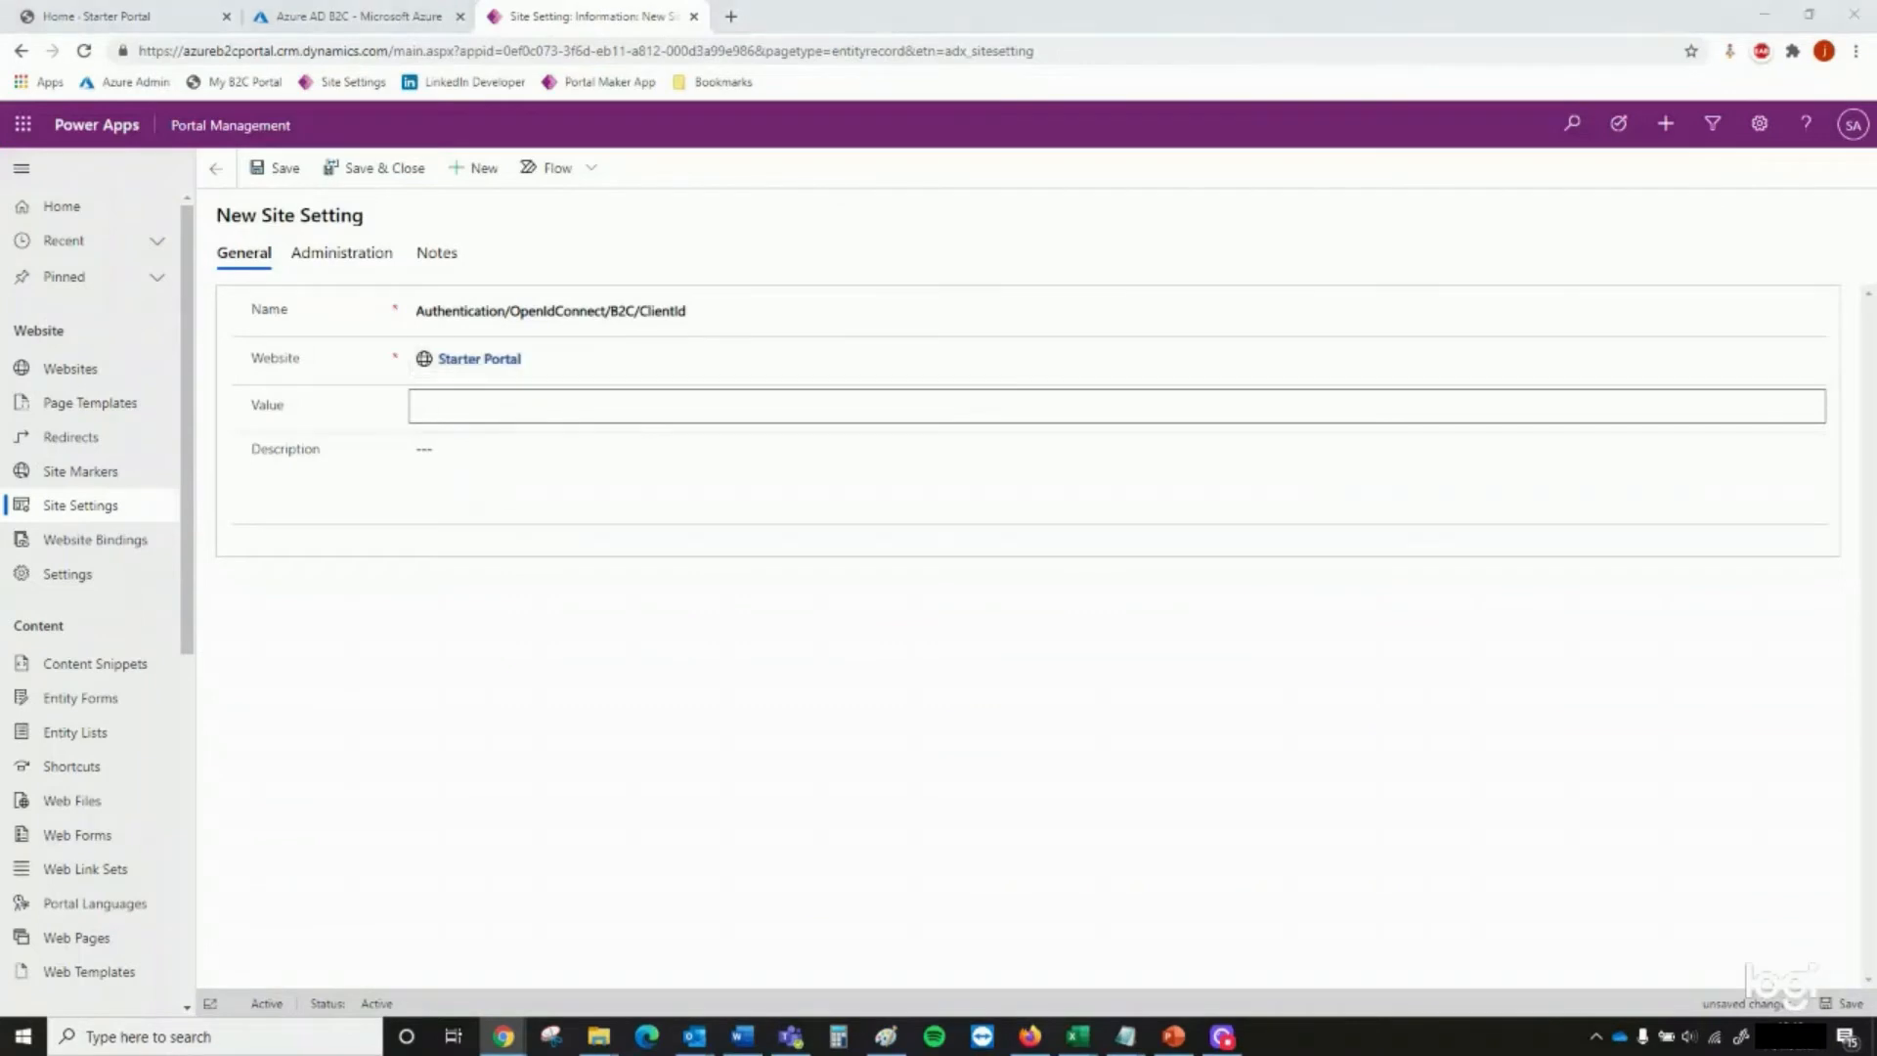
pyautogui.click(547, 407)
pyautogui.write('28b2b8c6-8531-4c76-818b-2dfce5741440')
pyautogui.click(361, 174)
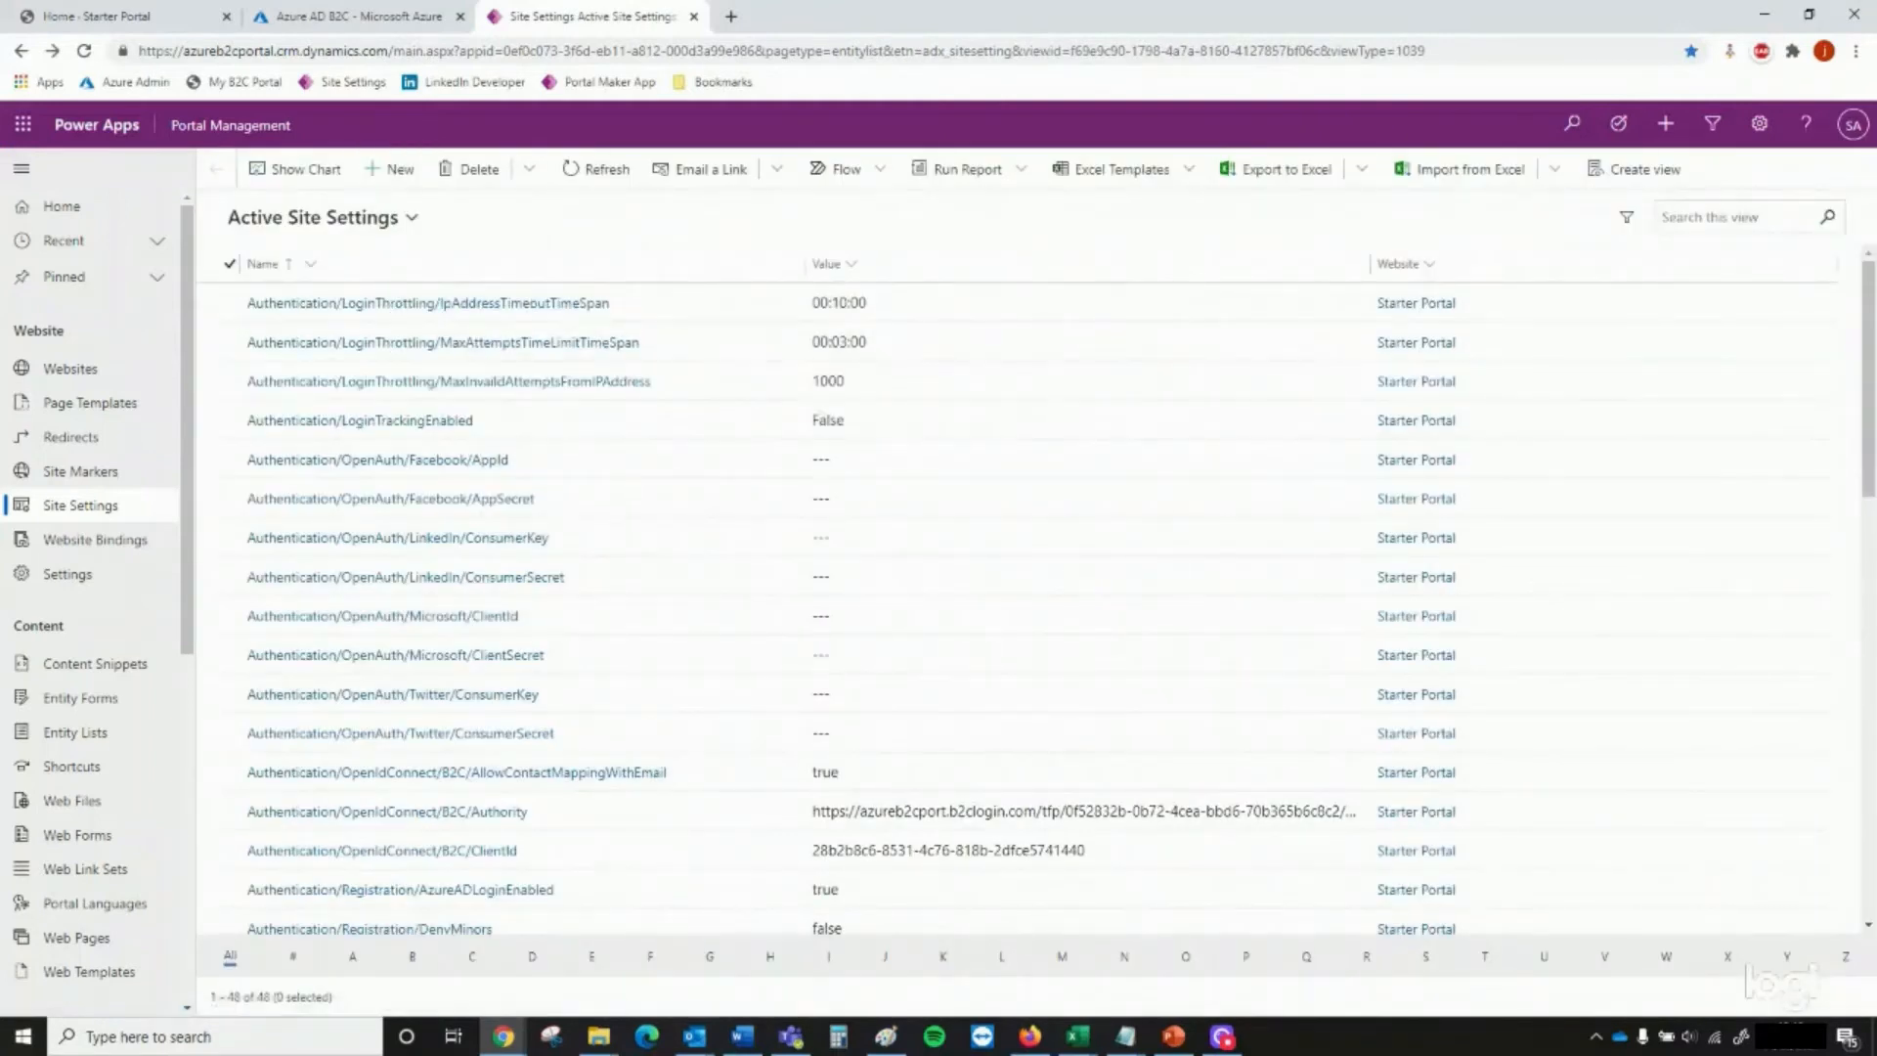
# Create and save the site setting Authentication/OpenIdConnect/B2C/DefaultPolicyId for Starter Portal with the value B2C_1_signup_signin
pyautogui.hotkey('alt', 'Tab')
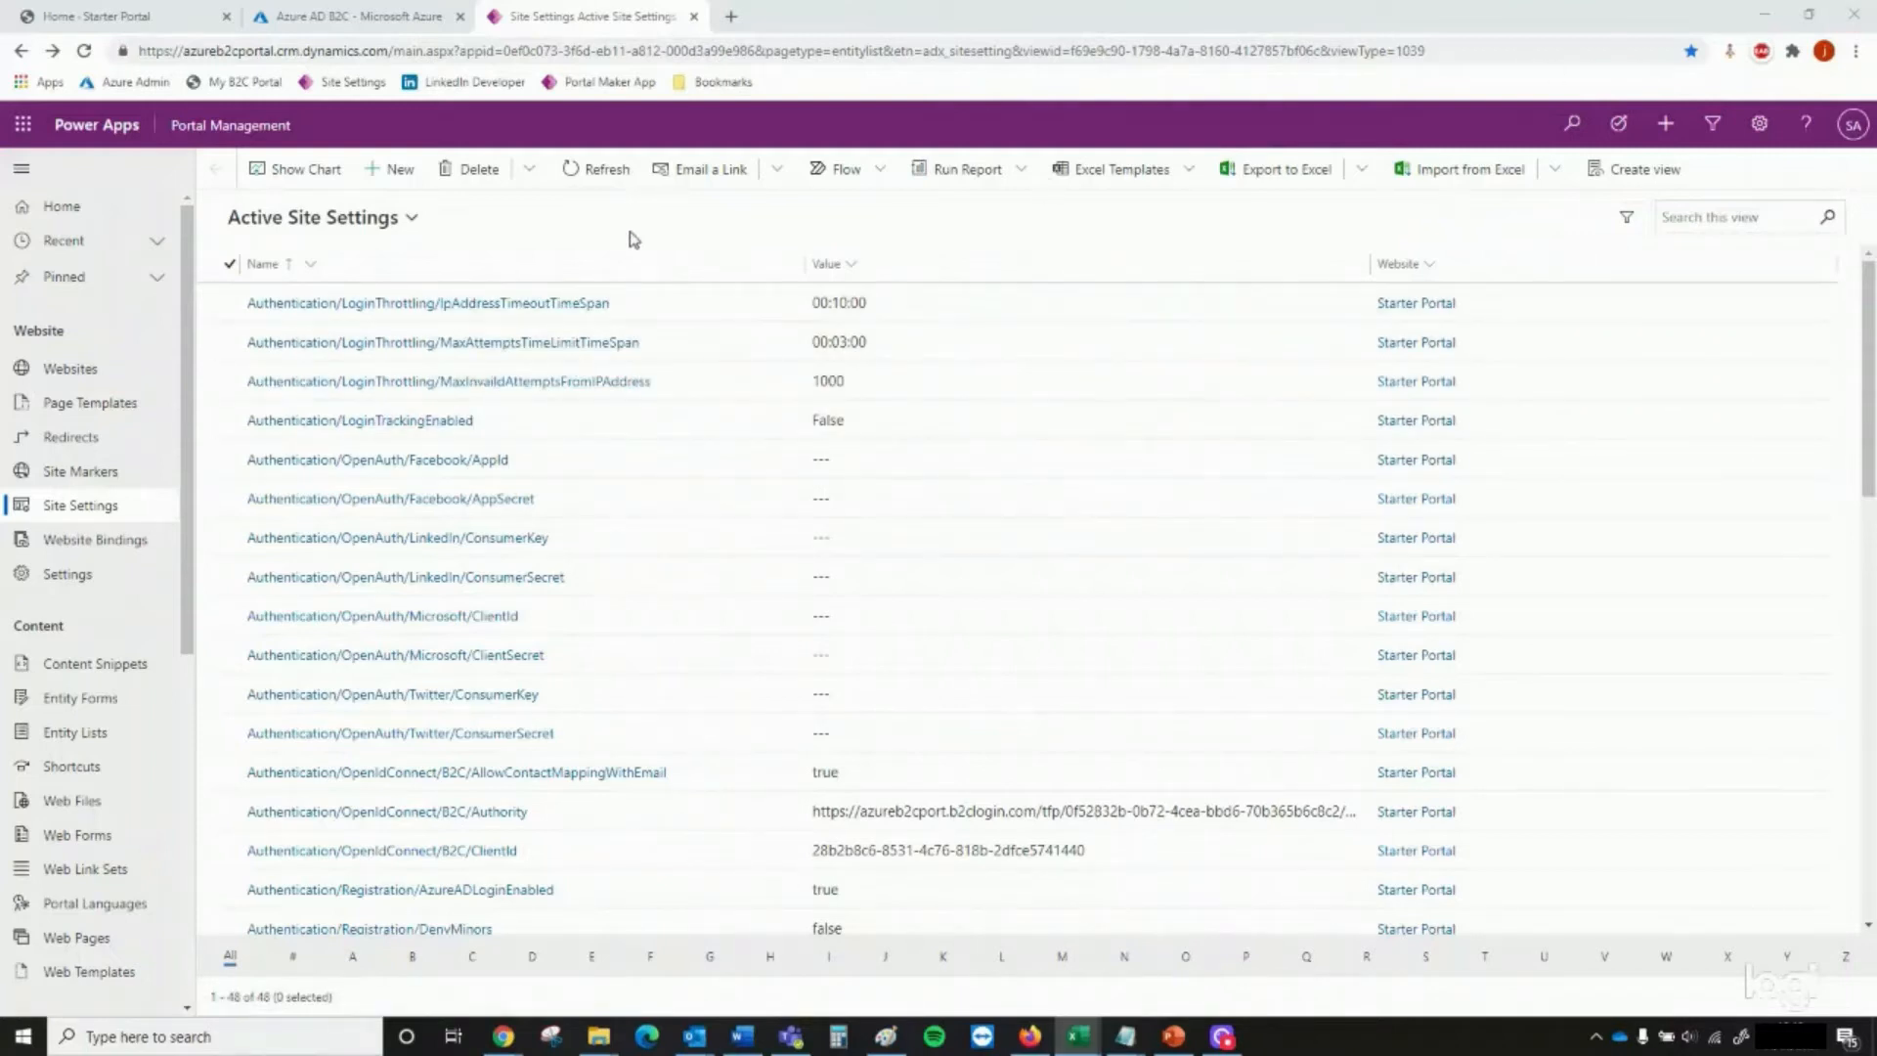
pyautogui.click(393, 169)
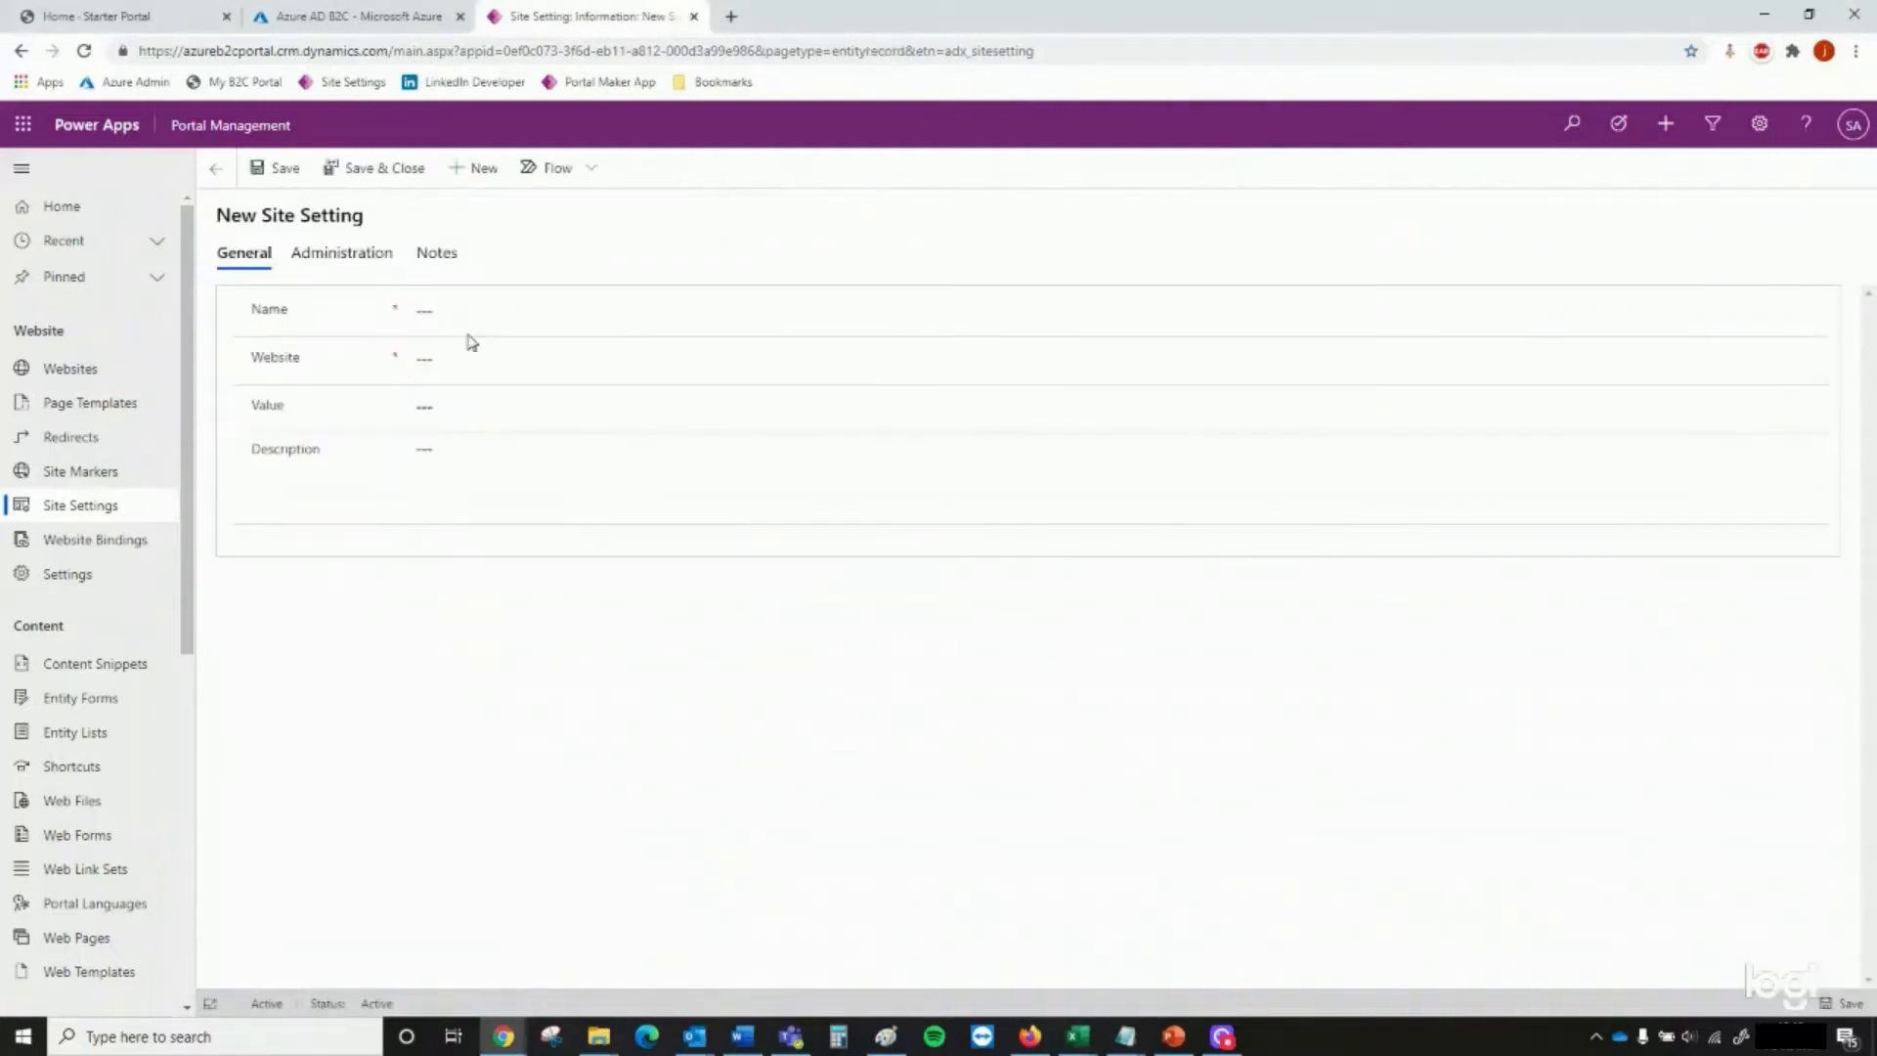
pyautogui.click(469, 323)
pyautogui.write('Authentication/OpenIdConnect/B2C/DefaultPolicyId')
pyautogui.press('Tab')
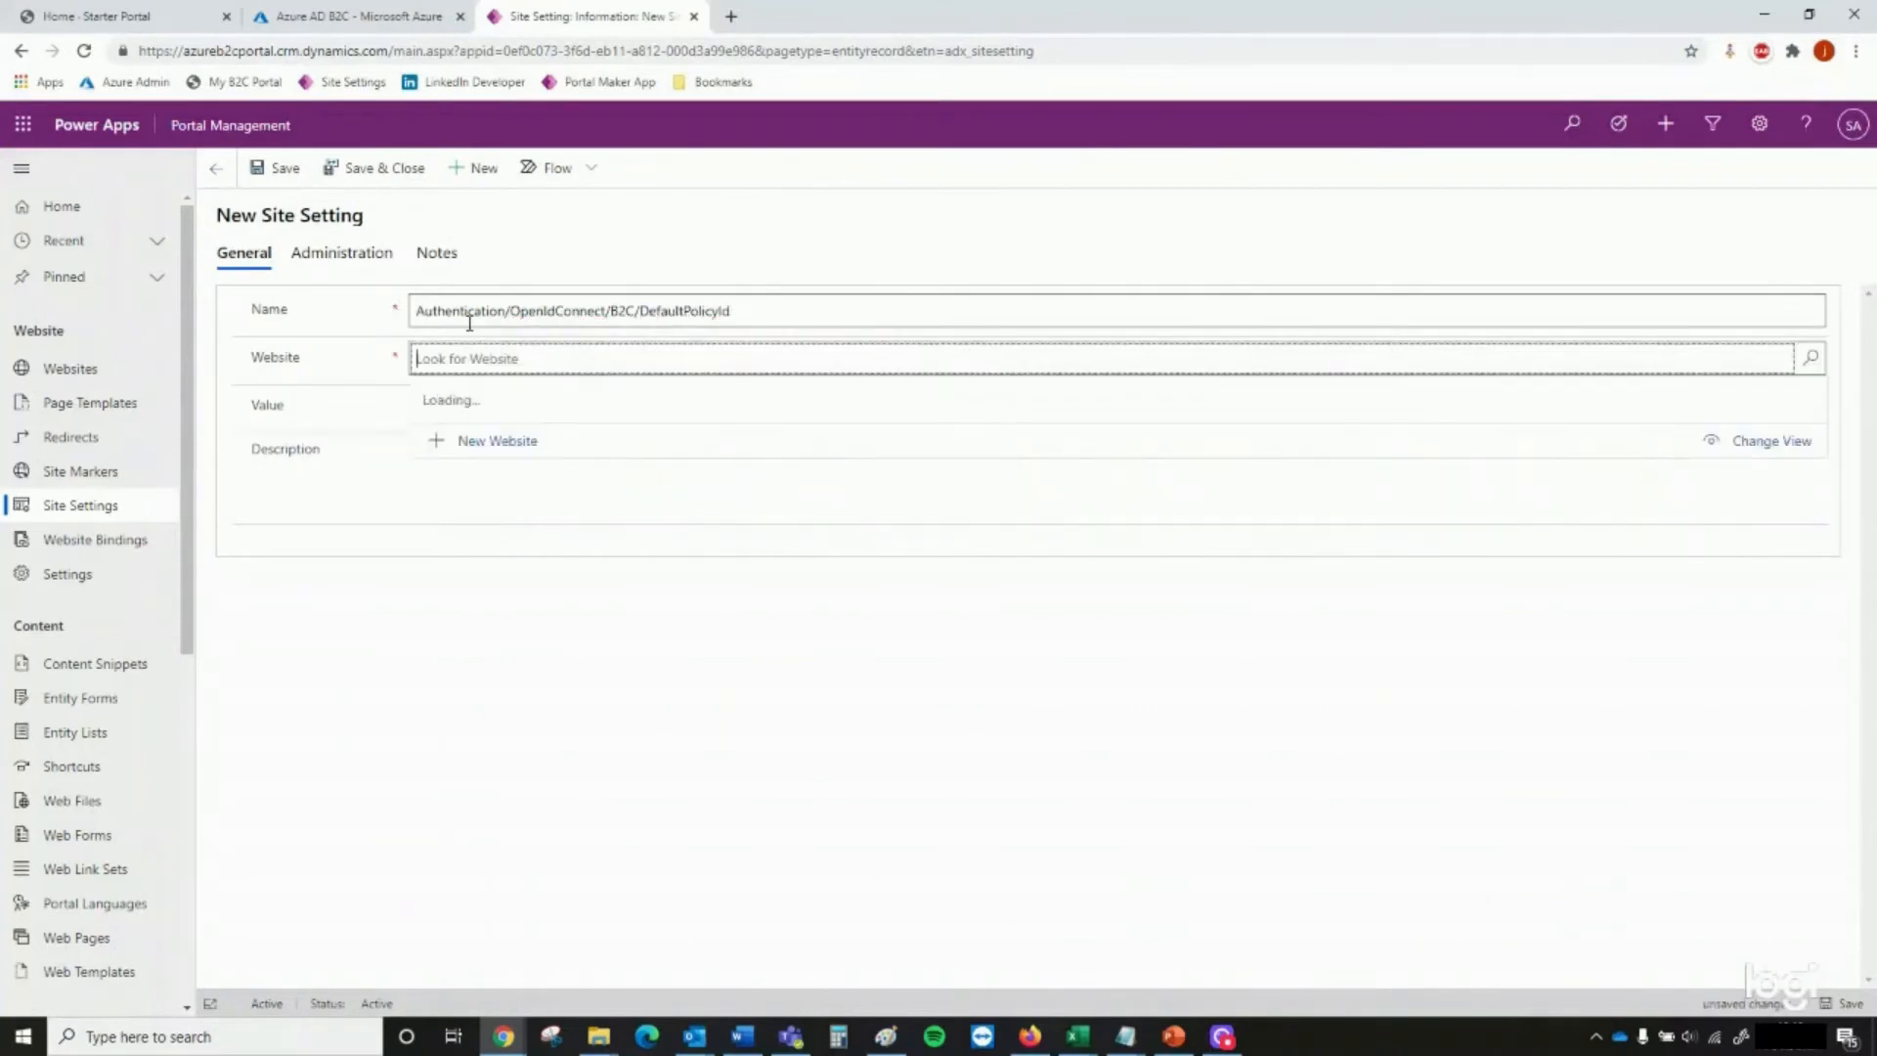
pyautogui.press('Return')
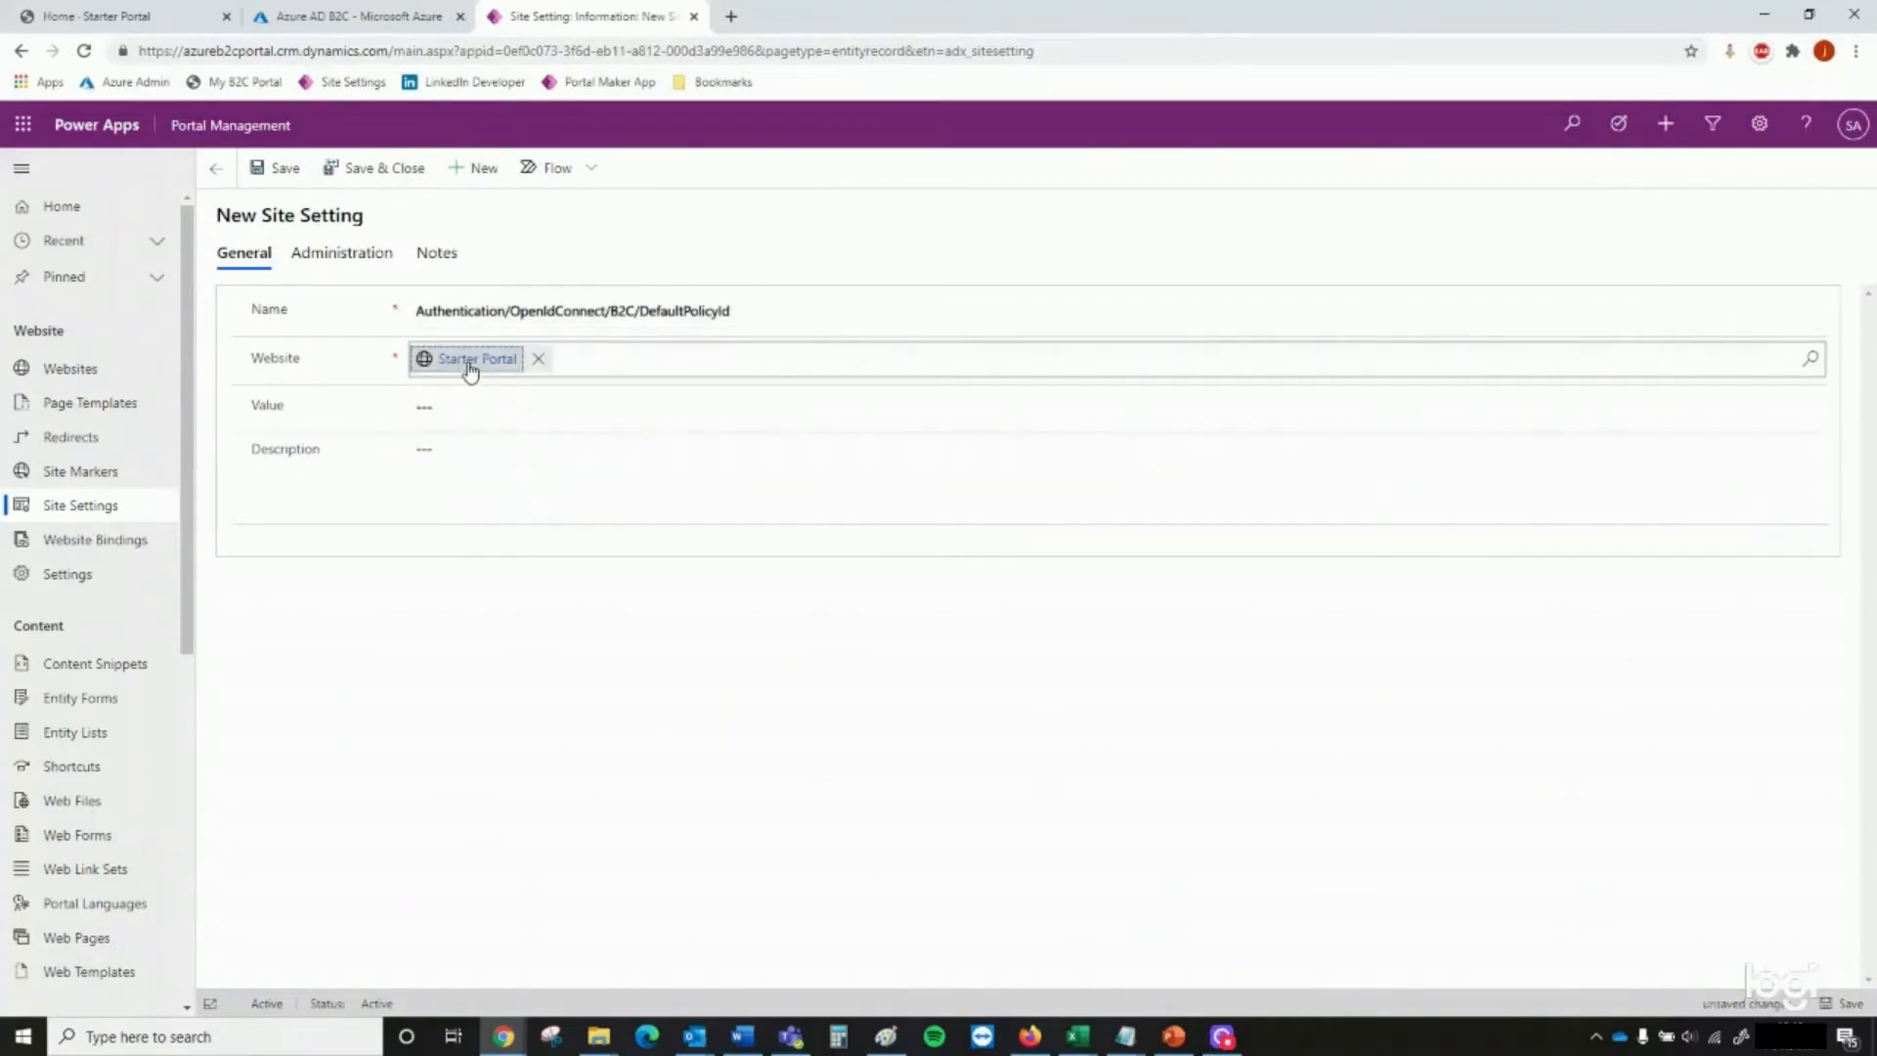
pyautogui.click(474, 407)
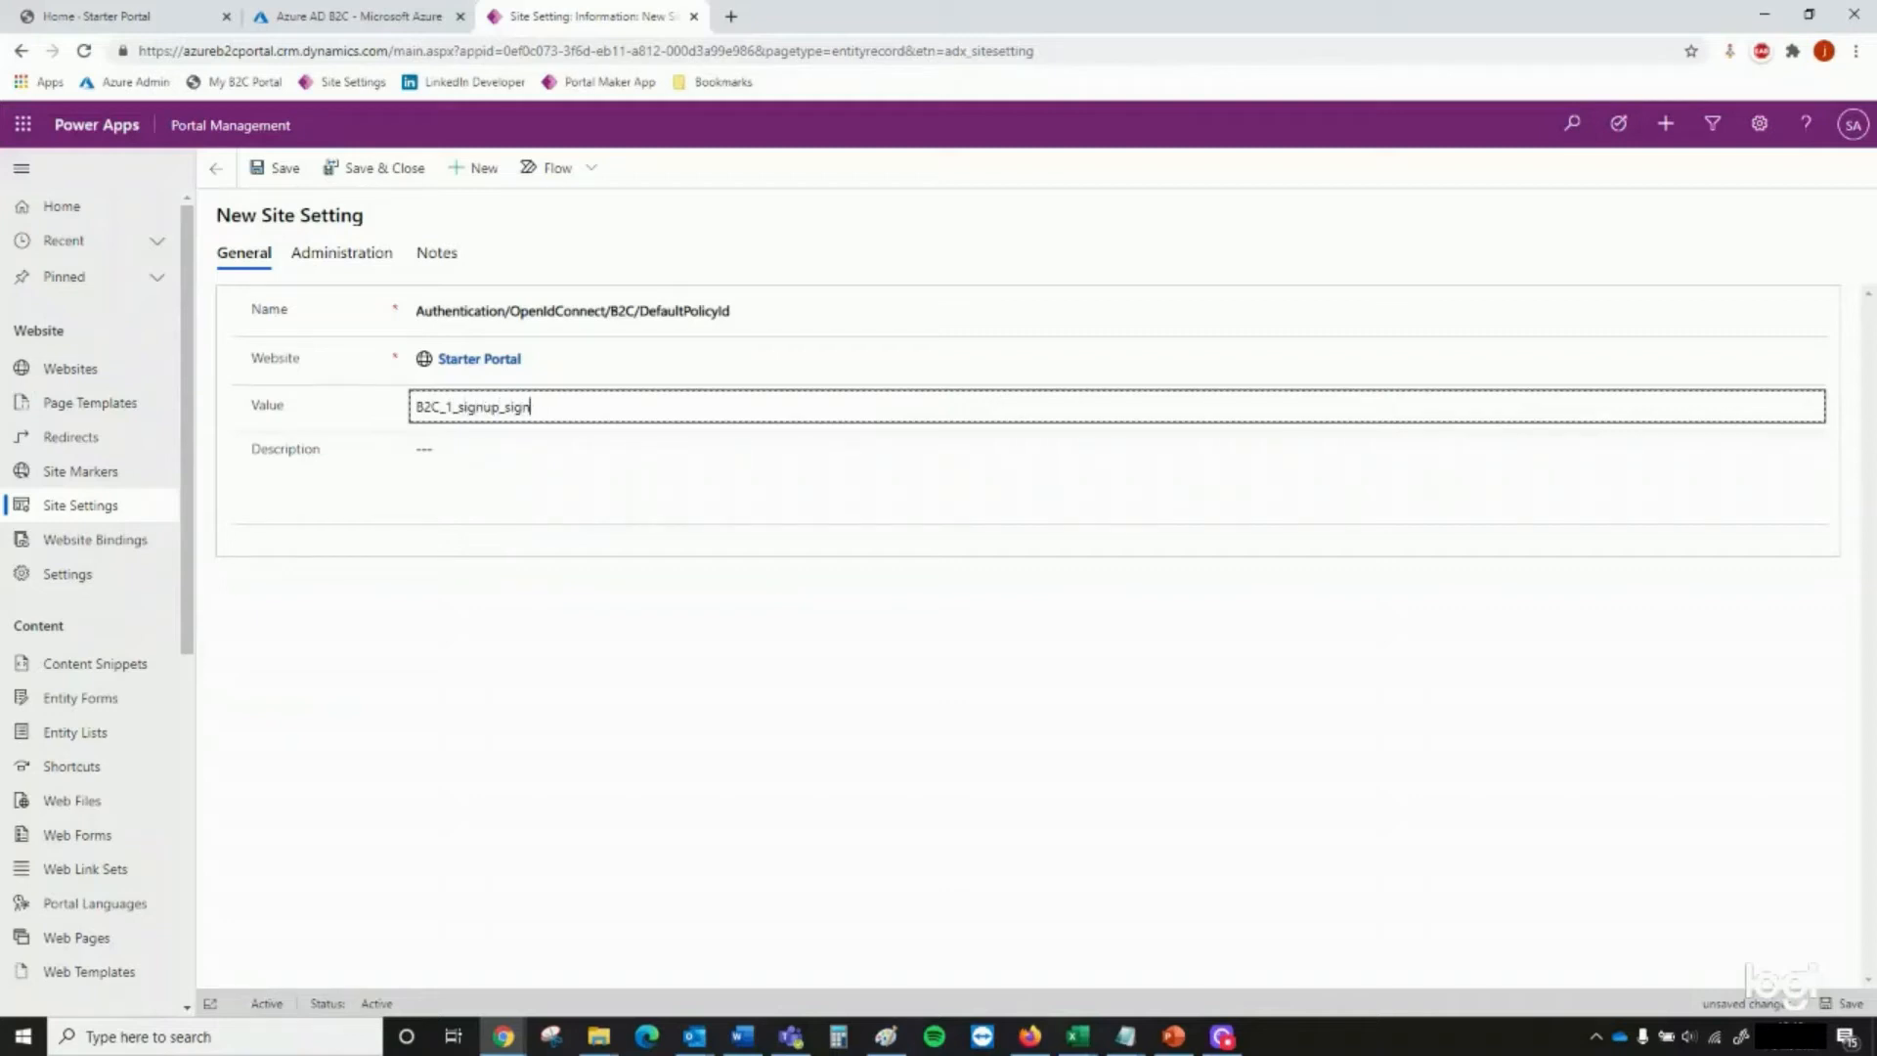
pyautogui.click(366, 183)
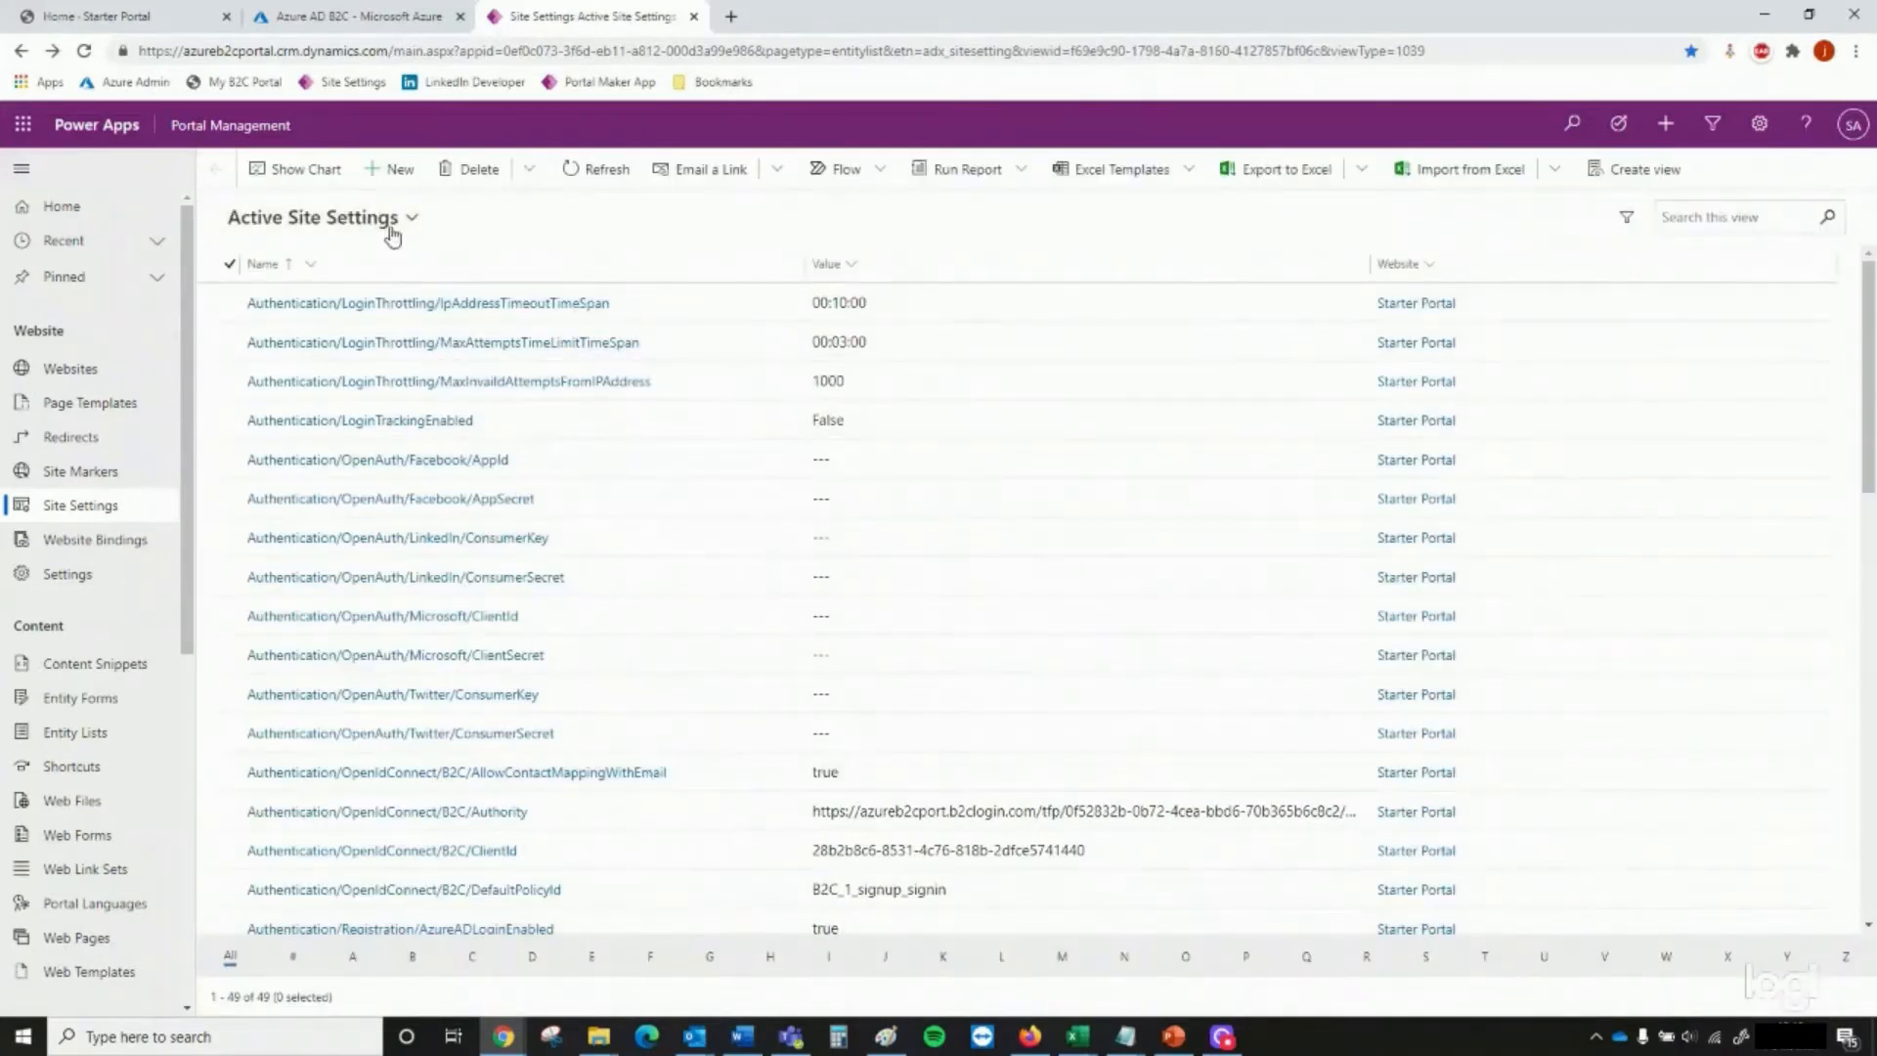
# Create and save the site setting Authentication/OpenIdConnect/B2C/ExternalLogoutEnabled for Starter Portal with the value true
pyautogui.click(391, 174)
pyautogui.hotkey('alt', 'Tab')
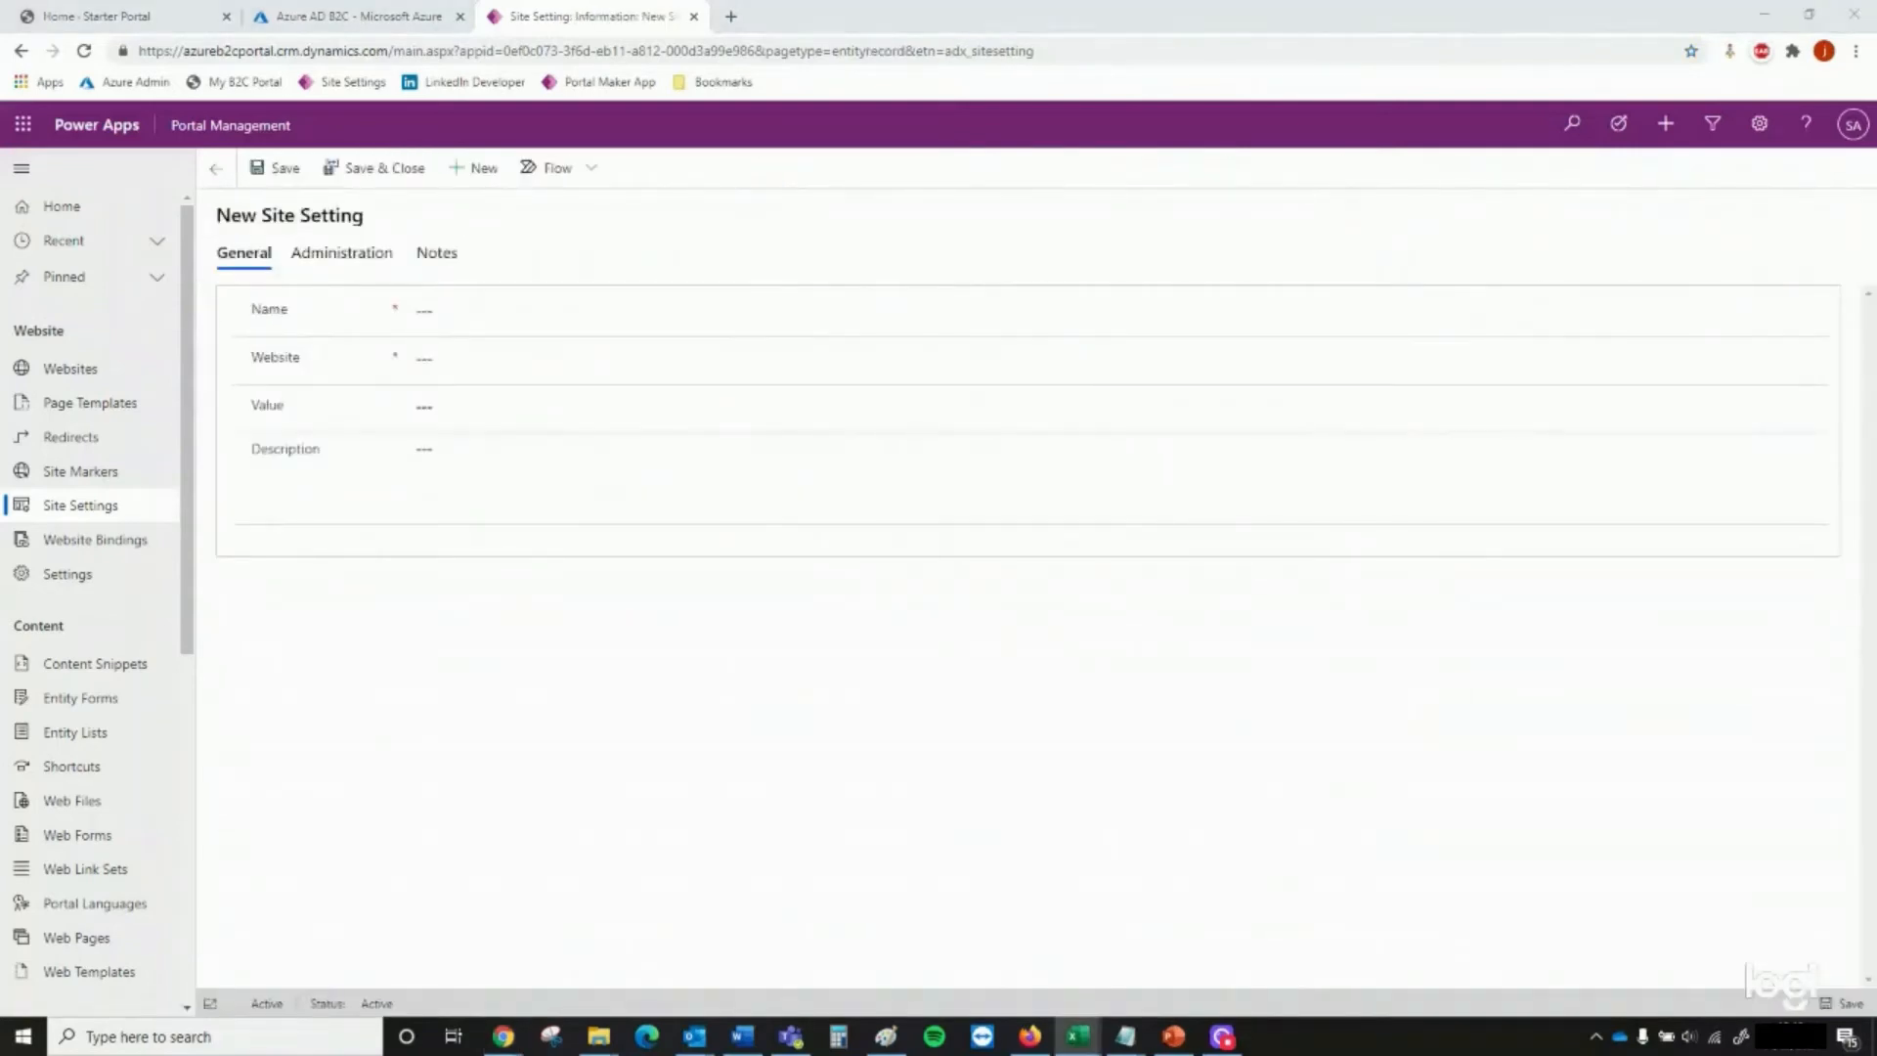
pyautogui.click(473, 354)
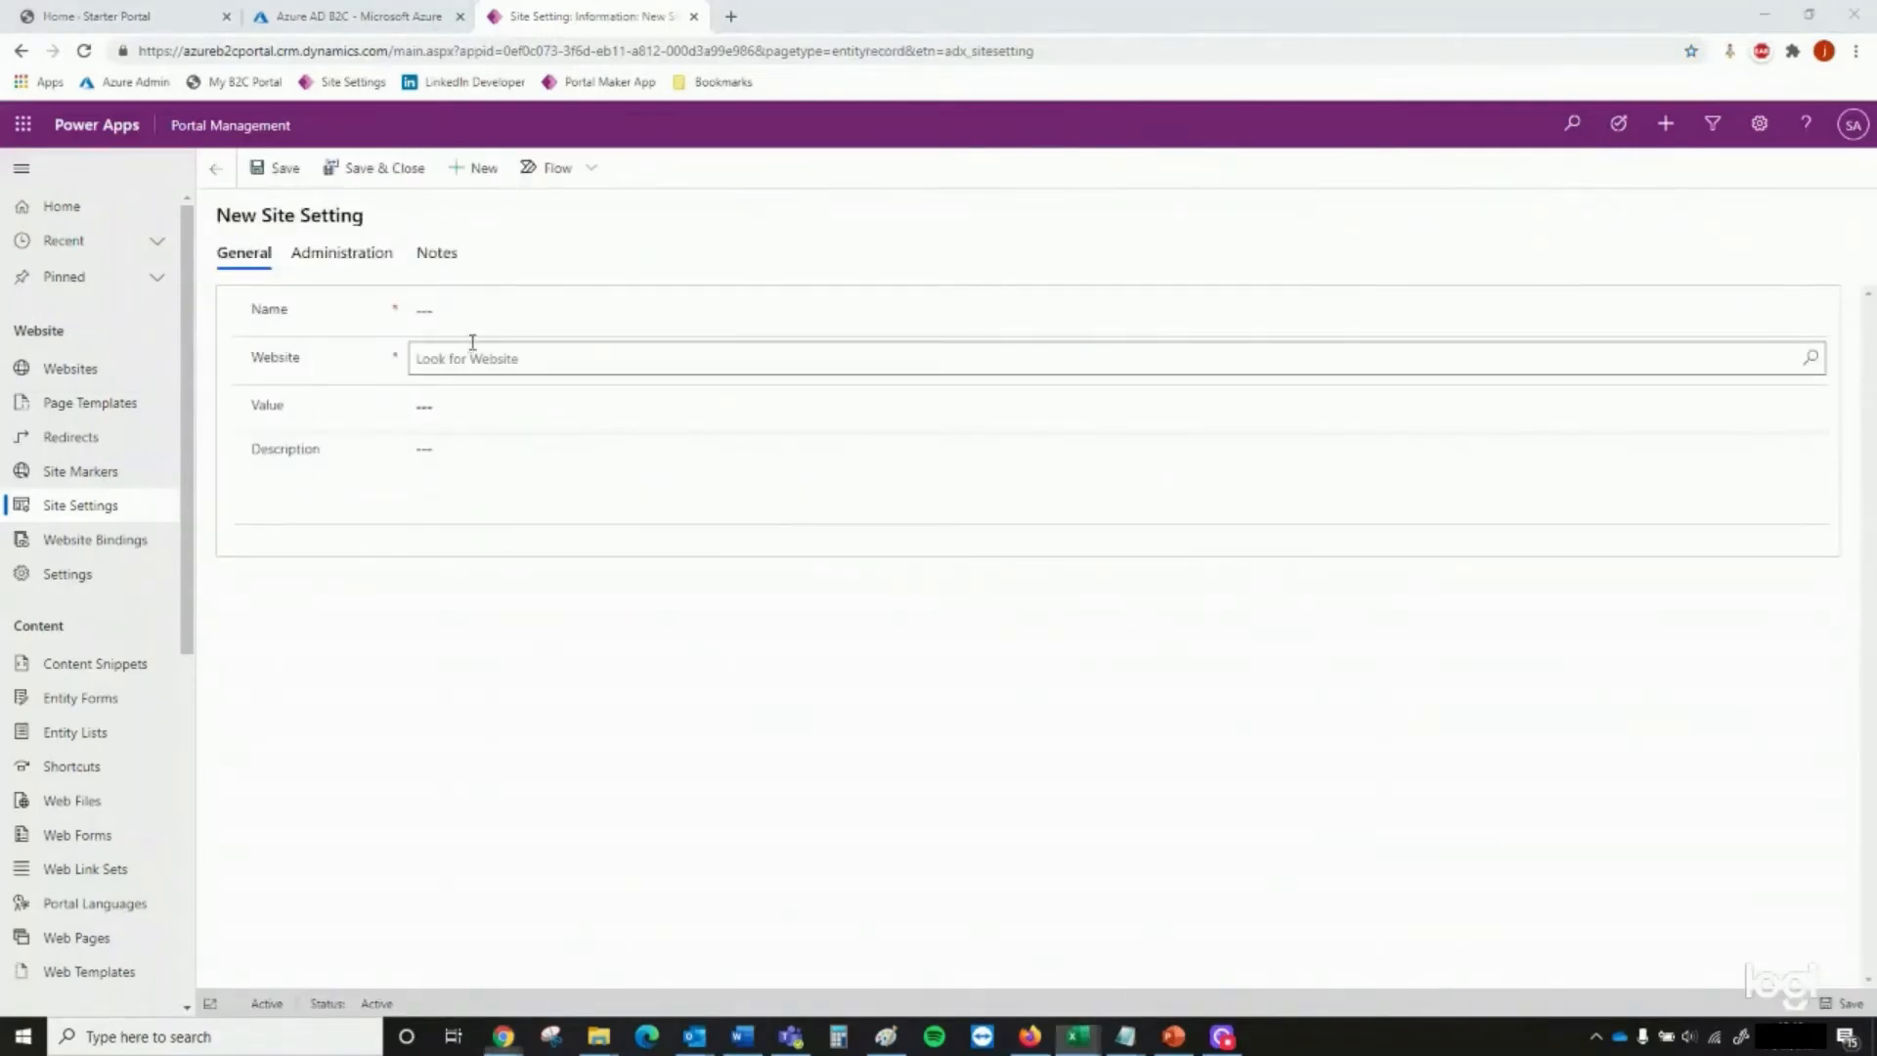
pyautogui.click(497, 323)
pyautogui.write('Authentication/OpenIdConnect/B2C/ExternalLogoutEnabled')
pyautogui.click(500, 358)
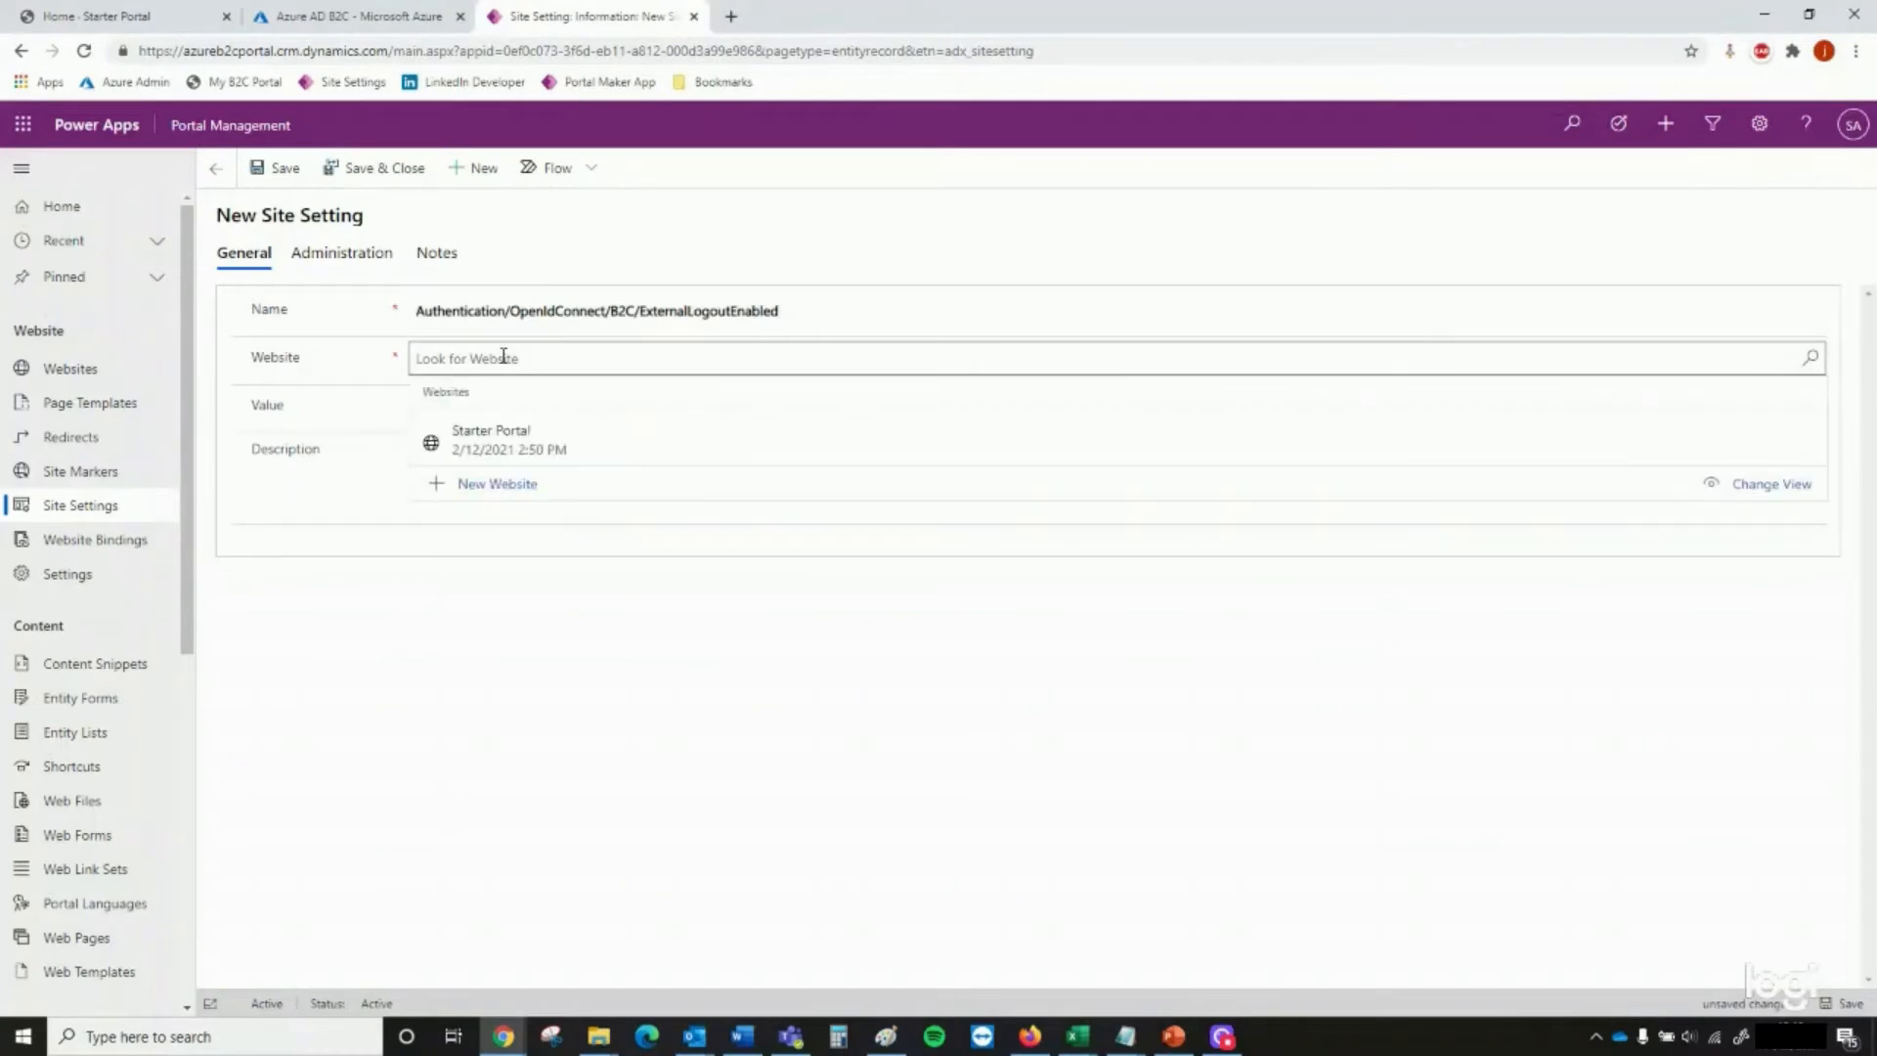
pyautogui.click(504, 432)
pyautogui.click(498, 407)
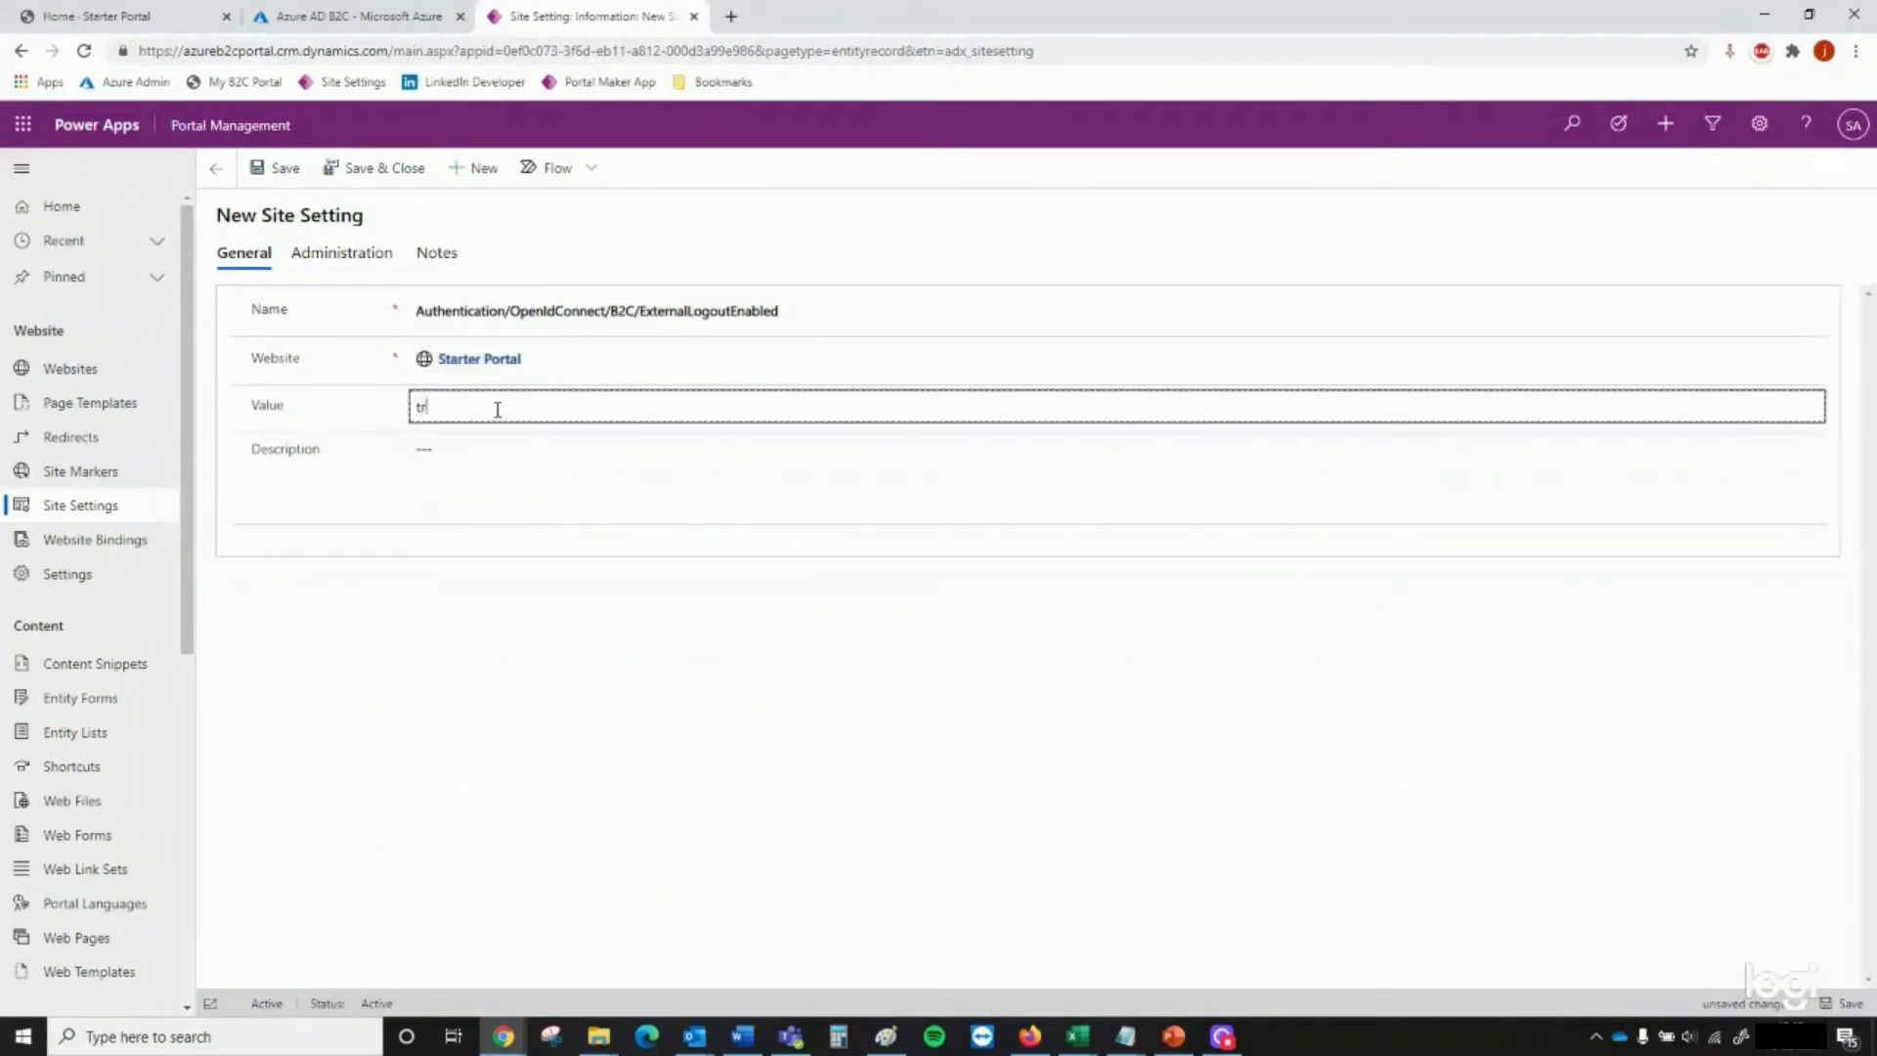
pyautogui.click(411, 181)
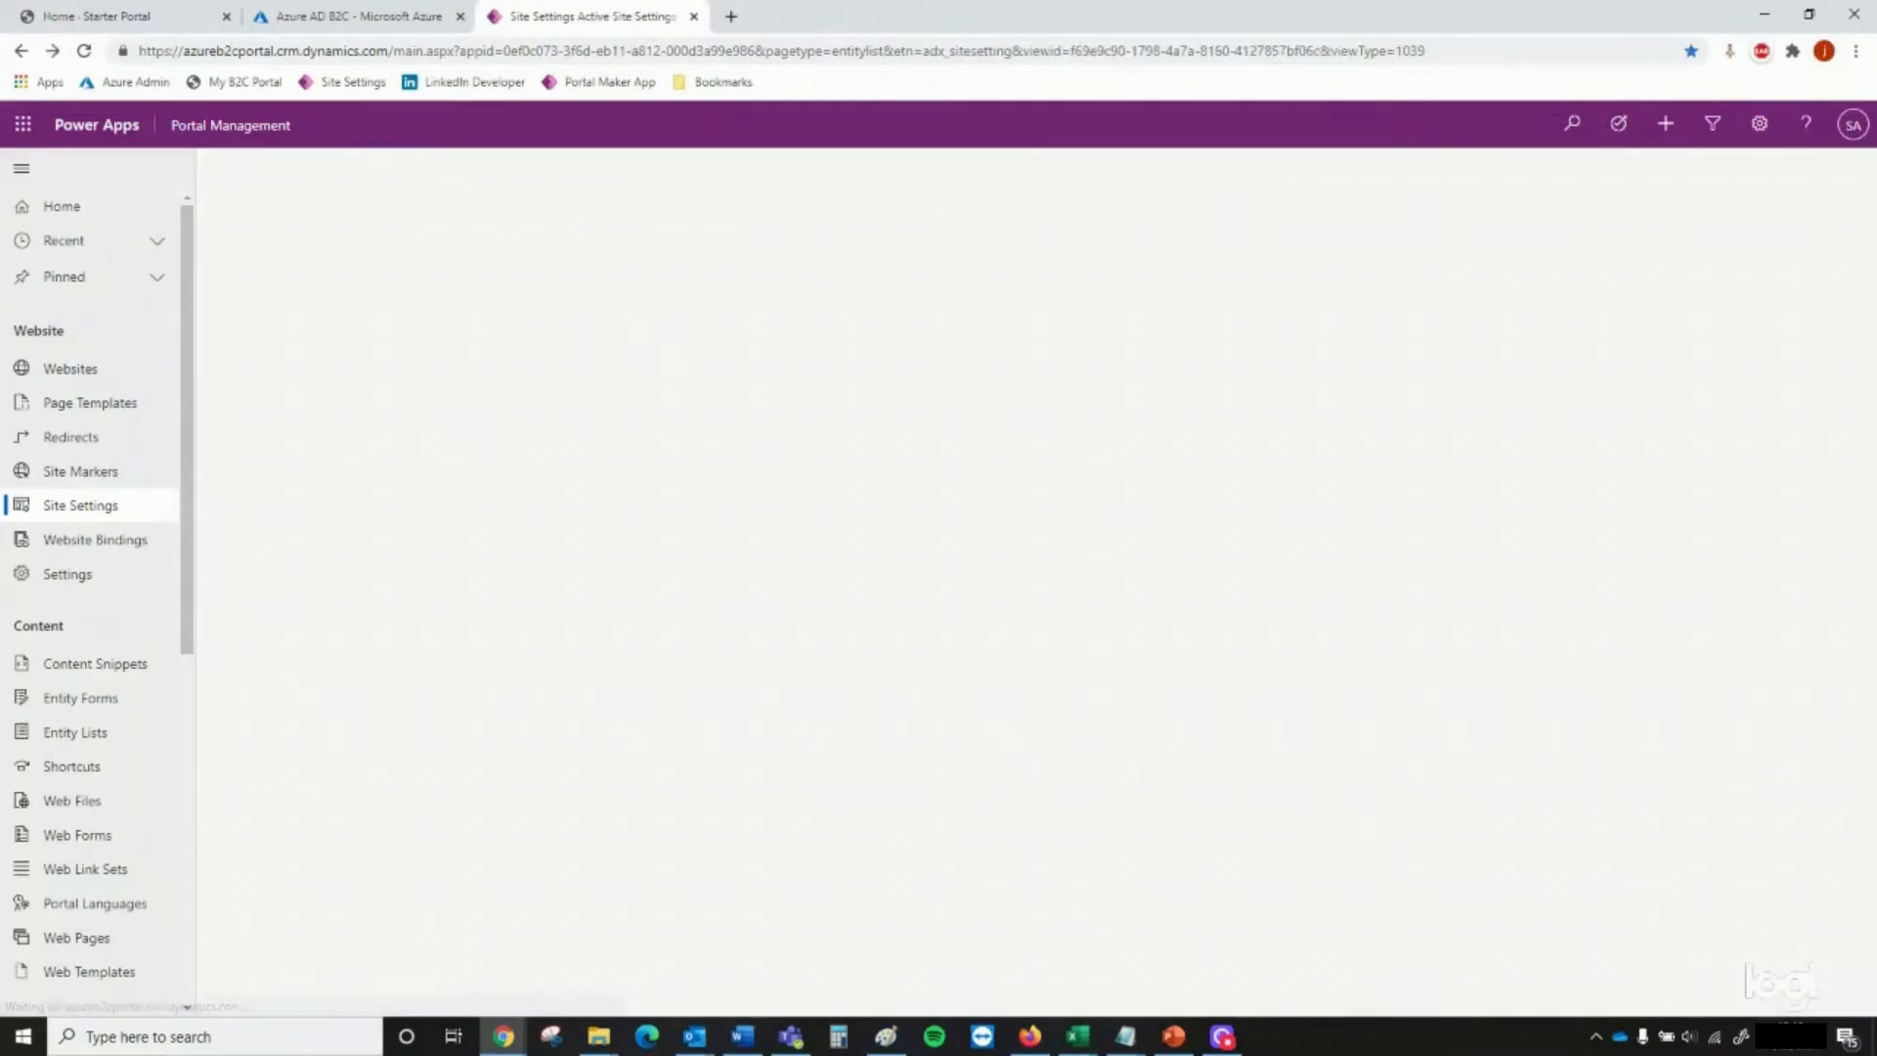
# Create and save the site setting Authentication/OpenIdConnect/B2C/PasswordResetPolicyId for Starter Portal with the value B2C_1_passwordreset
pyautogui.hotkey('alt', 'Tab')
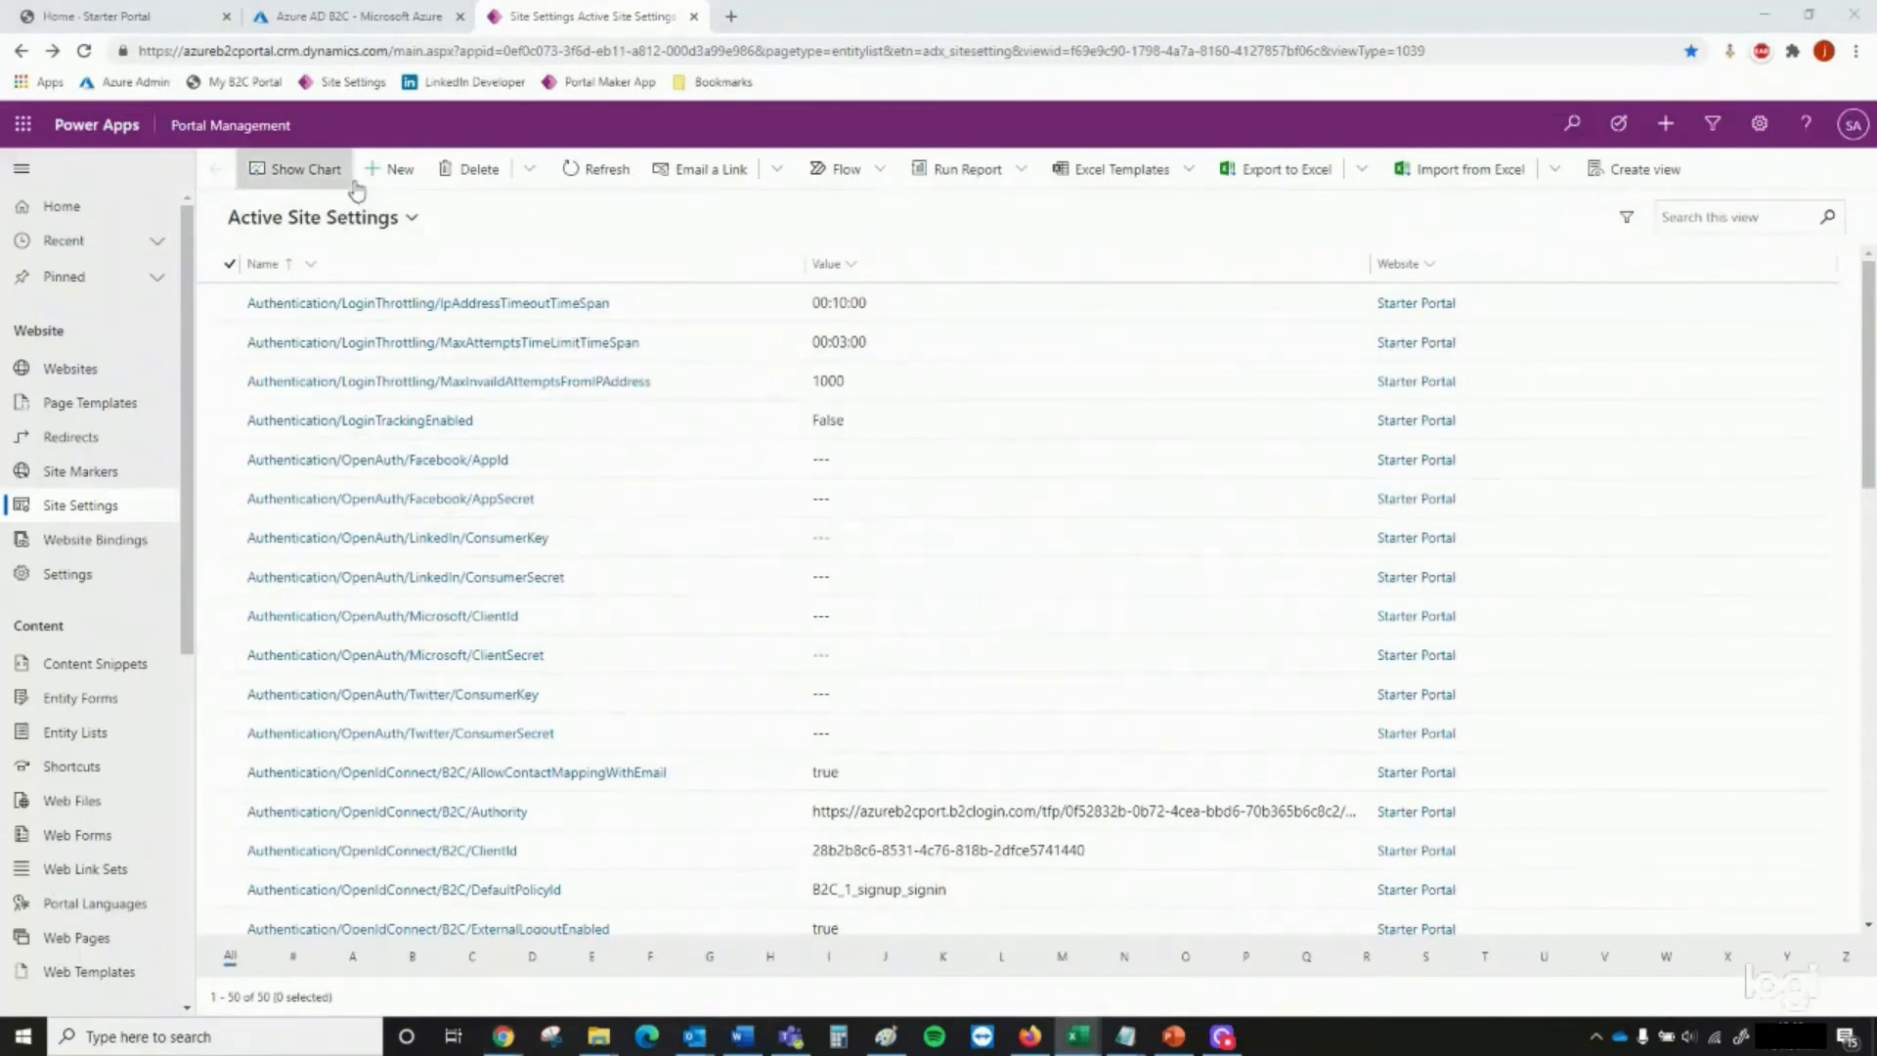
pyautogui.click(391, 174)
pyautogui.click(502, 309)
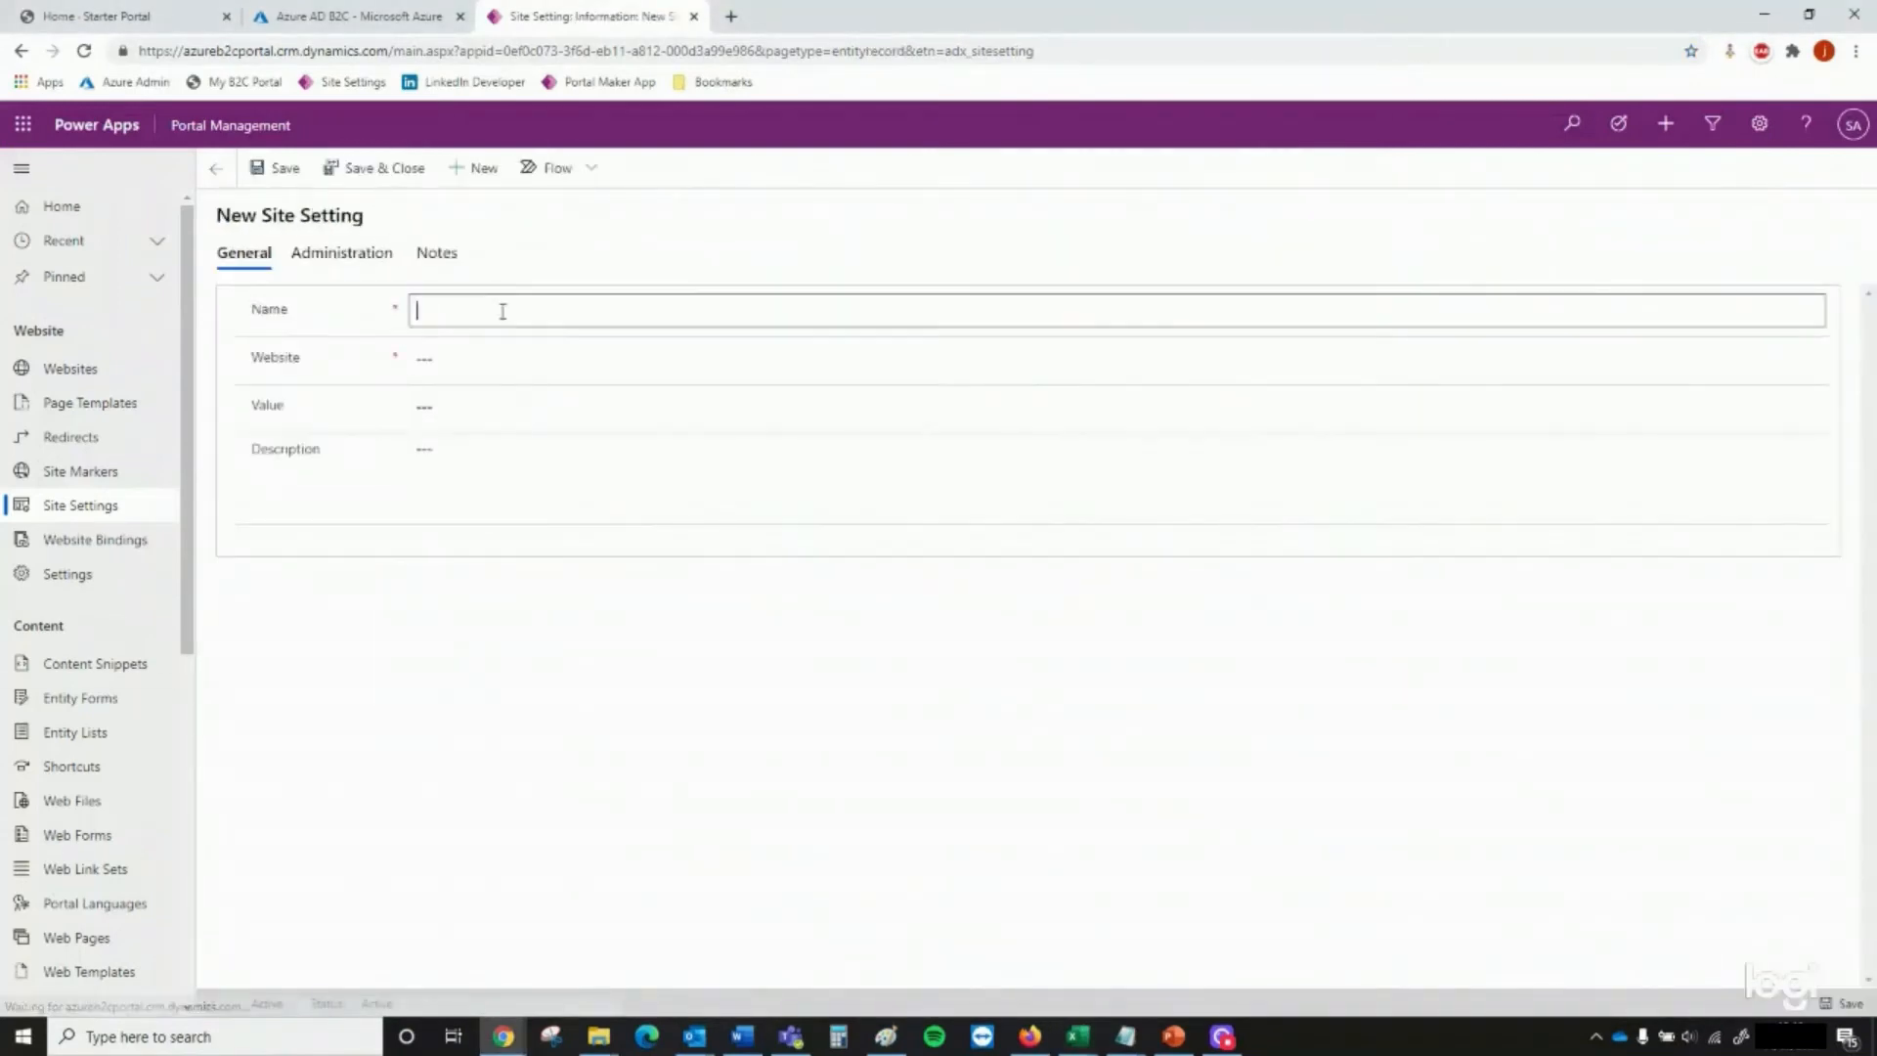
pyautogui.hotkey('ctrl', 'v')
pyautogui.click(520, 358)
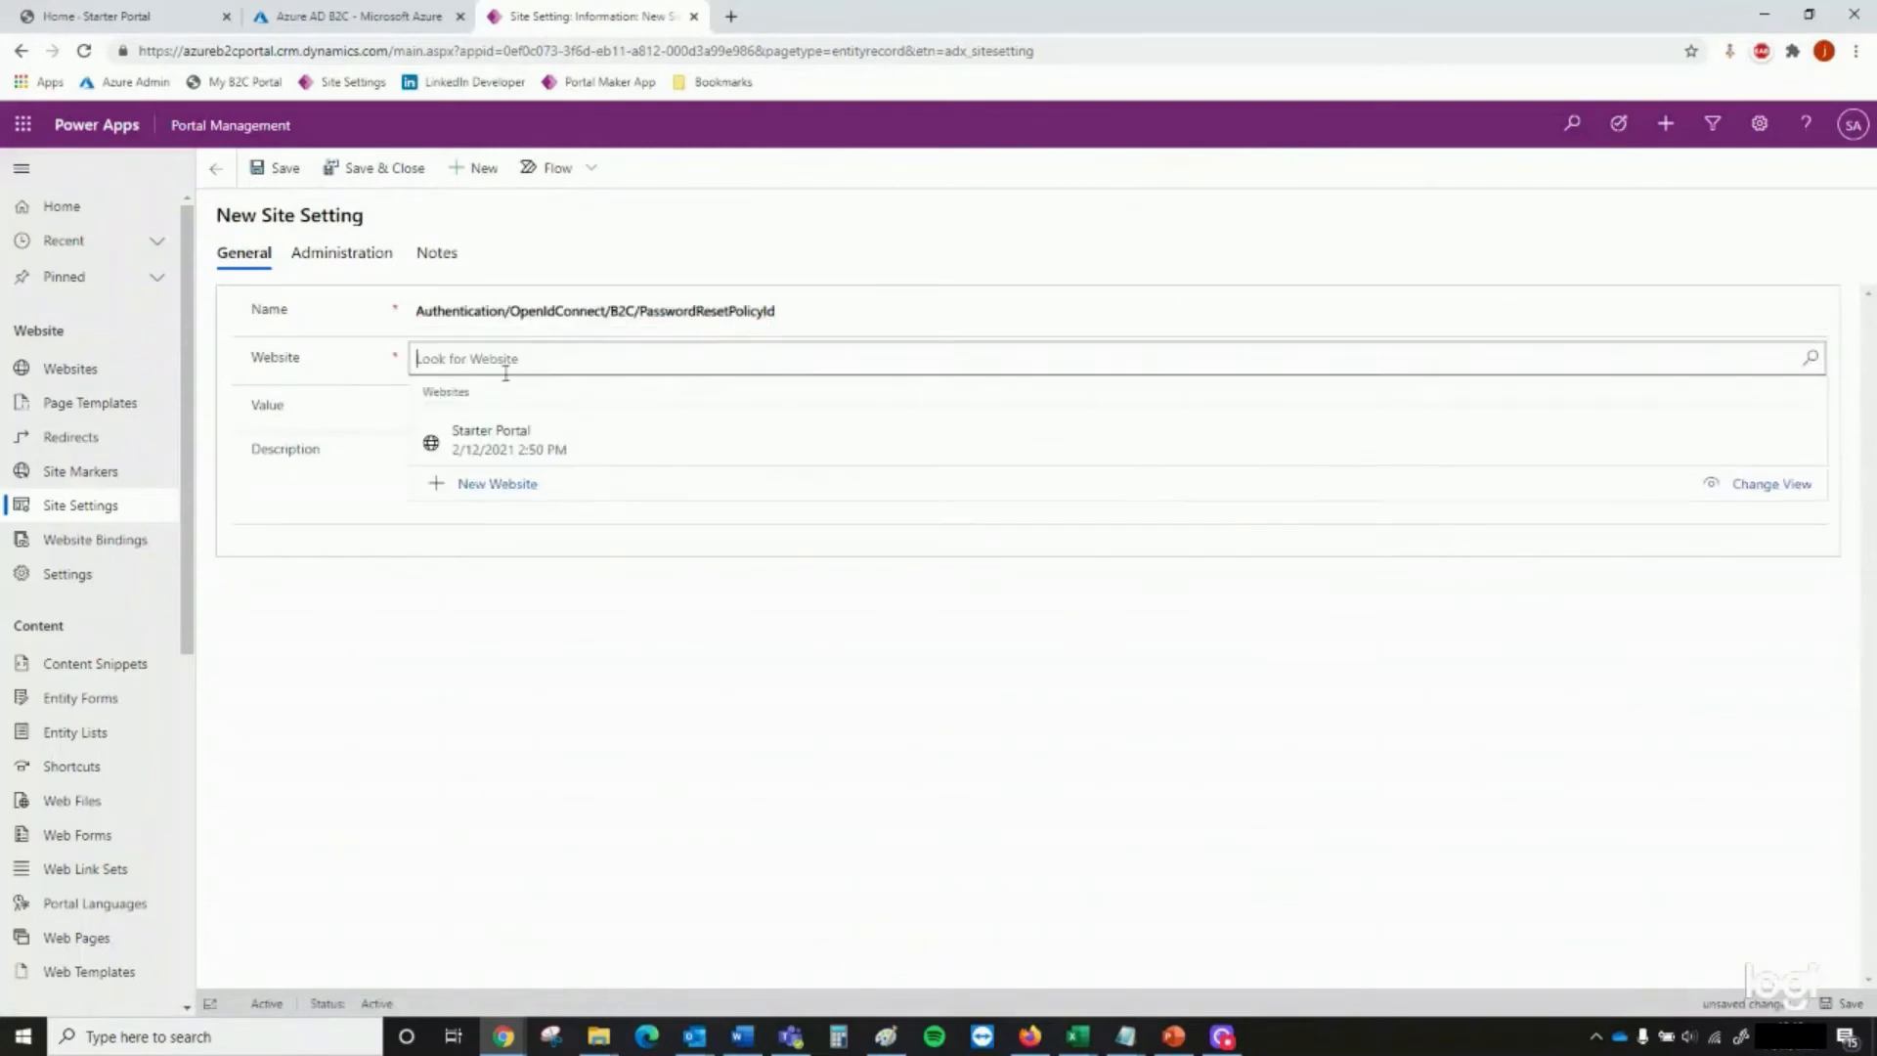
pyautogui.click(499, 430)
pyautogui.click(506, 399)
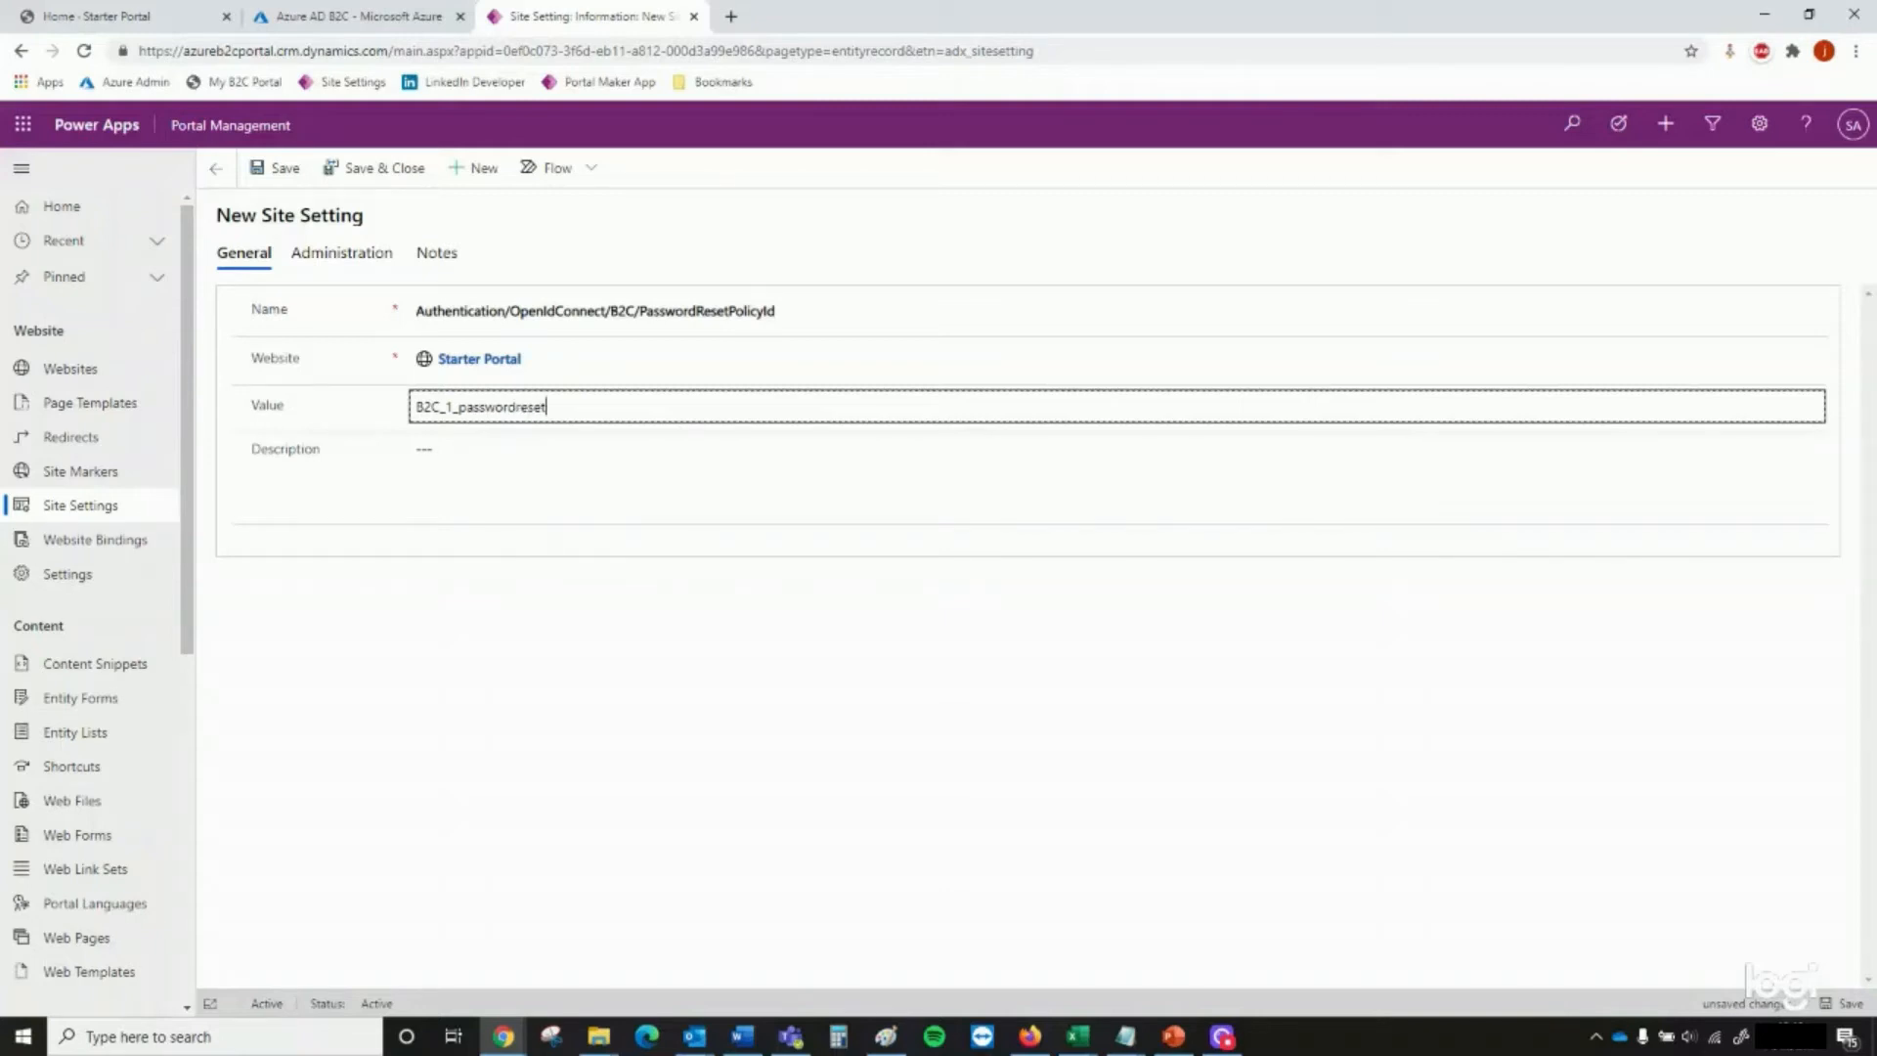
pyautogui.click(391, 174)
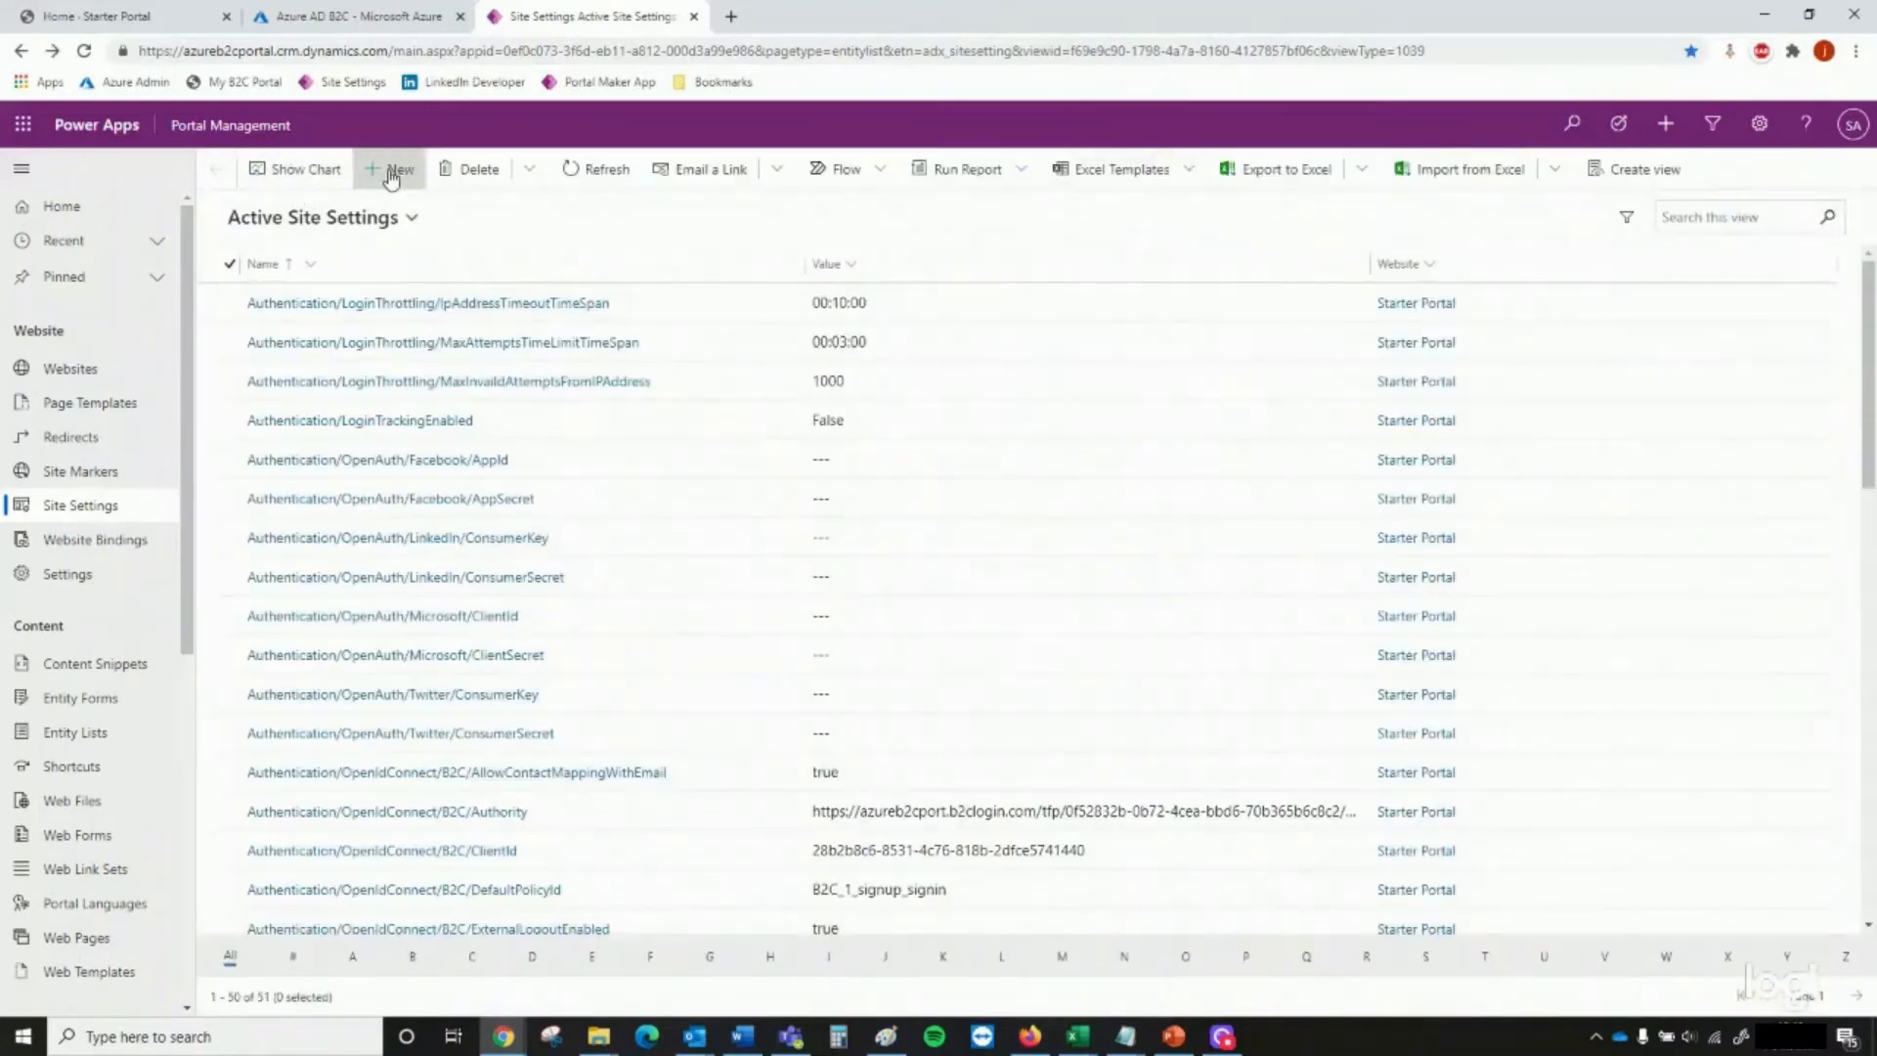
# Start a new site setting named Authentication/OpenIdConnect/B2C/RedirectUri and assign it to the Starter Portal website
pyautogui.click(389, 172)
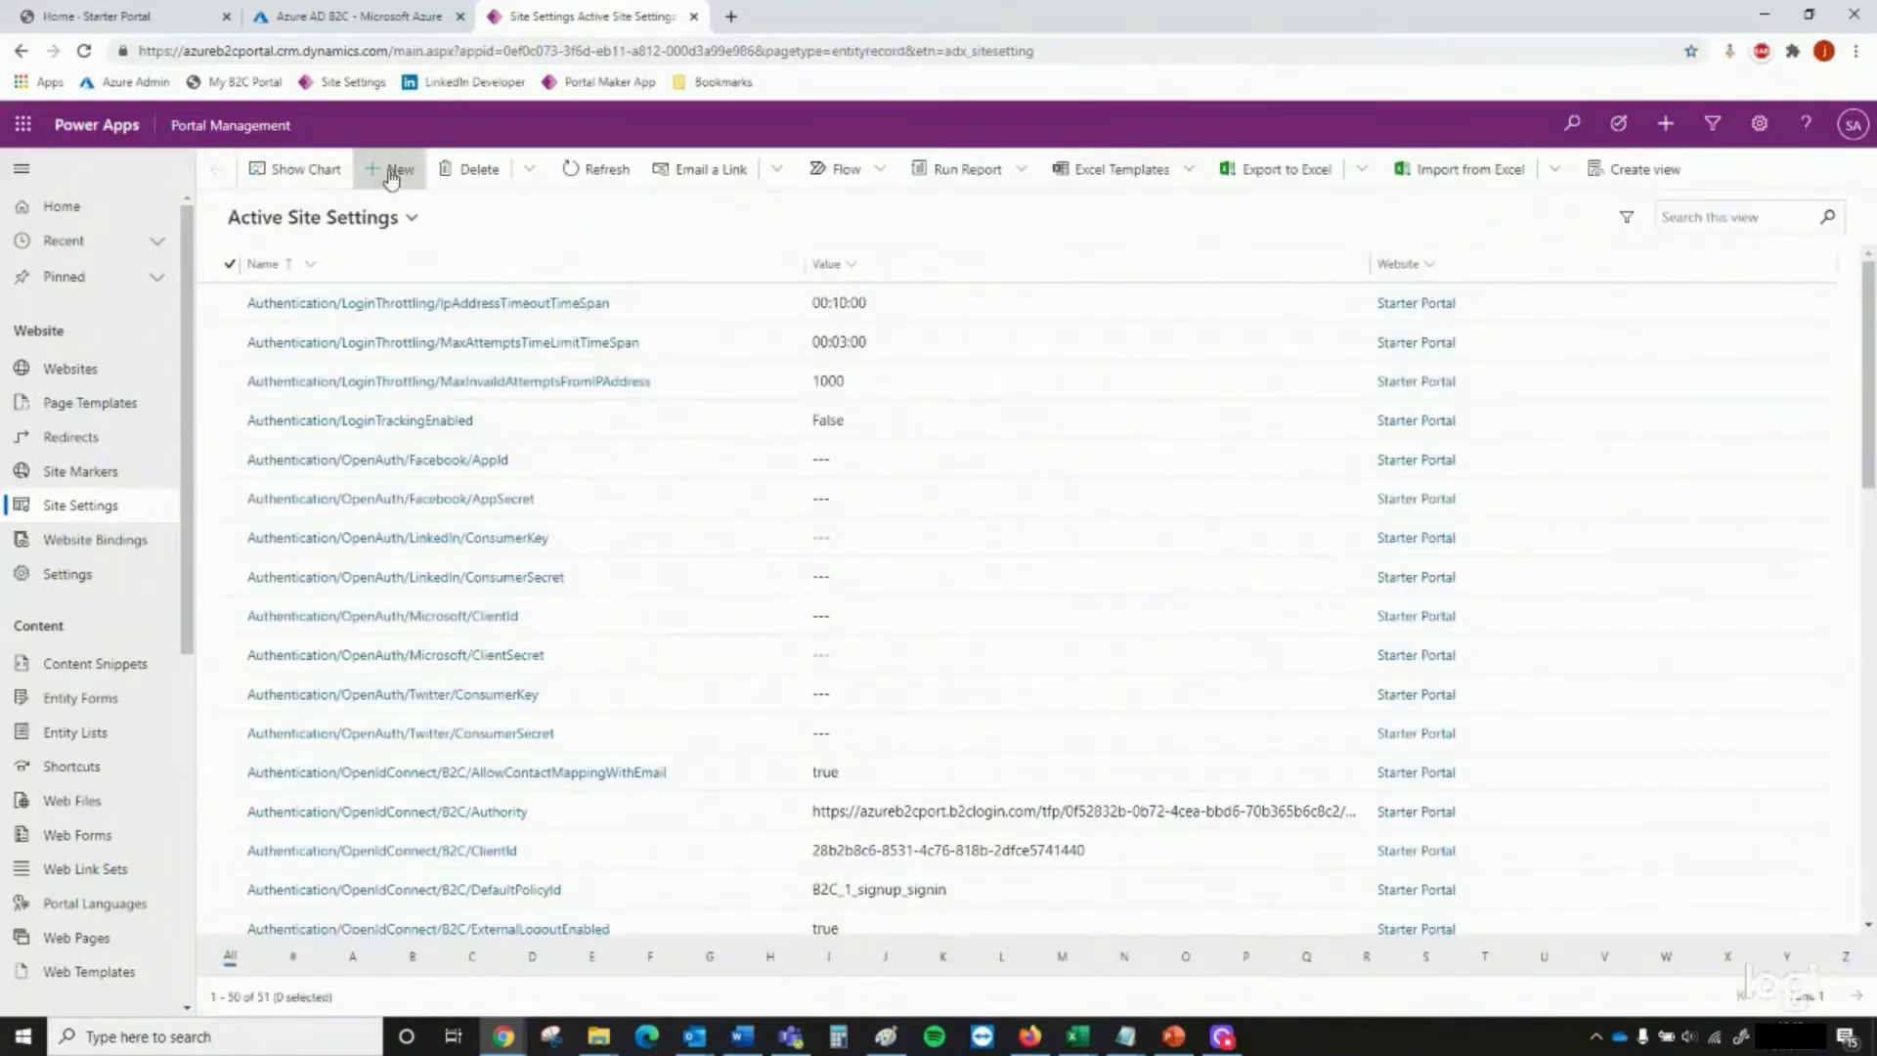
pyautogui.hotkey('alt', 'Tab')
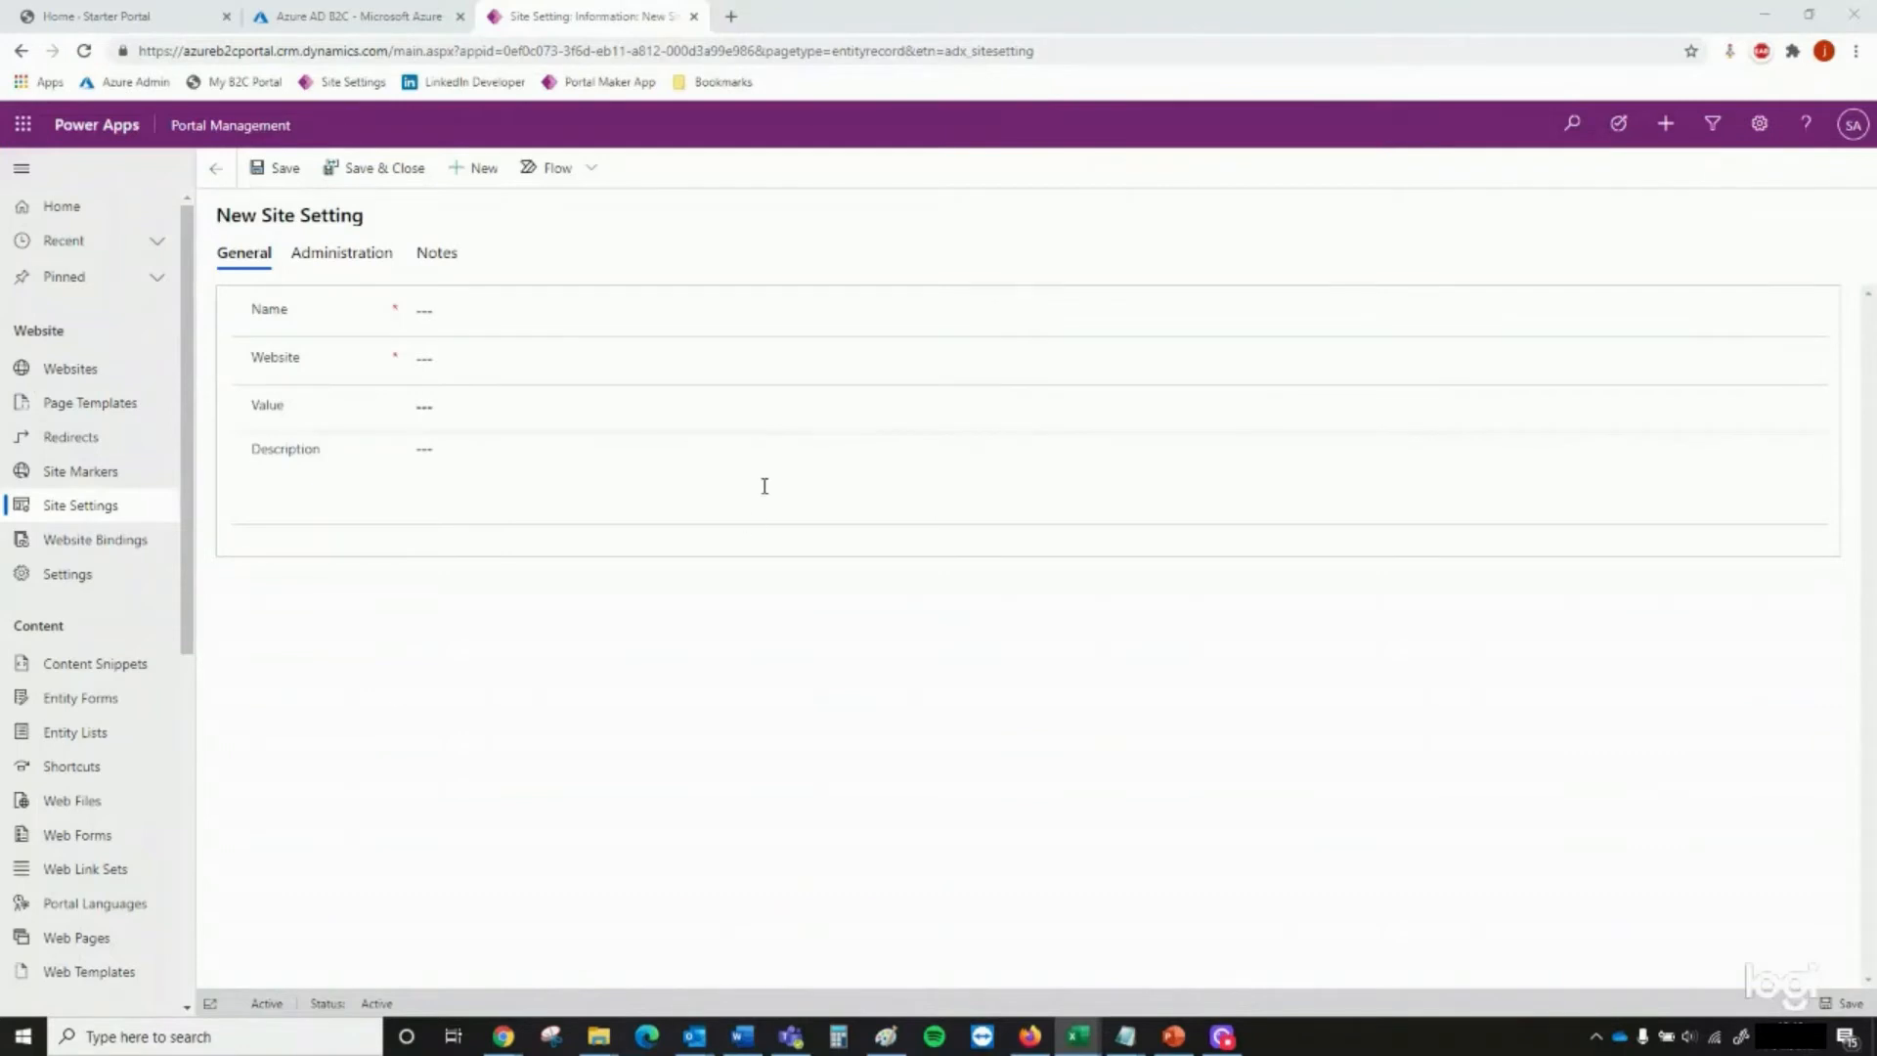
pyautogui.click(633, 309)
pyautogui.write('Authentication/OpenIdConnect/B2C/RedirectUri')
pyautogui.click(620, 358)
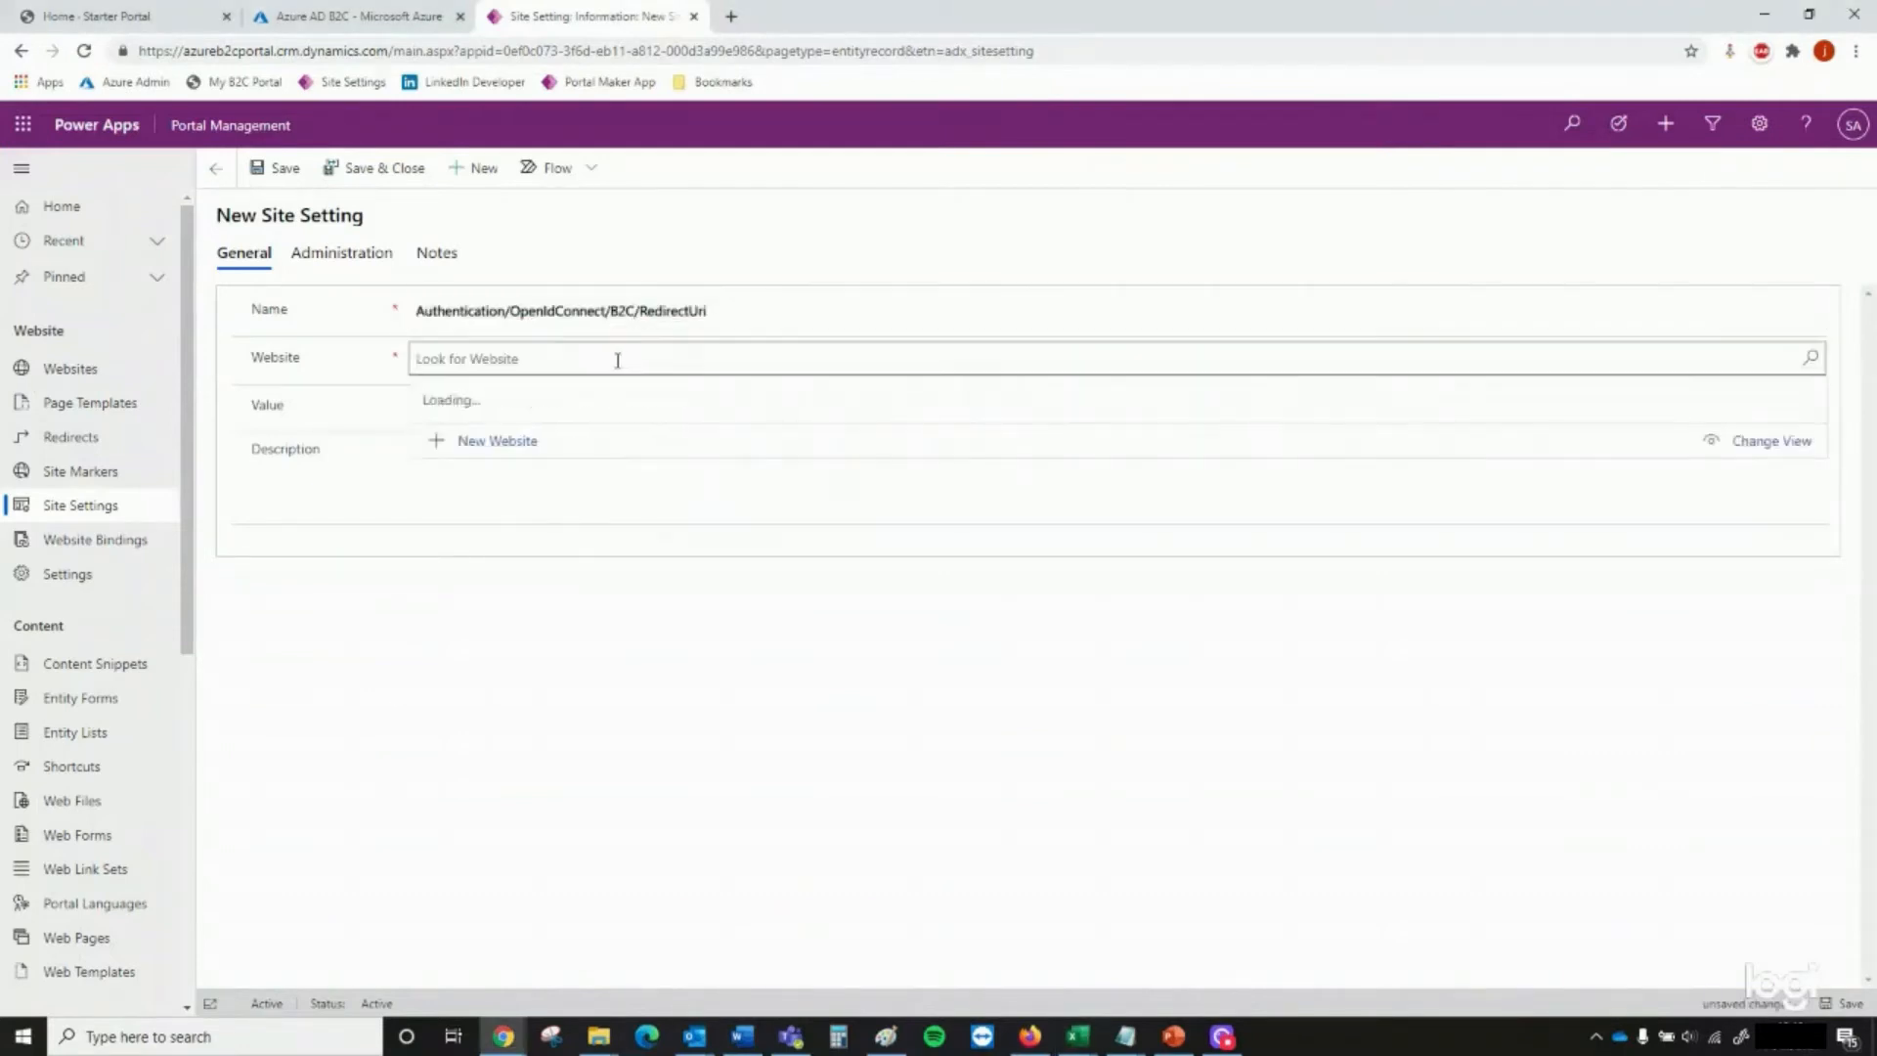
pyautogui.click(618, 409)
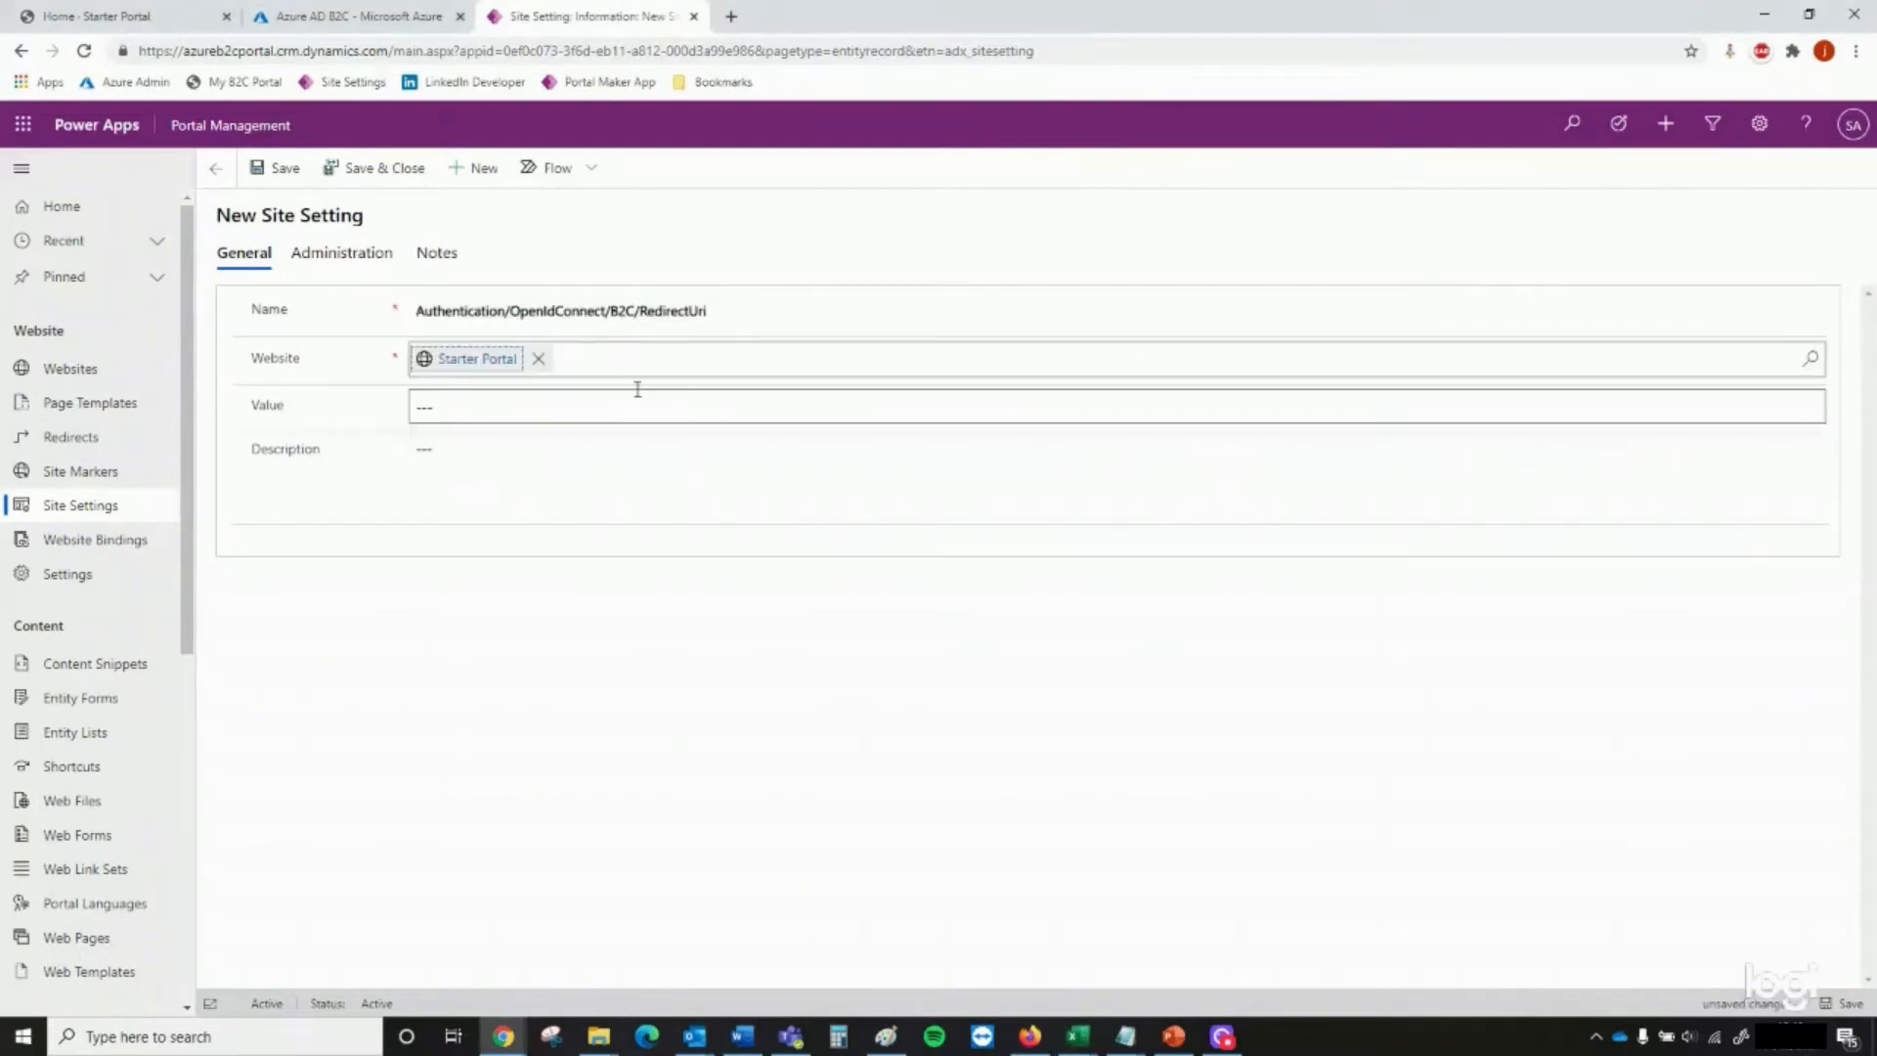
pyautogui.click(629, 398)
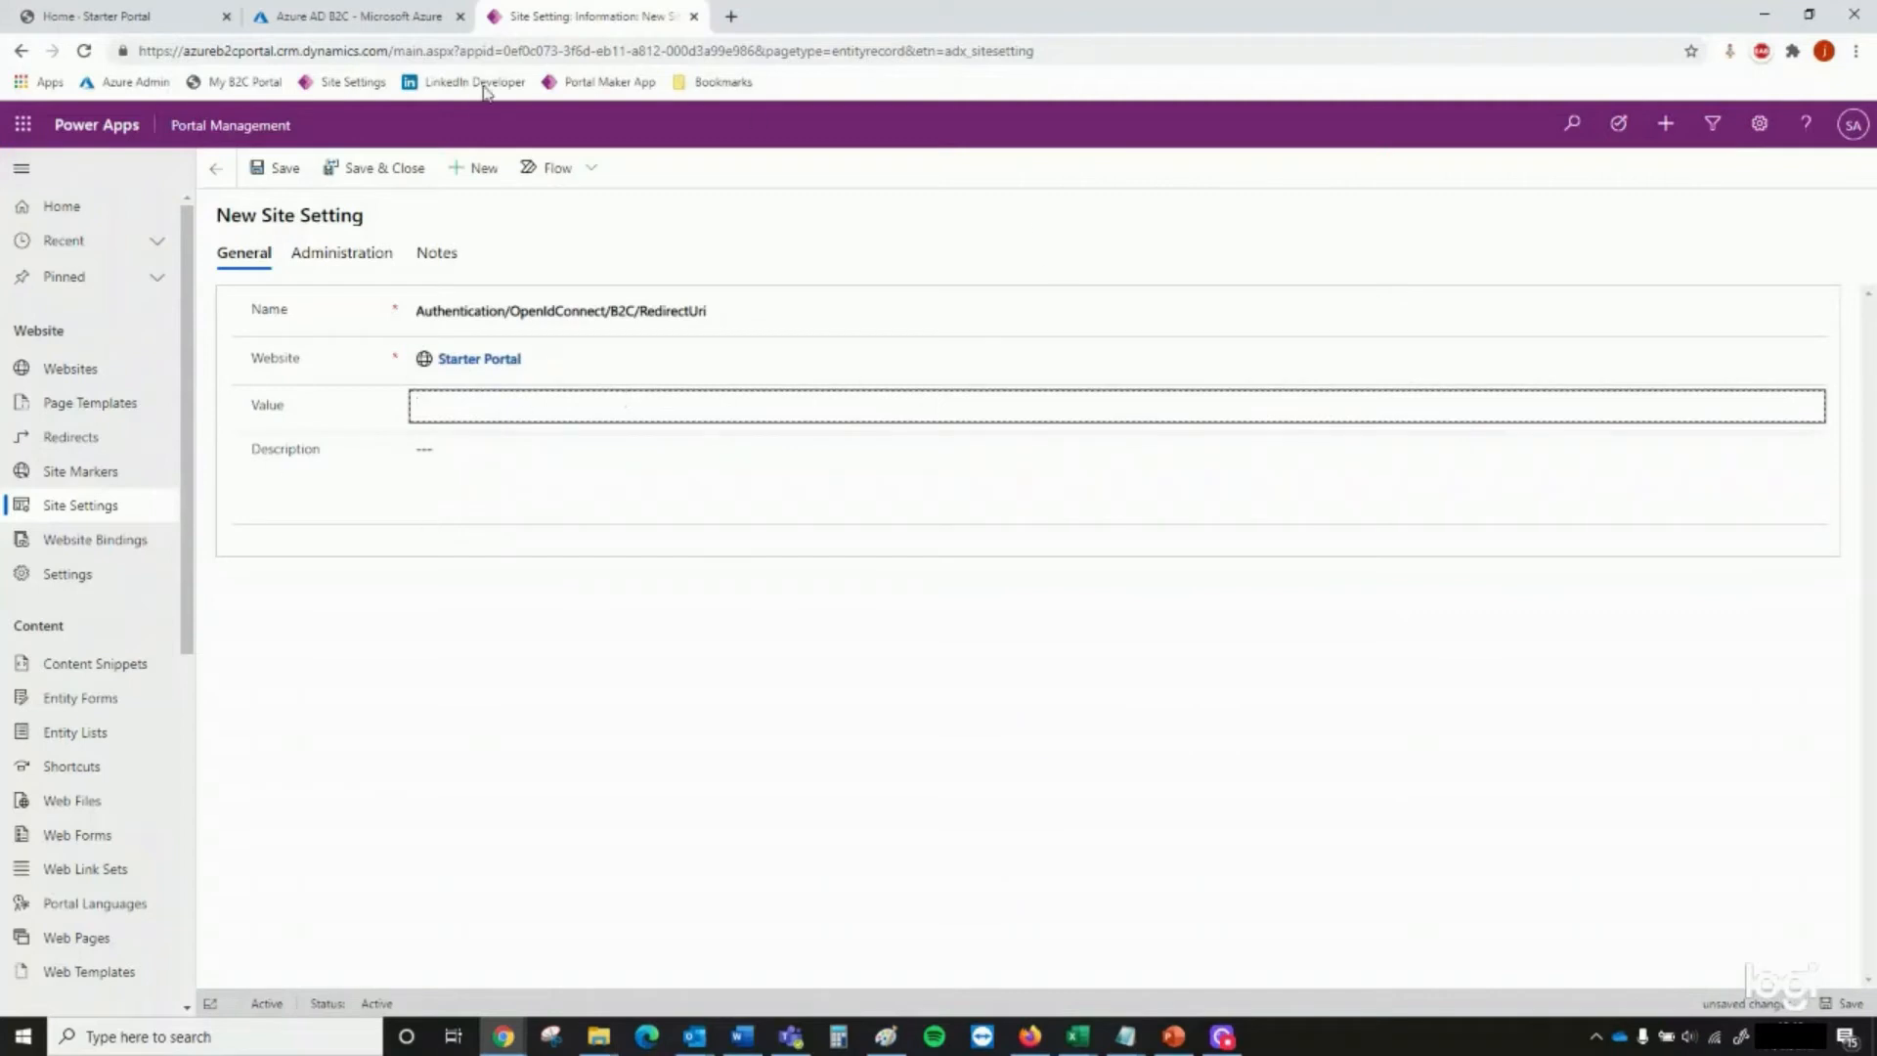
pyautogui.click(166, 16)
pyautogui.moveTo(410, 50); pyautogui.dragTo(140, 55)
pyautogui.hotkey('ctrl', 'c')
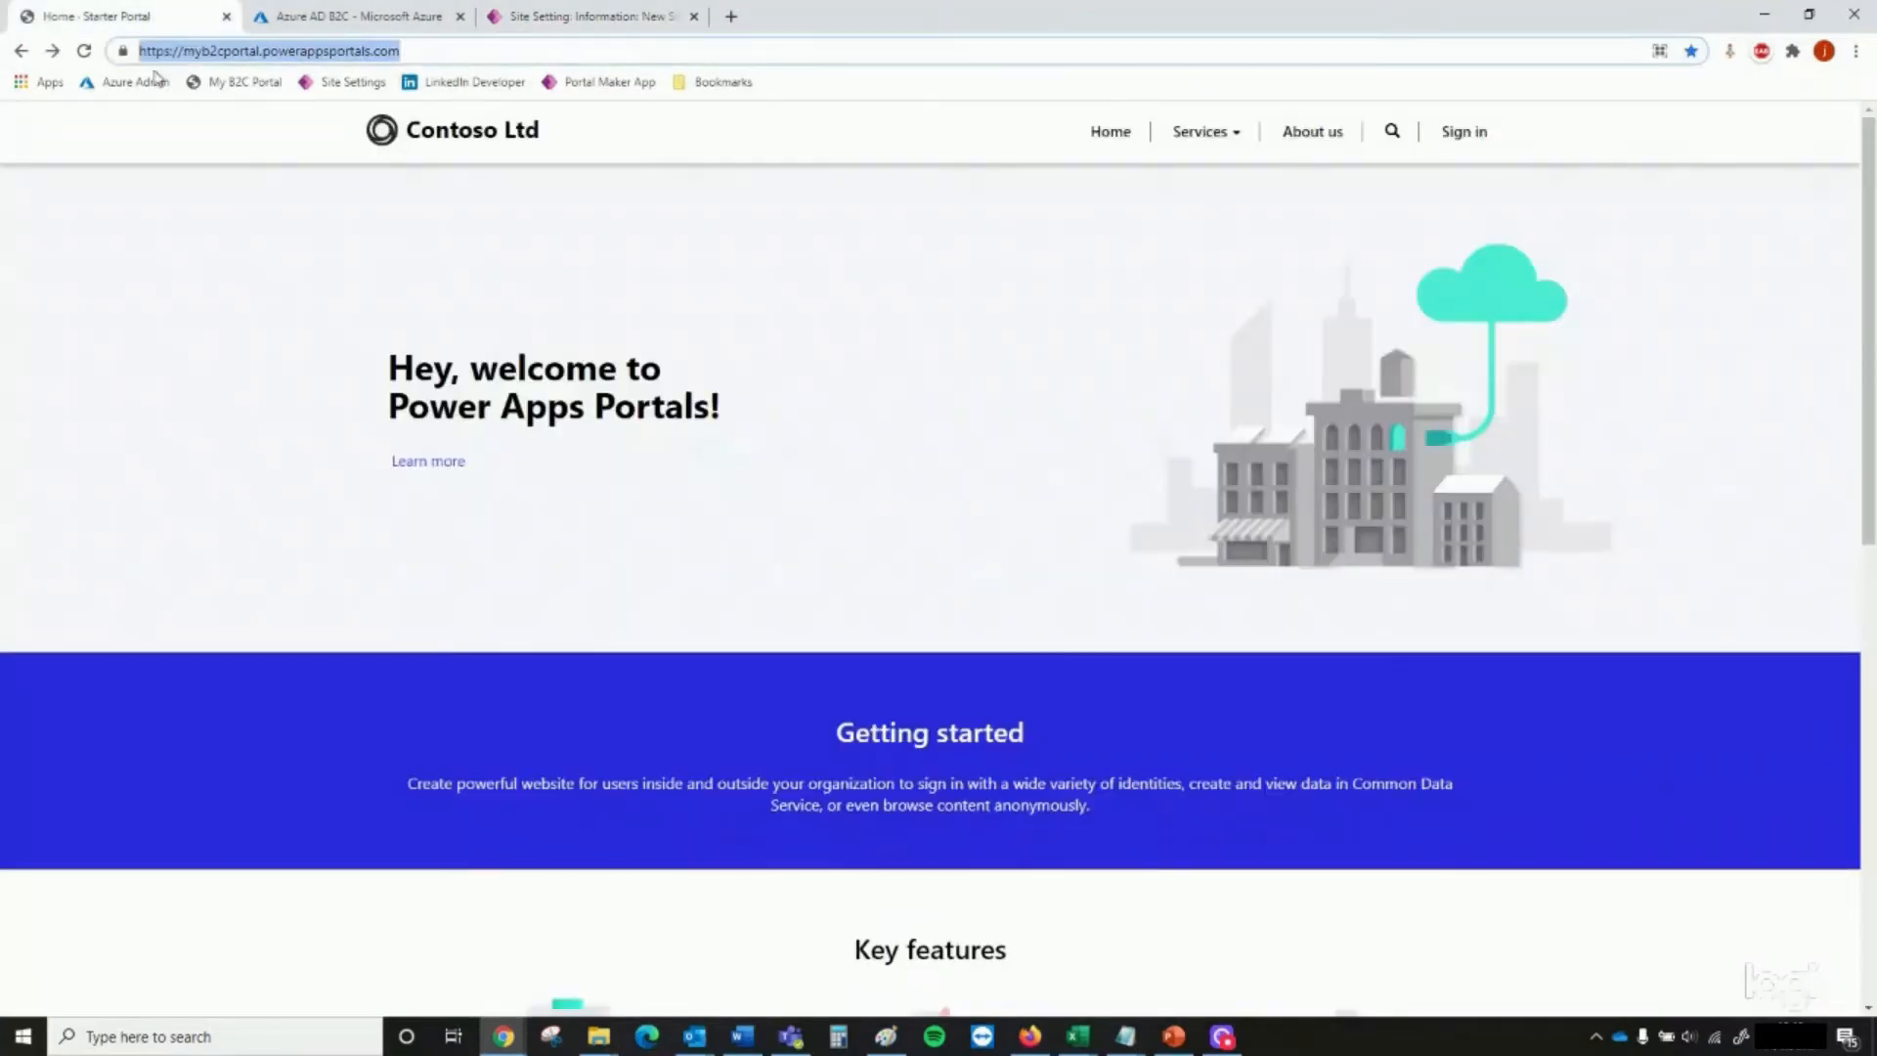
pyautogui.click(661, 16)
pyautogui.hotkey('ctrl', 'v')
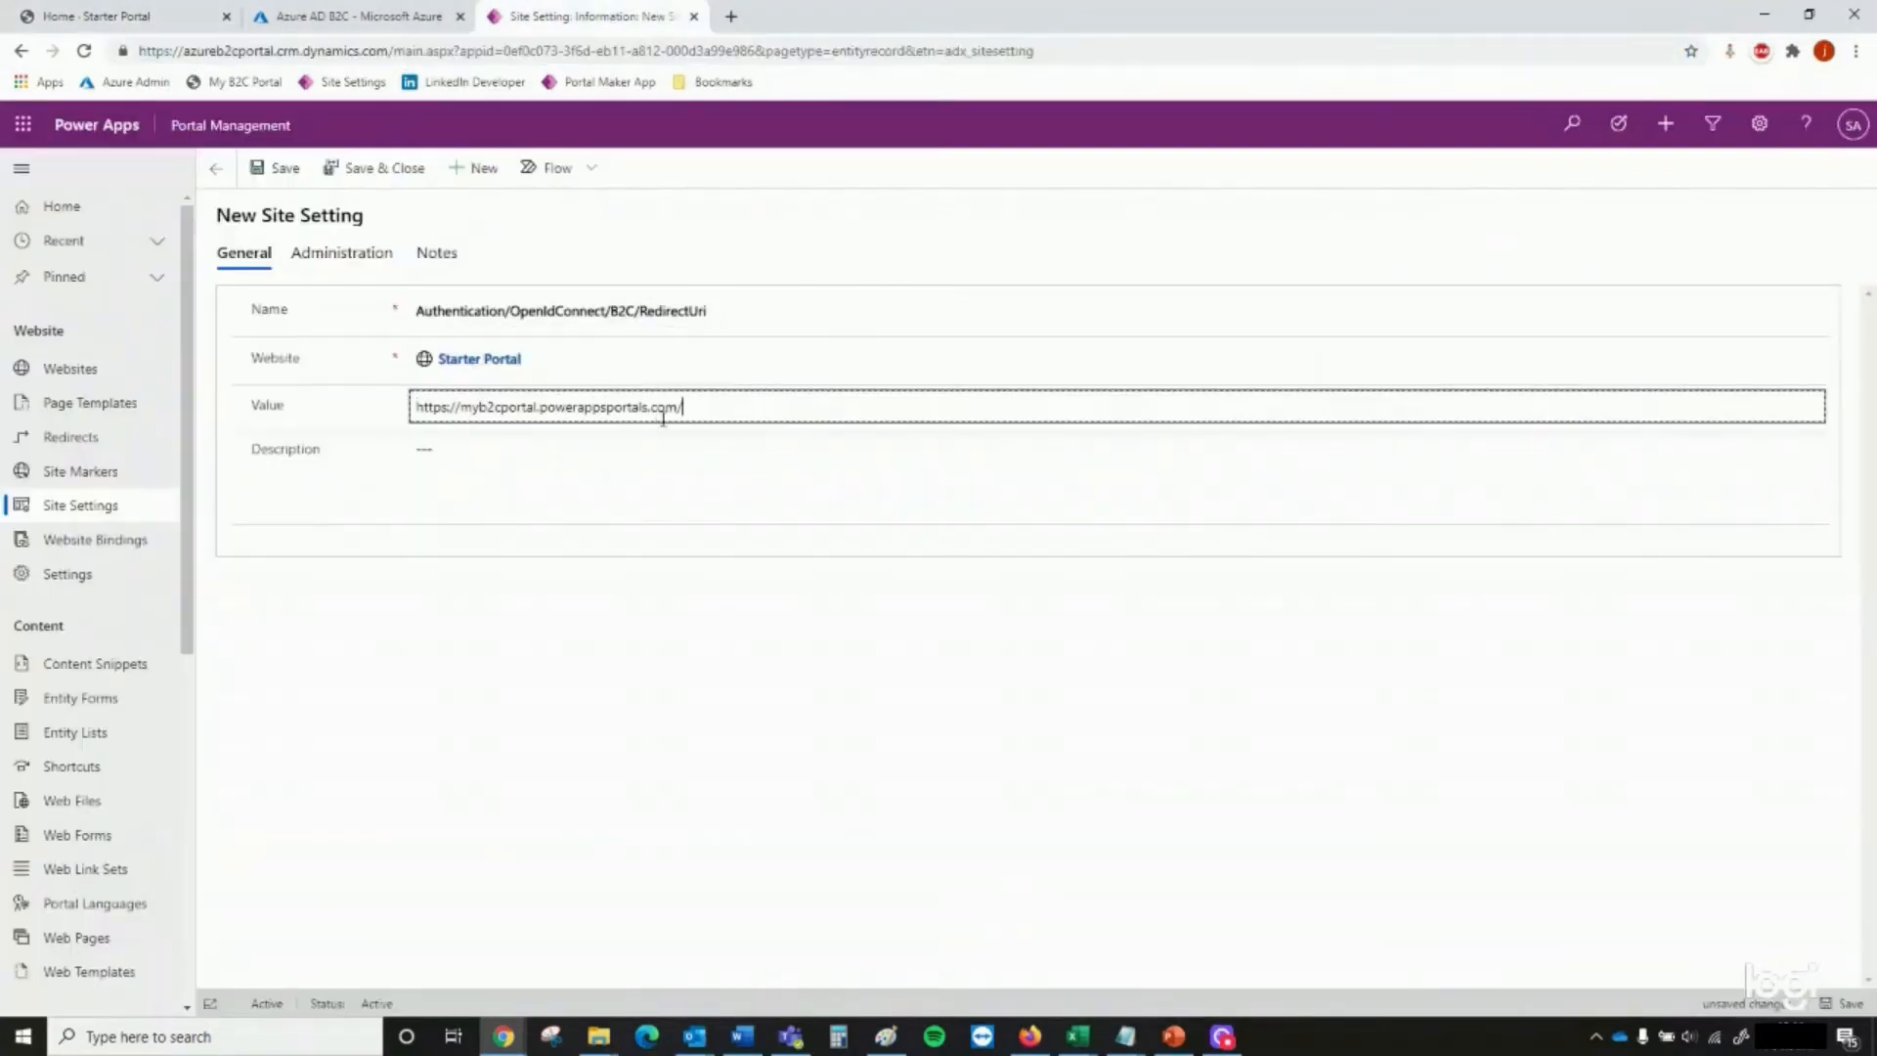
pyautogui.write('signin-B2C')
pyautogui.click(396, 168)
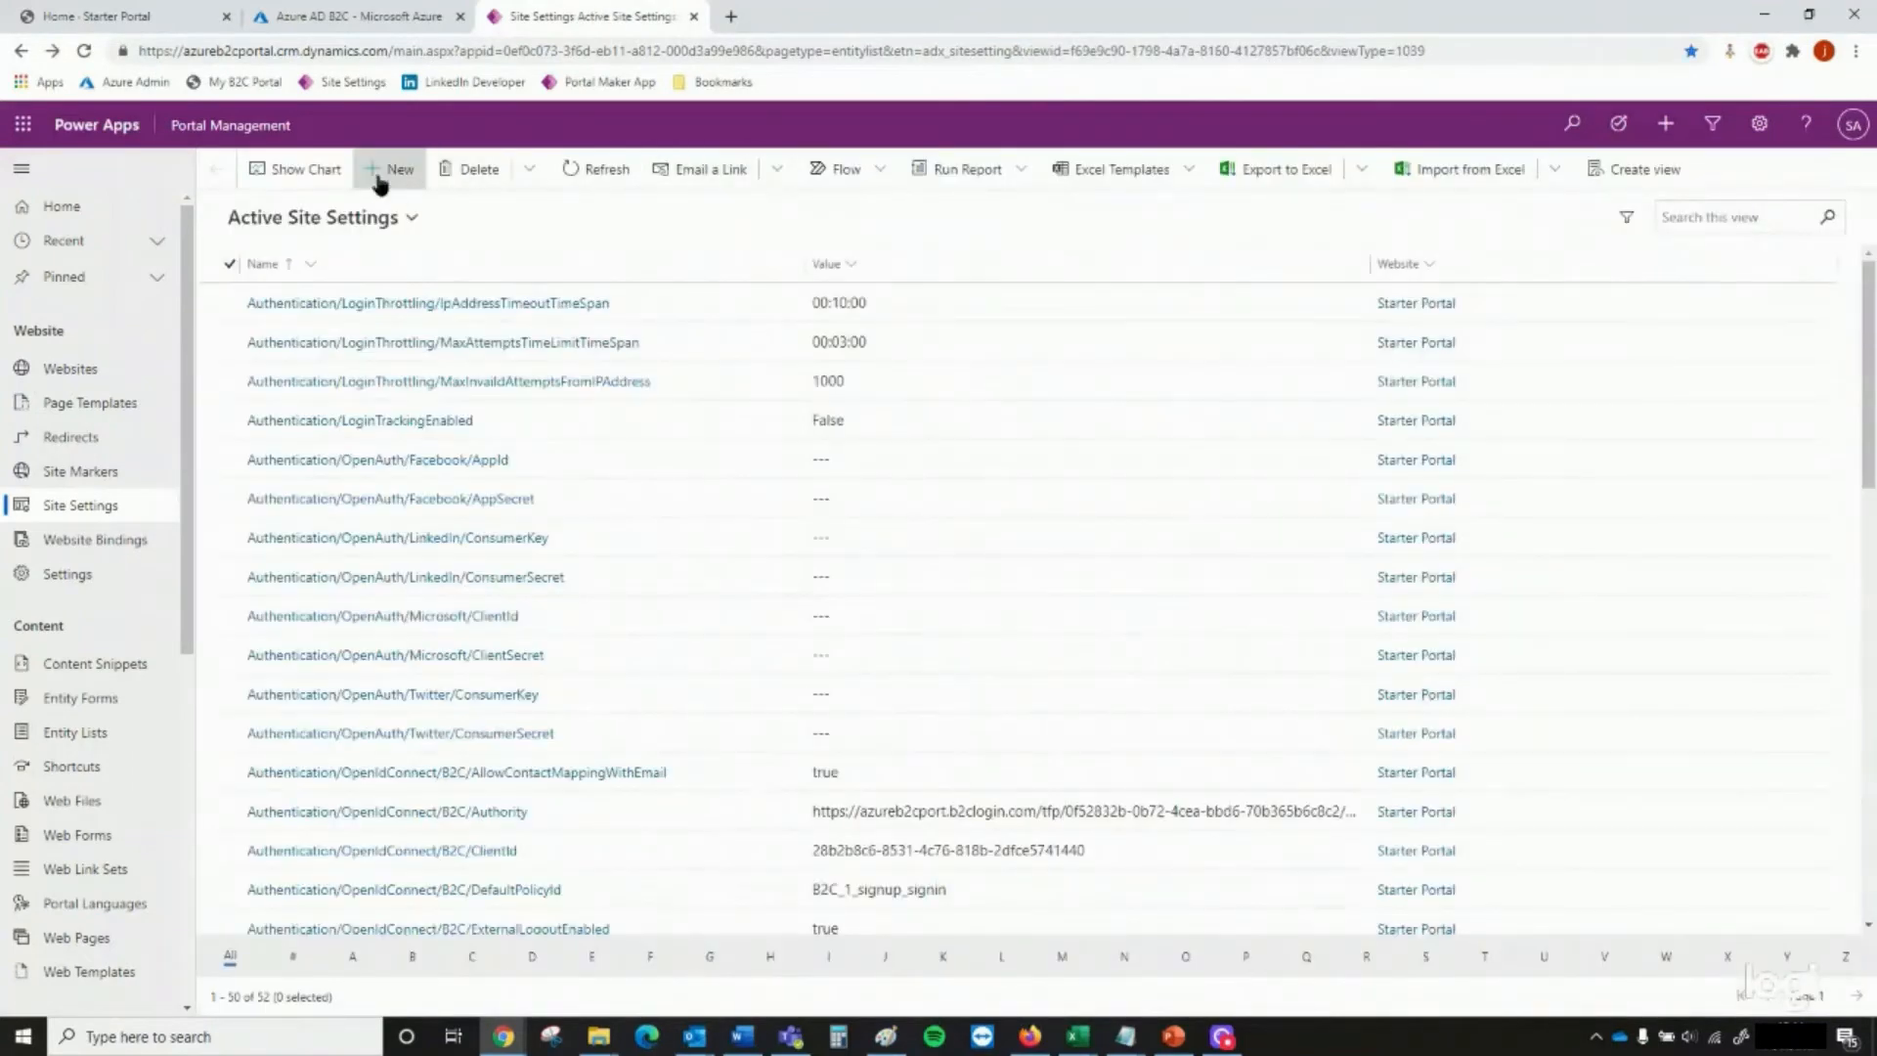
# Start a new site setting named Authentication/OpenIdConnect/B2C/RegistrationClaimsMapping and assign it to the Starter Portal website
pyautogui.click(380, 176)
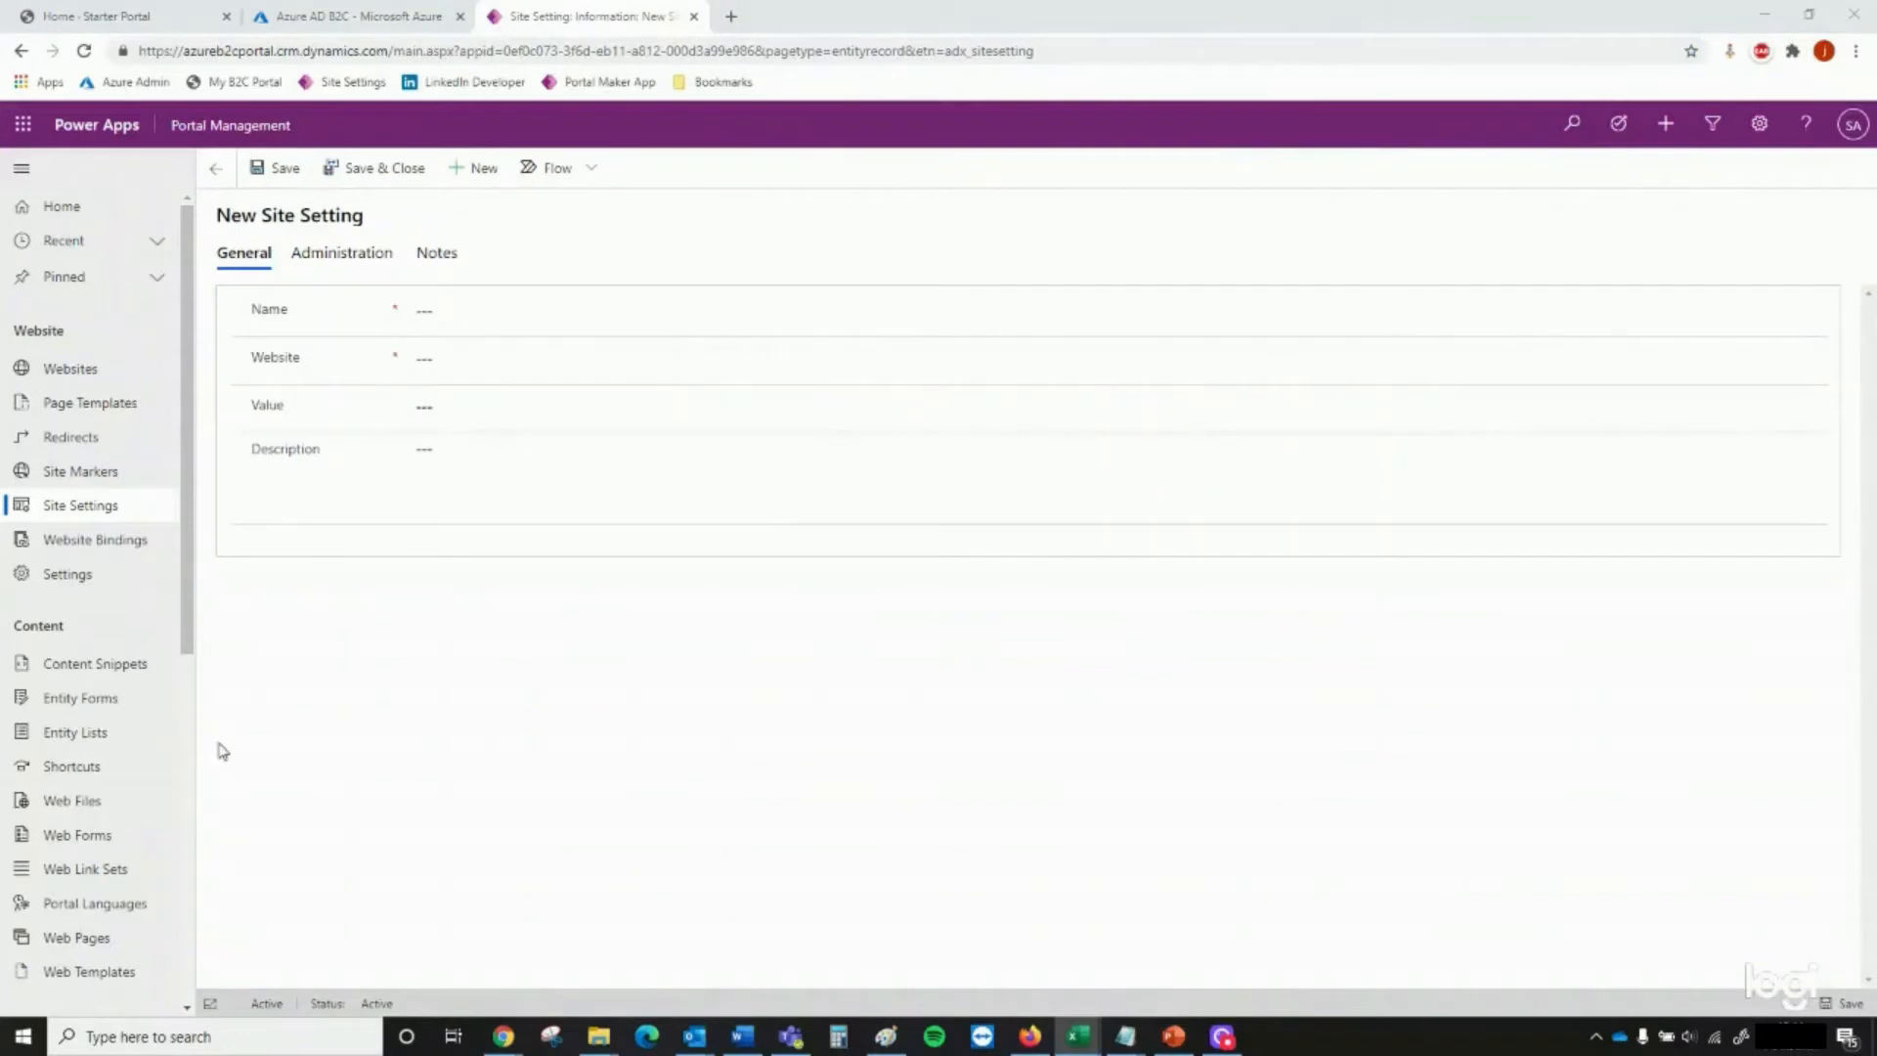
pyautogui.click(577, 305)
pyautogui.write('Authentication/OpenIdConnect/B2C/RegistrationClaimsMapping')
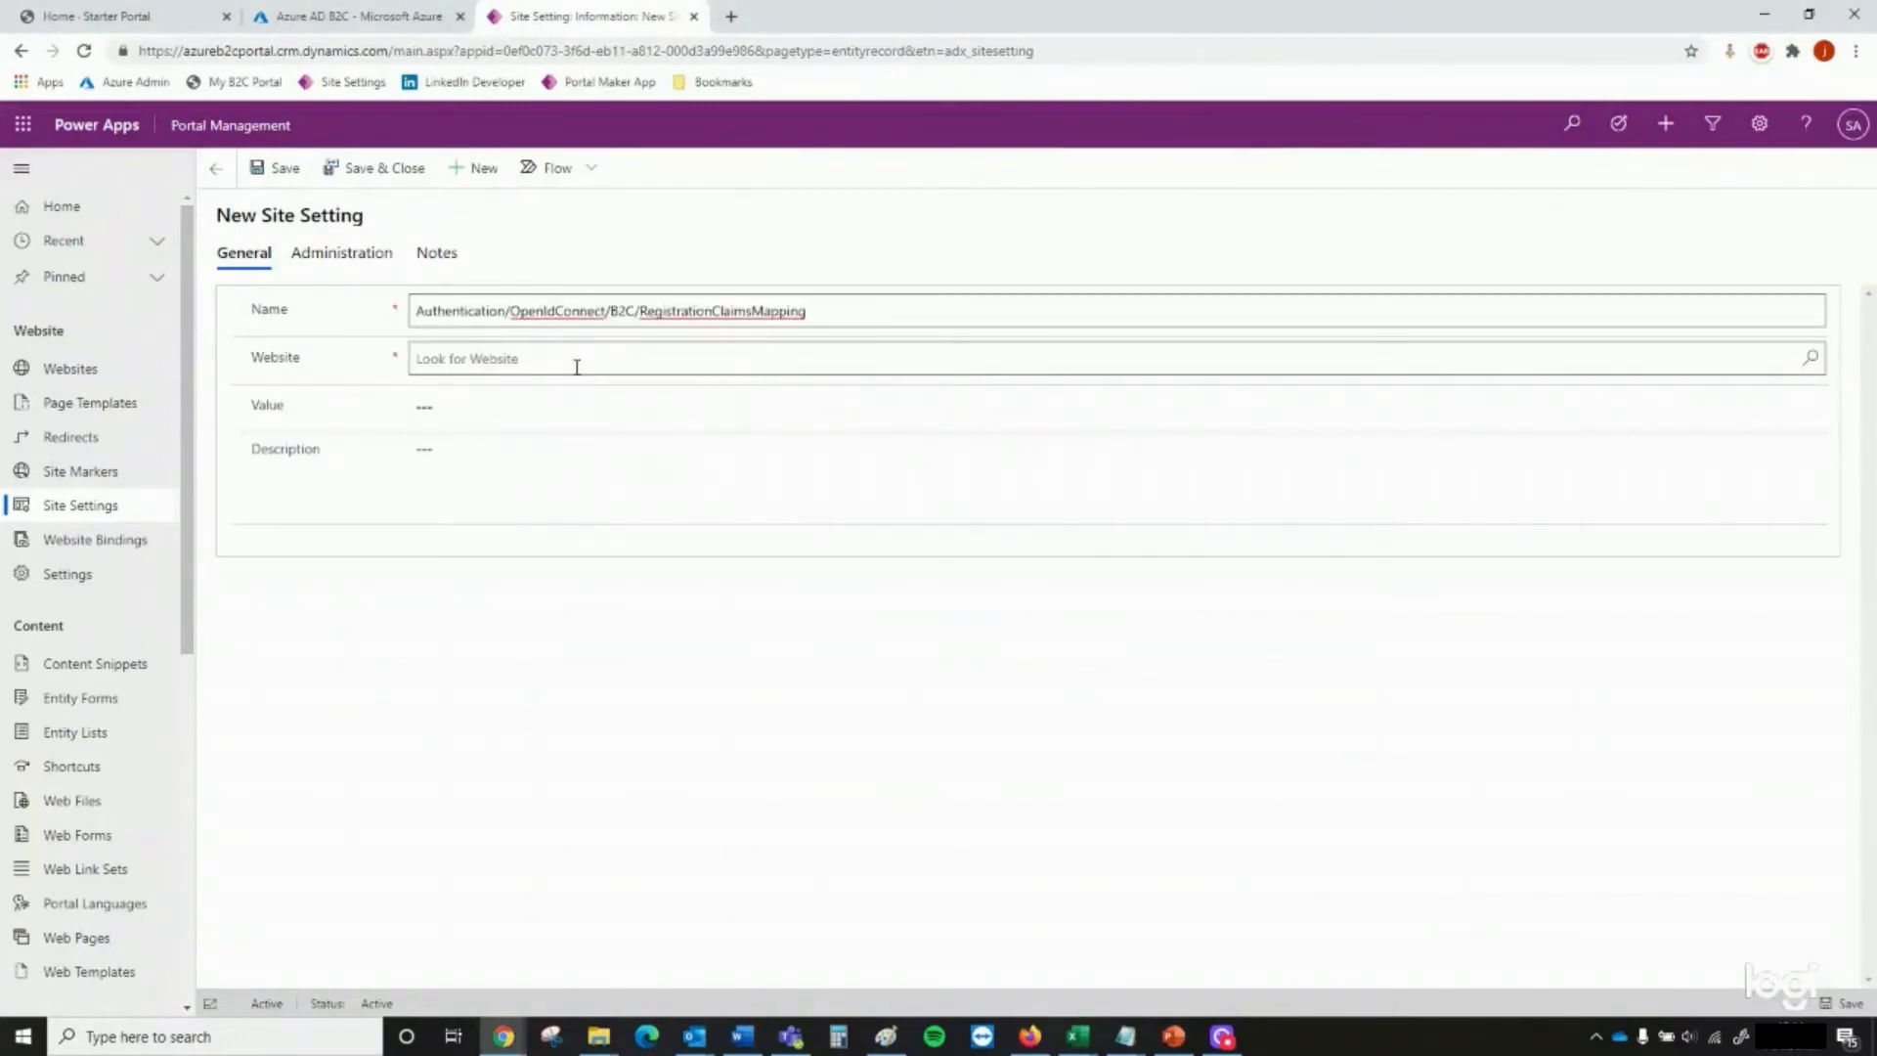
pyautogui.click(577, 366)
pyautogui.click(585, 403)
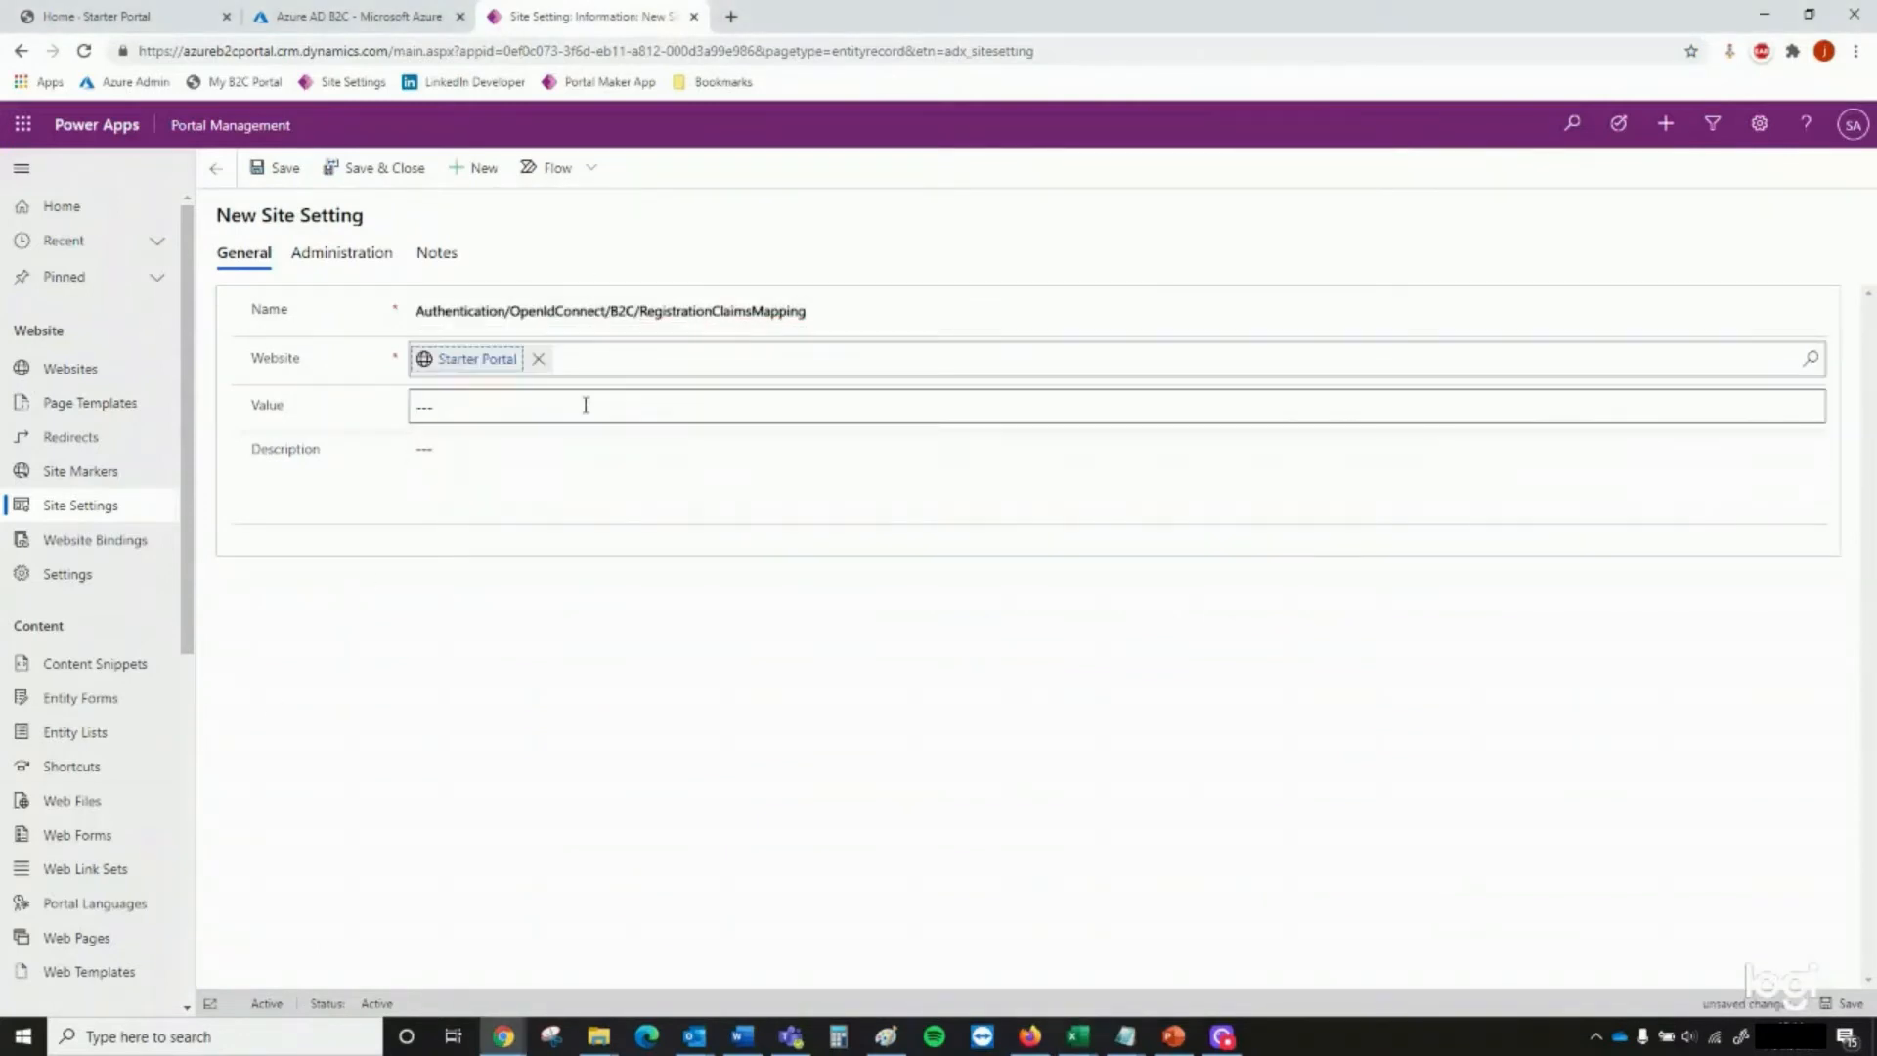
pyautogui.hotkey('alt', 'Tab')
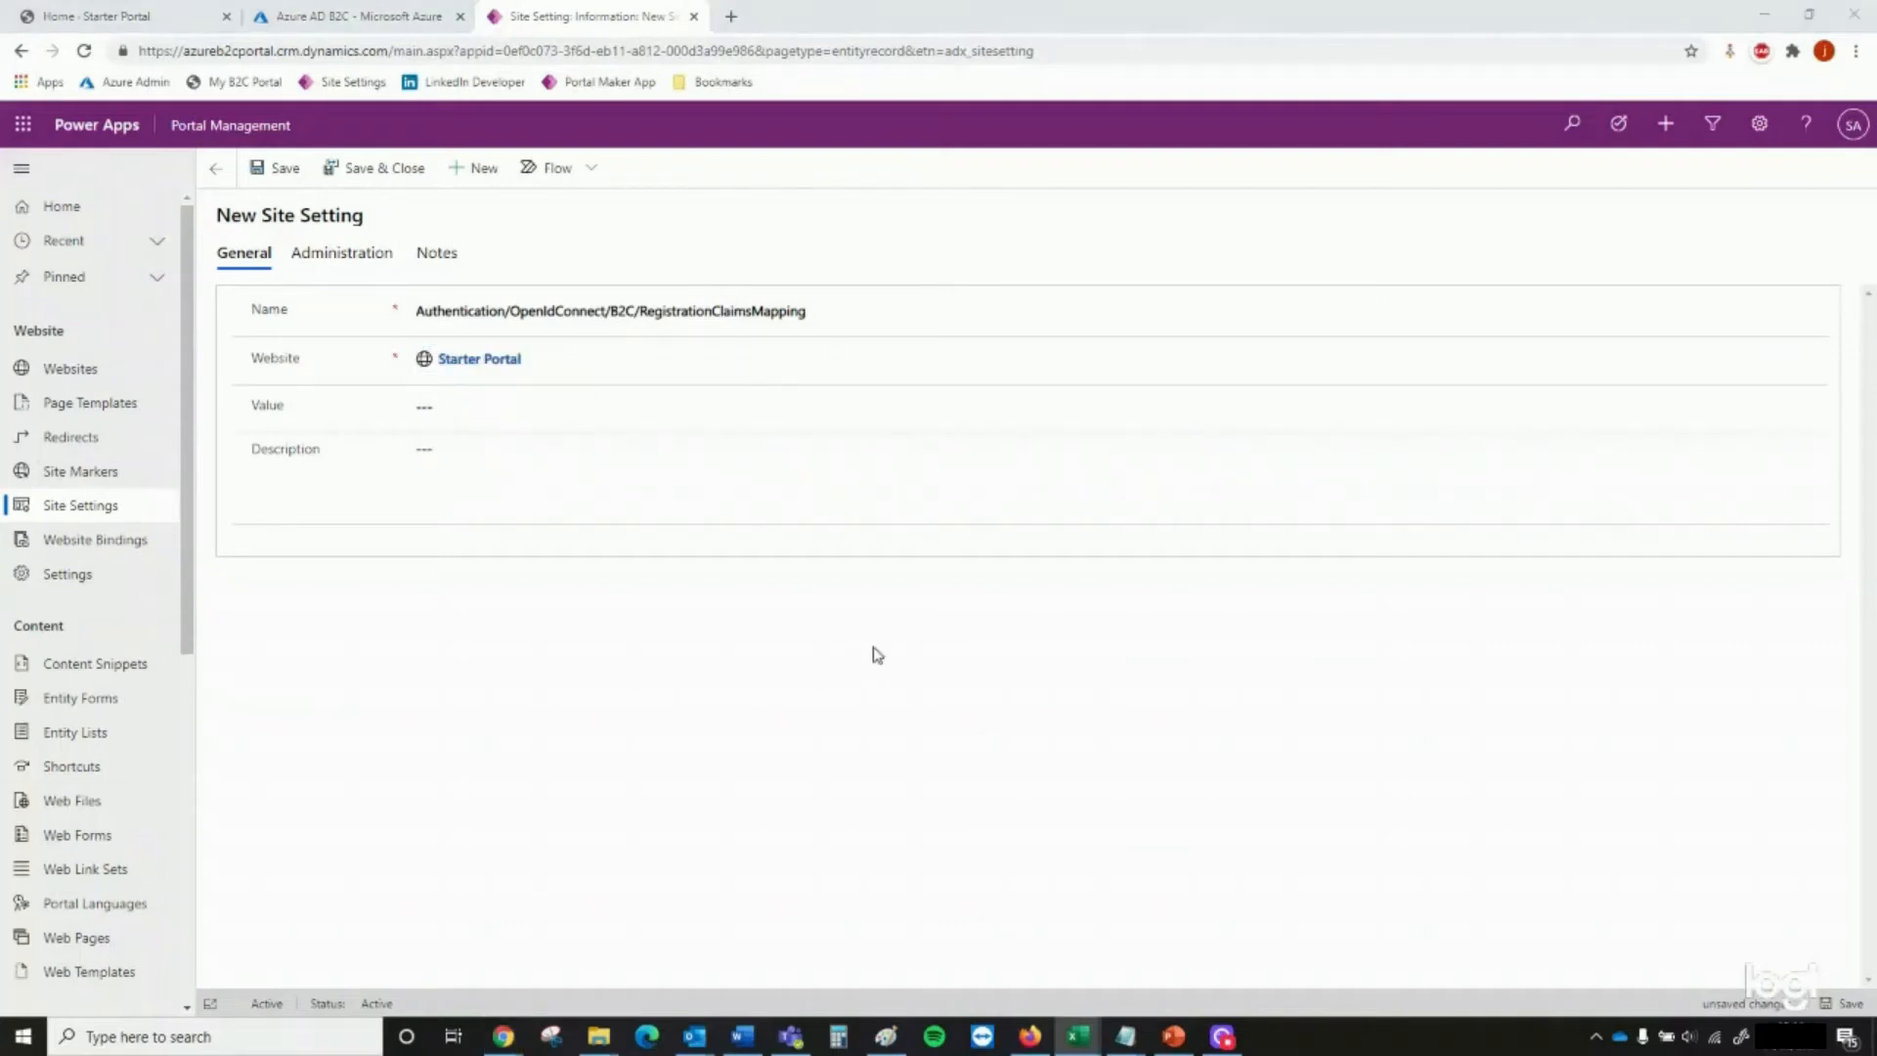
pyautogui.click(711, 411)
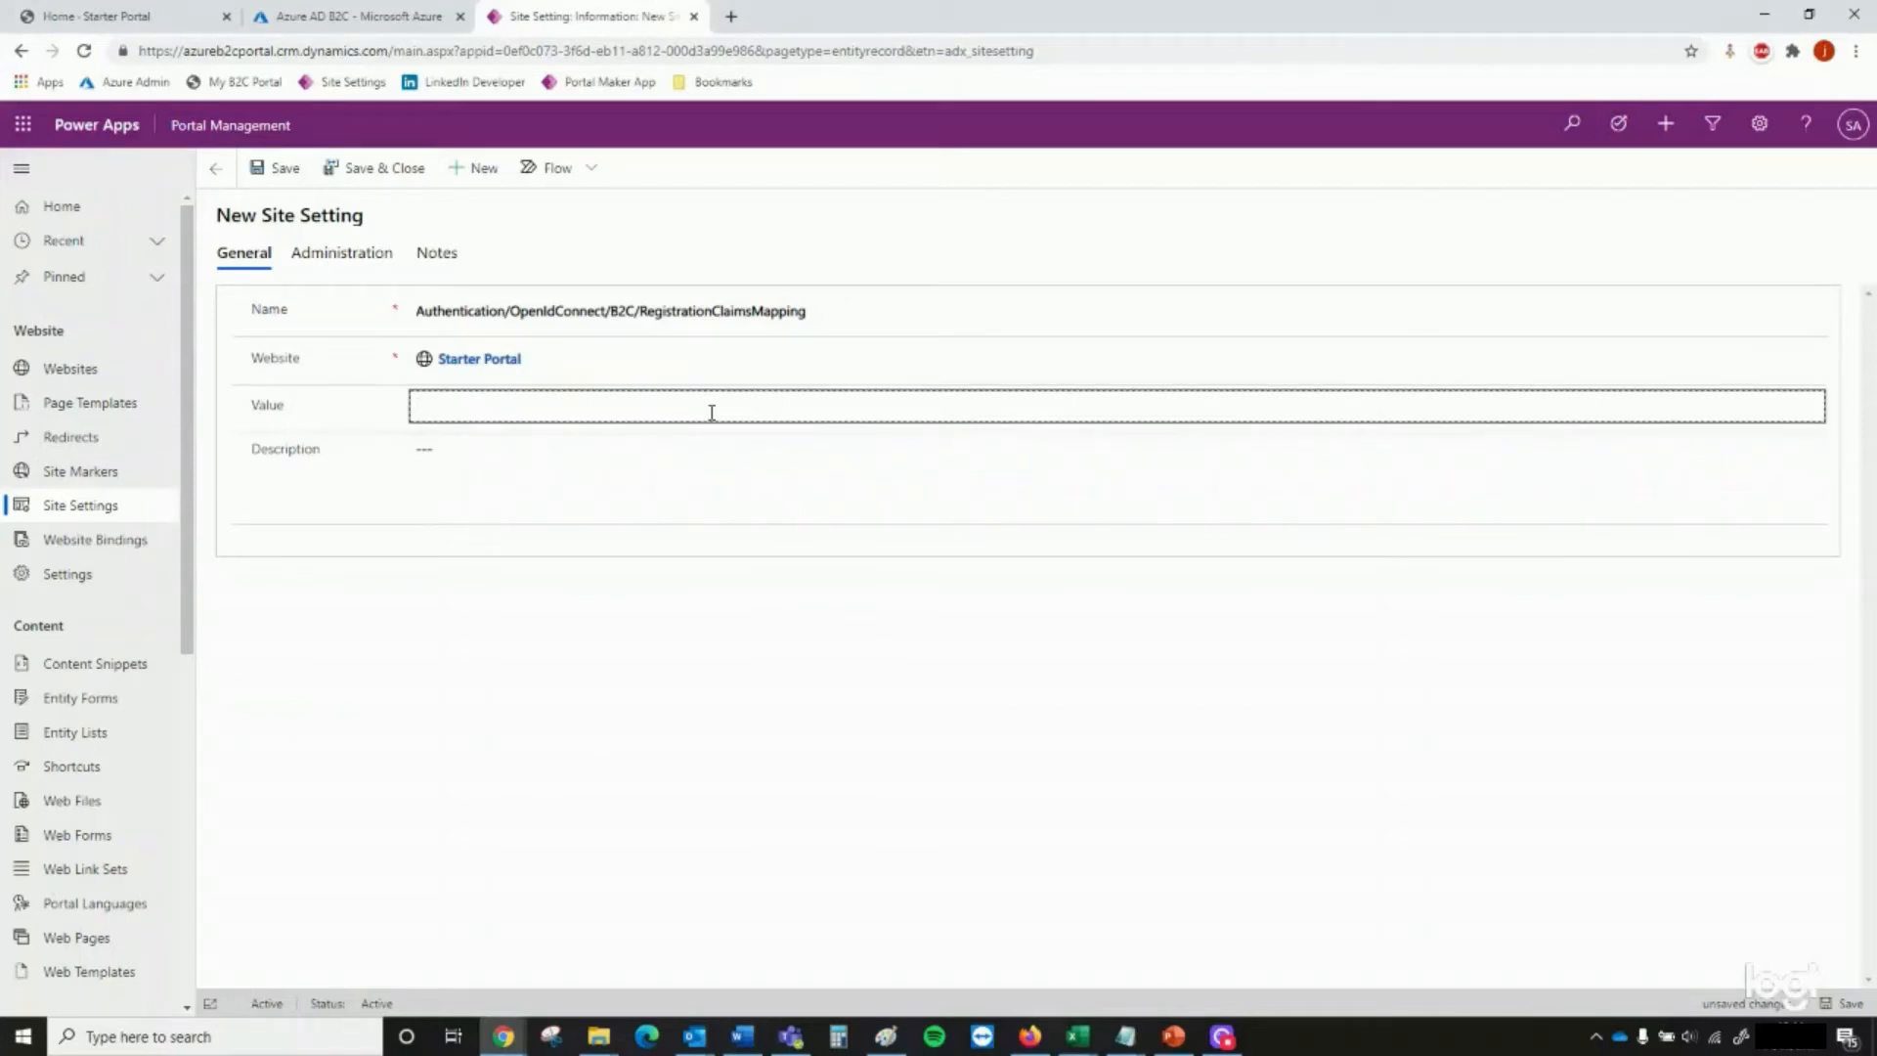
pyautogui.write('emailaddress1=http://schemas.xmlsoap.org/ws/2005/05/identity/claims/emailaddress,firstname=https://schemas.xmlsoap.org/ws/2005/05/identity/claims/givenname,lastname=https://schemas.xmlsoap.org/ws/2005/05/identity/claims/surname')
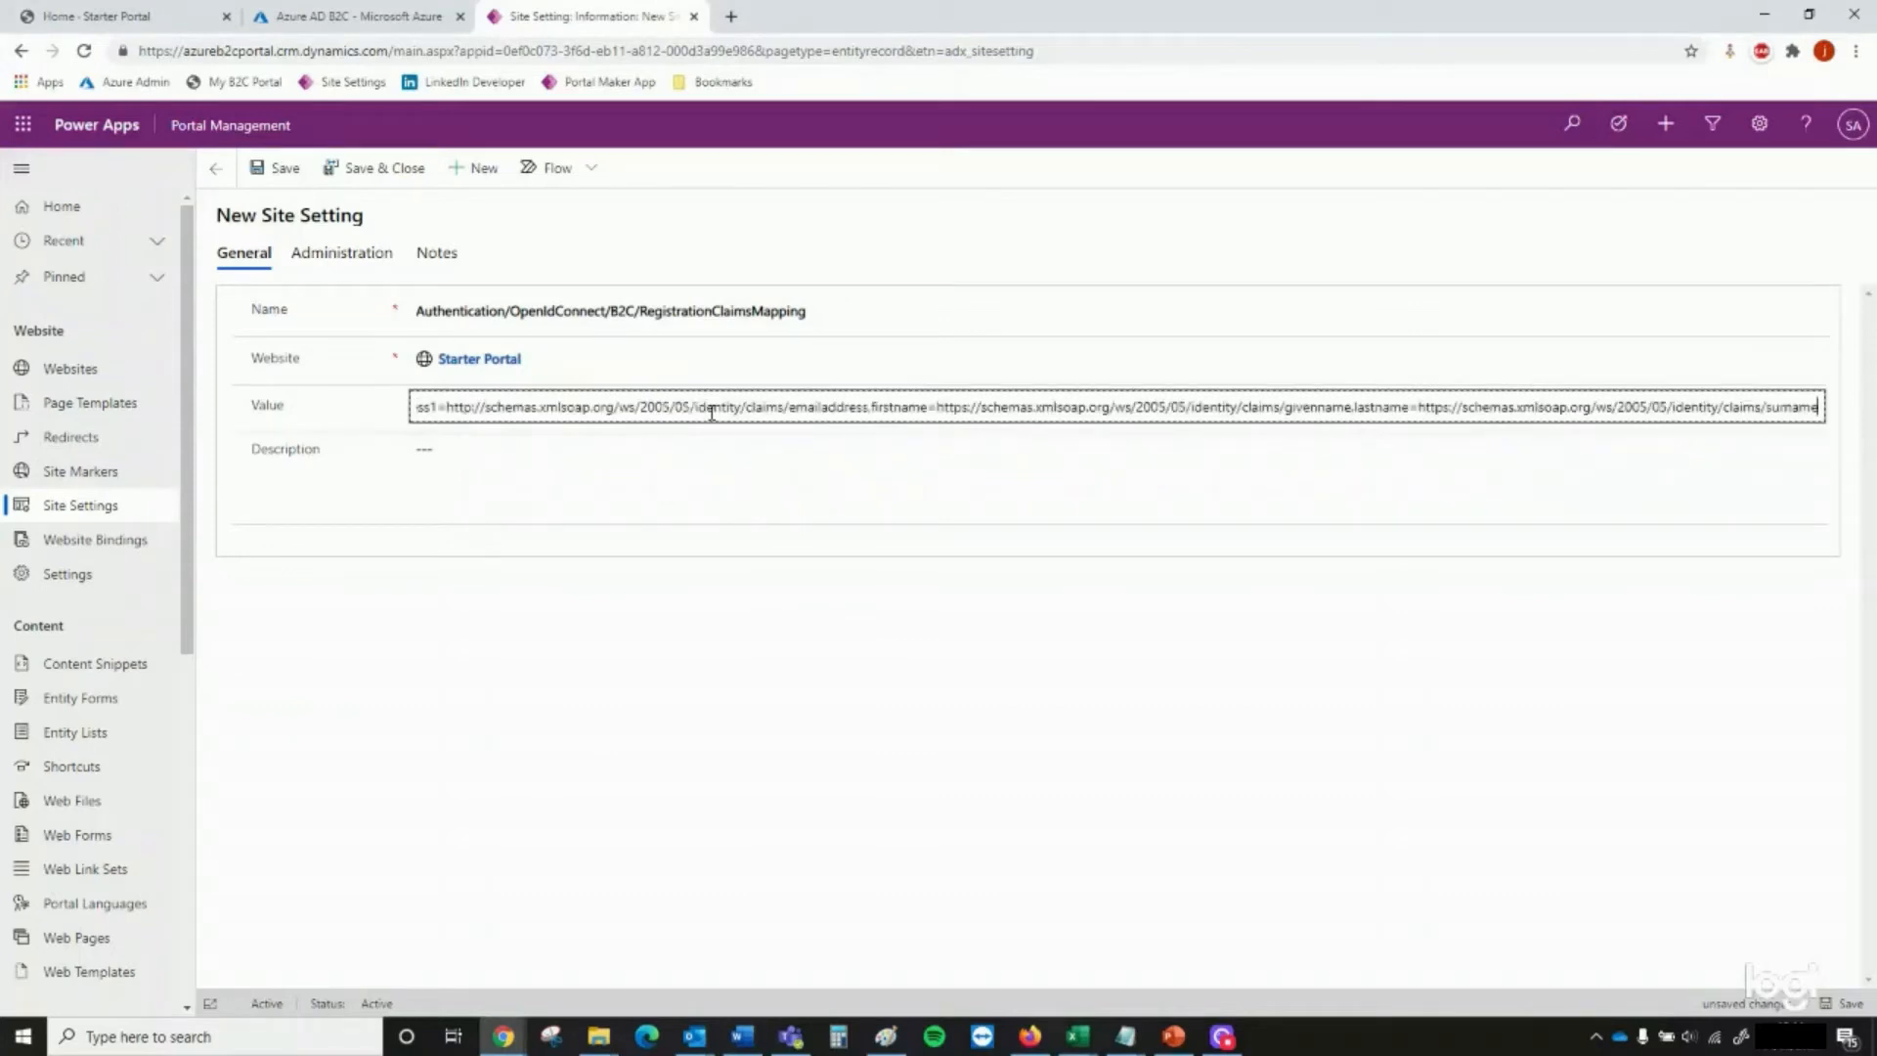
pyautogui.doubleClick(436, 405)
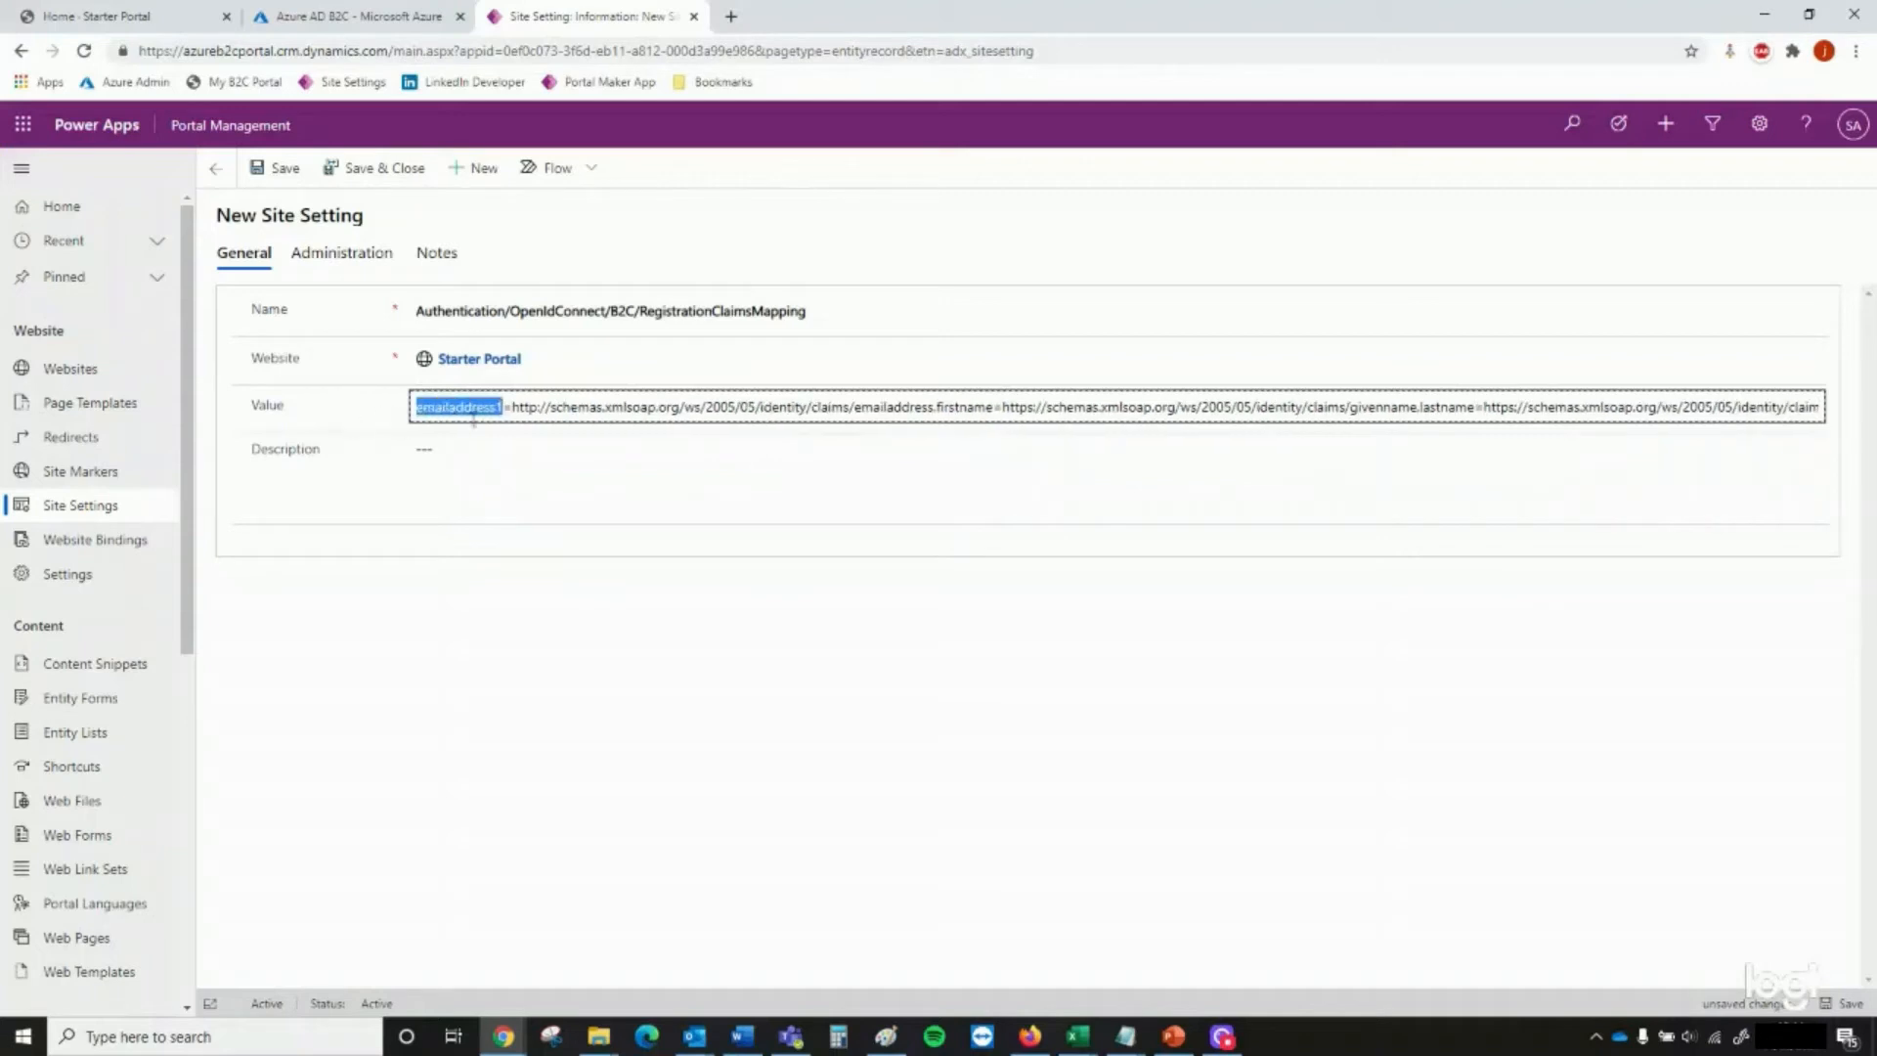
pyautogui.click(938, 410)
pyautogui.moveTo(936, 409); pyautogui.dragTo(1422, 407)
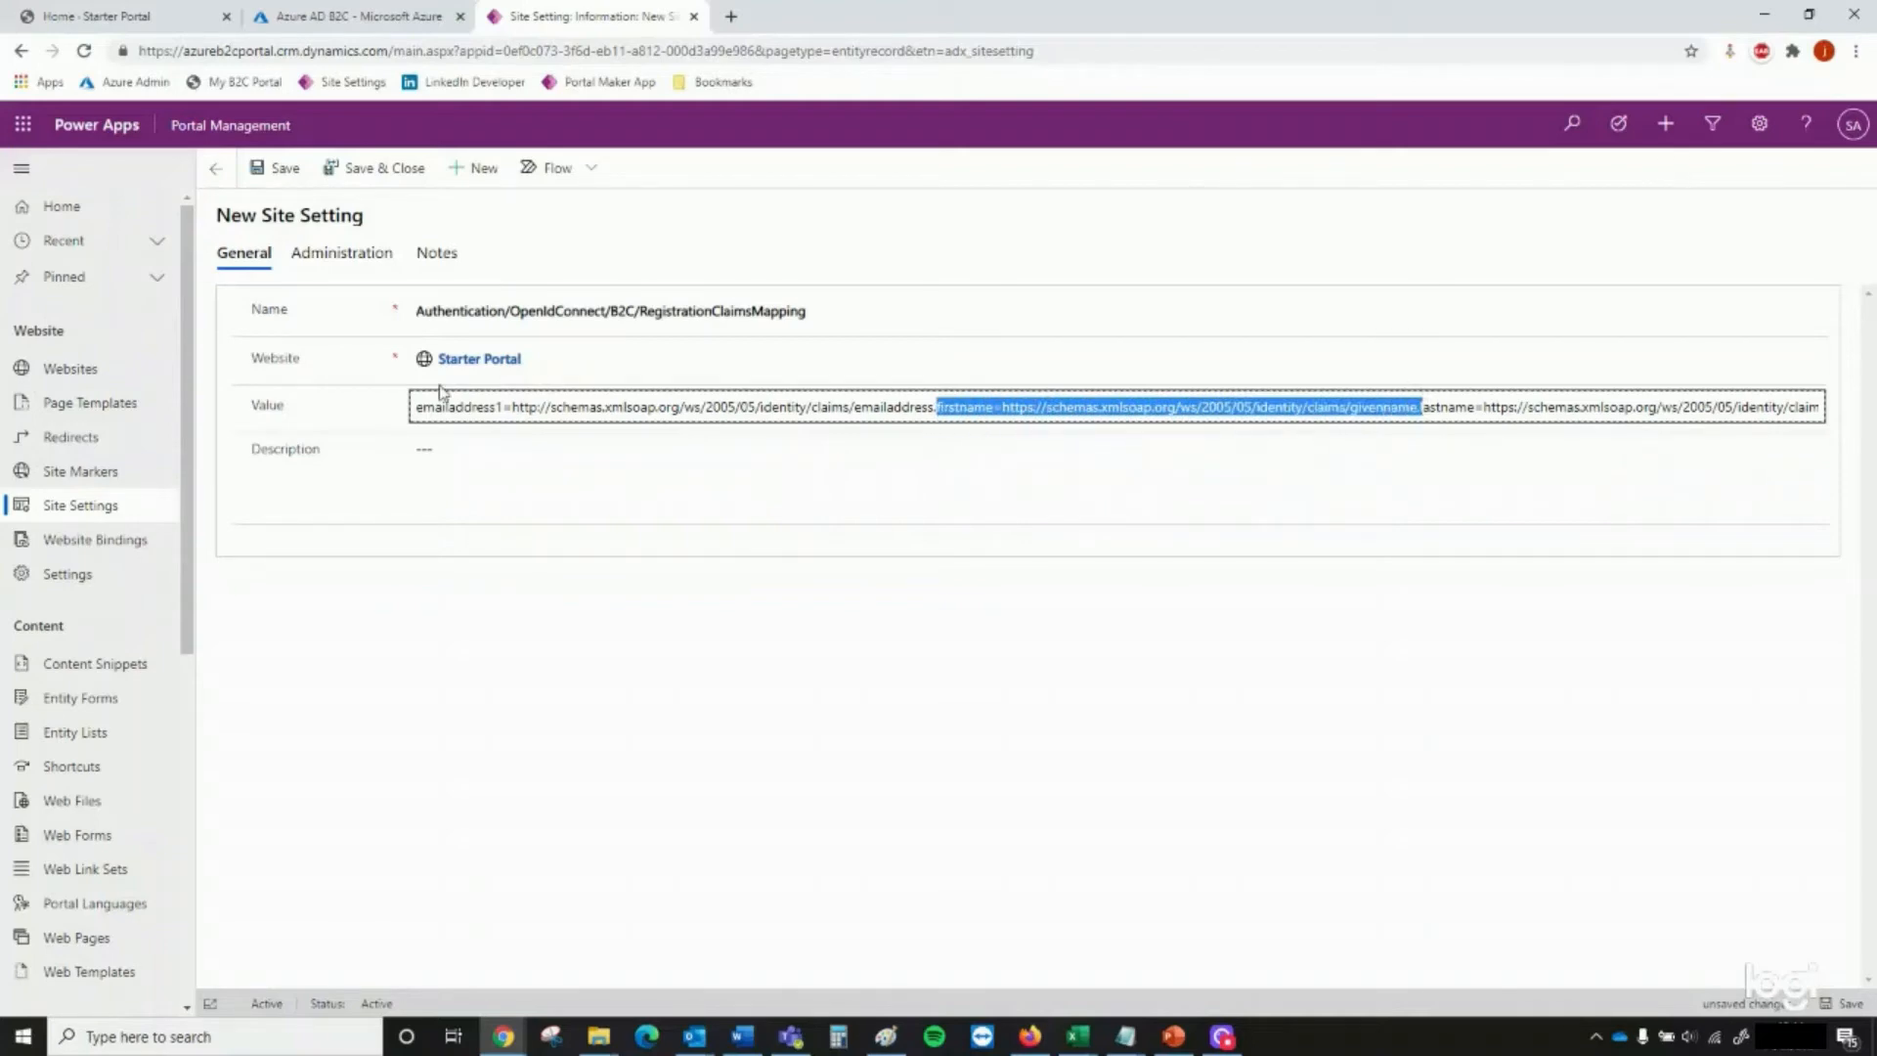
pyautogui.click(446, 488)
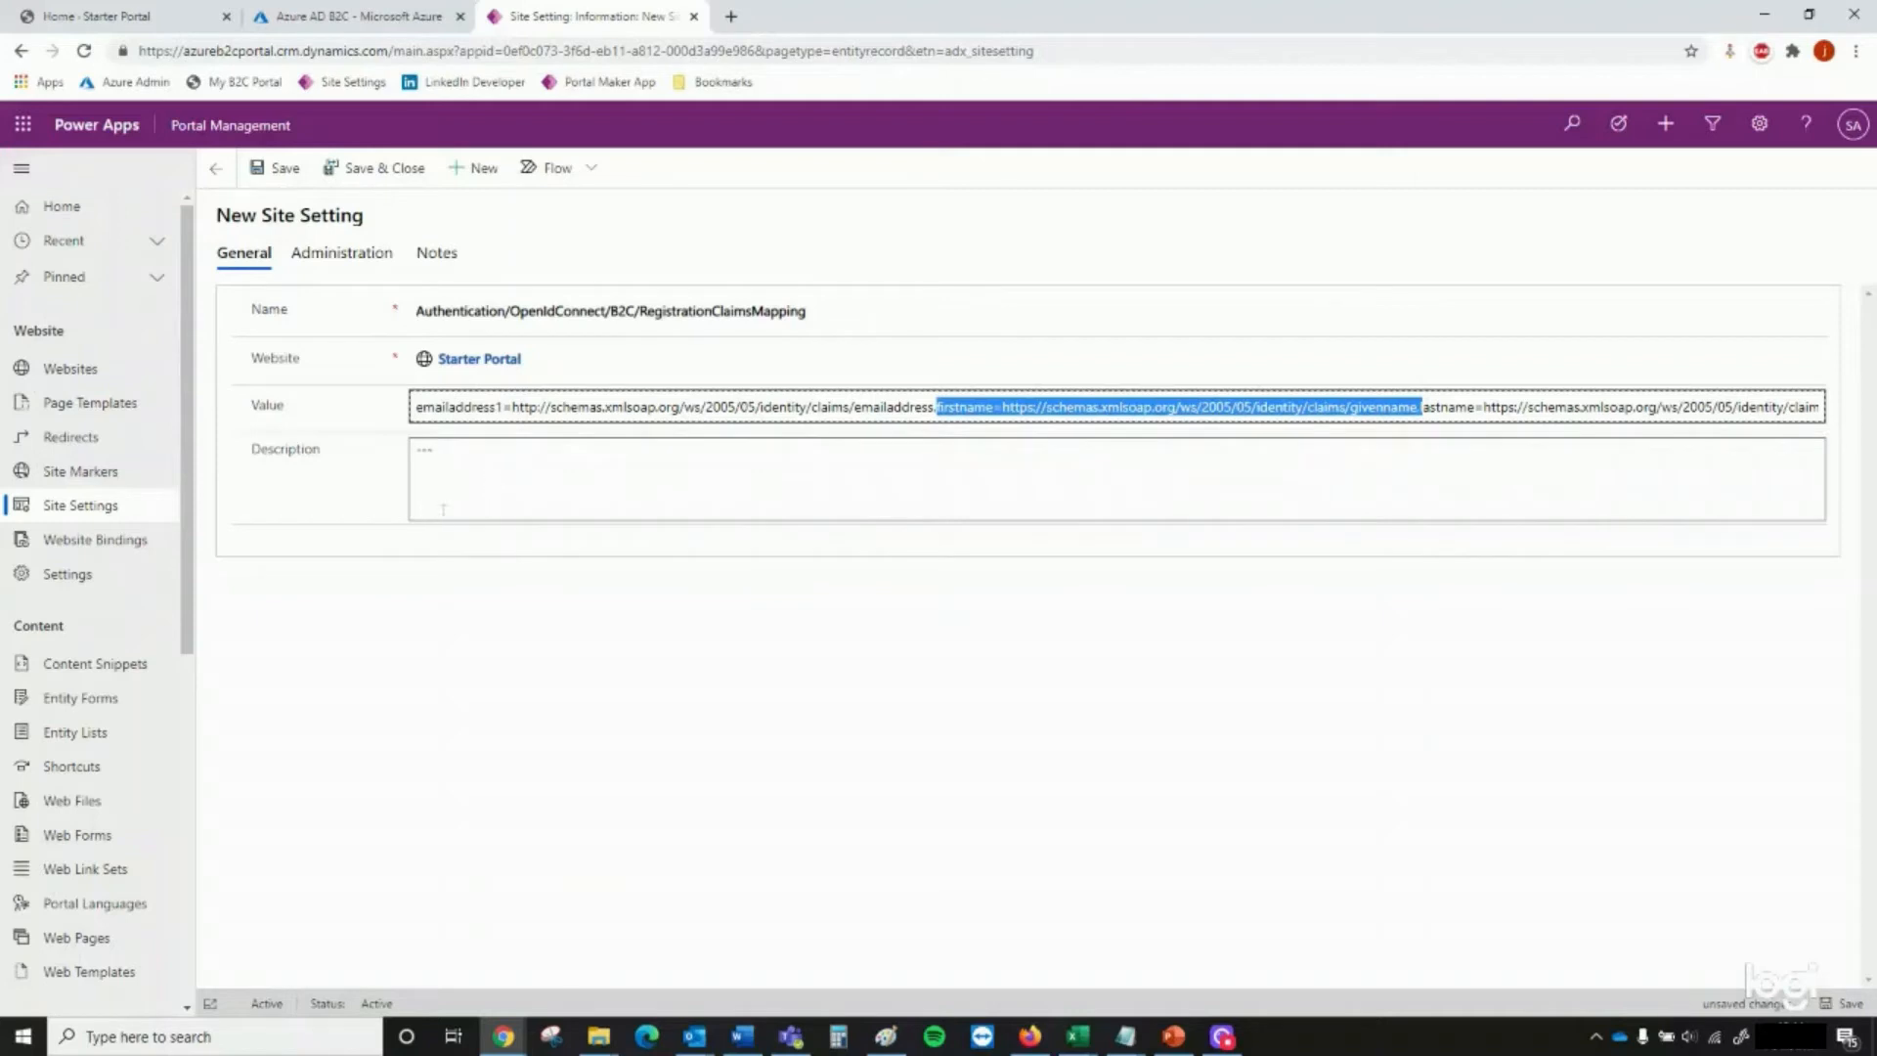
pyautogui.hotkey('alt', 'Tab')
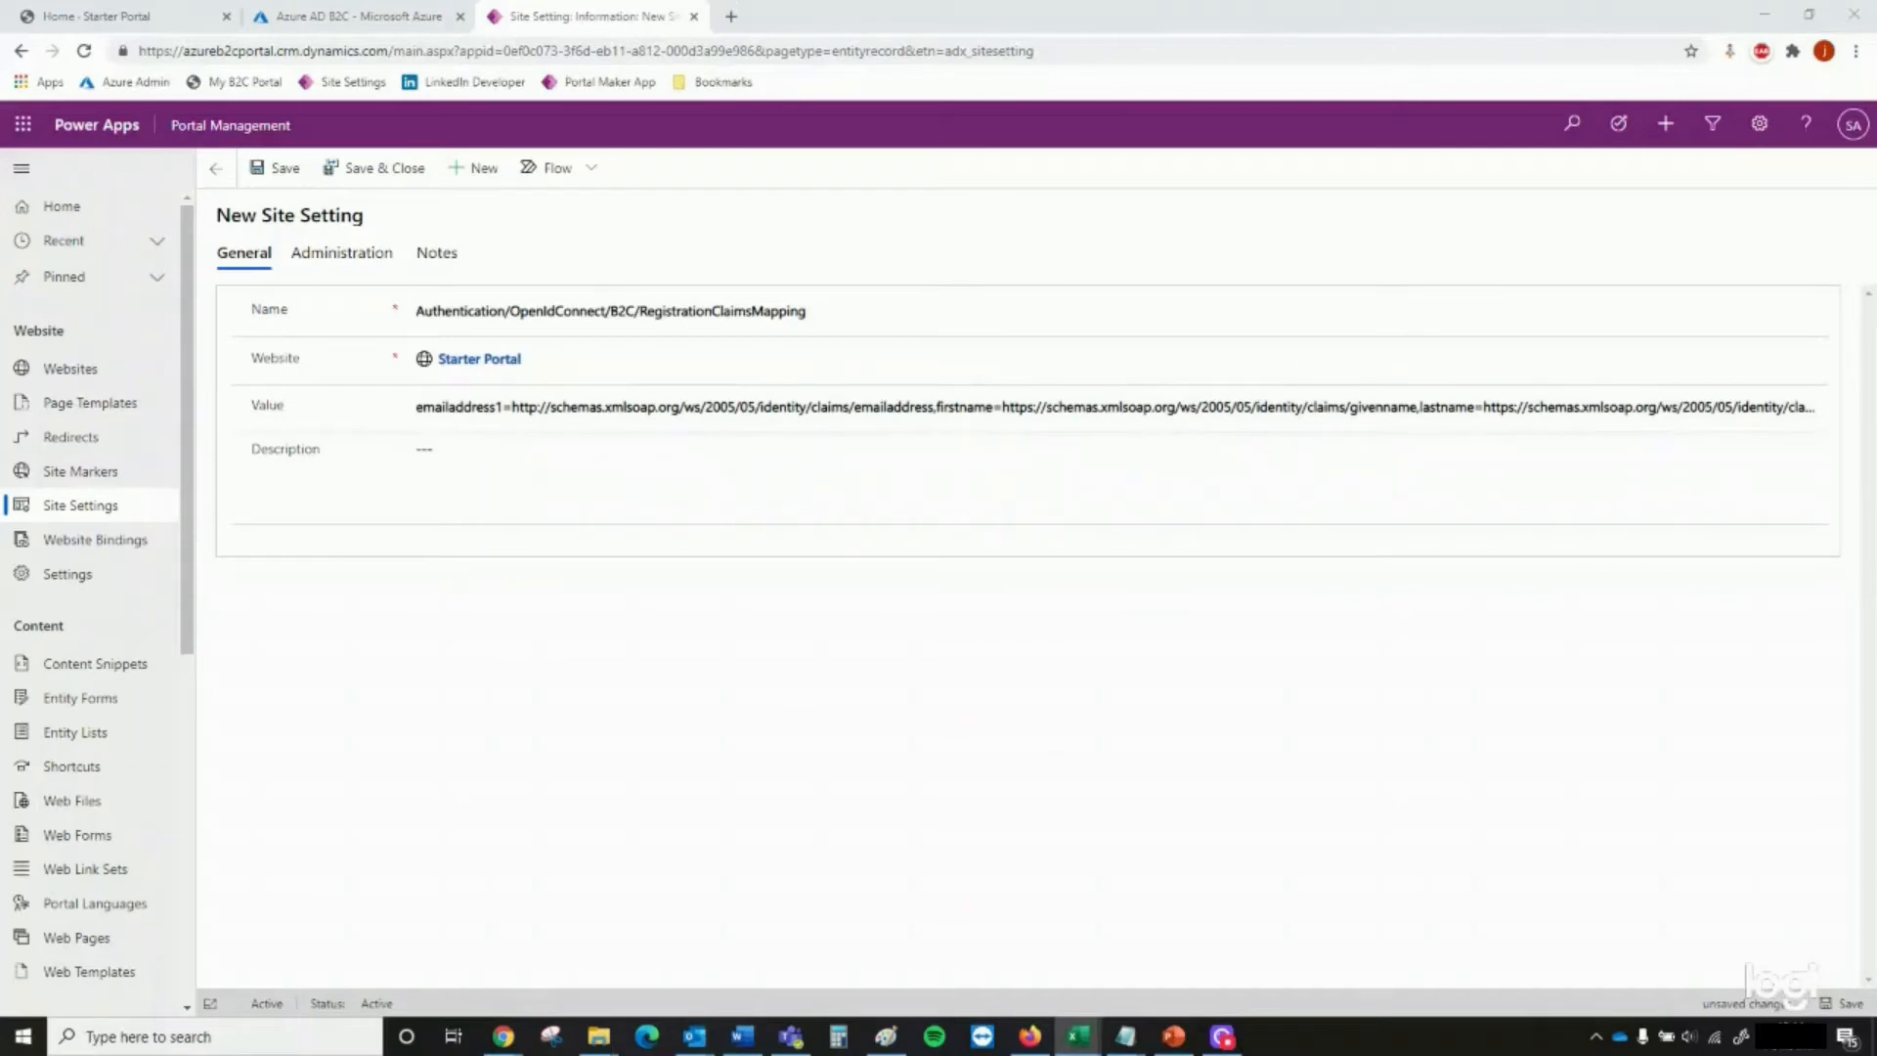
pyautogui.click(387, 176)
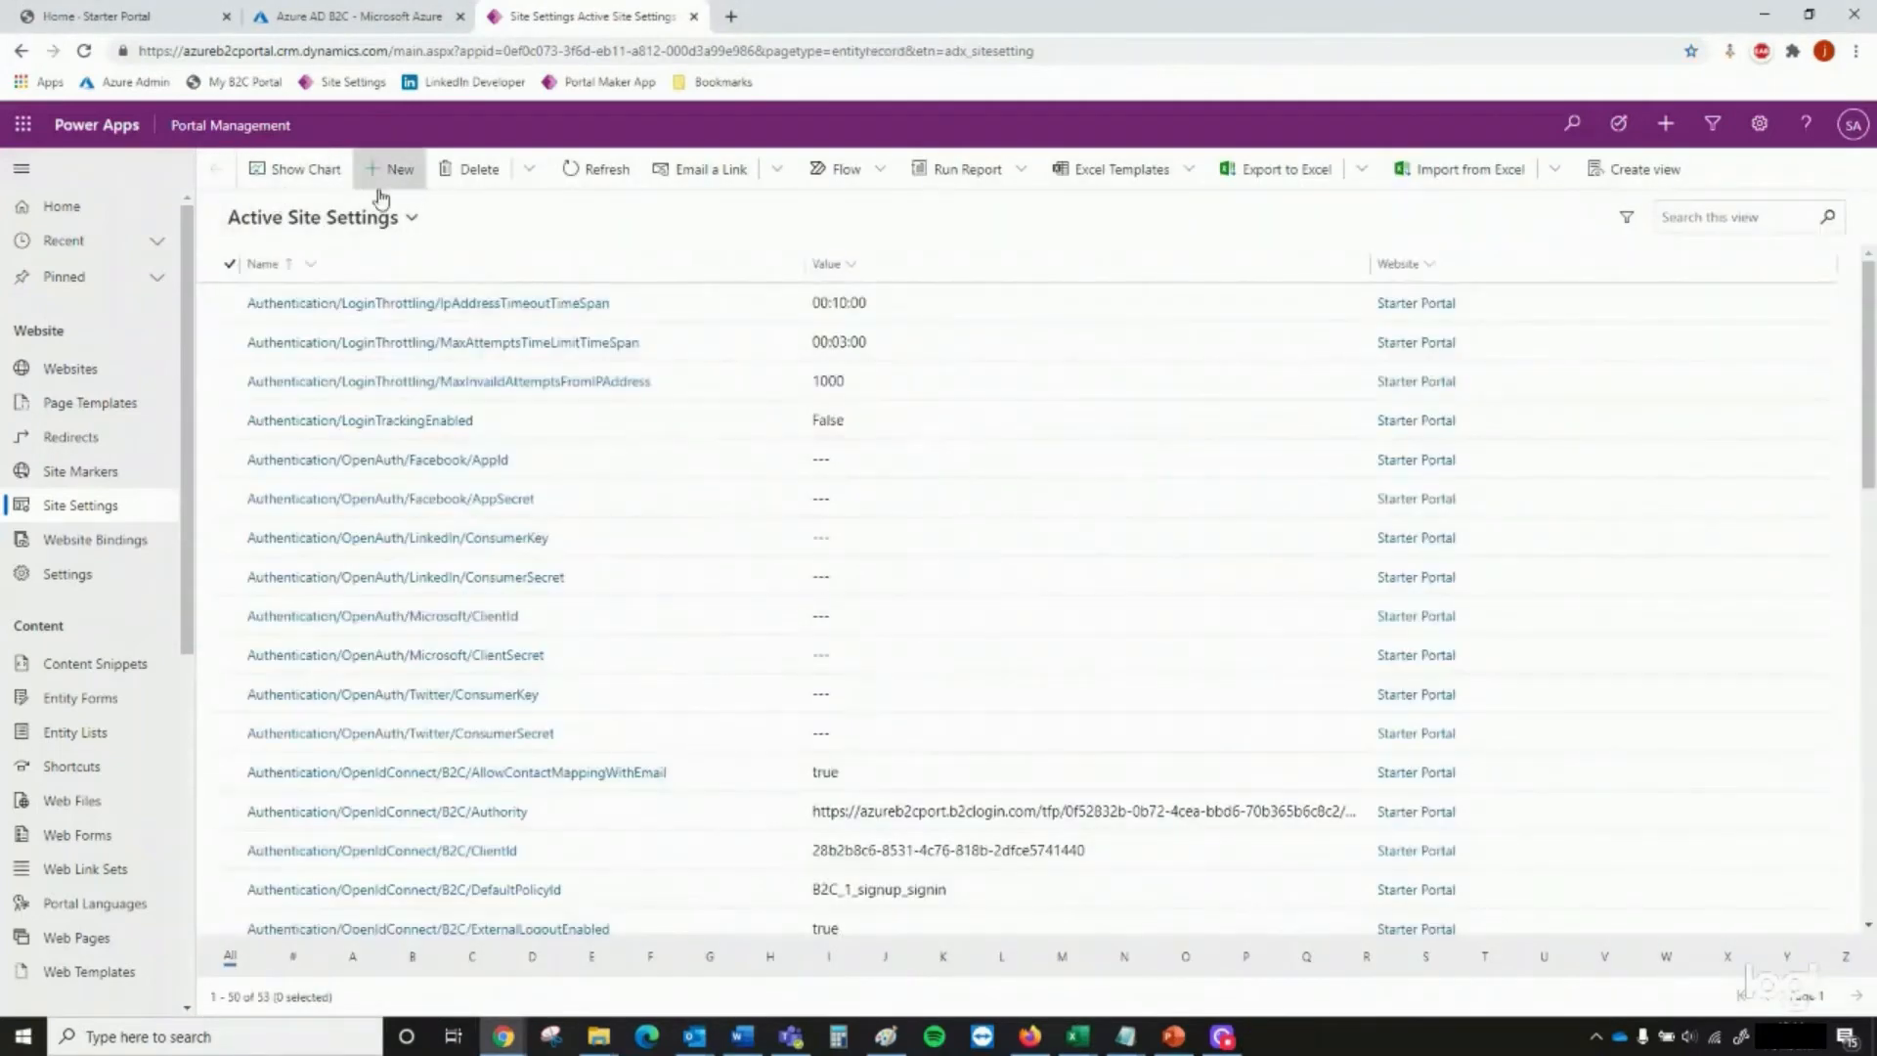
# Create and save the site setting Authentication/OpenIdConnect/B2C/ValidIssuers for Starter Portal, using the b2clogin.com issuer URL of the b2c_1_signup_signin flow as its value
pyautogui.click(390, 167)
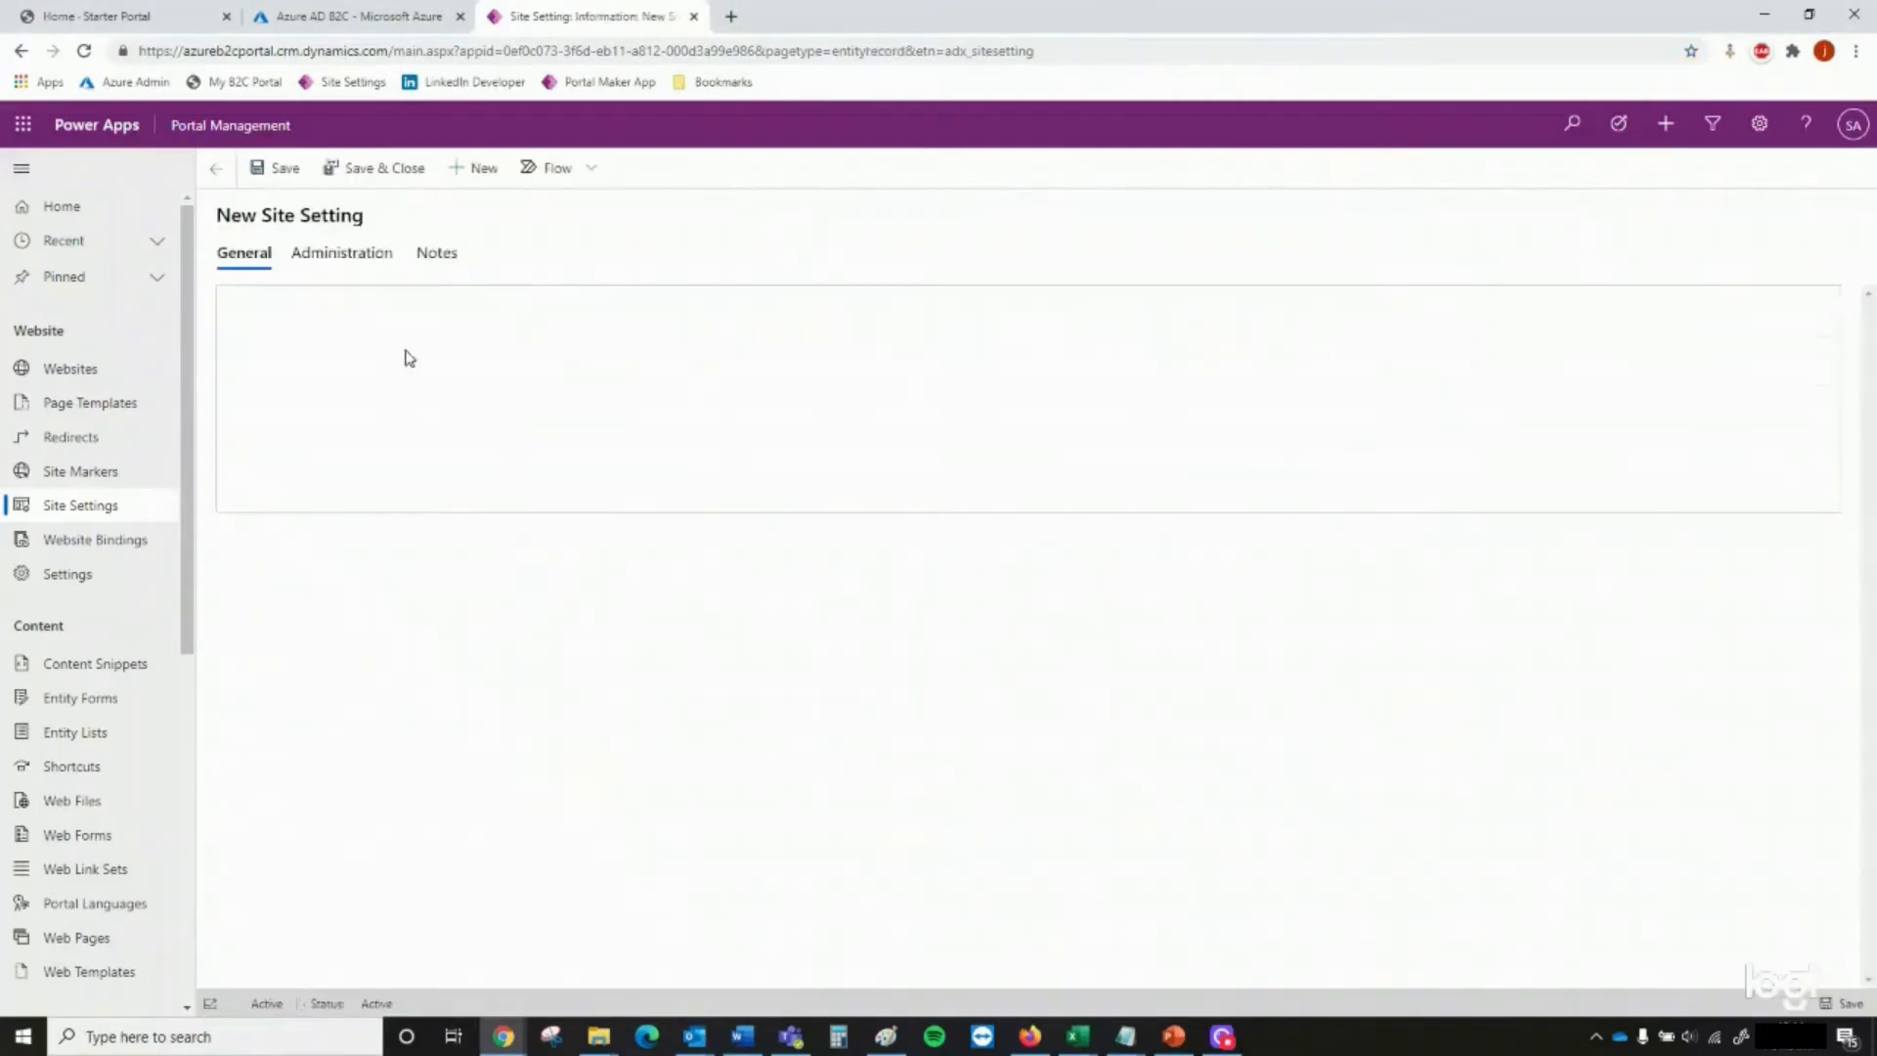
pyautogui.click(470, 311)
pyautogui.write('Authentication/OpenIdConnect/B2C/ValidIssuers')
pyautogui.click(516, 358)
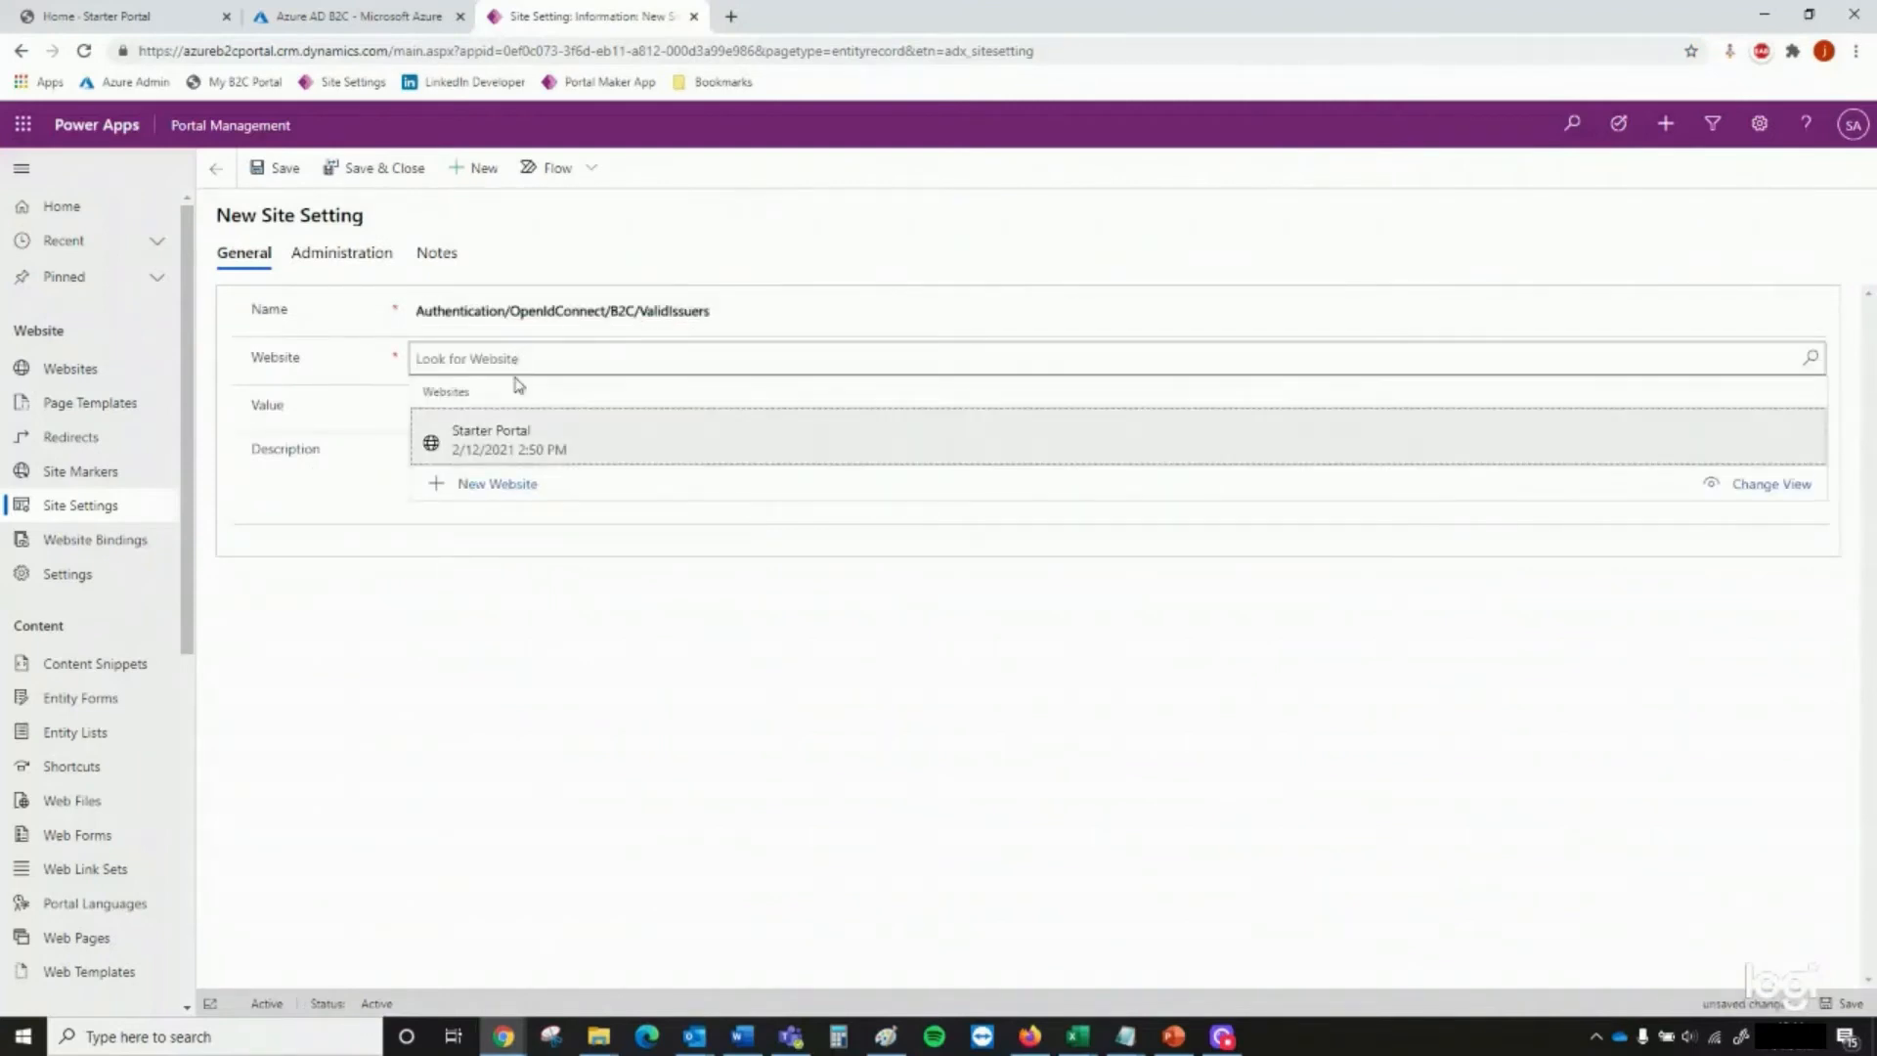
pyautogui.click(488, 426)
pyautogui.click(1078, 1036)
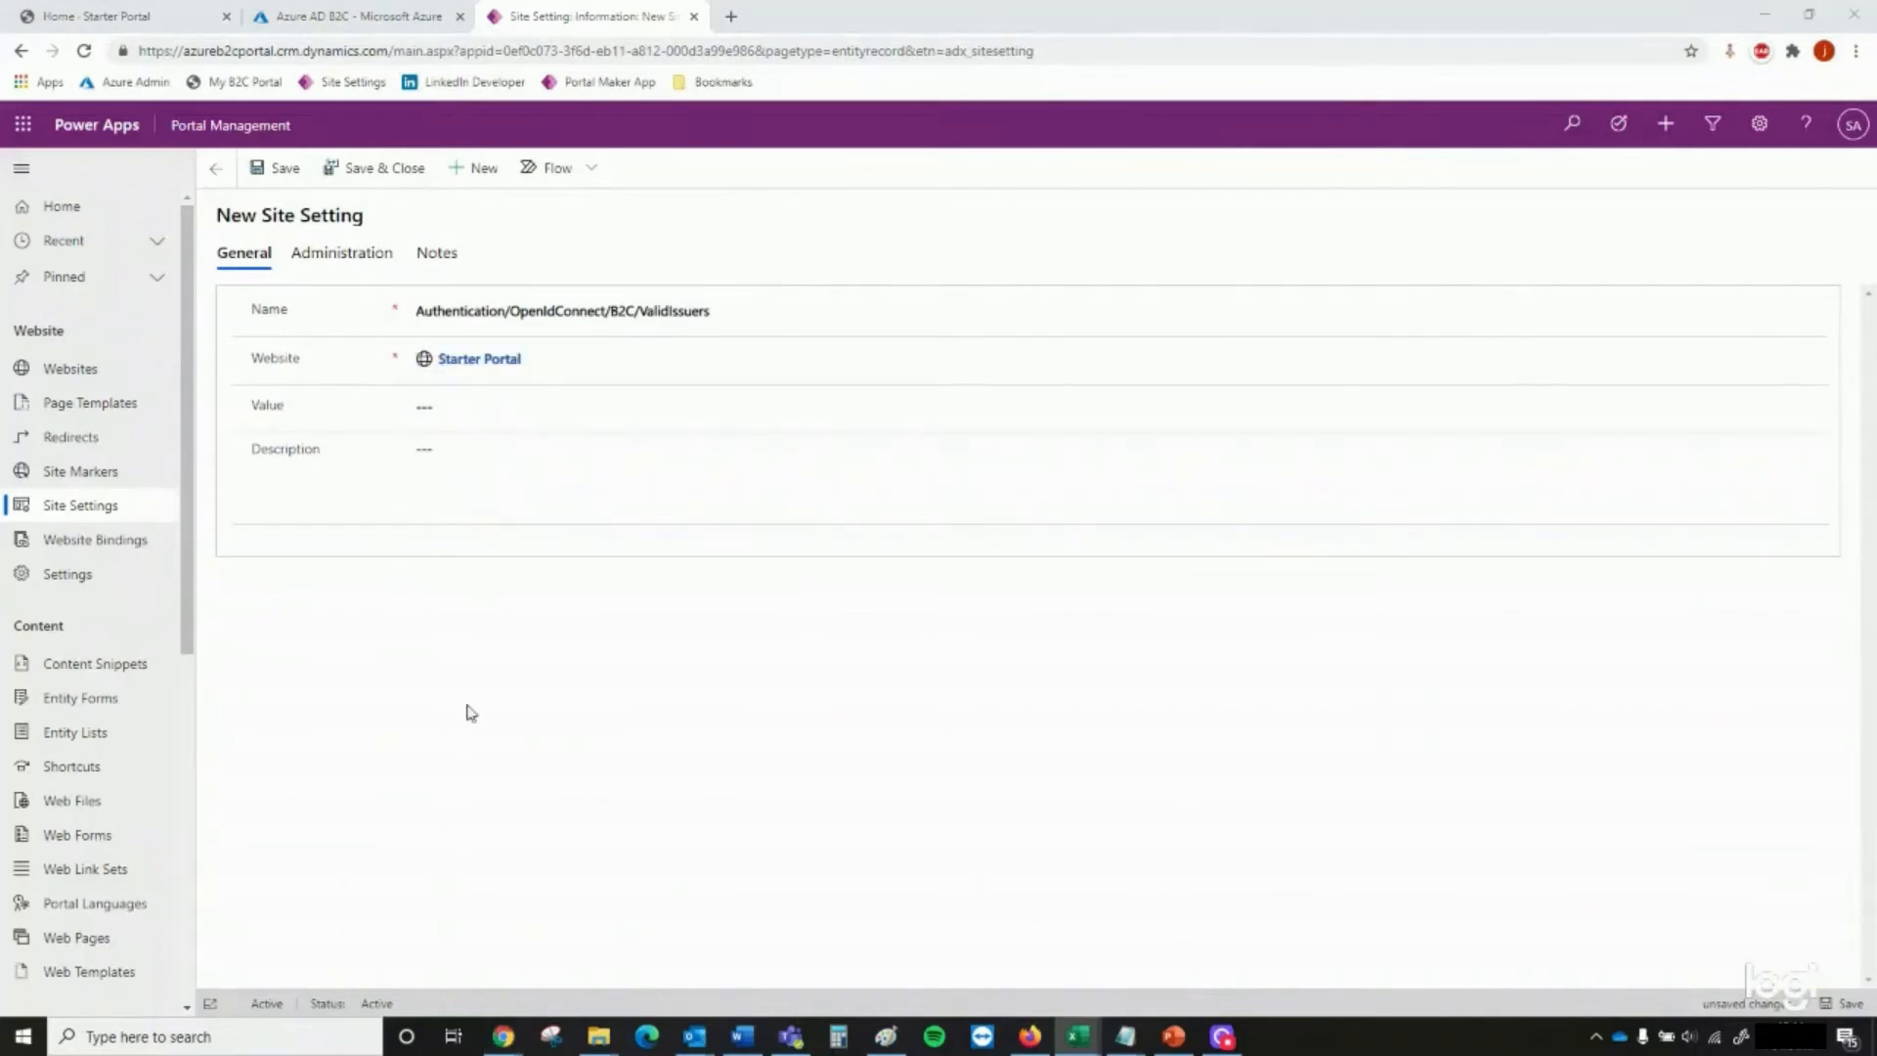
pyautogui.click(663, 408)
pyautogui.write('https://azureb2cport.b2clogin.com/tfp/0f52832b-0b72-4cea-bbd6-70b365b6c8c2/b2c_1_signup_signin/v2.0/')
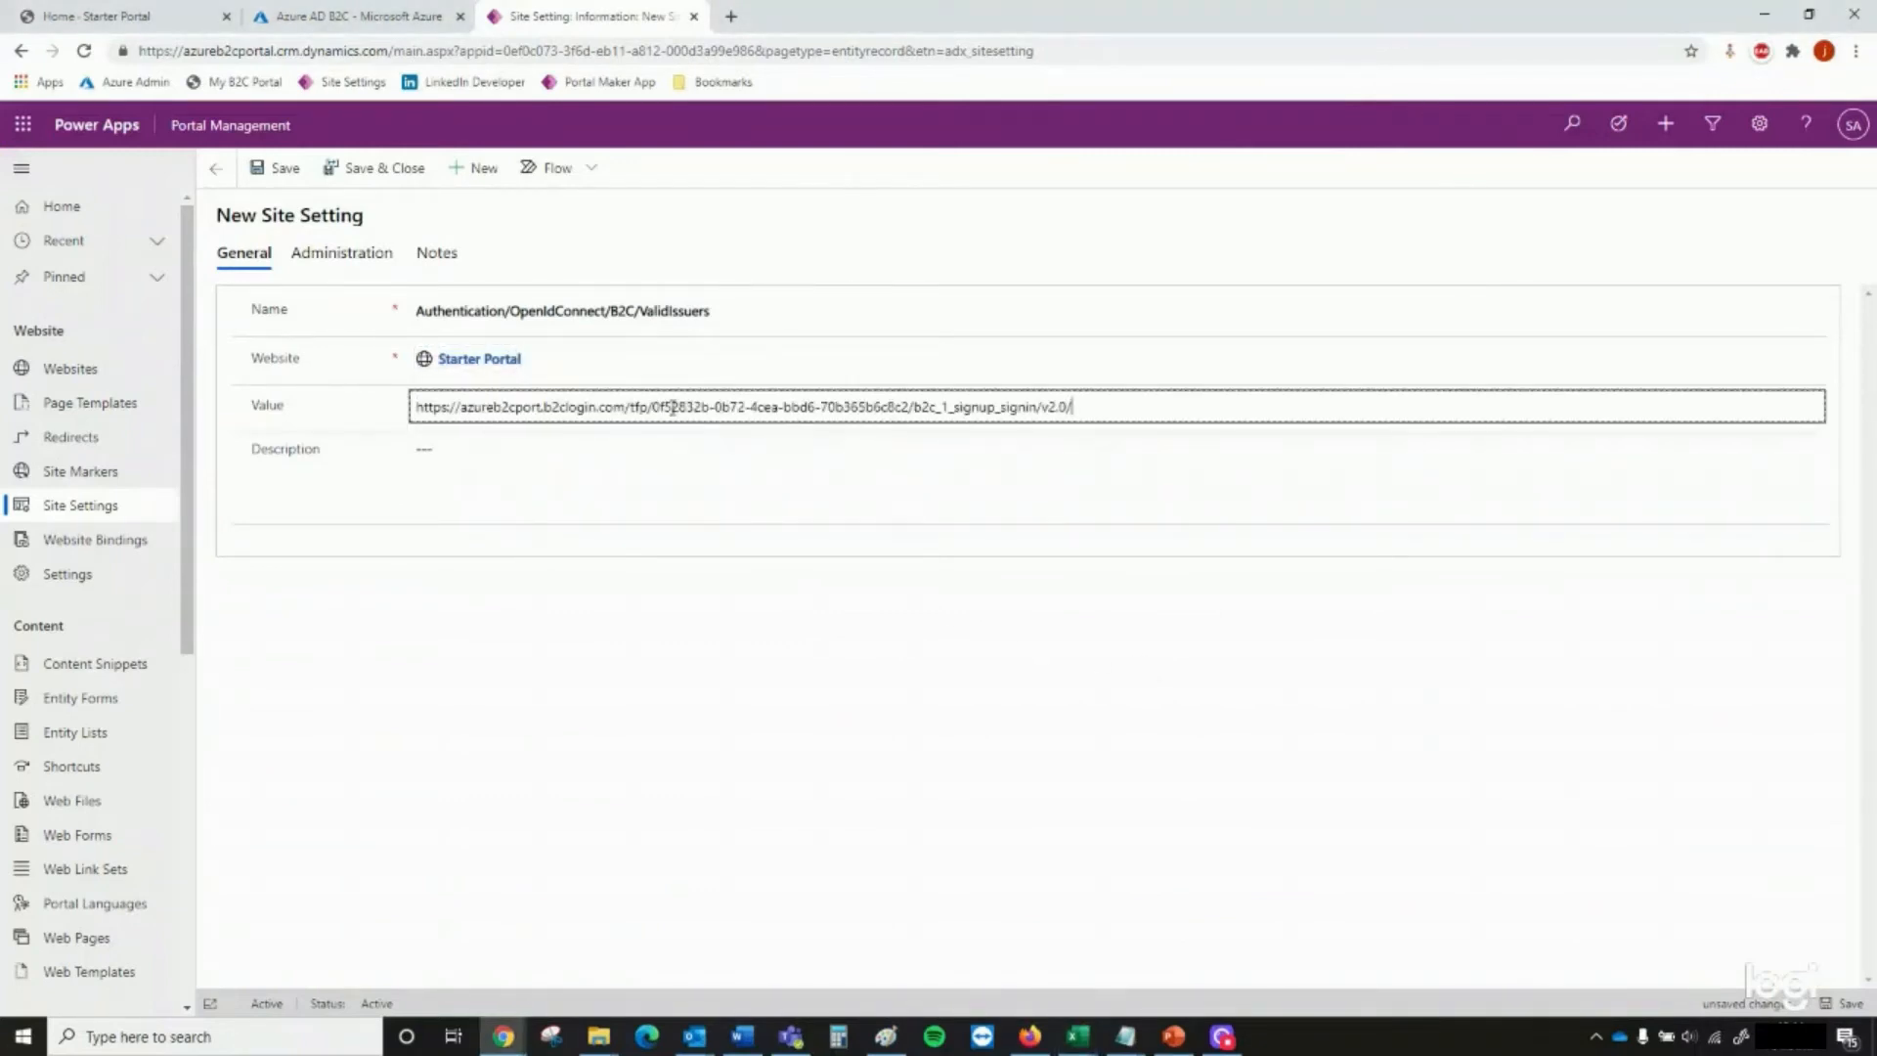
pyautogui.click(374, 172)
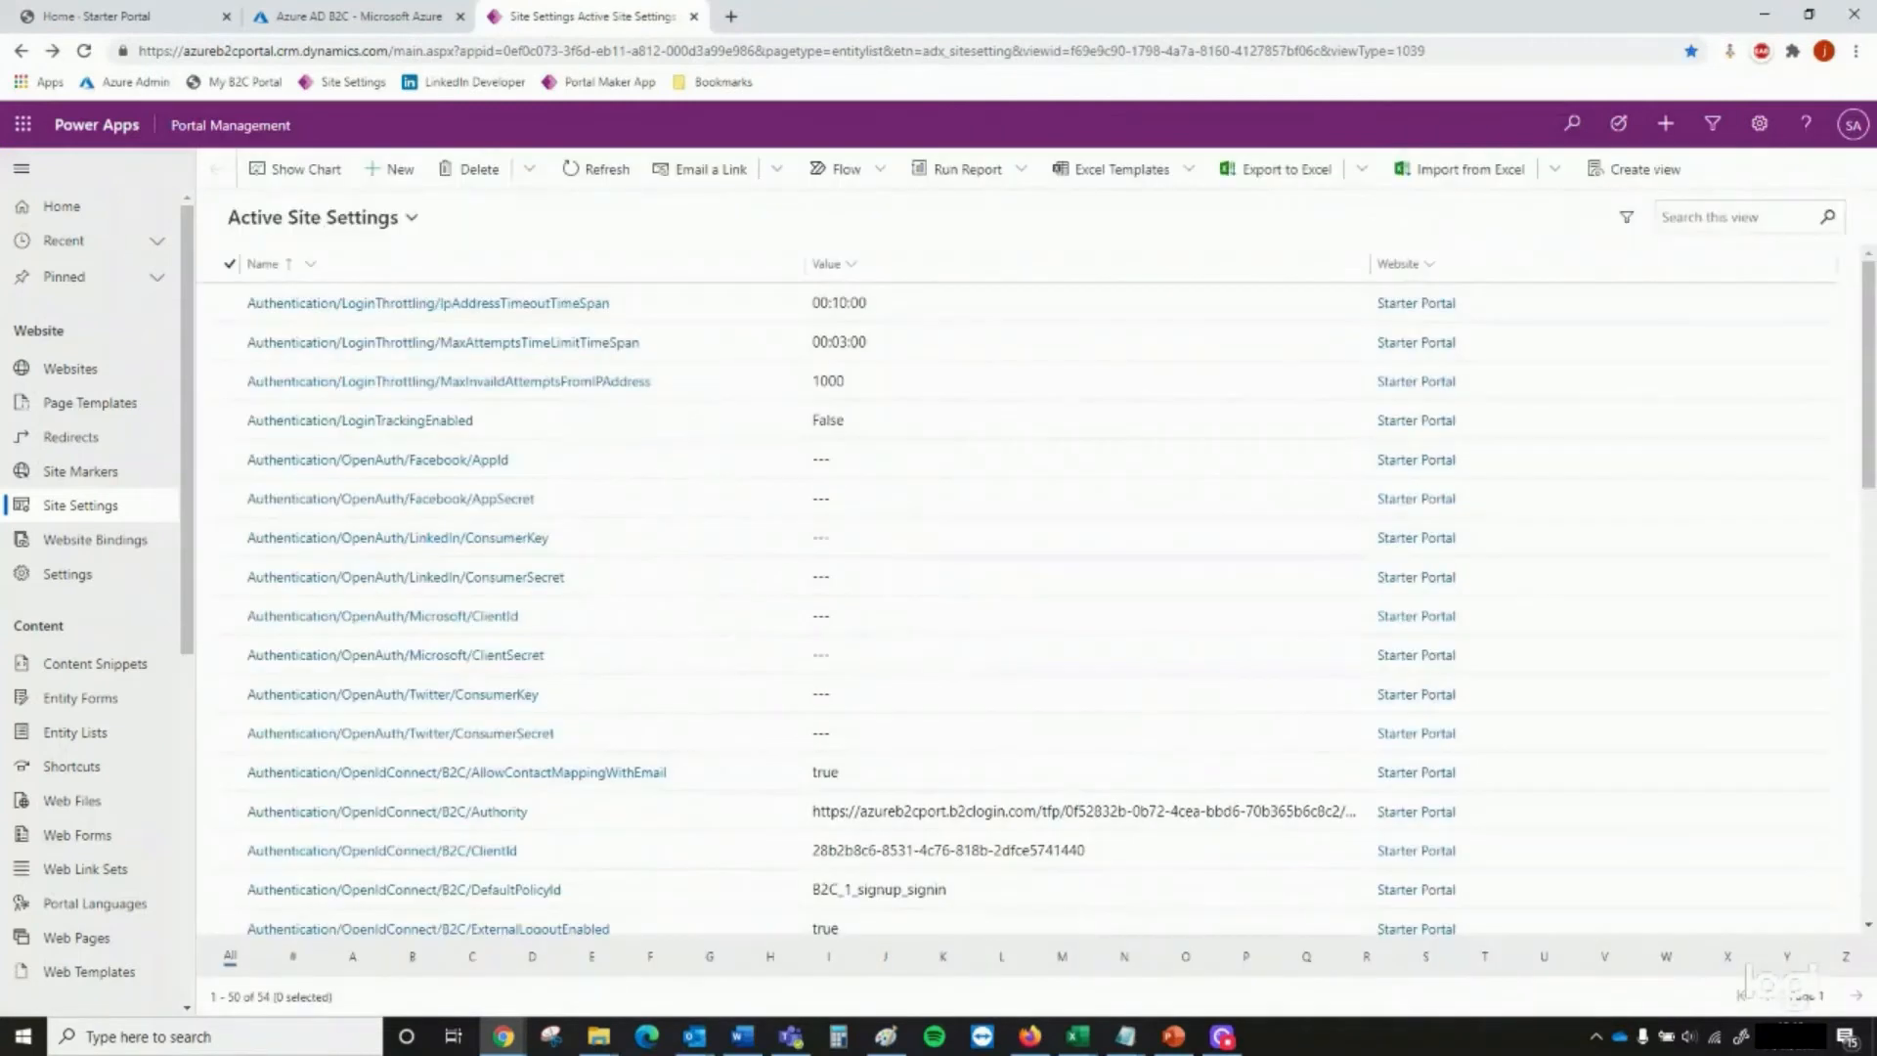
# Start a new site setting named HTTP/Access-Control-Allow-Methods and assign it to the Starter Portal website
pyautogui.hotkey('alt', 'Tab')
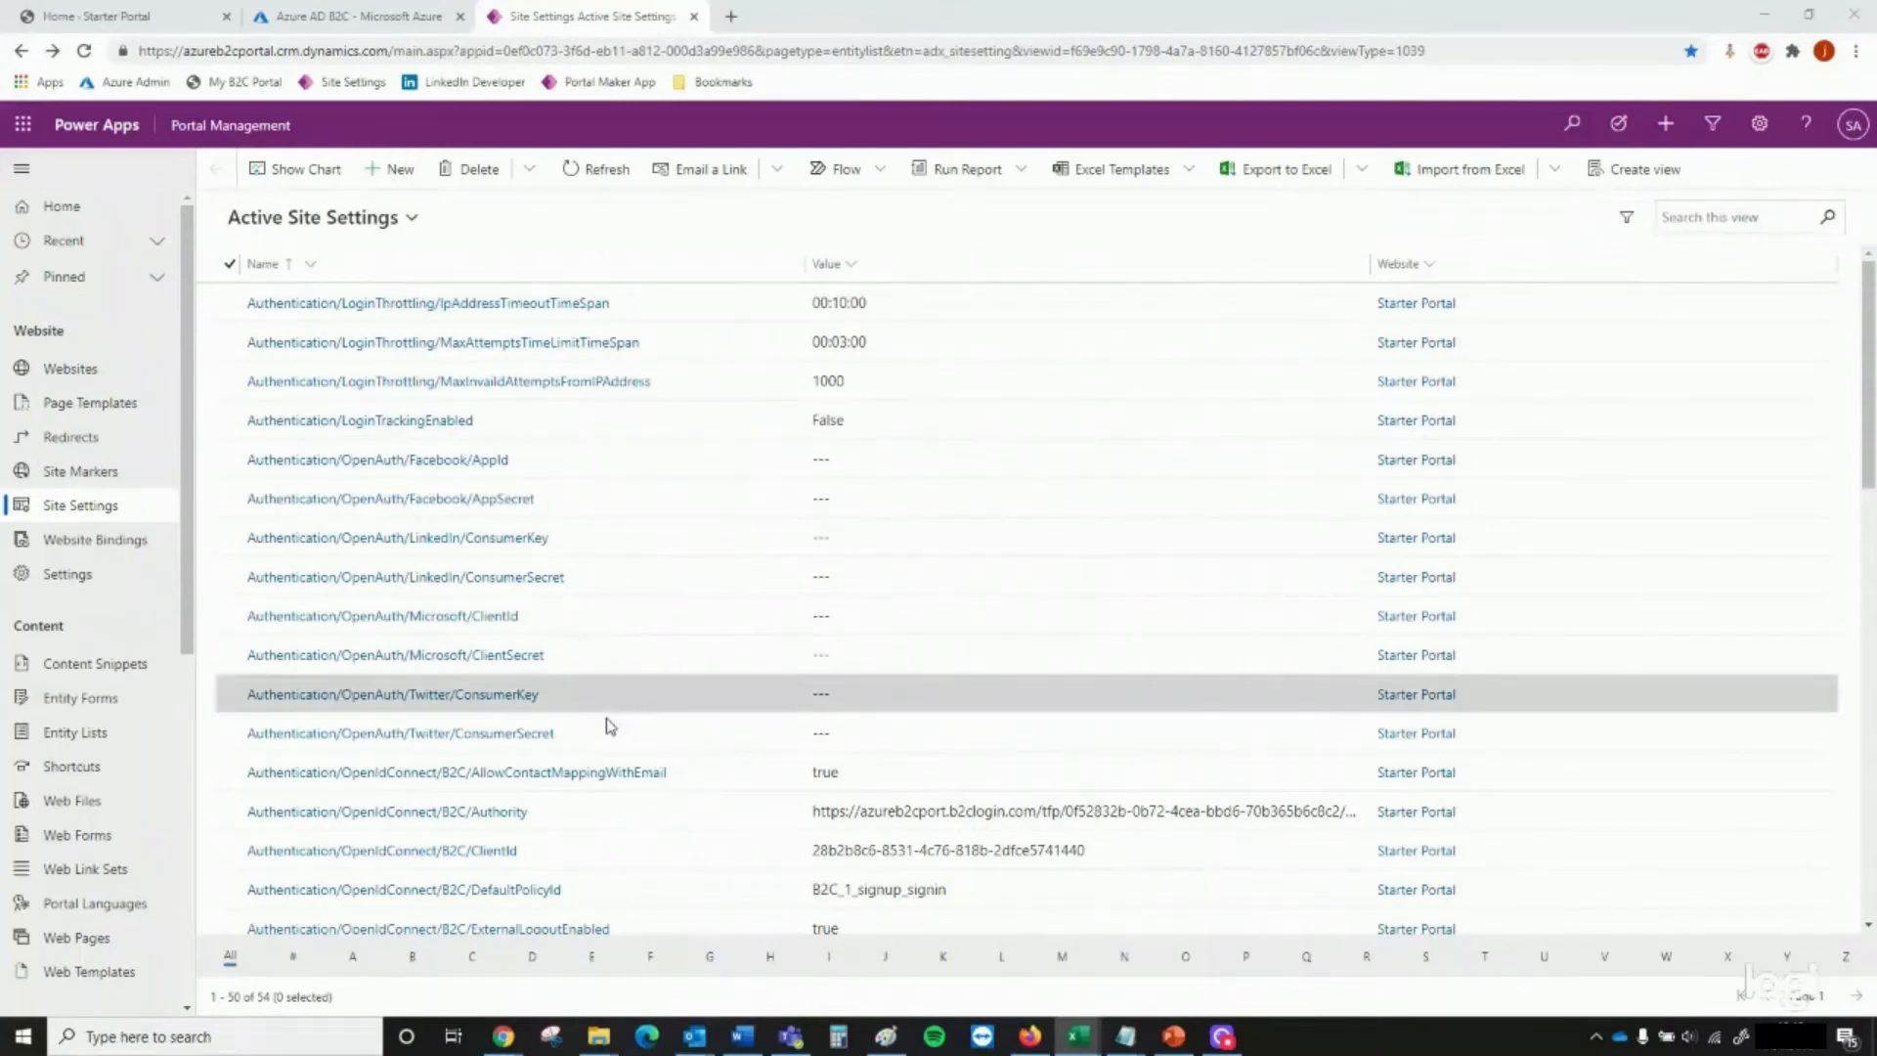
pyautogui.scroll(-1, 550, 792)
pyautogui.scroll(-1, 528, 777)
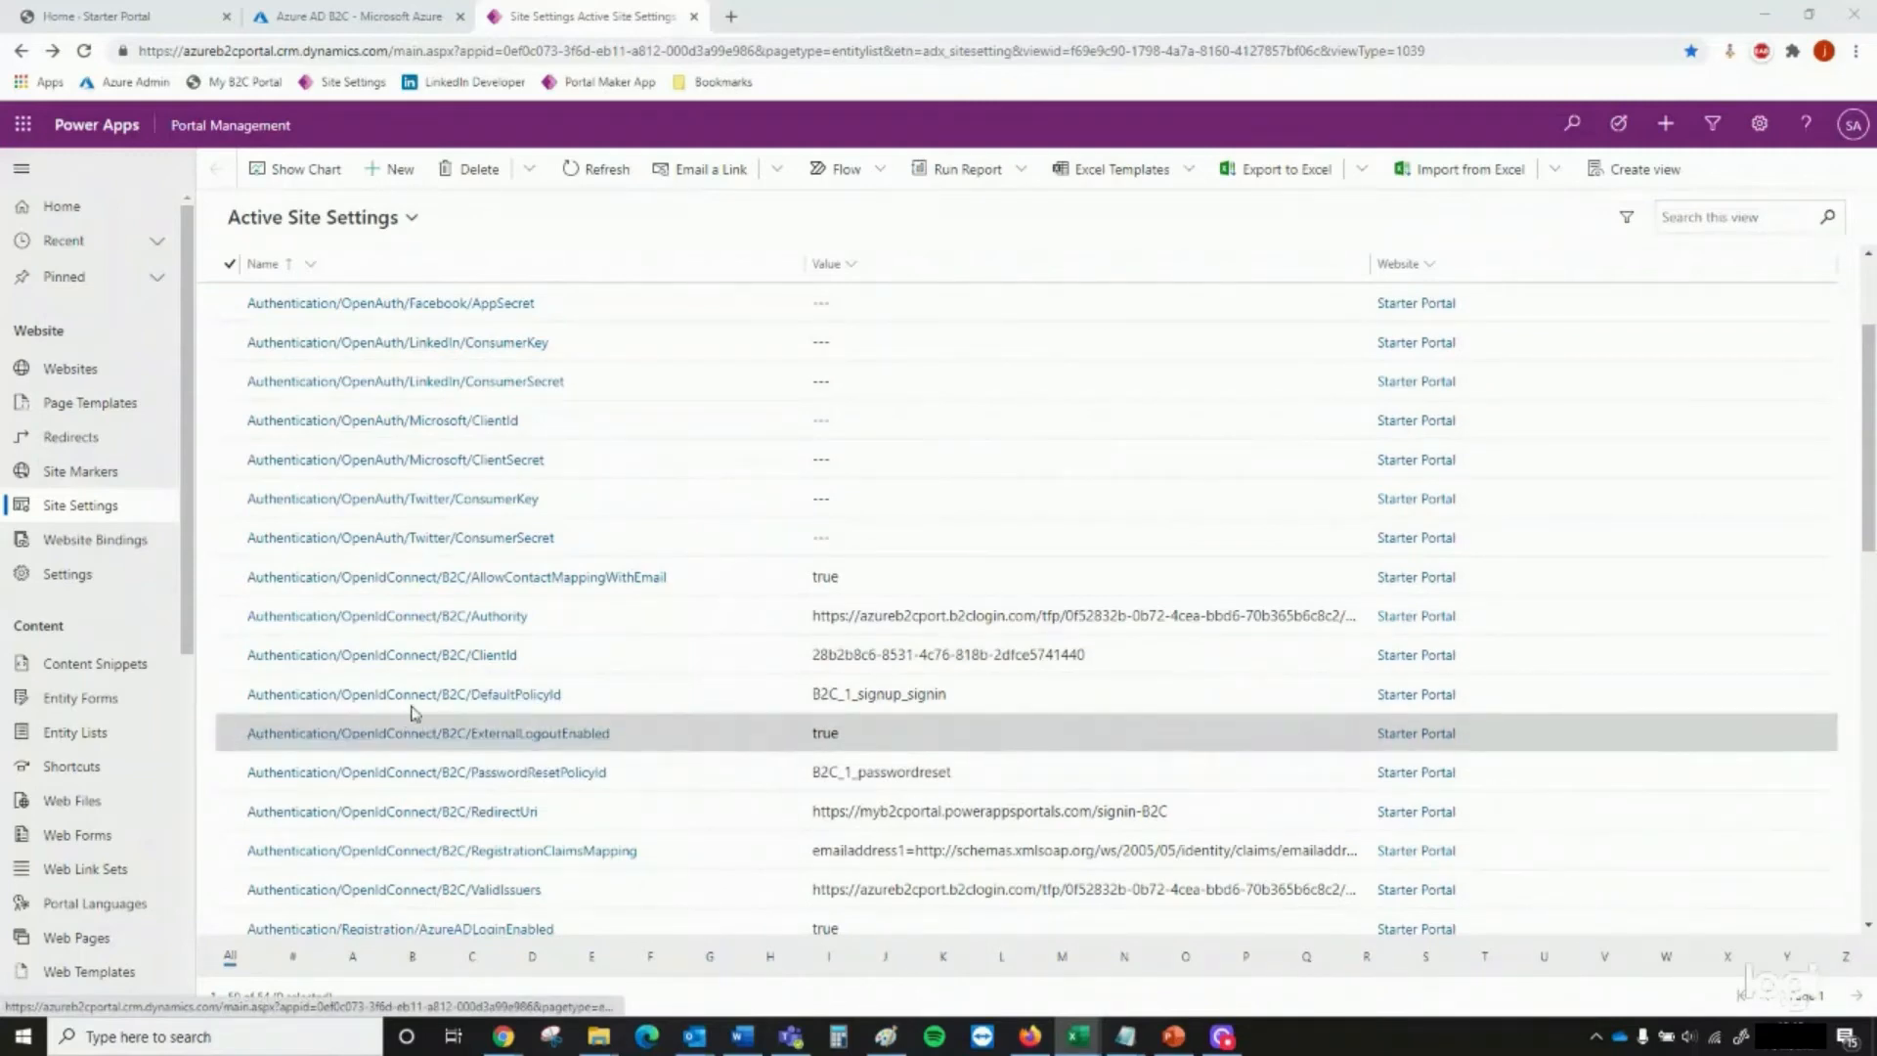
pyautogui.click(384, 172)
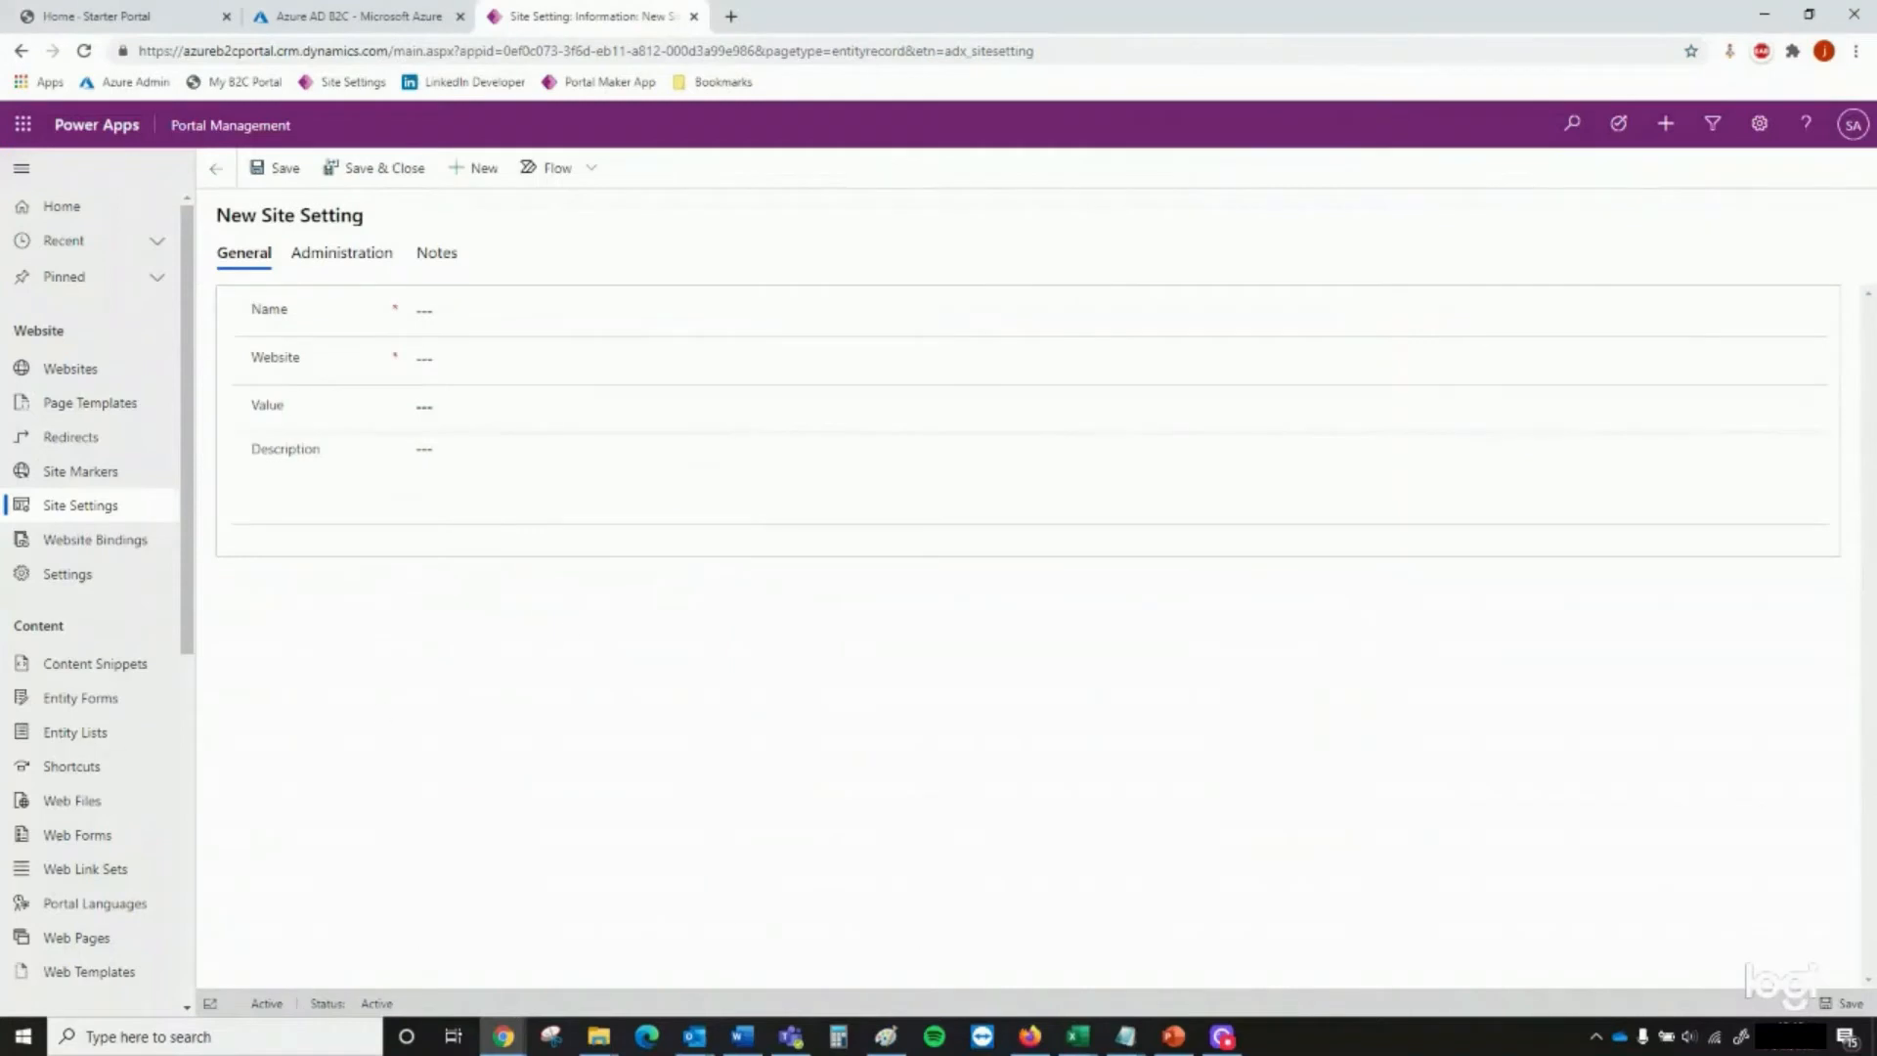
pyautogui.hotkey('alt', 'Tab')
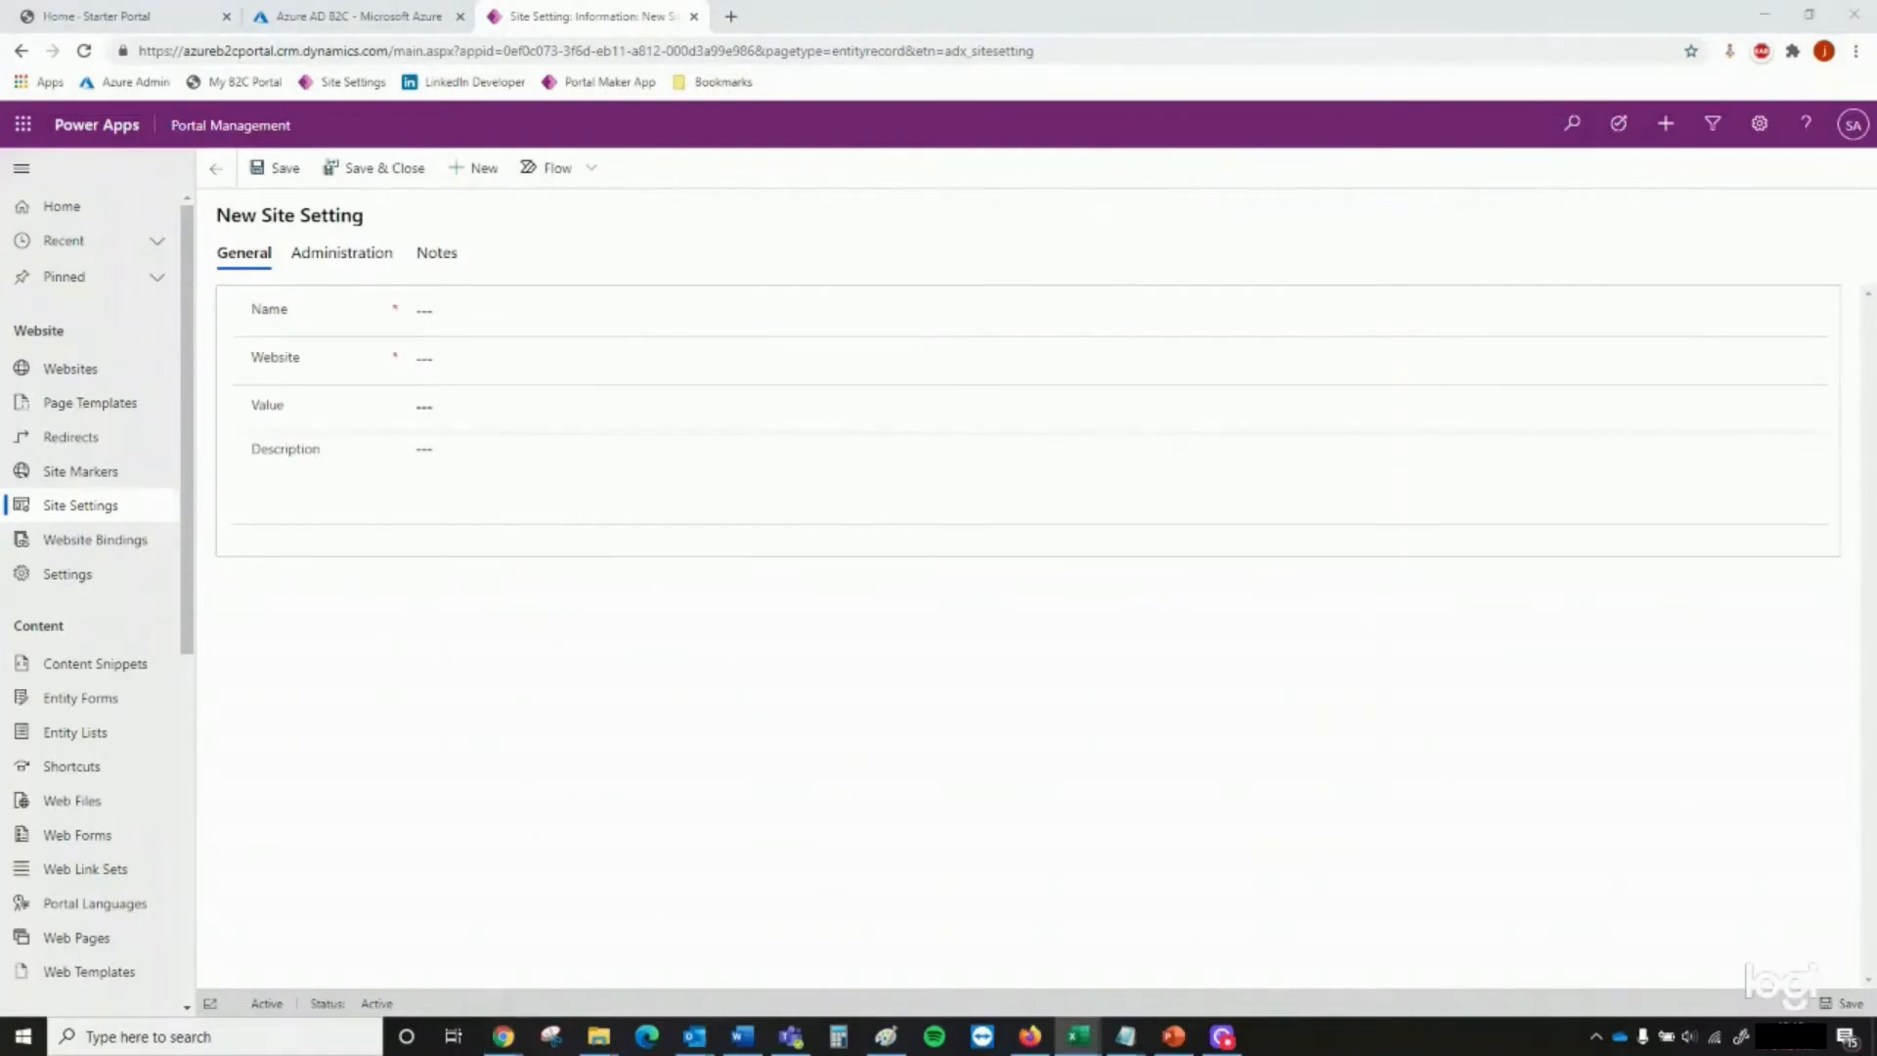
pyautogui.click(516, 315)
pyautogui.write('HTTP/Access-Control-Allow-Methods')
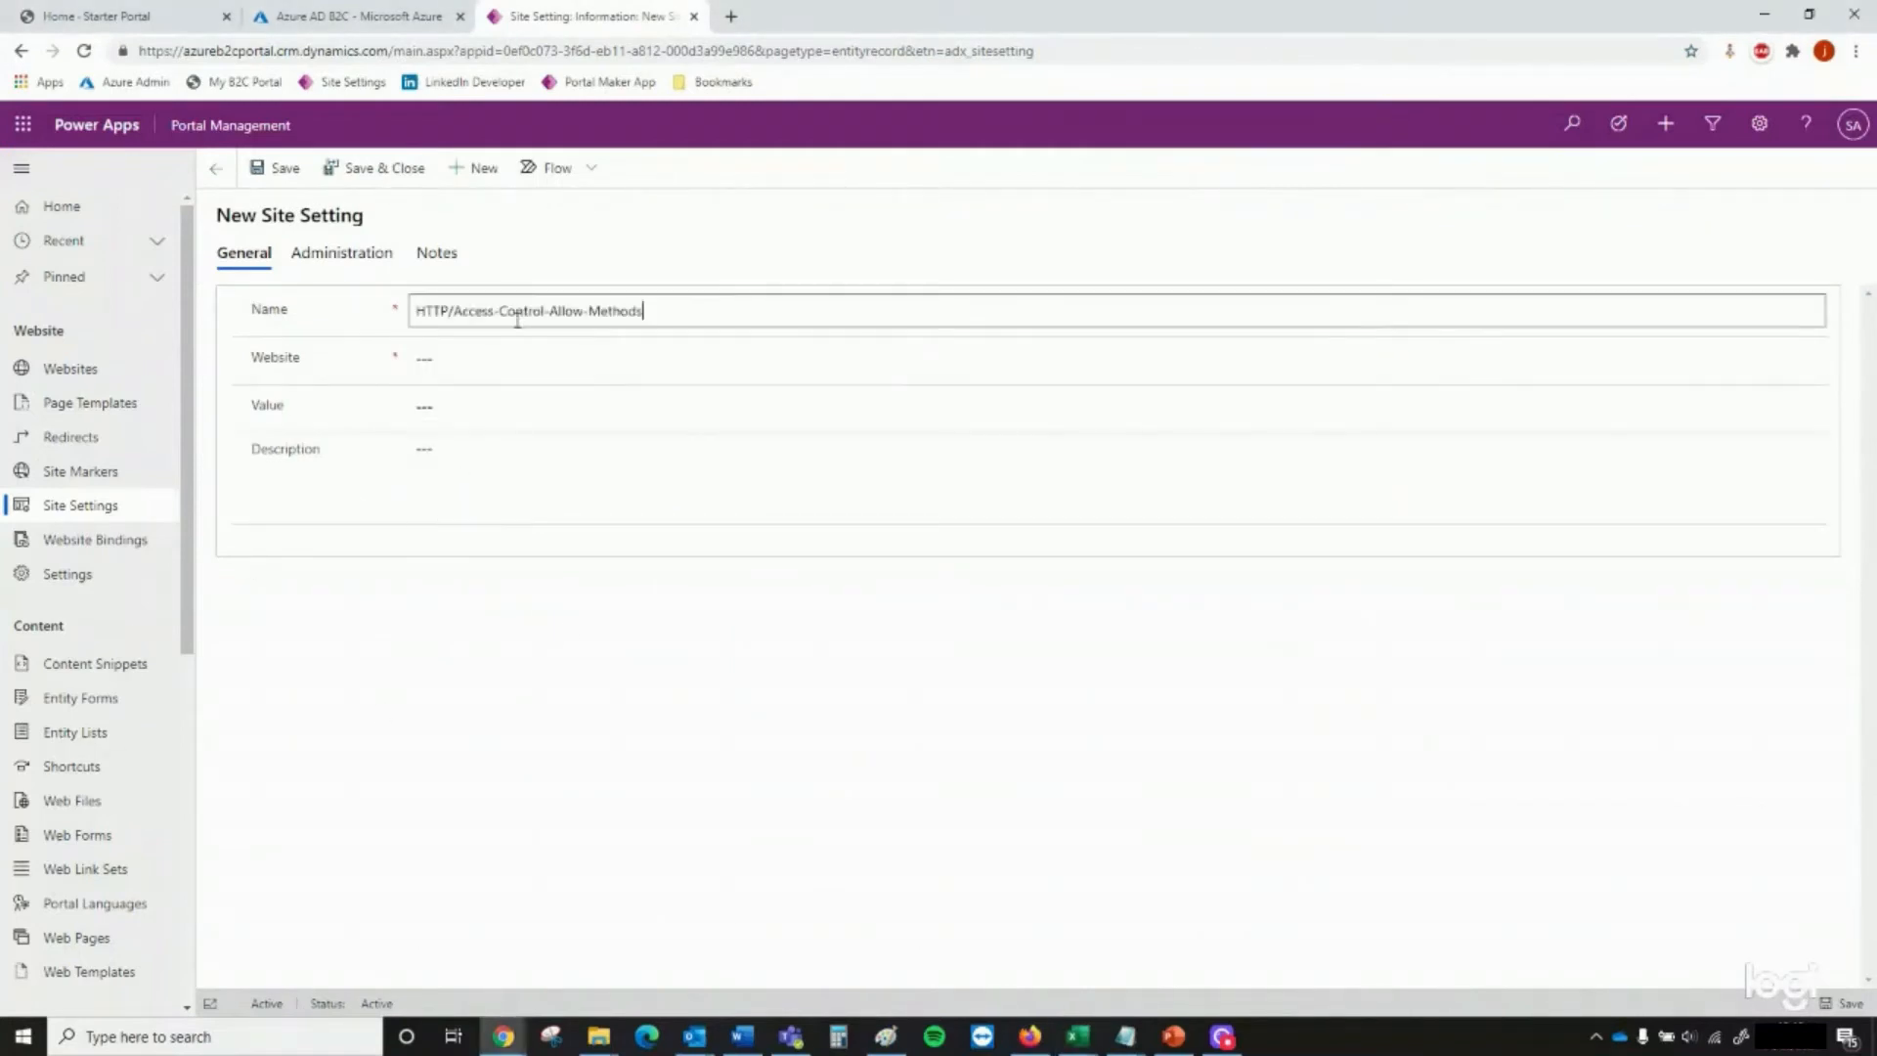
pyautogui.click(517, 356)
pyautogui.press('Return')
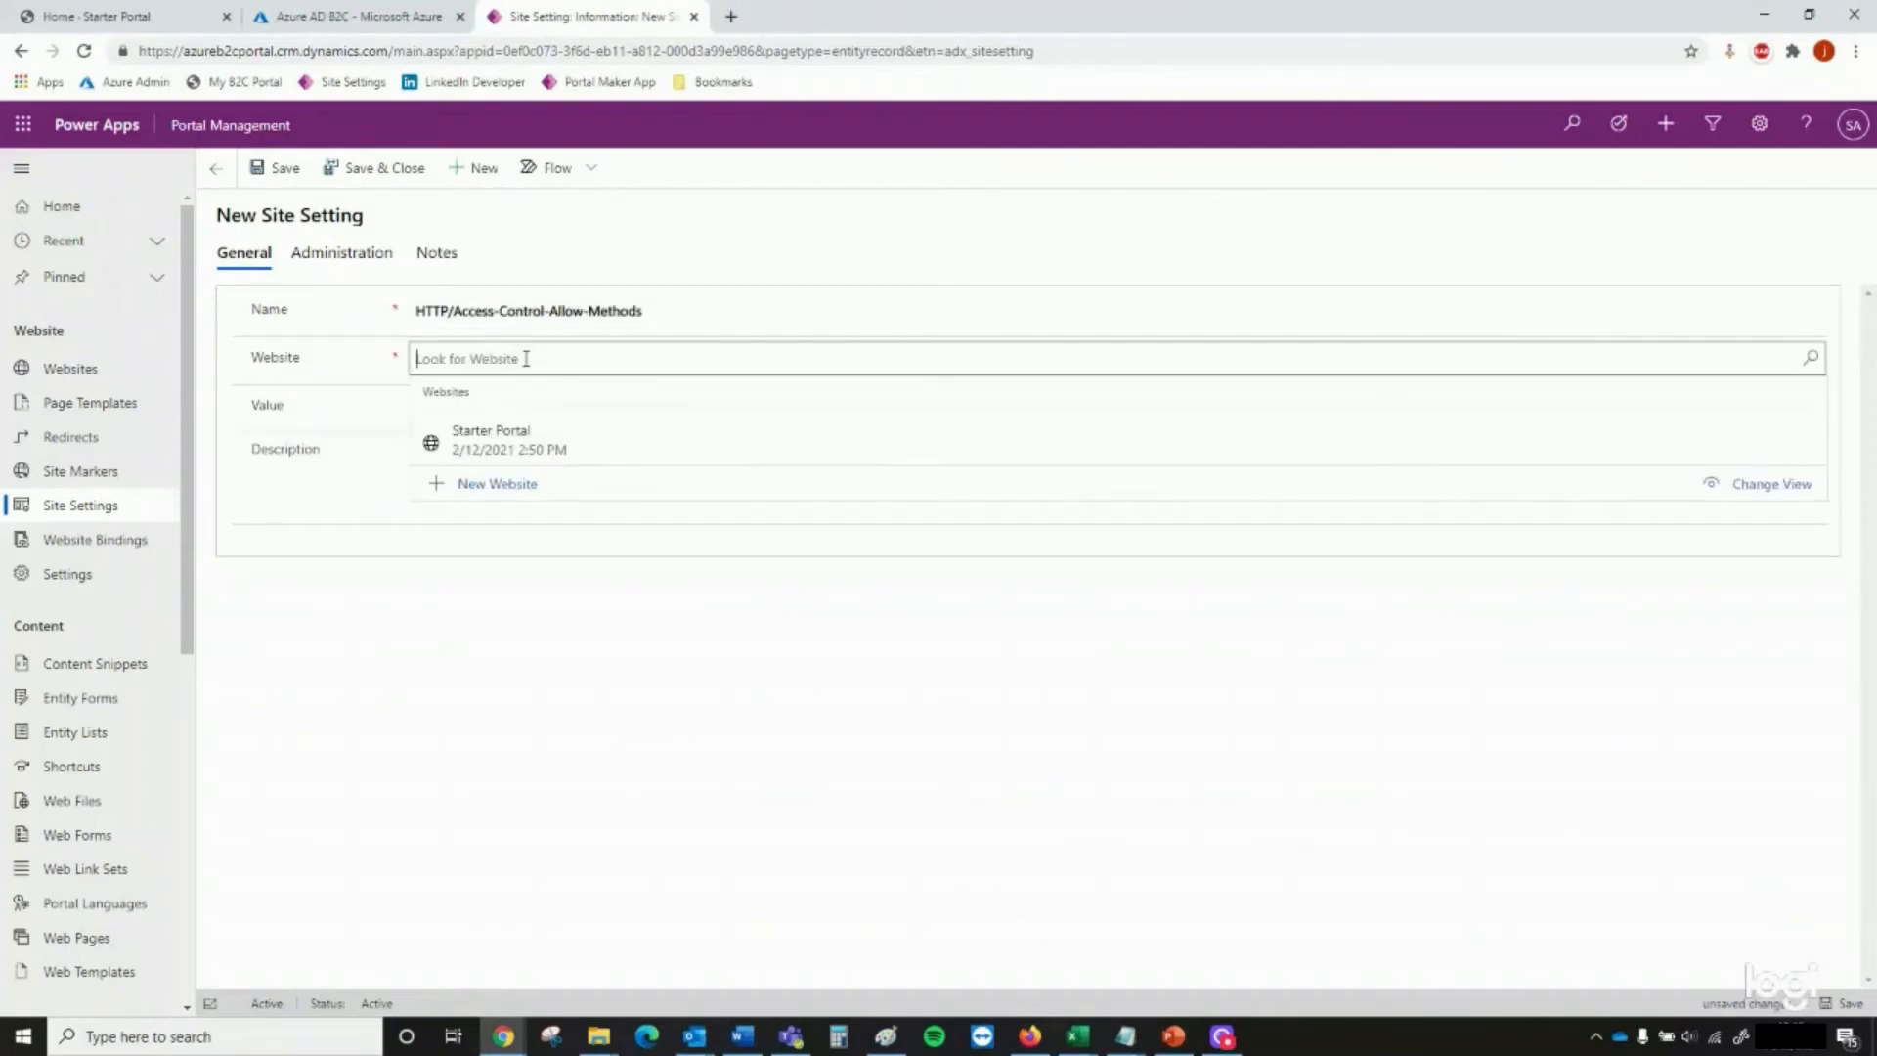
pyautogui.click(524, 430)
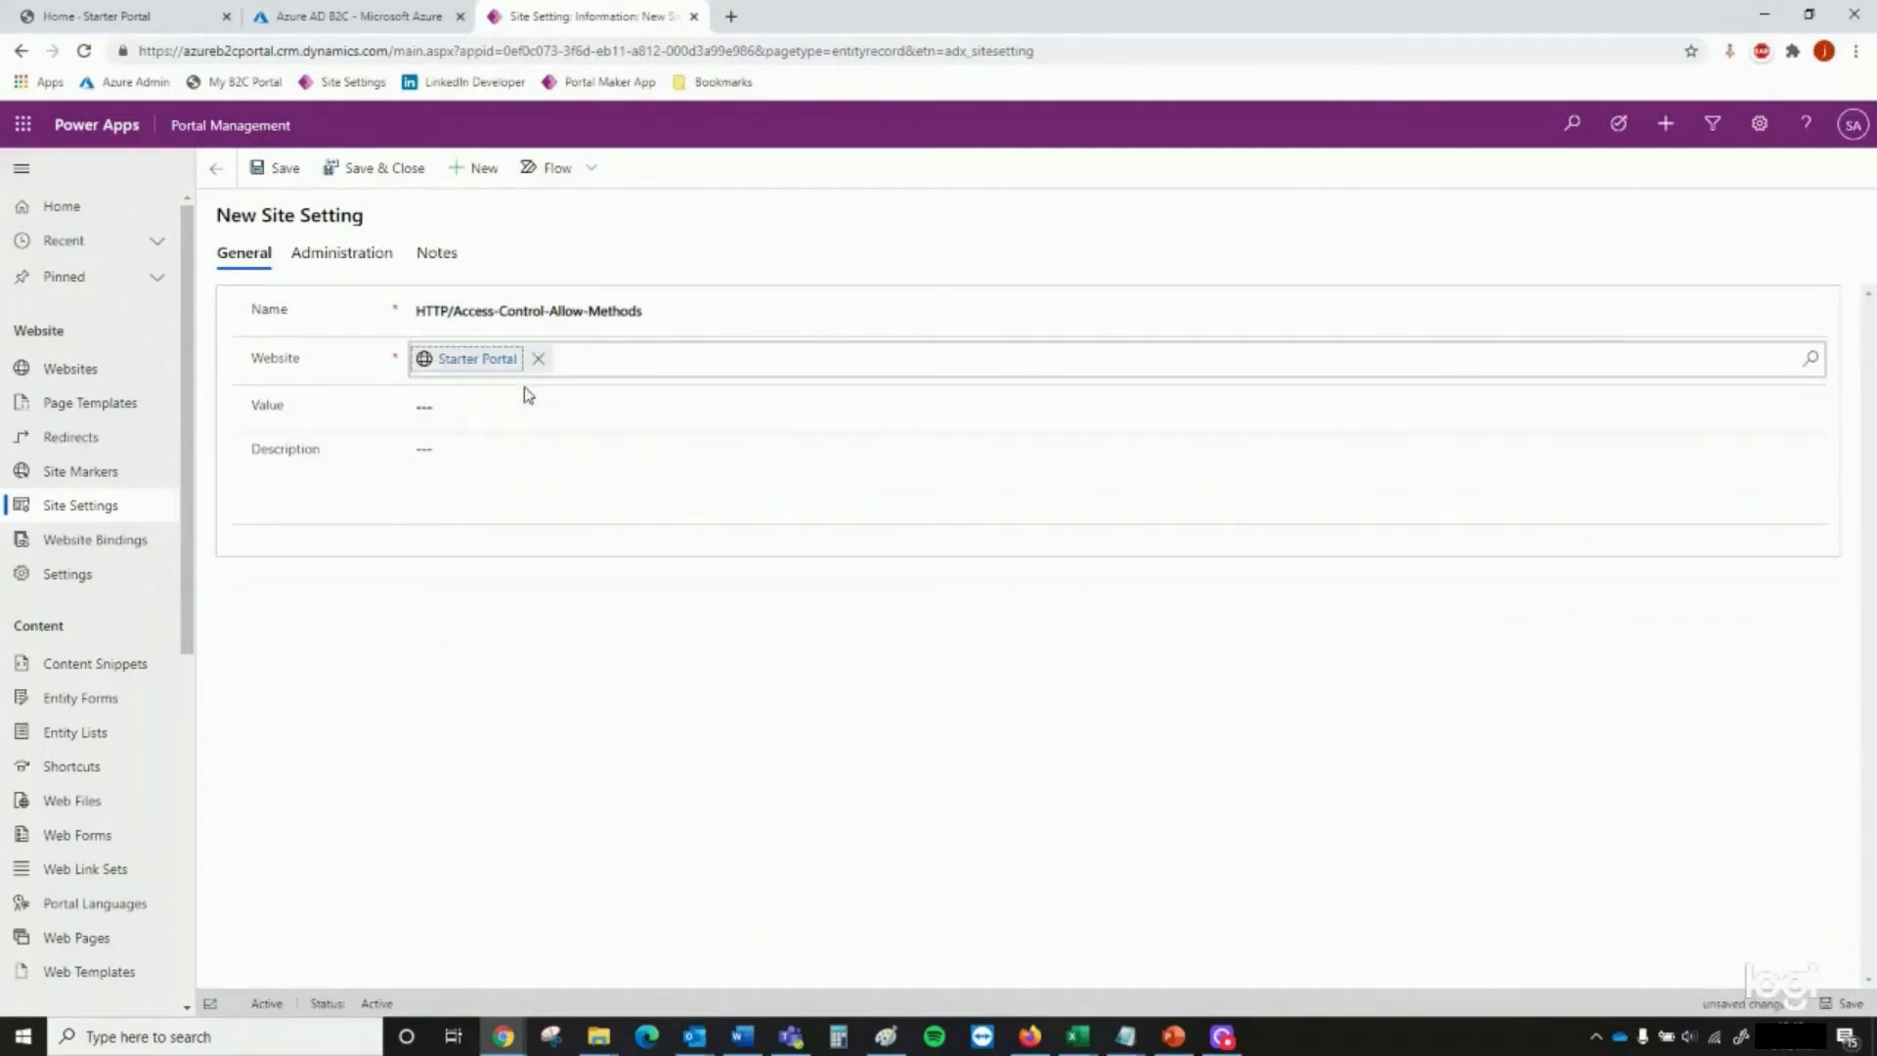
# Set the Access-Control-Allow-Methods value to GET,OPTION and save the setting
pyautogui.click(522, 410)
pyautogui.write('GET')
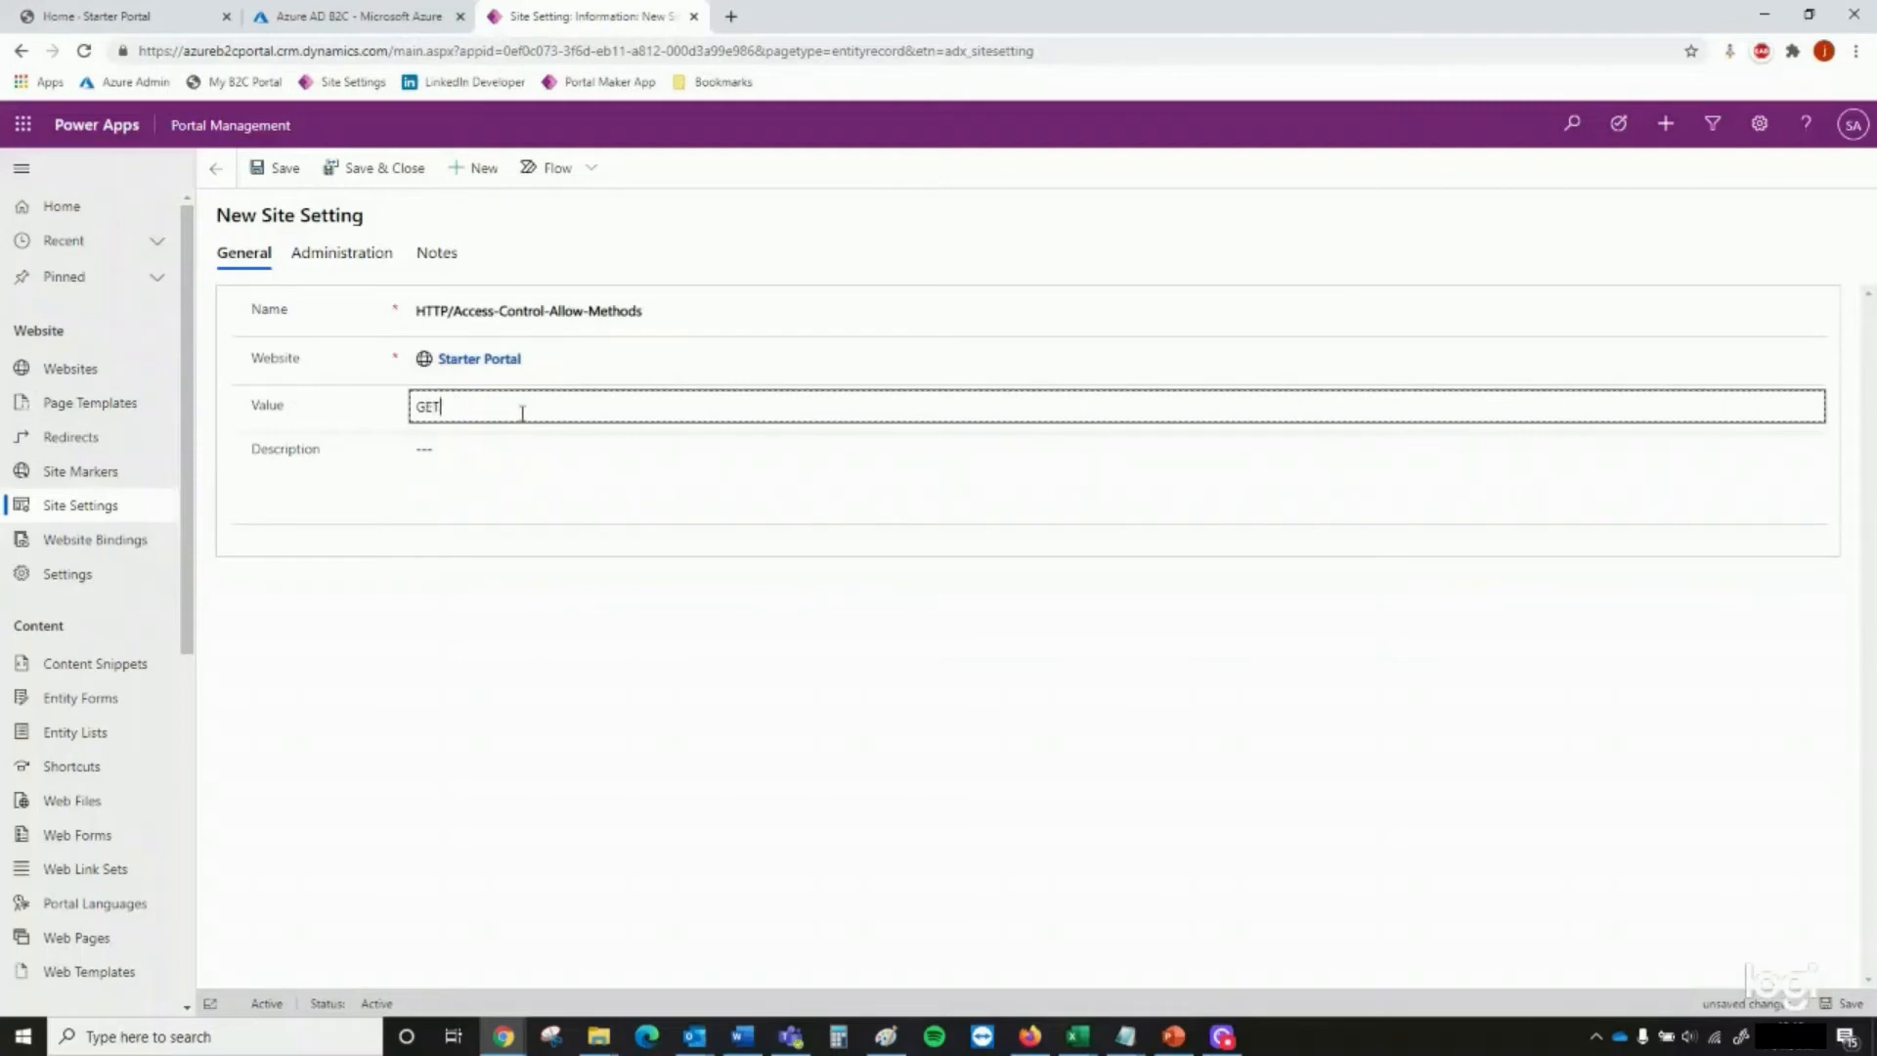
pyautogui.write(',OPTIONS')
pyautogui.click(405, 172)
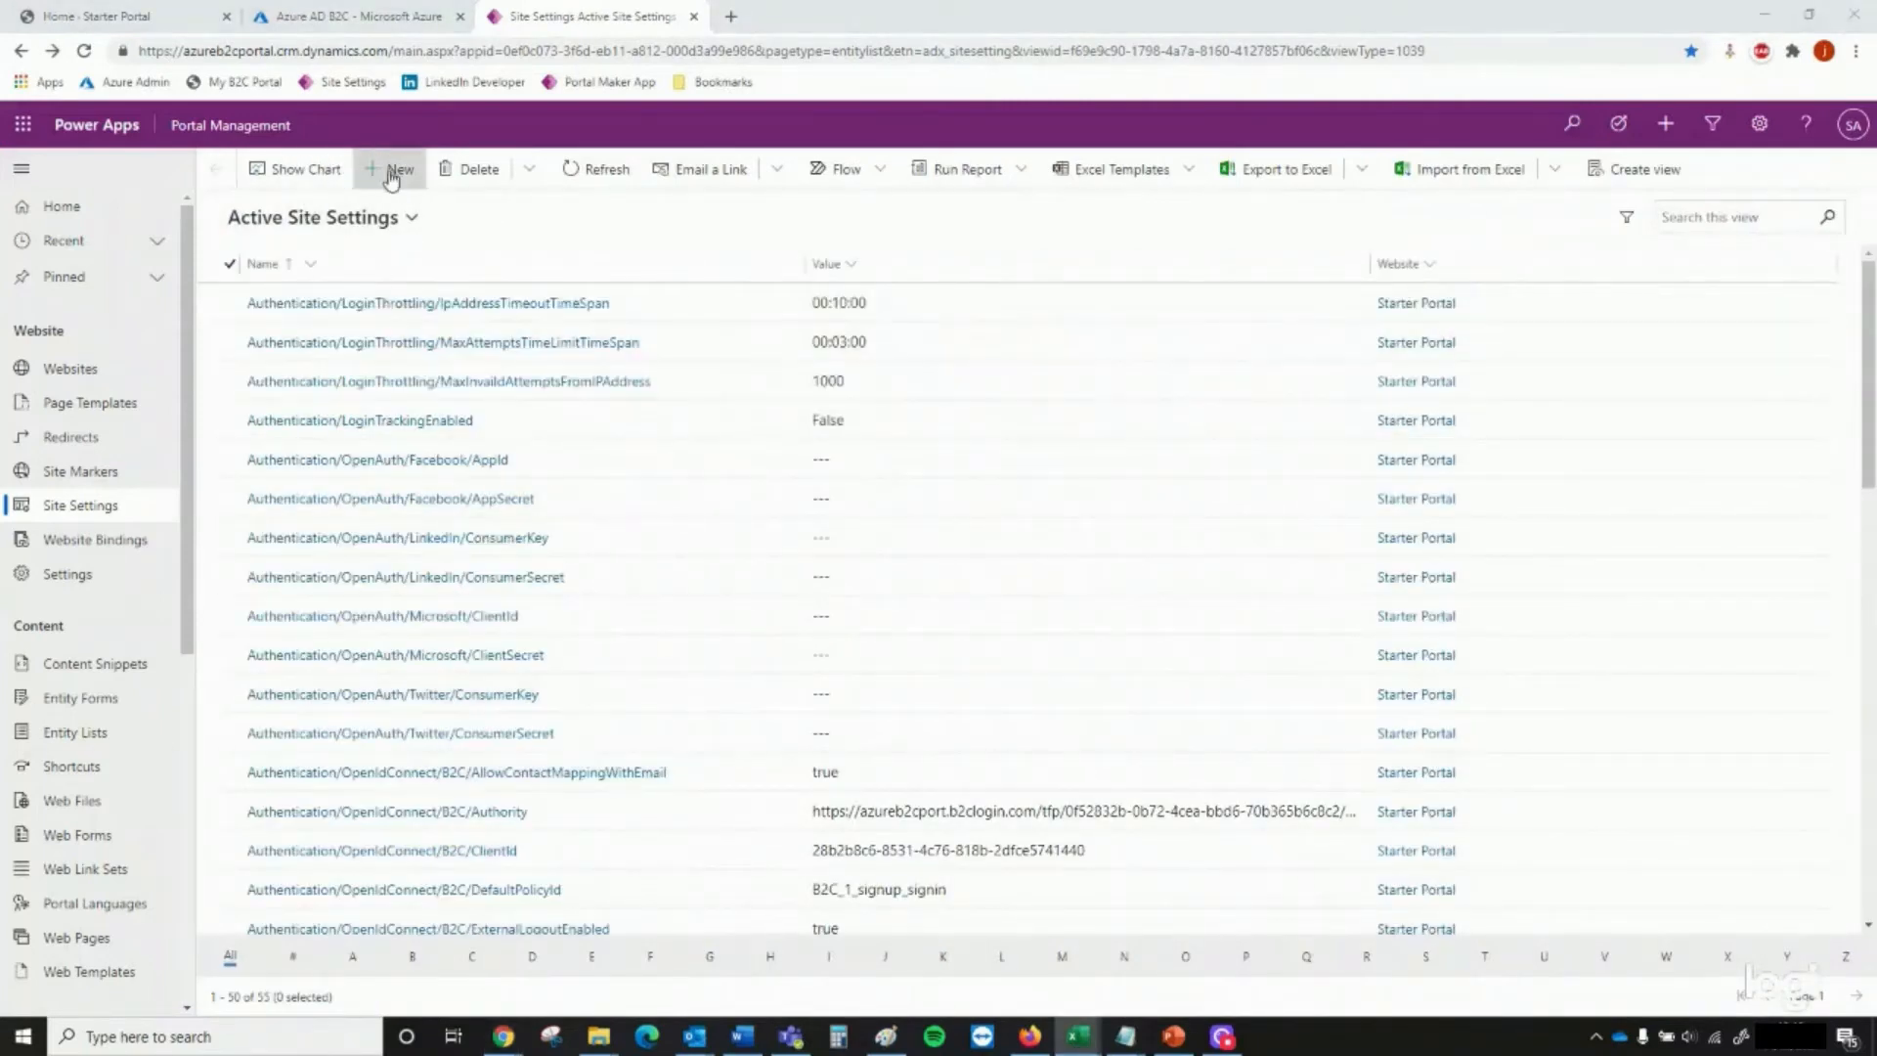
# Start a new site setting named HTTP/Access-Control-Allow-Origin and assign it to the Starter Portal website
pyautogui.click(392, 170)
pyautogui.click(454, 330)
pyautogui.write('HTTP/Access-Control-Allow-Origin')
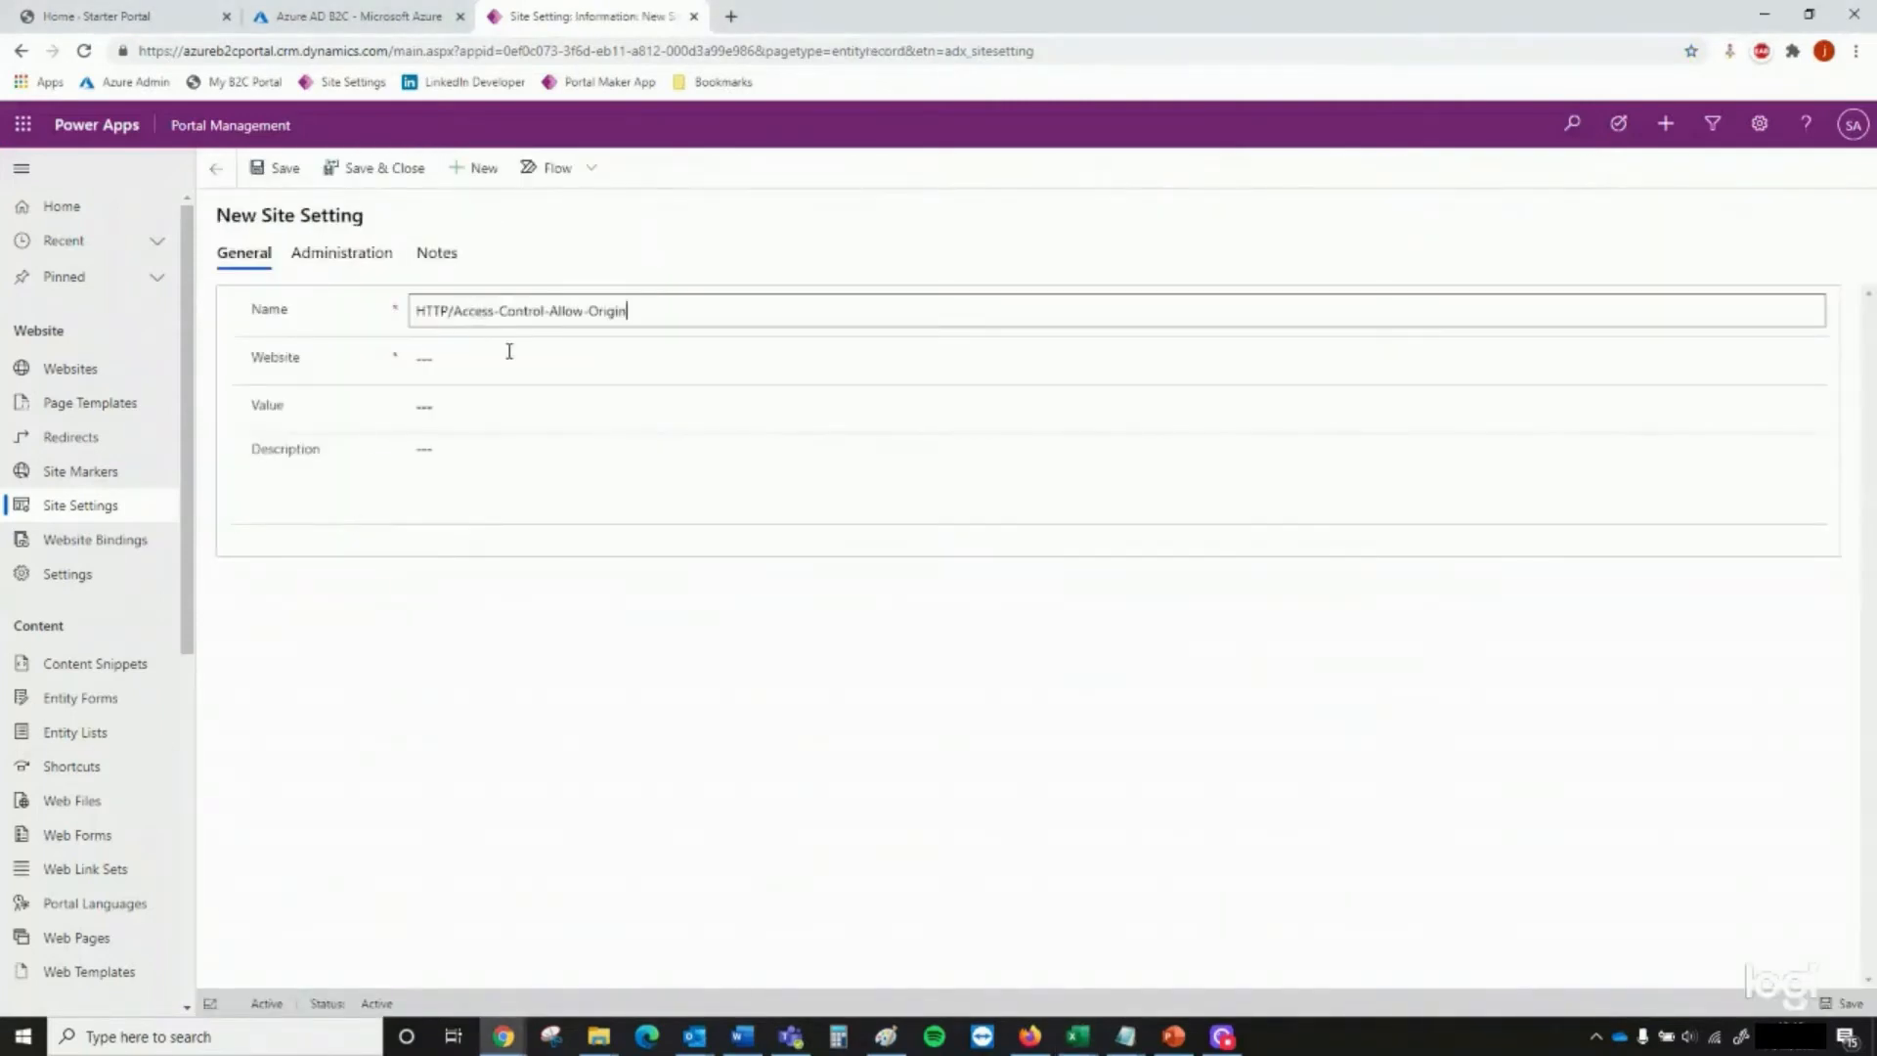
pyautogui.click(508, 354)
pyautogui.hotkey('alt', 'Tab')
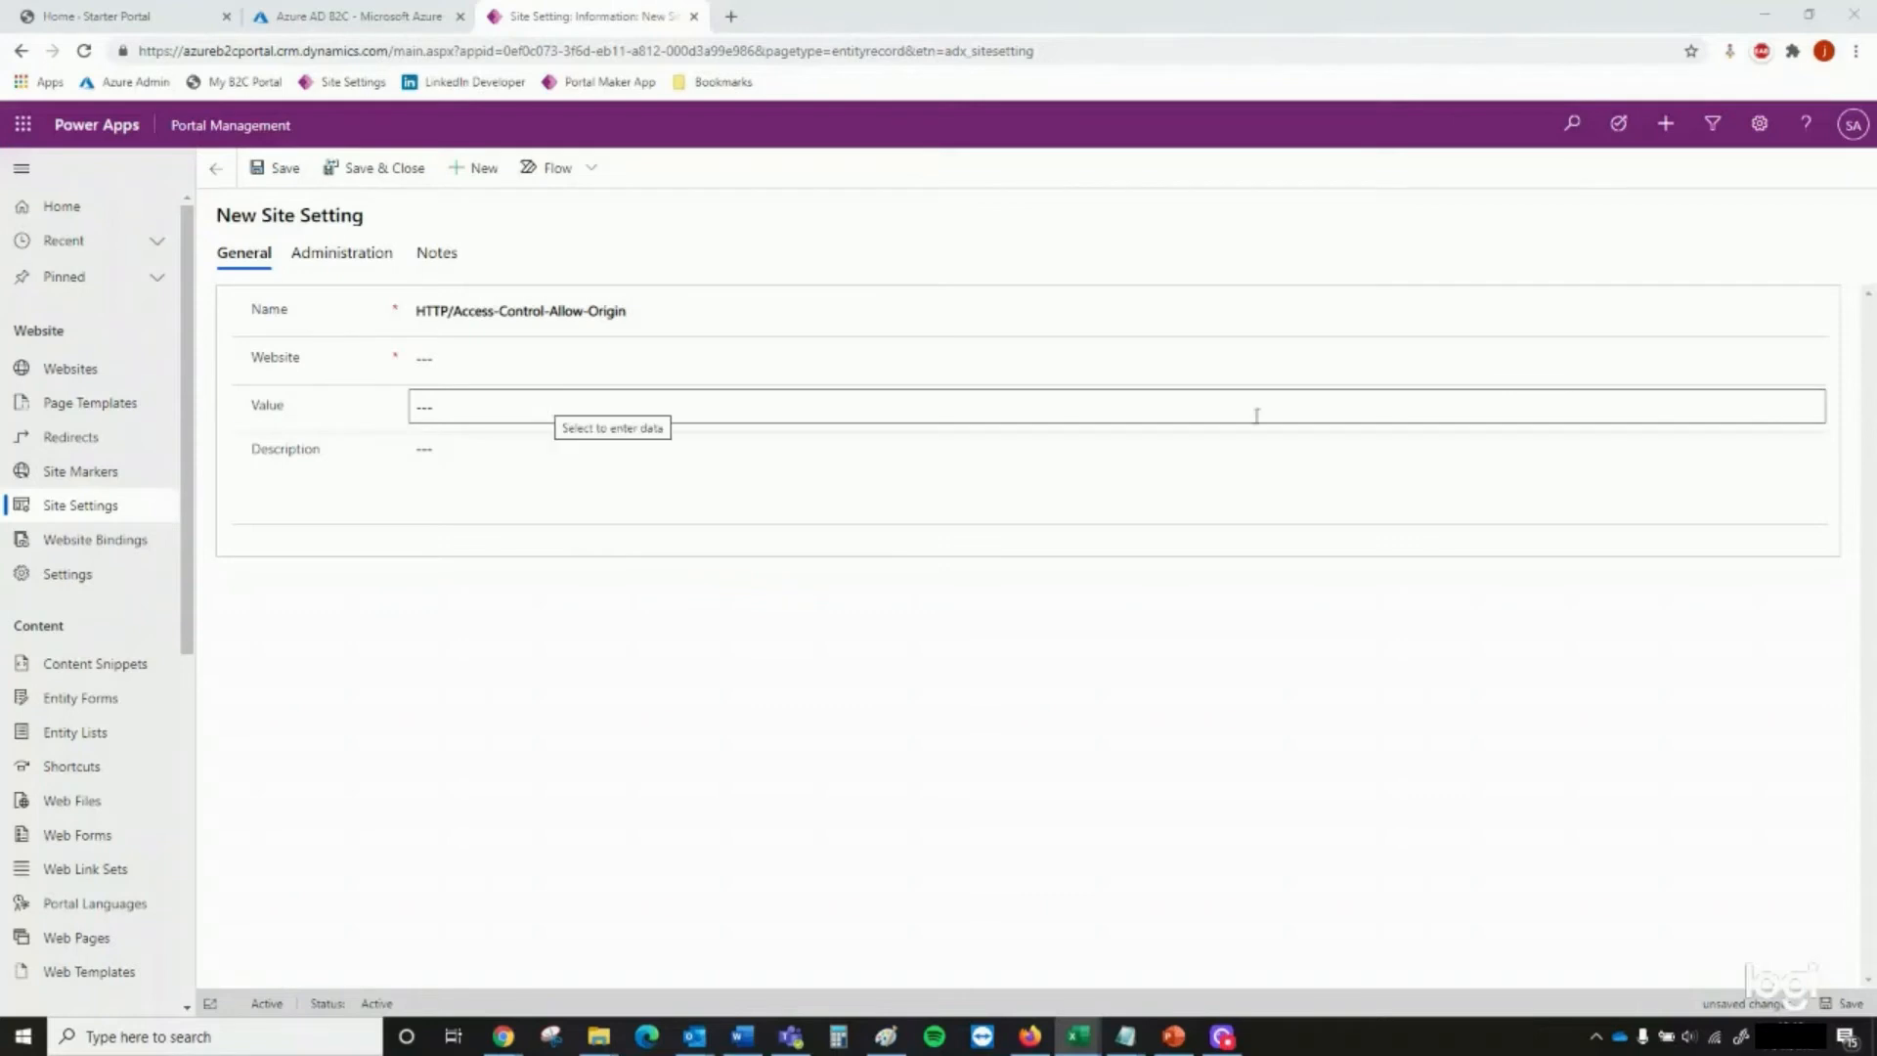
pyautogui.click(759, 359)
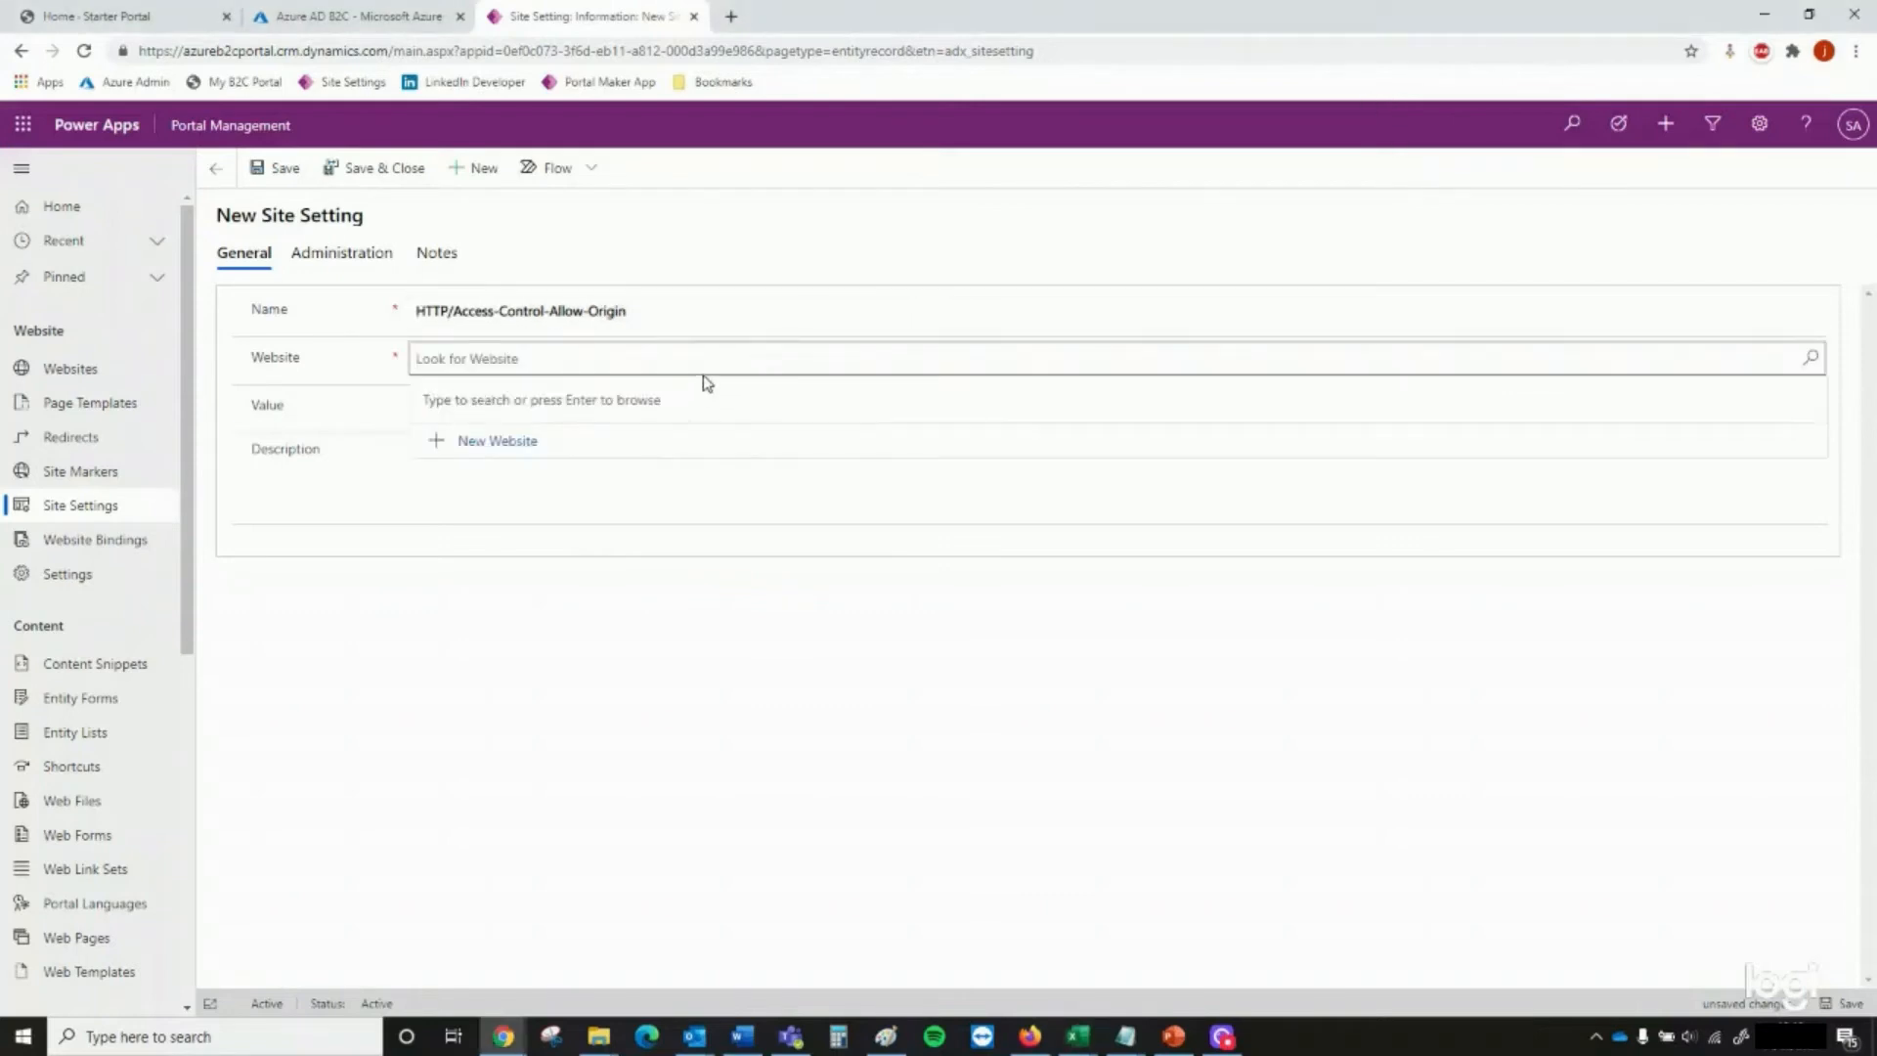
pyautogui.click(546, 420)
pyautogui.click(546, 419)
pyautogui.write('https://azureb2cport.b2clogin.com/tfp/0f52832b-0b72-4cea-bbd6-70b365b6c8c2/b2c_1_signup_signin/v2.0/')
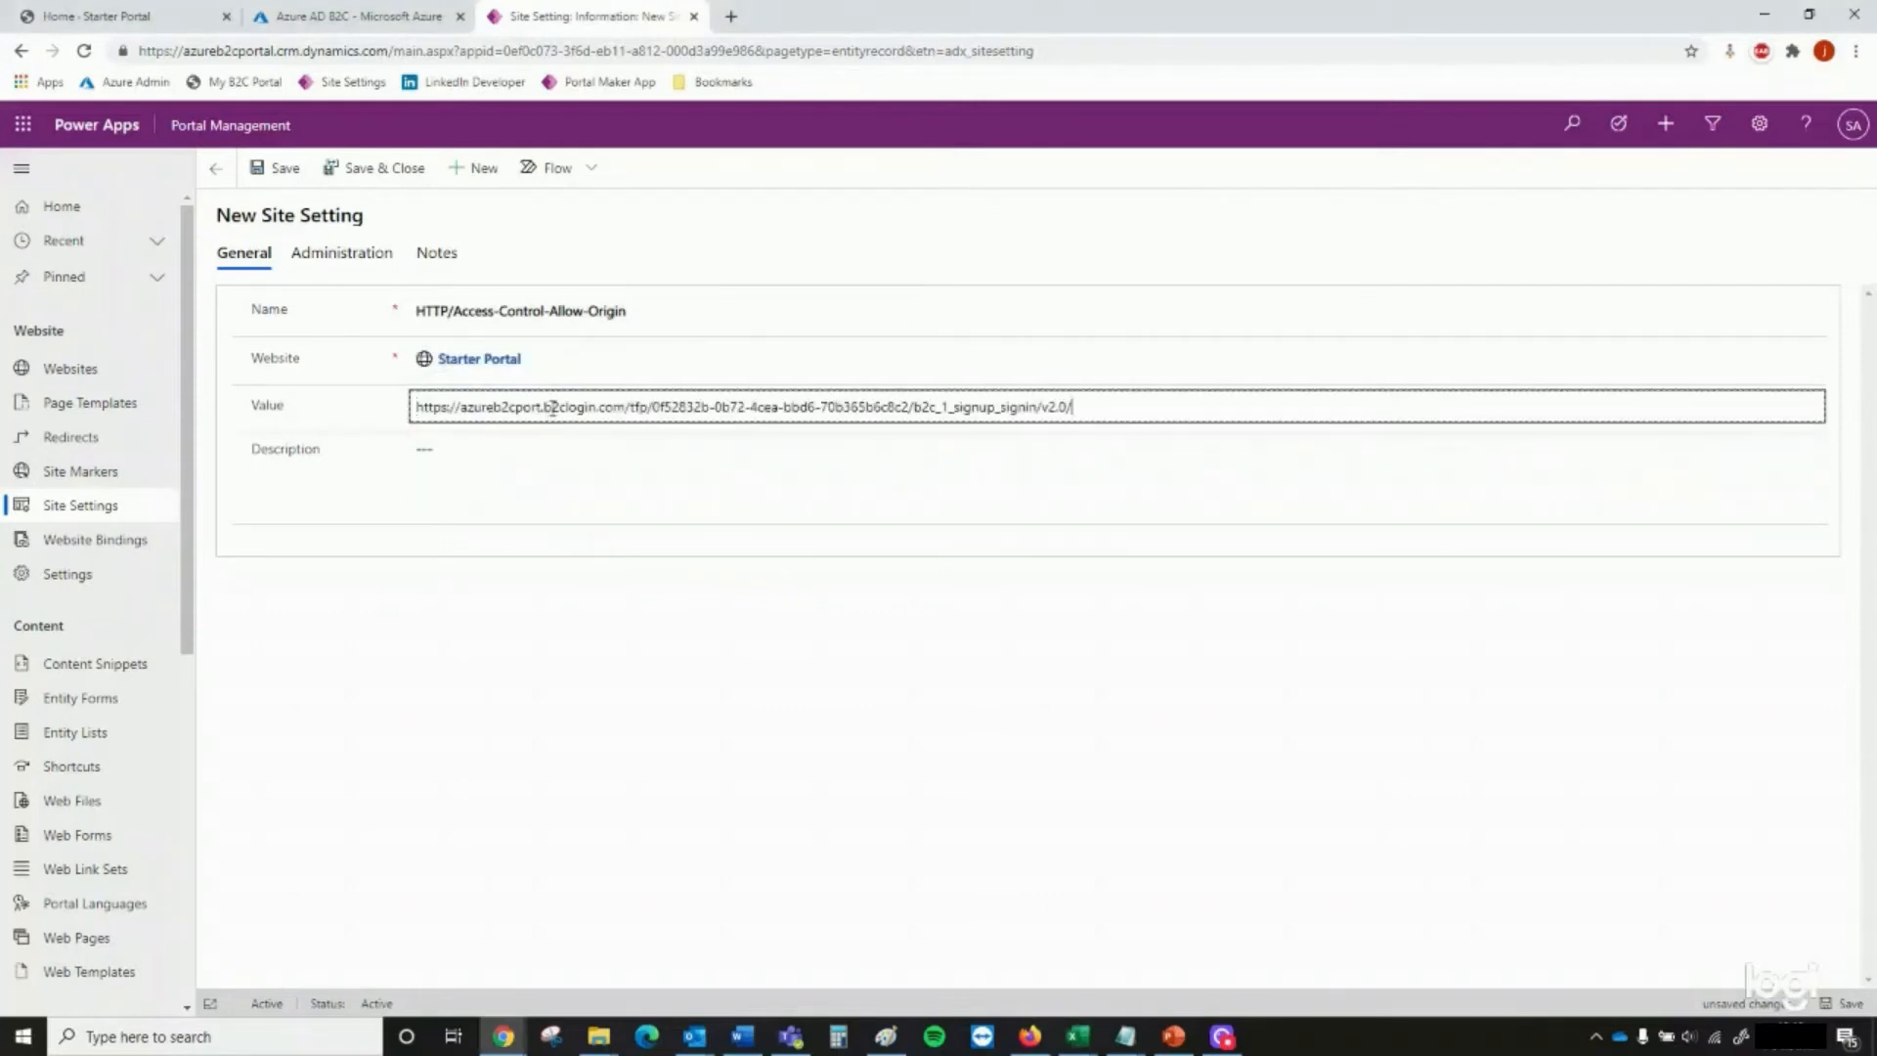
pyautogui.moveTo(628, 407); pyautogui.dragTo(1315, 437)
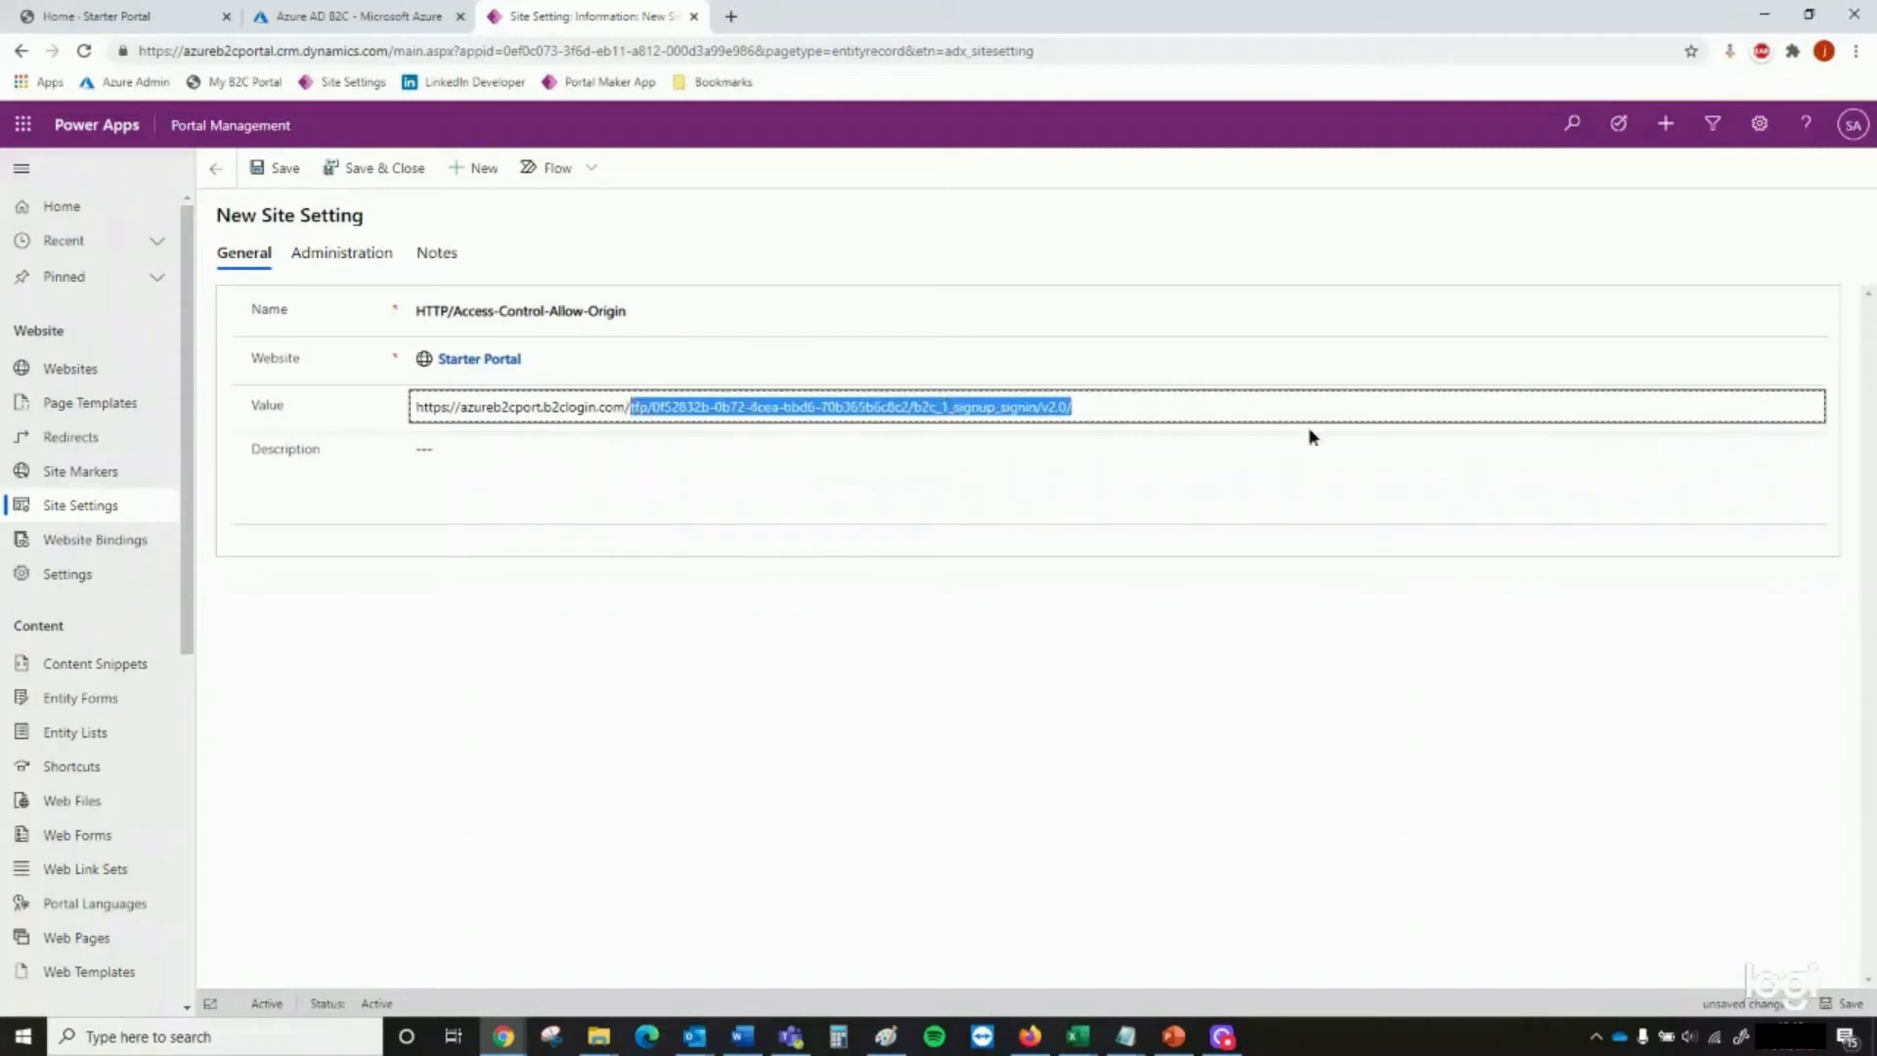
pyautogui.press('BackSpace')
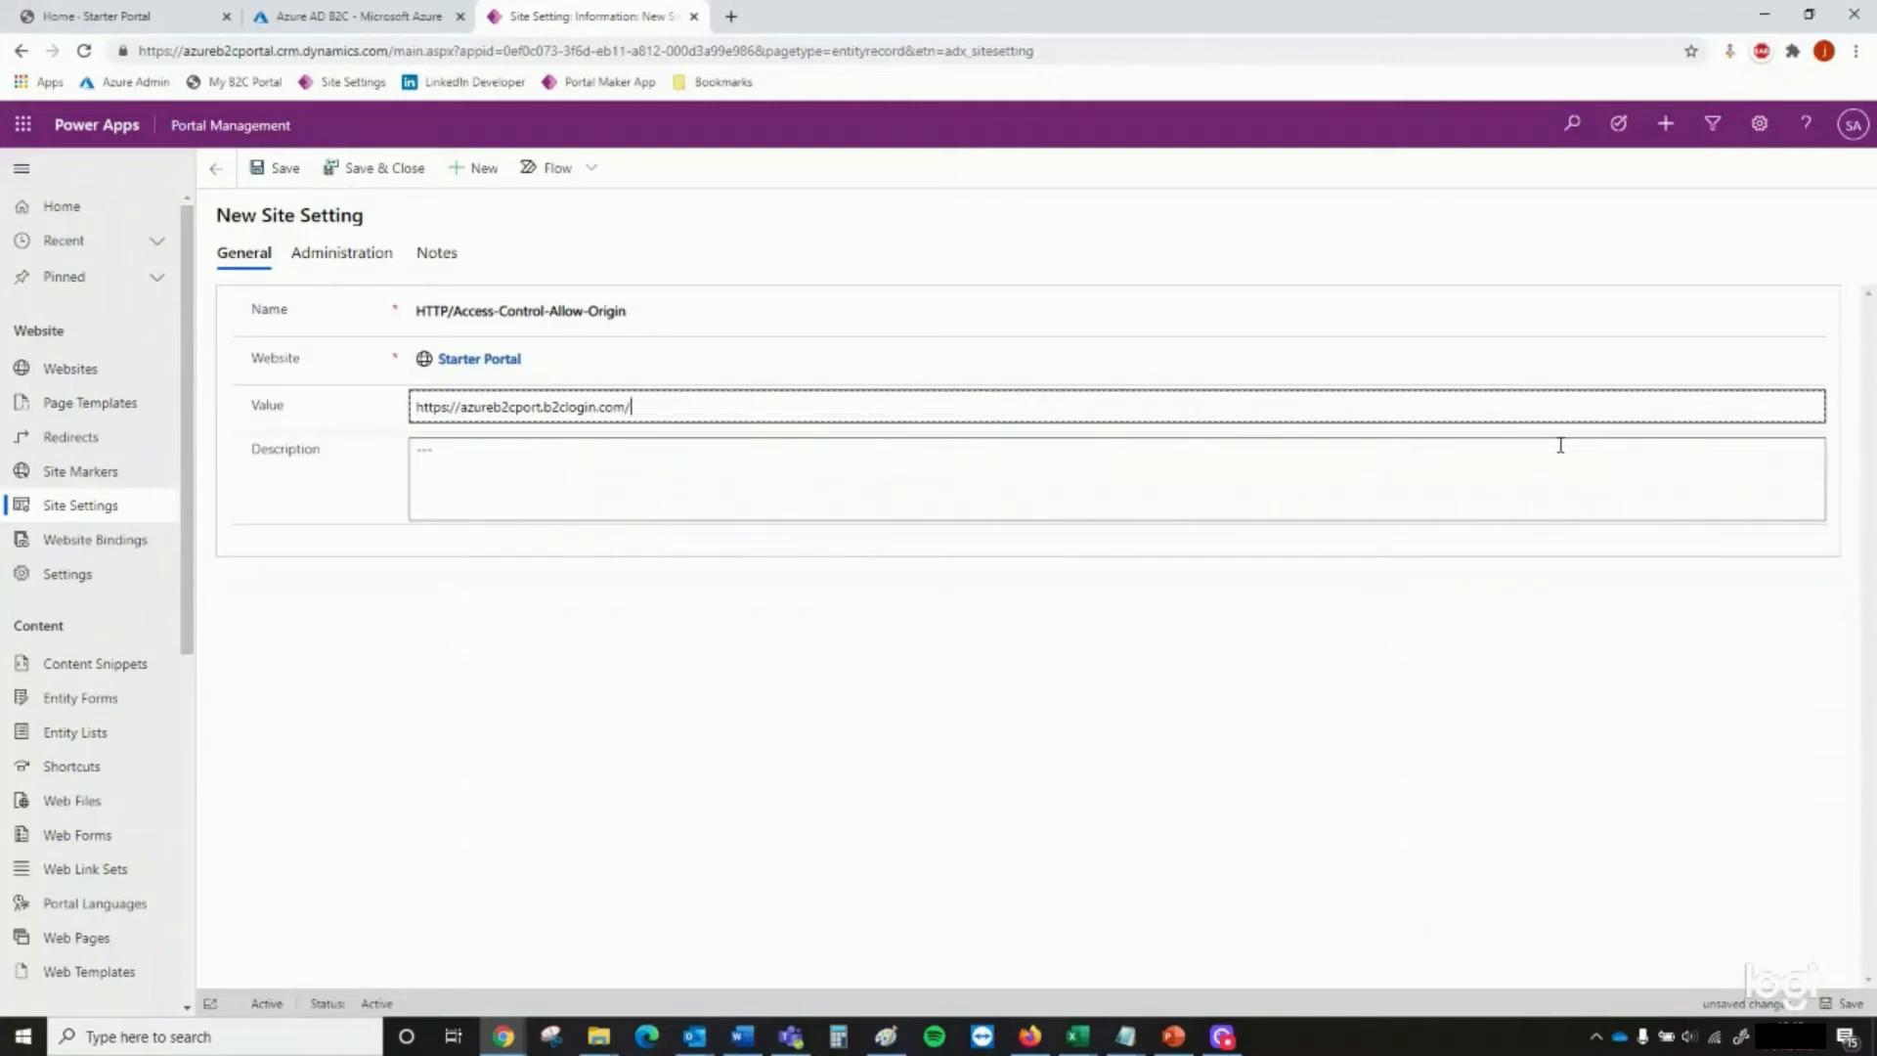
pyautogui.click(358, 168)
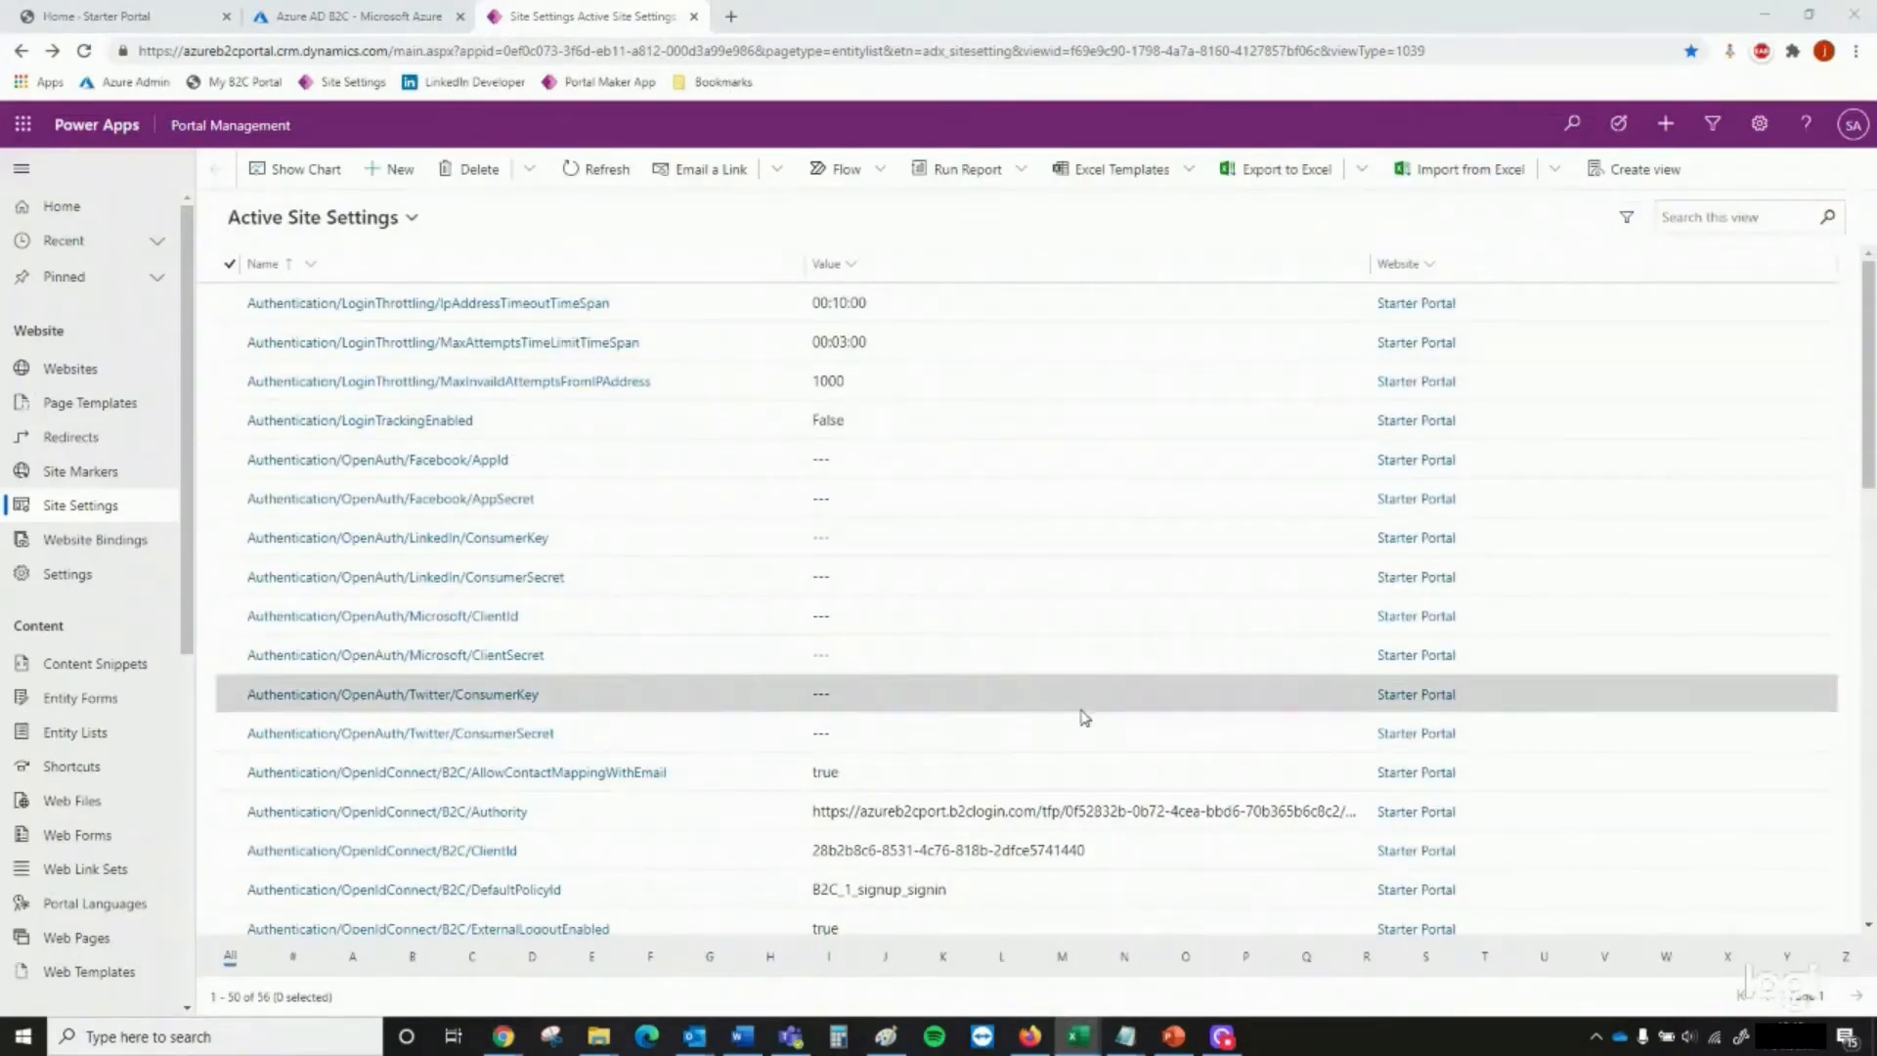
# Set the existing Authentication/Registration/LoginButtonAuthenticationType site setting to the b2clogin.com issuer URL of the b2c_1_signup_signin flow and save it
pyautogui.scroll(-4, 747, 742)
pyautogui.scroll(-2, 747, 742)
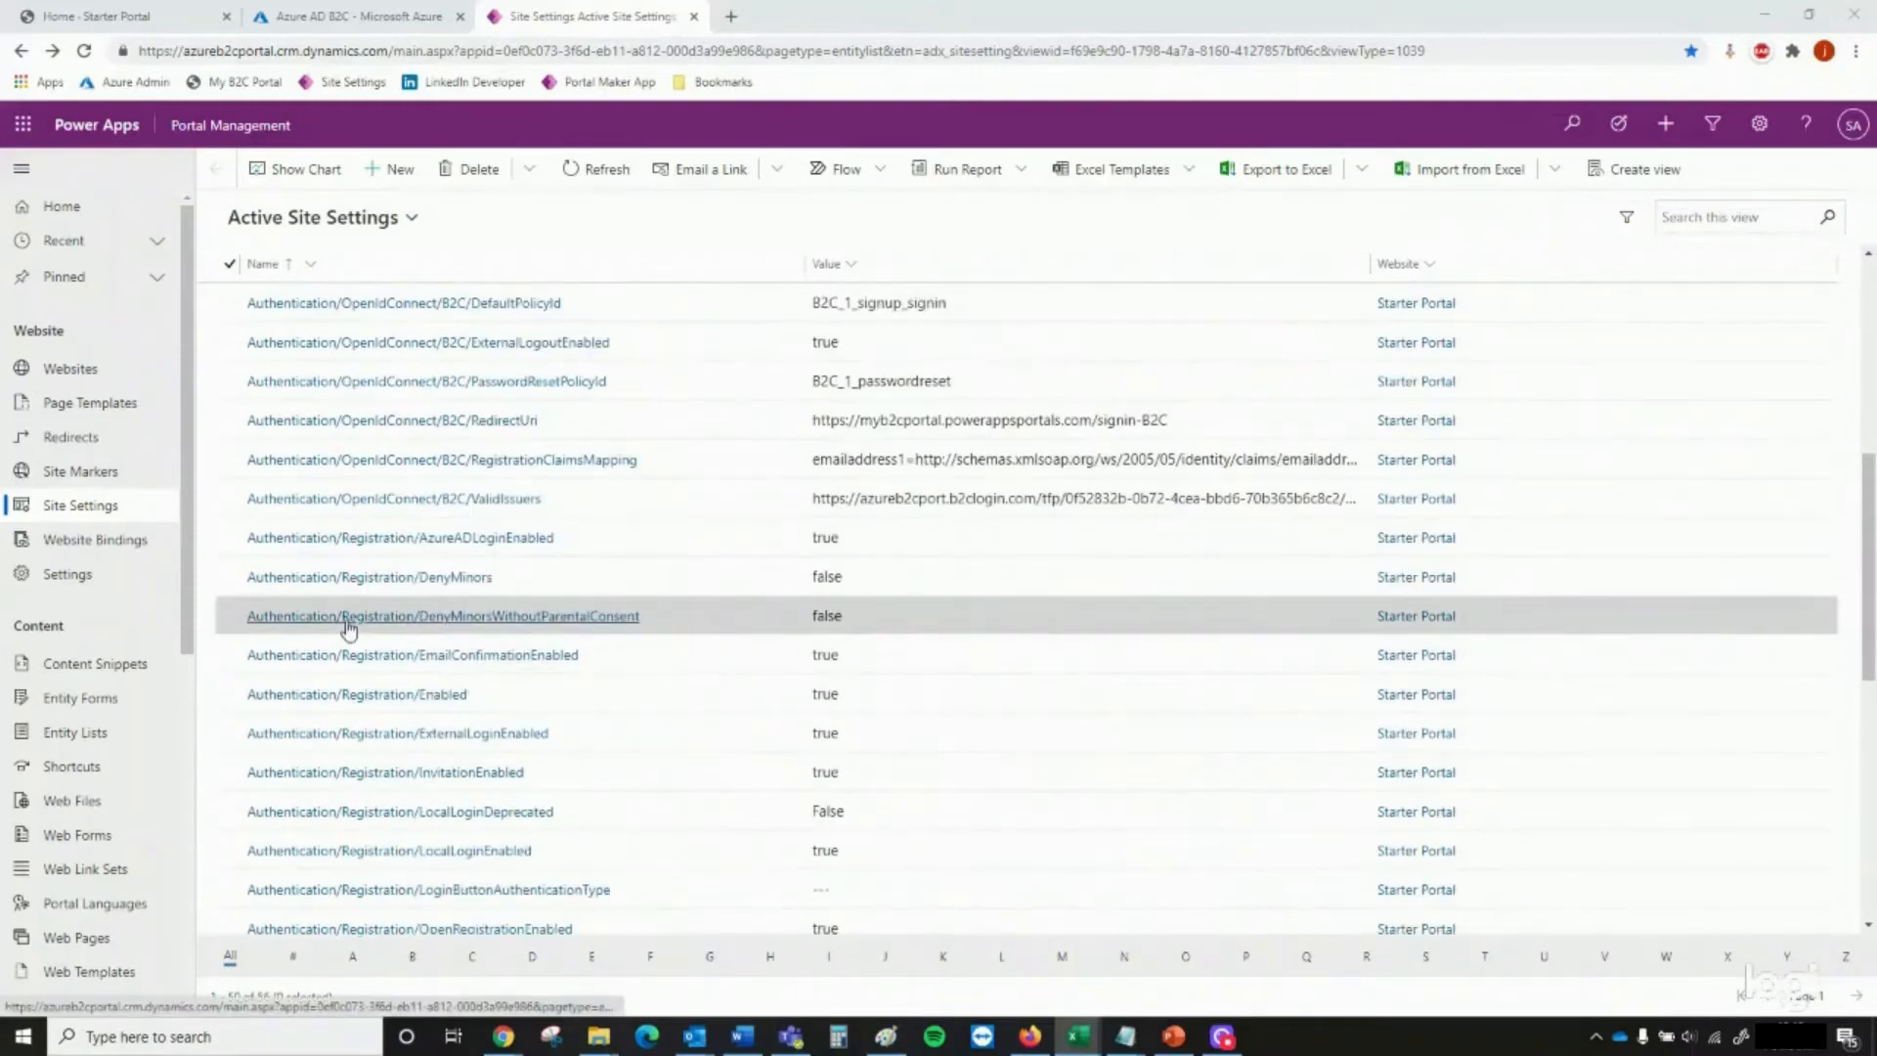
pyautogui.scroll(-1, 416, 643)
pyautogui.scroll(-1, 419, 643)
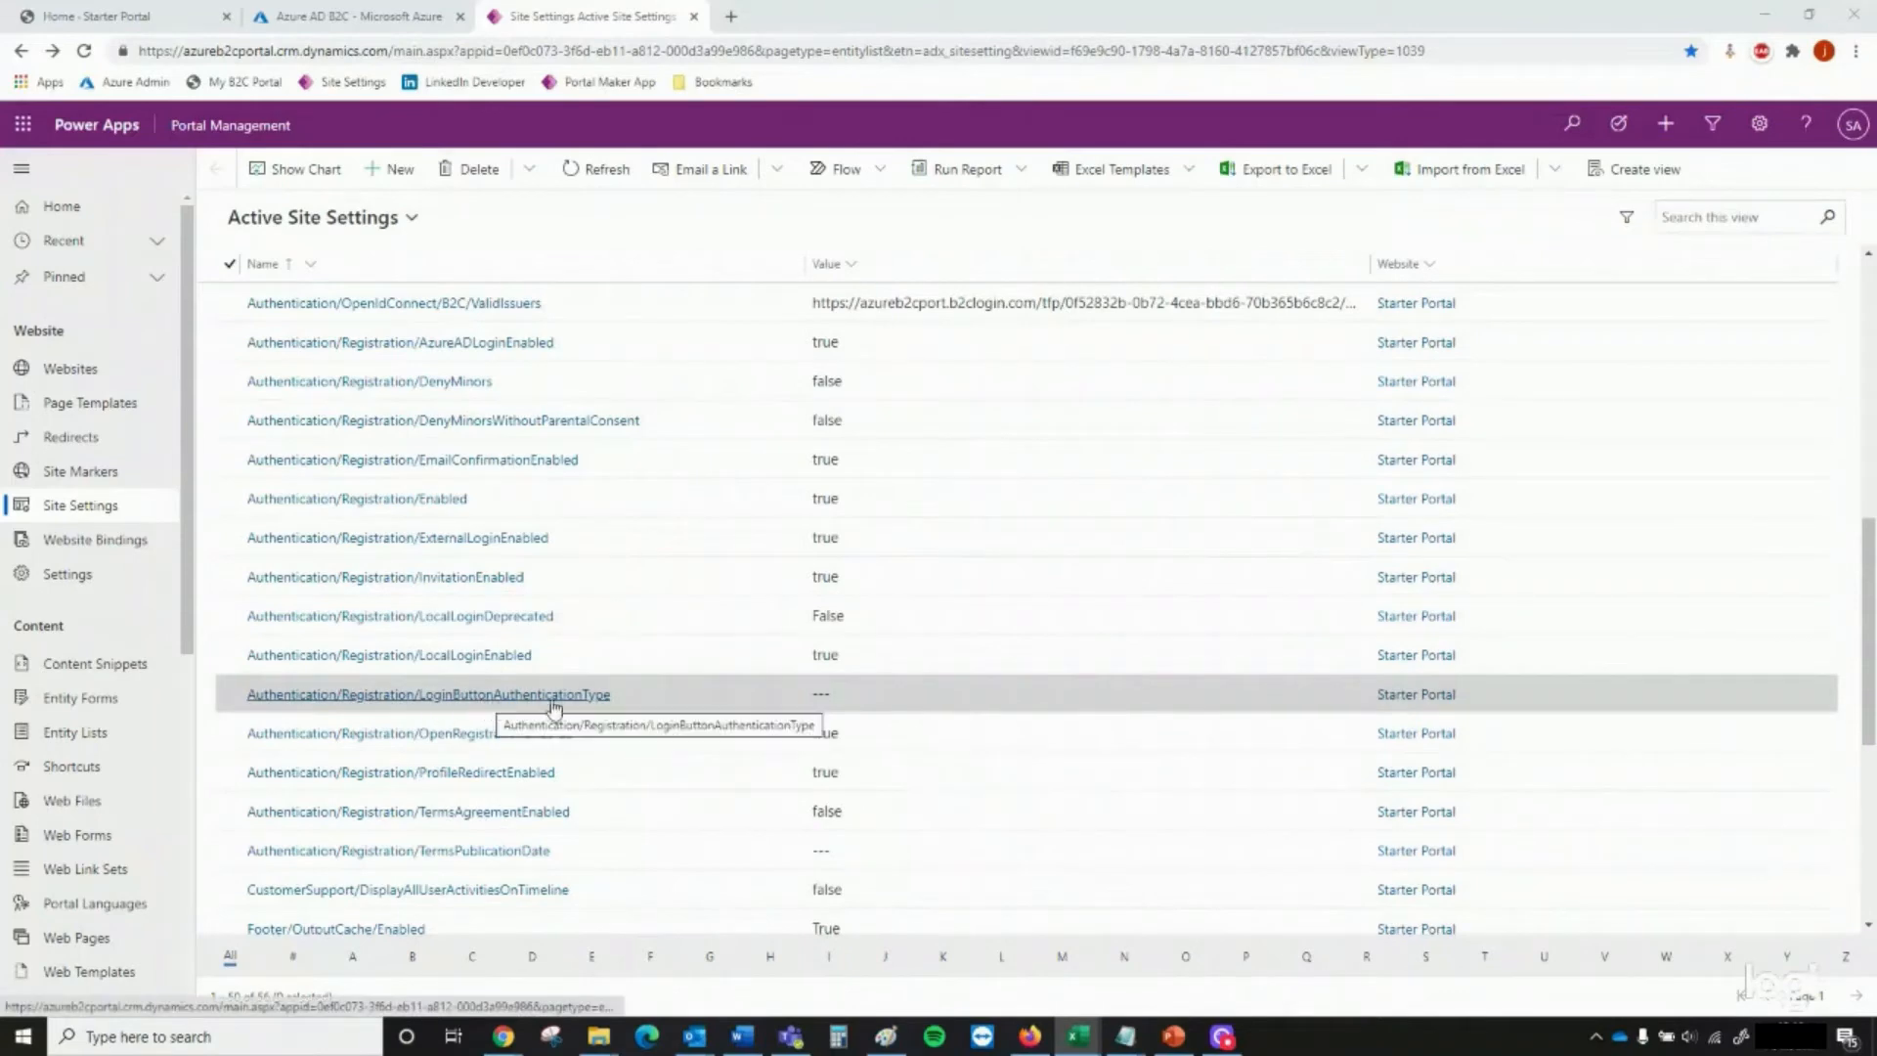
pyautogui.click(591, 696)
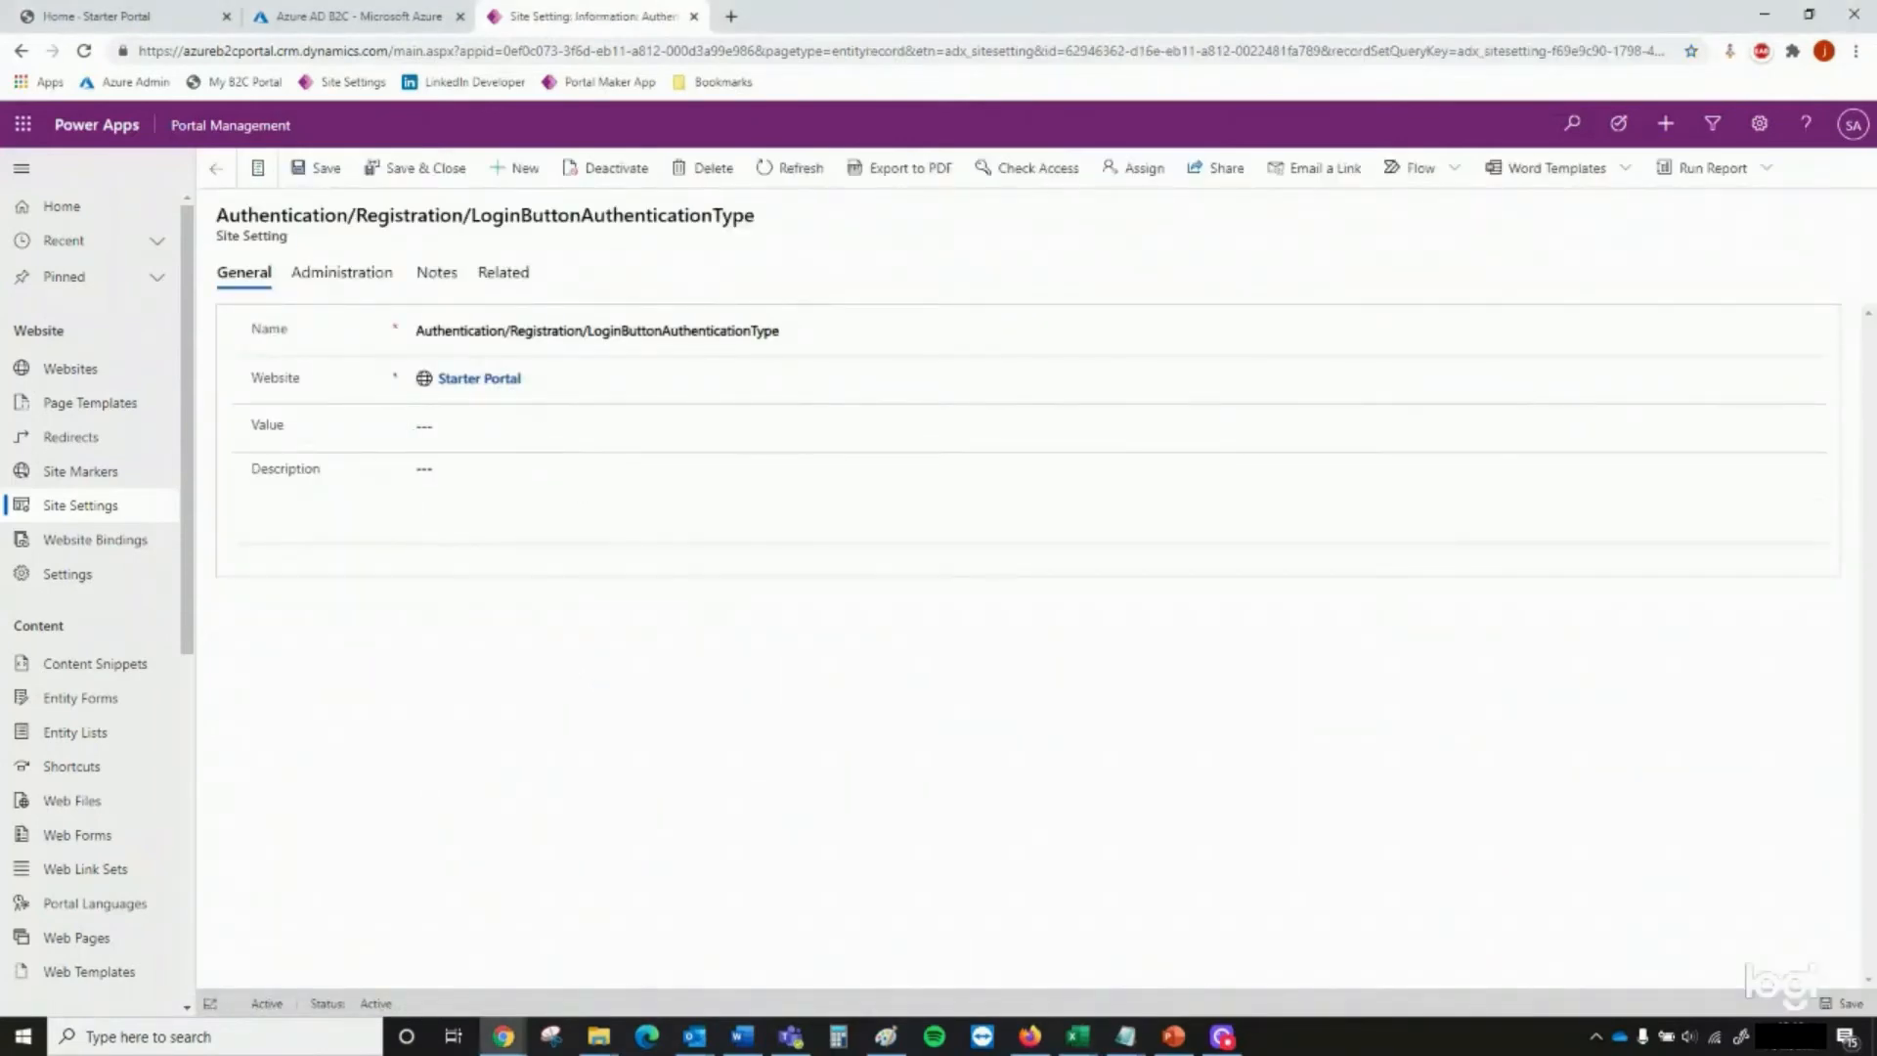
pyautogui.hotkey('alt', 'Tab')
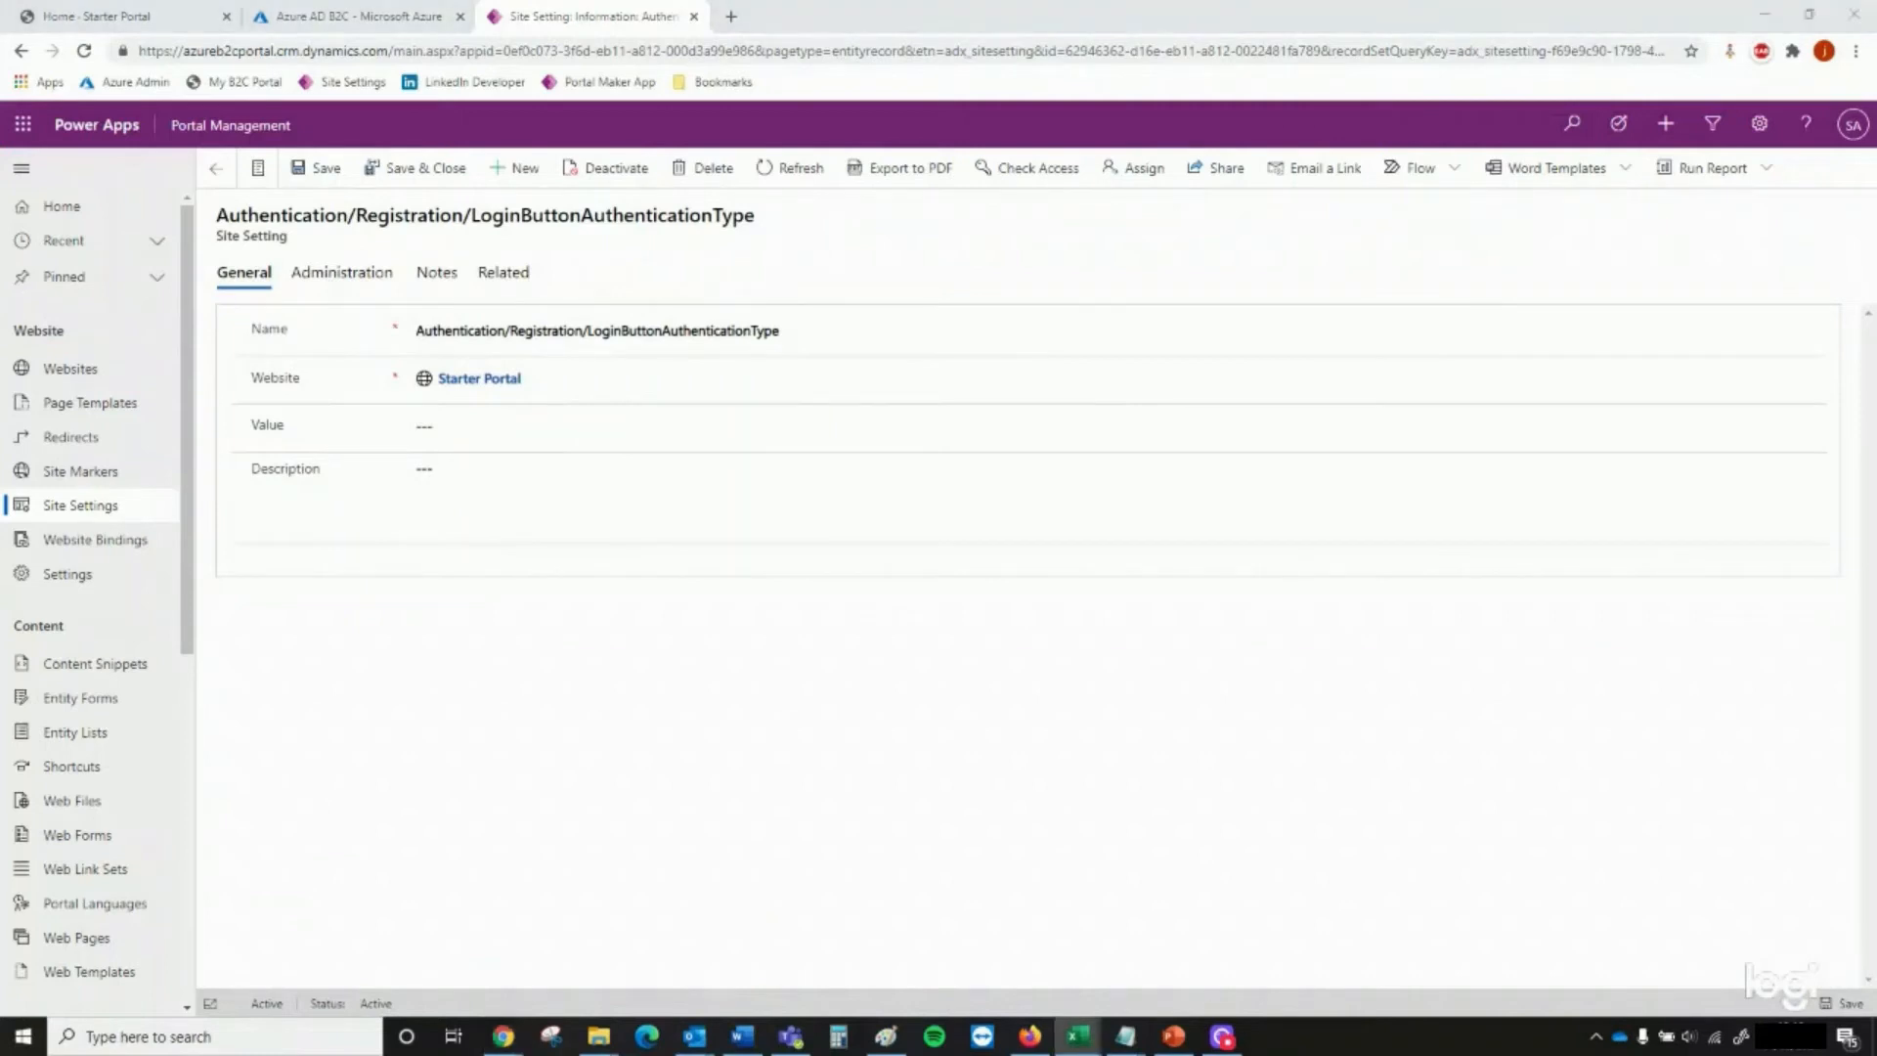
pyautogui.click(587, 425)
pyautogui.write('https://azureb2cport.b2clogin.com/tfp/0f52832b-0b72-4cea-bbd6-70b365b6c8c2/b2c_1_signup_signin/v2.0/')
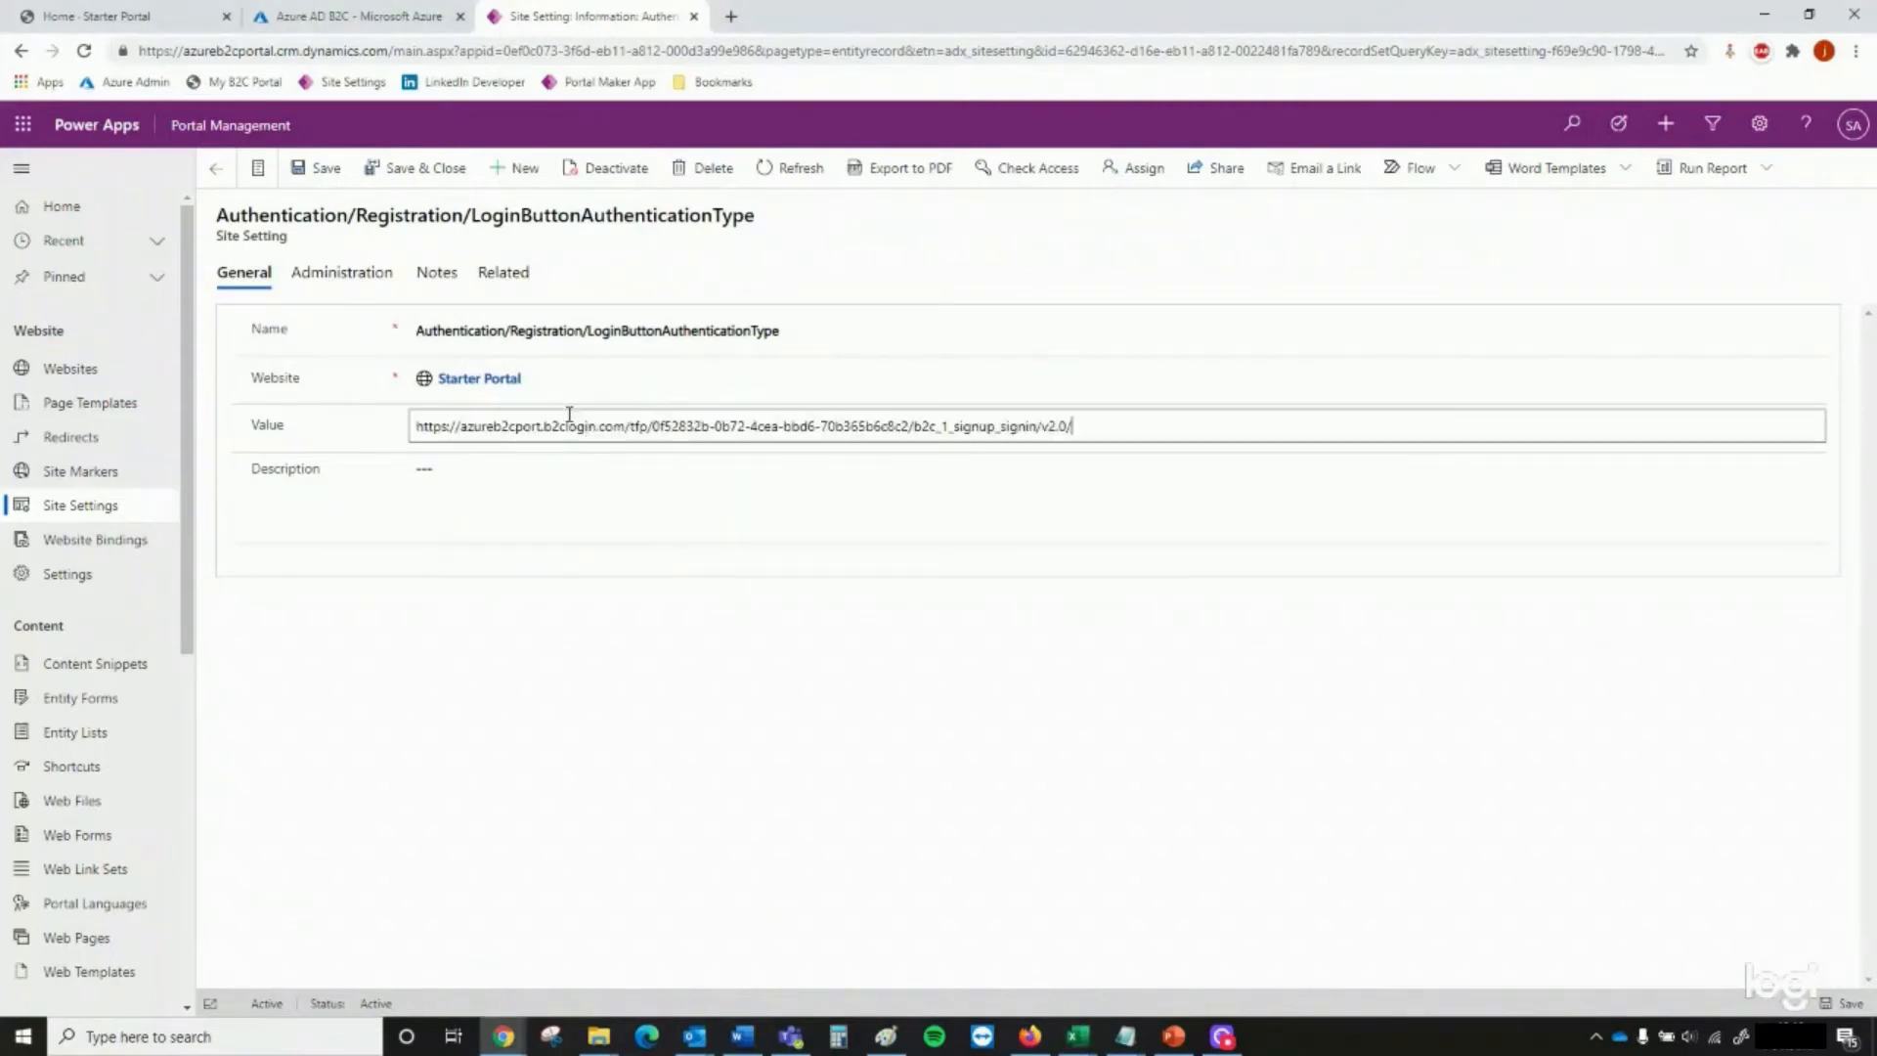
pyautogui.click(424, 170)
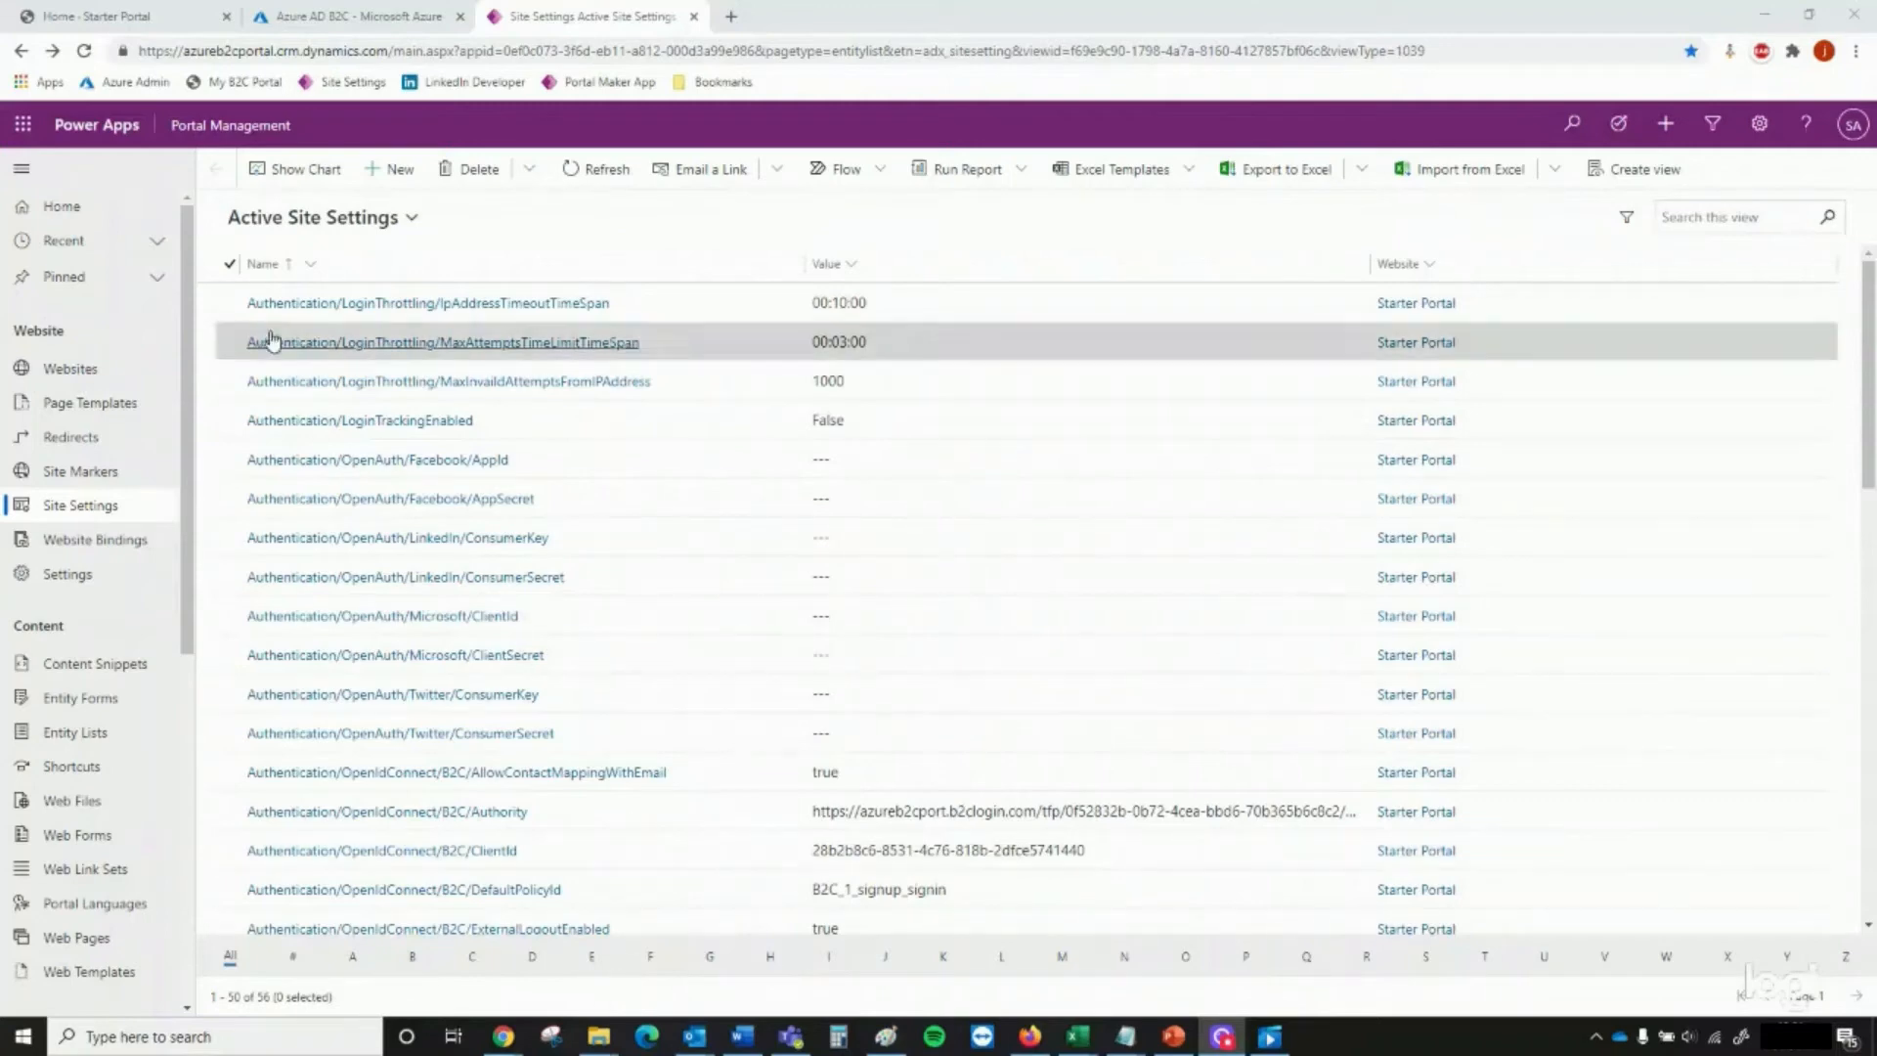
# Switch to the Starter Portal home page and open its sign-in page
pyautogui.click(117, 17)
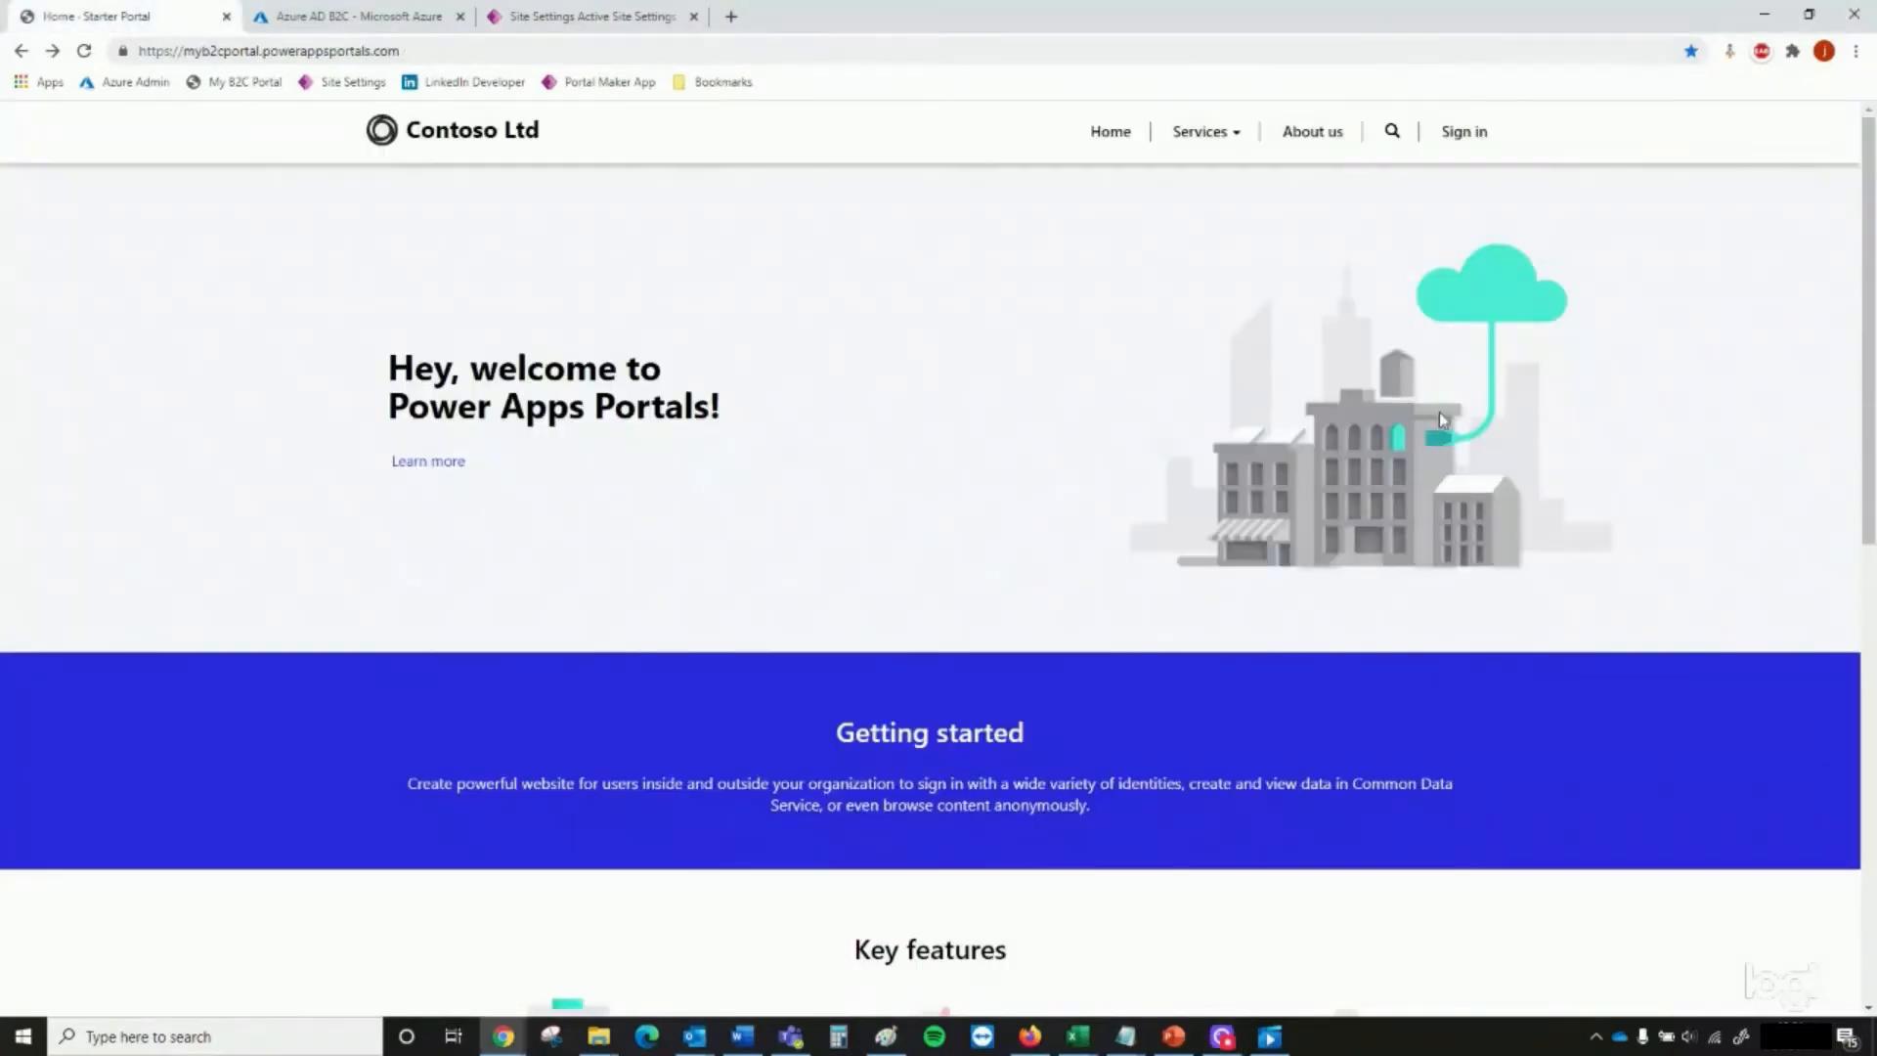
pyautogui.click(1464, 132)
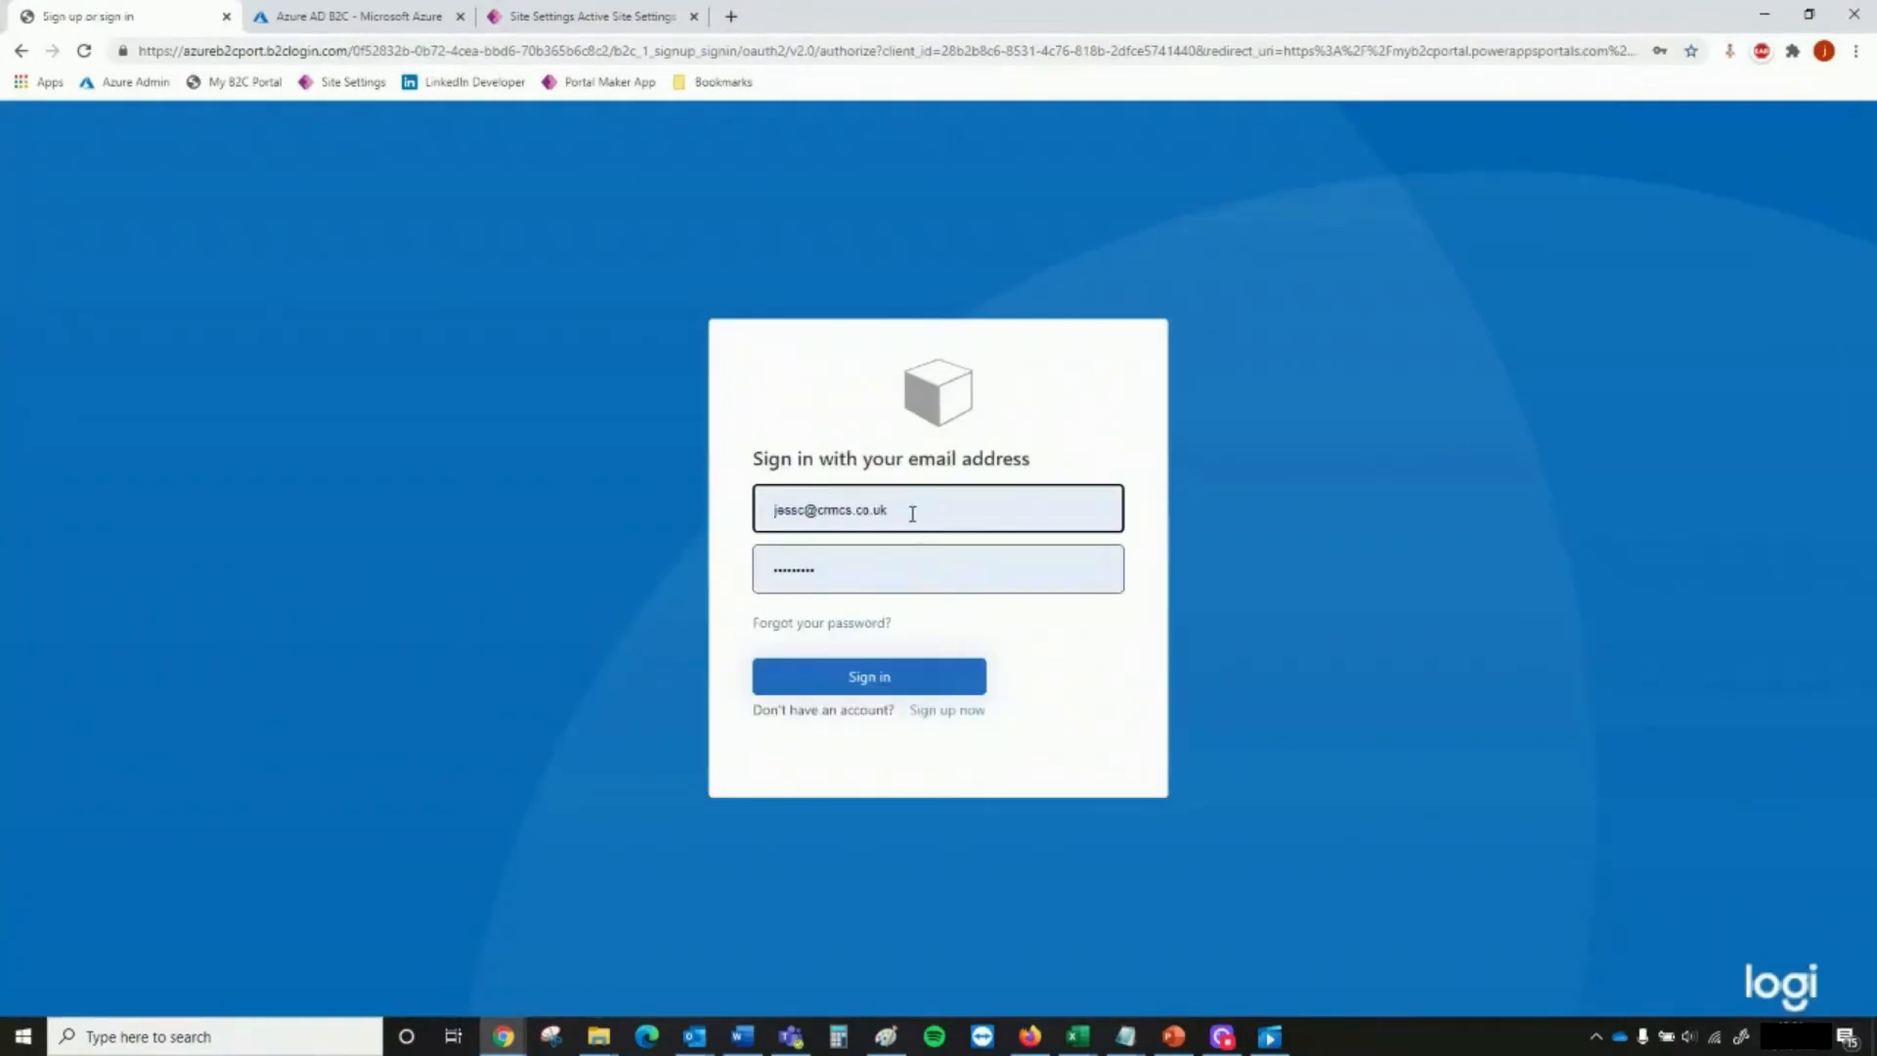
pyautogui.moveTo(912, 513); pyautogui.dragTo(677, 496)
pyautogui.press('BackSpace')
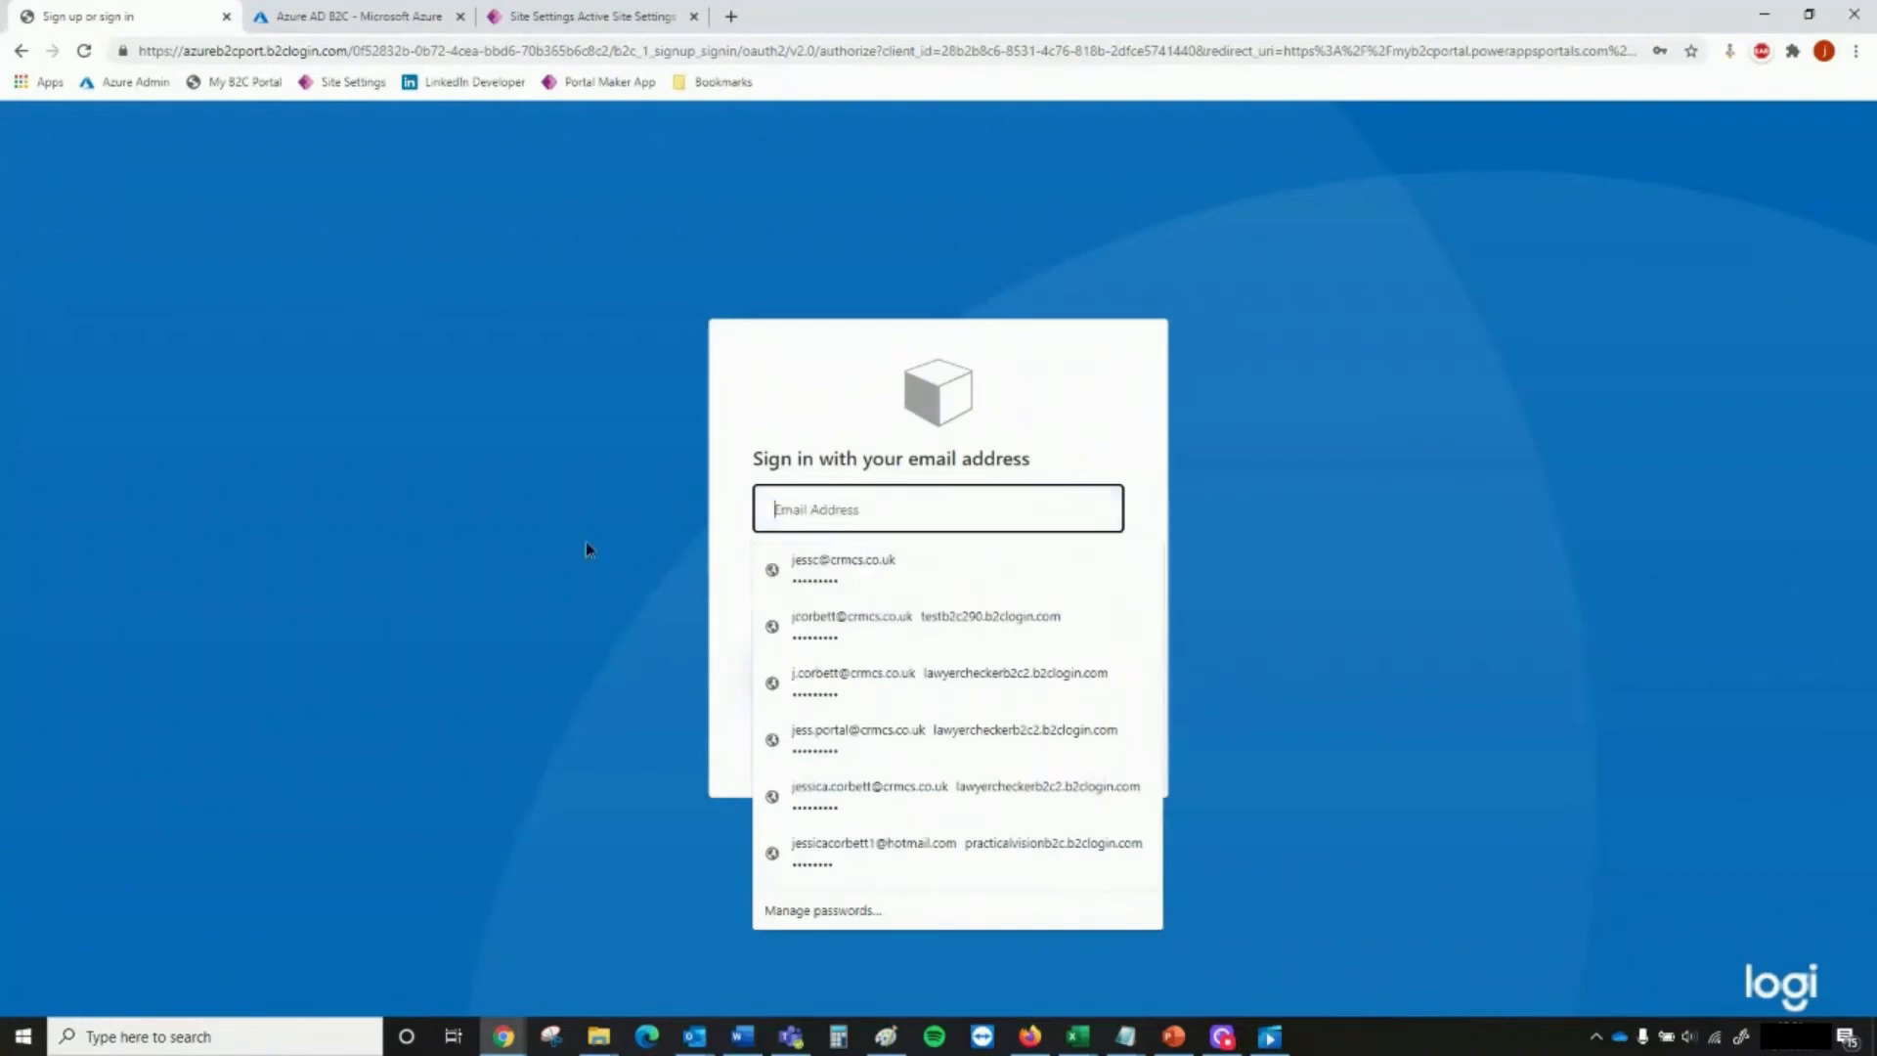
pyautogui.click(586, 549)
pyautogui.moveTo(850, 561); pyautogui.dragTo(701, 552)
pyautogui.press('BackSpace')
pyautogui.click(635, 553)
pyautogui.click(883, 520)
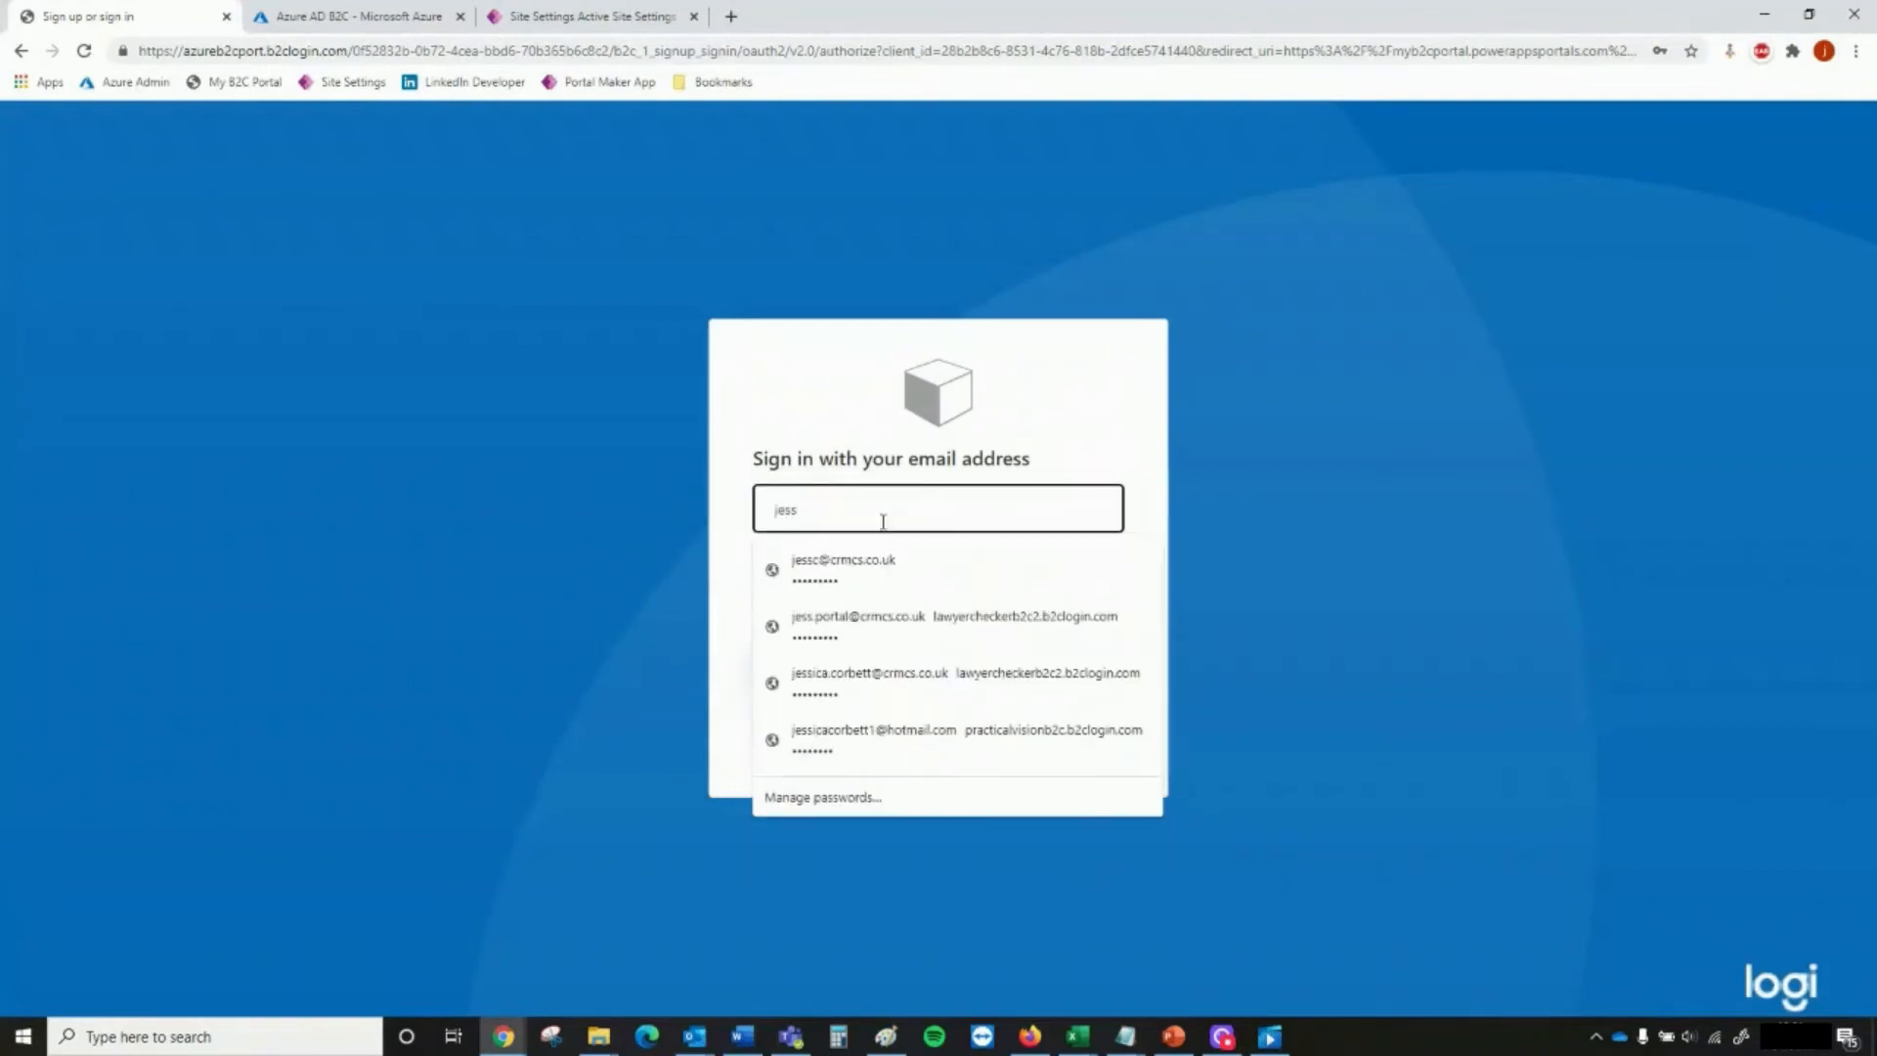
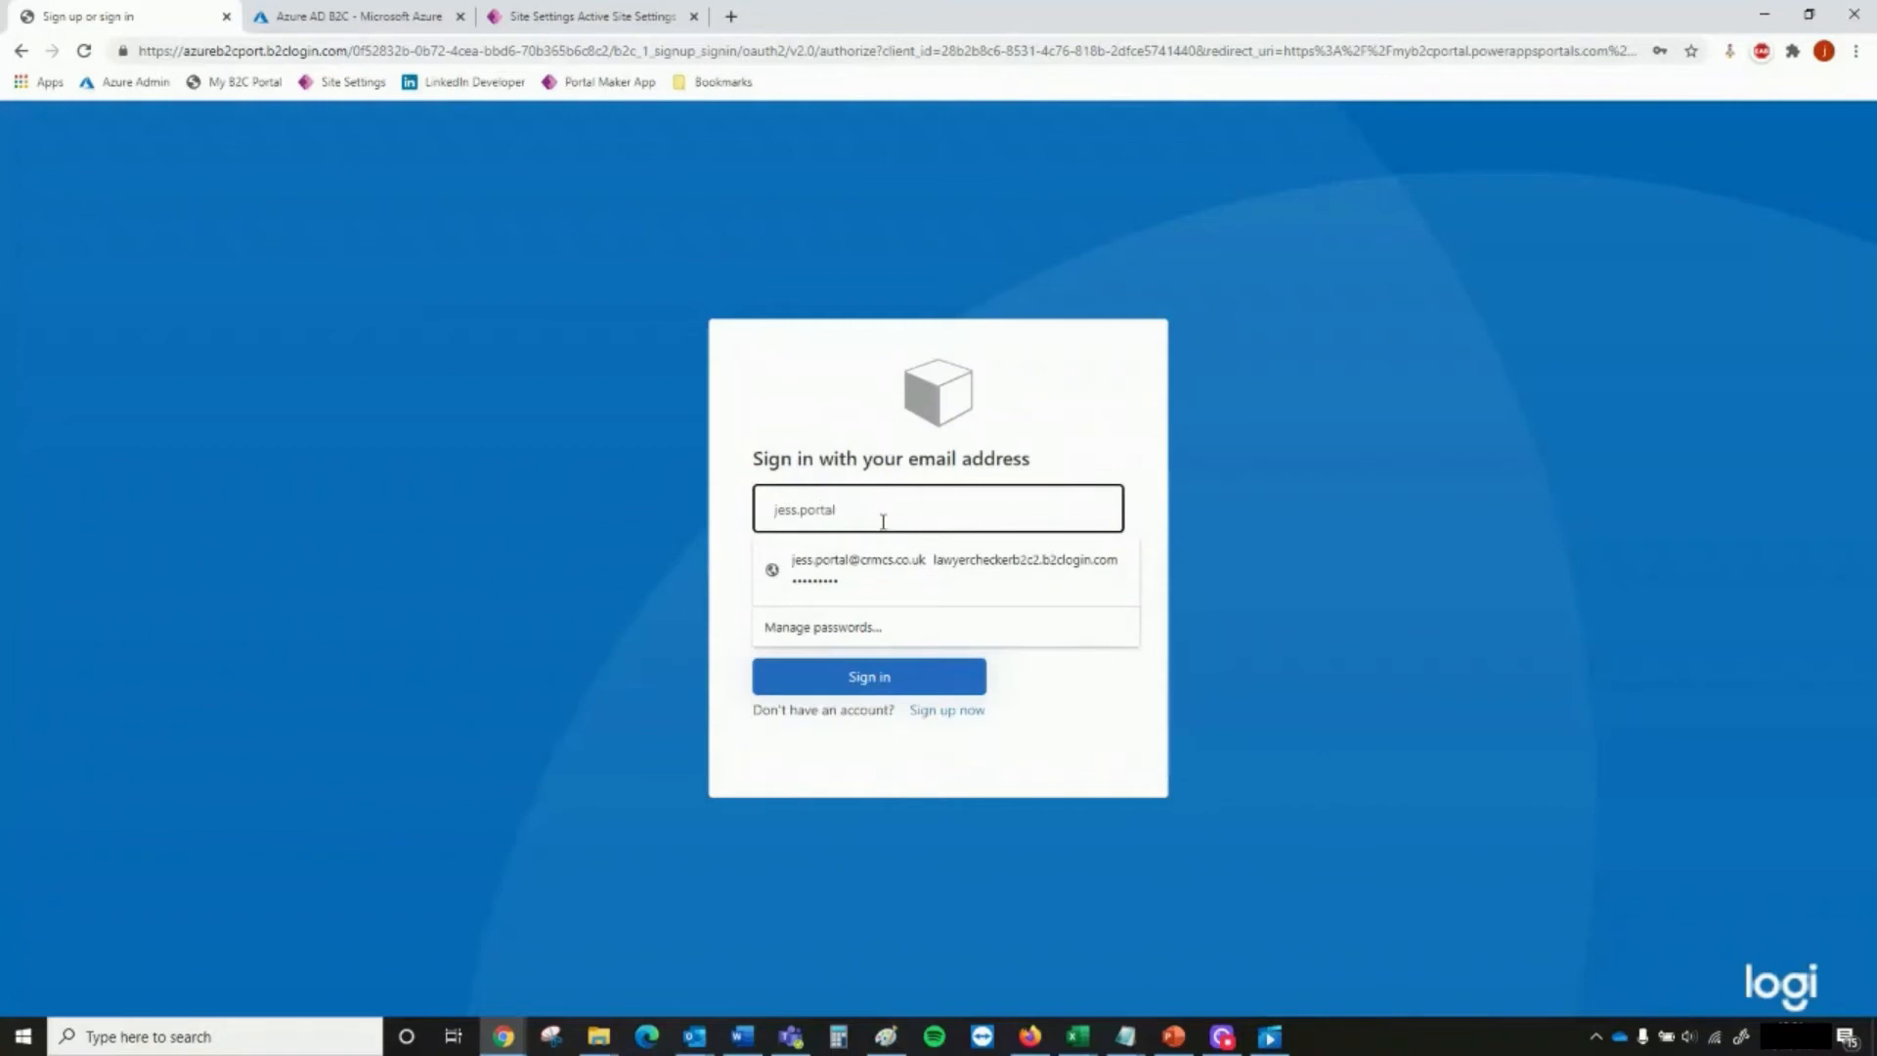
pyautogui.press('Tab')
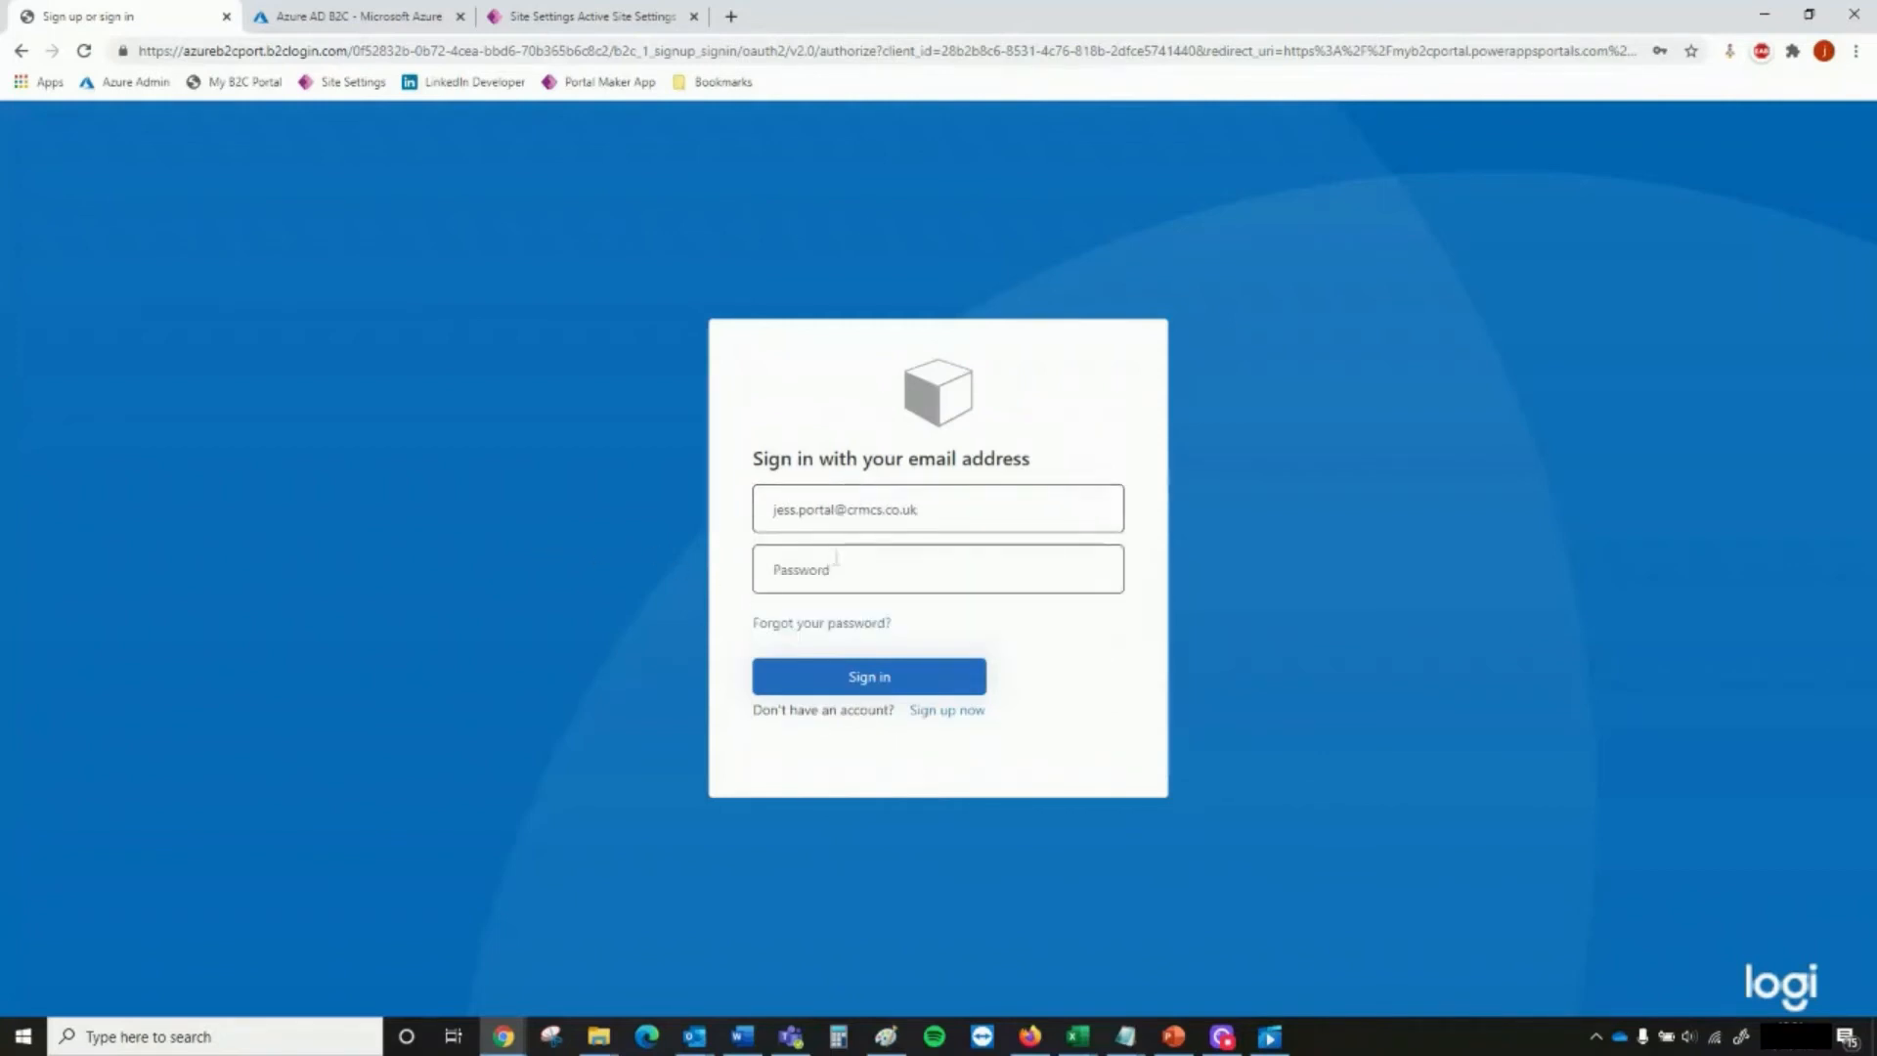
pyautogui.click(690, 566)
pyautogui.click(801, 566)
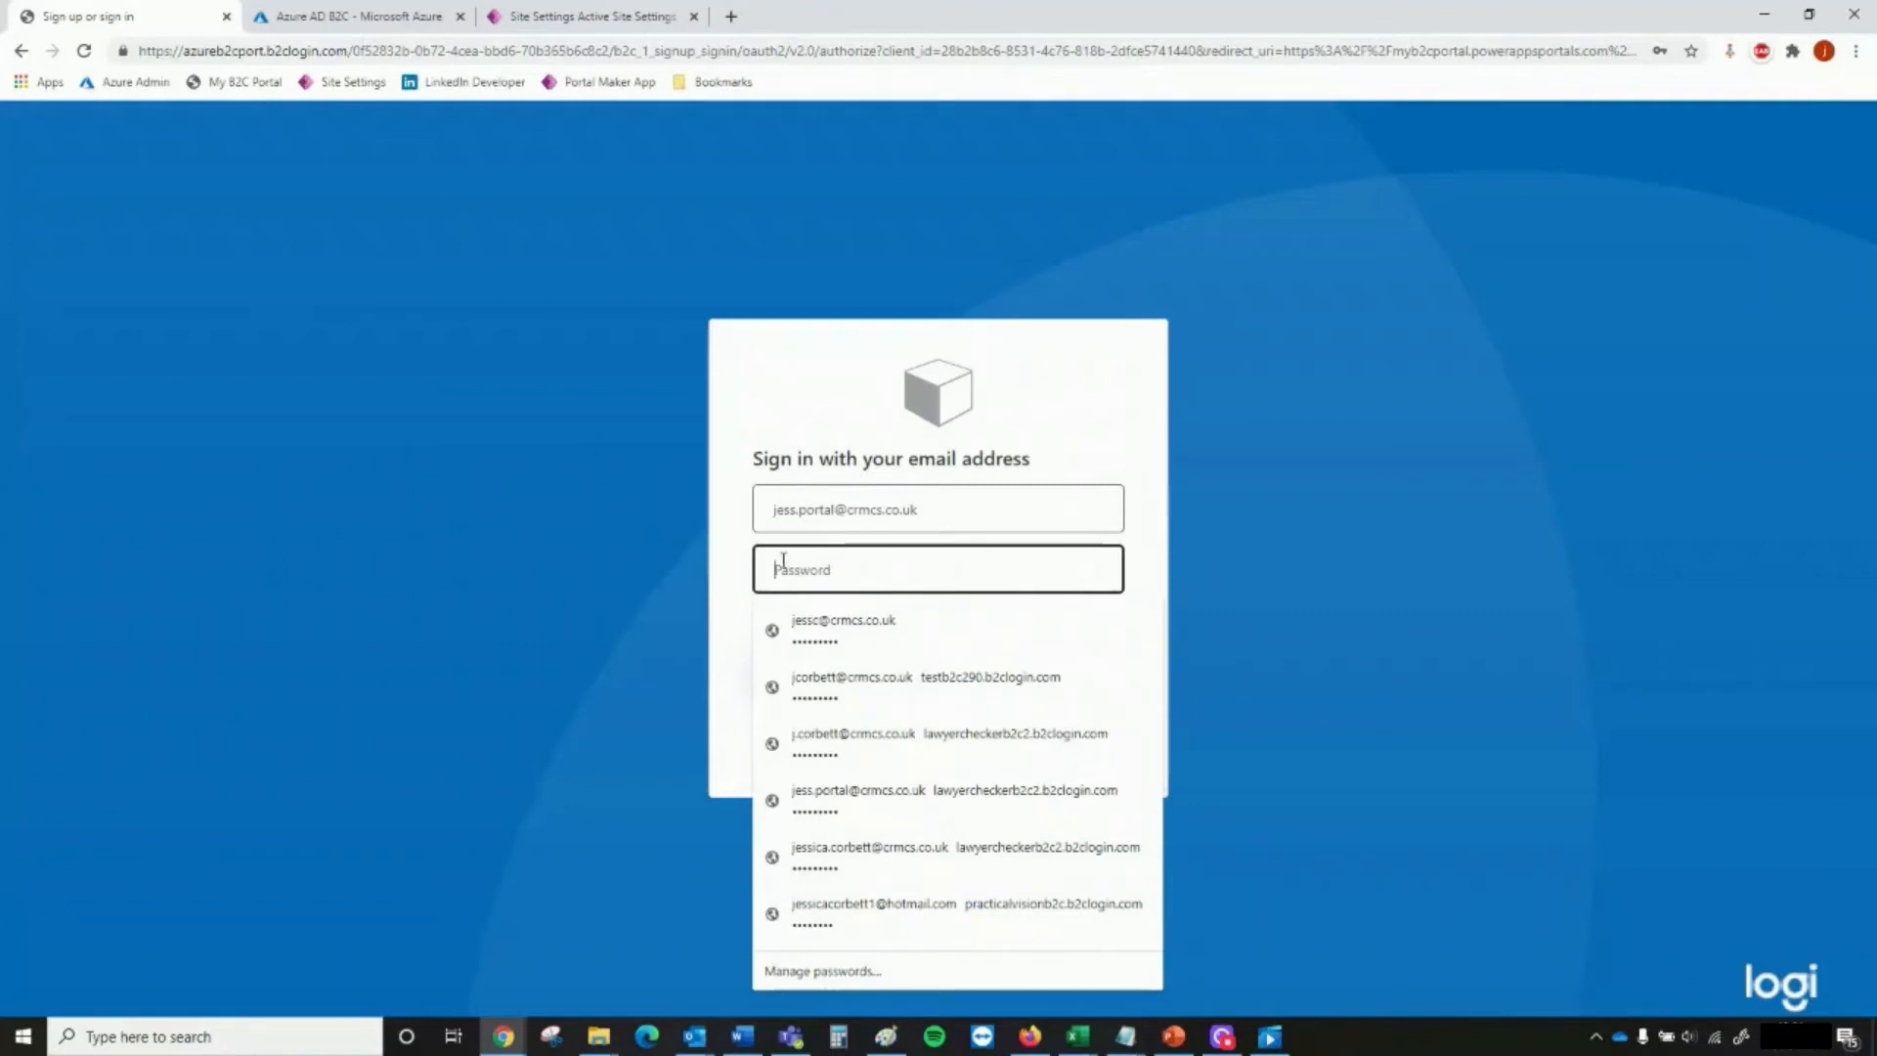
pyautogui.click(641, 553)
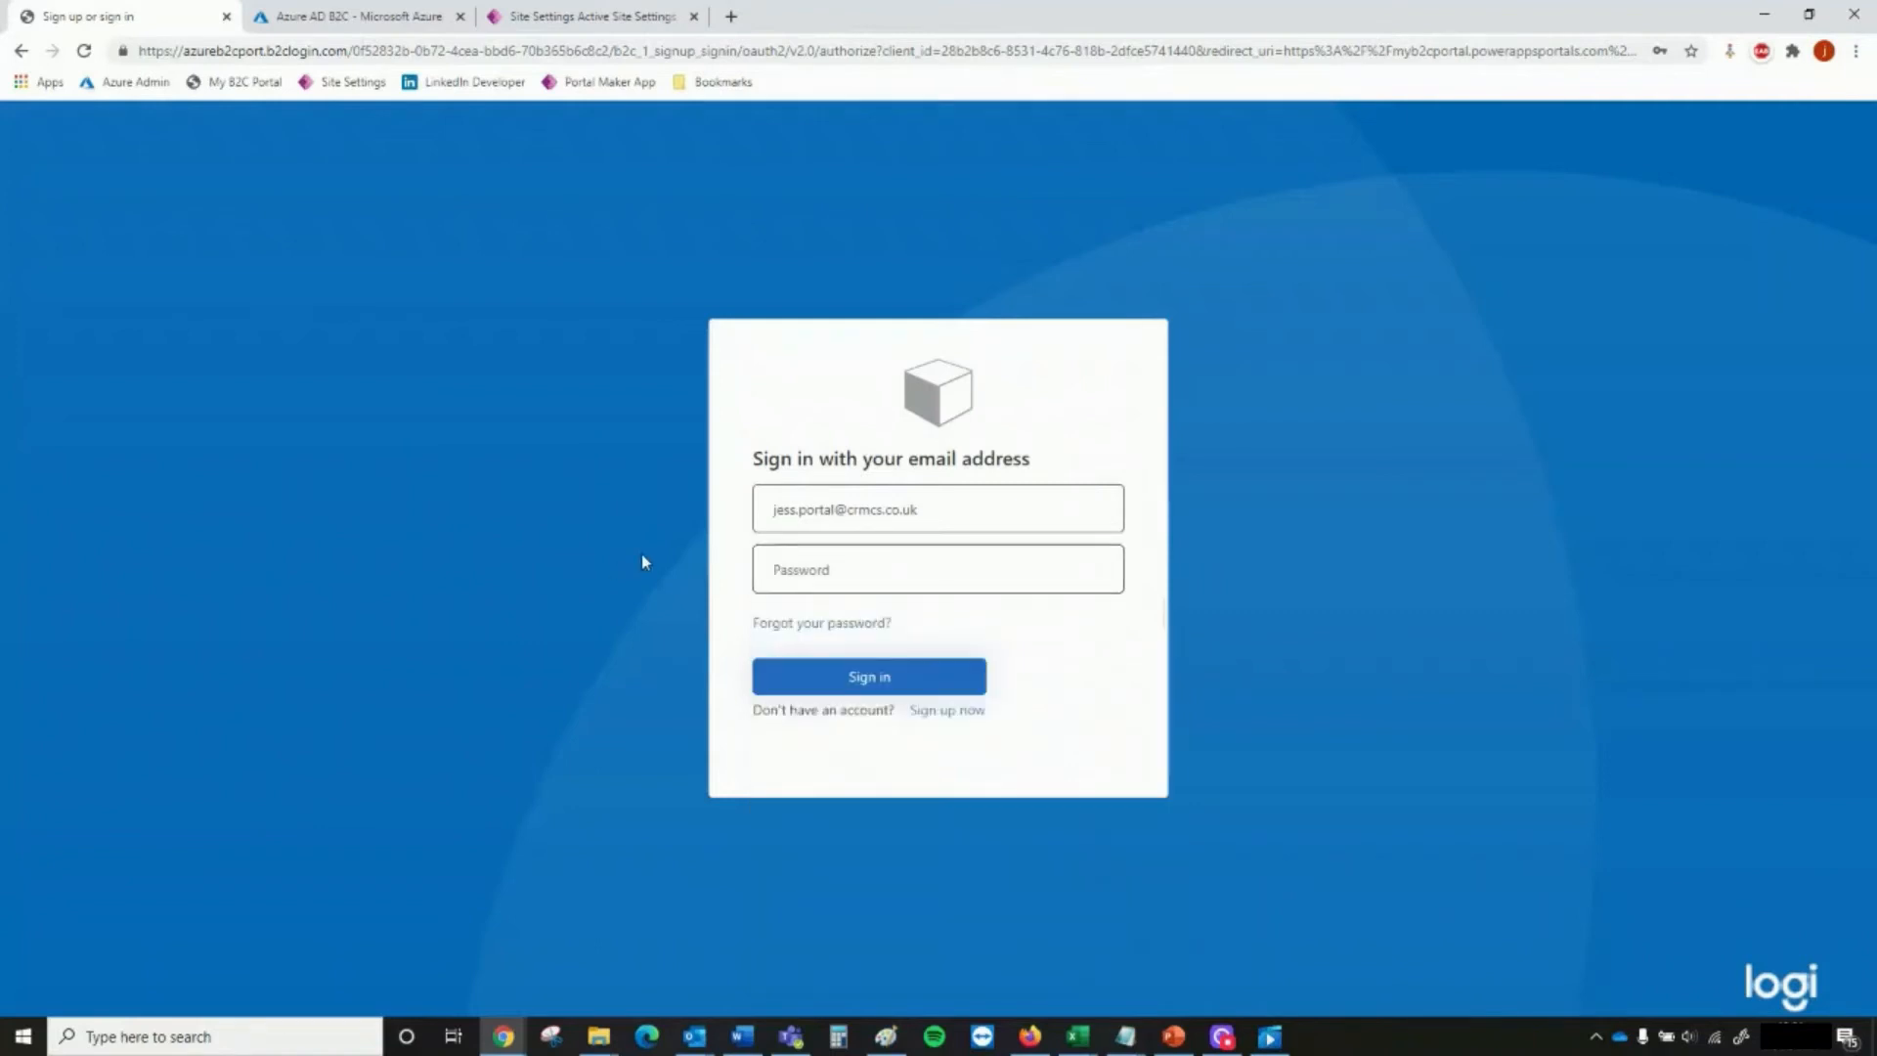
# Open the new account sign-up form and replace the prefilled email with the portal test user's email address
pyautogui.click(944, 712)
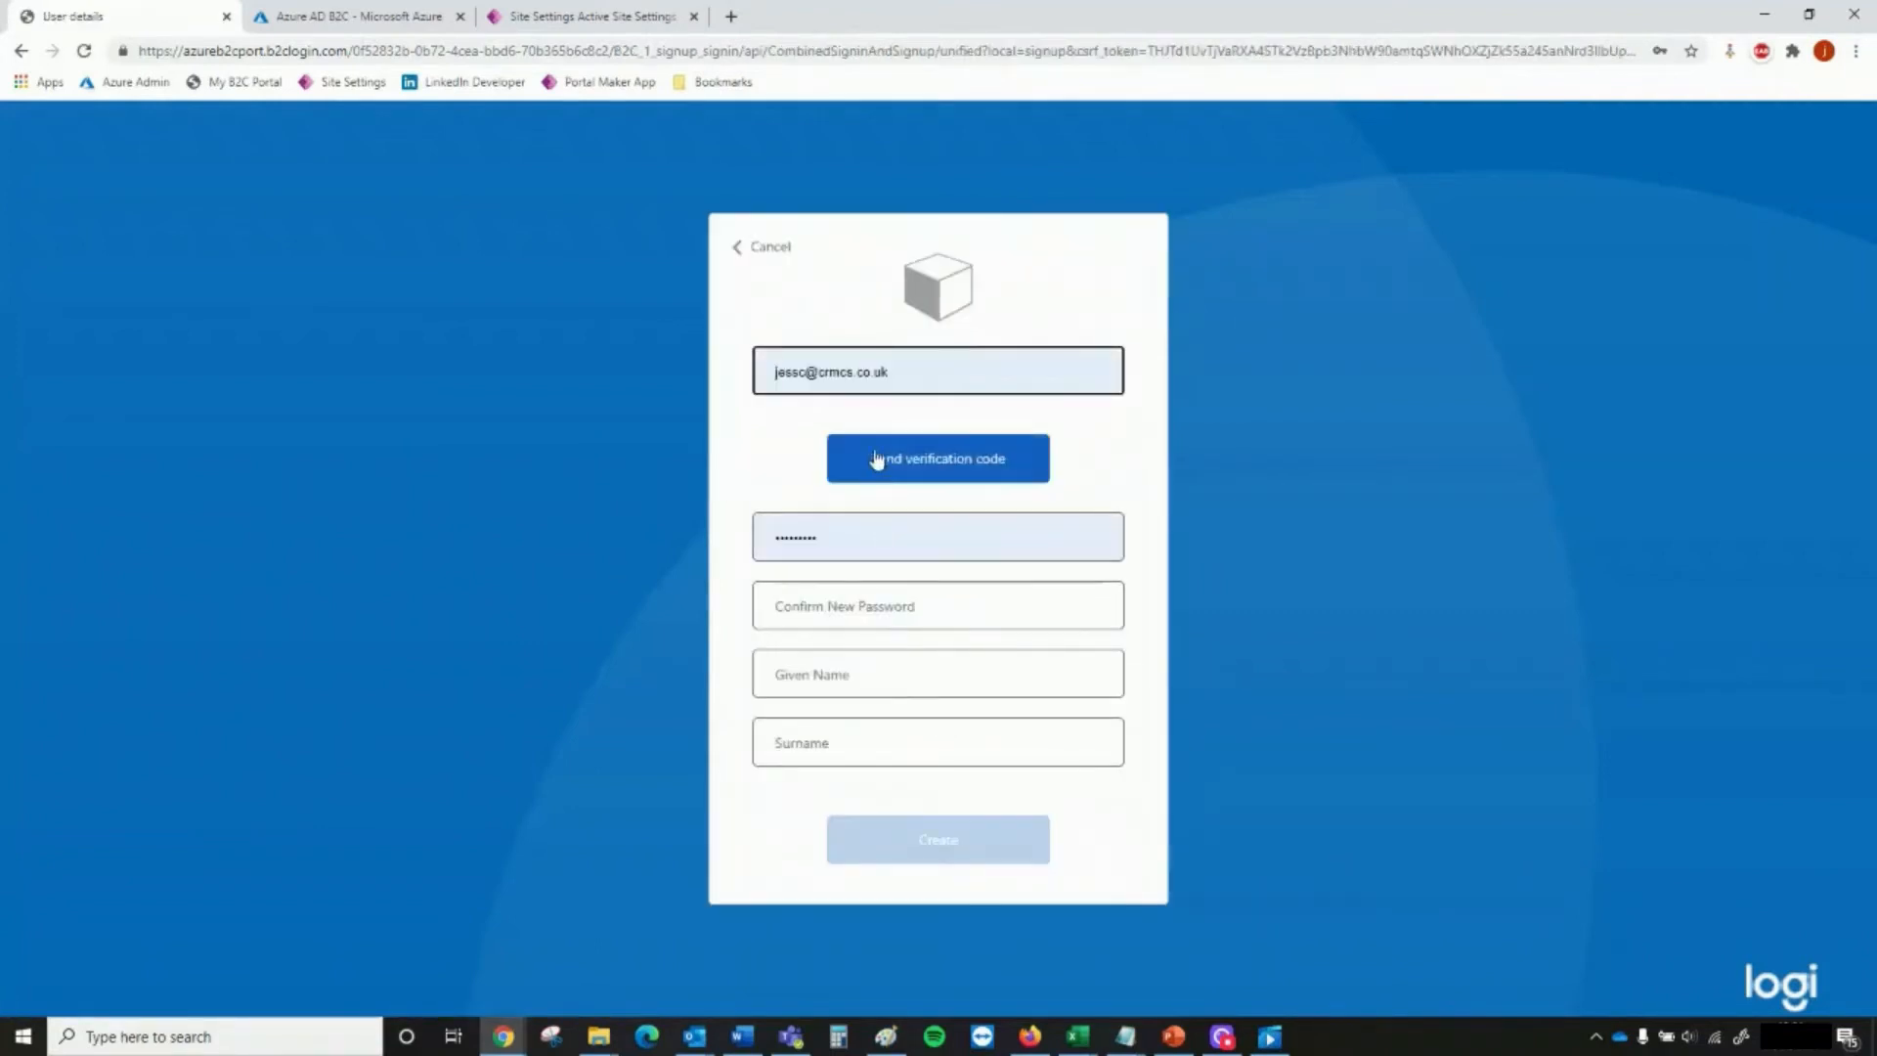
pyautogui.moveTo(901, 369); pyautogui.dragTo(630, 355)
pyautogui.write('JESS.')
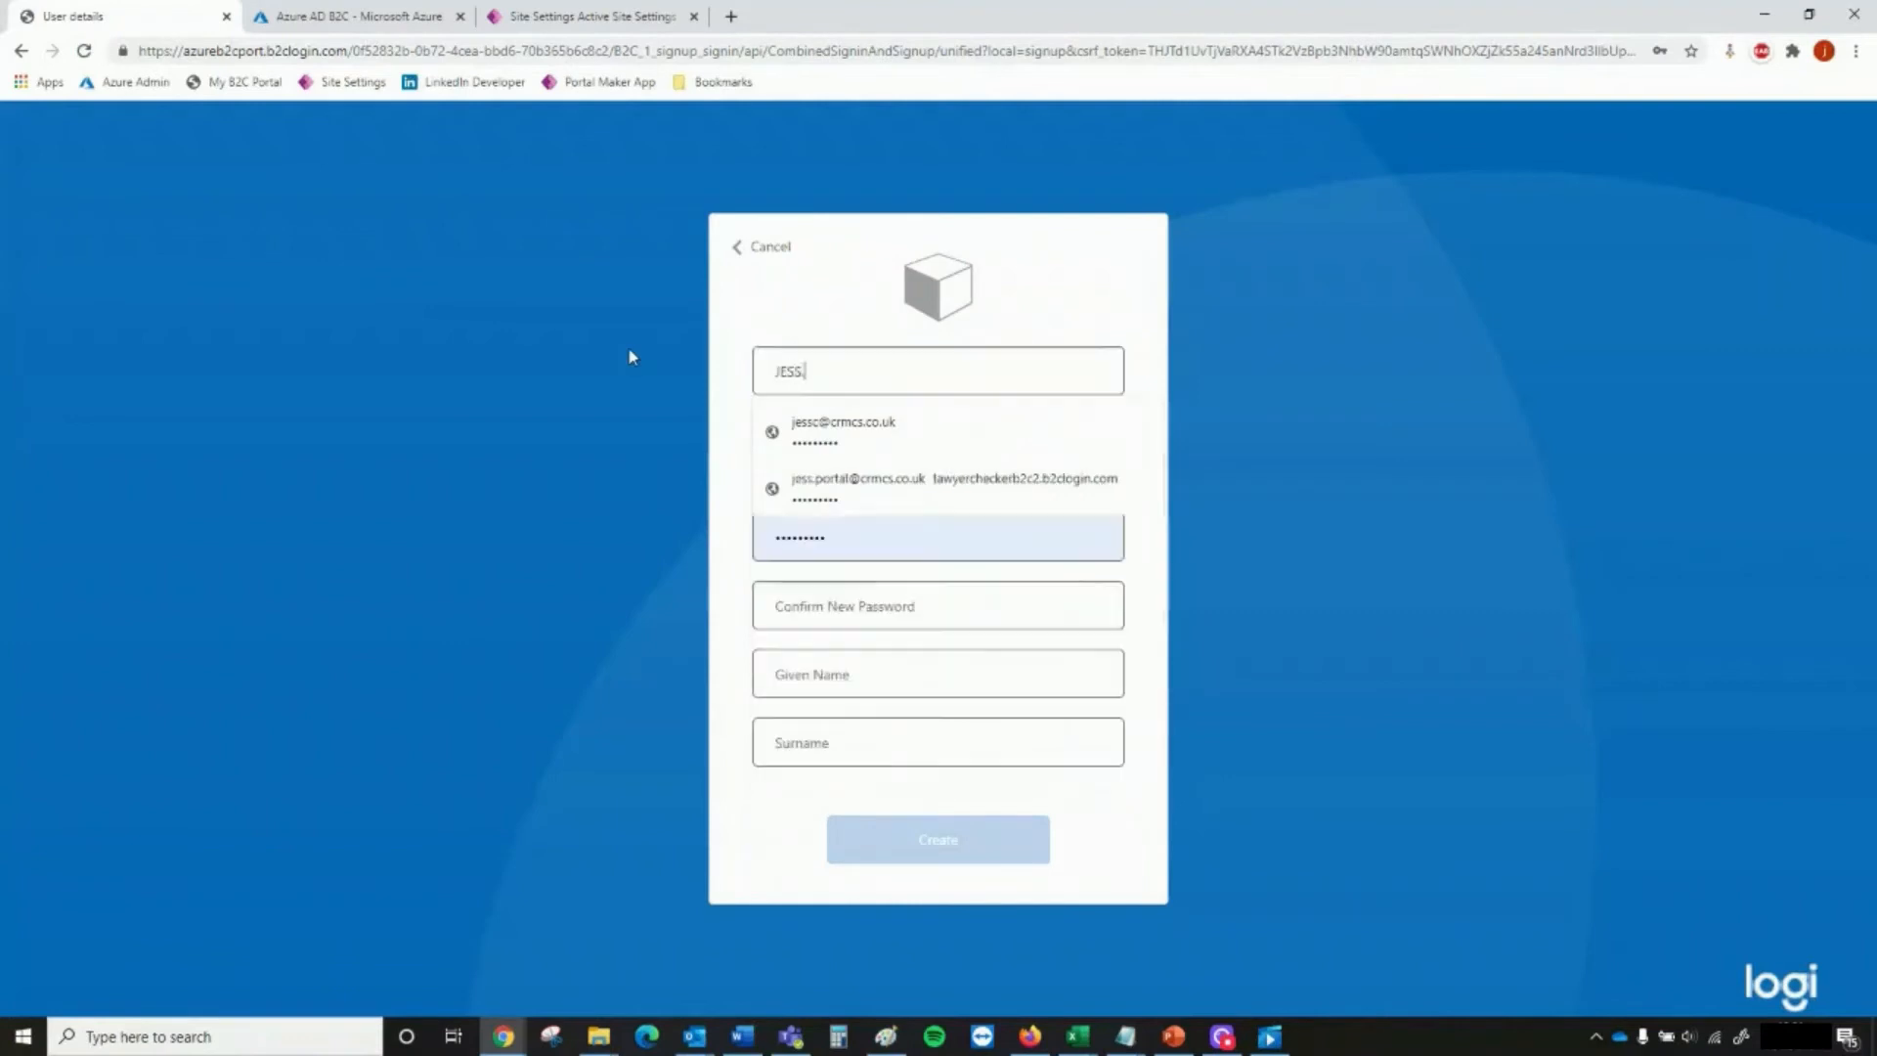
pyautogui.press('BackSpace')
pyautogui.press('BackSpace')
pyautogui.press('BackSpace')
pyautogui.press('BackSpace')
pyautogui.press('BackSpace')
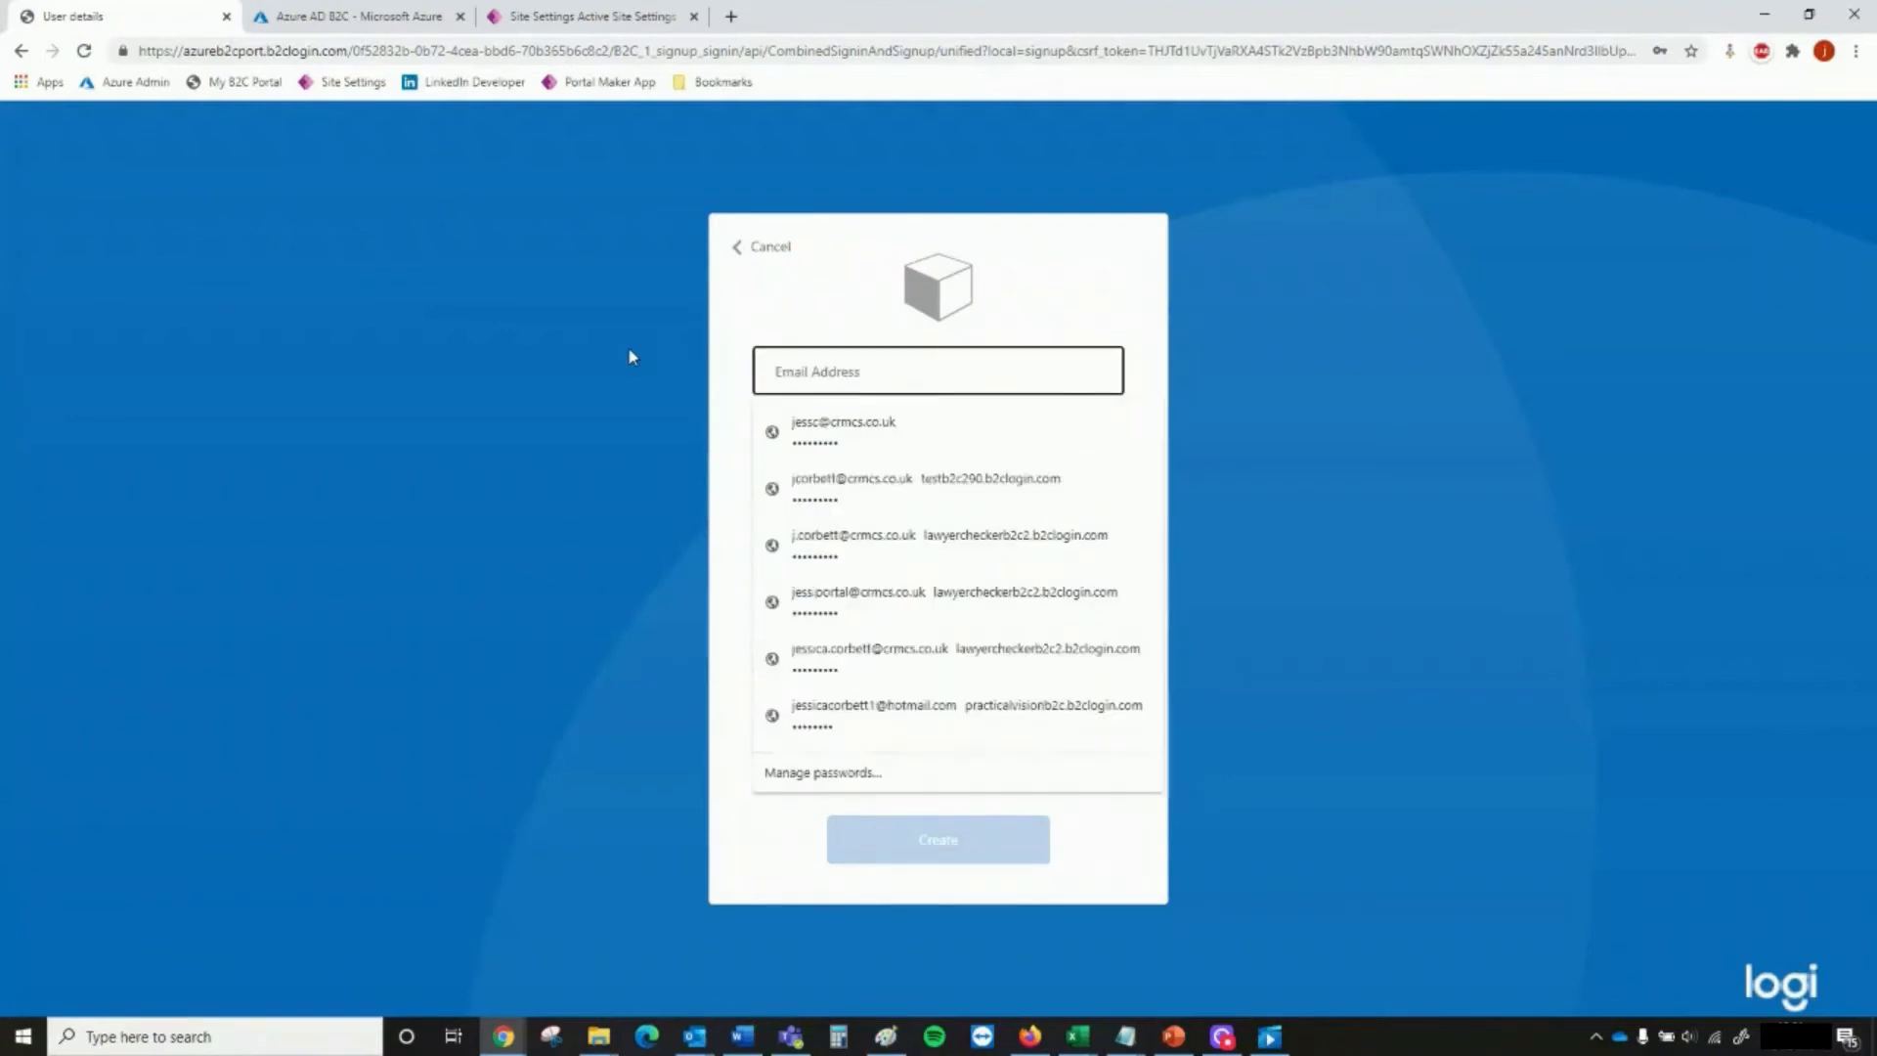
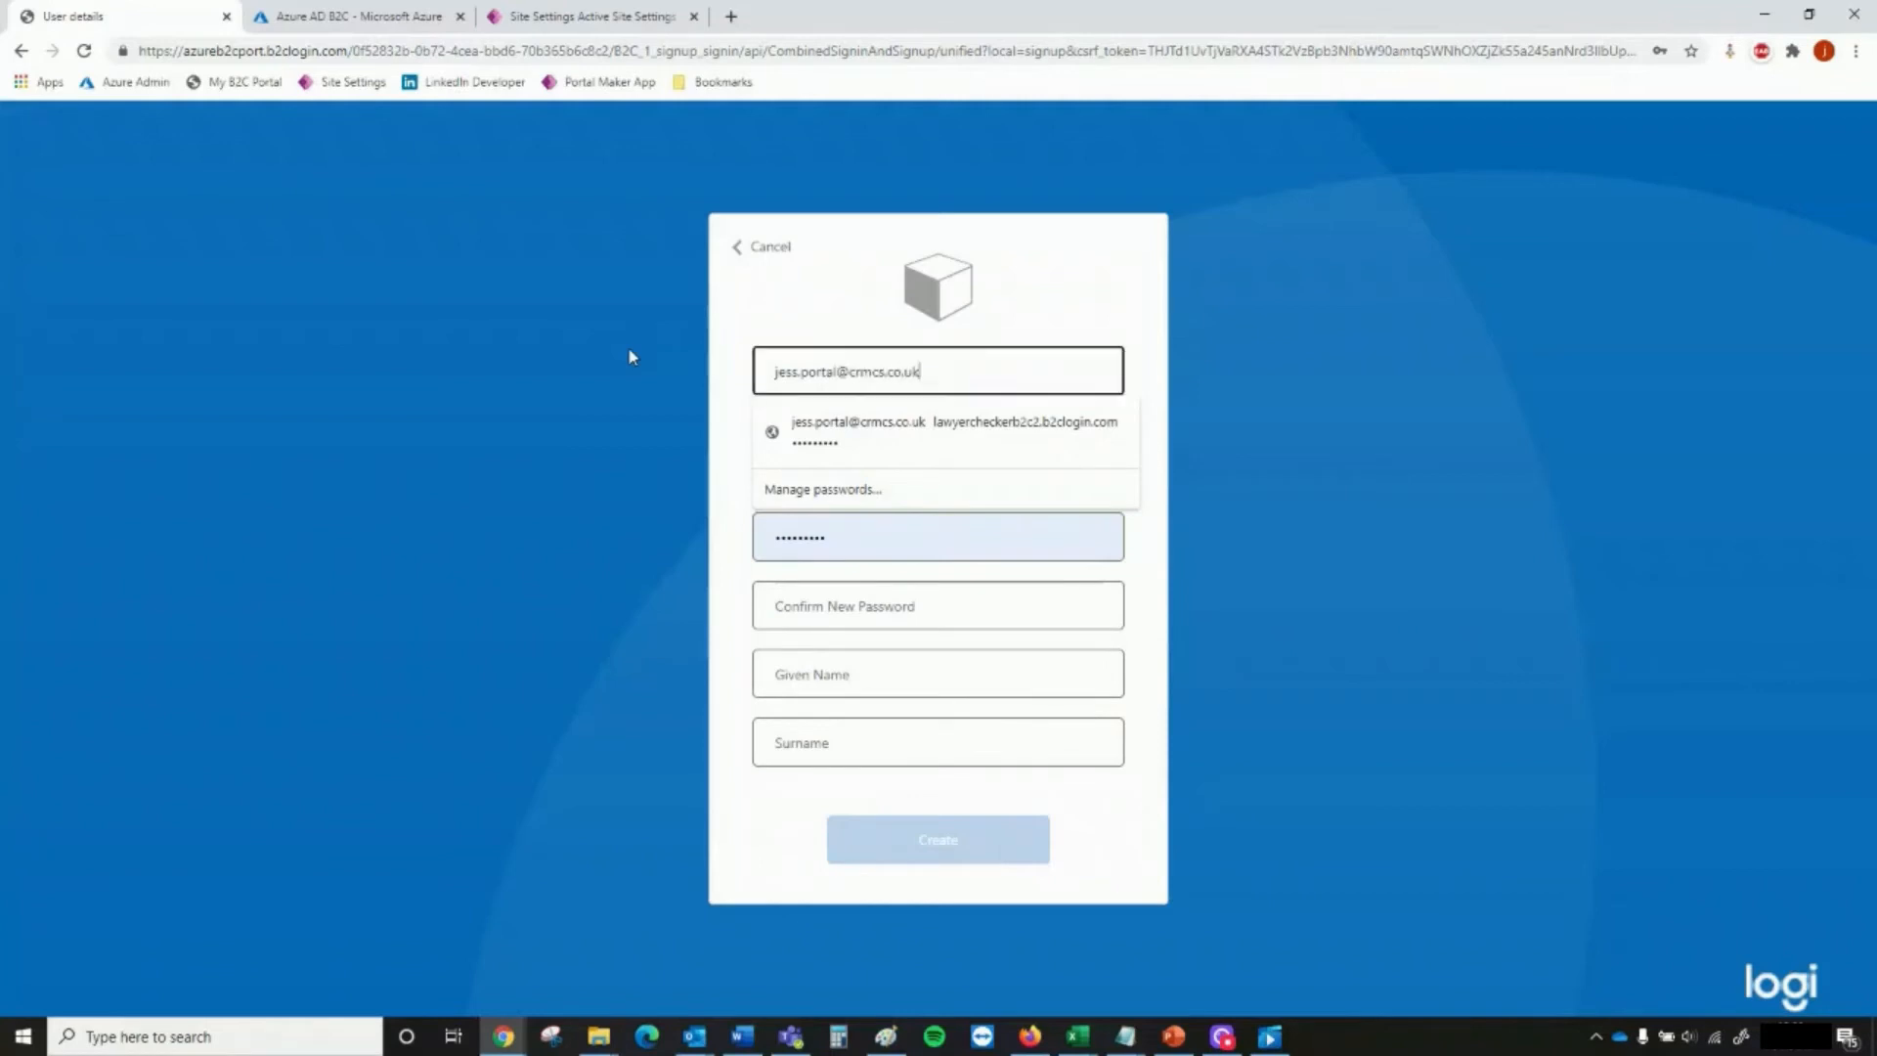
# Clear the prefilled new password and send a verification code to the entered email address
pyautogui.press('Tab')
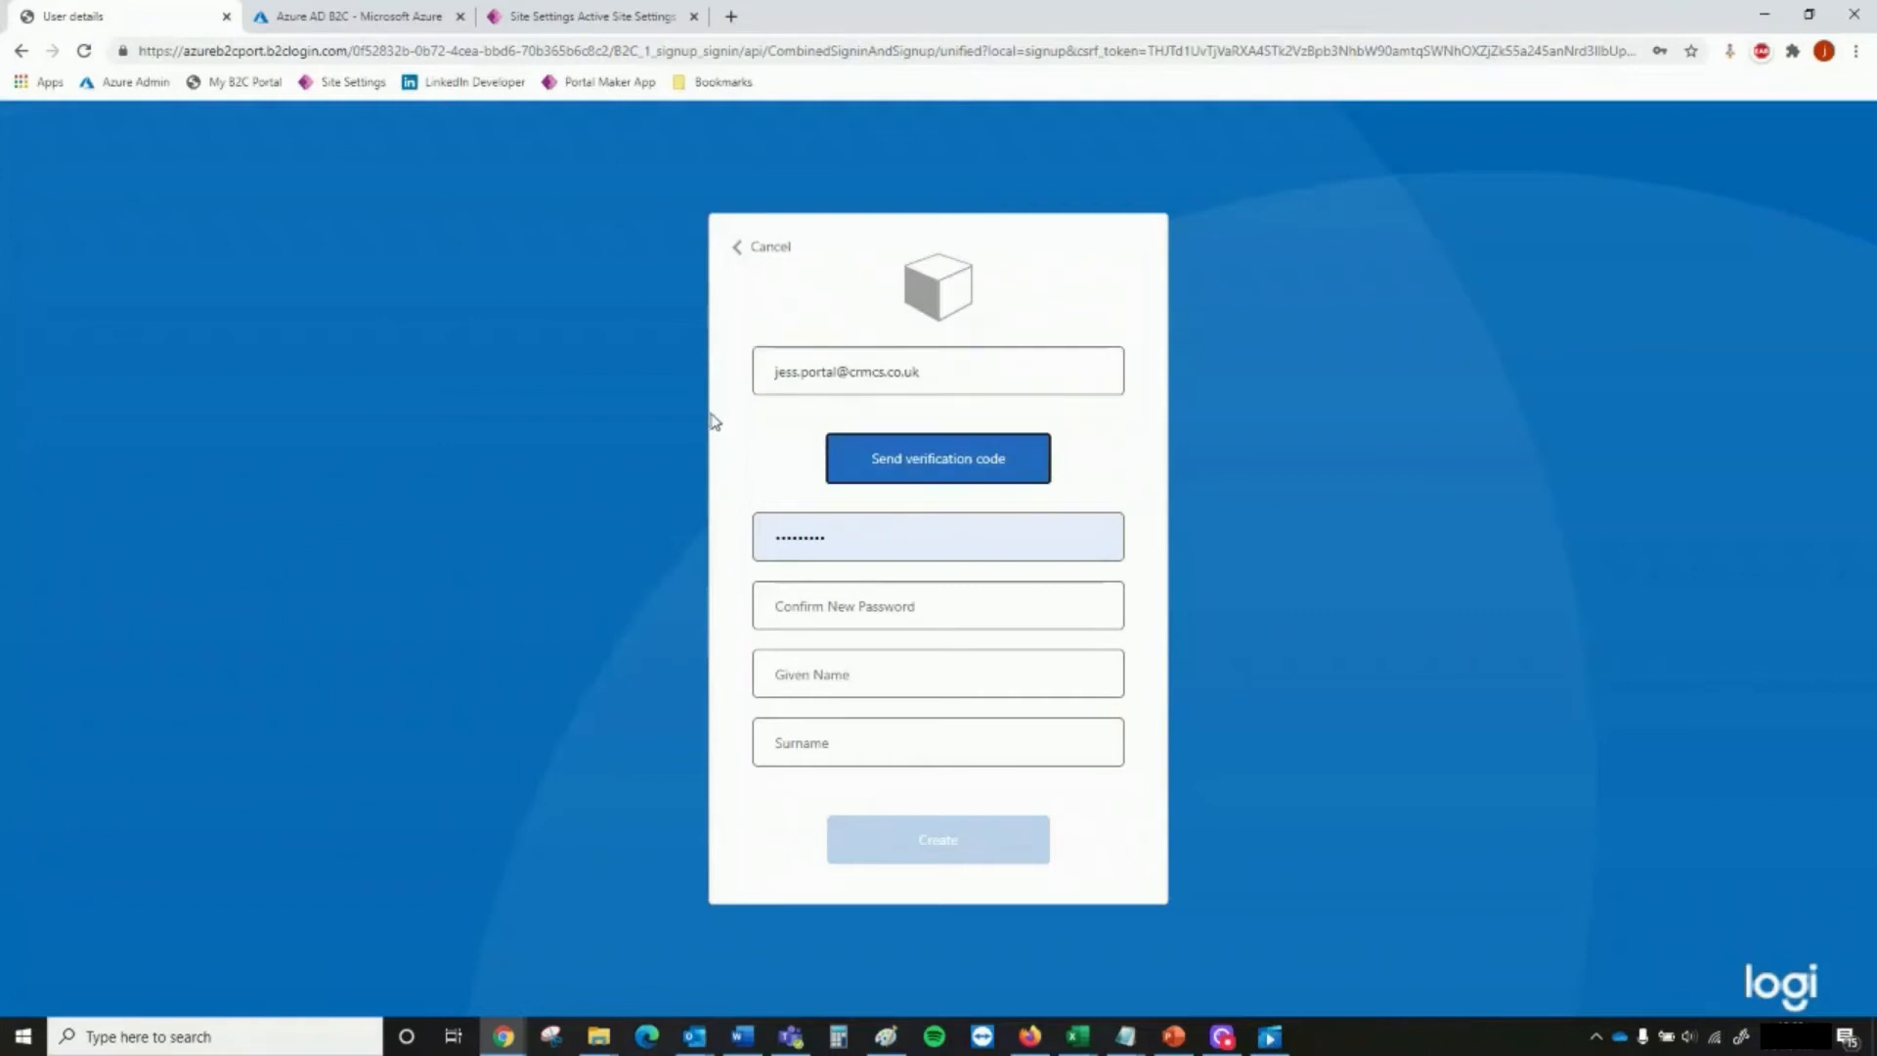
pyautogui.doubleClick(837, 545)
pyautogui.press('BackSpace')
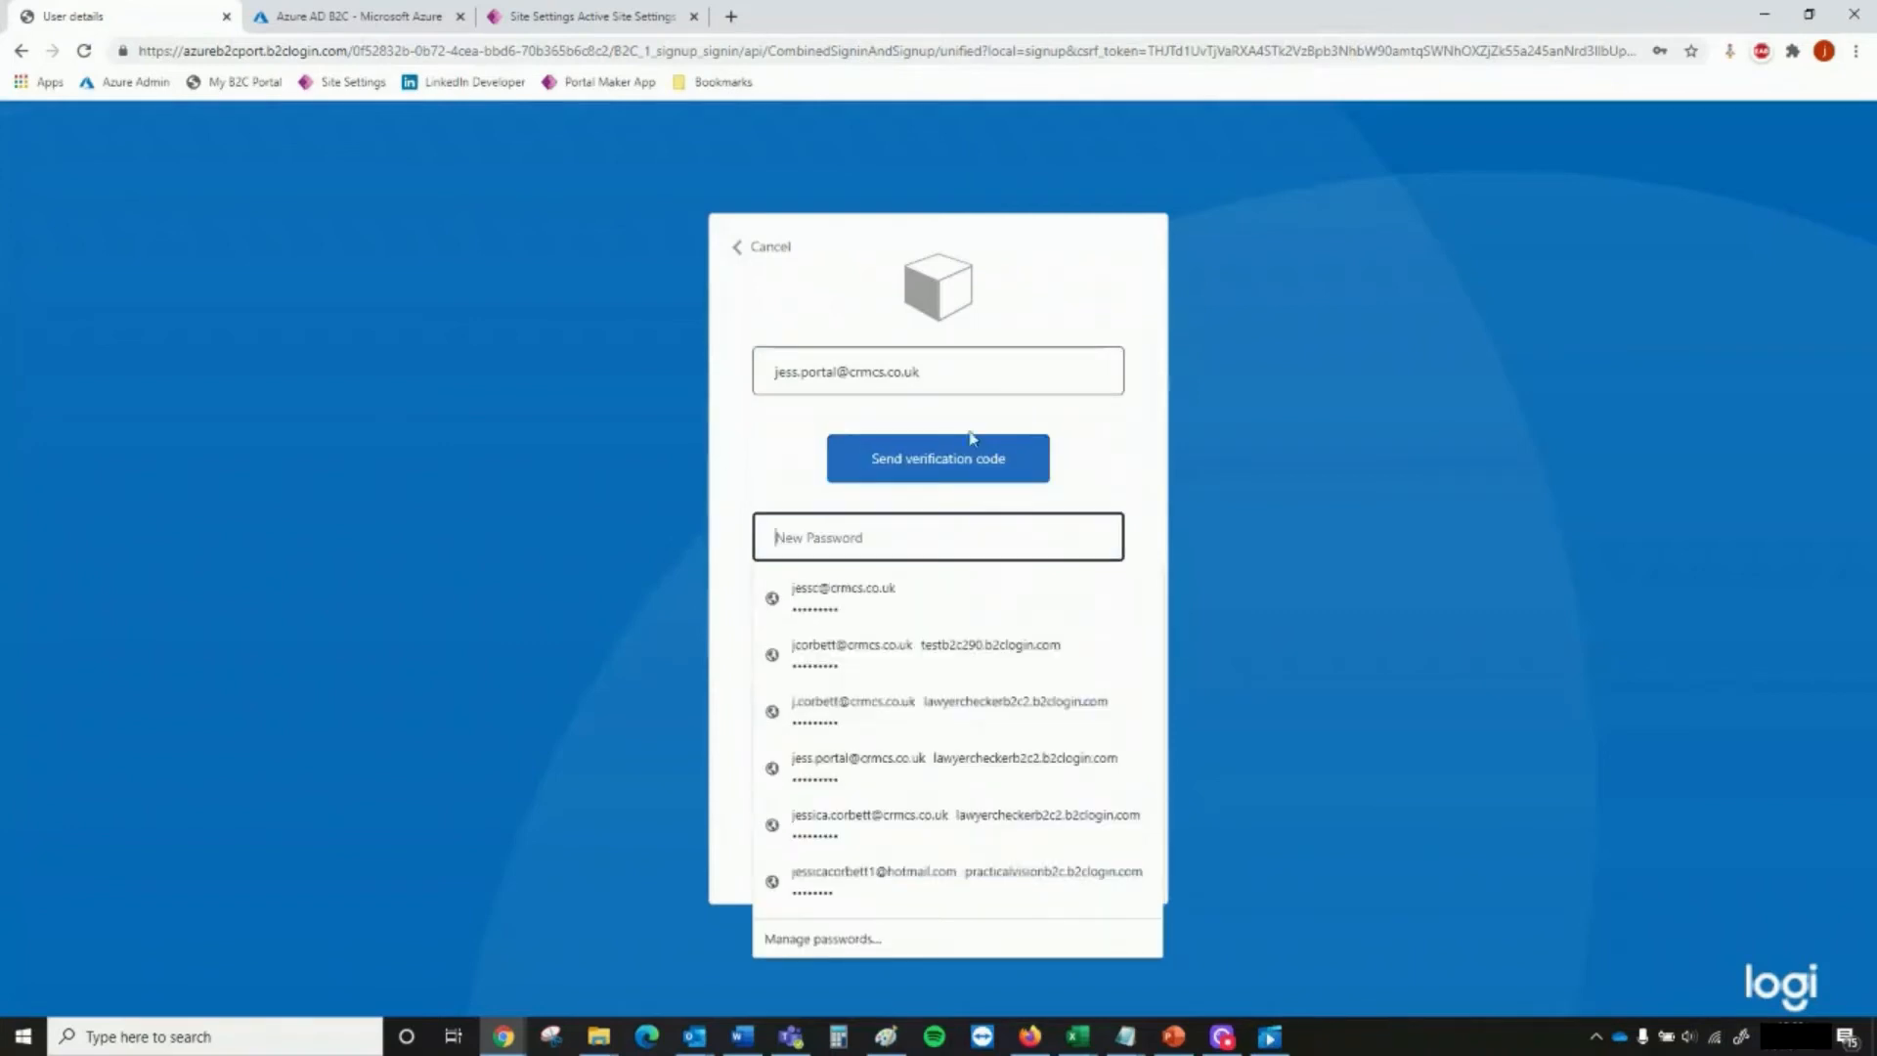
pyautogui.click(916, 468)
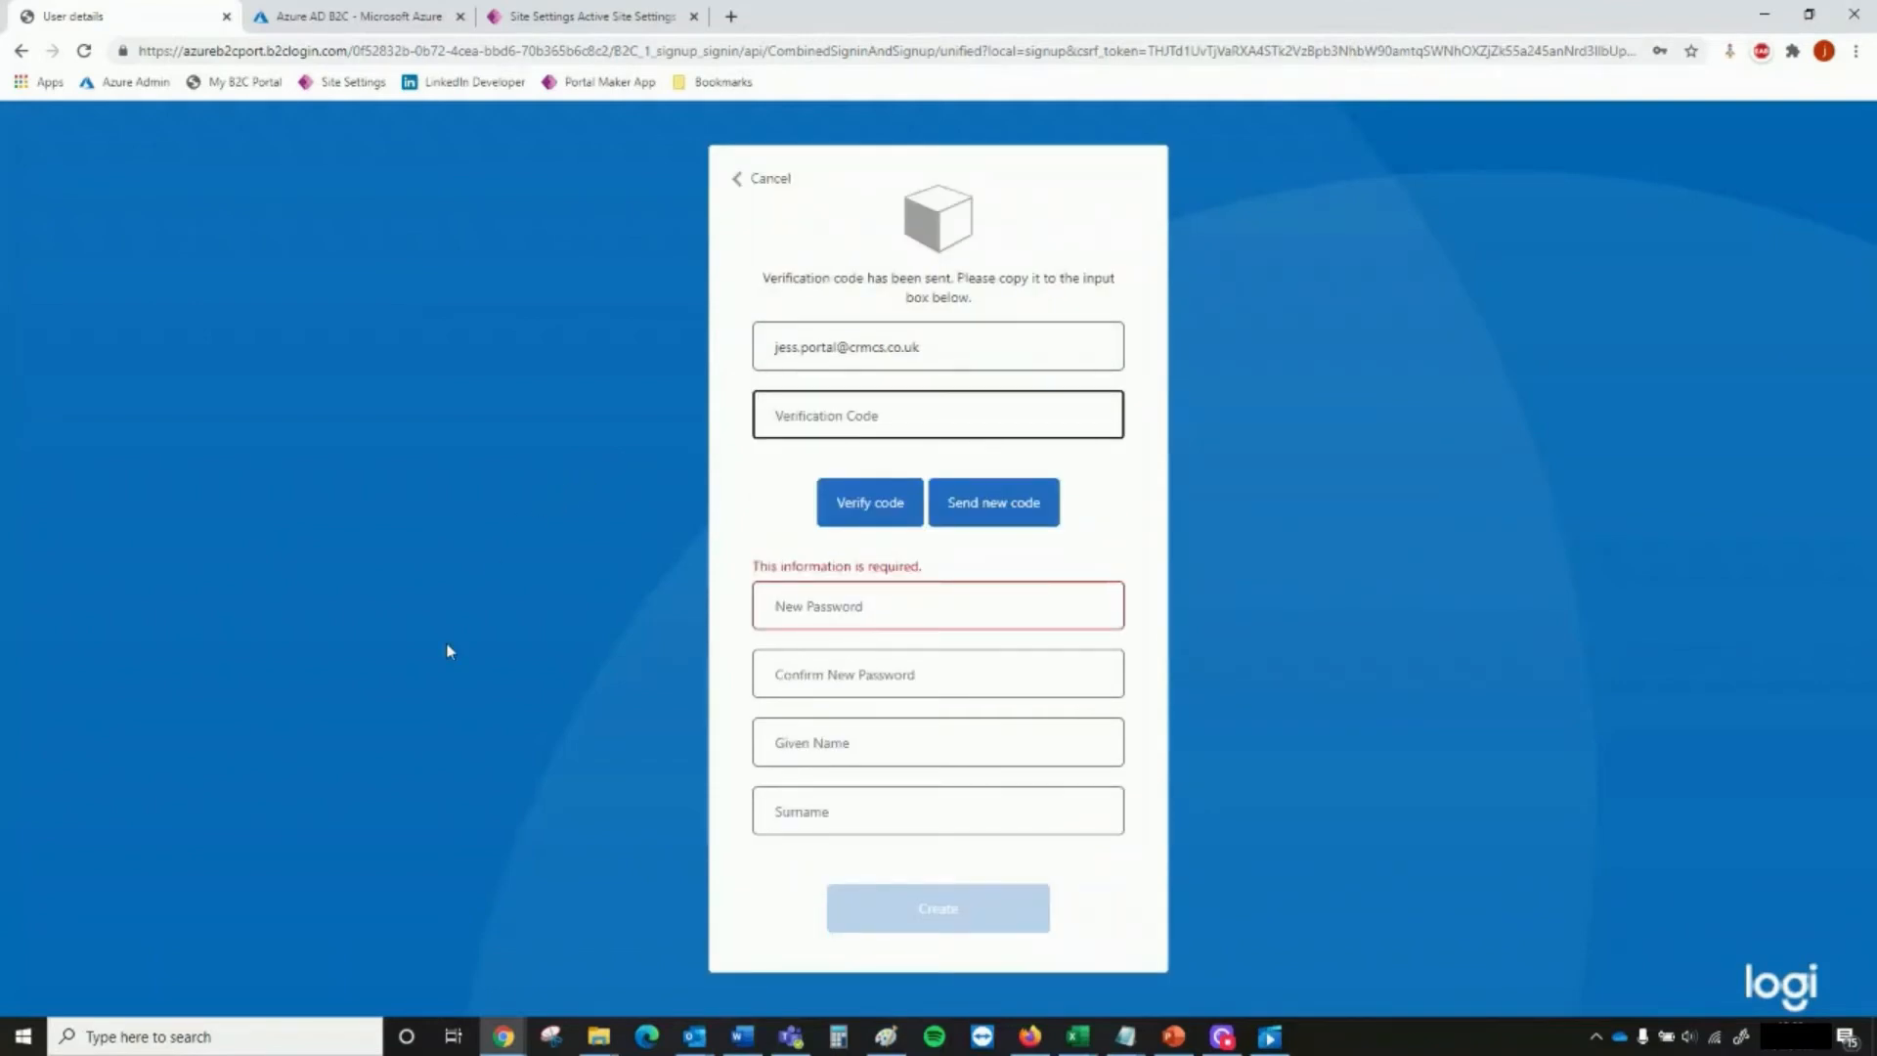
# Switch to the AzureB2CPort verification email in Outlook, copy the verification code, and return to the sign-up form
pyautogui.moveTo(694, 1034)
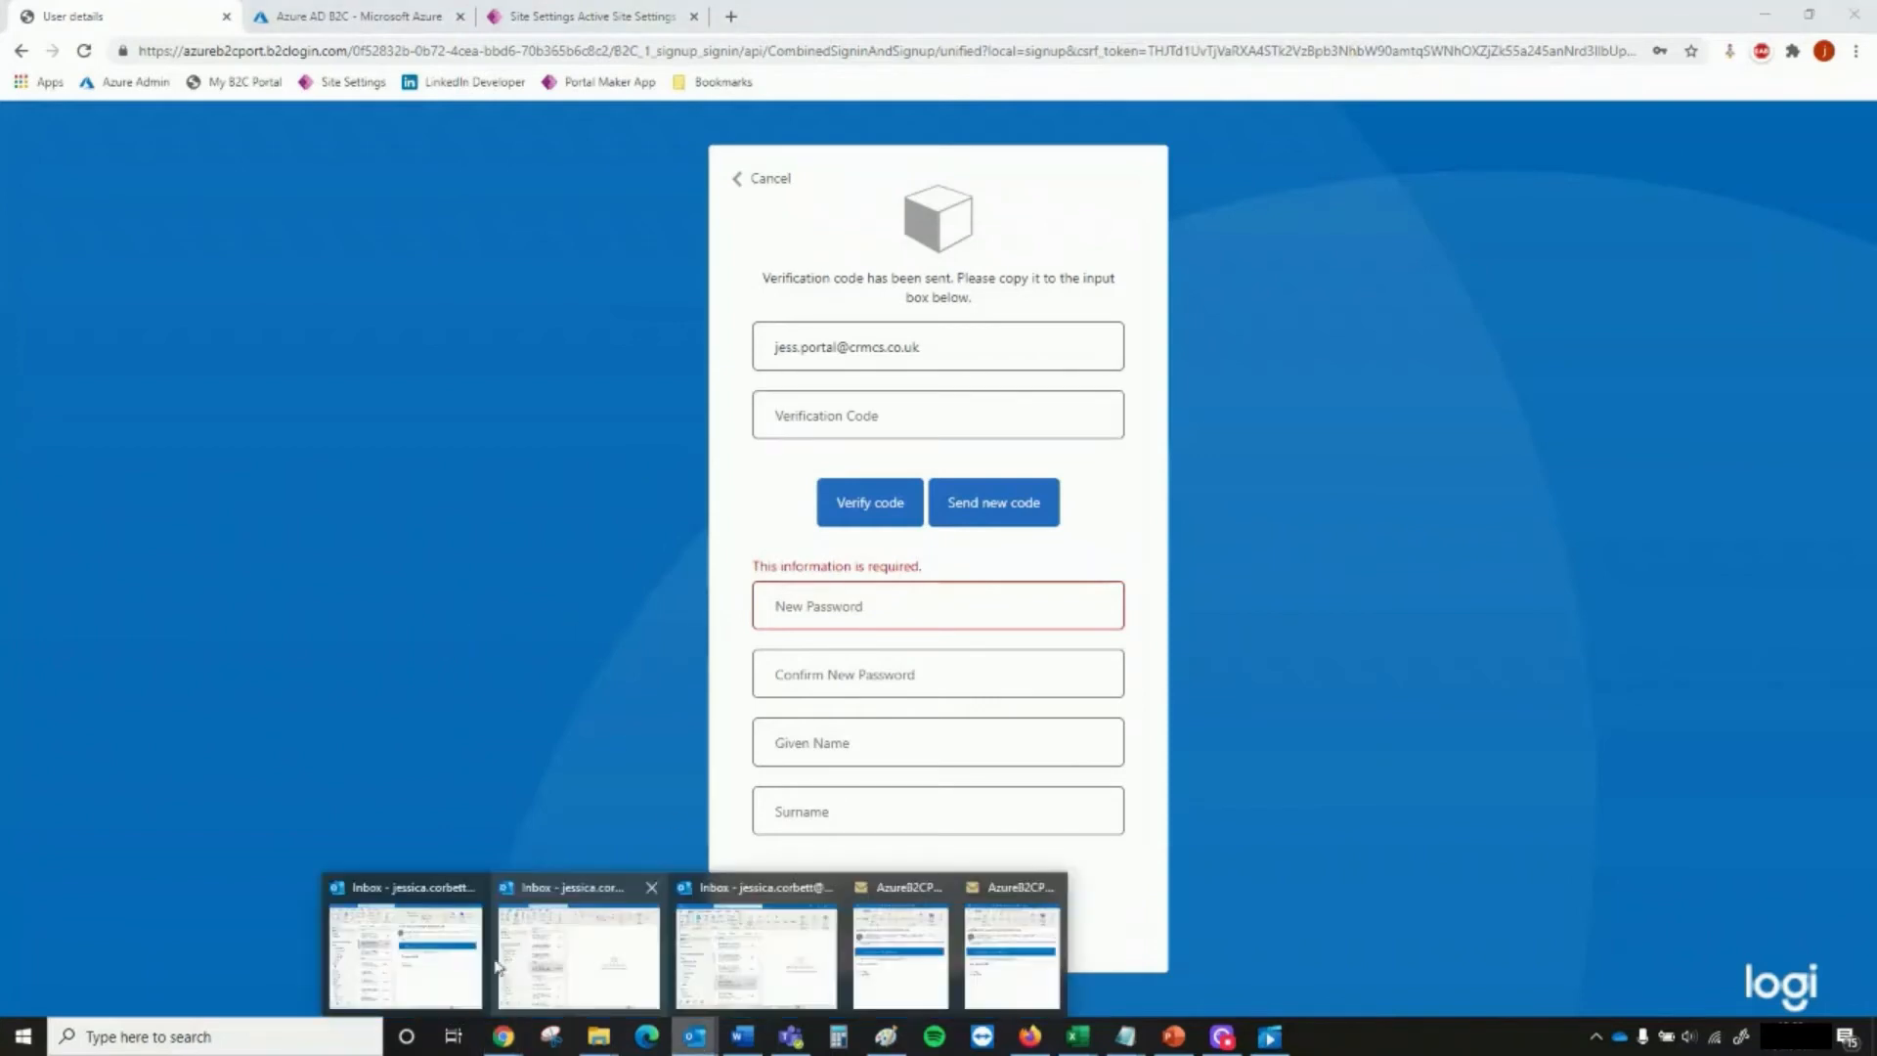
pyautogui.click(428, 942)
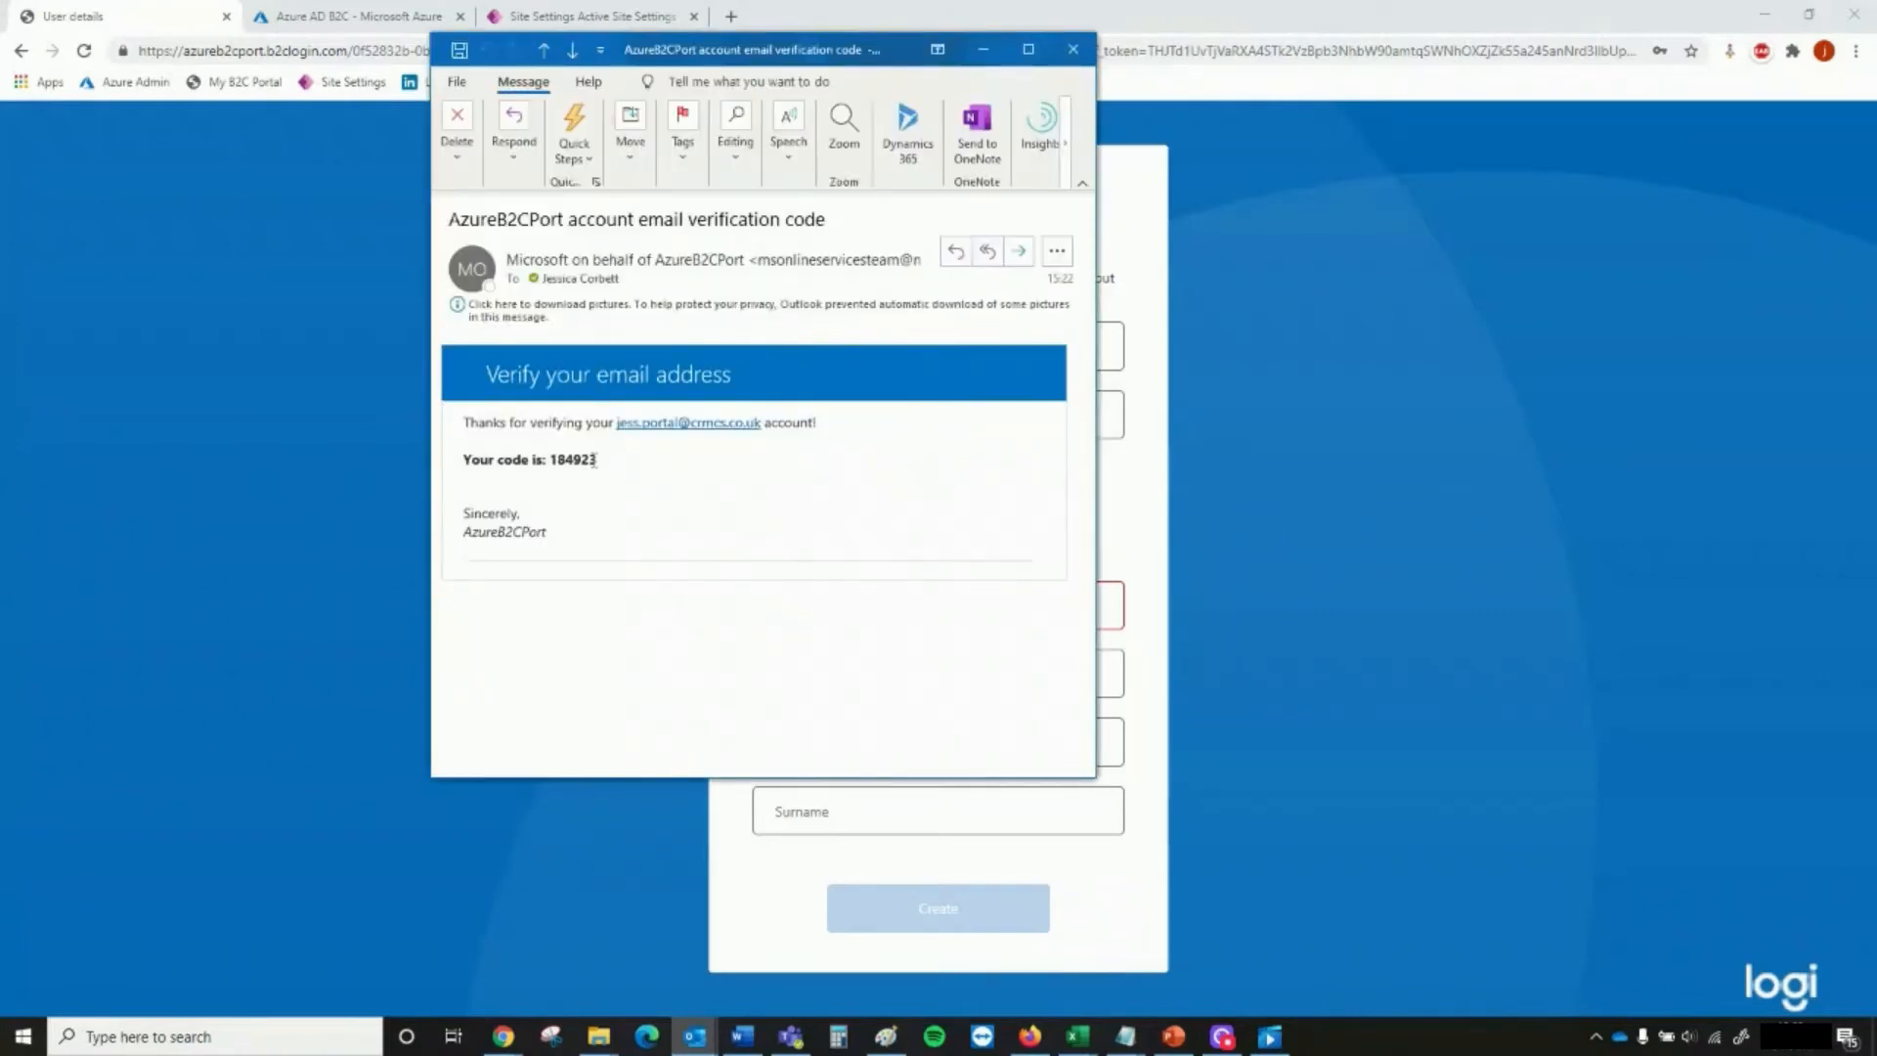
pyautogui.moveTo(594, 460); pyautogui.dragTo(551, 460)
pyautogui.click(558, 467)
pyautogui.doubleClick(572, 459)
pyautogui.hotkey('ctrl', 'c')
pyautogui.click(1292, 528)
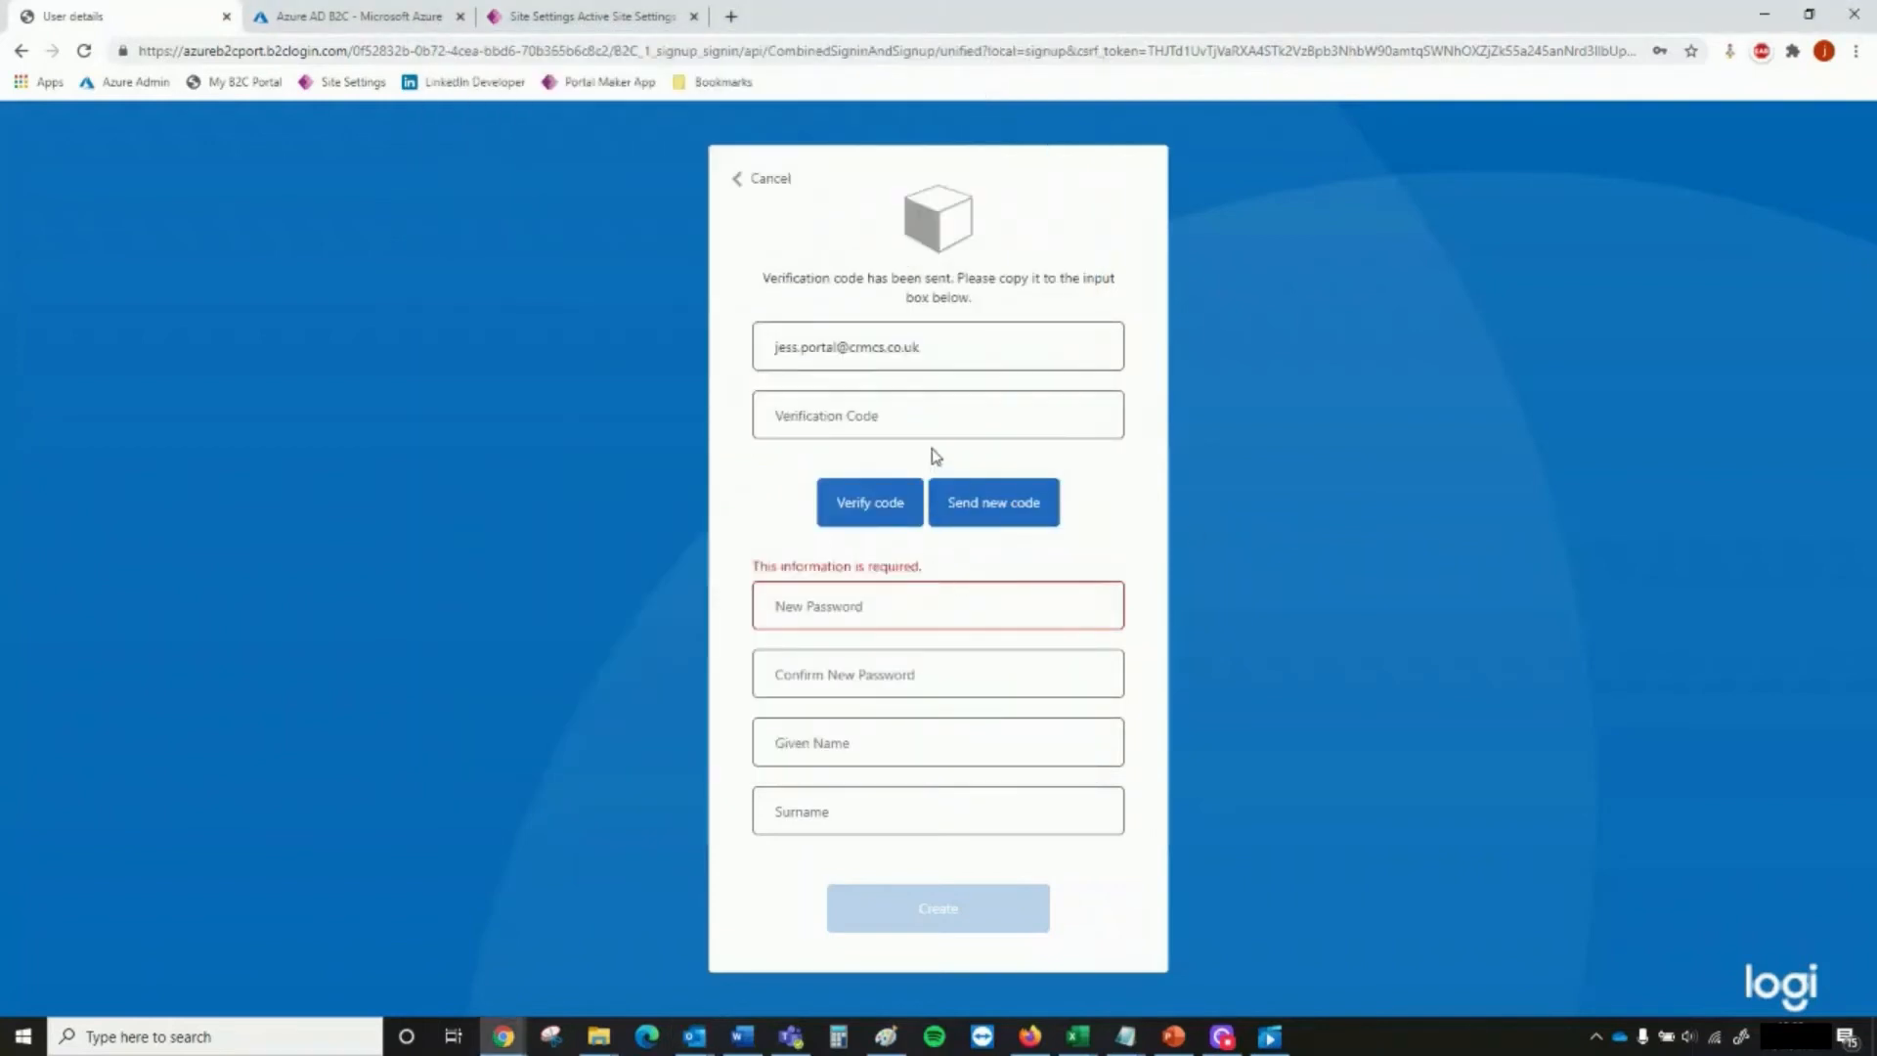
# Paste the emailed verification code into the sign-up form and verify it
pyautogui.click(928, 416)
pyautogui.hotkey('ctrl', 'v')
pyautogui.click(863, 508)
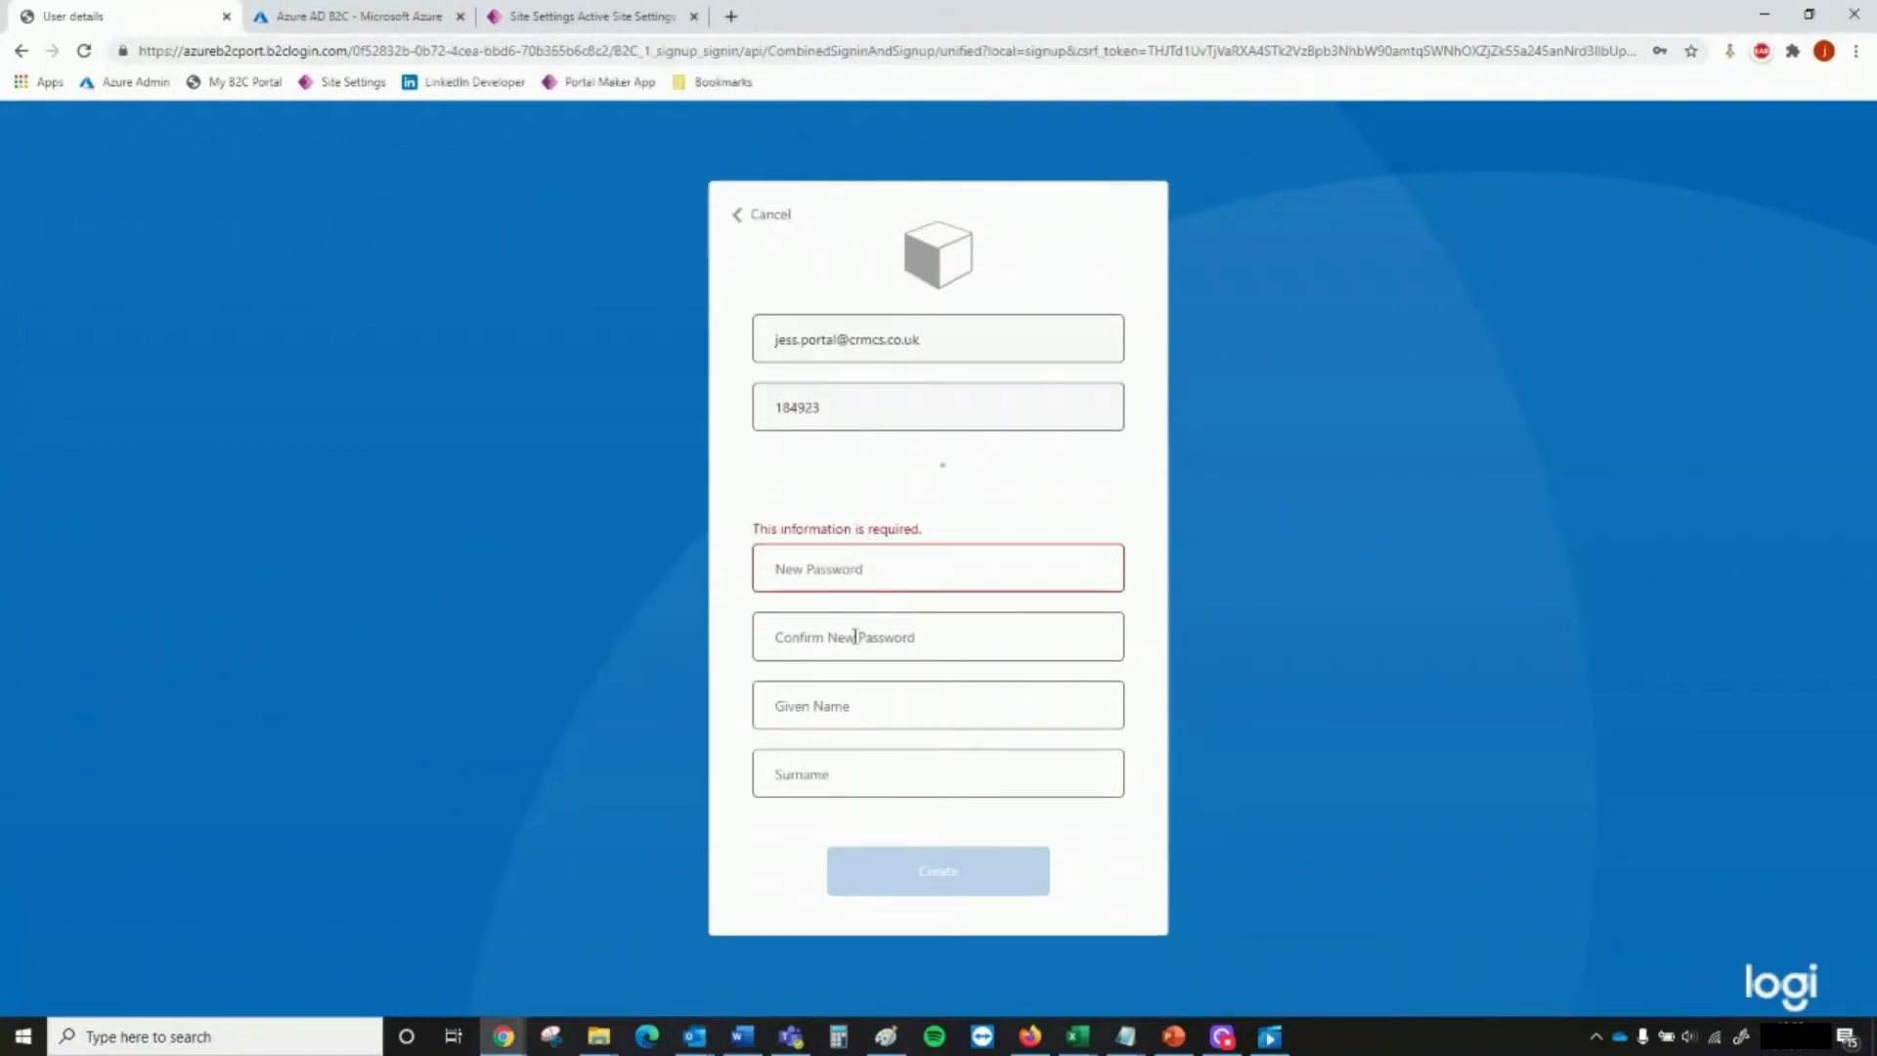
# Enter the new account password and repeat it in the confirmation field
pyautogui.click(892, 562)
pyautogui.write('••')
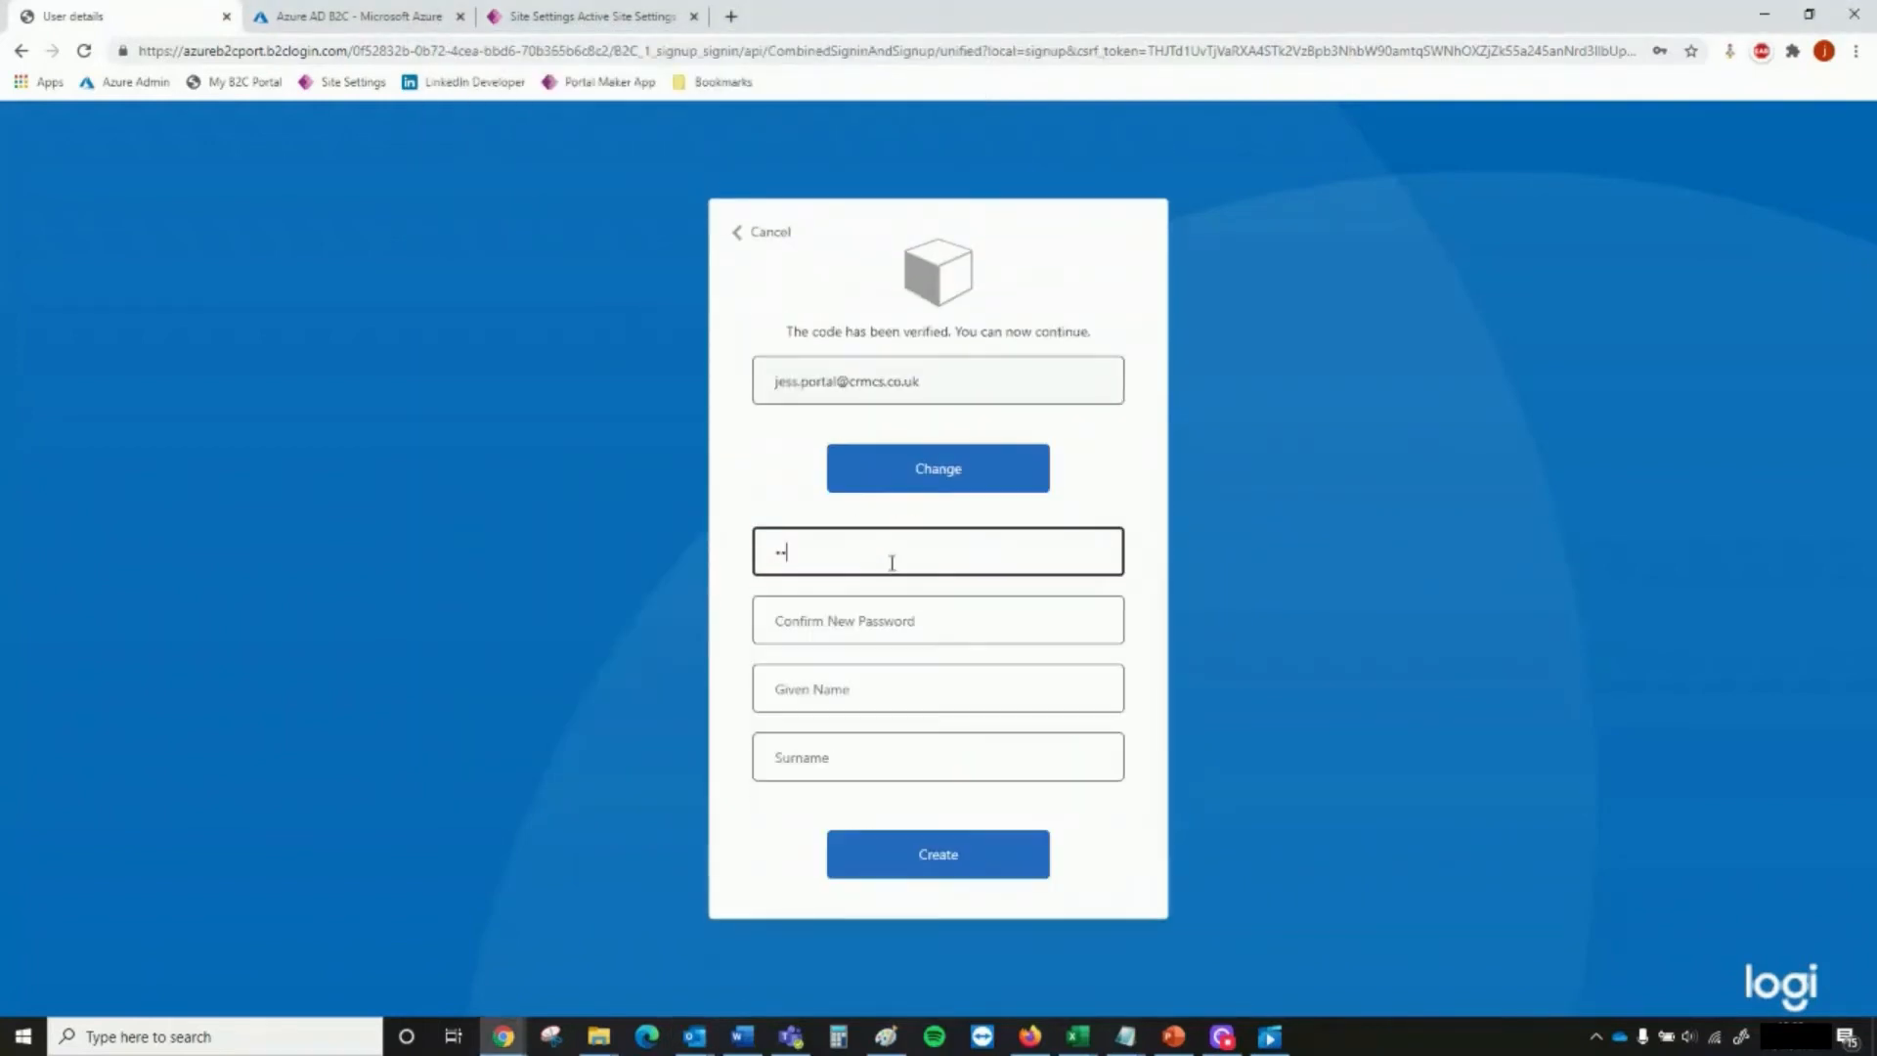
pyautogui.write('•••••••')
pyautogui.press('Tab')
pyautogui.write('••')
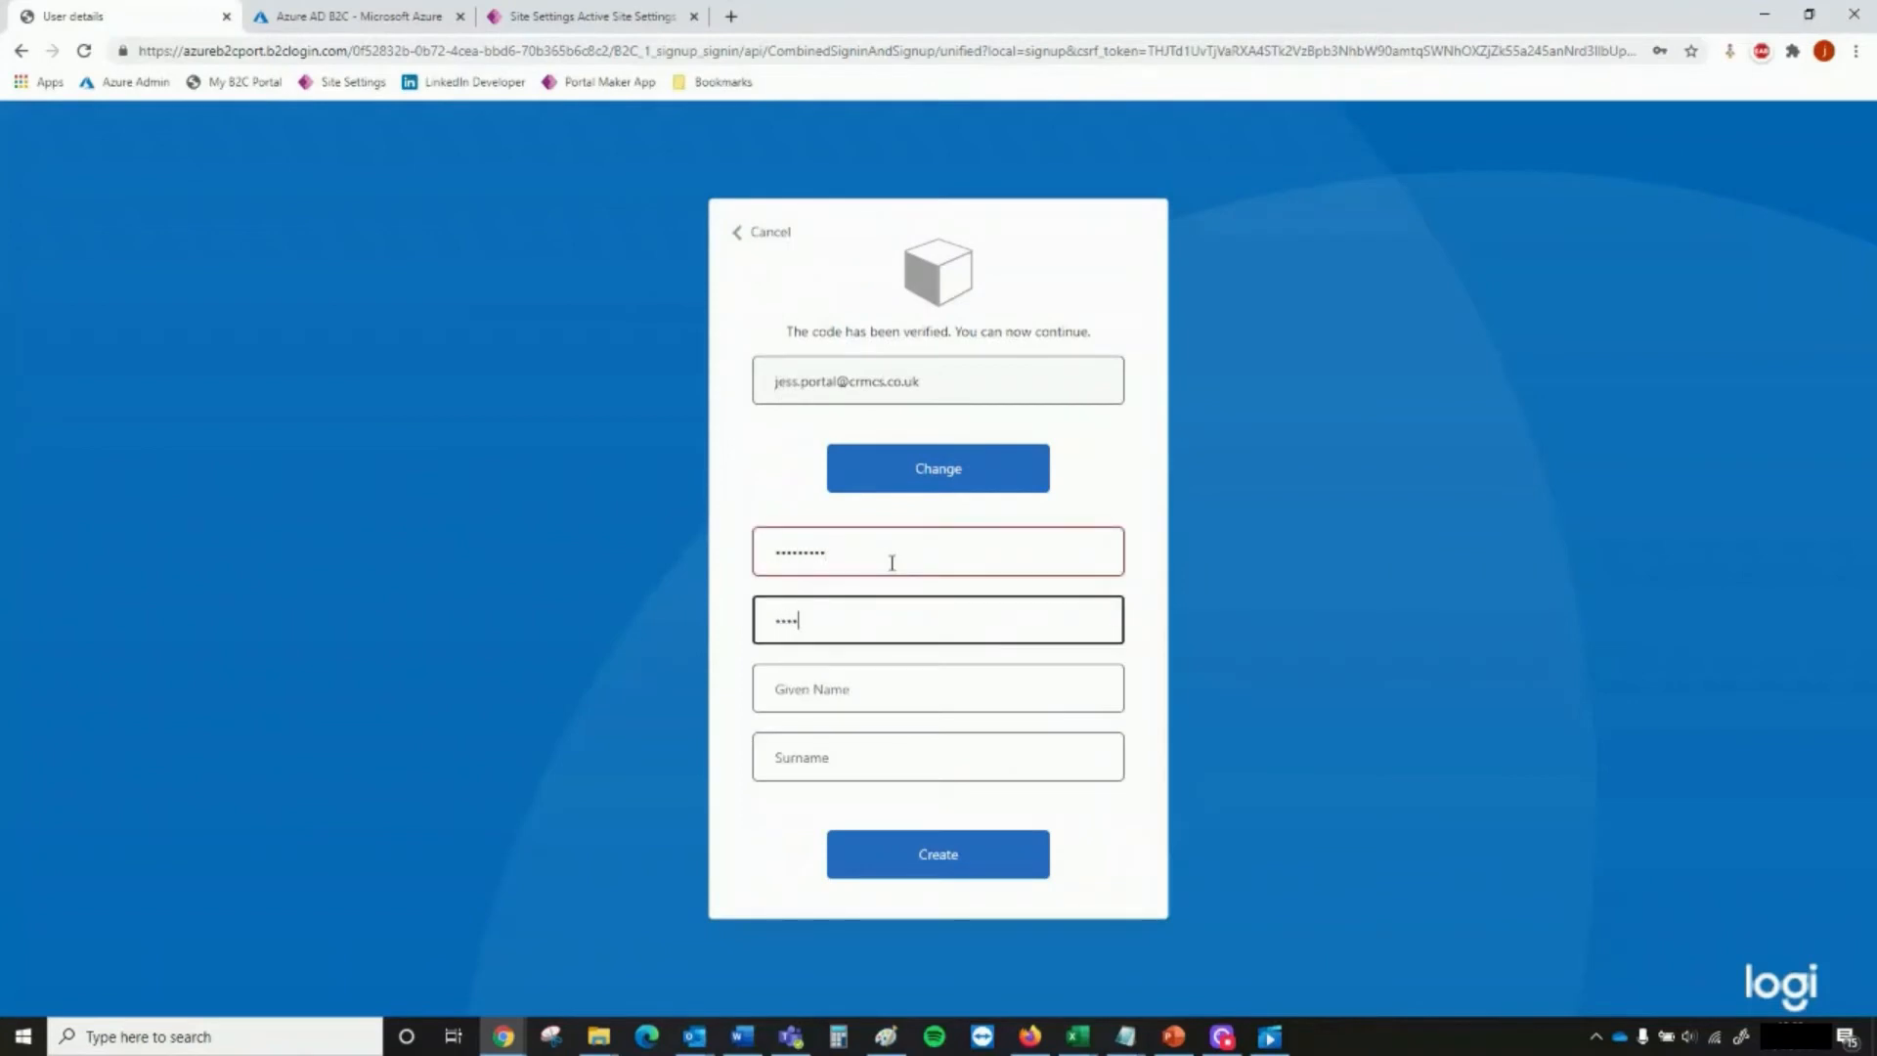
pyautogui.press('Tab')
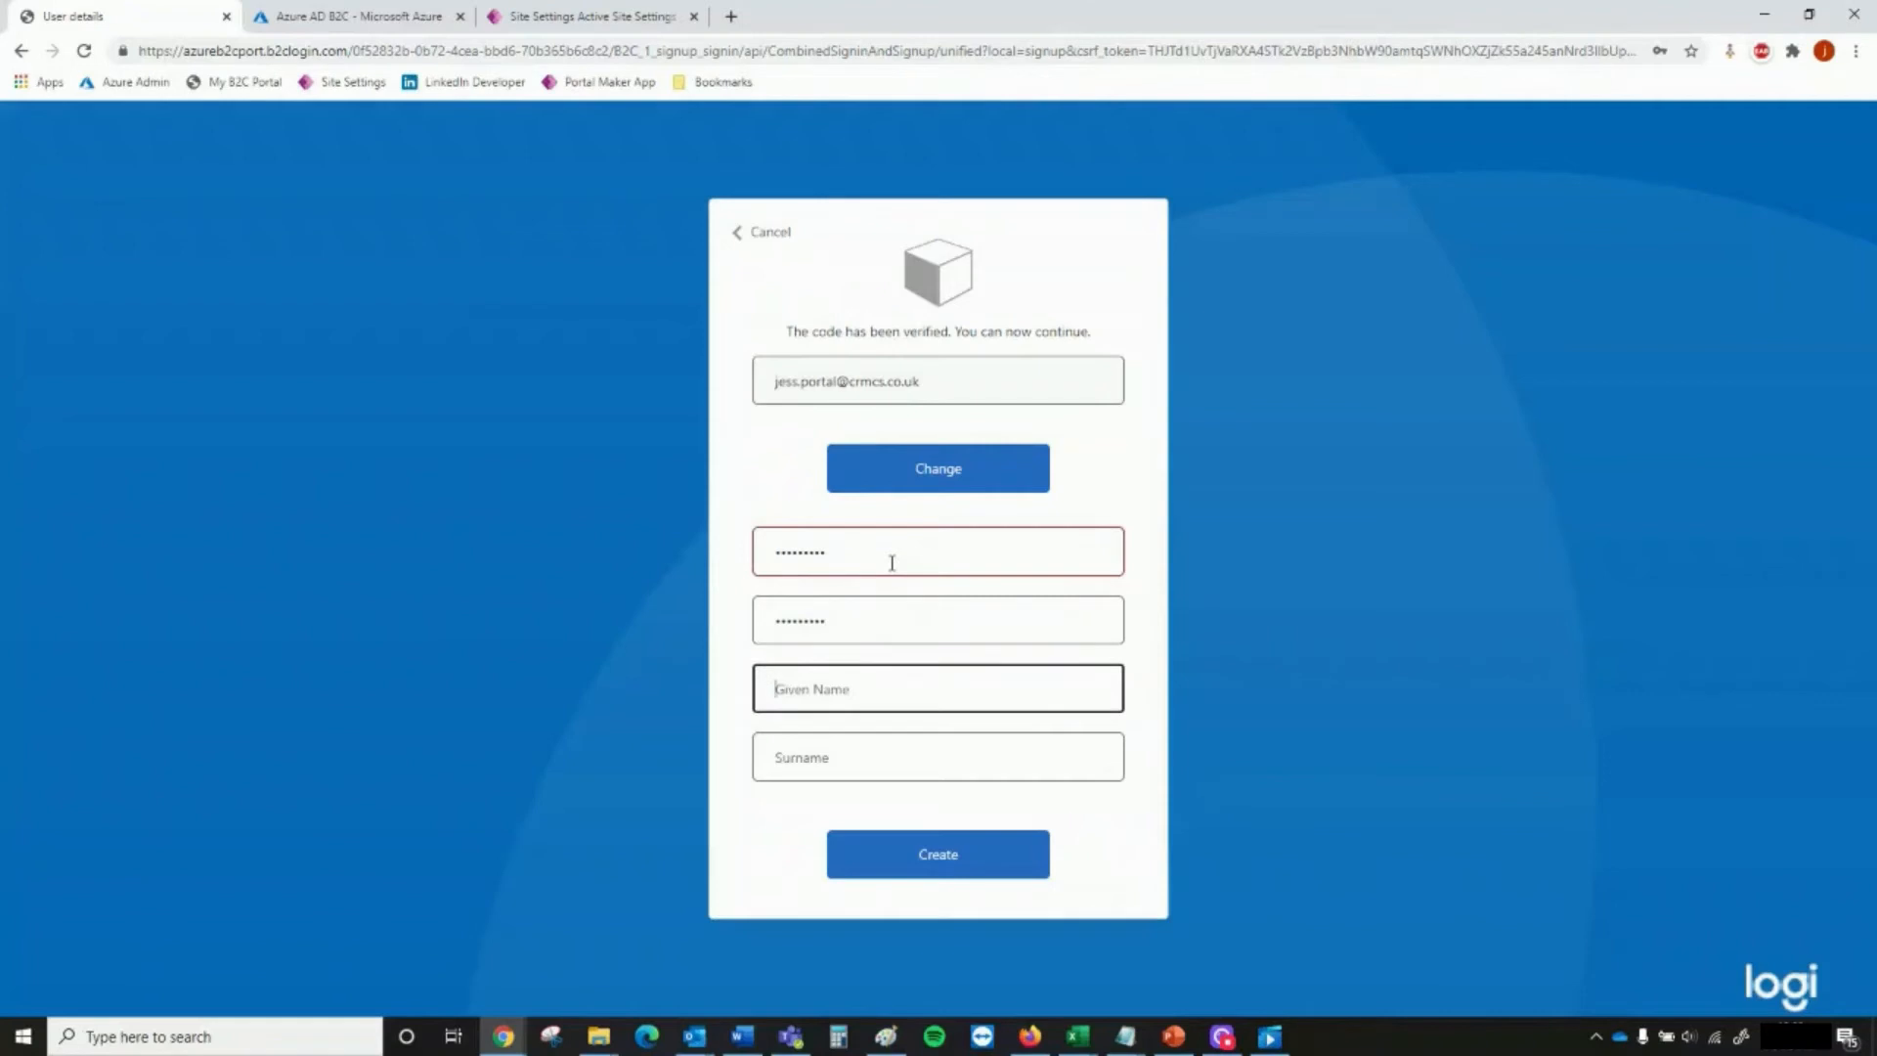
# Enter the test user's given name and surname and create the account, saving its login in the browser
pyautogui.write('jess')
pyautogui.press('BackSpace')
pyautogui.press('BackSpace')
pyautogui.press('BackSpace')
pyautogui.press('BackSpace')
pyautogui.write('J')
pyautogui.press('Tab')
pyautogui.write('Portal')
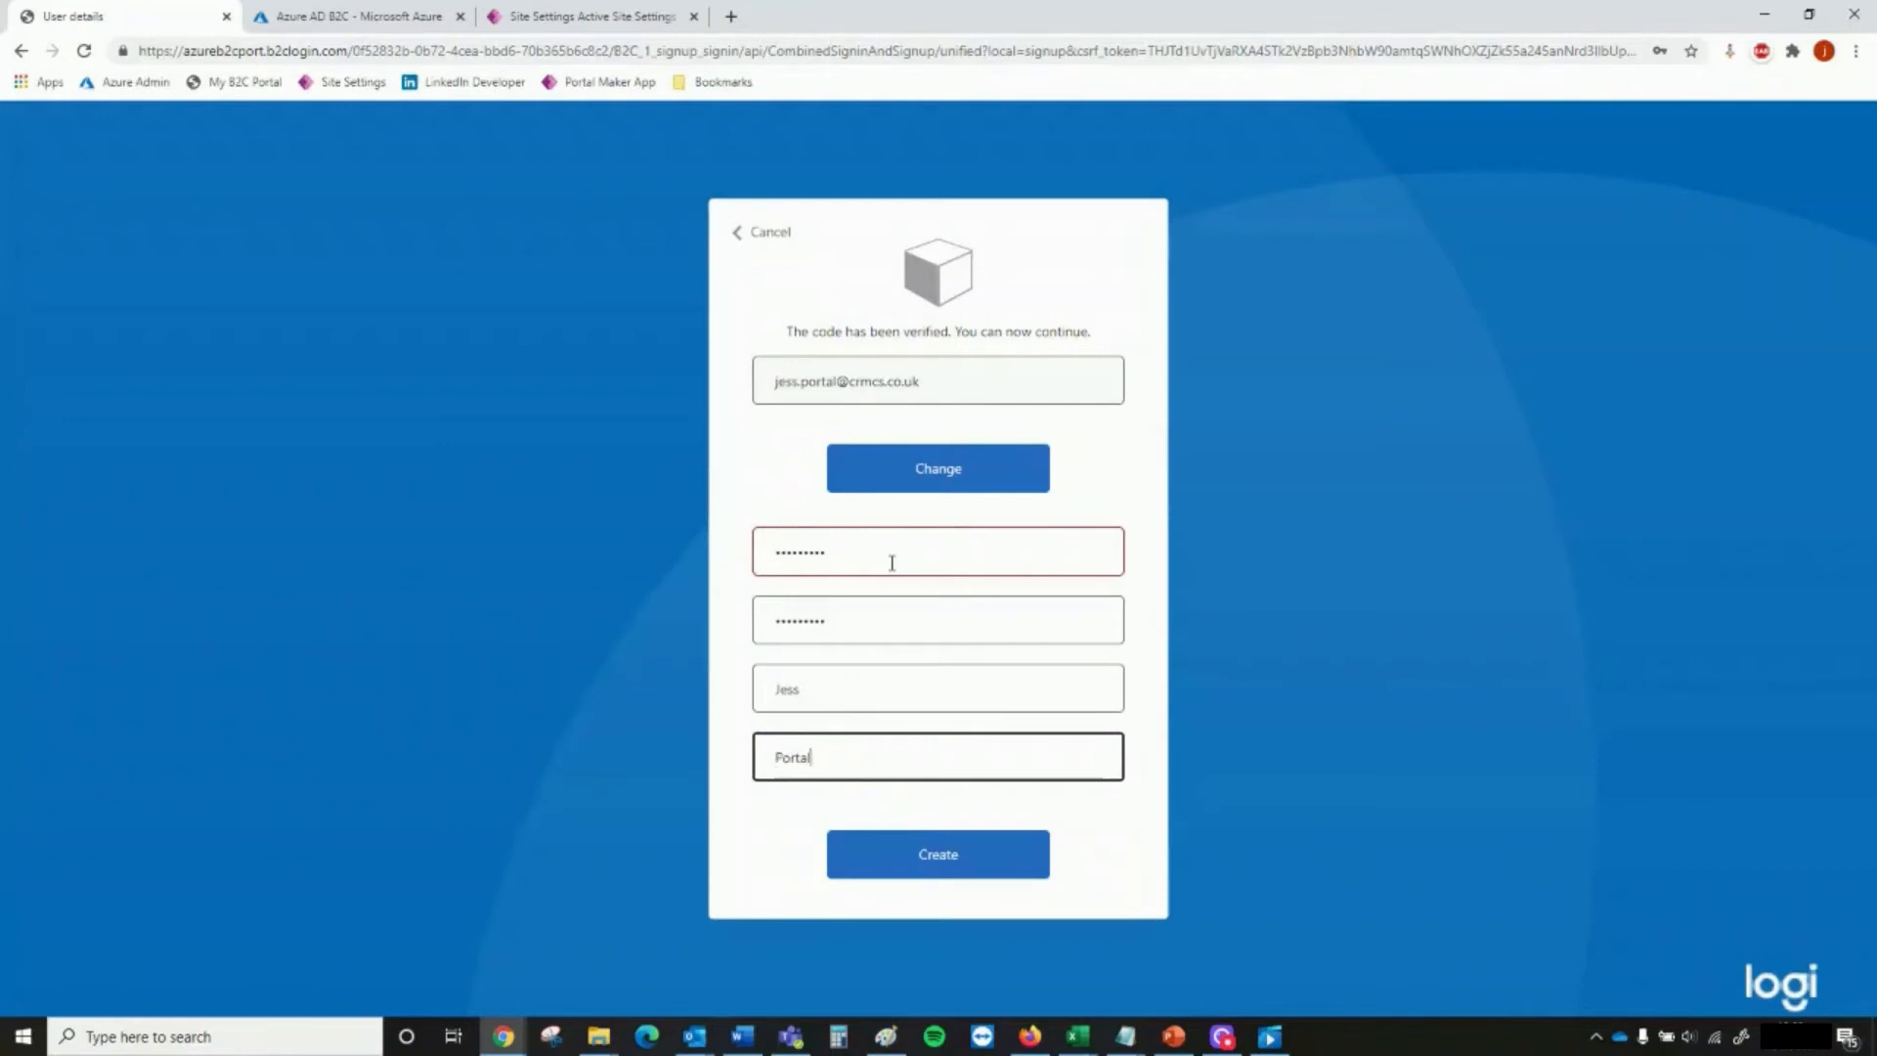
pyautogui.click(952, 868)
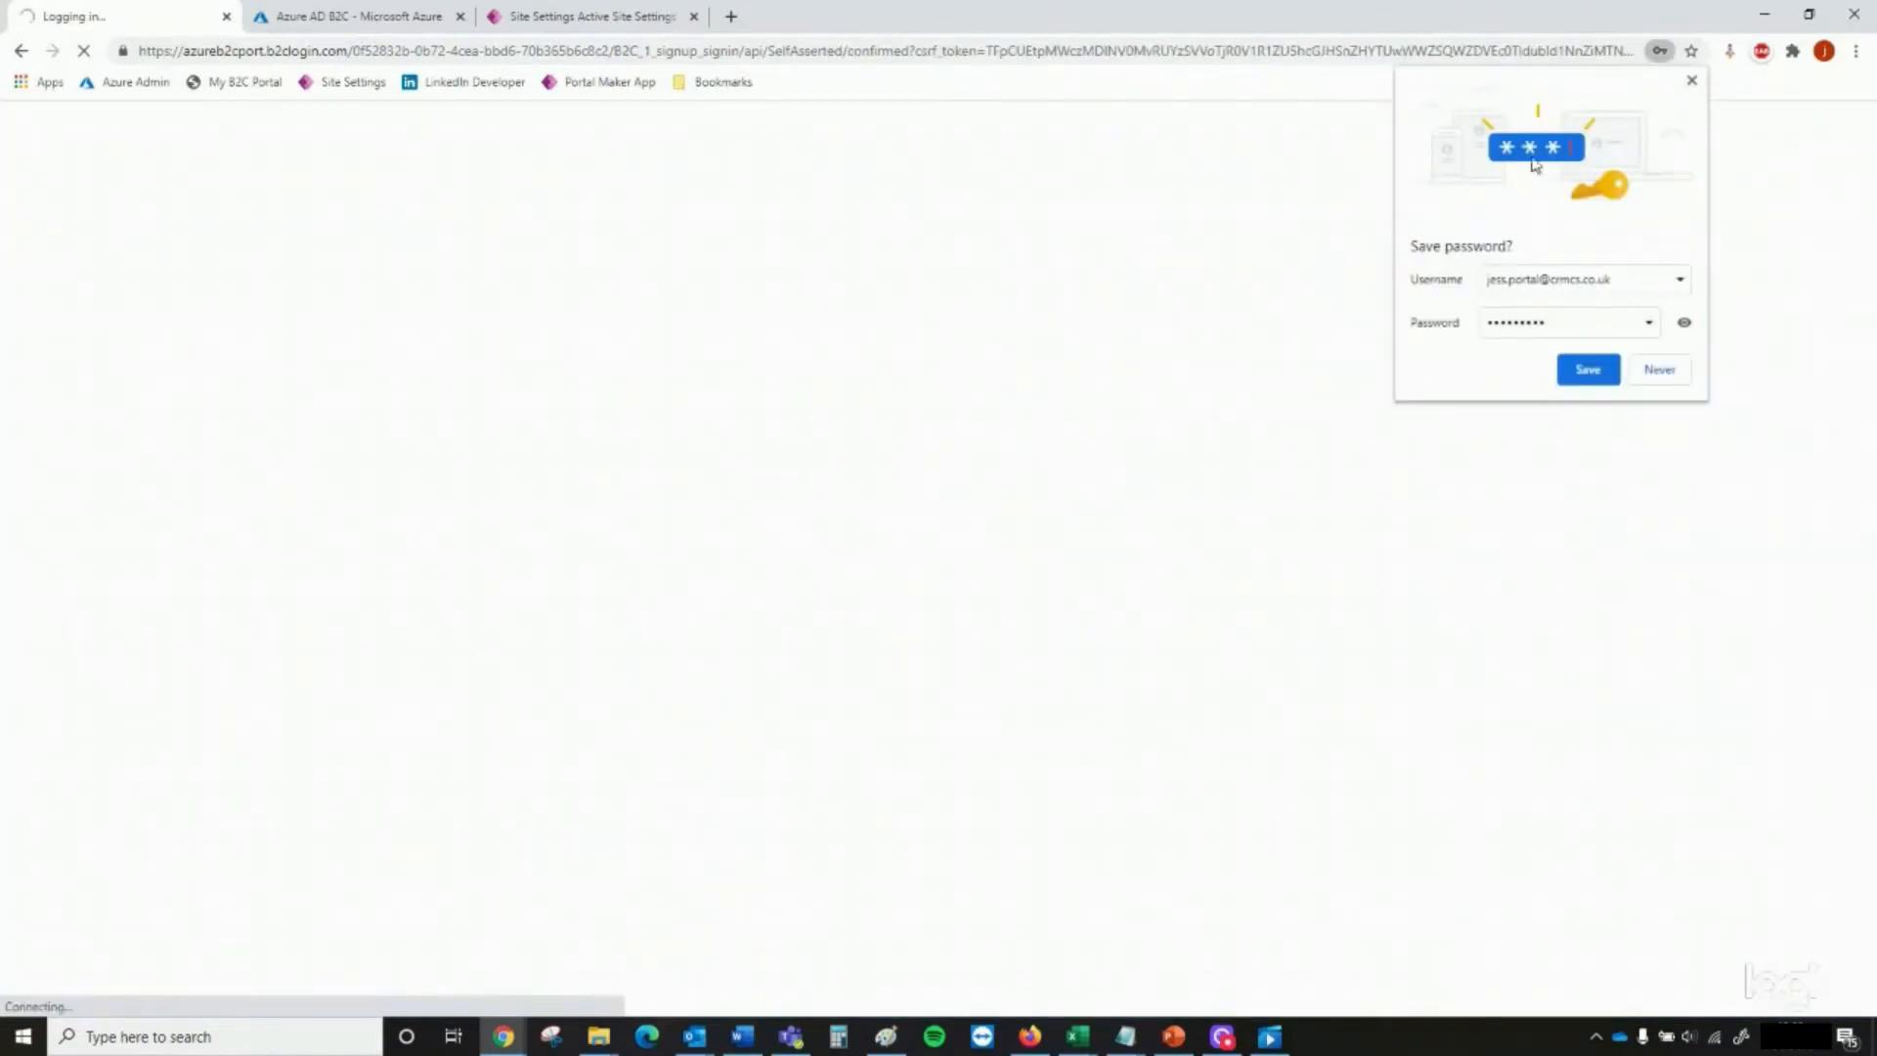
pyautogui.click(1597, 377)
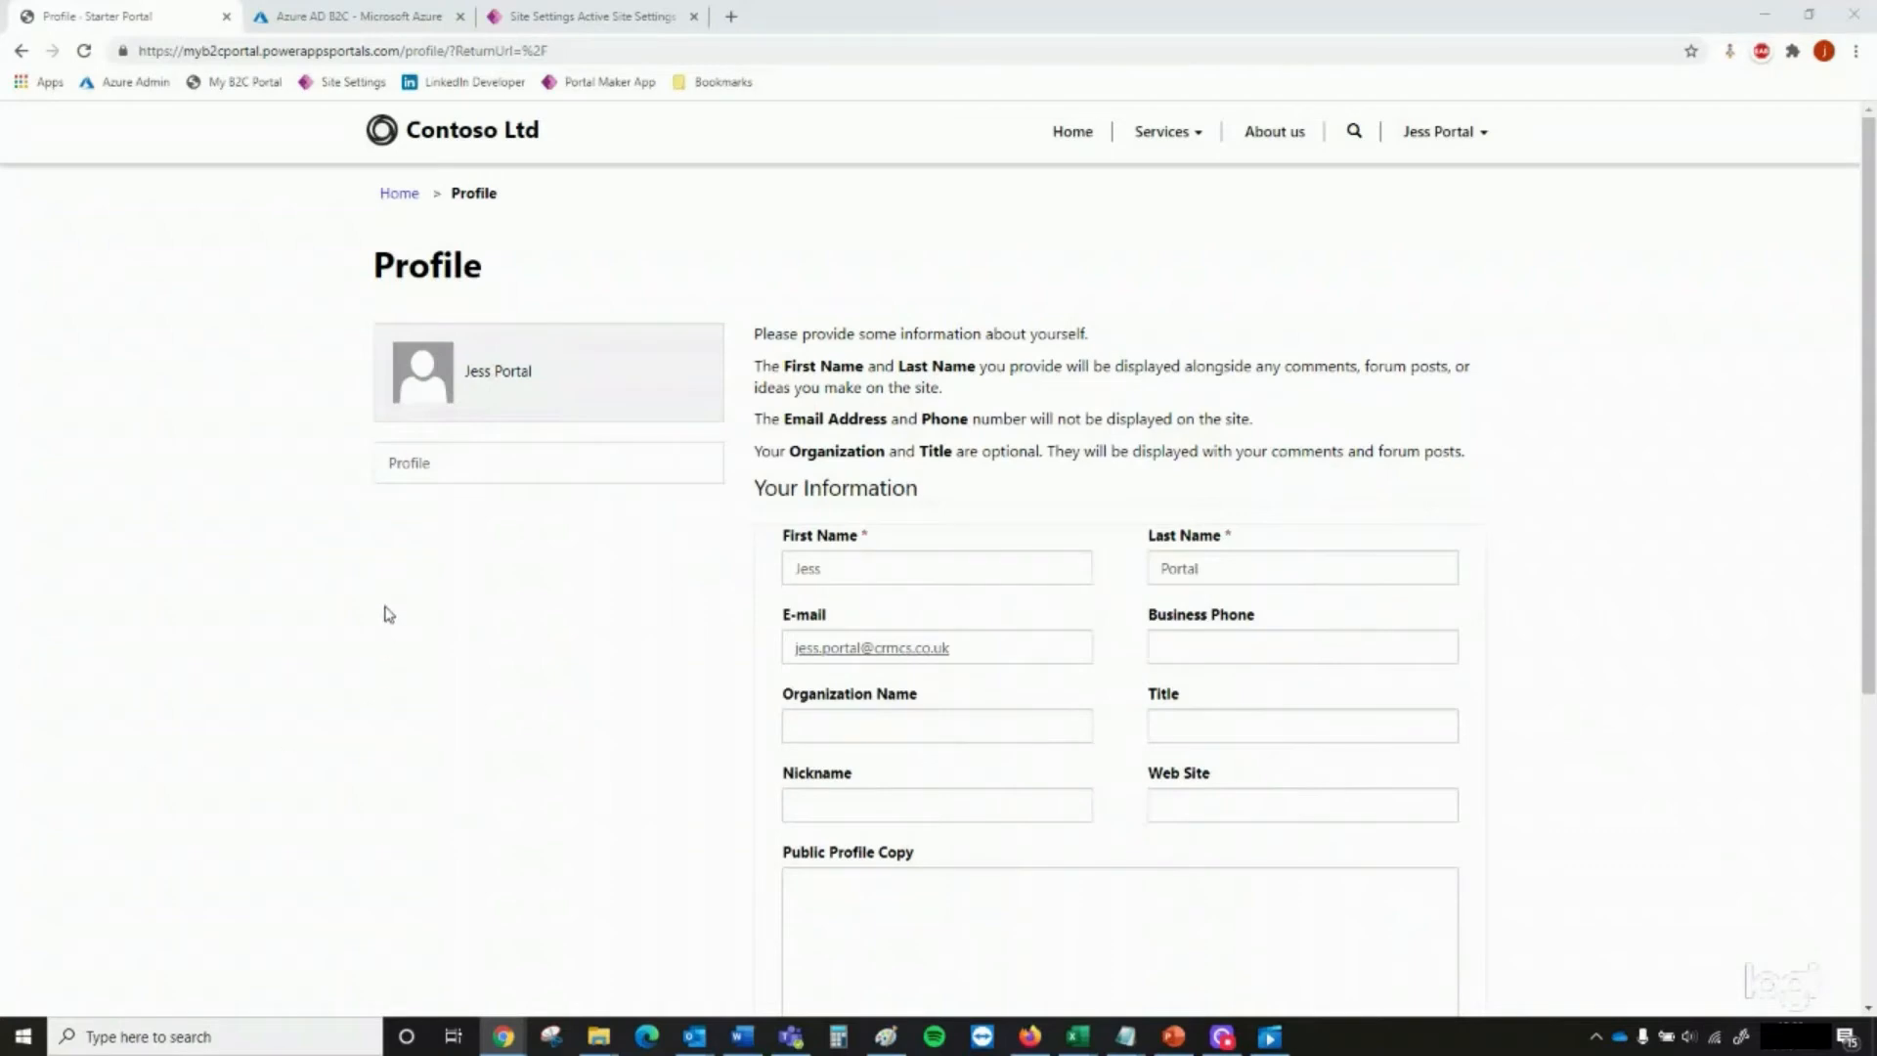
pyautogui.click(1437, 131)
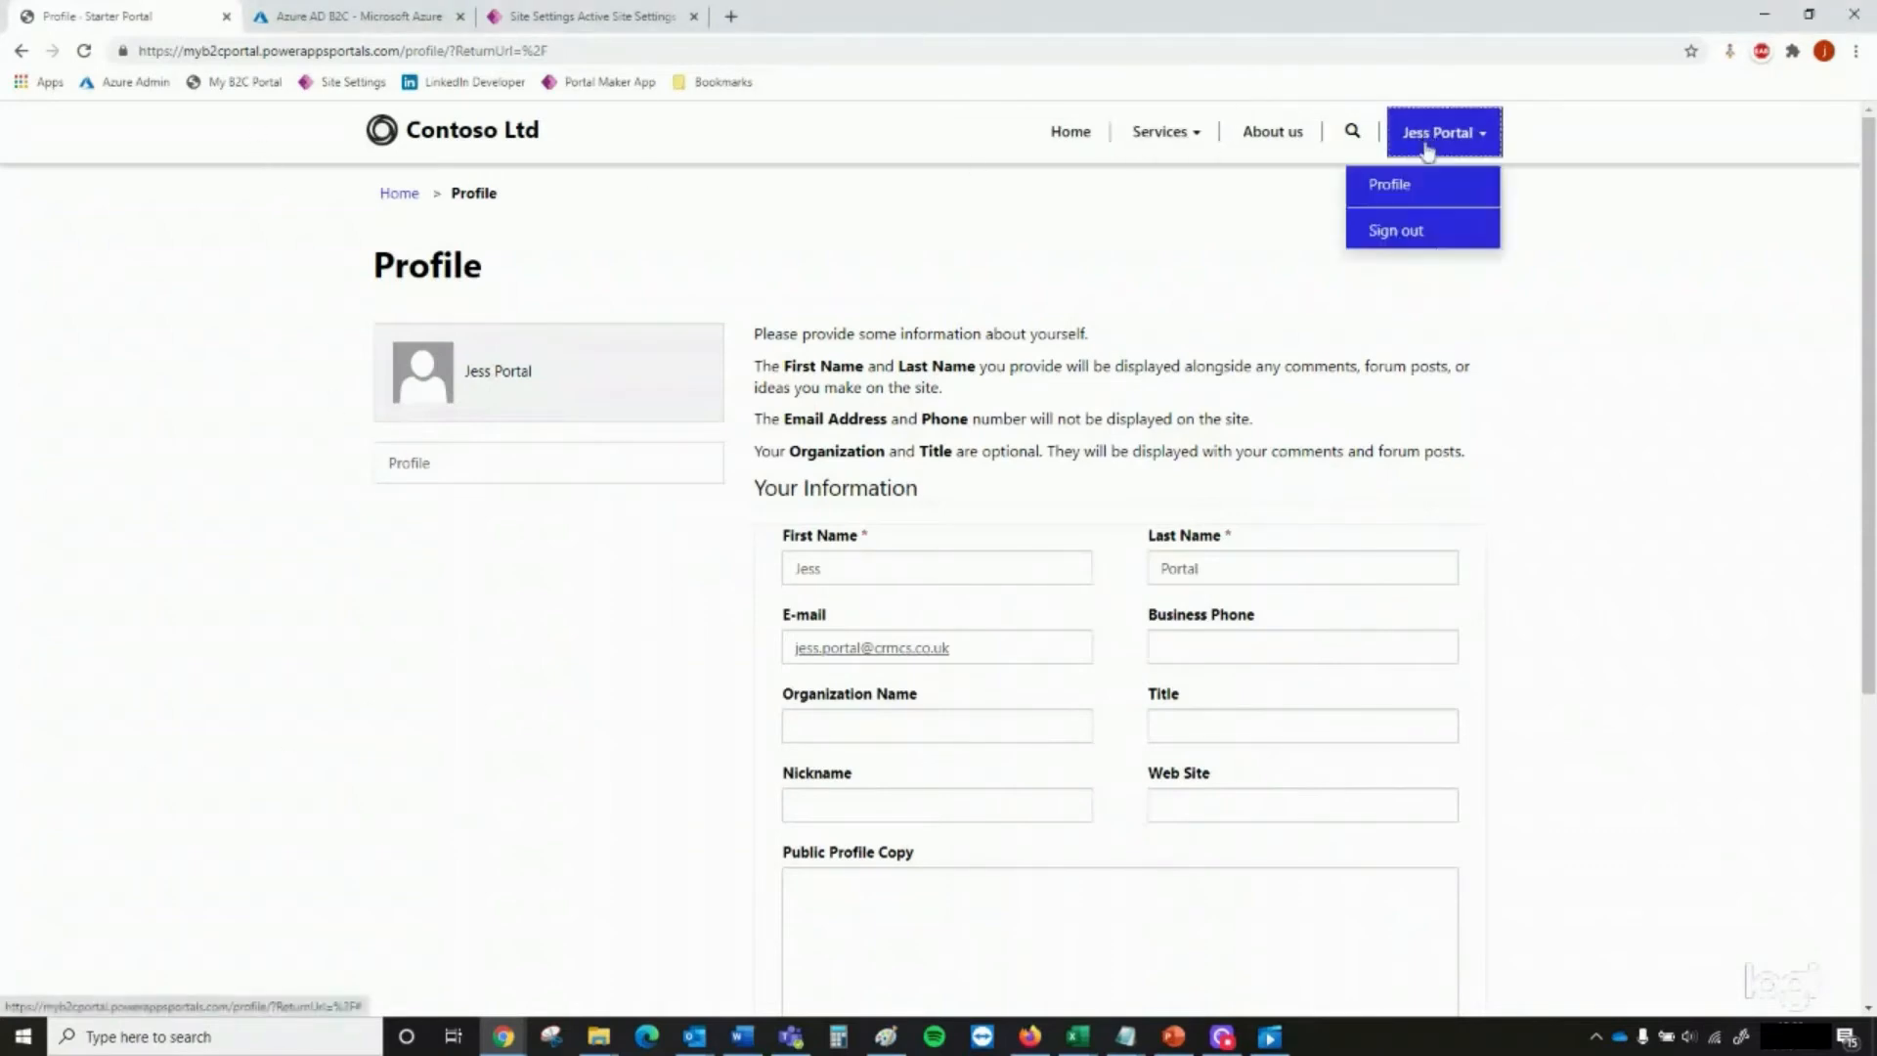
pyautogui.click(1423, 246)
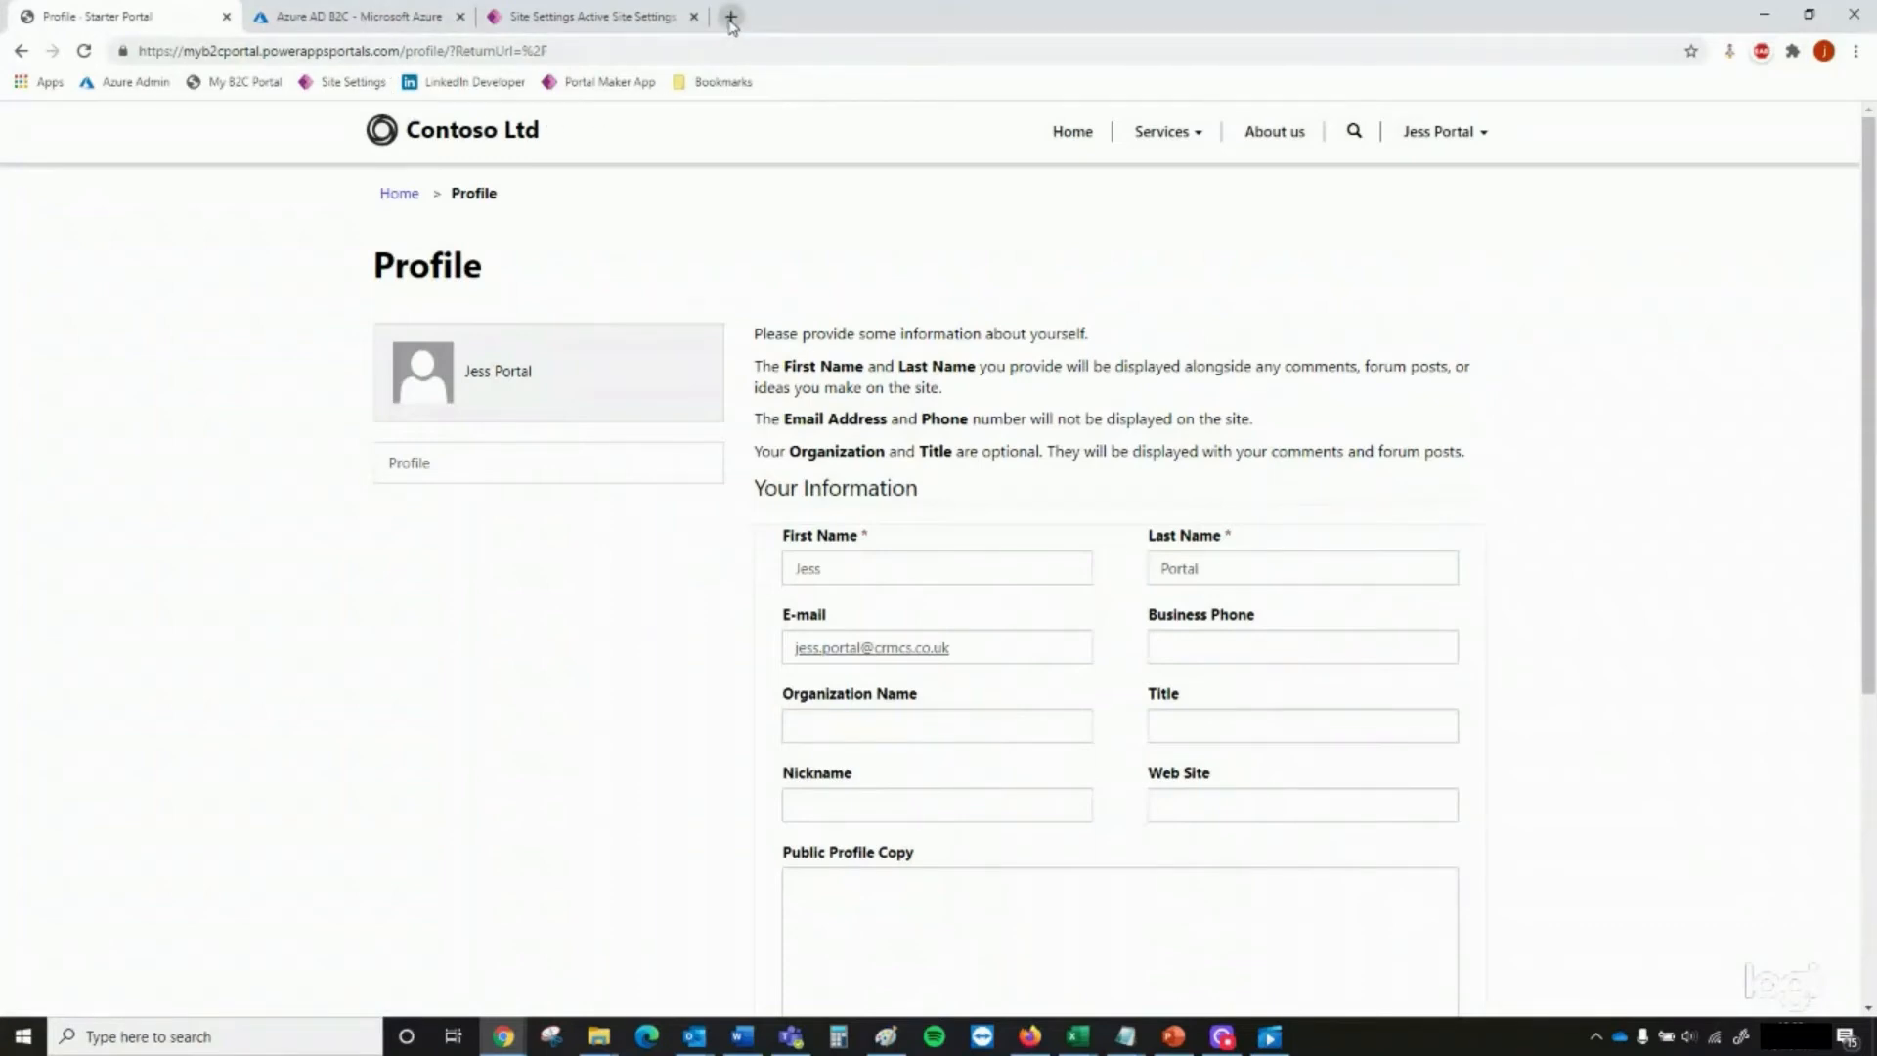
# Open LinkedIn Developers in a new browser tab and open the Workplace app
pyautogui.click(730, 18)
pyautogui.click(477, 84)
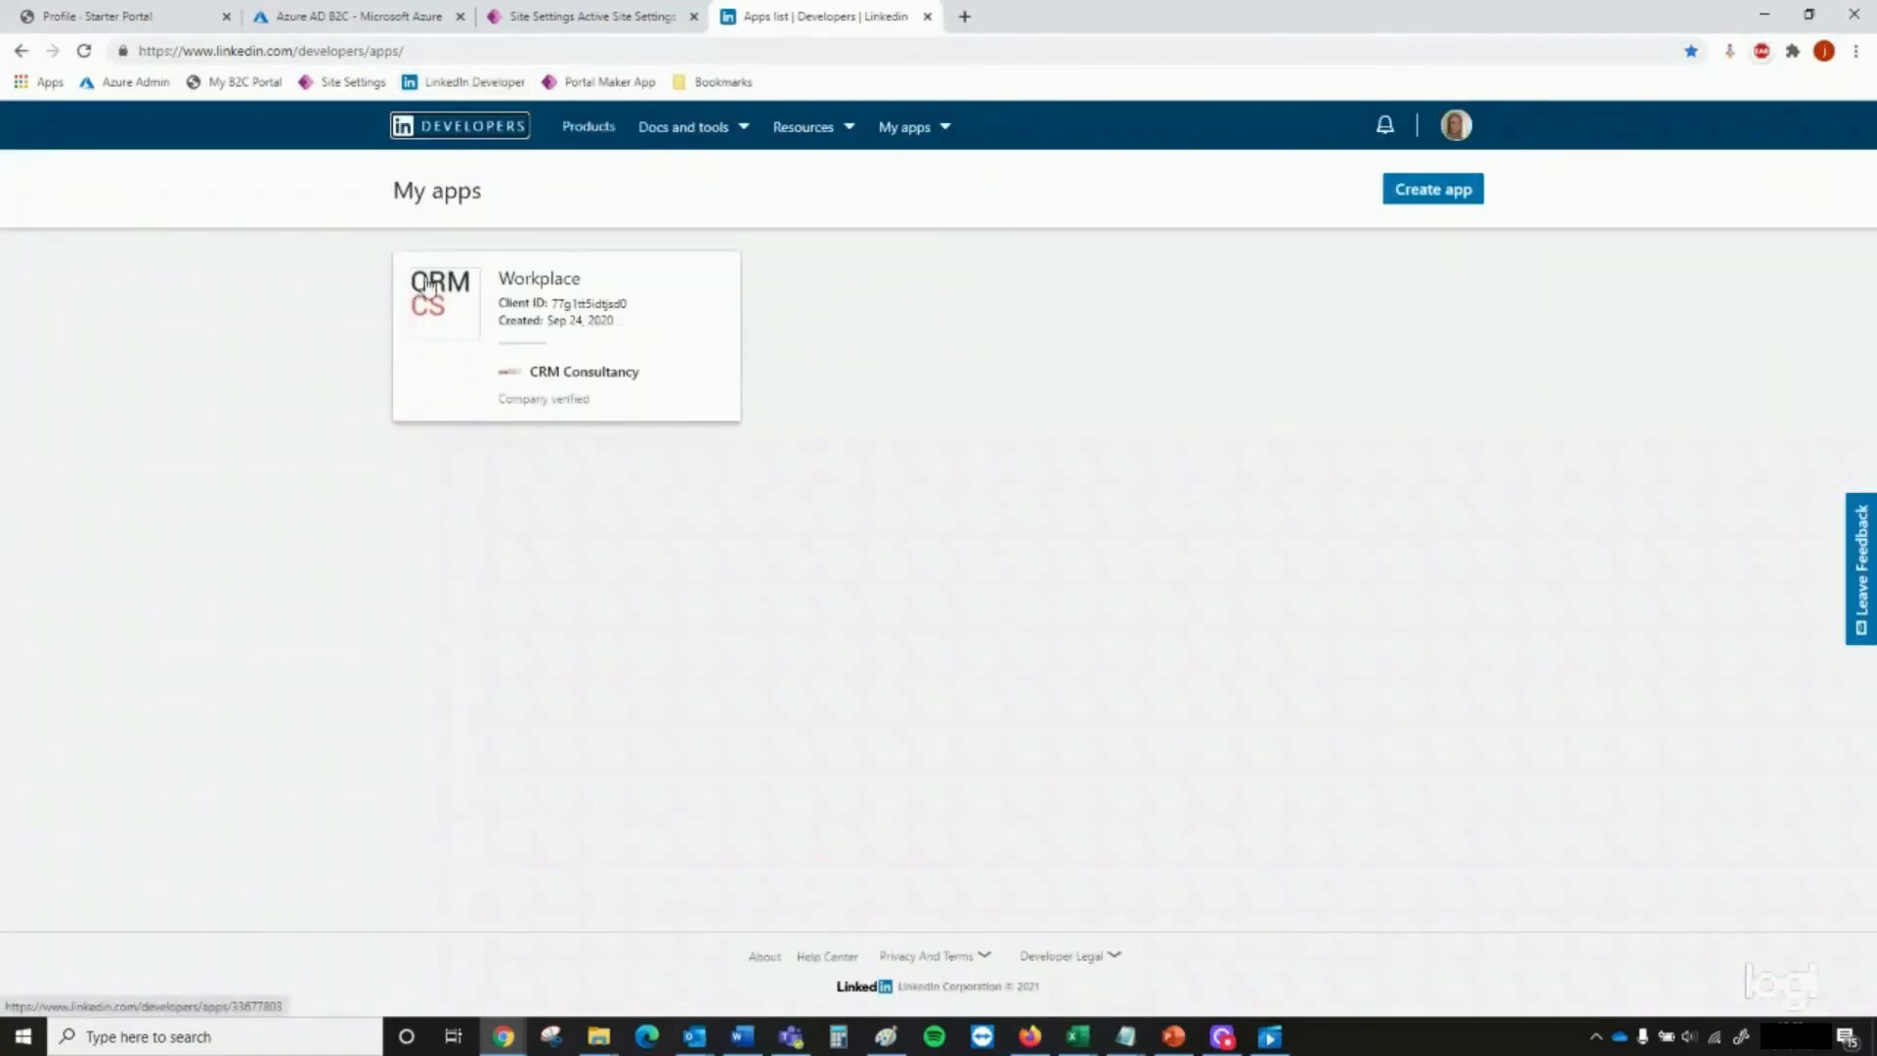
pyautogui.click(543, 296)
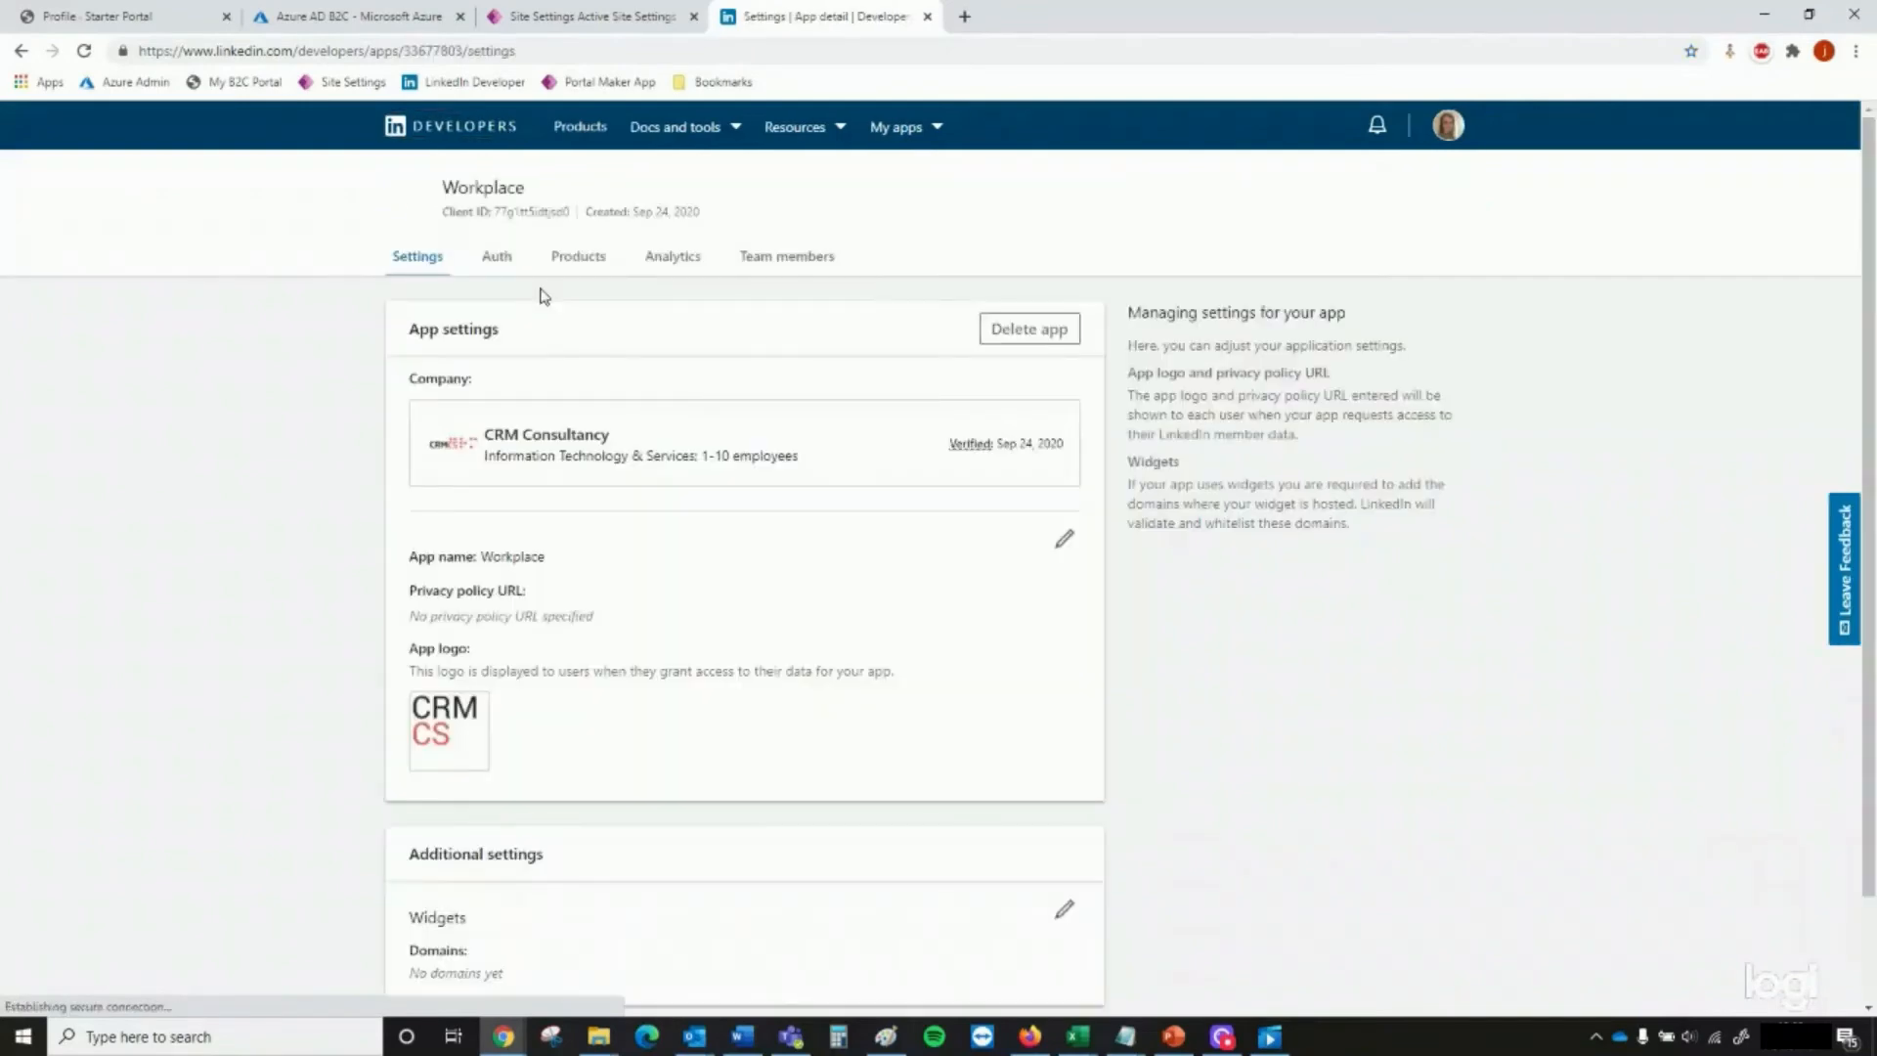
# Review the Workplace app's authentication credentials and its added products, and return to the app settings
pyautogui.click(496, 266)
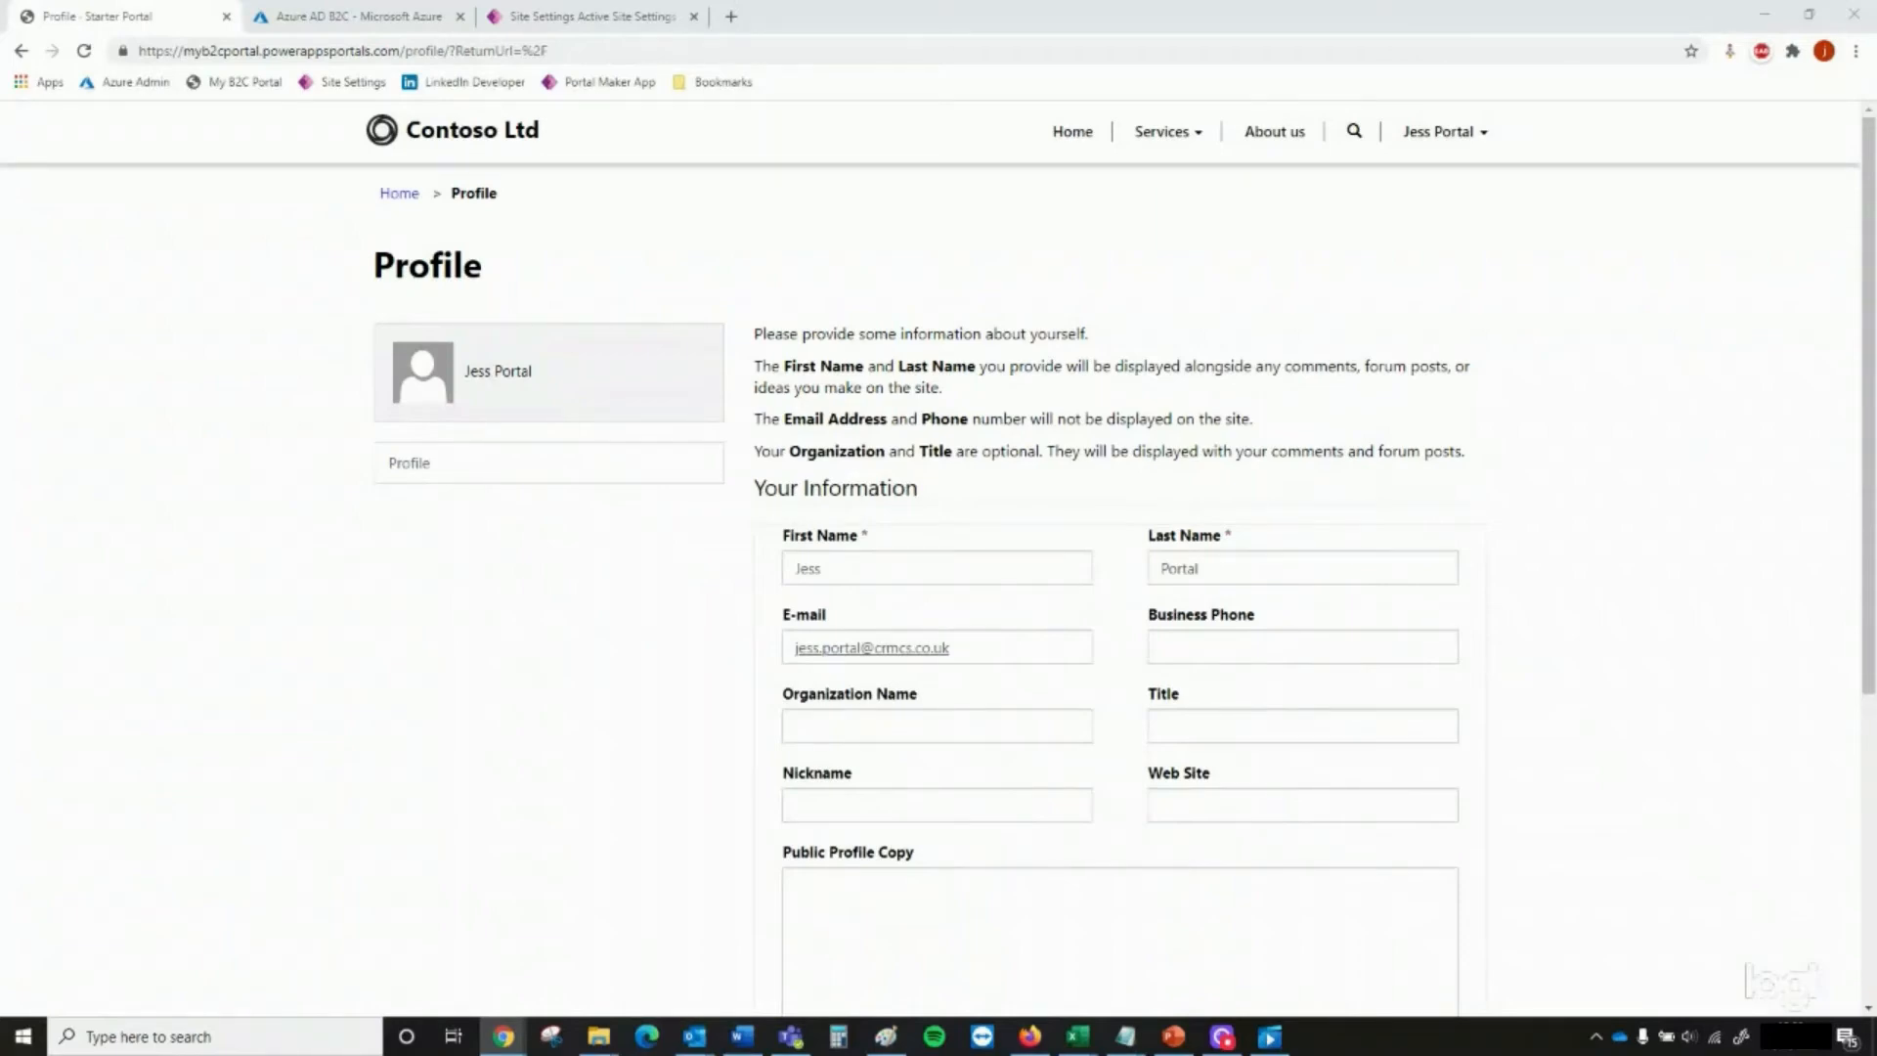
pyautogui.moveTo(0, 373); pyautogui.dragTo(594, 35)
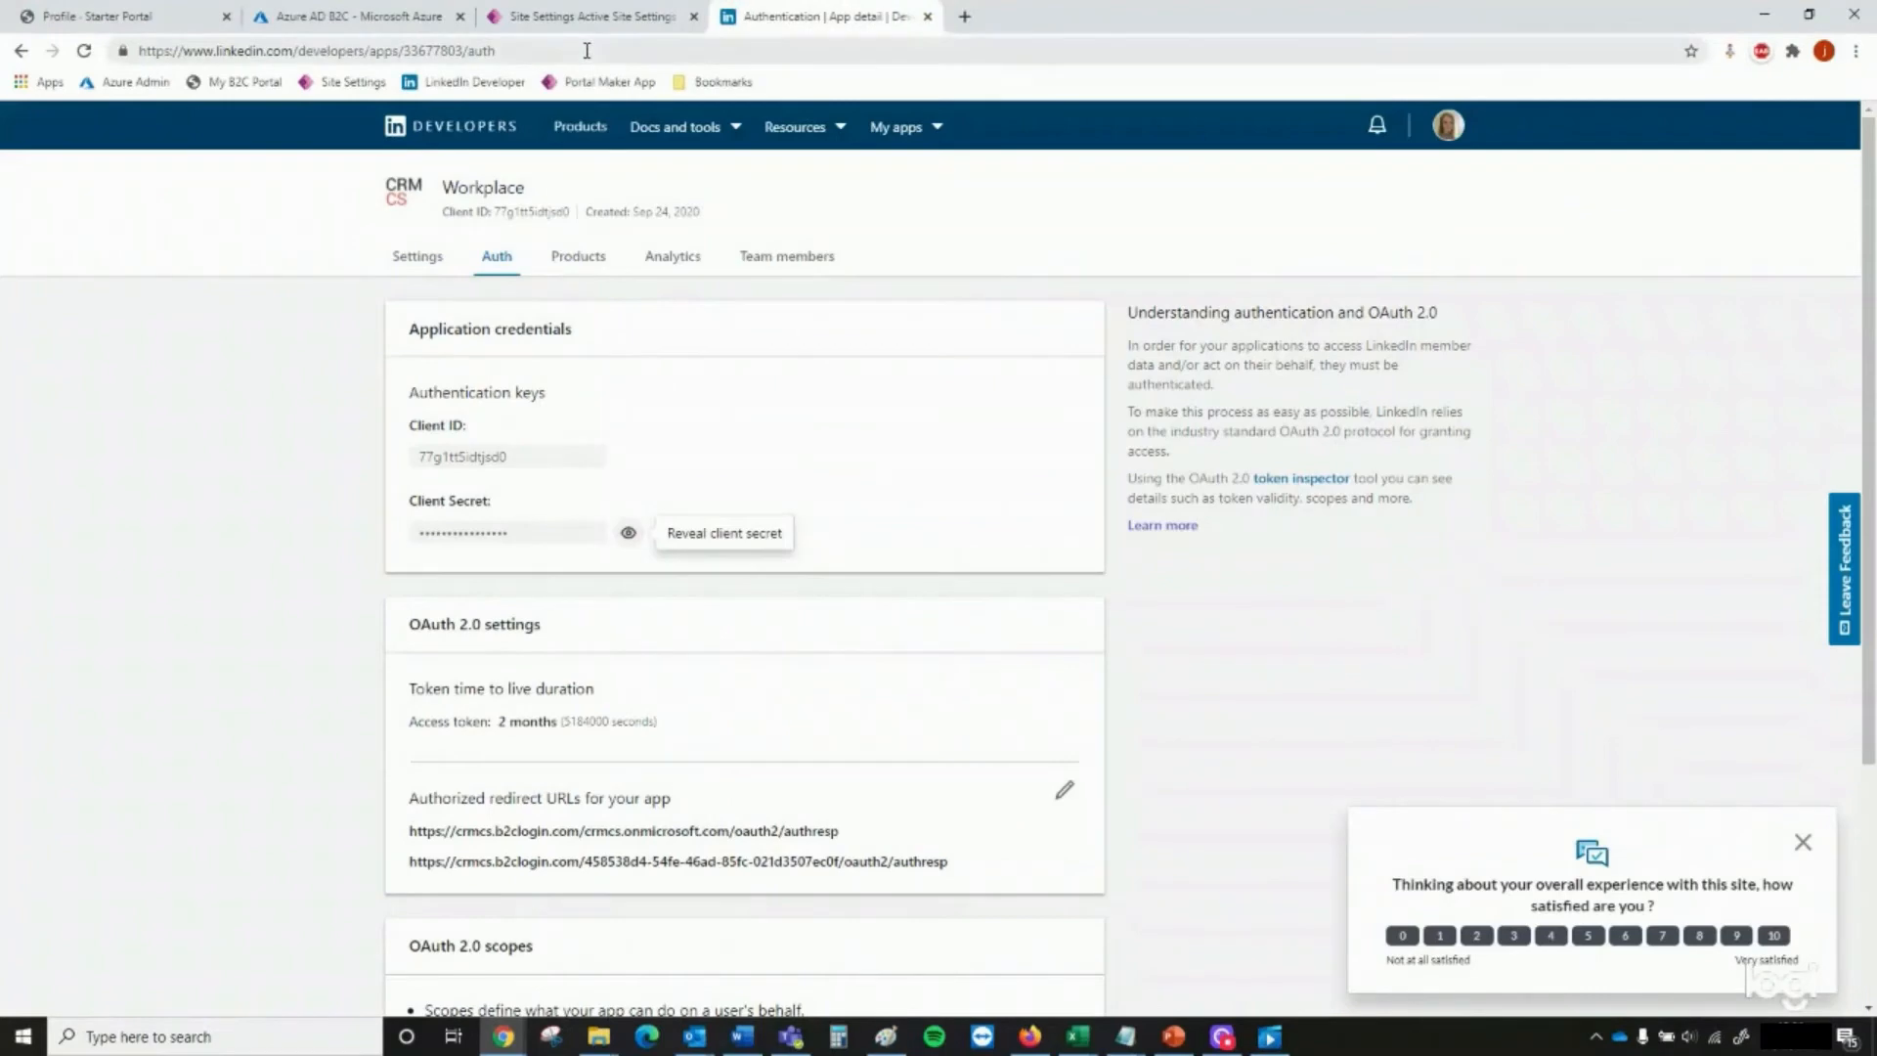
pyautogui.click(562, 261)
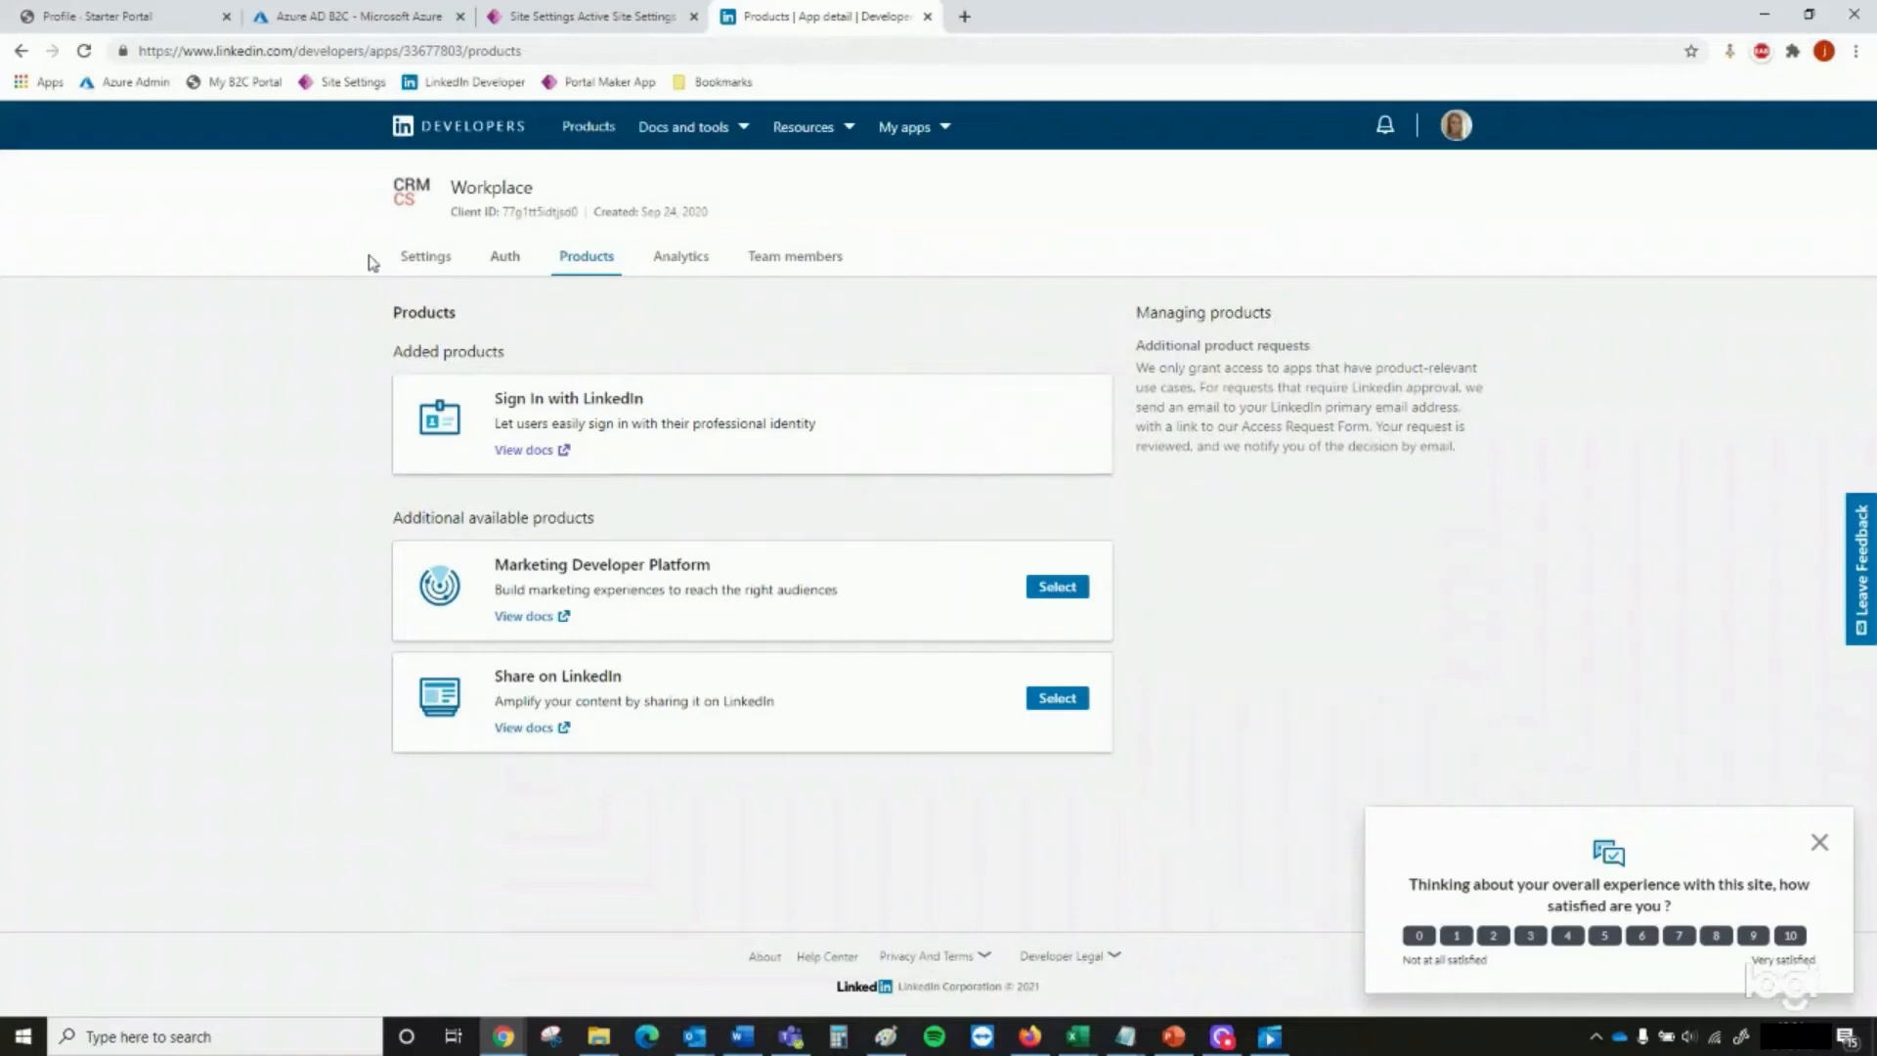
pyautogui.click(418, 256)
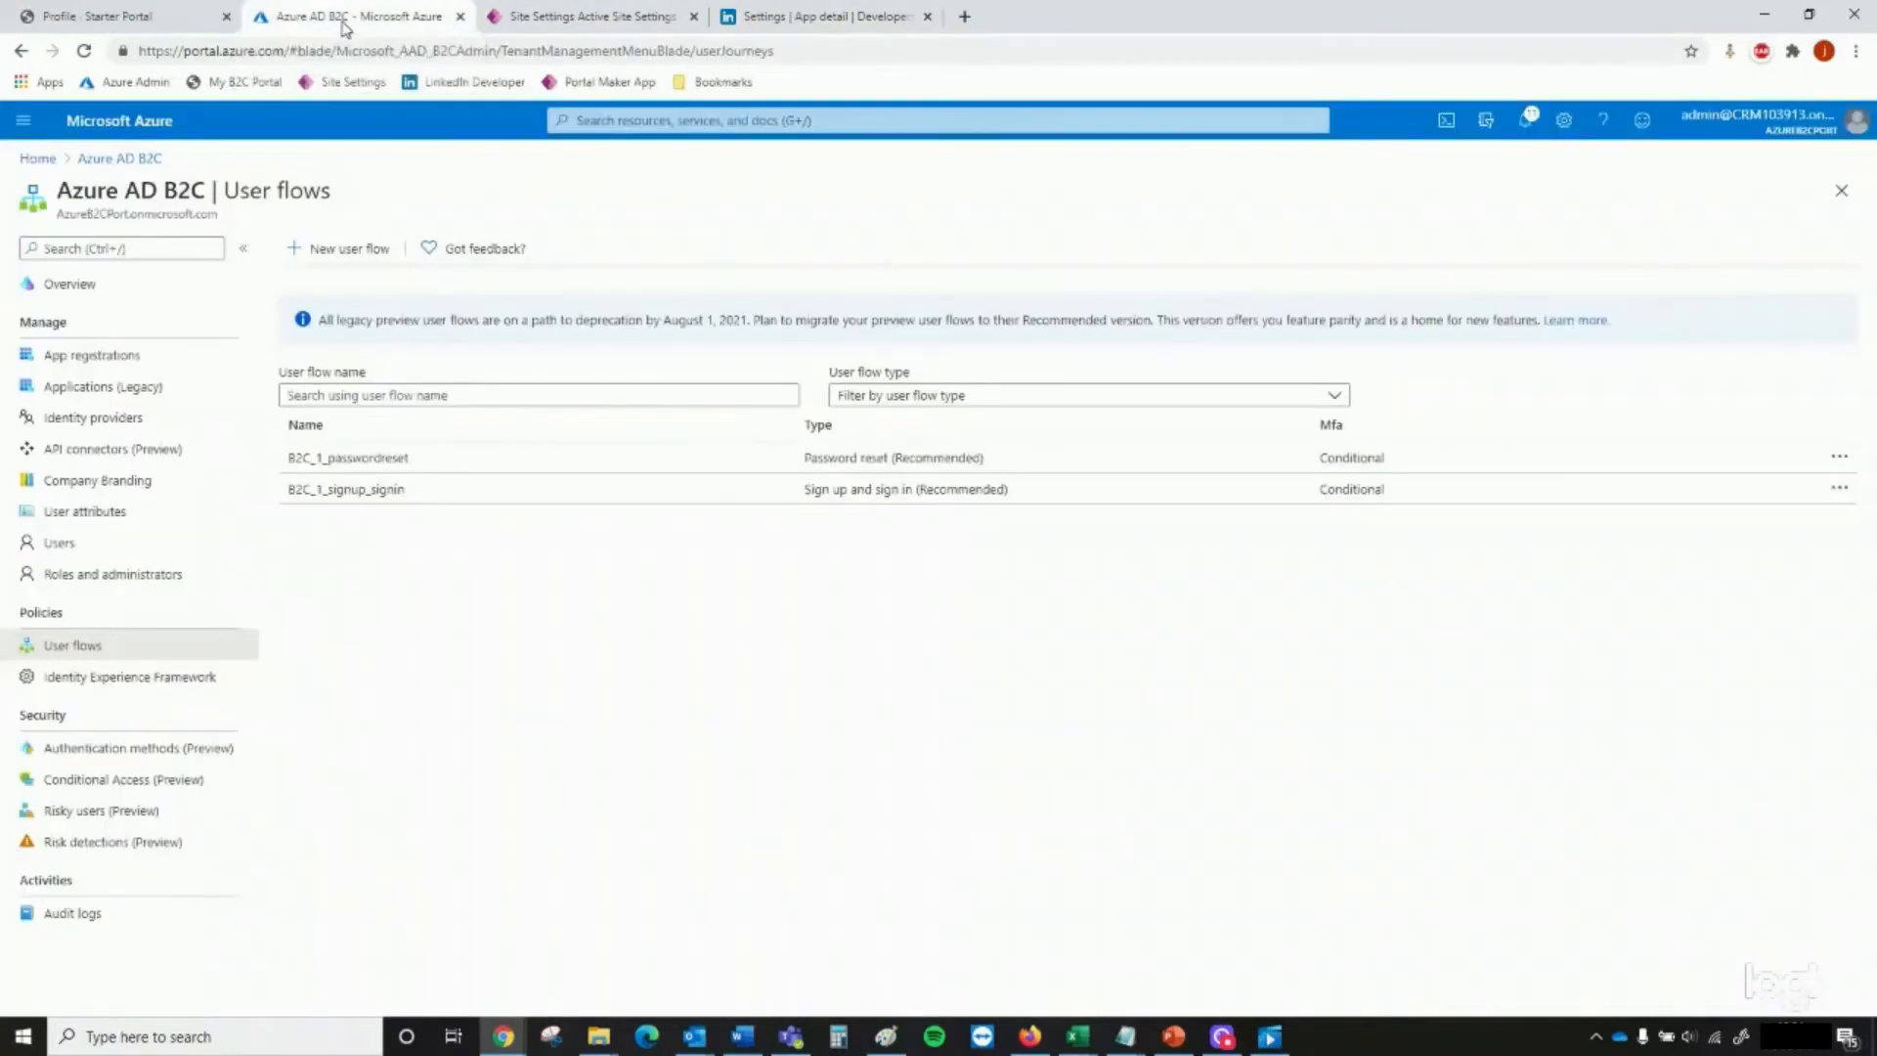
# Switch to Azure AD B2C, open the LinkedIn identity provider configuration, and name the provider LinkedIn
pyautogui.click(347, 19)
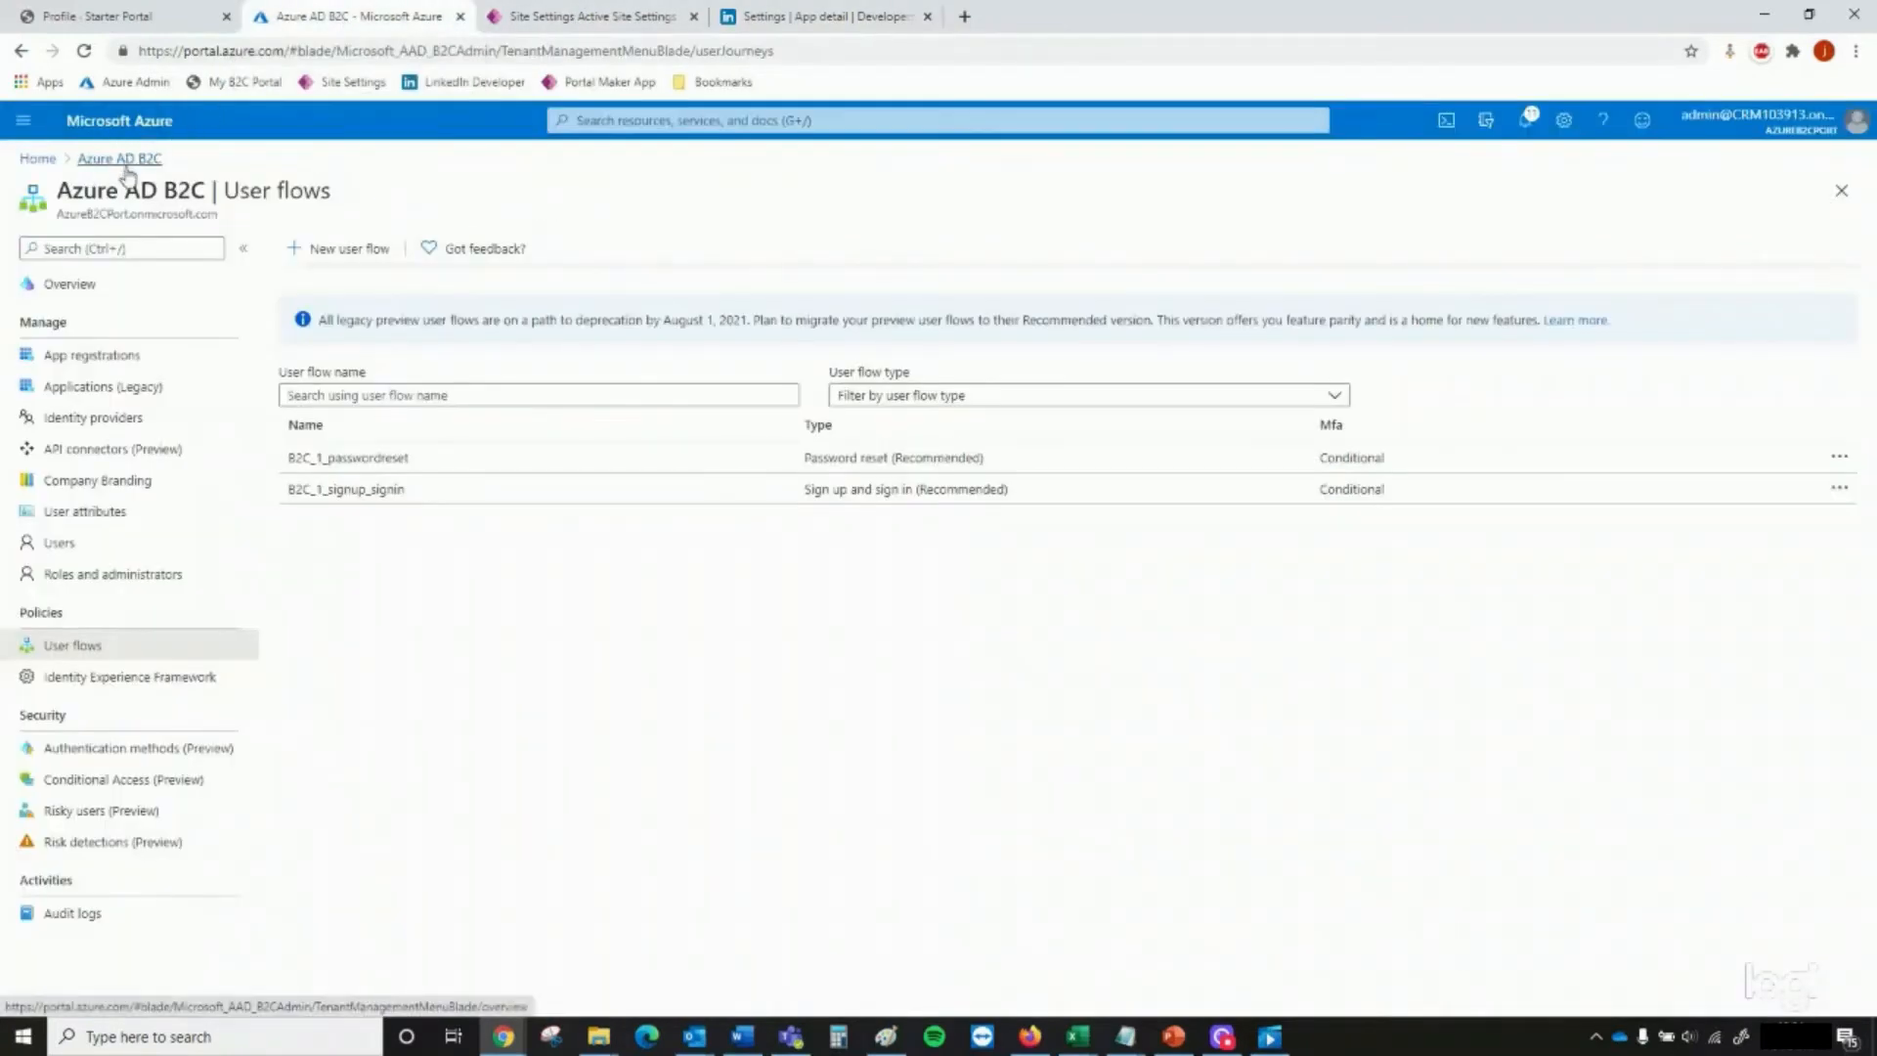
pyautogui.click(168, 422)
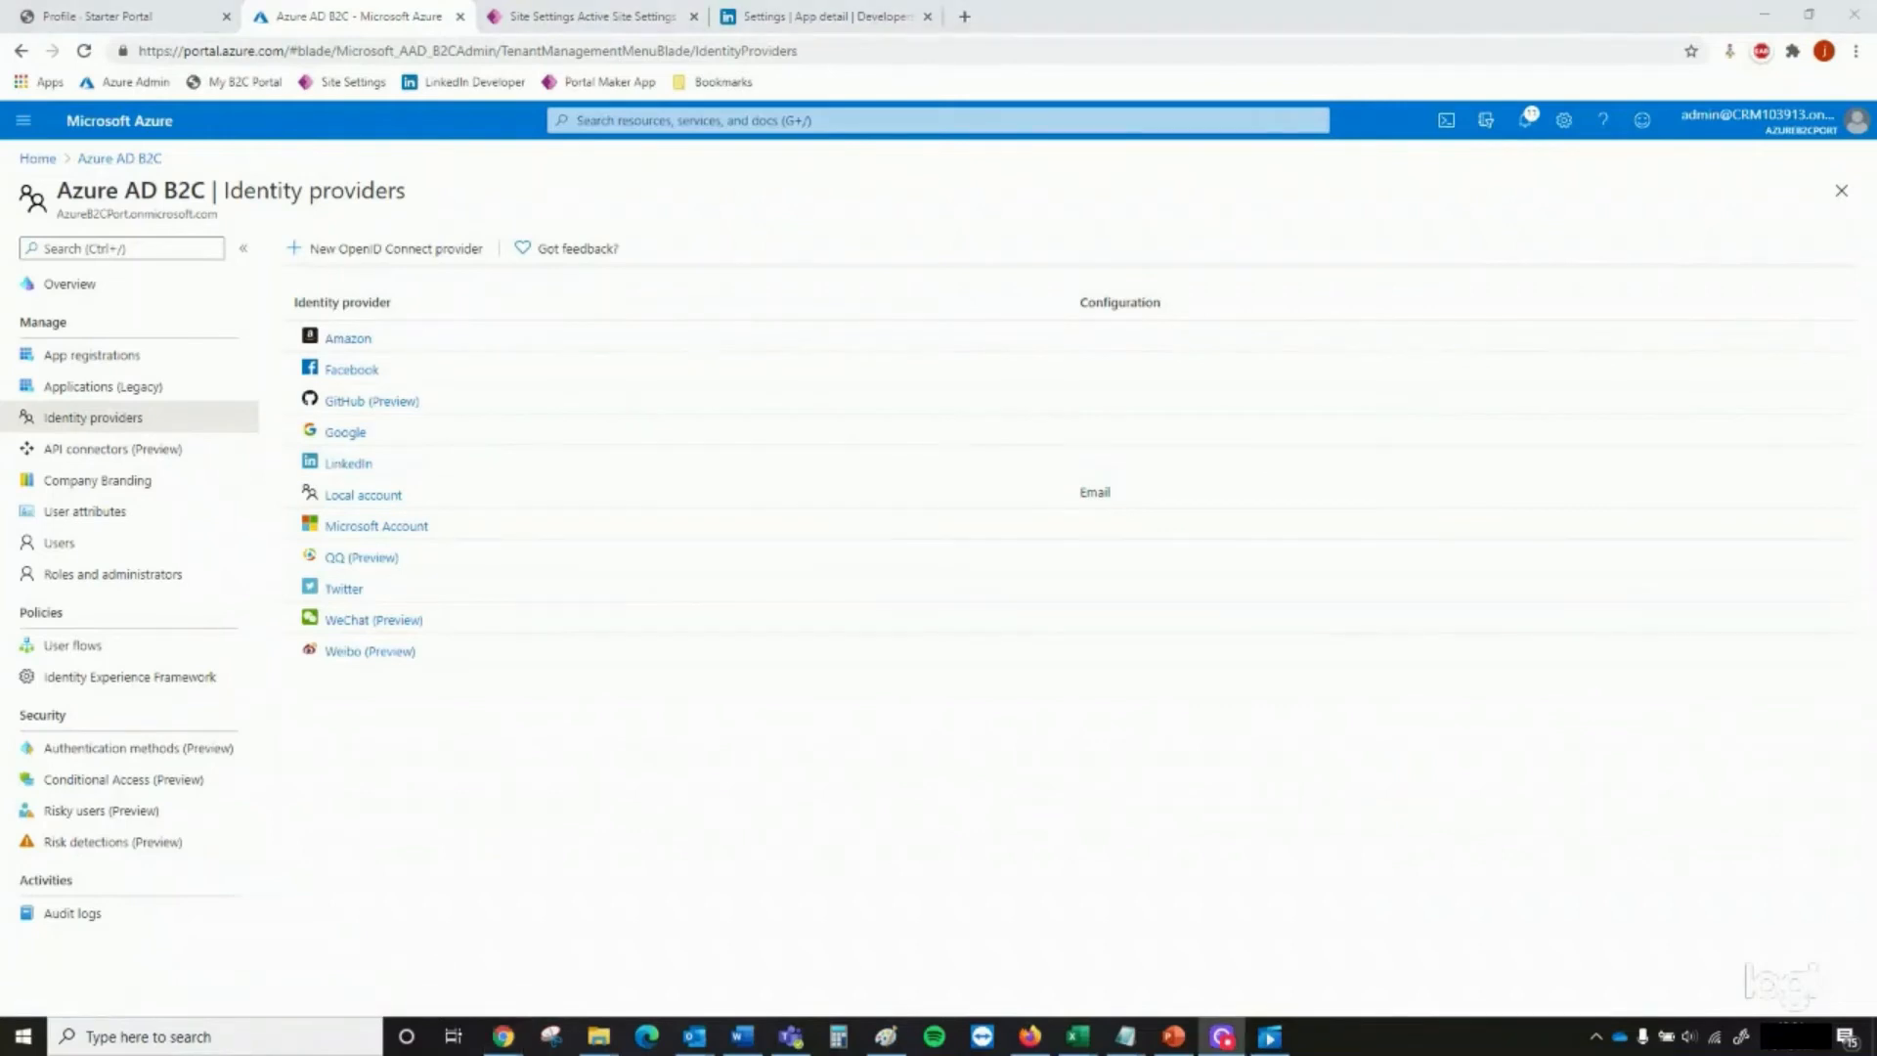
pyautogui.click(341, 473)
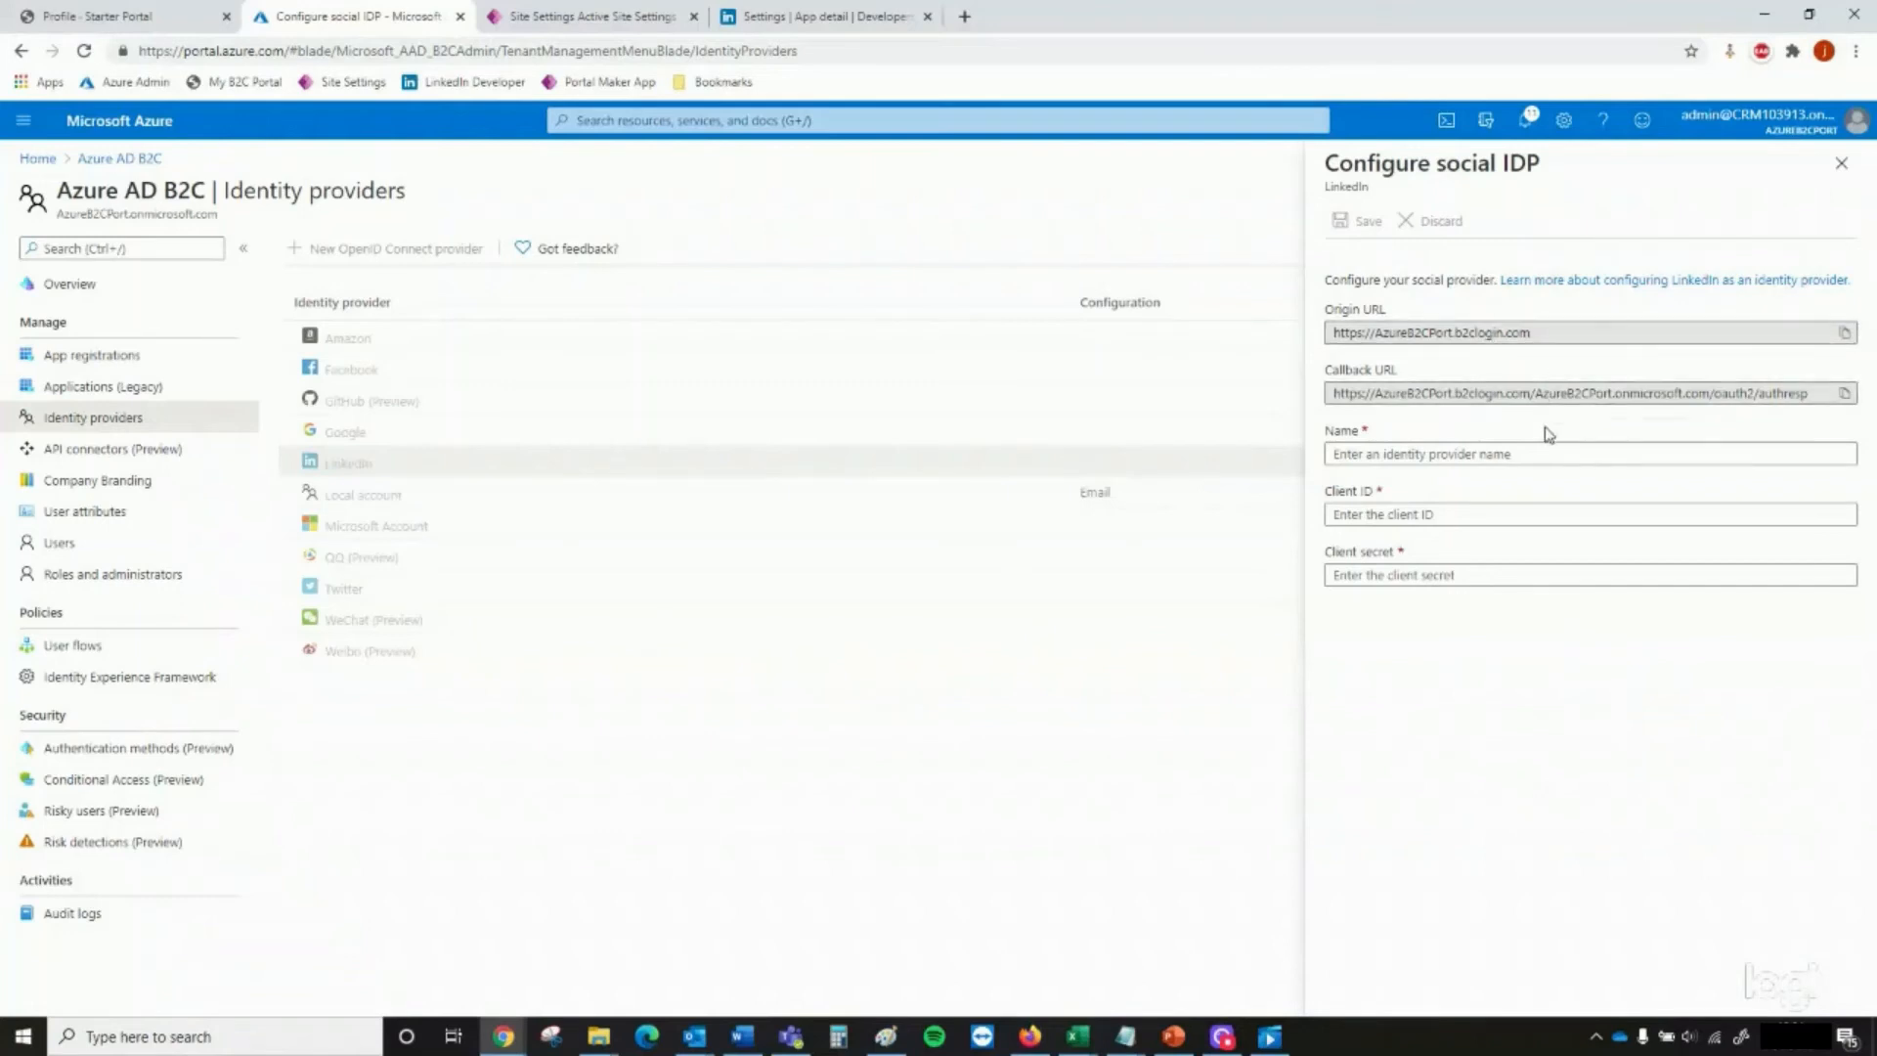
pyautogui.click(1535, 457)
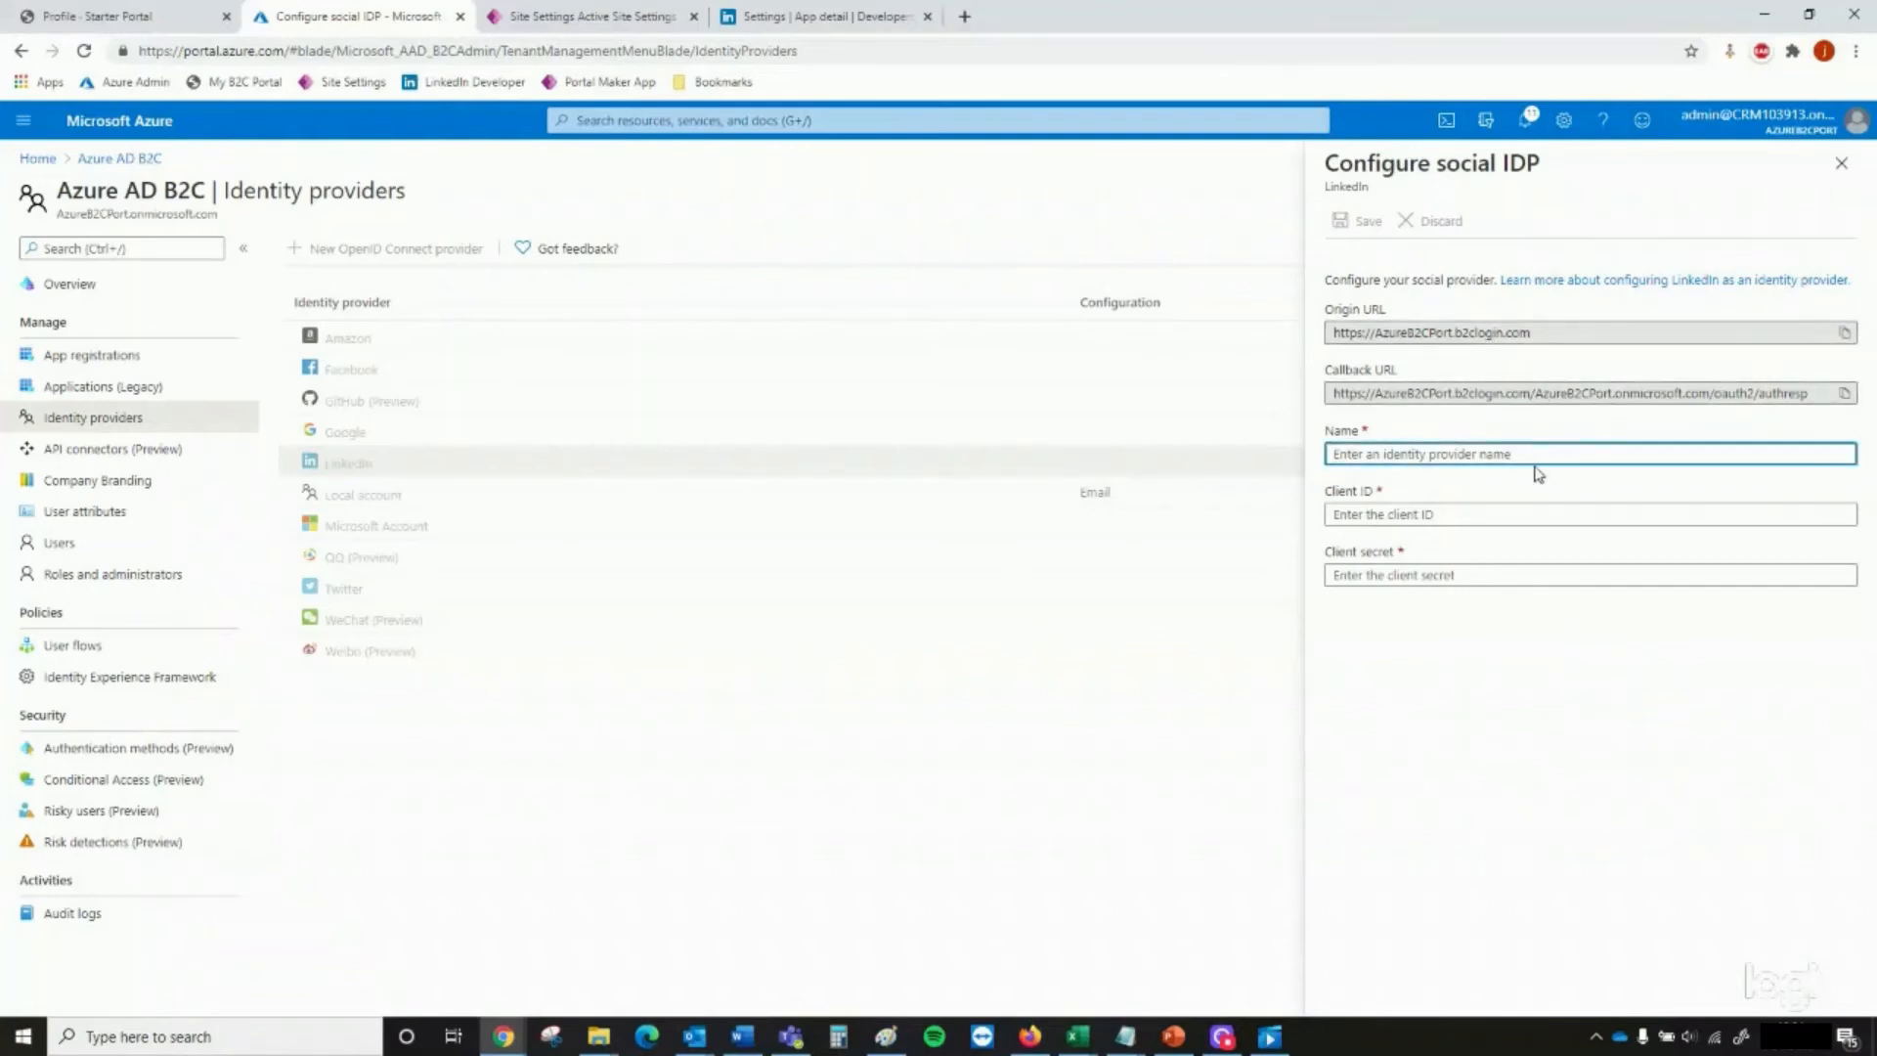
pyautogui.write('LinkedIn')
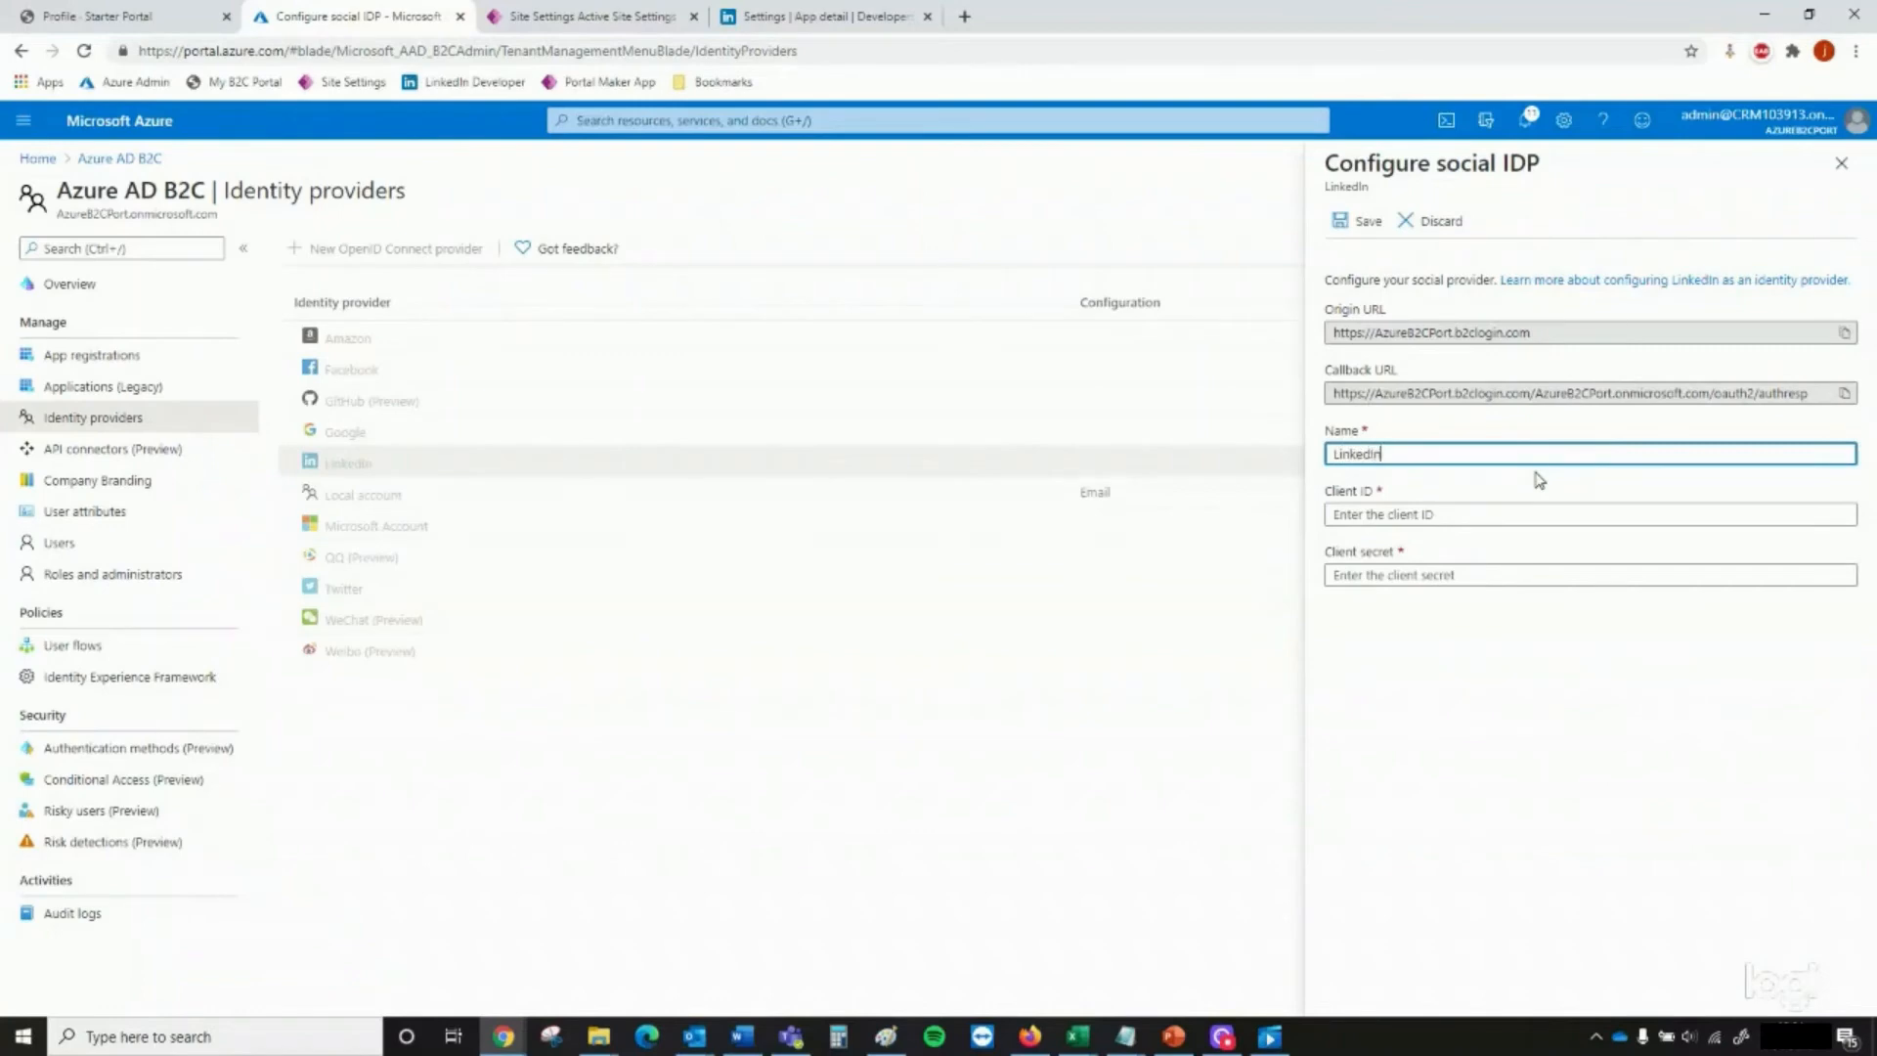
pyautogui.press('Tab')
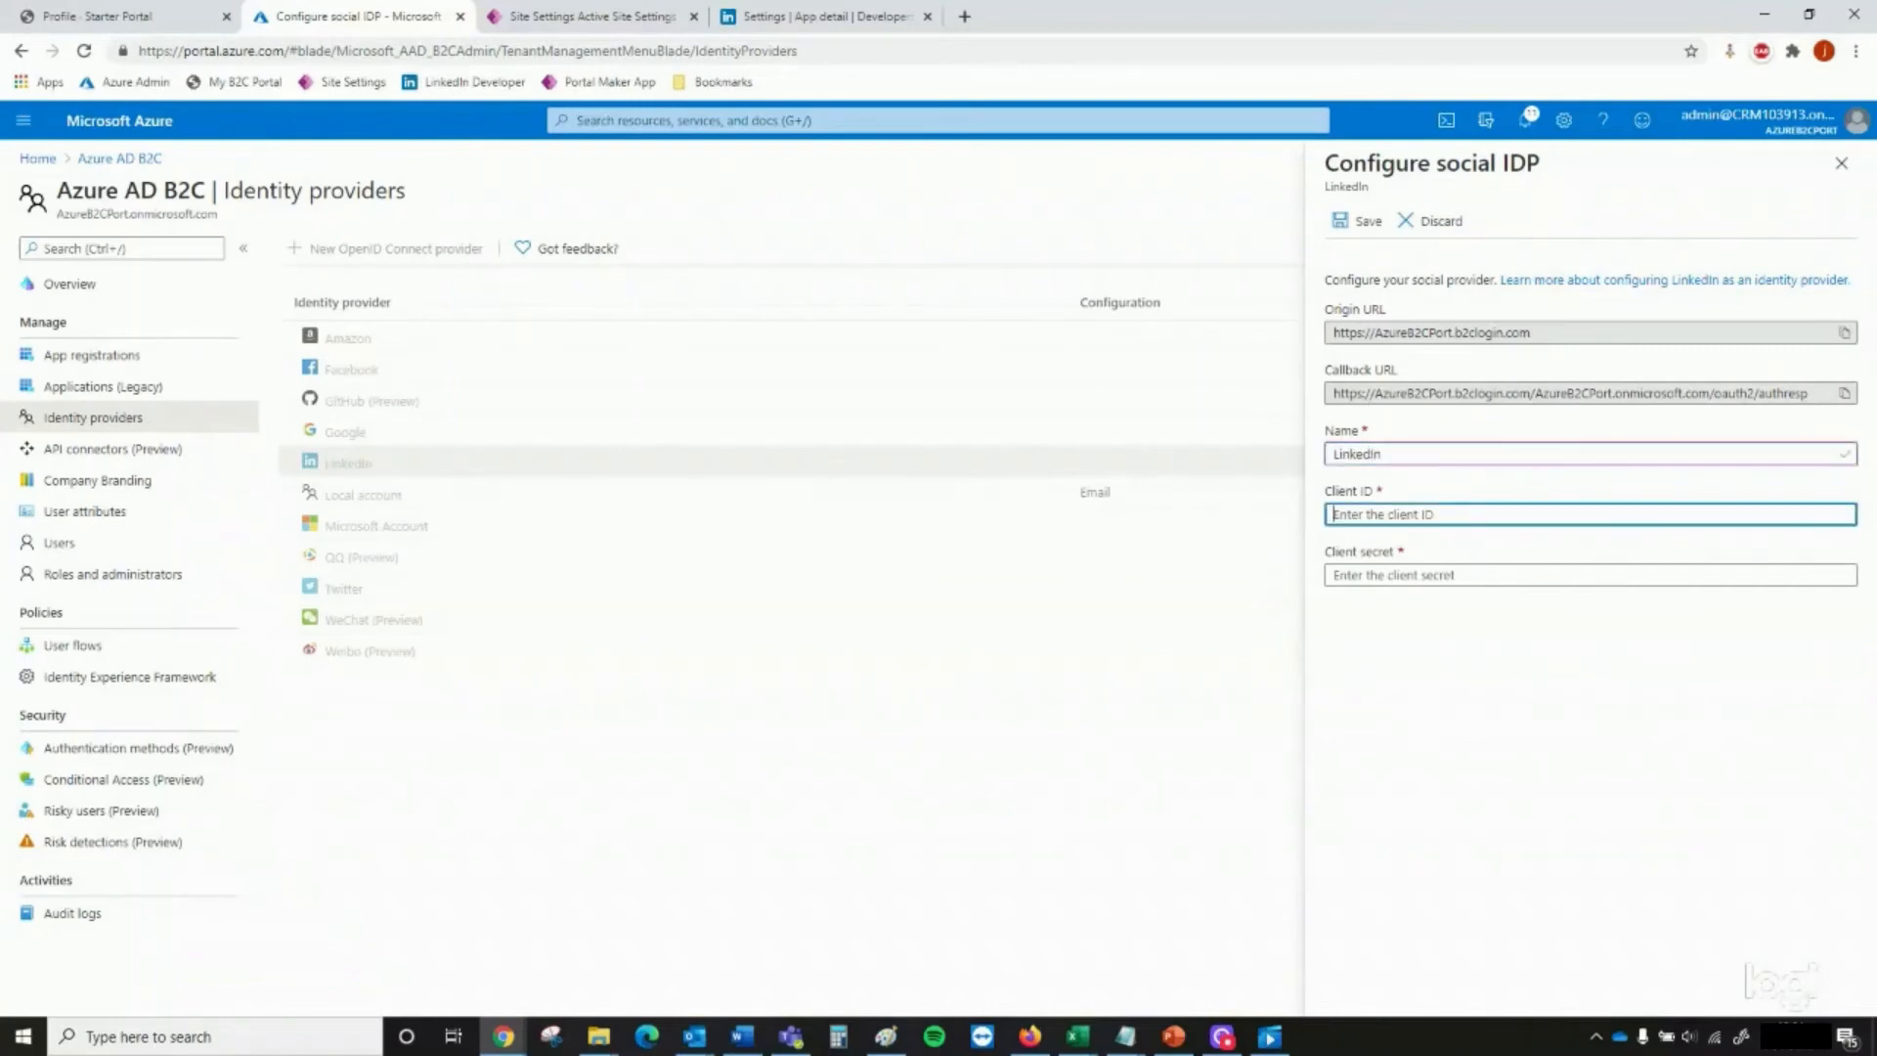
# Copy the LinkedIn app's client ID from the other window and paste it as the provider's Client ID
pyautogui.hotkey('alt', 'Tab')
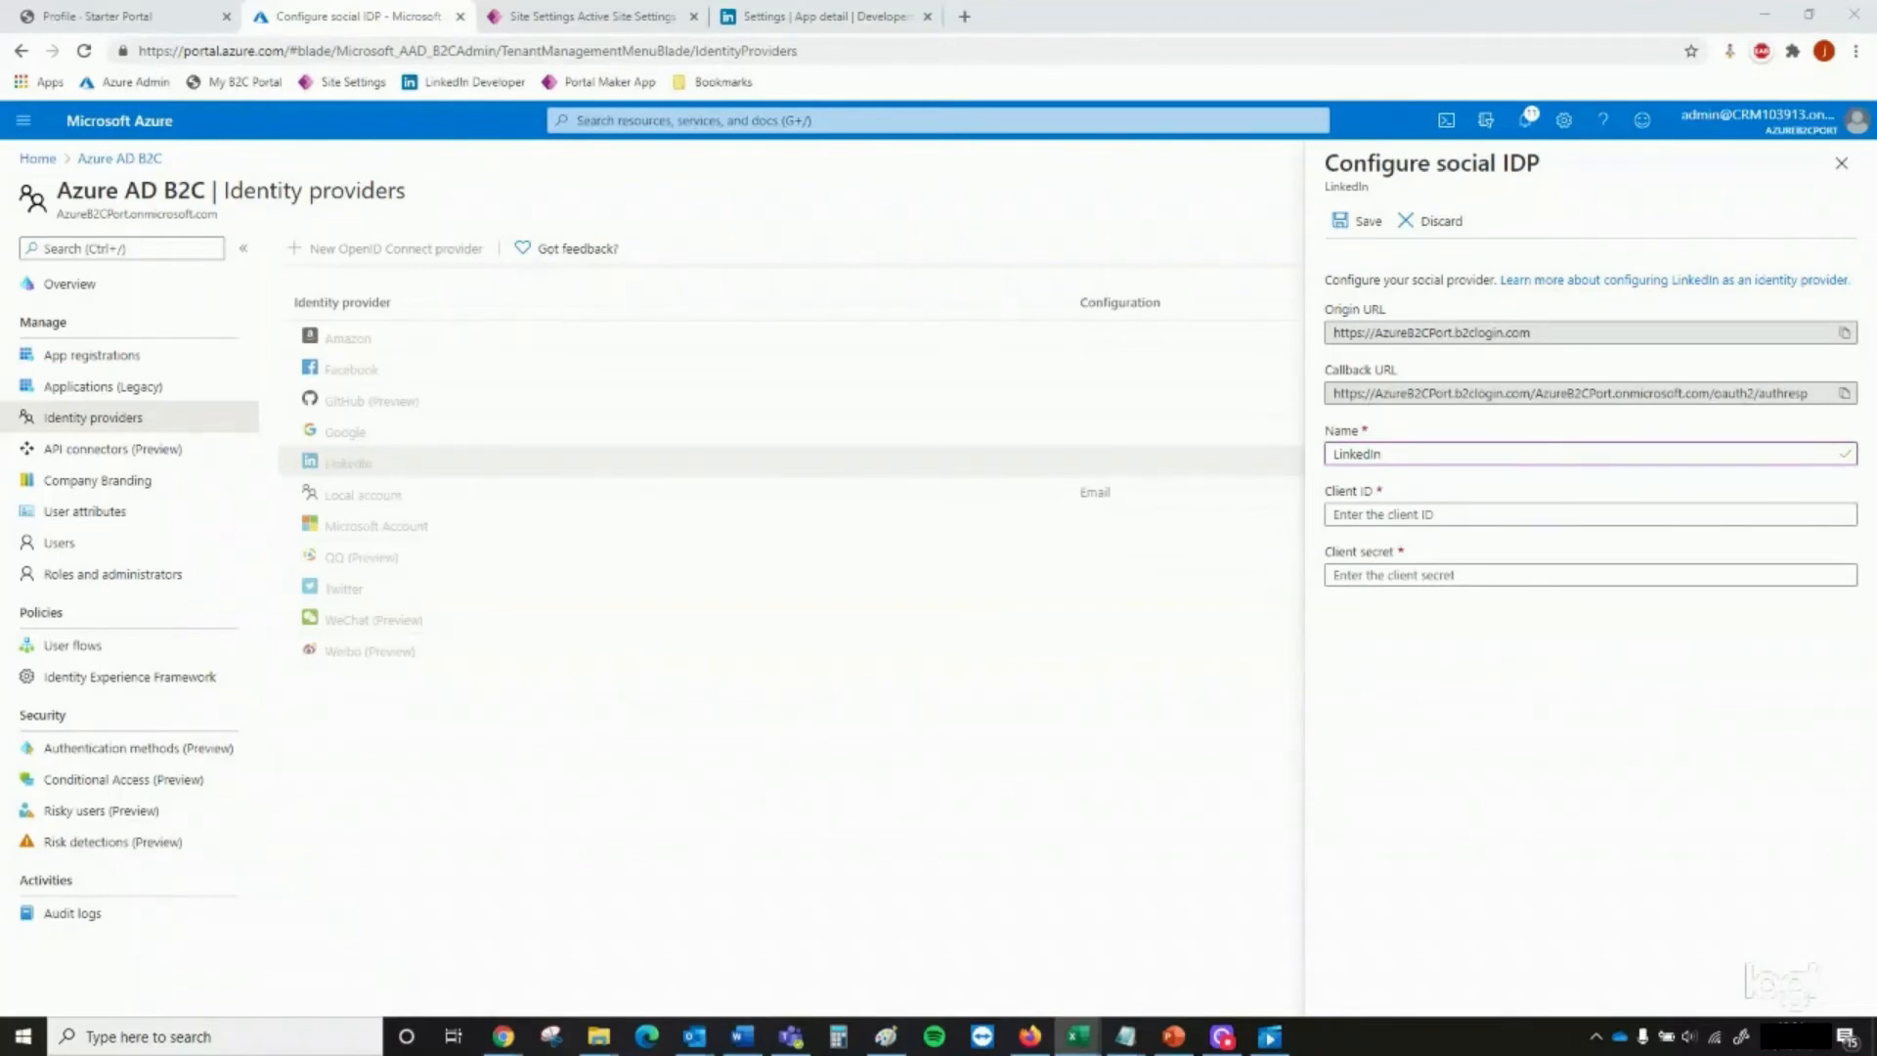
pyautogui.click(1570, 616)
pyautogui.write('77g1tt5idtjsd0')
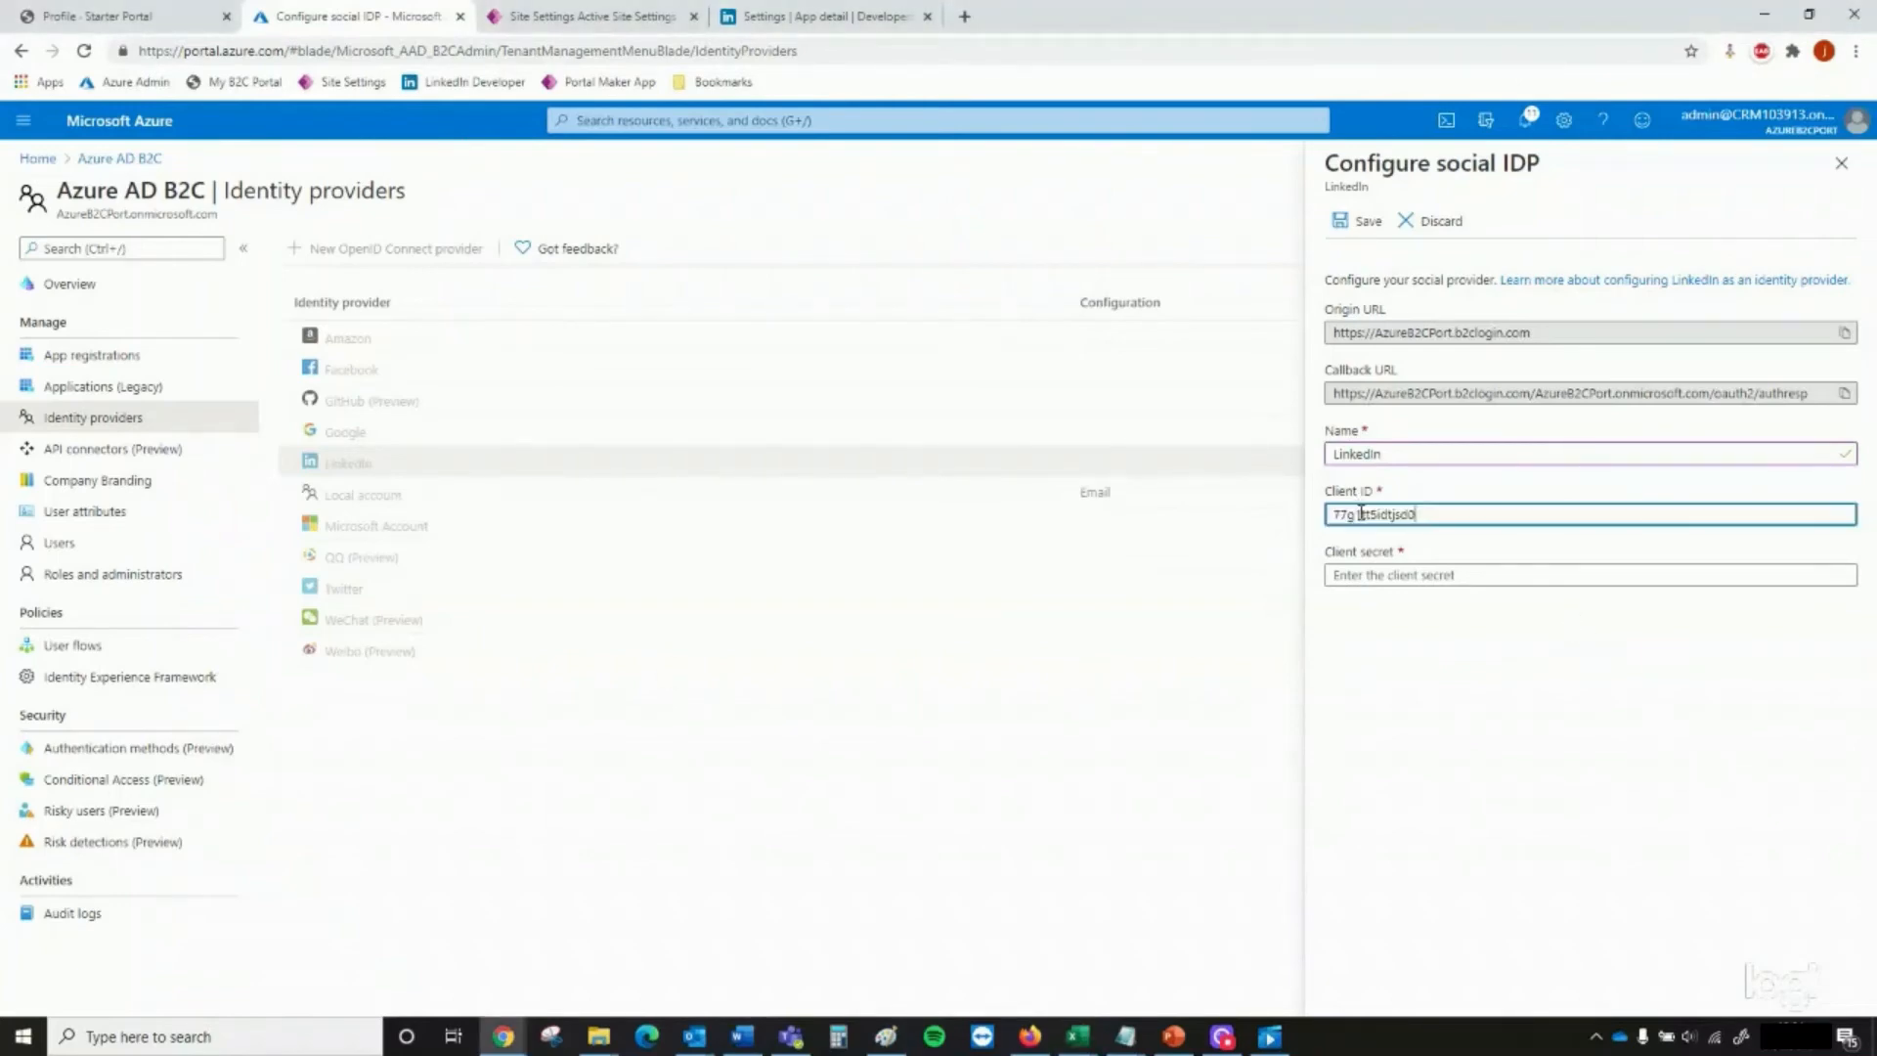
# Enter the LinkedIn client secret with the Azure page in a separate window, and save the identity provider
pyautogui.click(460, 16)
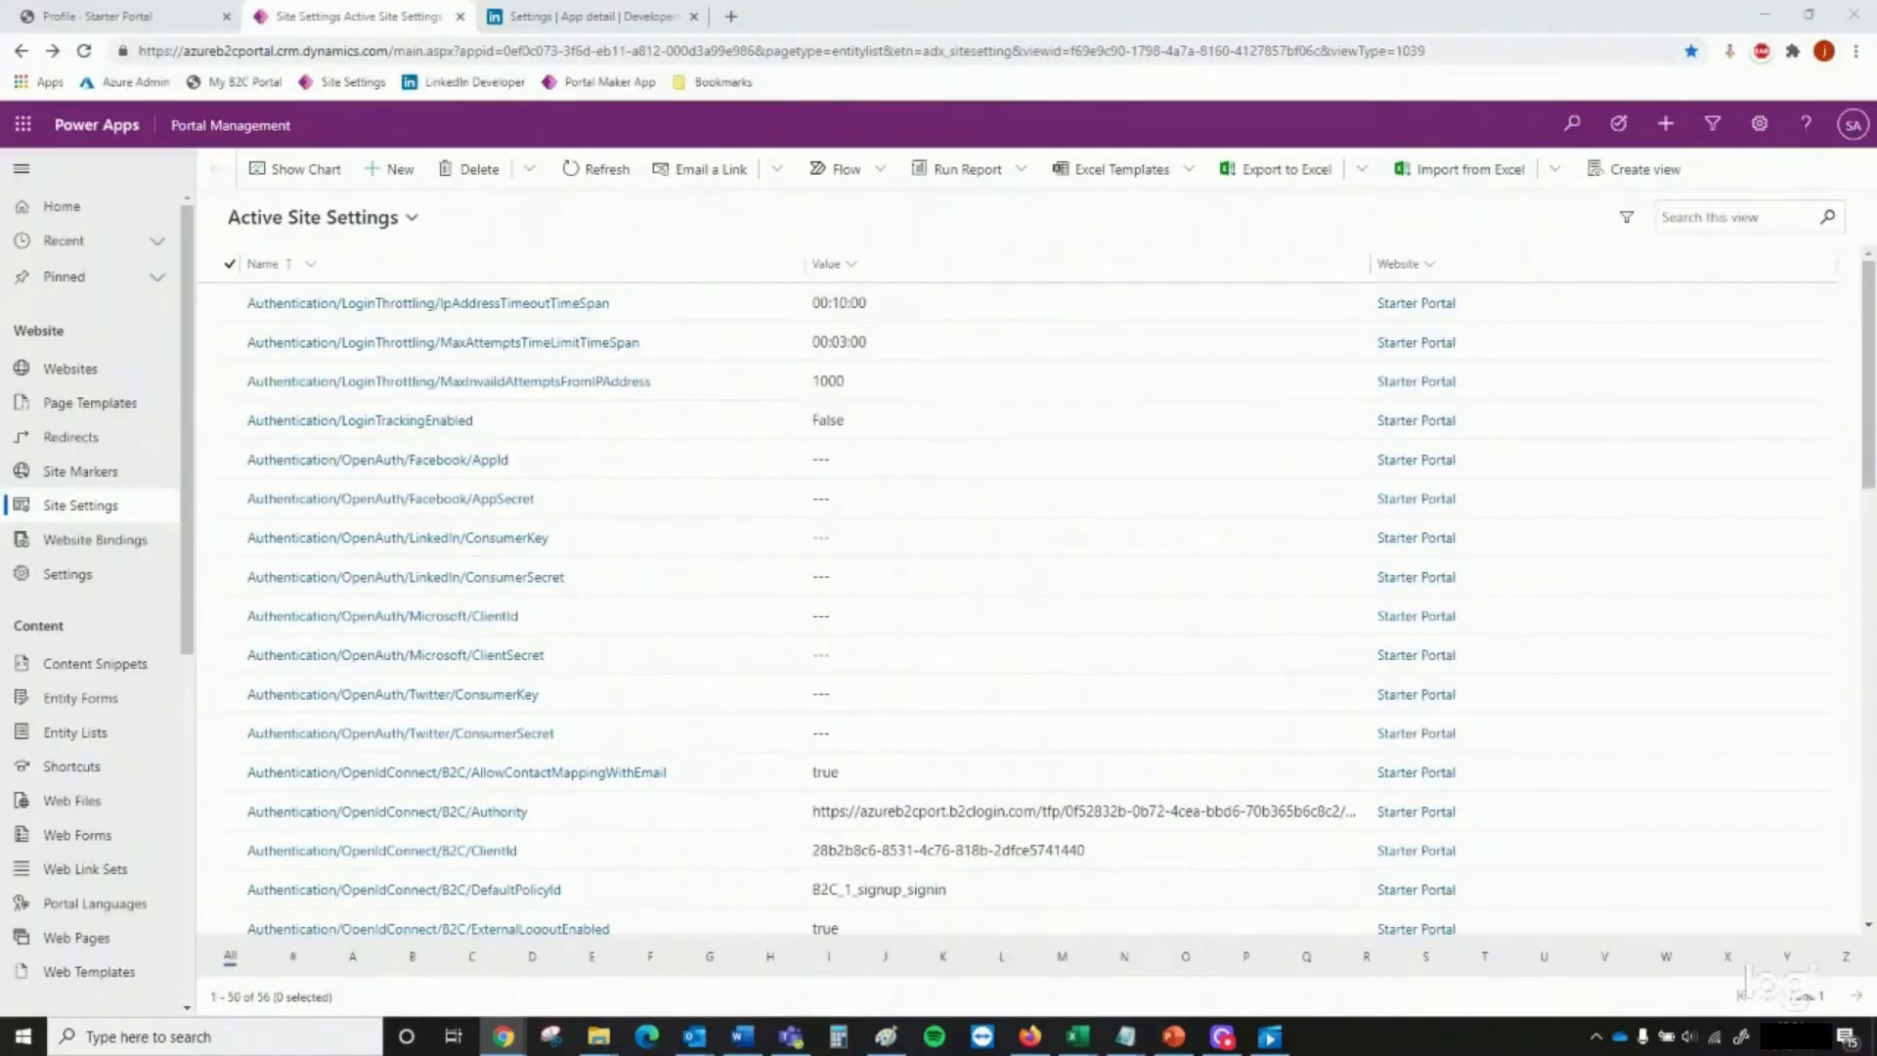
pyautogui.hotkey('alt', 'Tab')
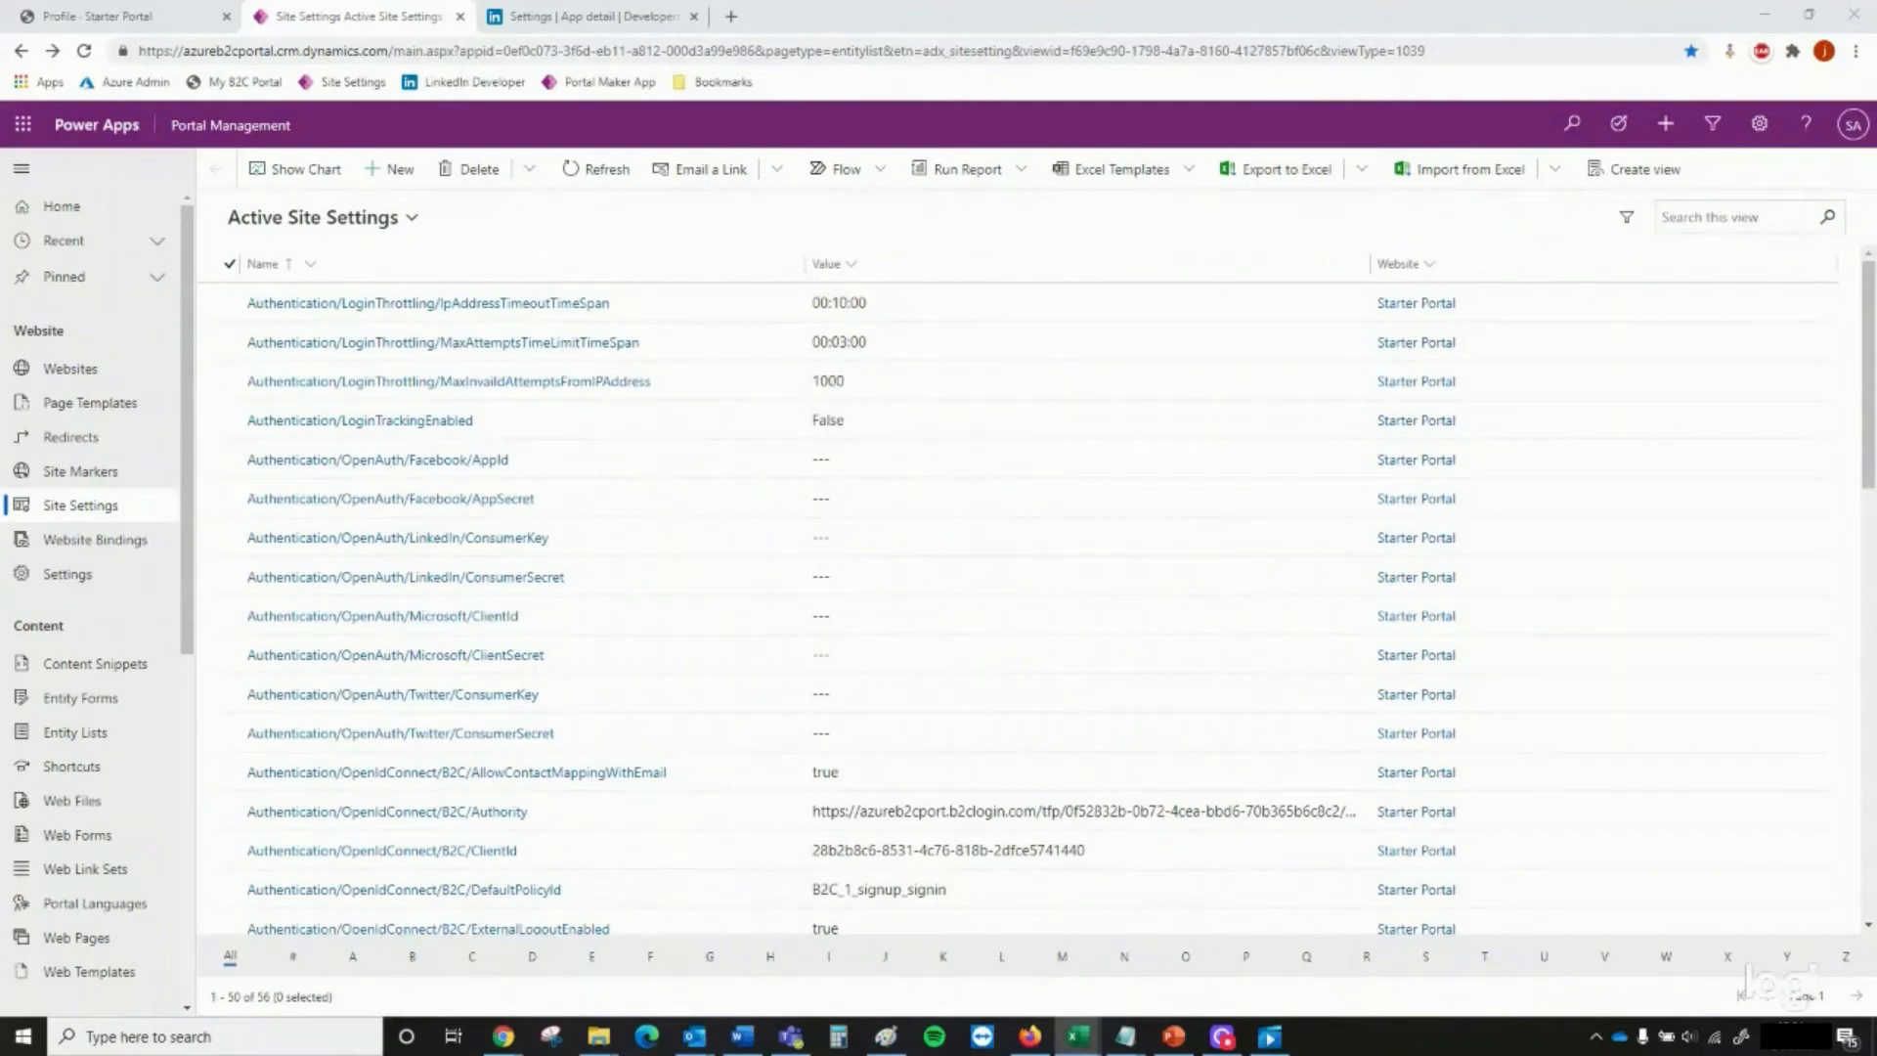
pyautogui.hotkey('alt', 'Tab')
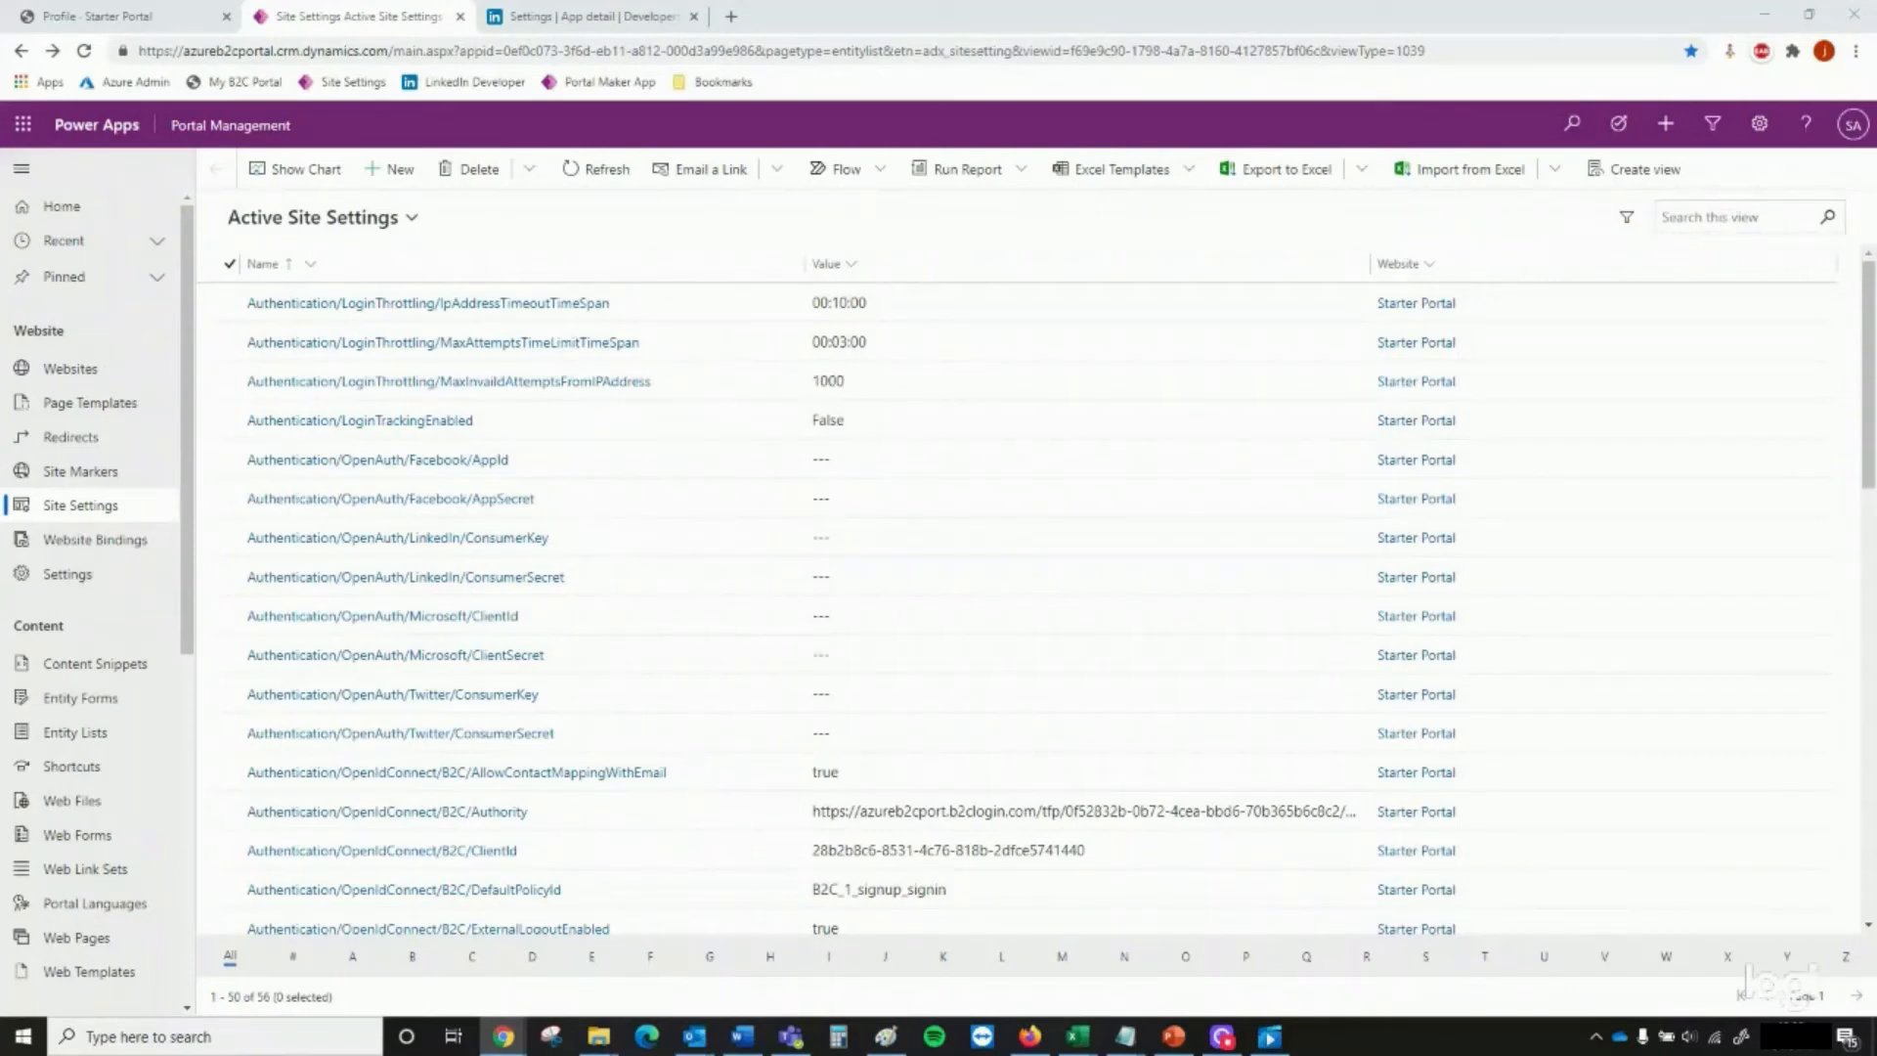
pyautogui.moveTo(1066, 1055); pyautogui.dragTo(793, 41)
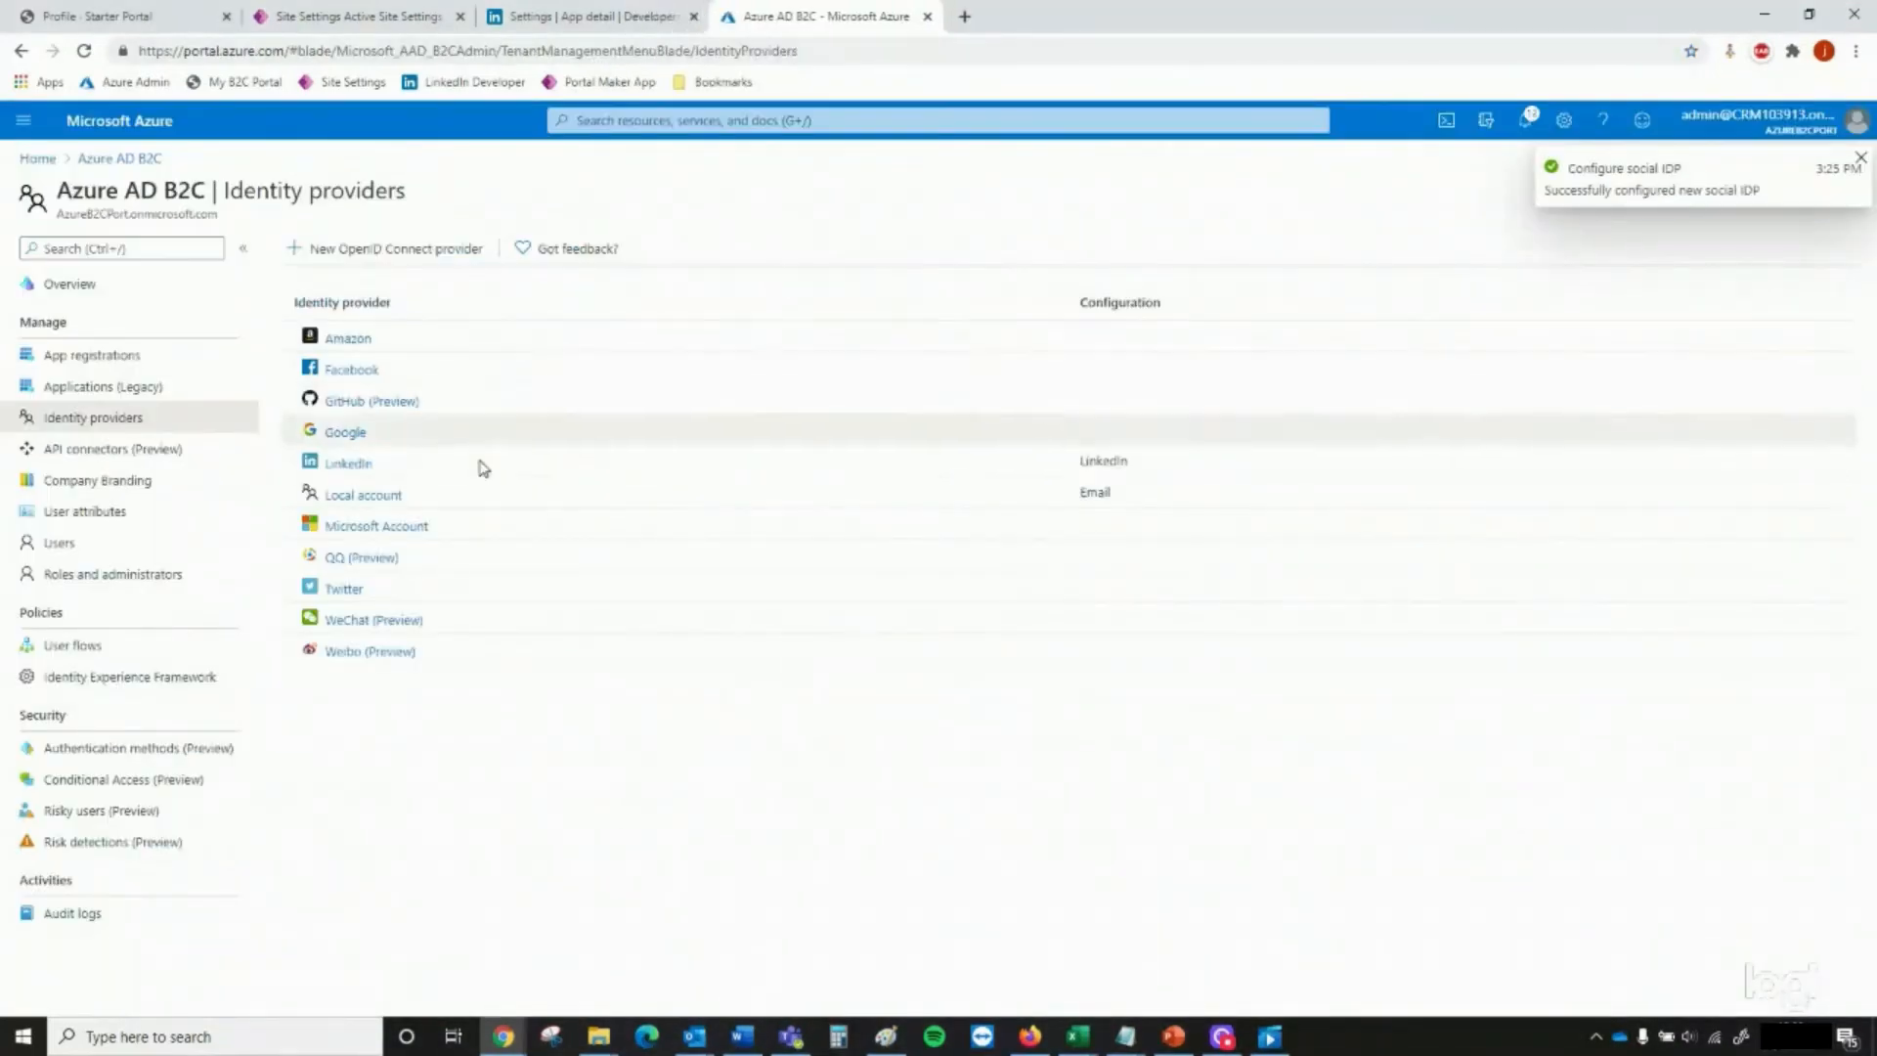
# Reopen the configured LinkedIn identity provider and copy its Callback URL
pyautogui.click(363, 469)
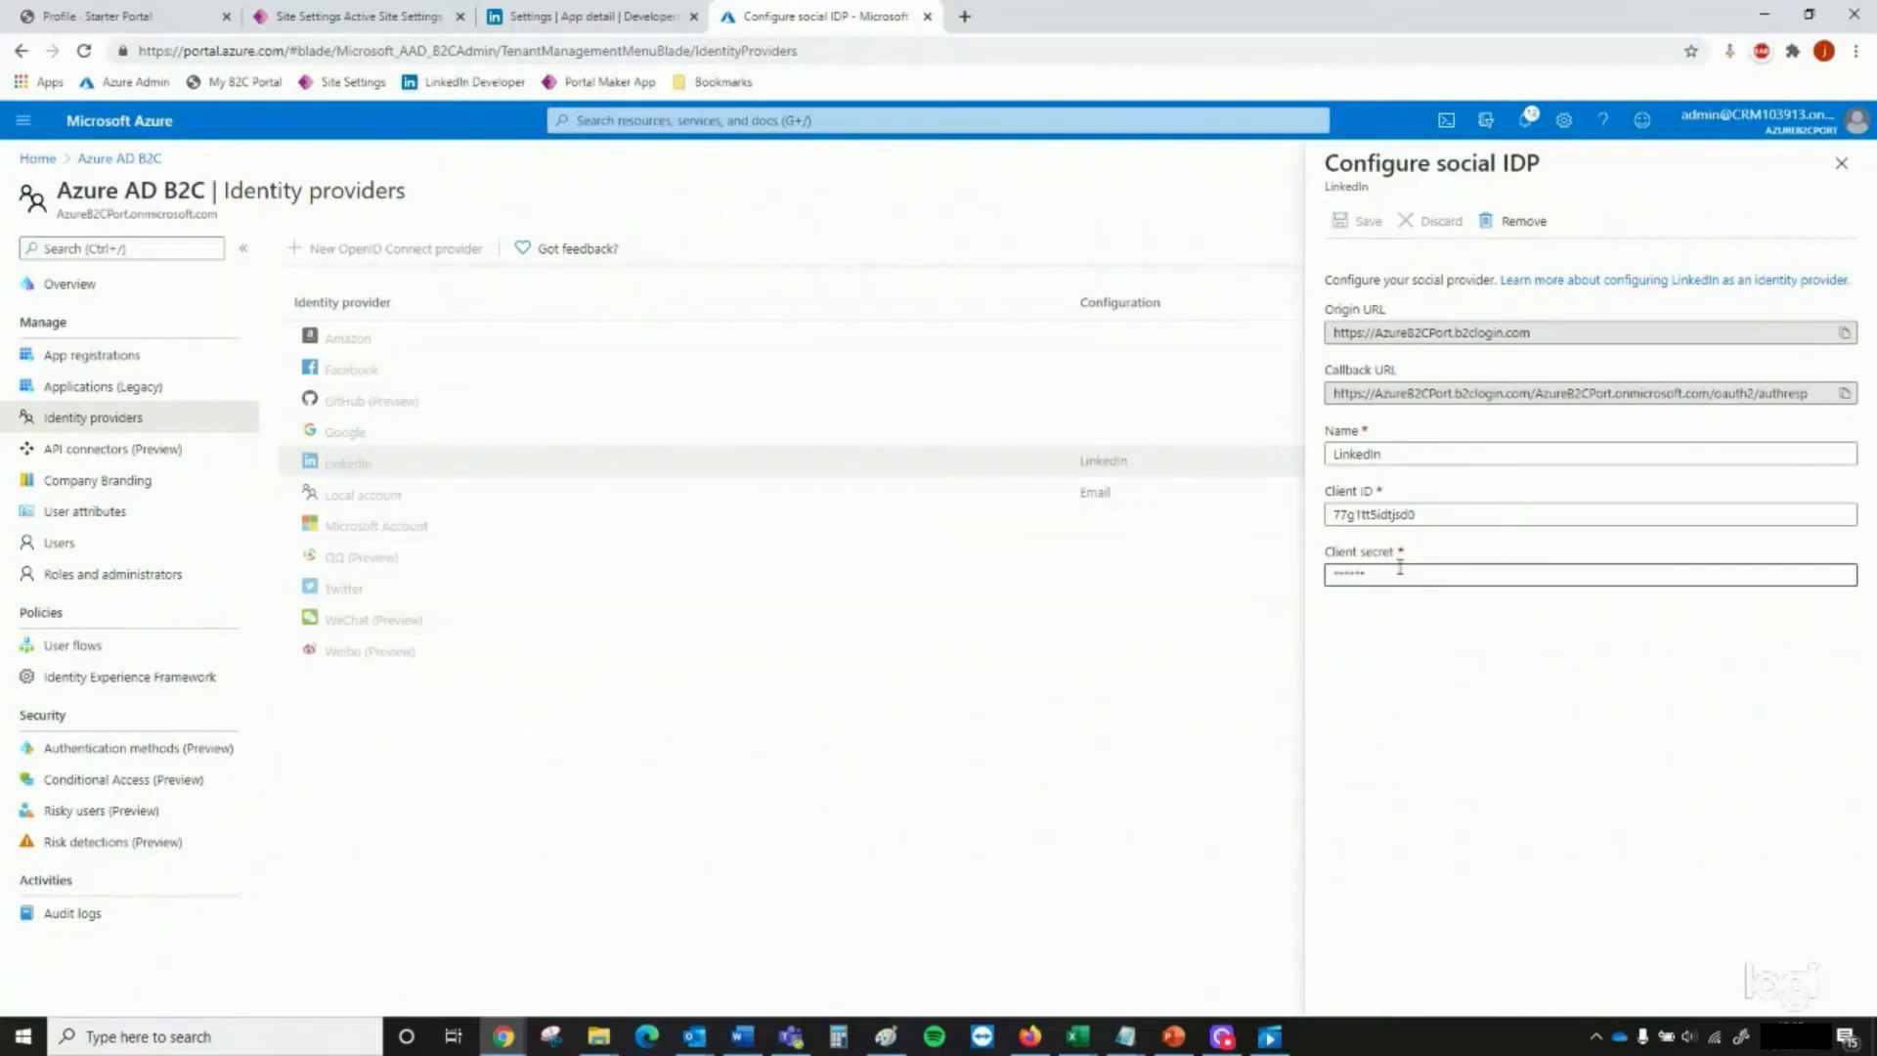
pyautogui.click(1844, 395)
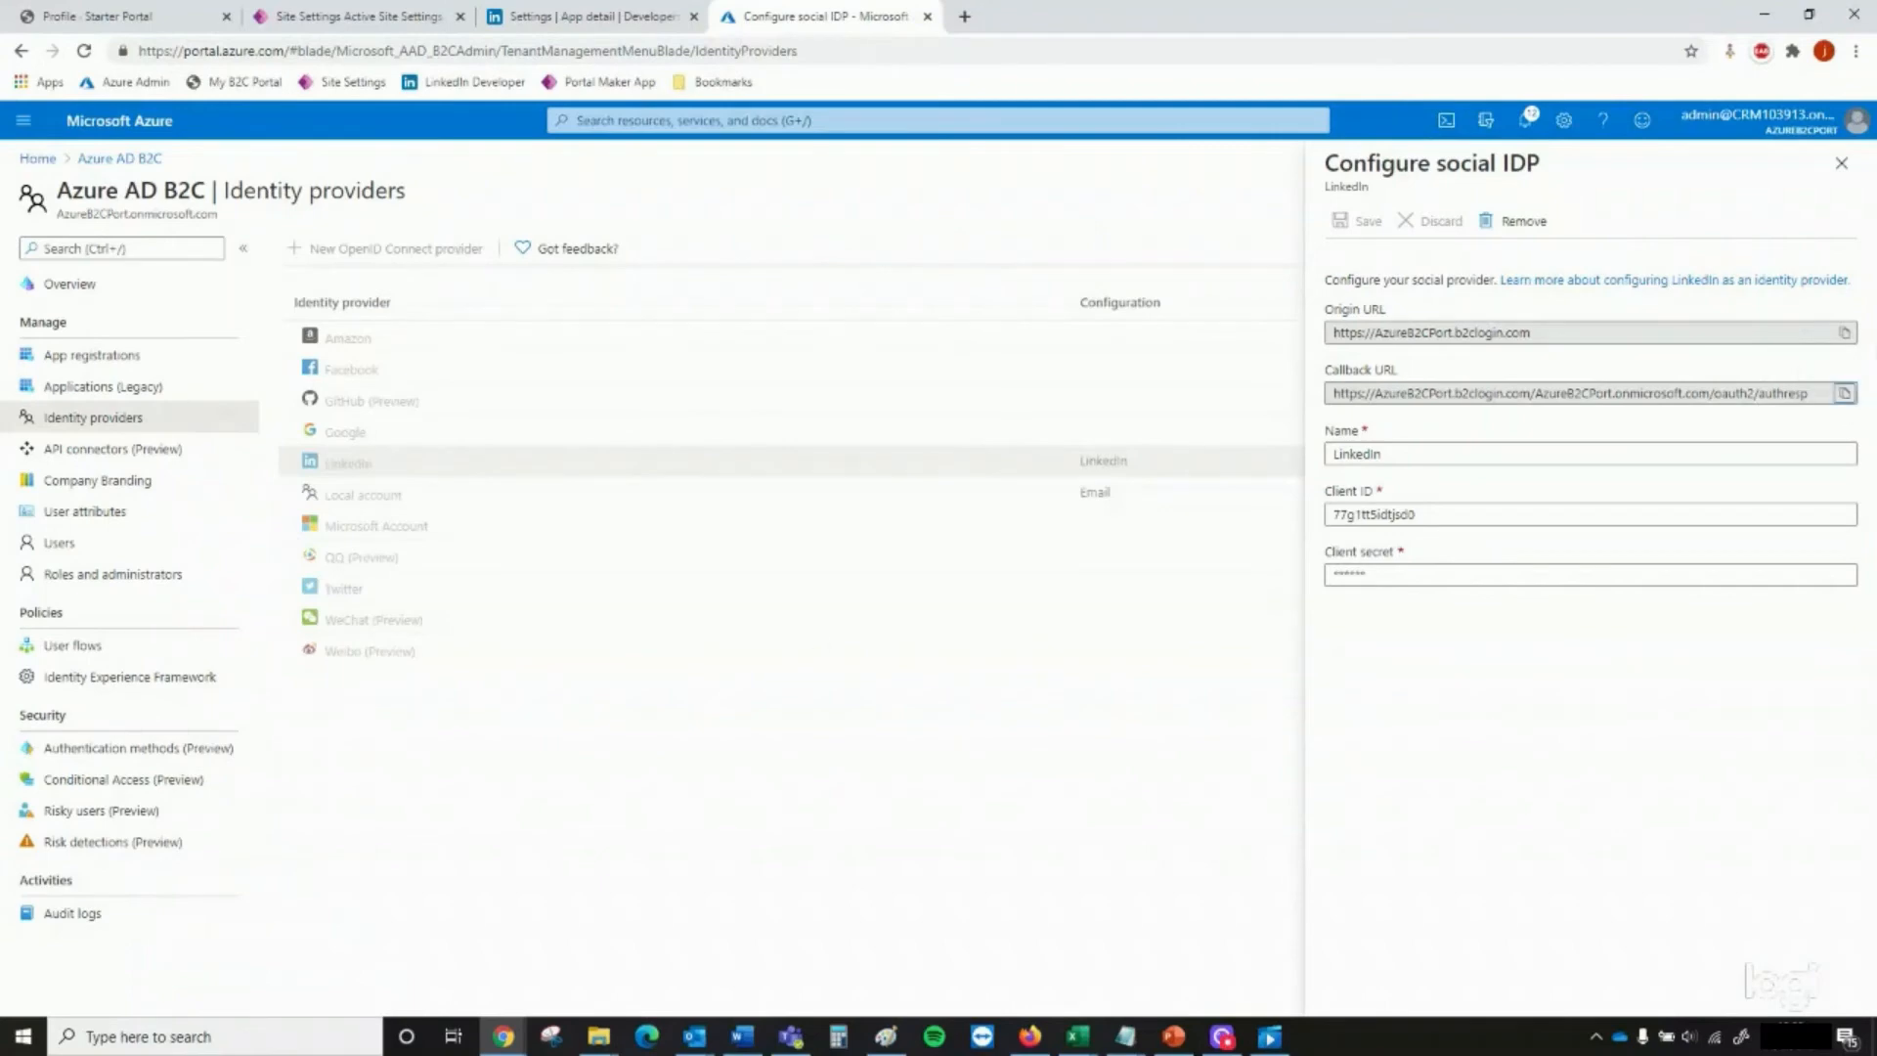
# Close the LinkedIn provider configuration in Azure AD B2C, and close the Site Settings page
pyautogui.hotkey('alt', 'Tab')
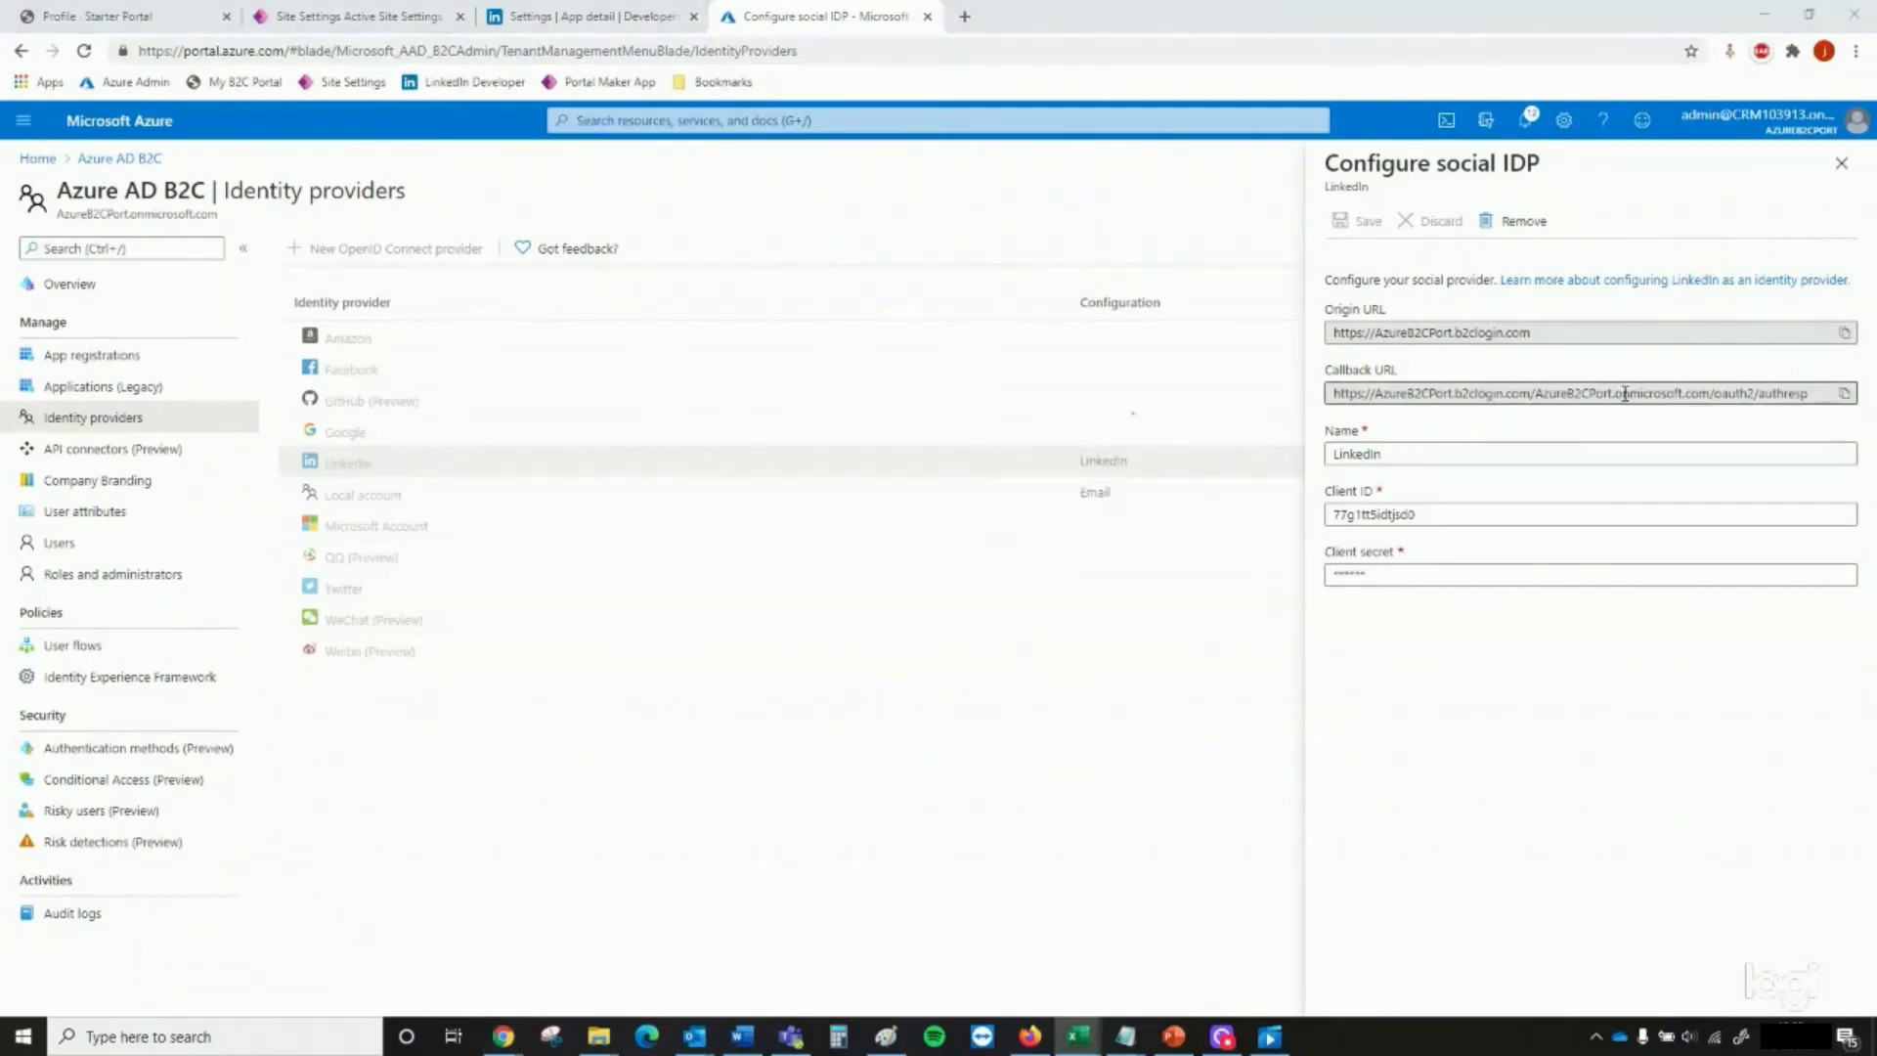
pyautogui.click(1846, 334)
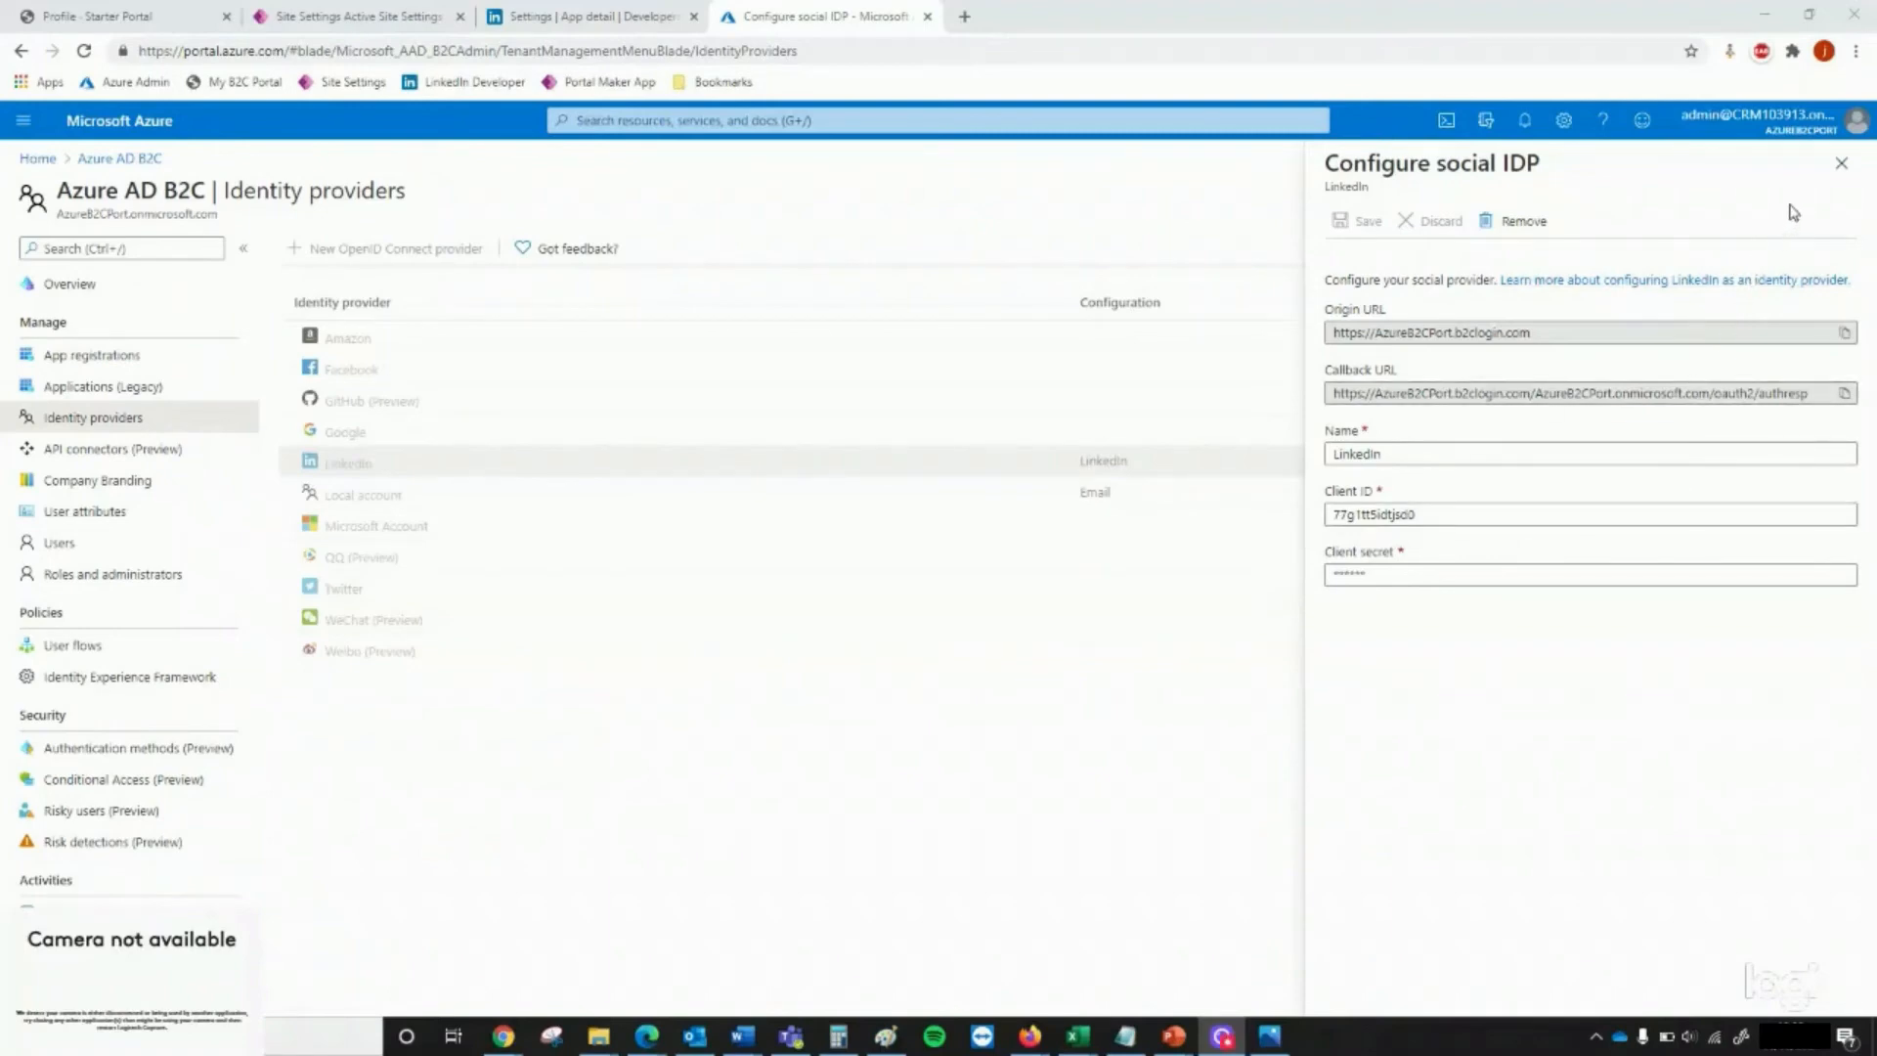
pyautogui.click(1840, 162)
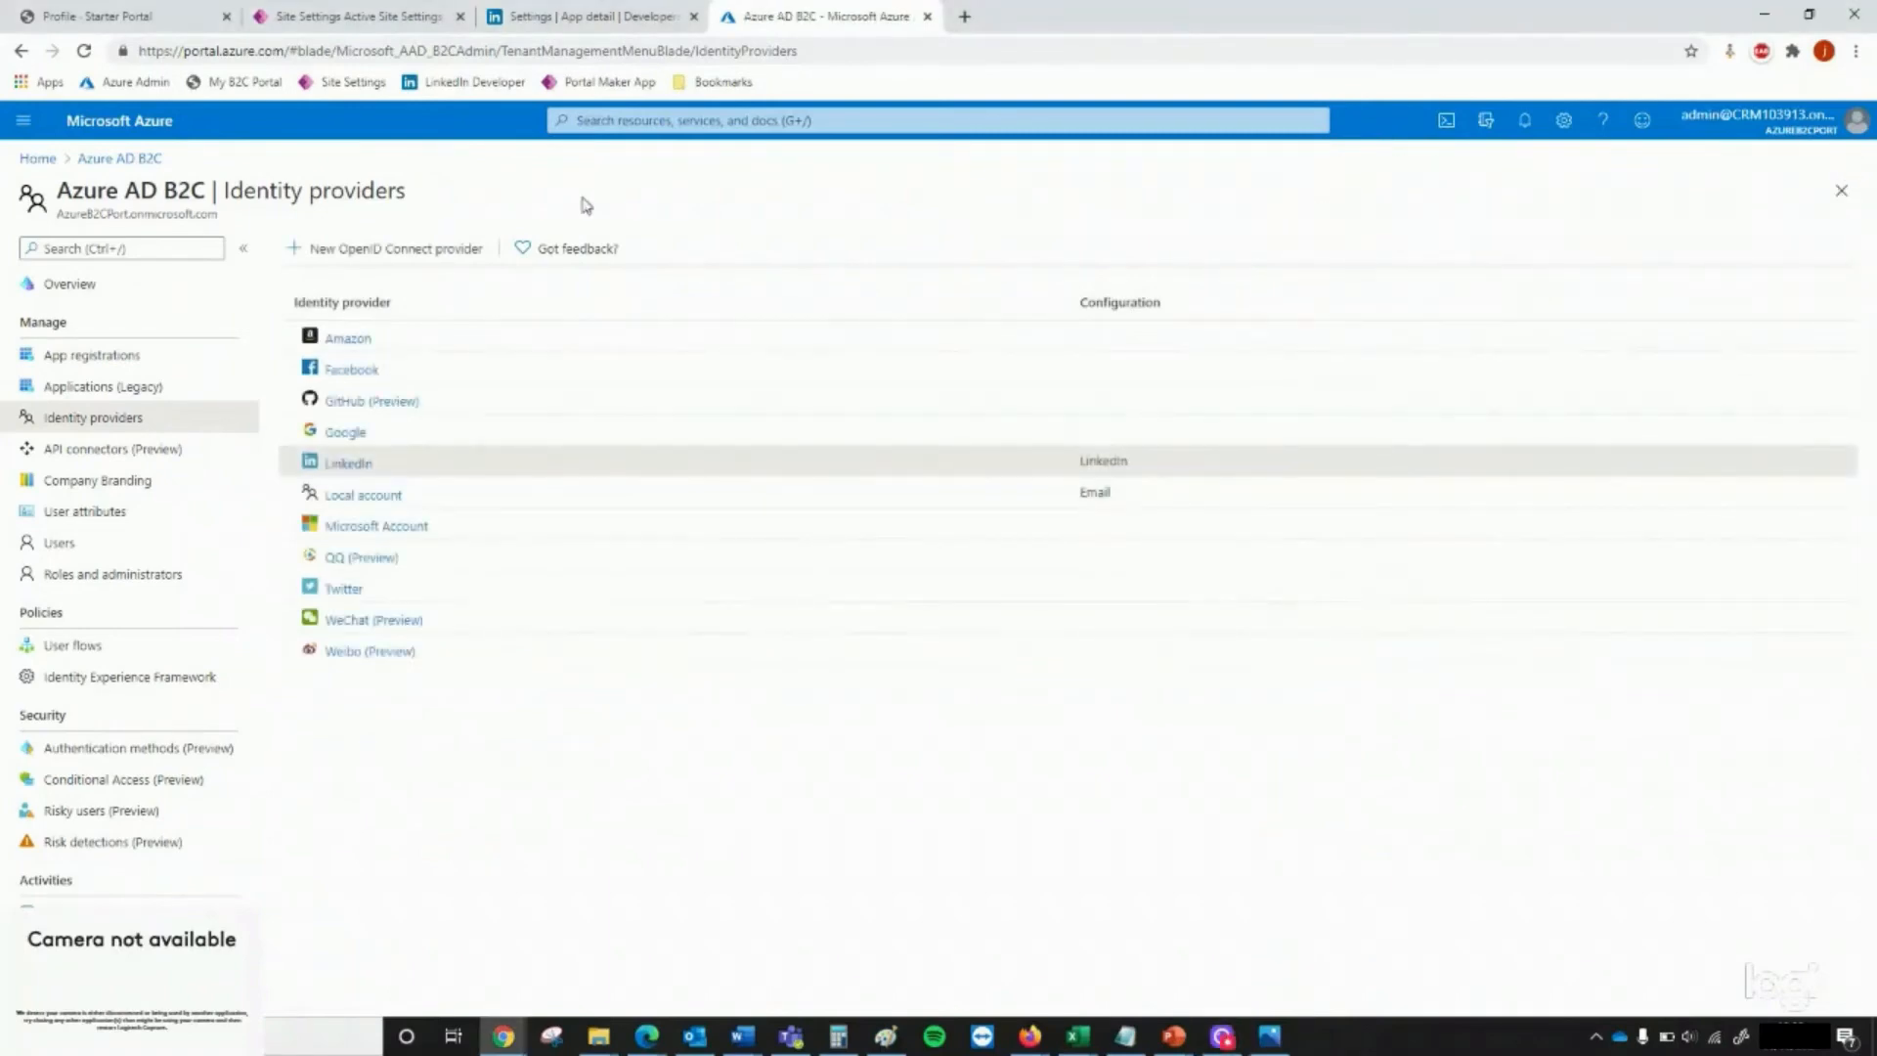
pyautogui.click(395, 24)
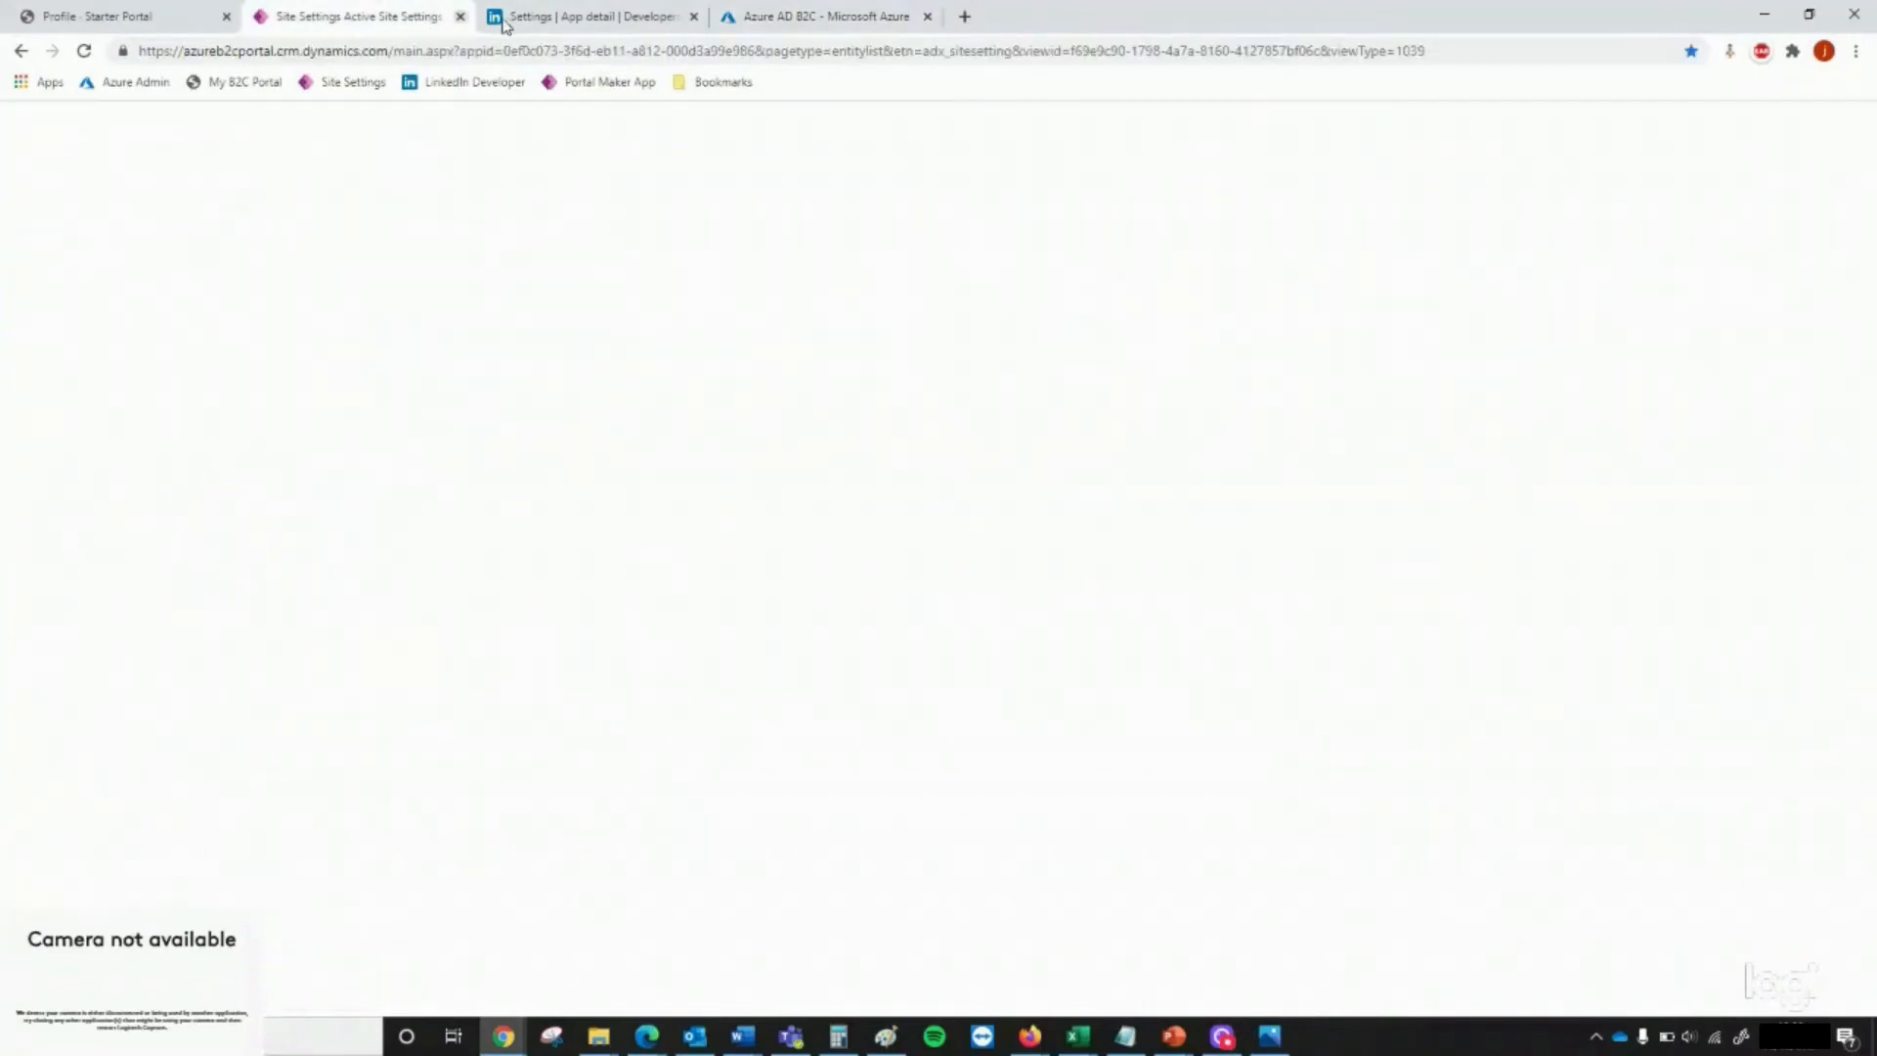
pyautogui.click(459, 16)
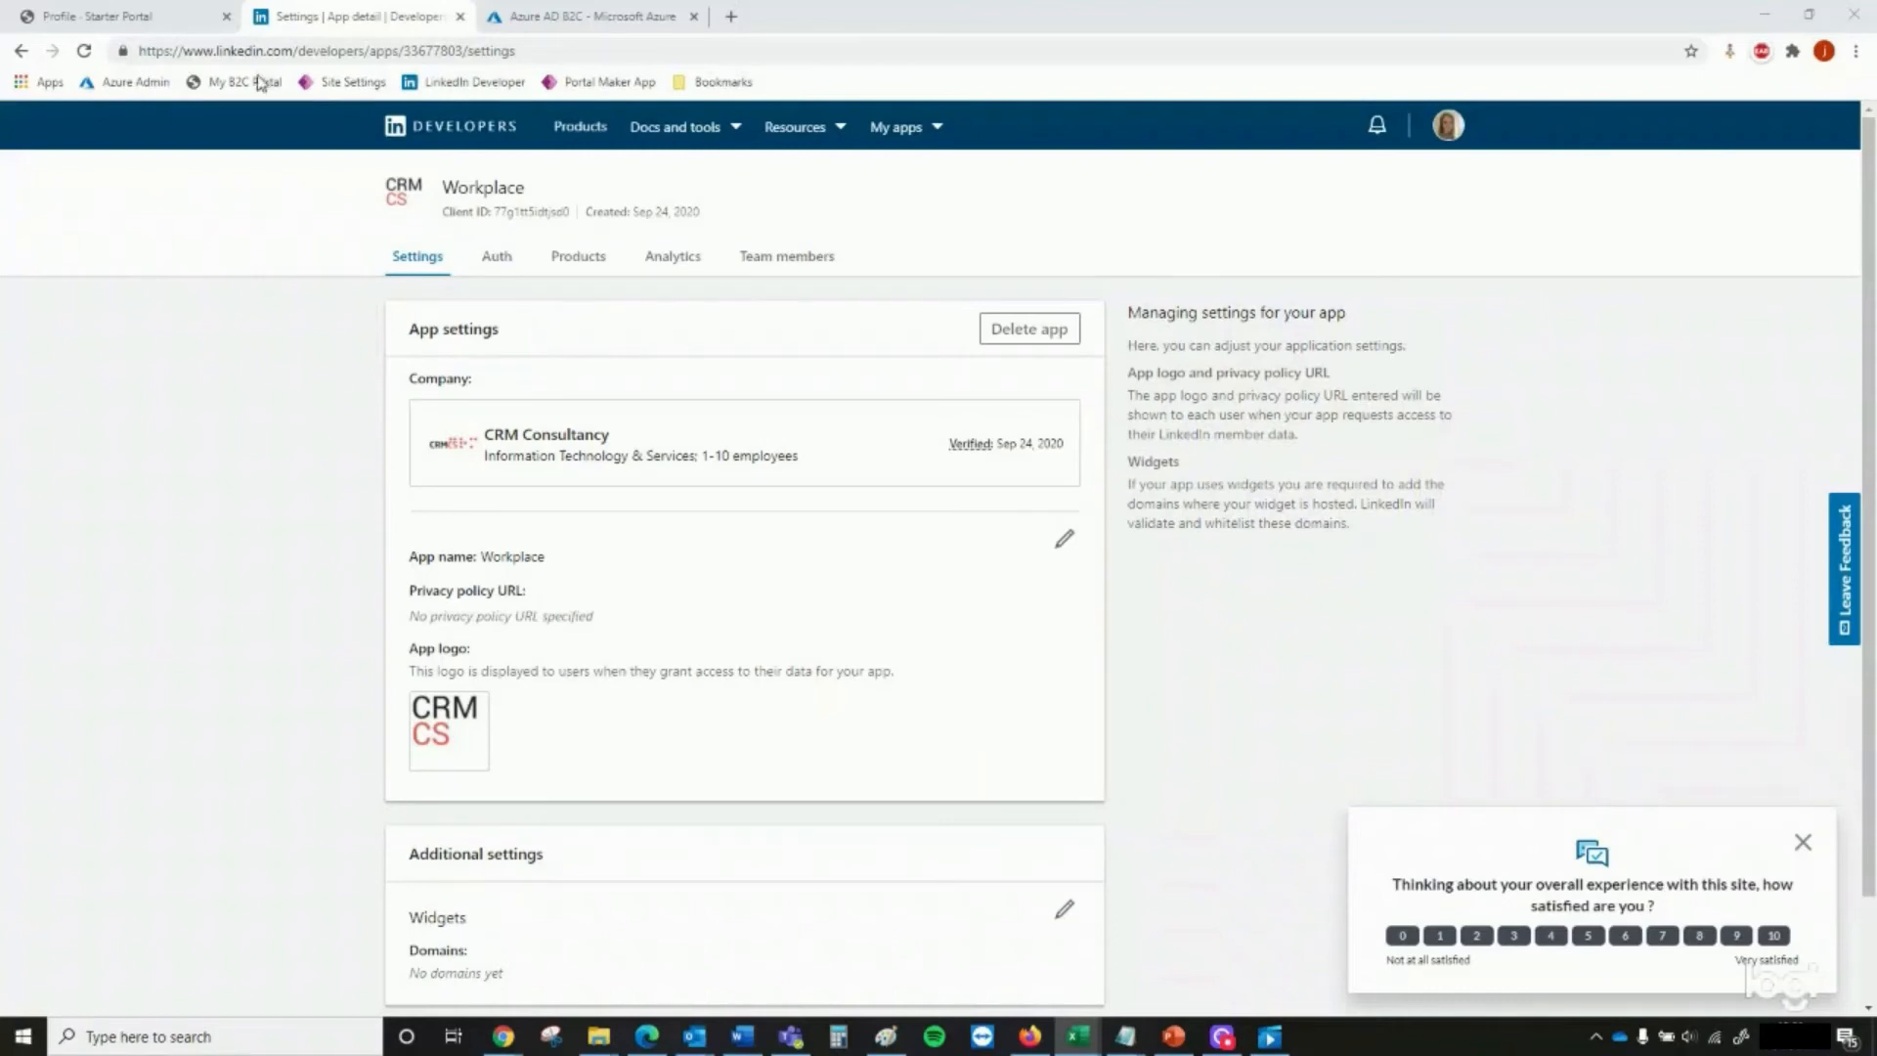
# Sign out of the Contoso Ltd portal and open its sign-in page
pyautogui.click(110, 16)
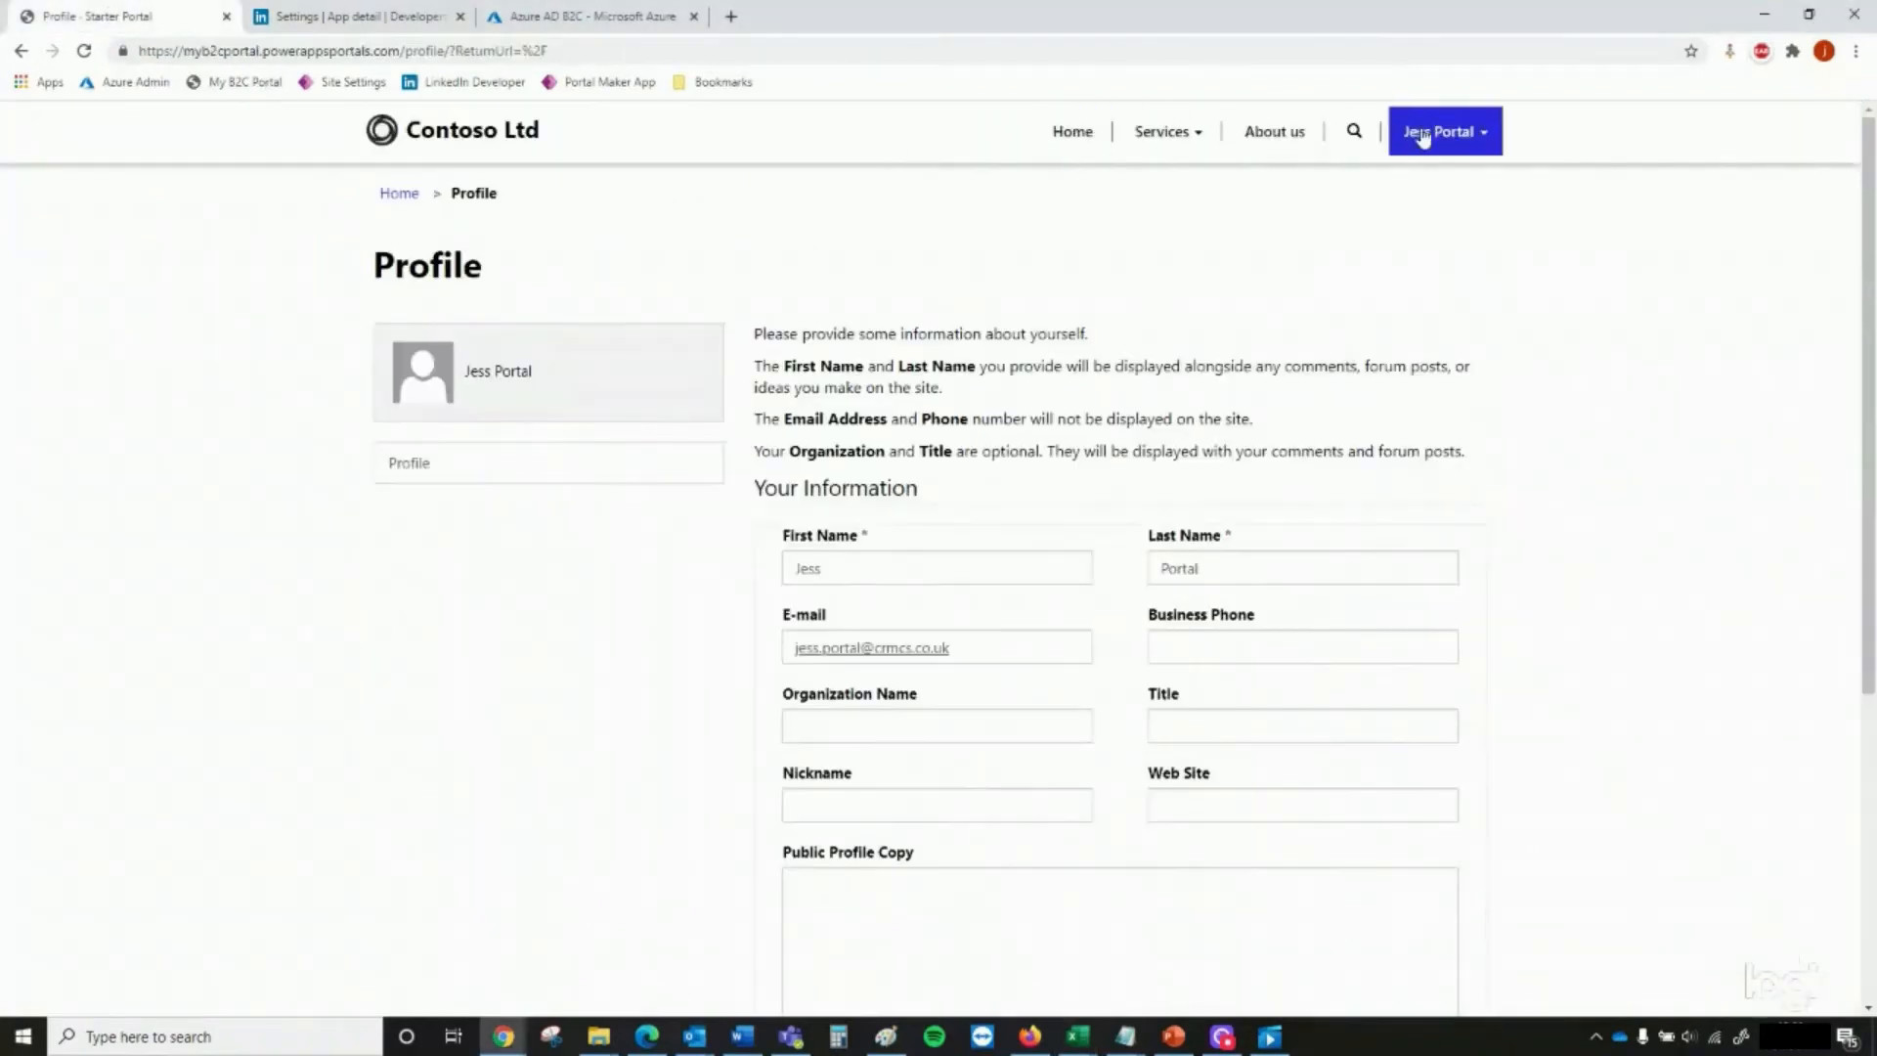
pyautogui.click(1437, 131)
pyautogui.click(1453, 234)
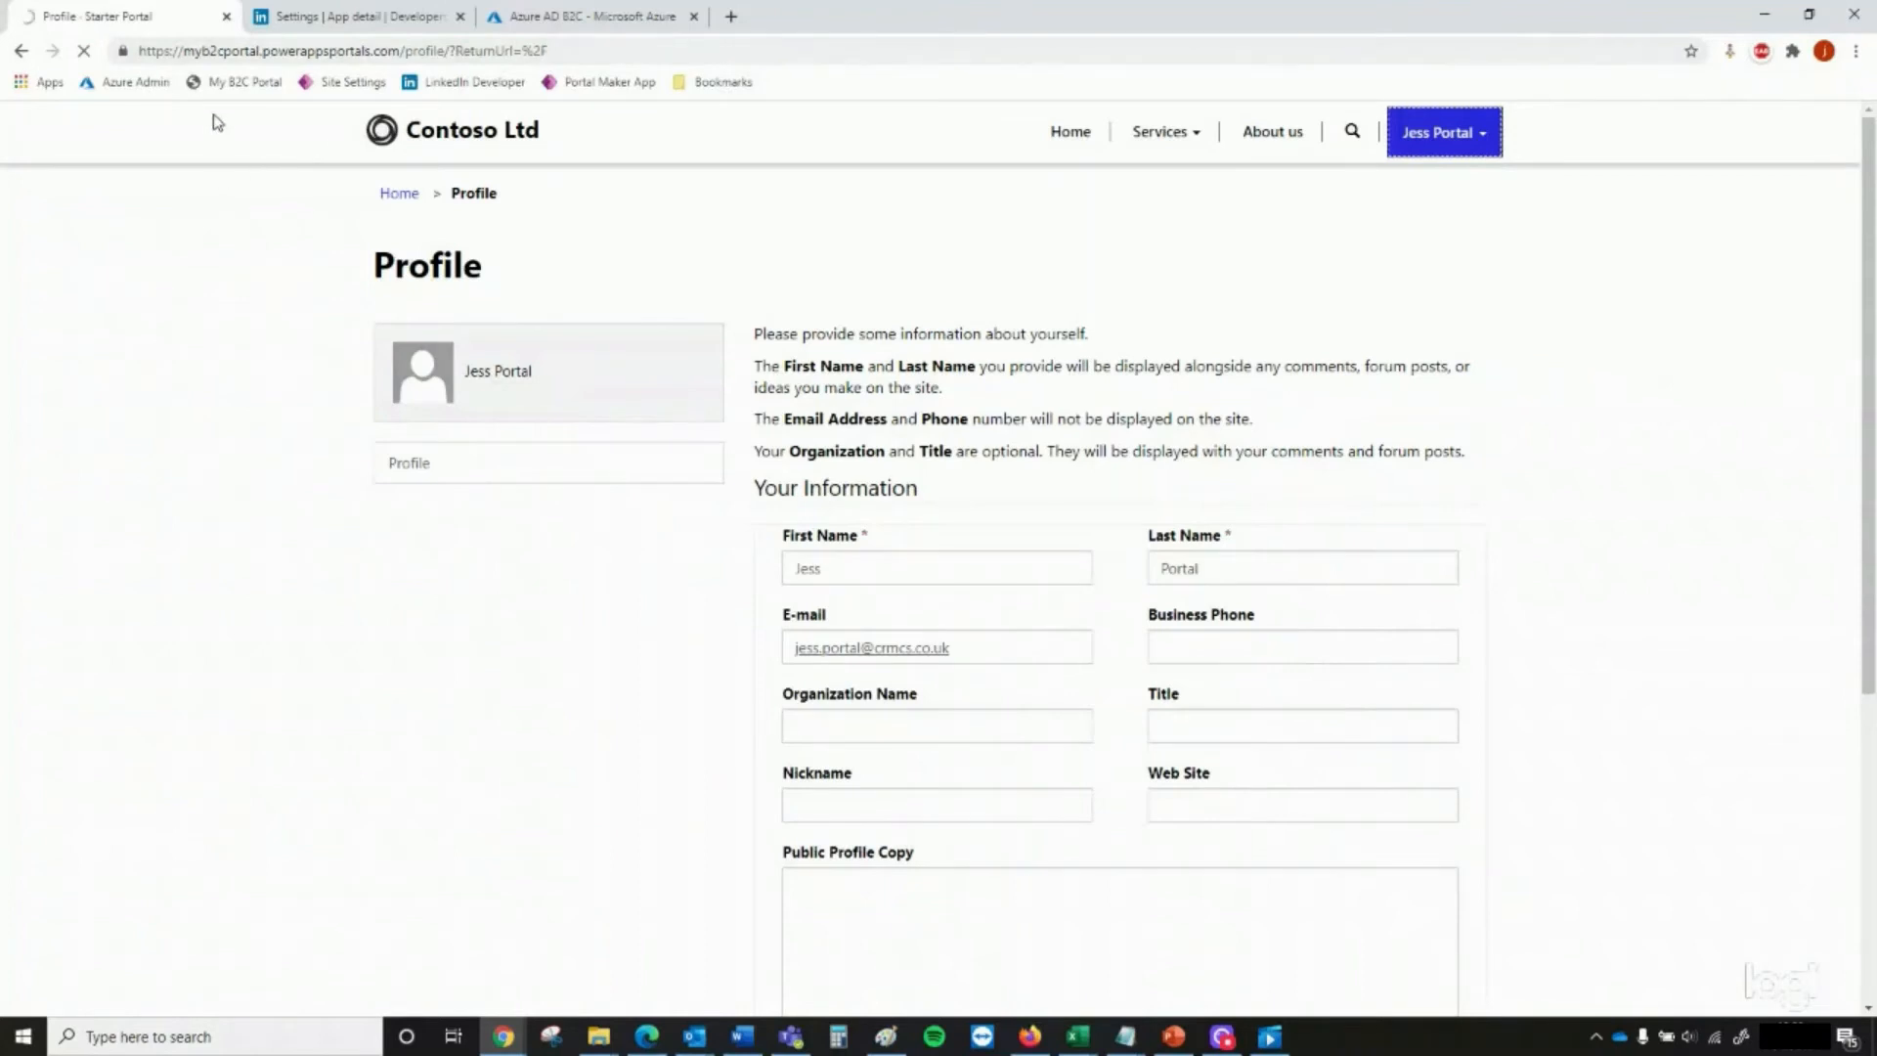
pyautogui.click(244, 83)
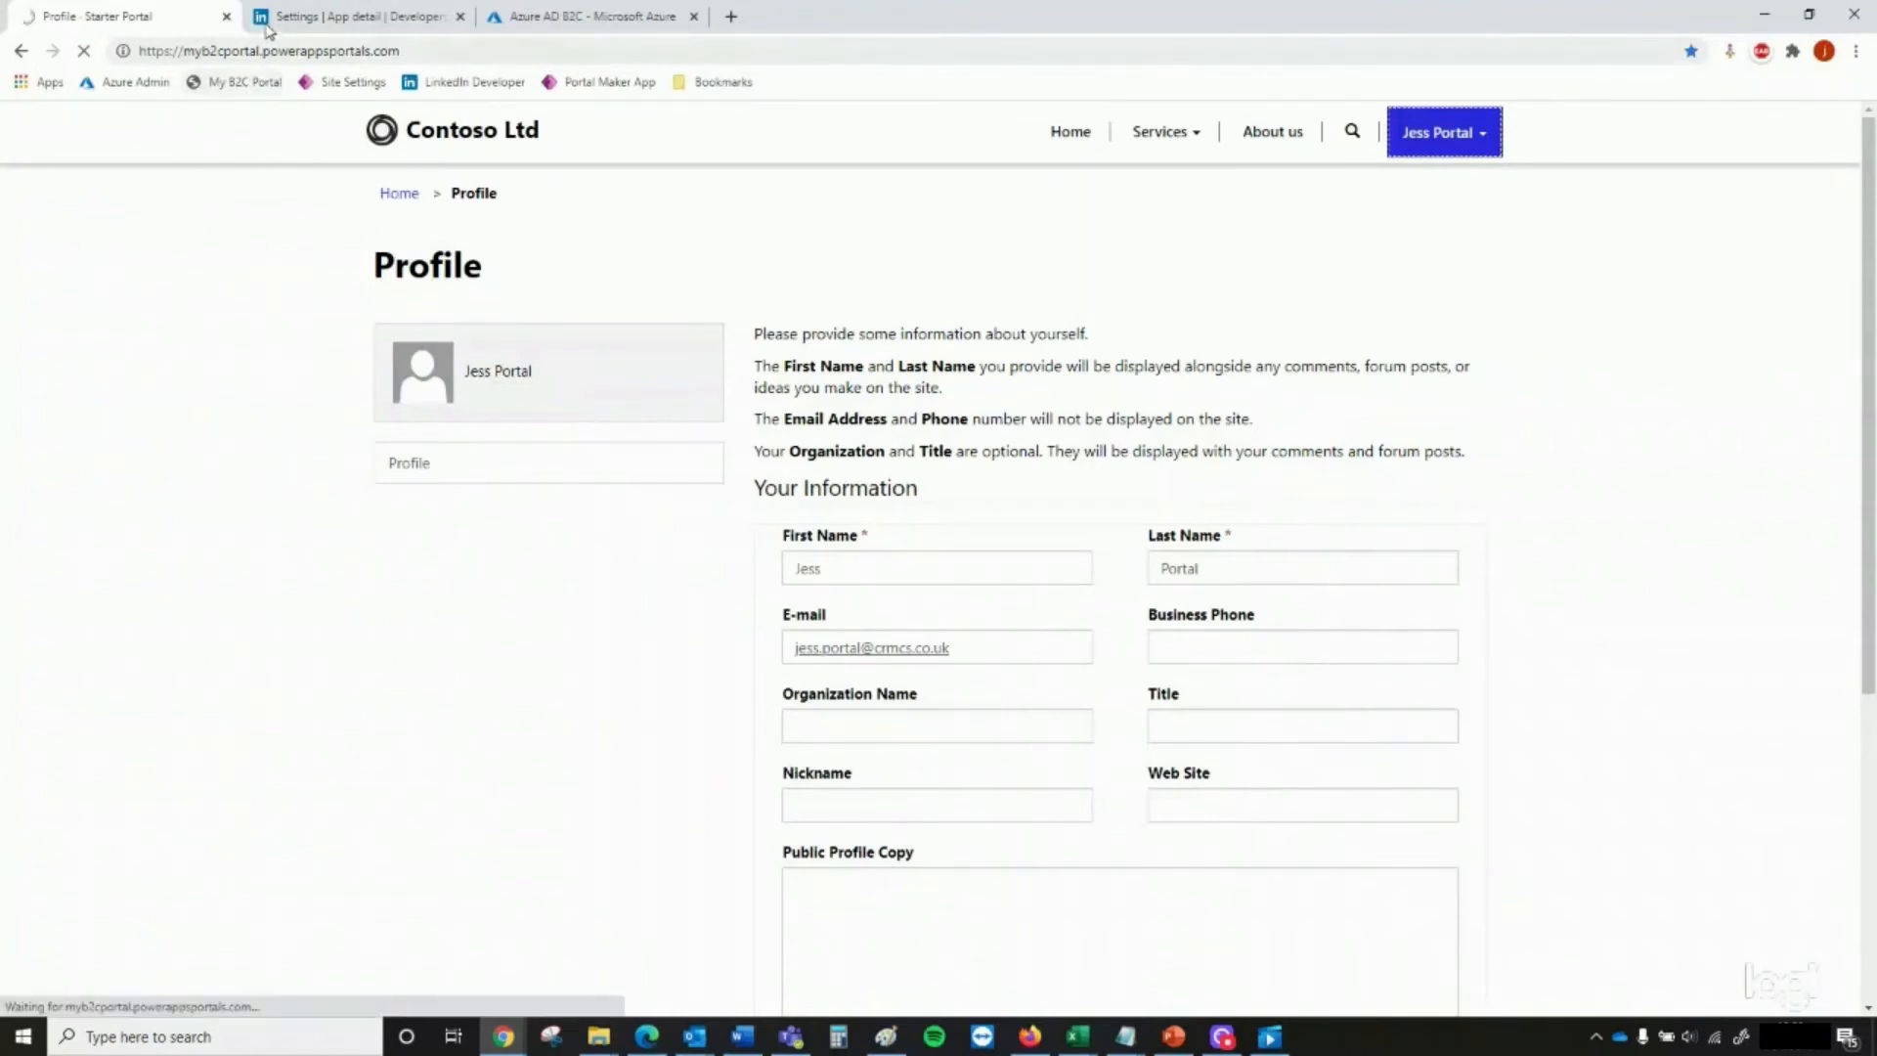
pyautogui.click(1465, 140)
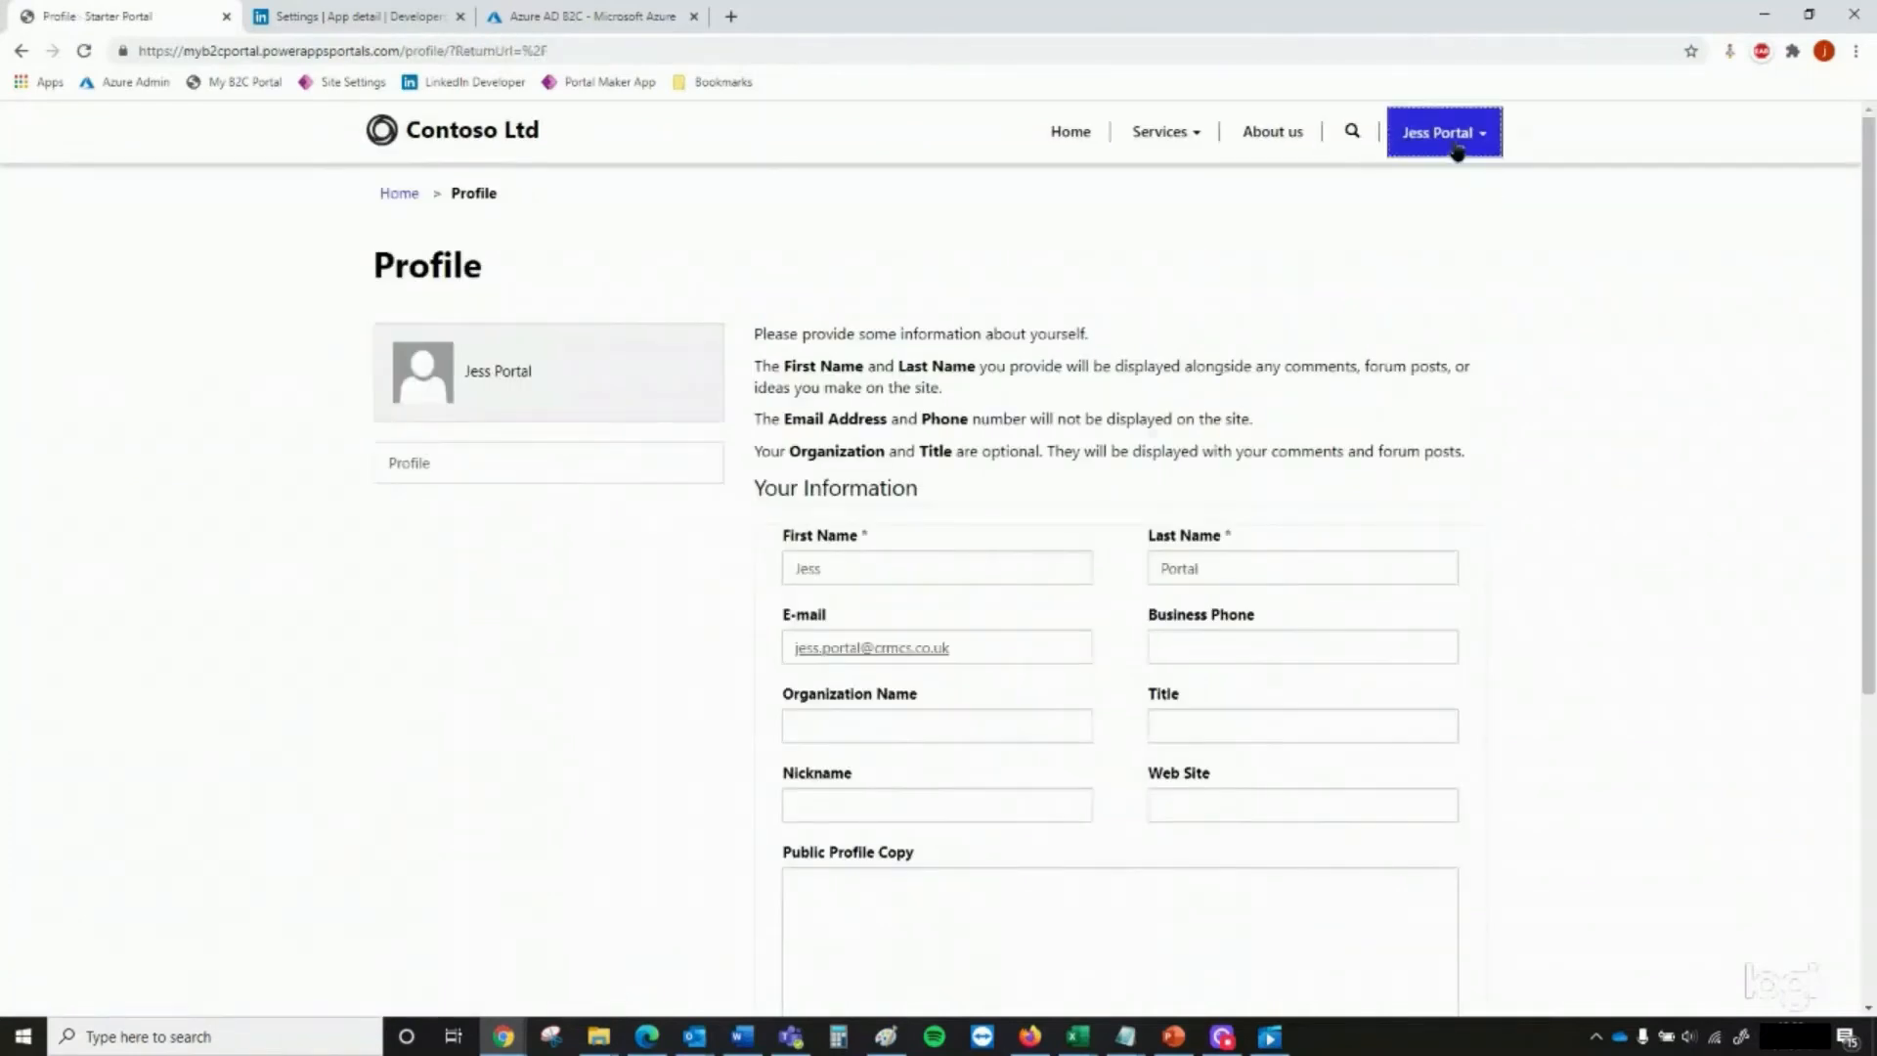
pyautogui.click(1457, 152)
pyautogui.click(1466, 231)
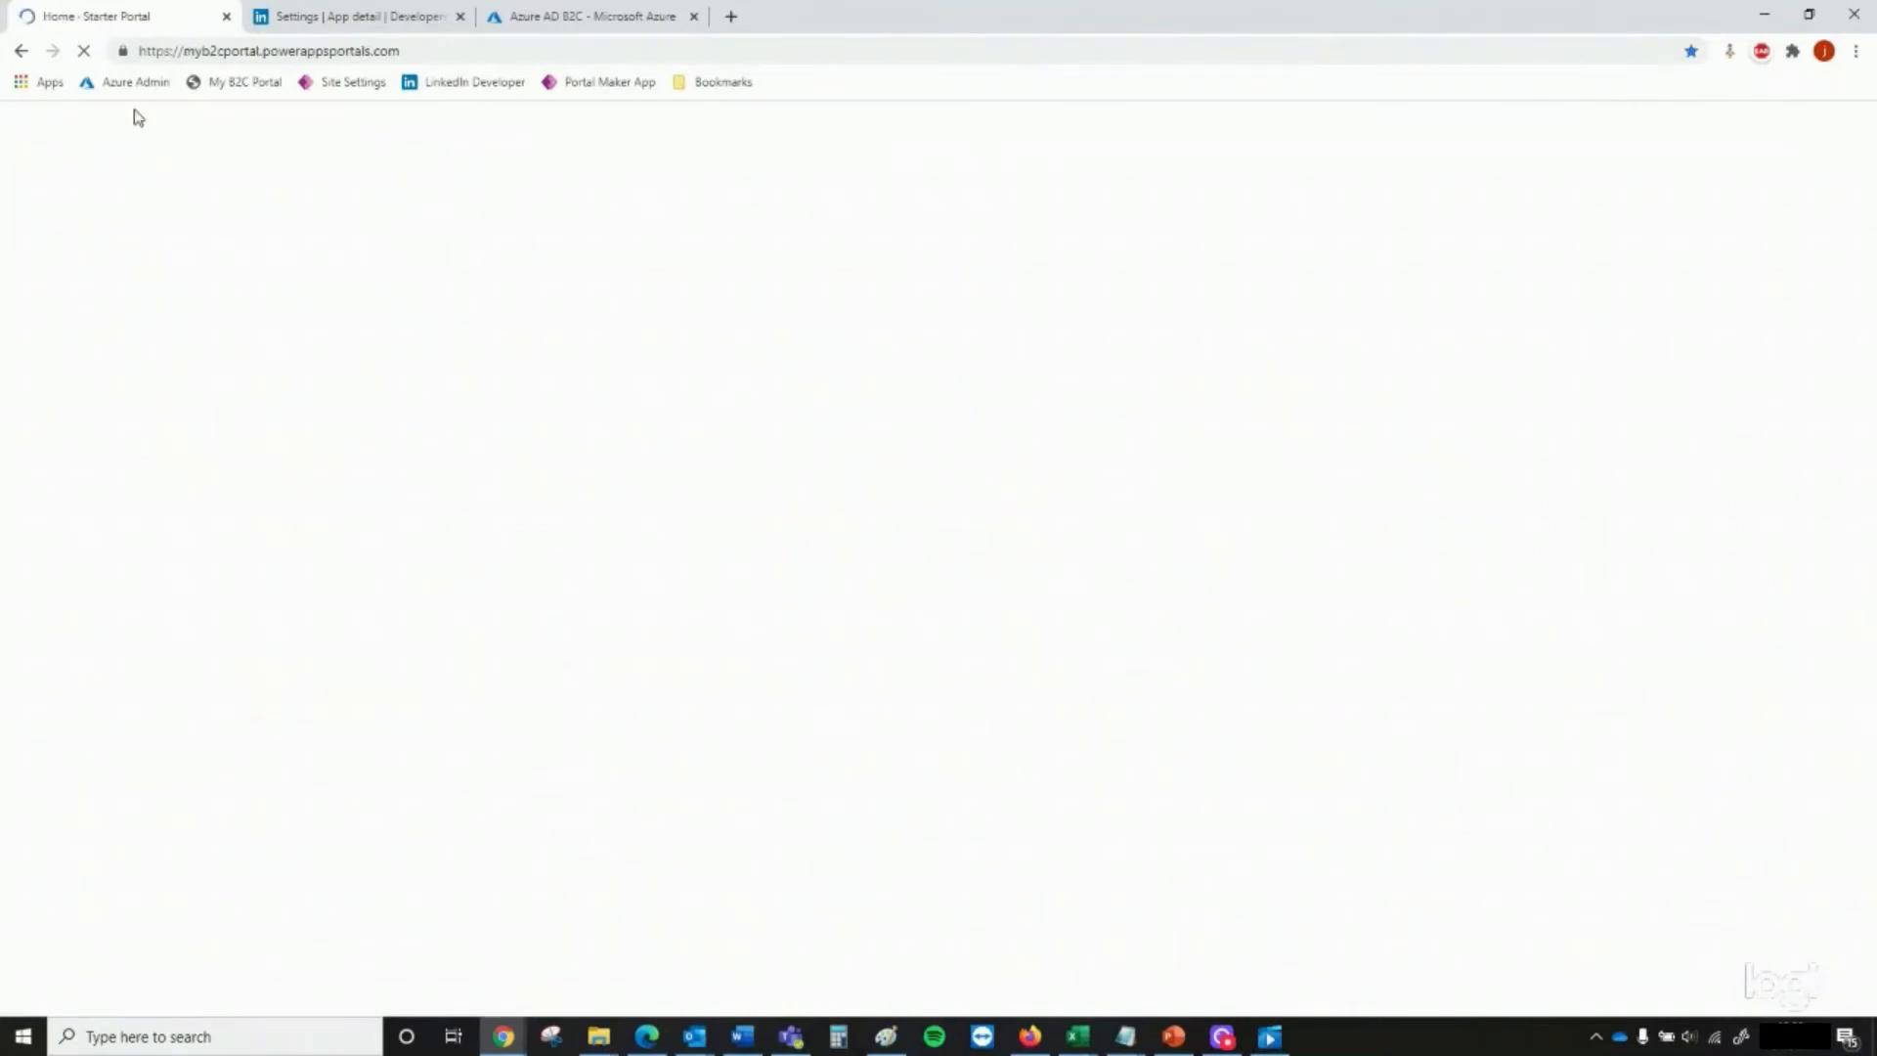
pyautogui.click(1475, 153)
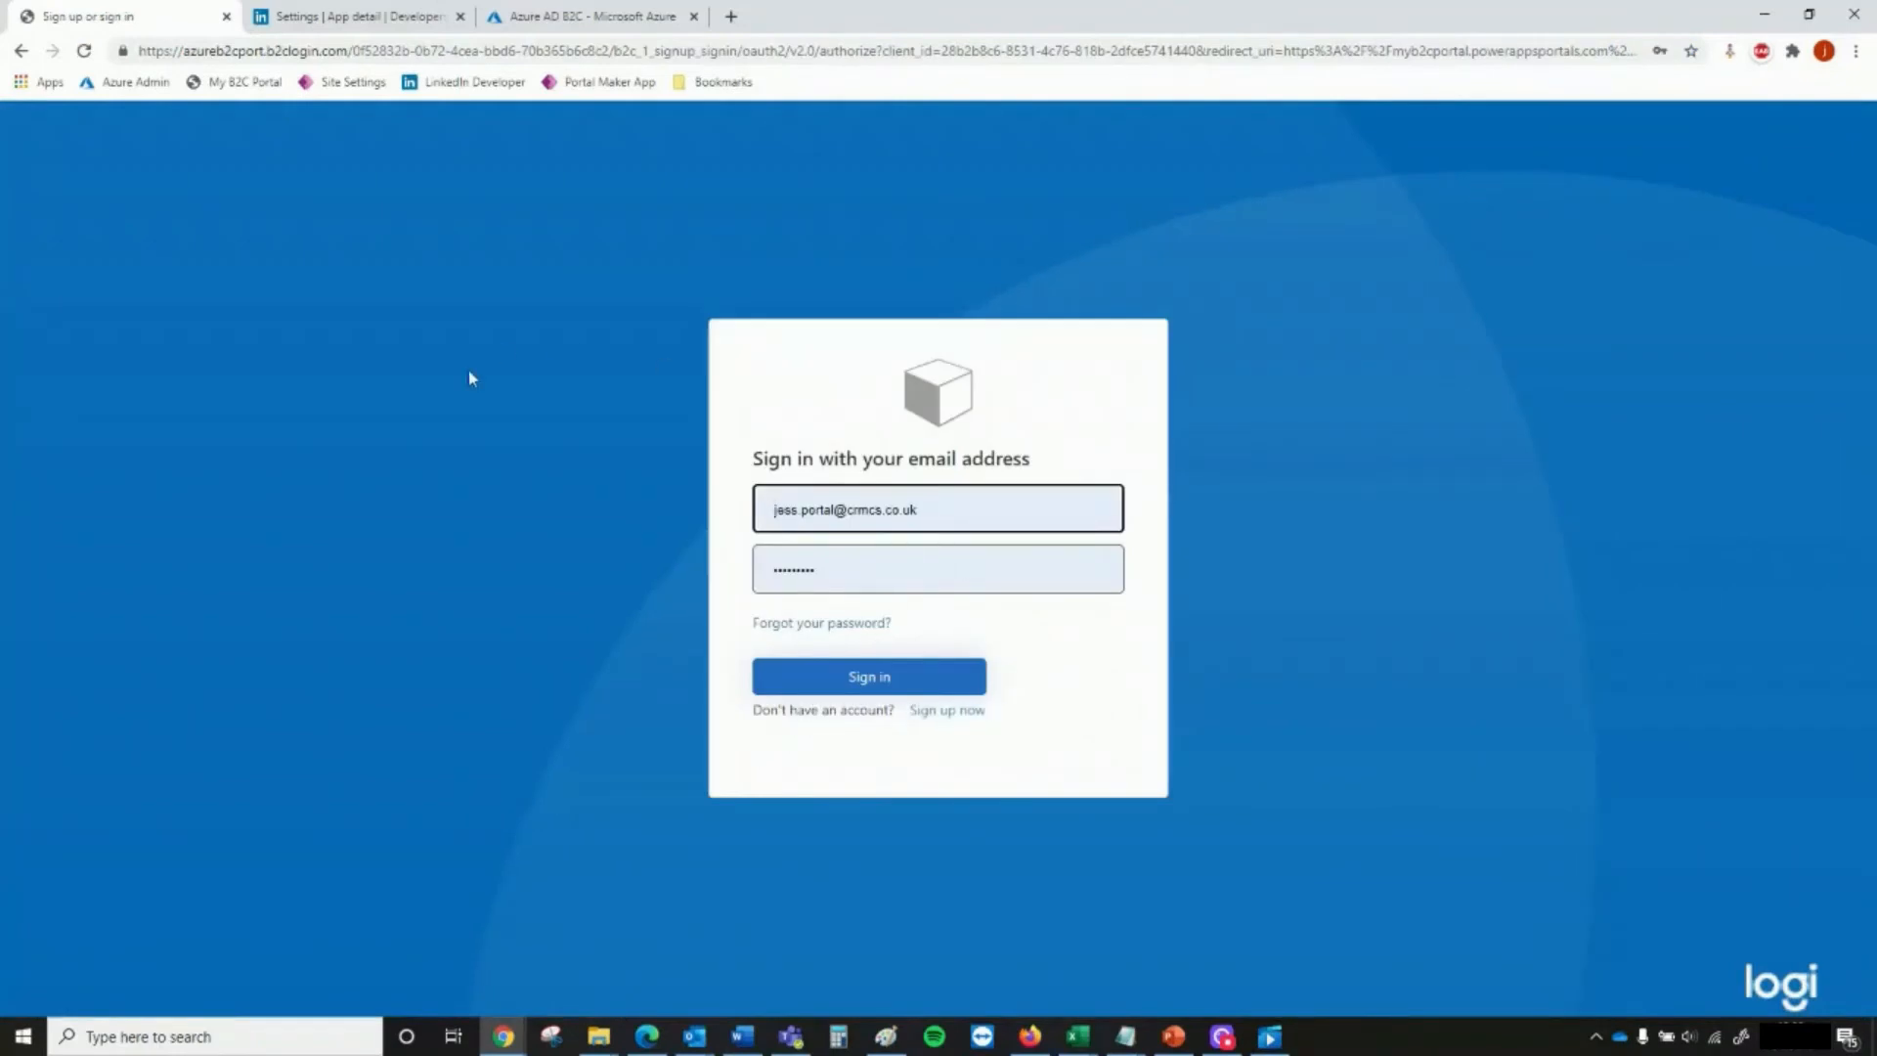
# In Azure AD B2C, enable LinkedIn as a social identity provider for the B2C_1_signup_signin user flow and save it
pyautogui.click(306, 18)
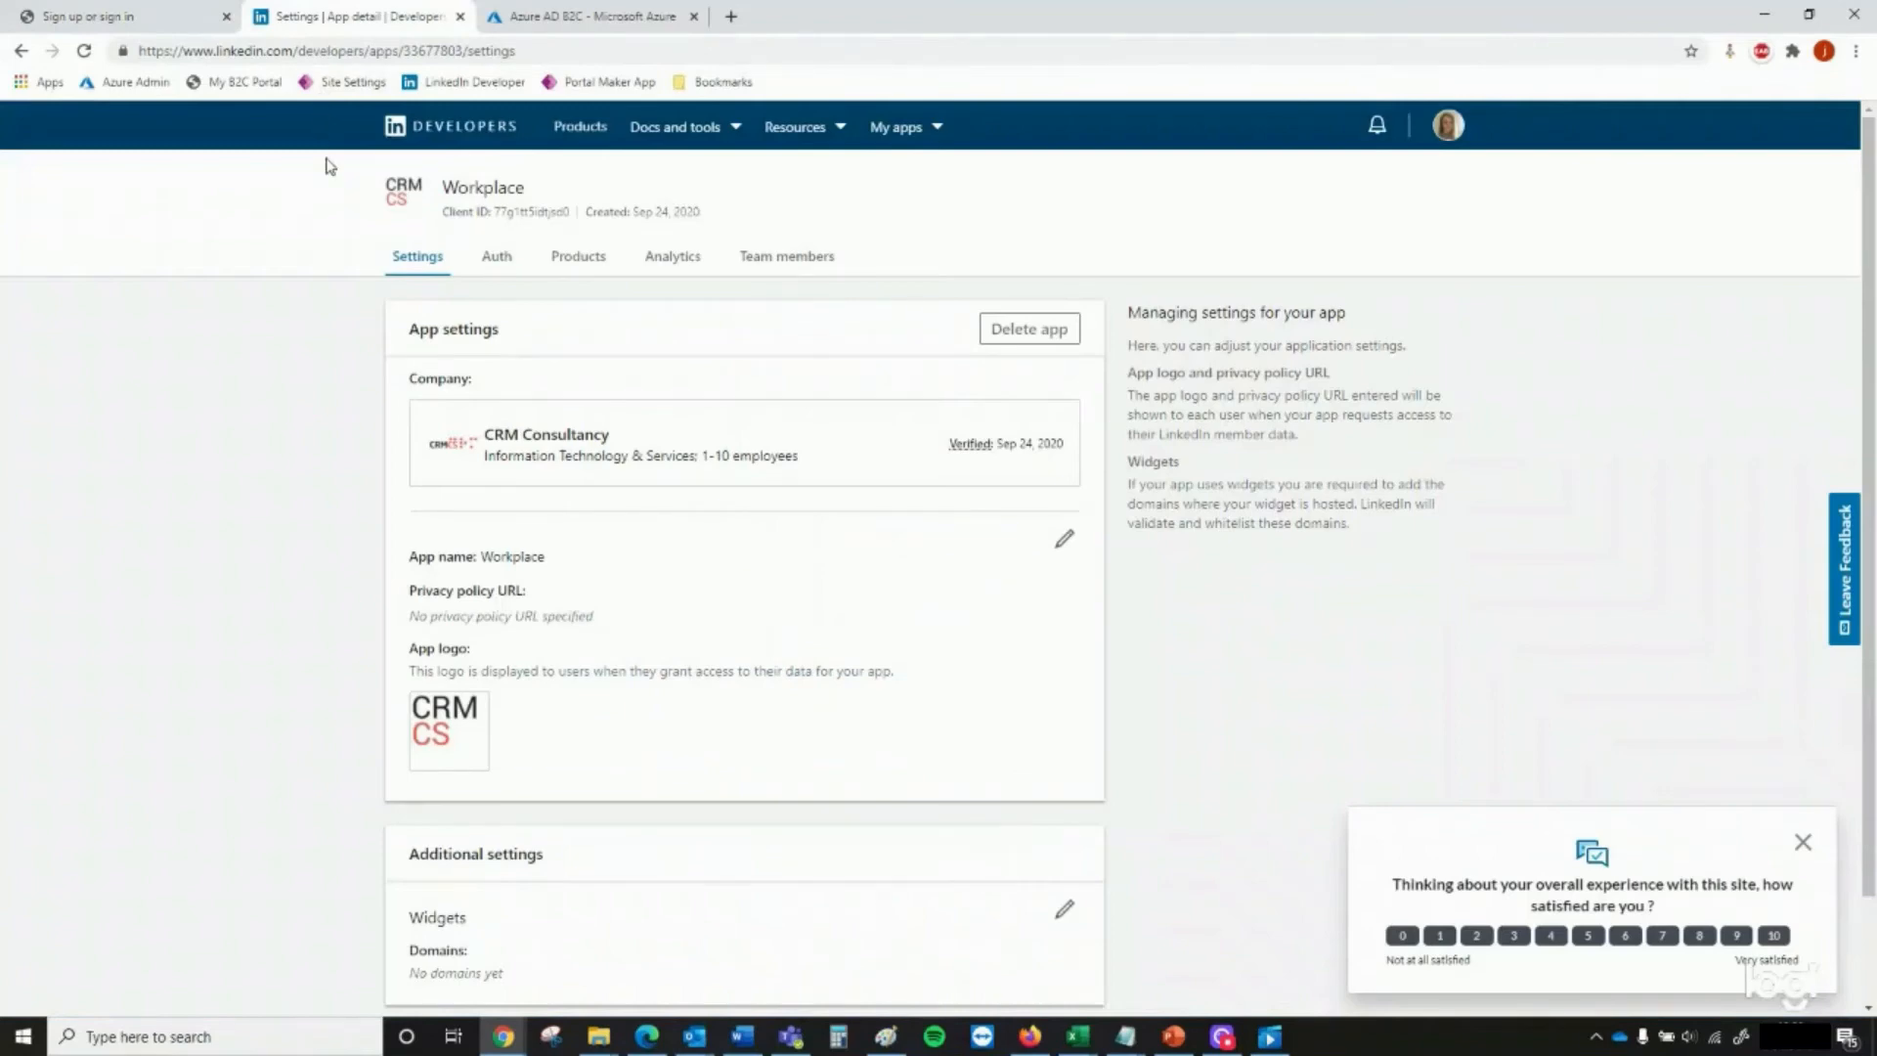
pyautogui.click(577, 18)
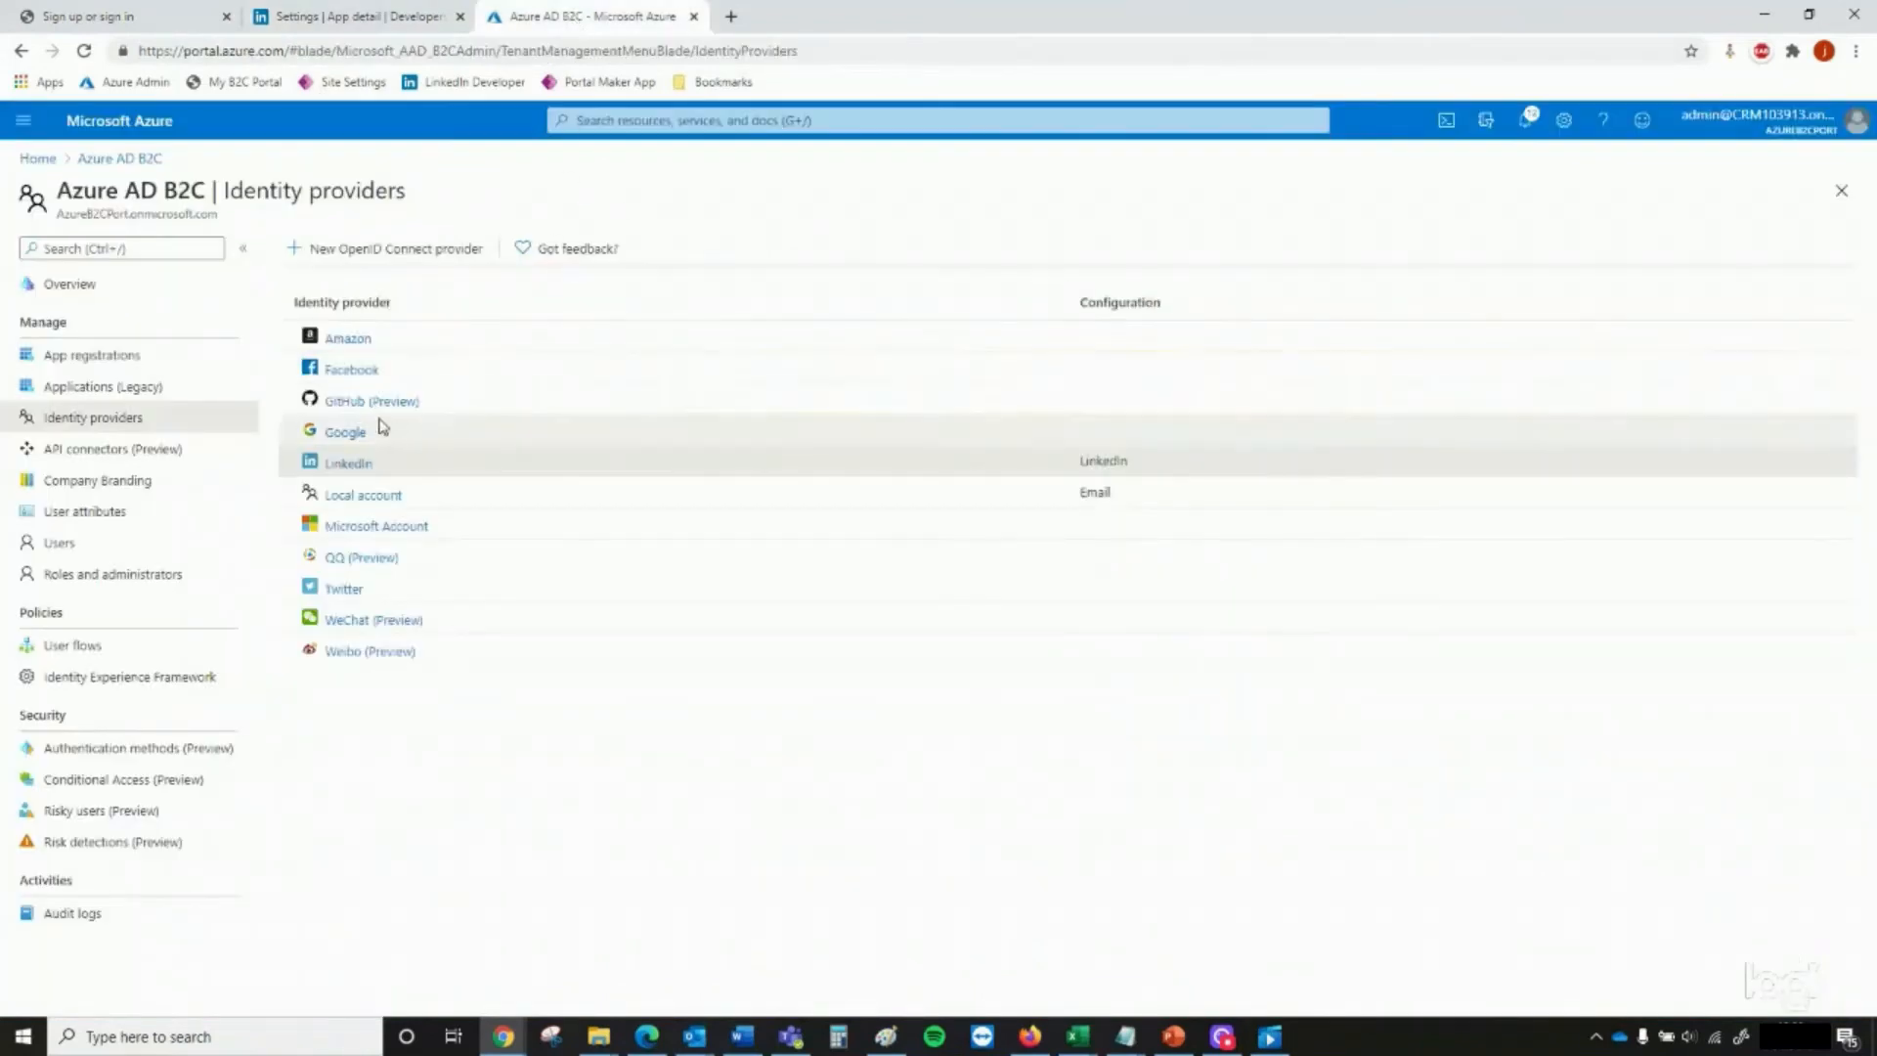
pyautogui.click(121, 649)
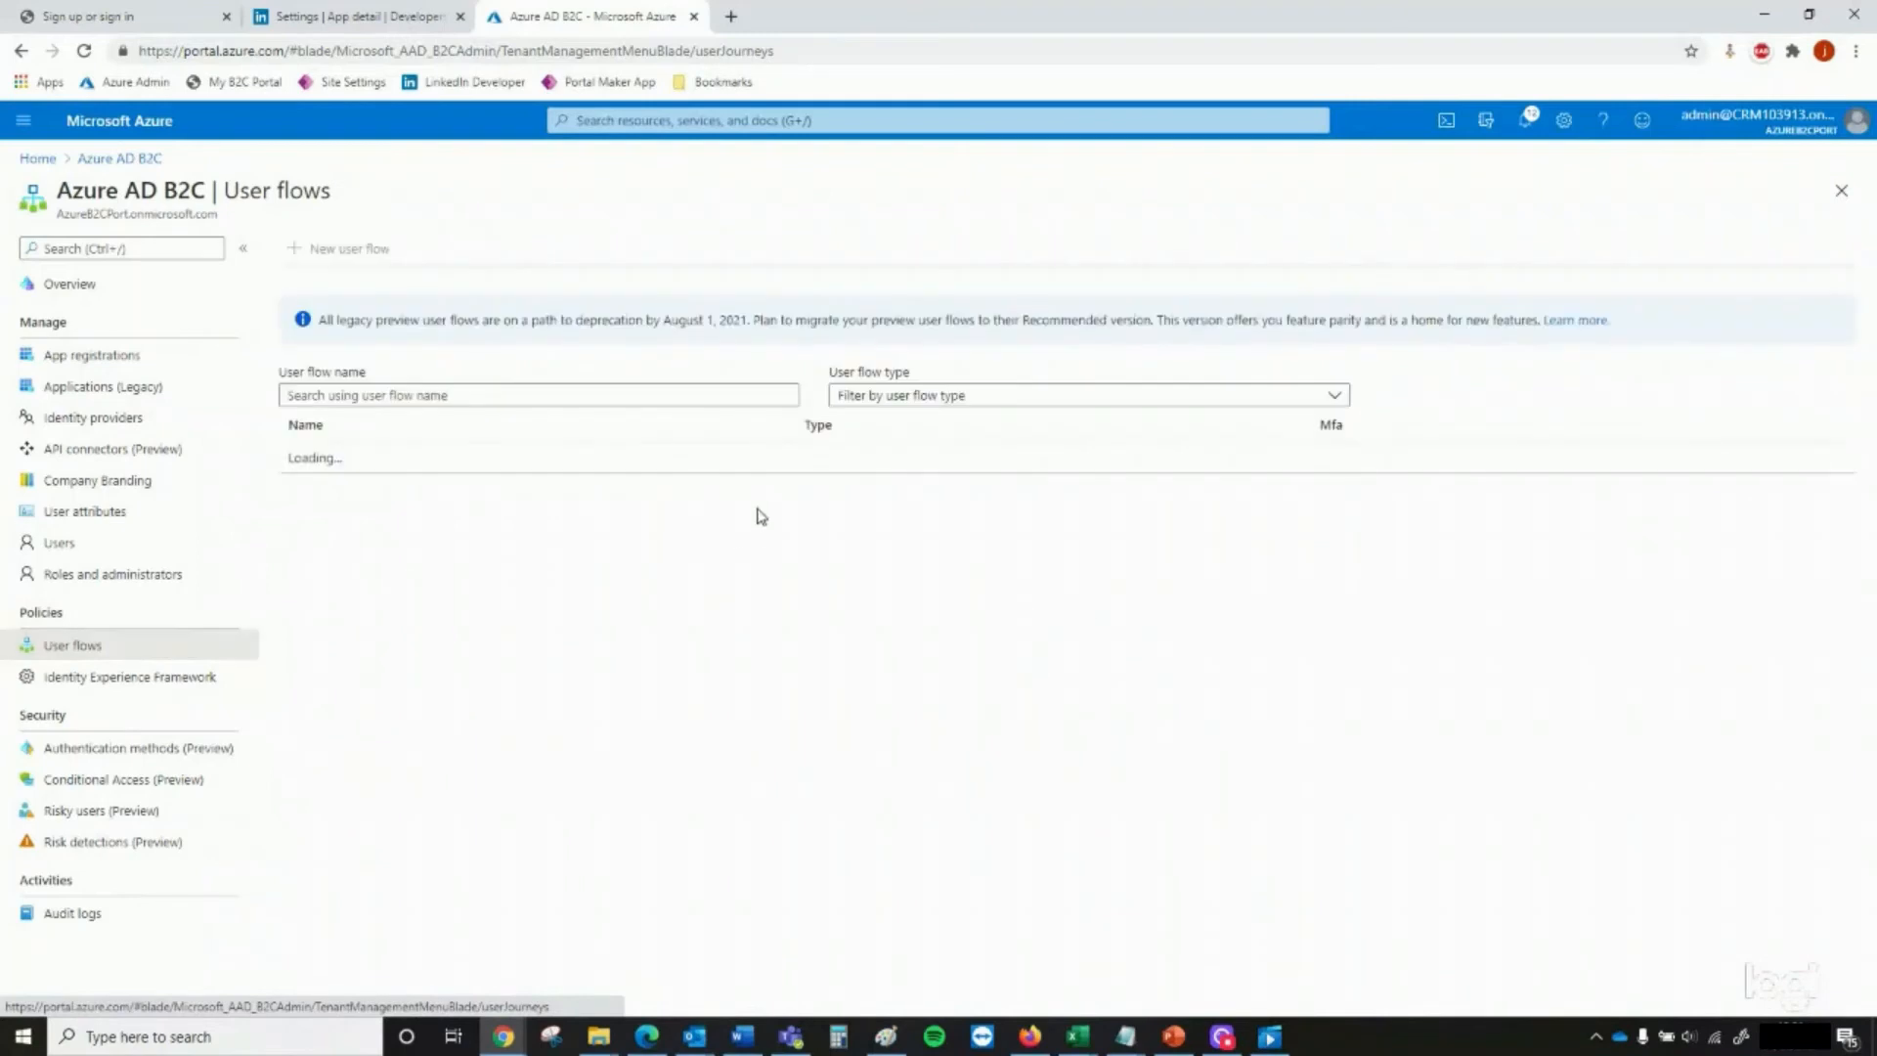
pyautogui.click(372, 492)
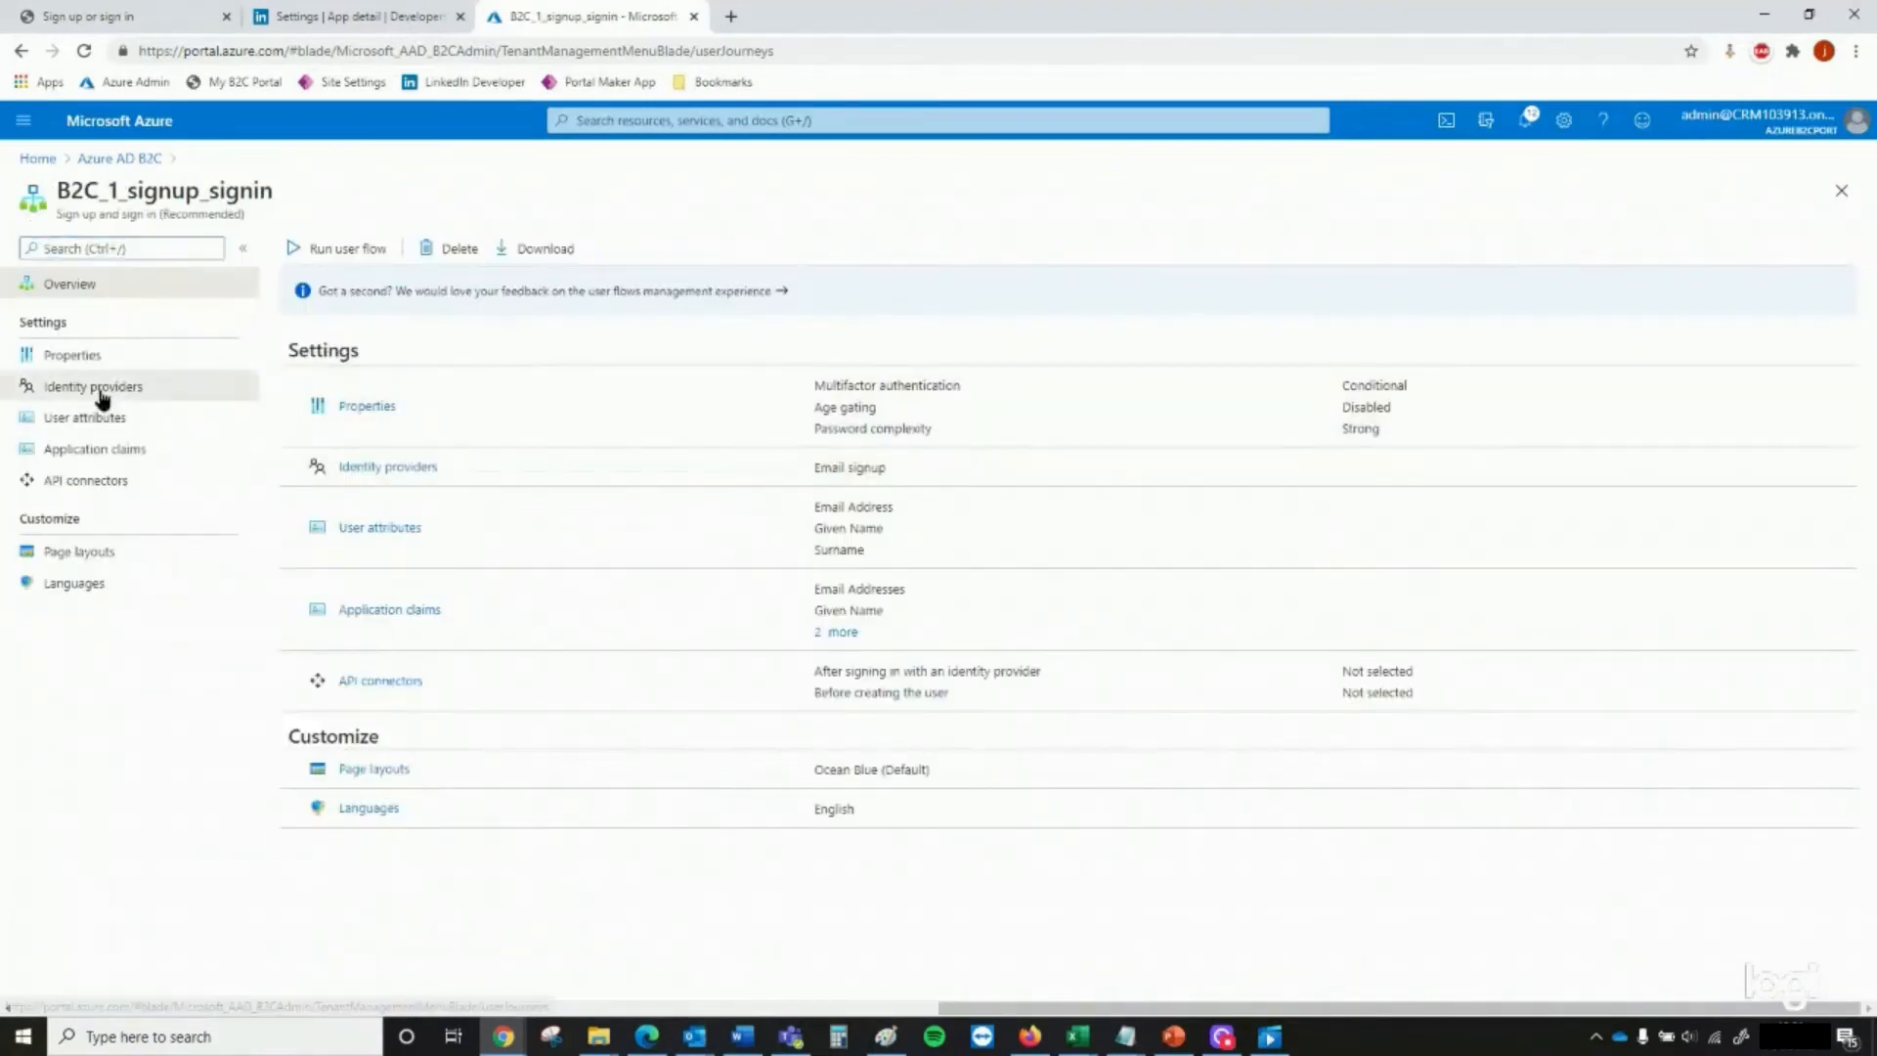
pyautogui.click(100, 391)
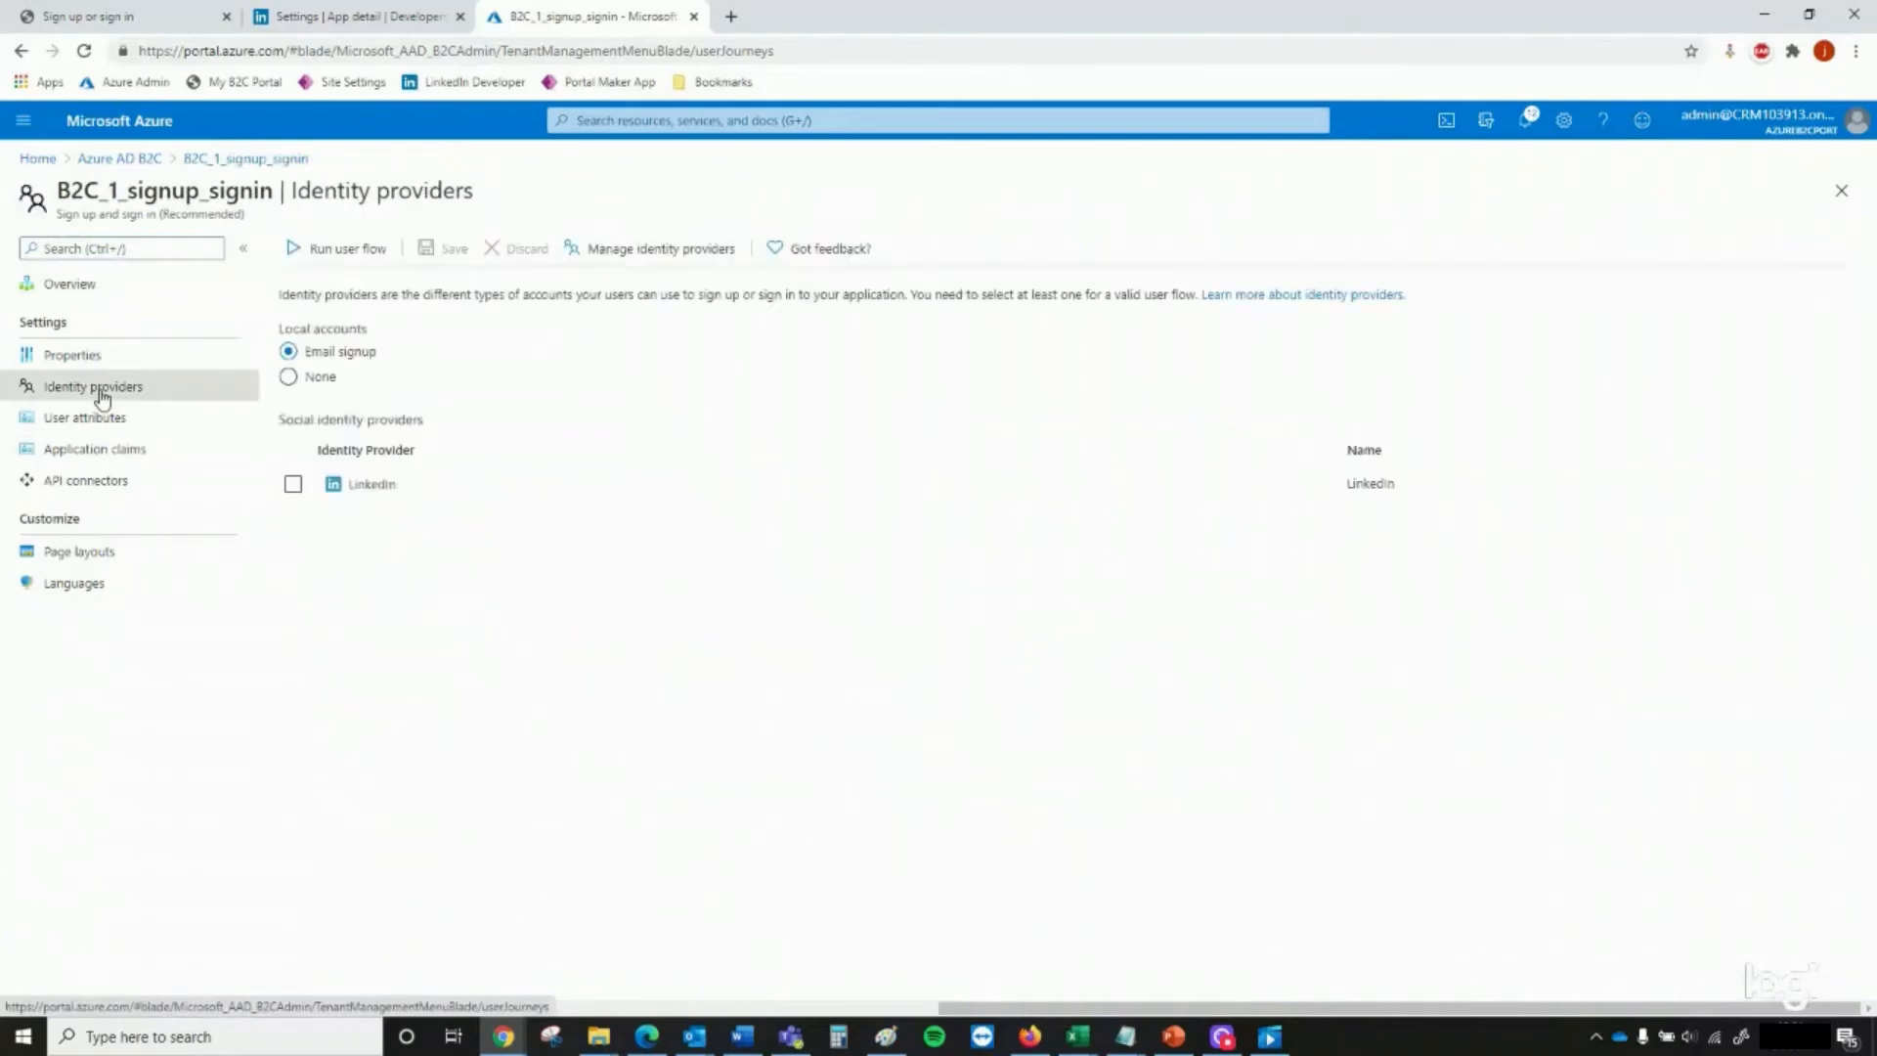
pyautogui.click(292, 484)
pyautogui.click(445, 250)
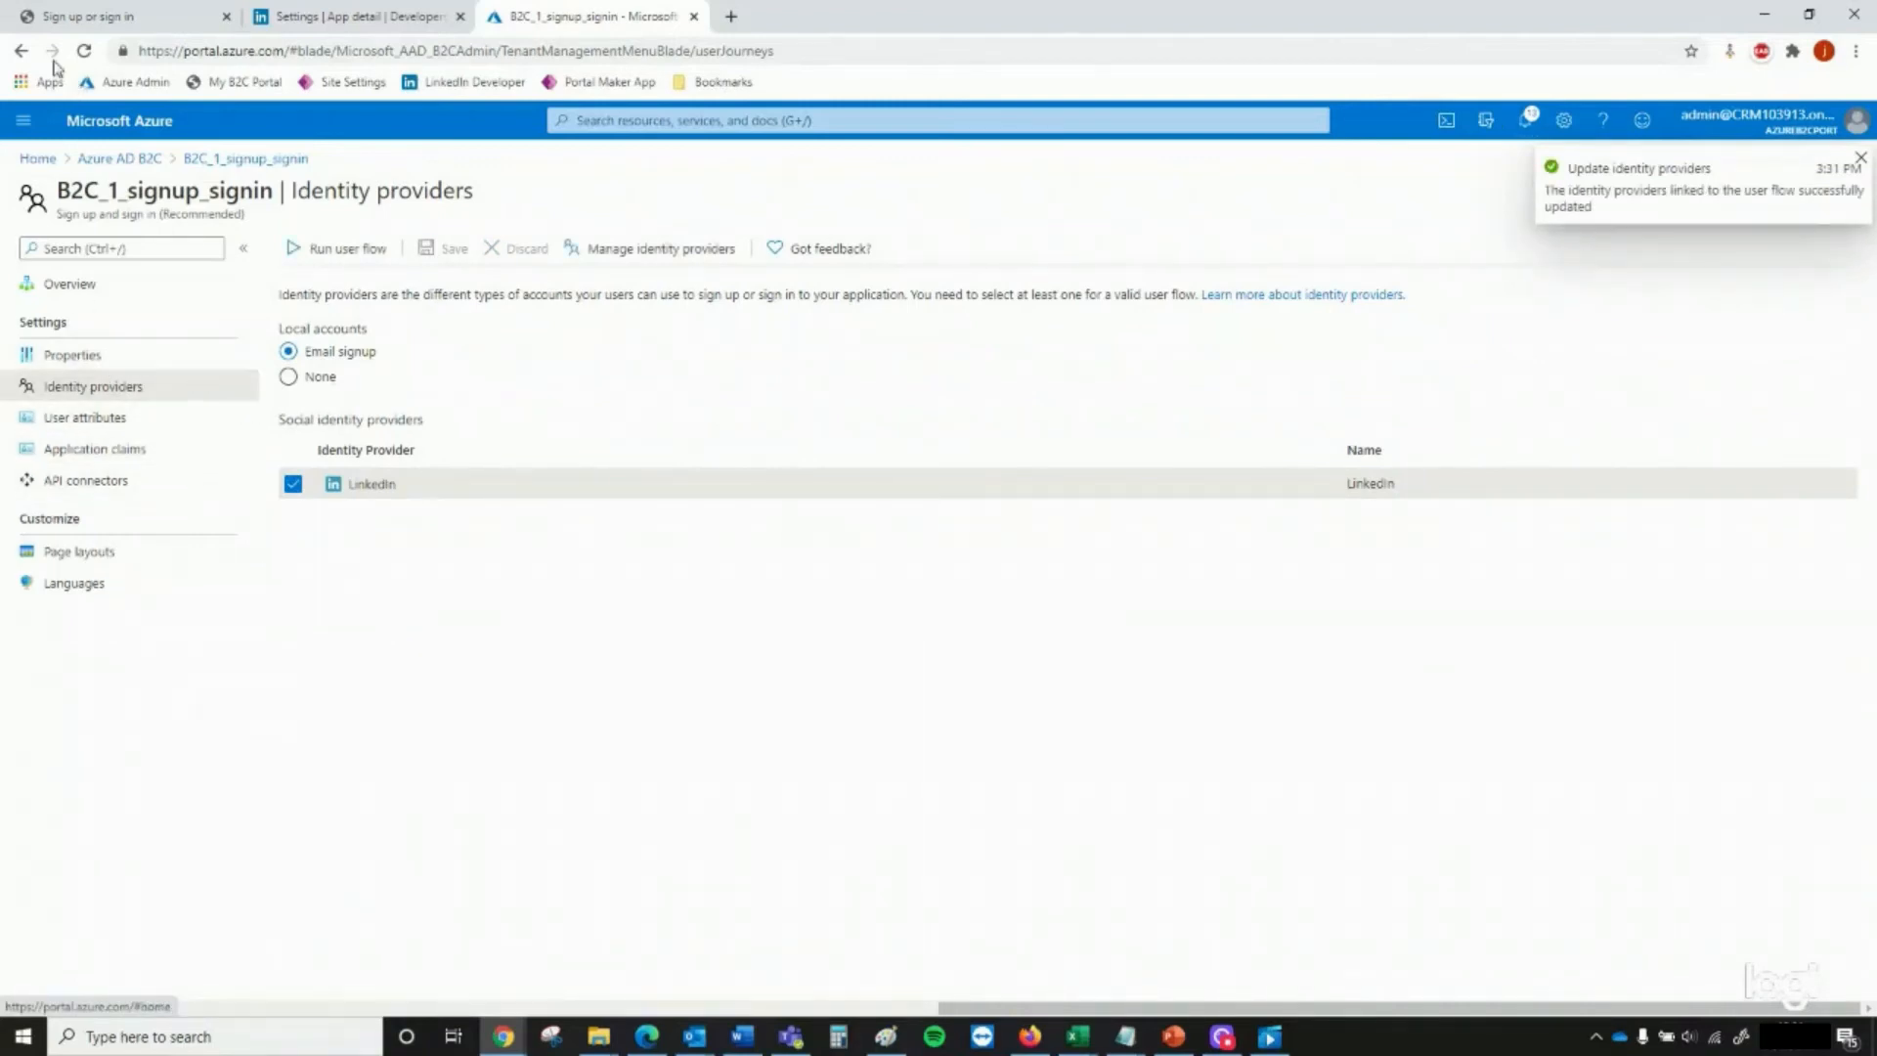
# Open the authentication settings of the LinkedIn Workplace app and add an empty authorized redirect URL entry
pyautogui.click(21, 51)
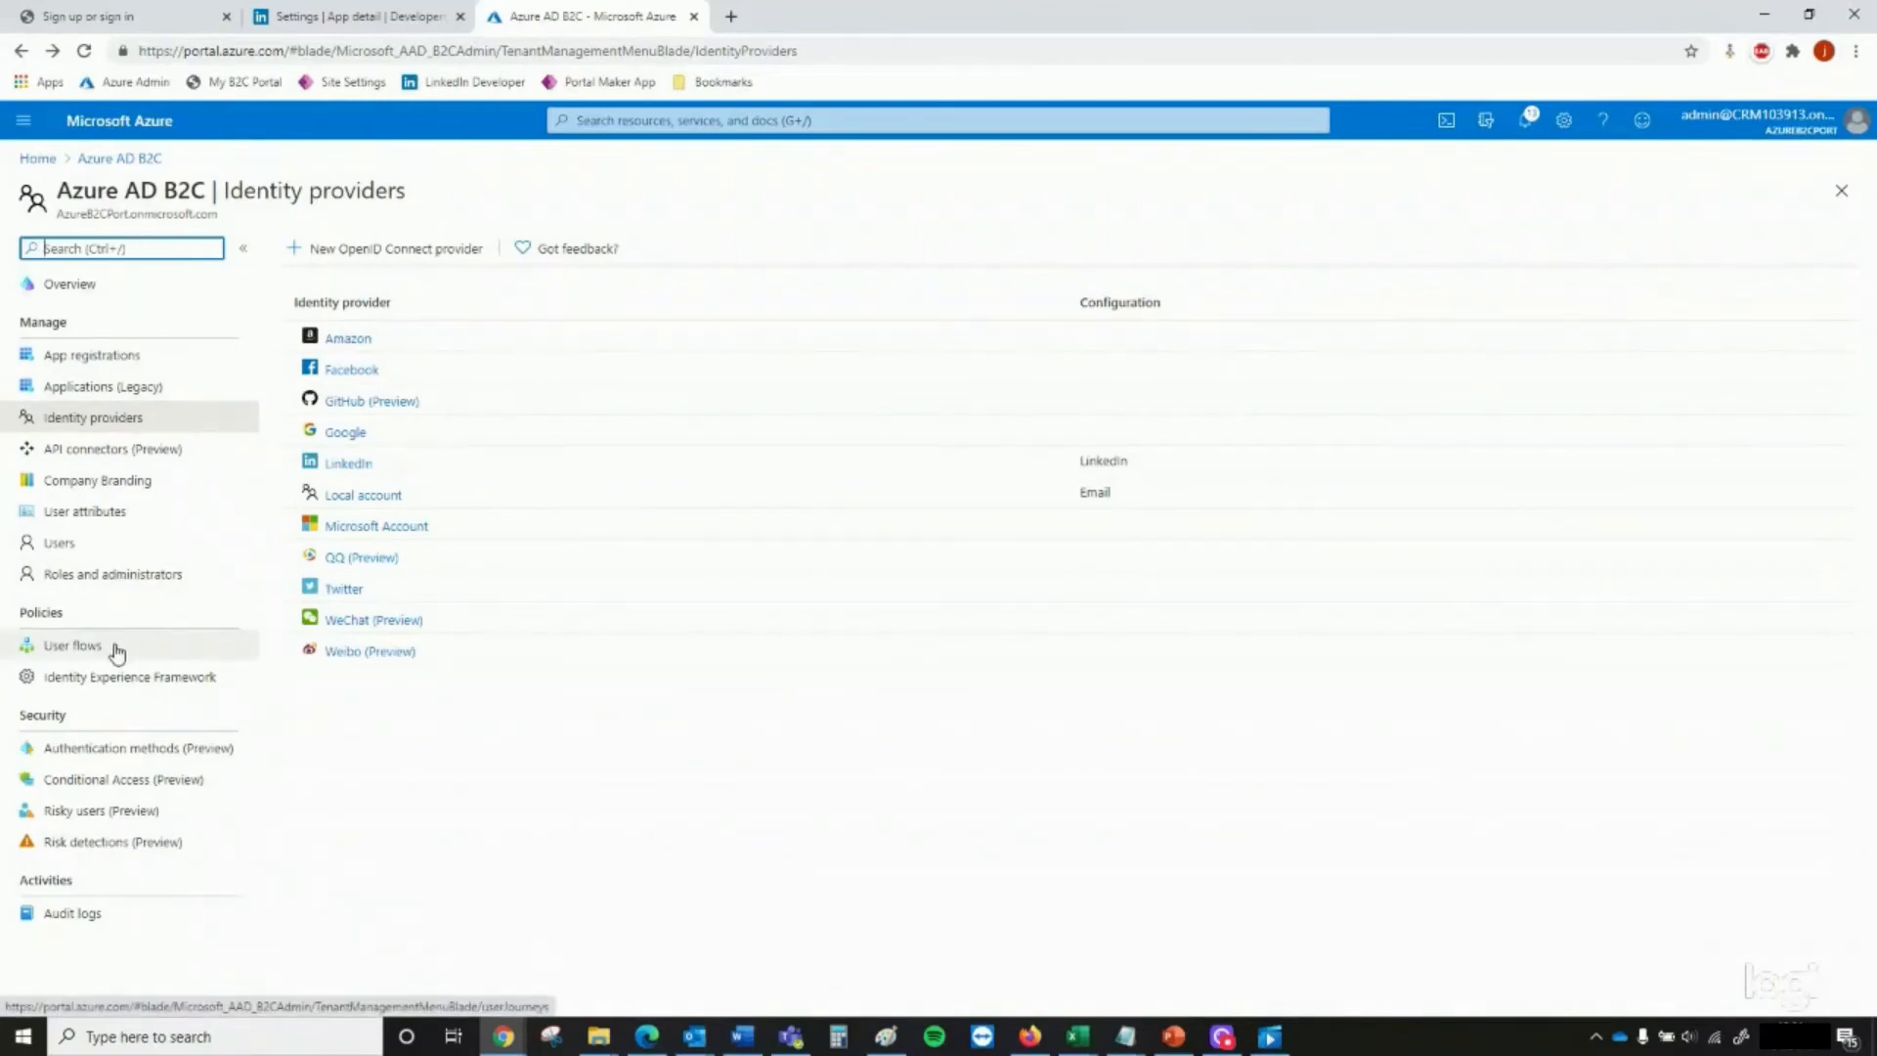
pyautogui.click(327, 29)
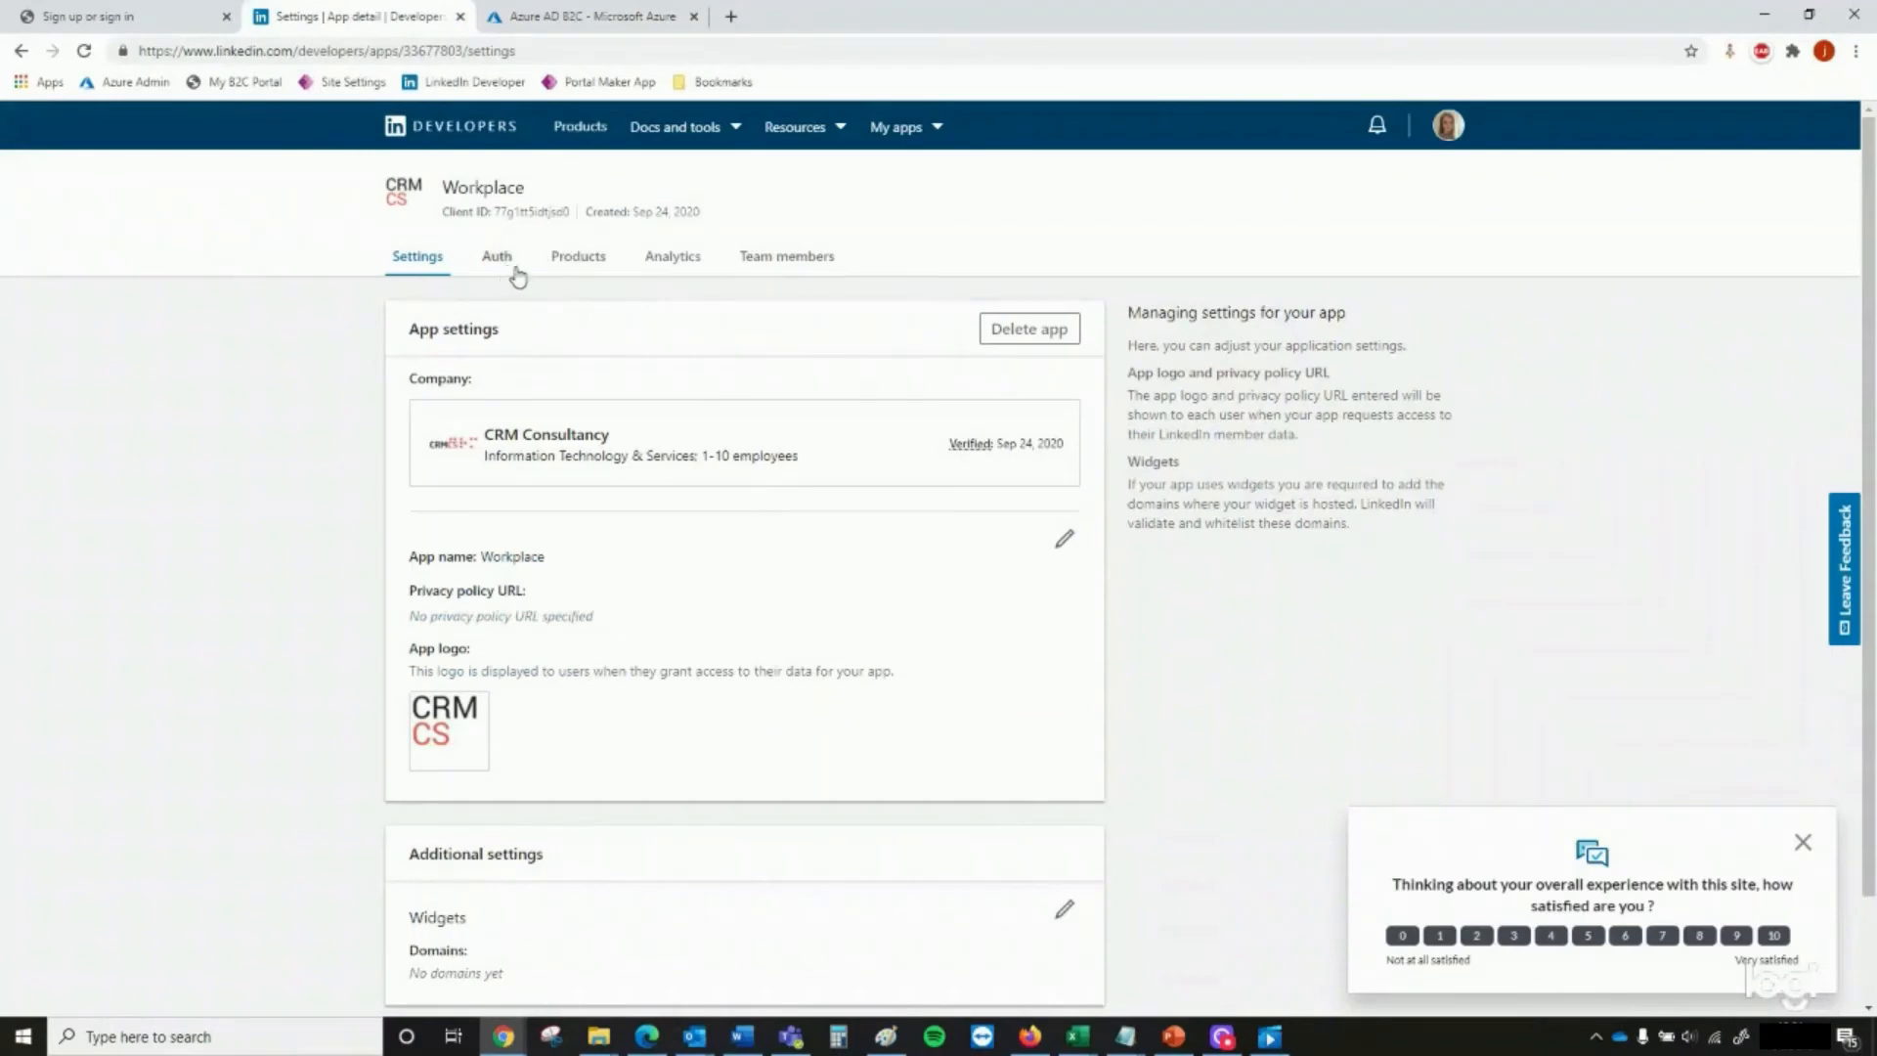
pyautogui.click(561, 270)
pyautogui.click(517, 269)
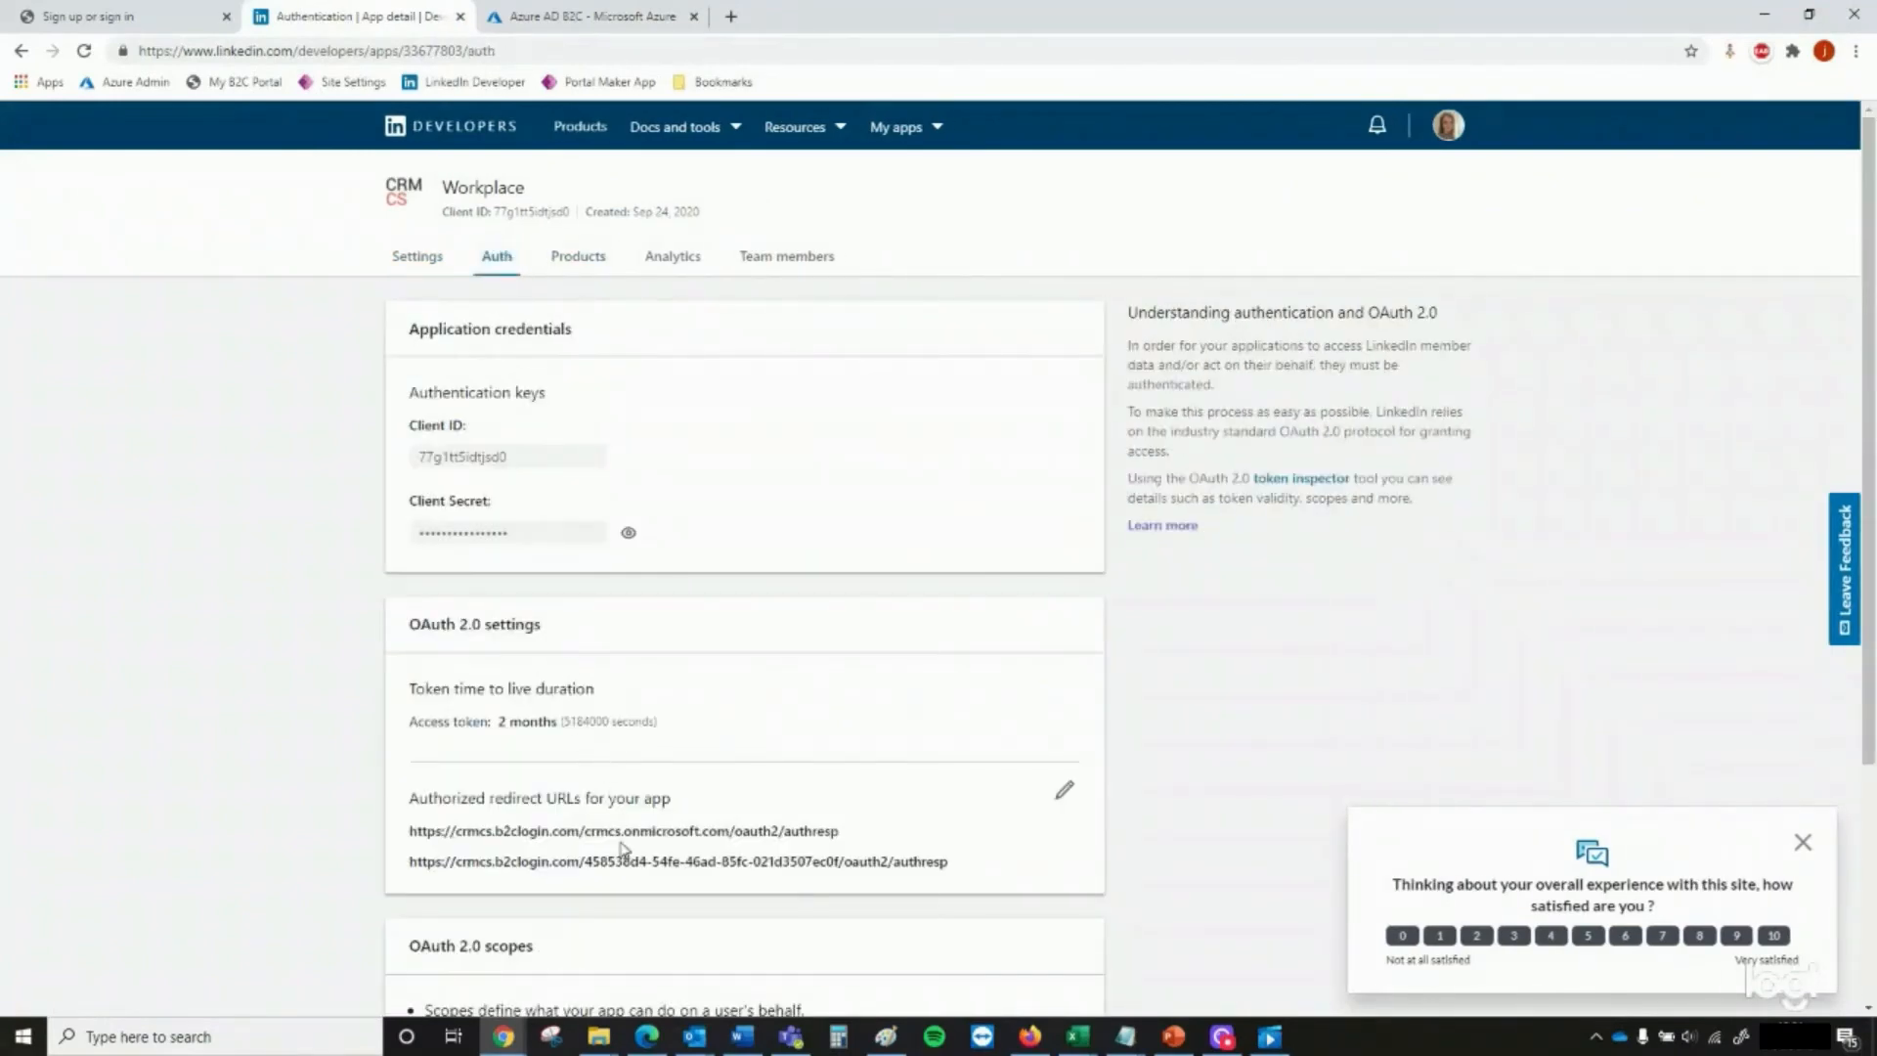
pyautogui.scroll(-2, 622, 837)
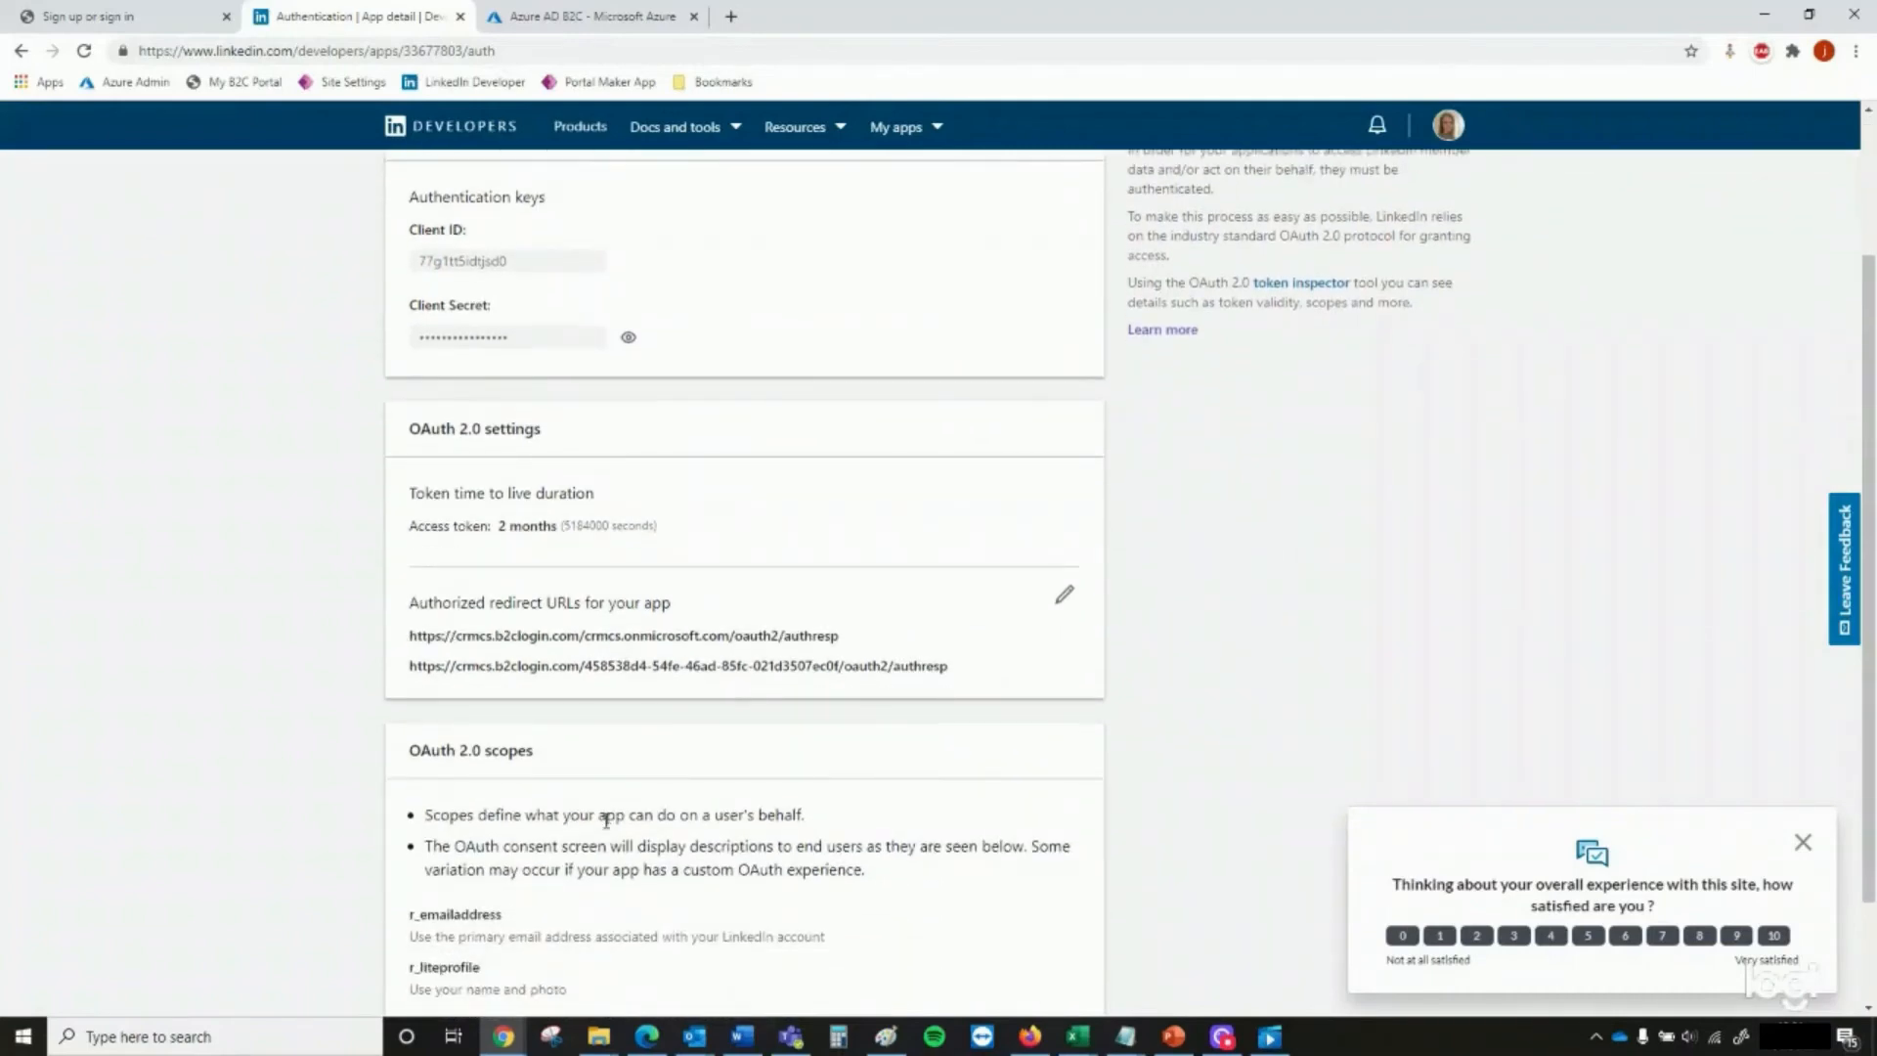
pyautogui.click(1063, 600)
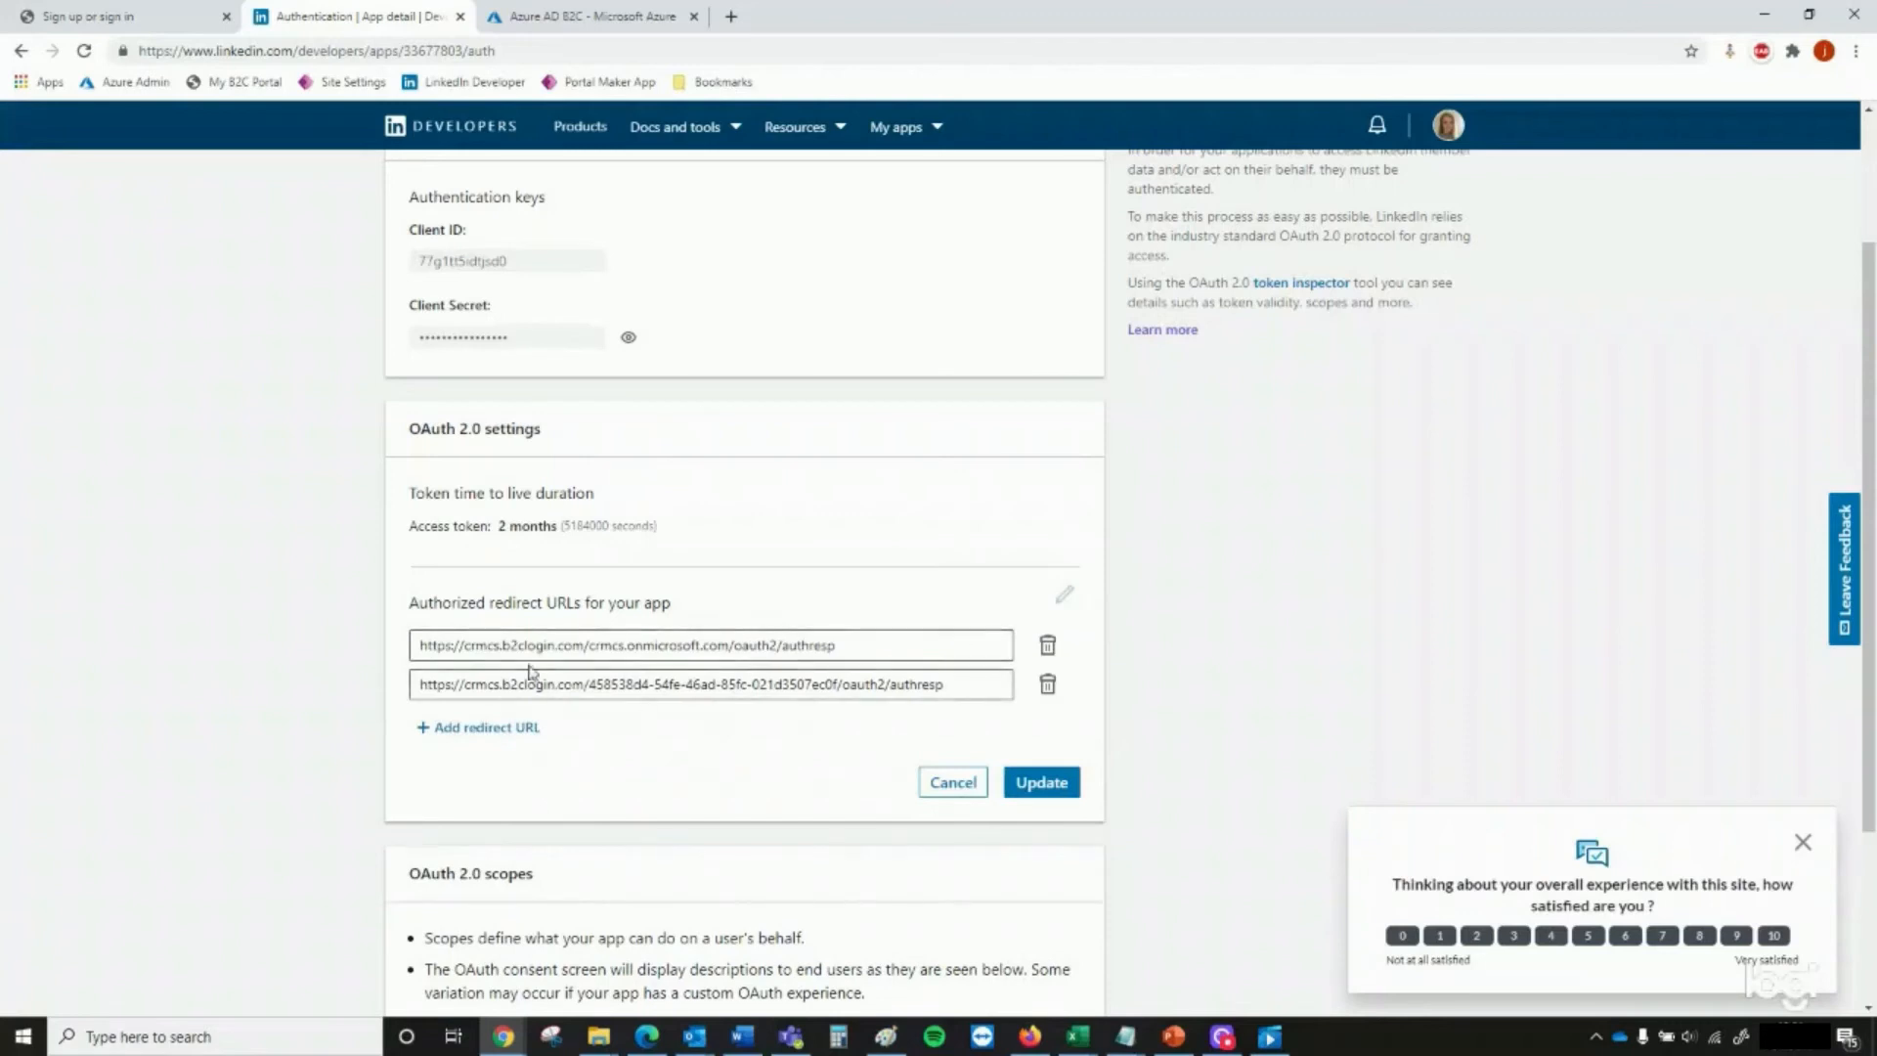
pyautogui.click(474, 729)
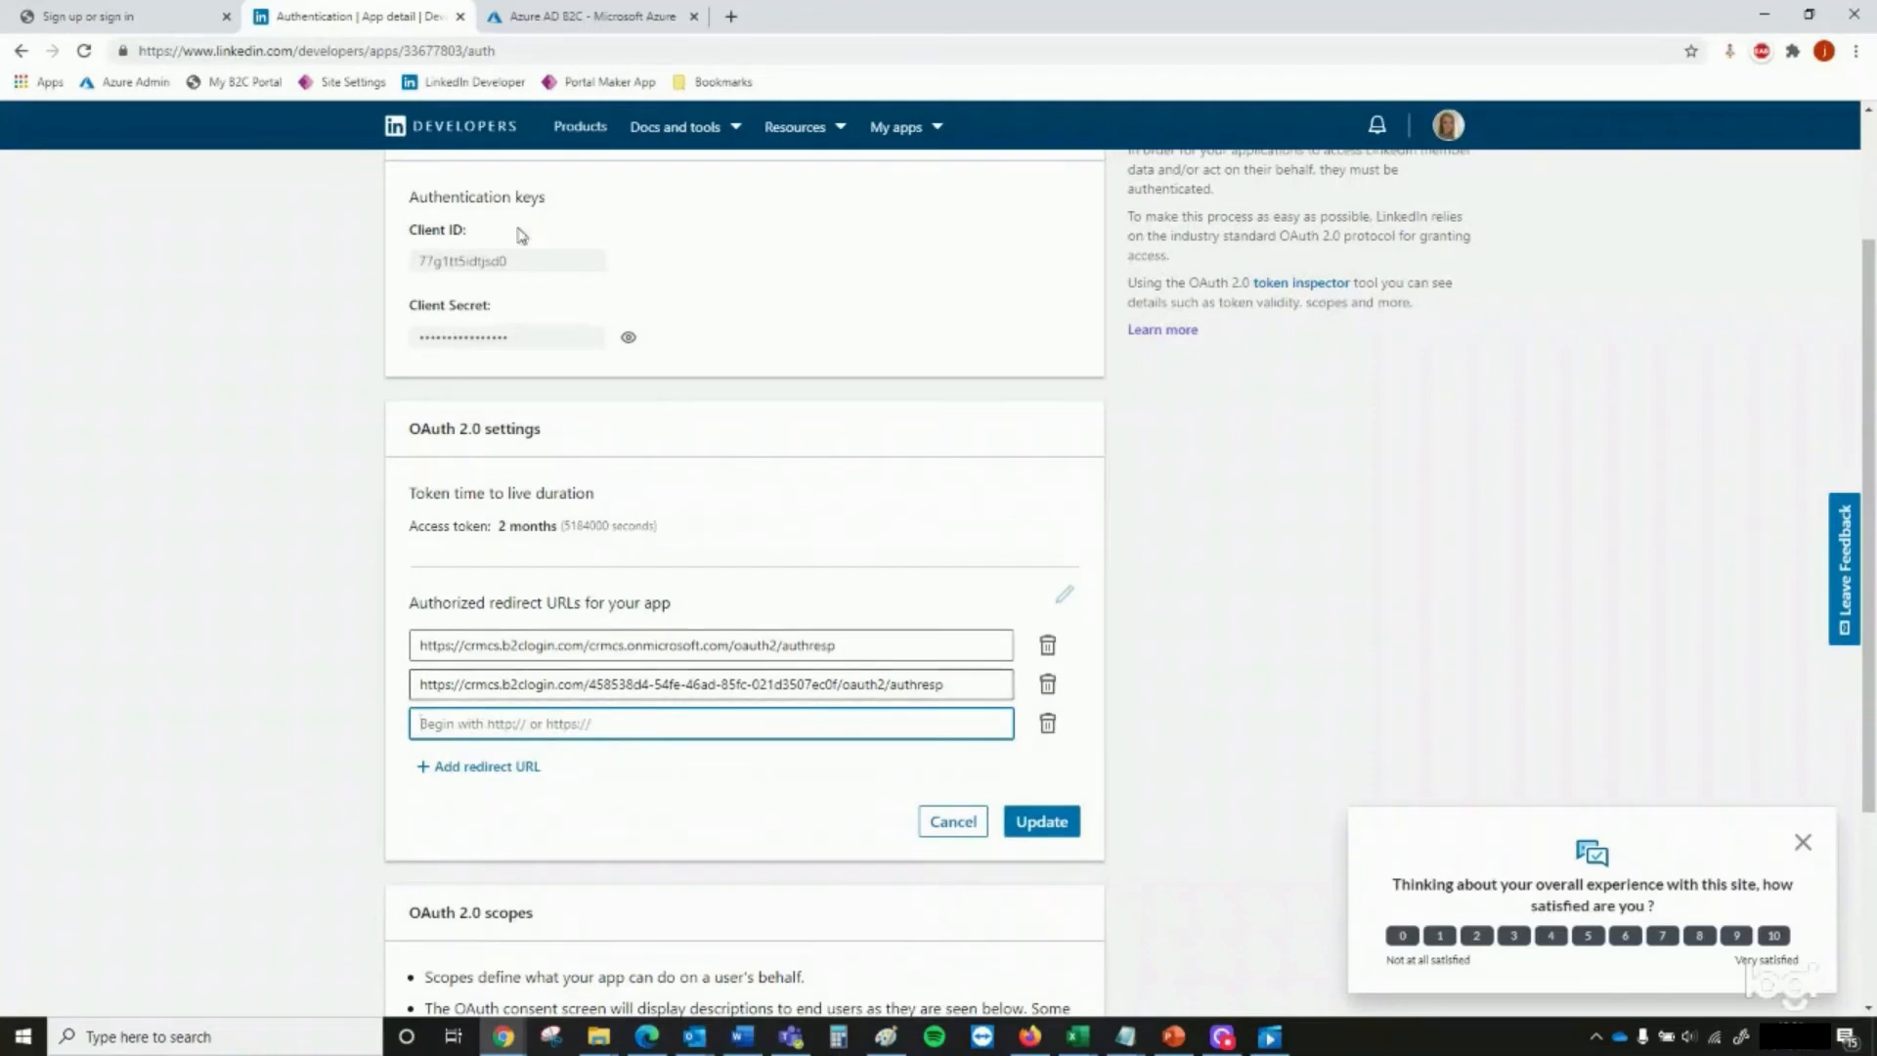
# Copy the LinkedIn provider's Callback URL from Azure AD B2C and paste it into the Workplace app's empty redirect URL entry
pyautogui.hotkey('ctrl', 'Tab')
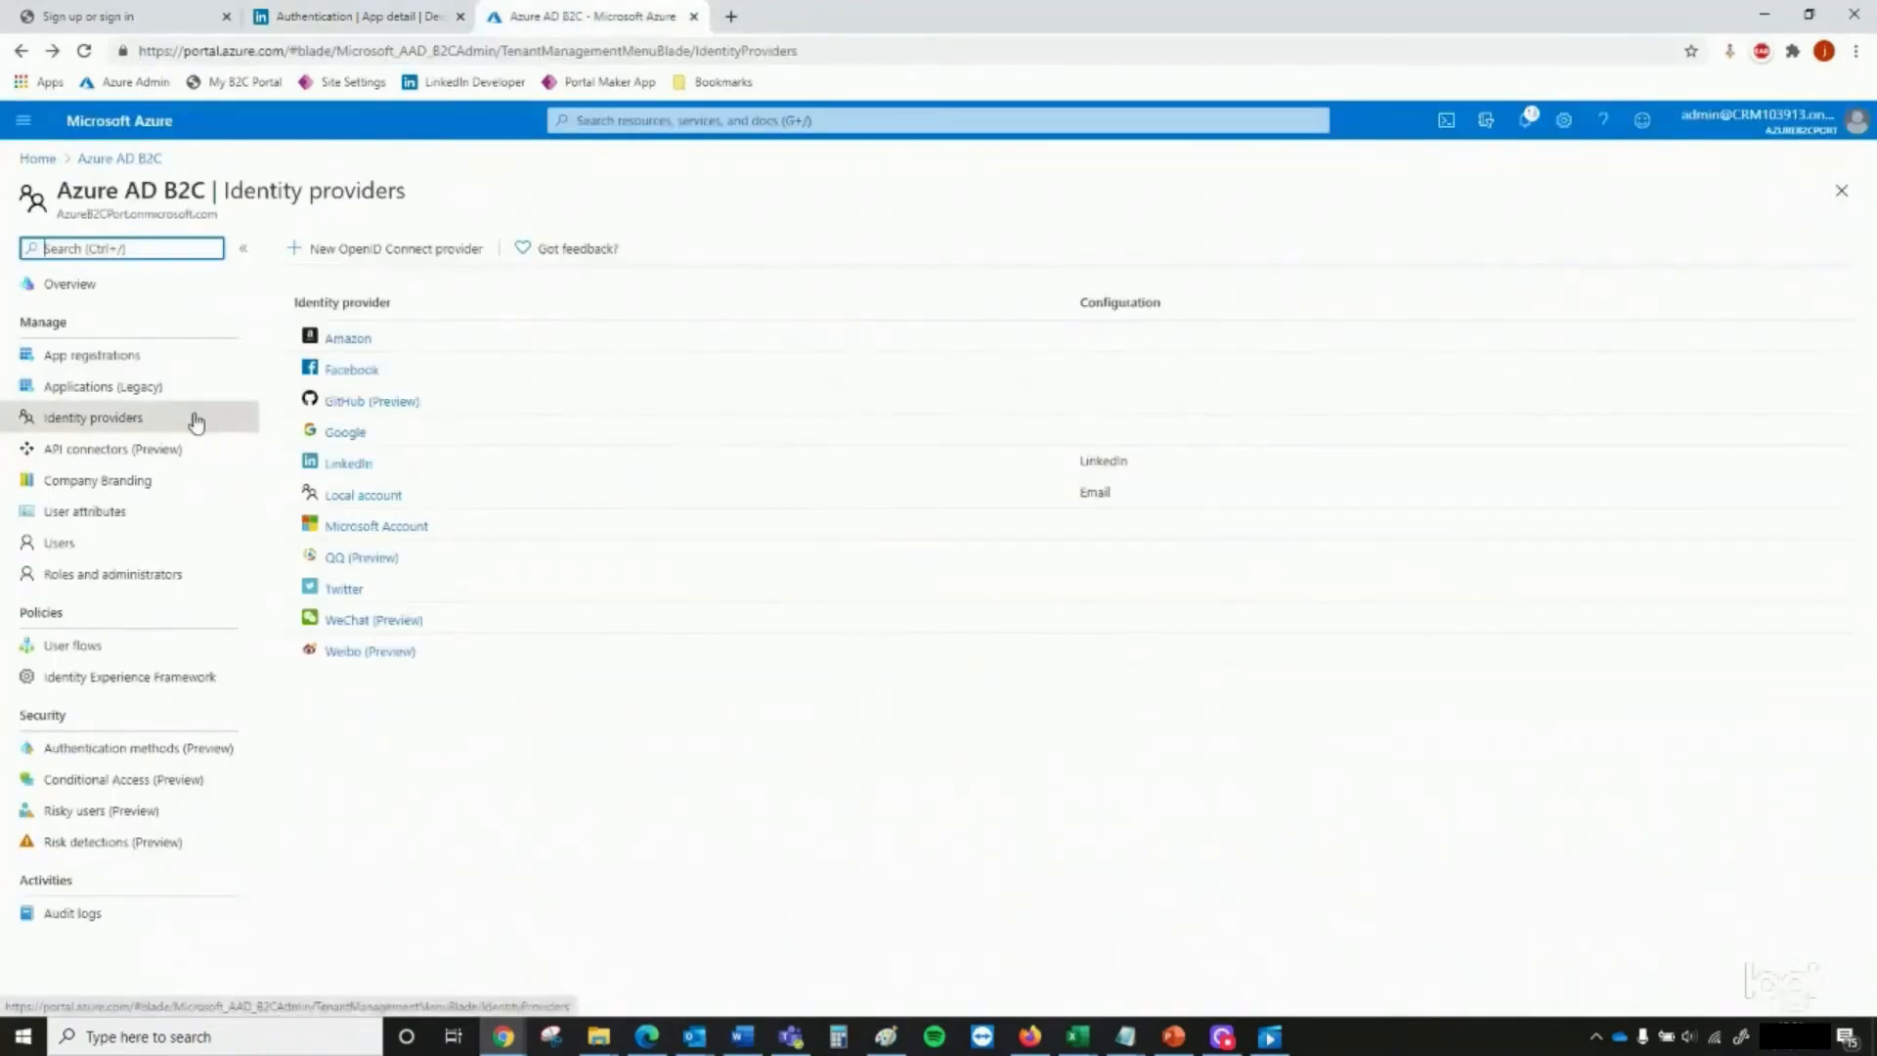
pyautogui.click(342, 467)
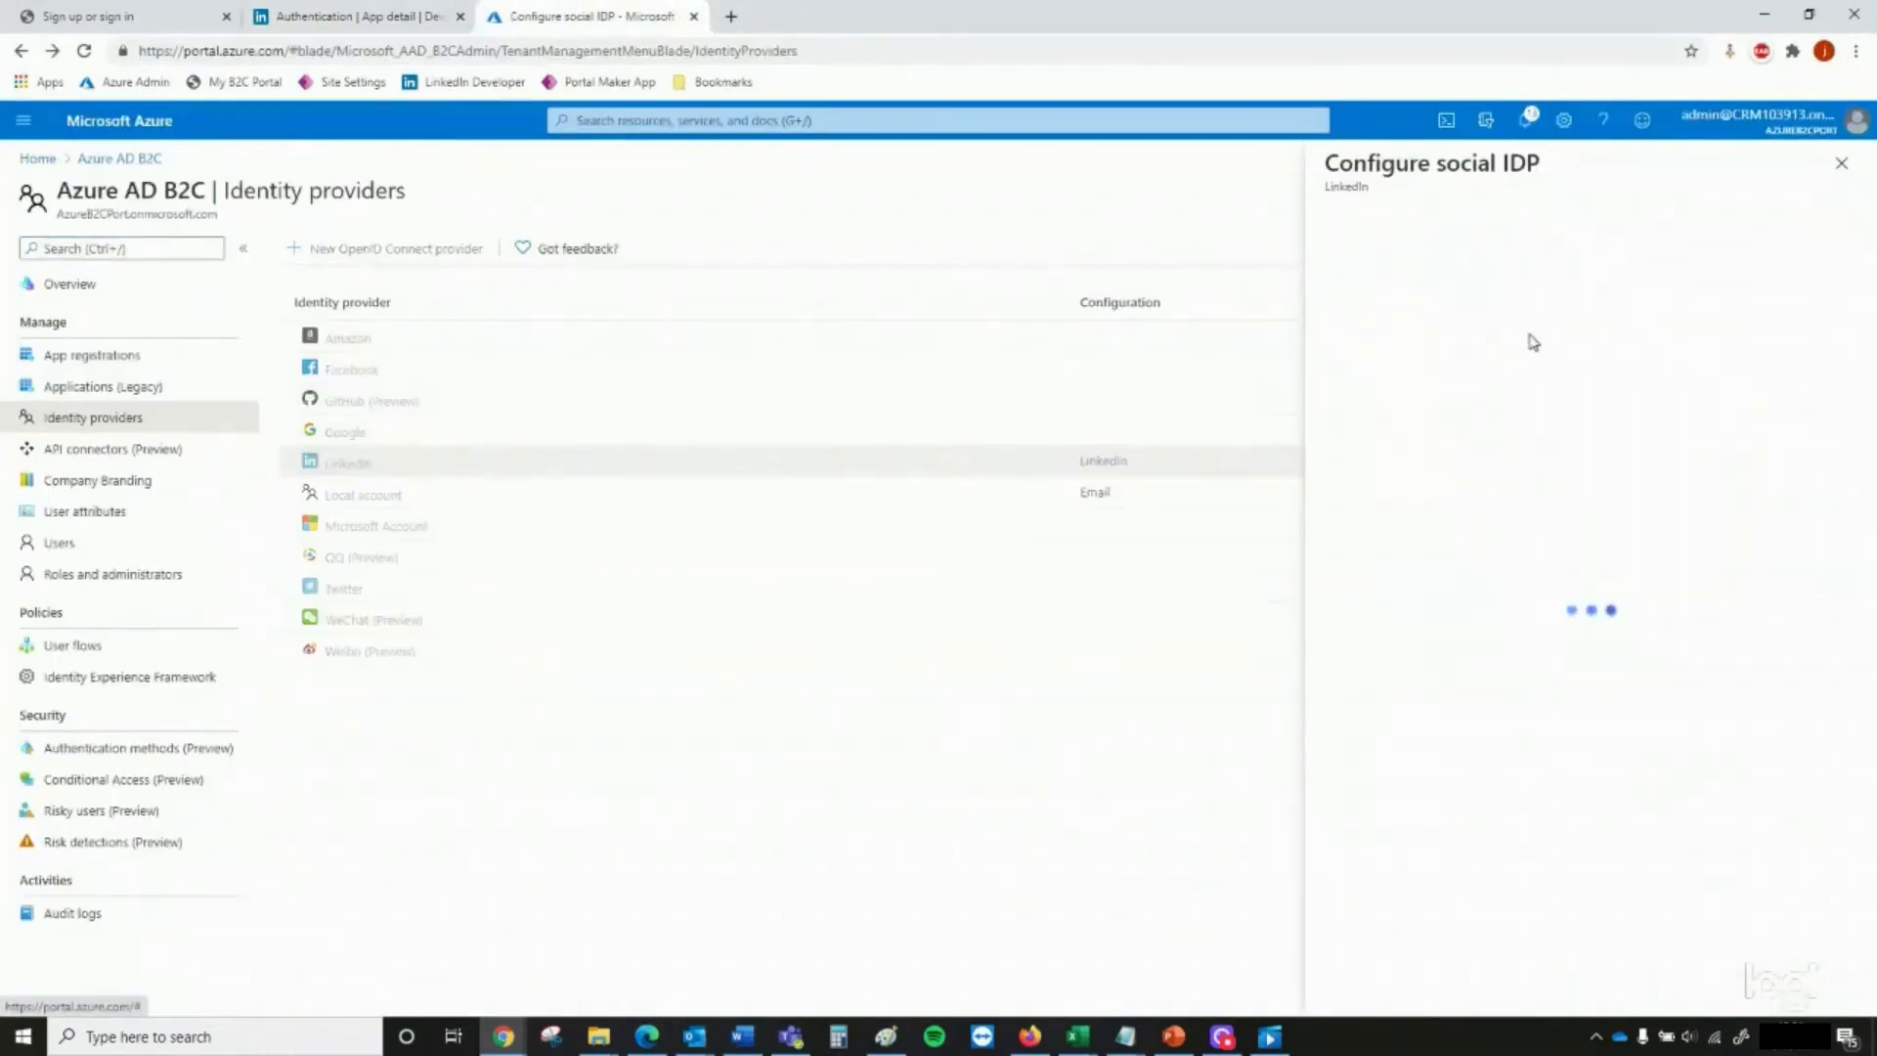
pyautogui.click(1844, 393)
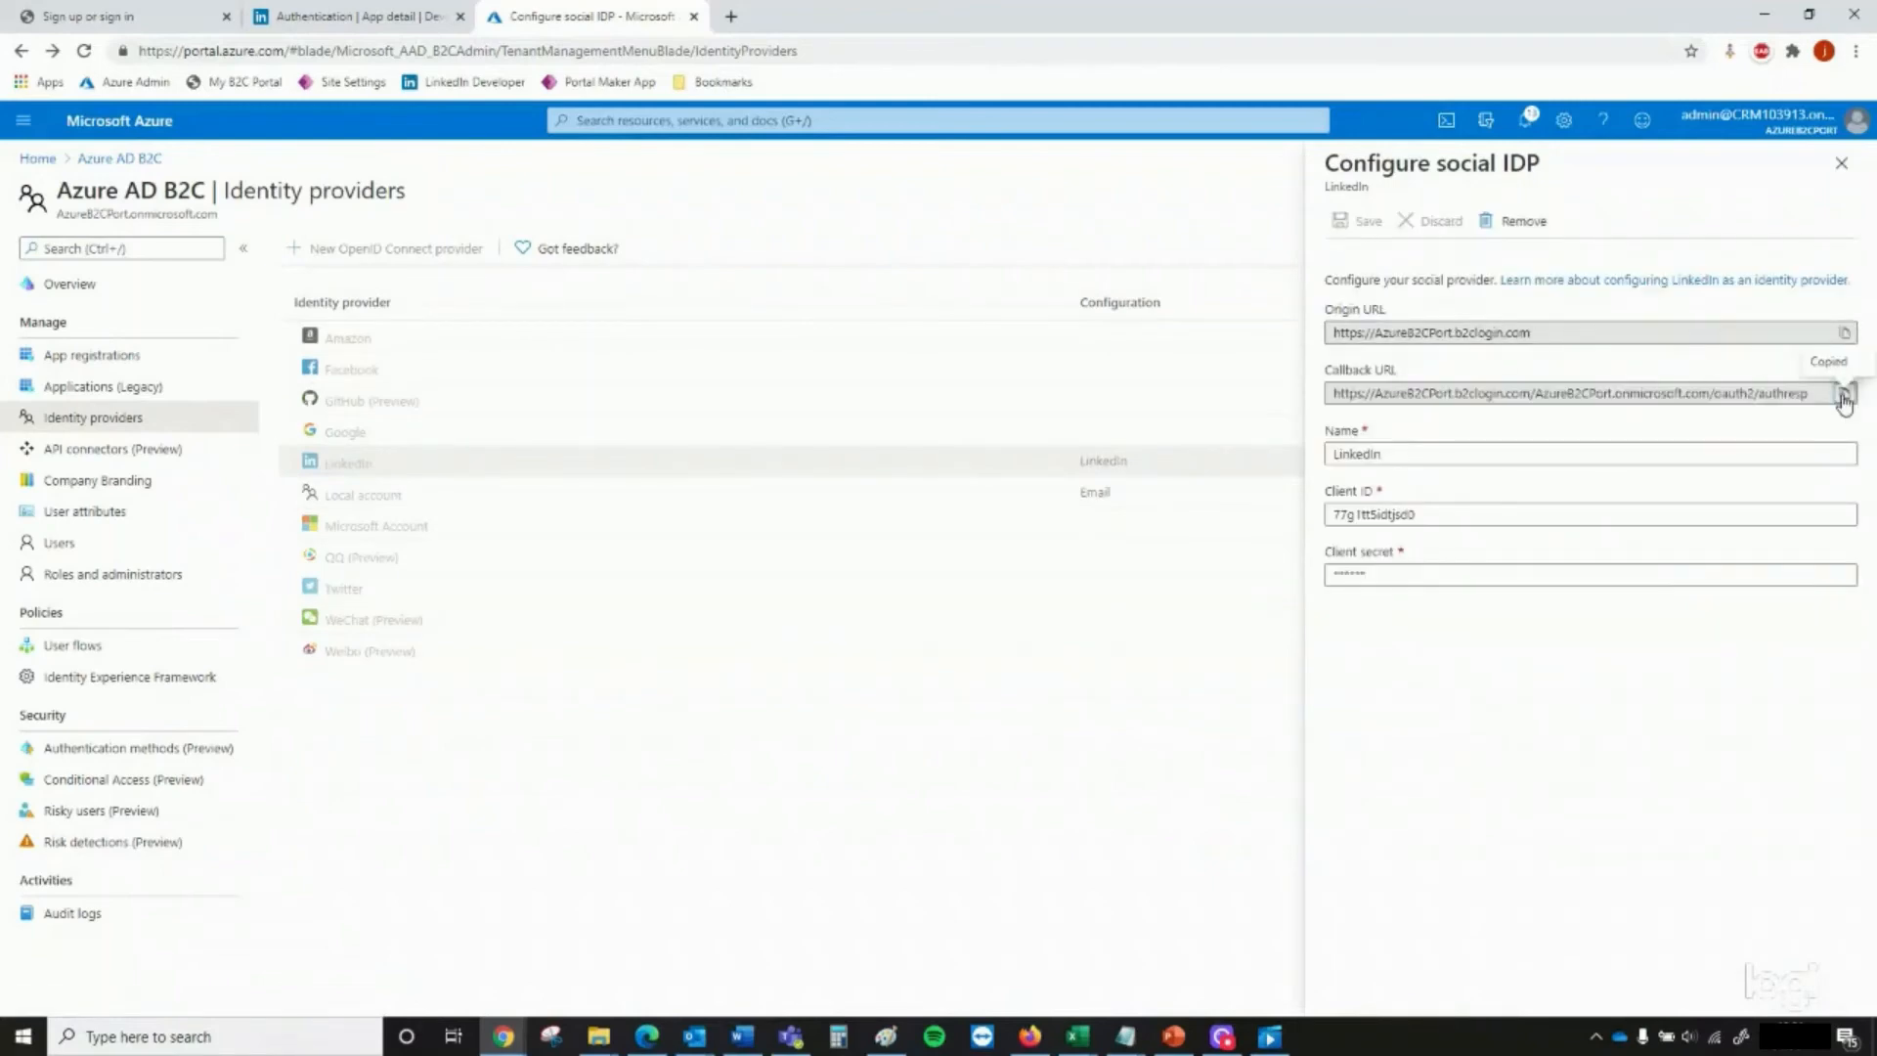
pyautogui.click(337, 16)
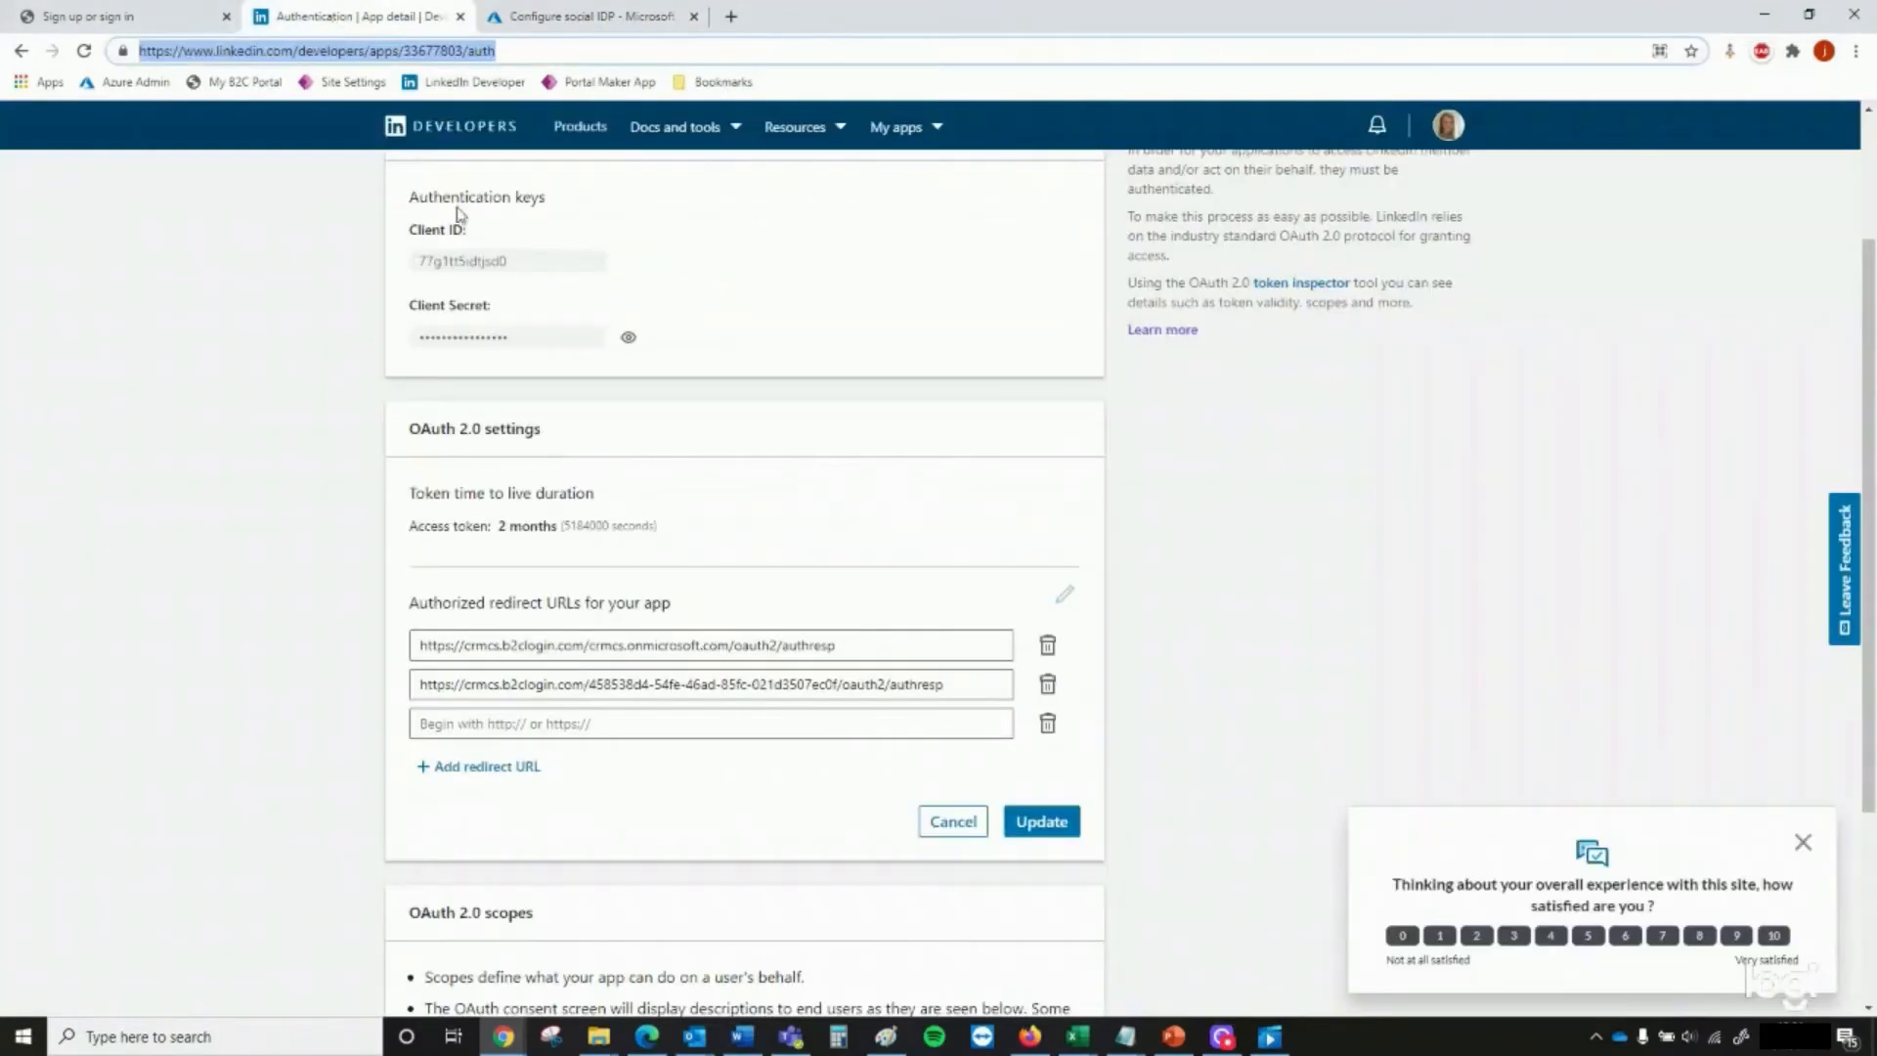
pyautogui.click(644, 717)
pyautogui.hotkey('ctrl', 'v')
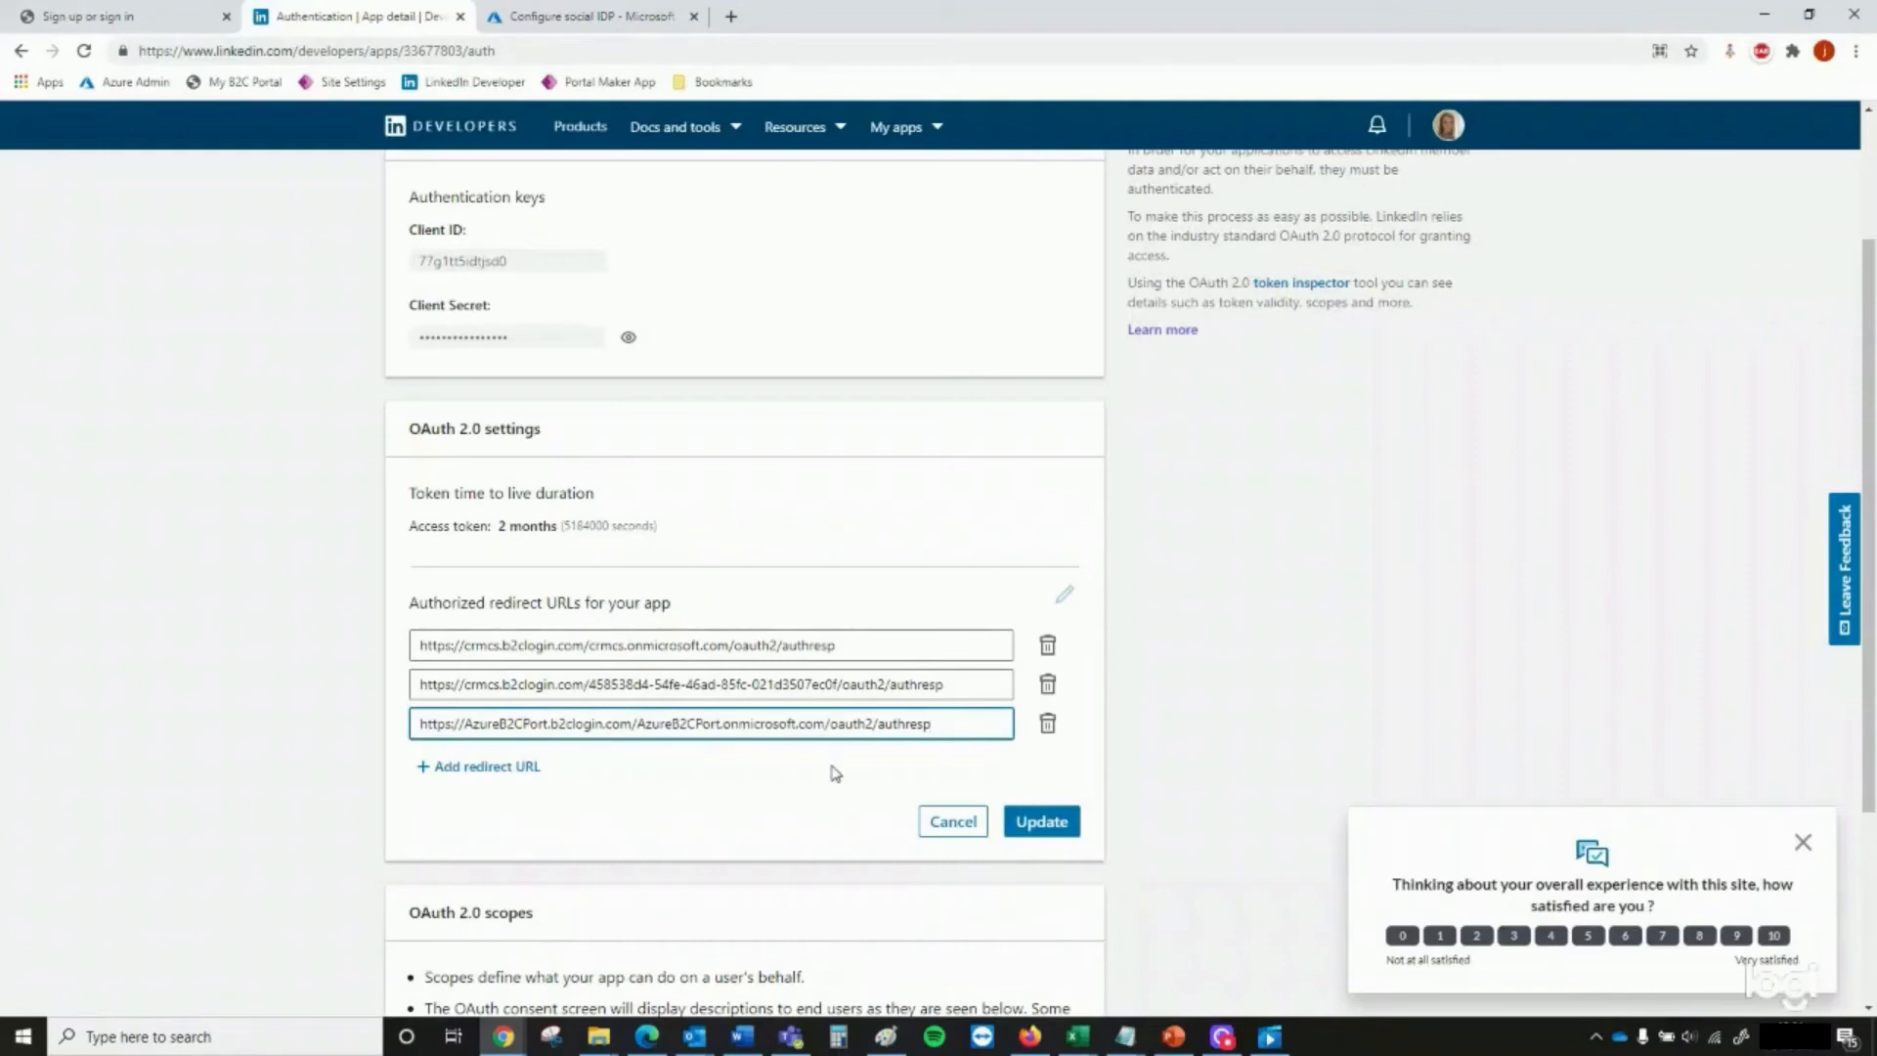
# Add another redirect URL with the same callback address and delete its AzureB2CPort.onmicrosoft.com segment
pyautogui.click(482, 767)
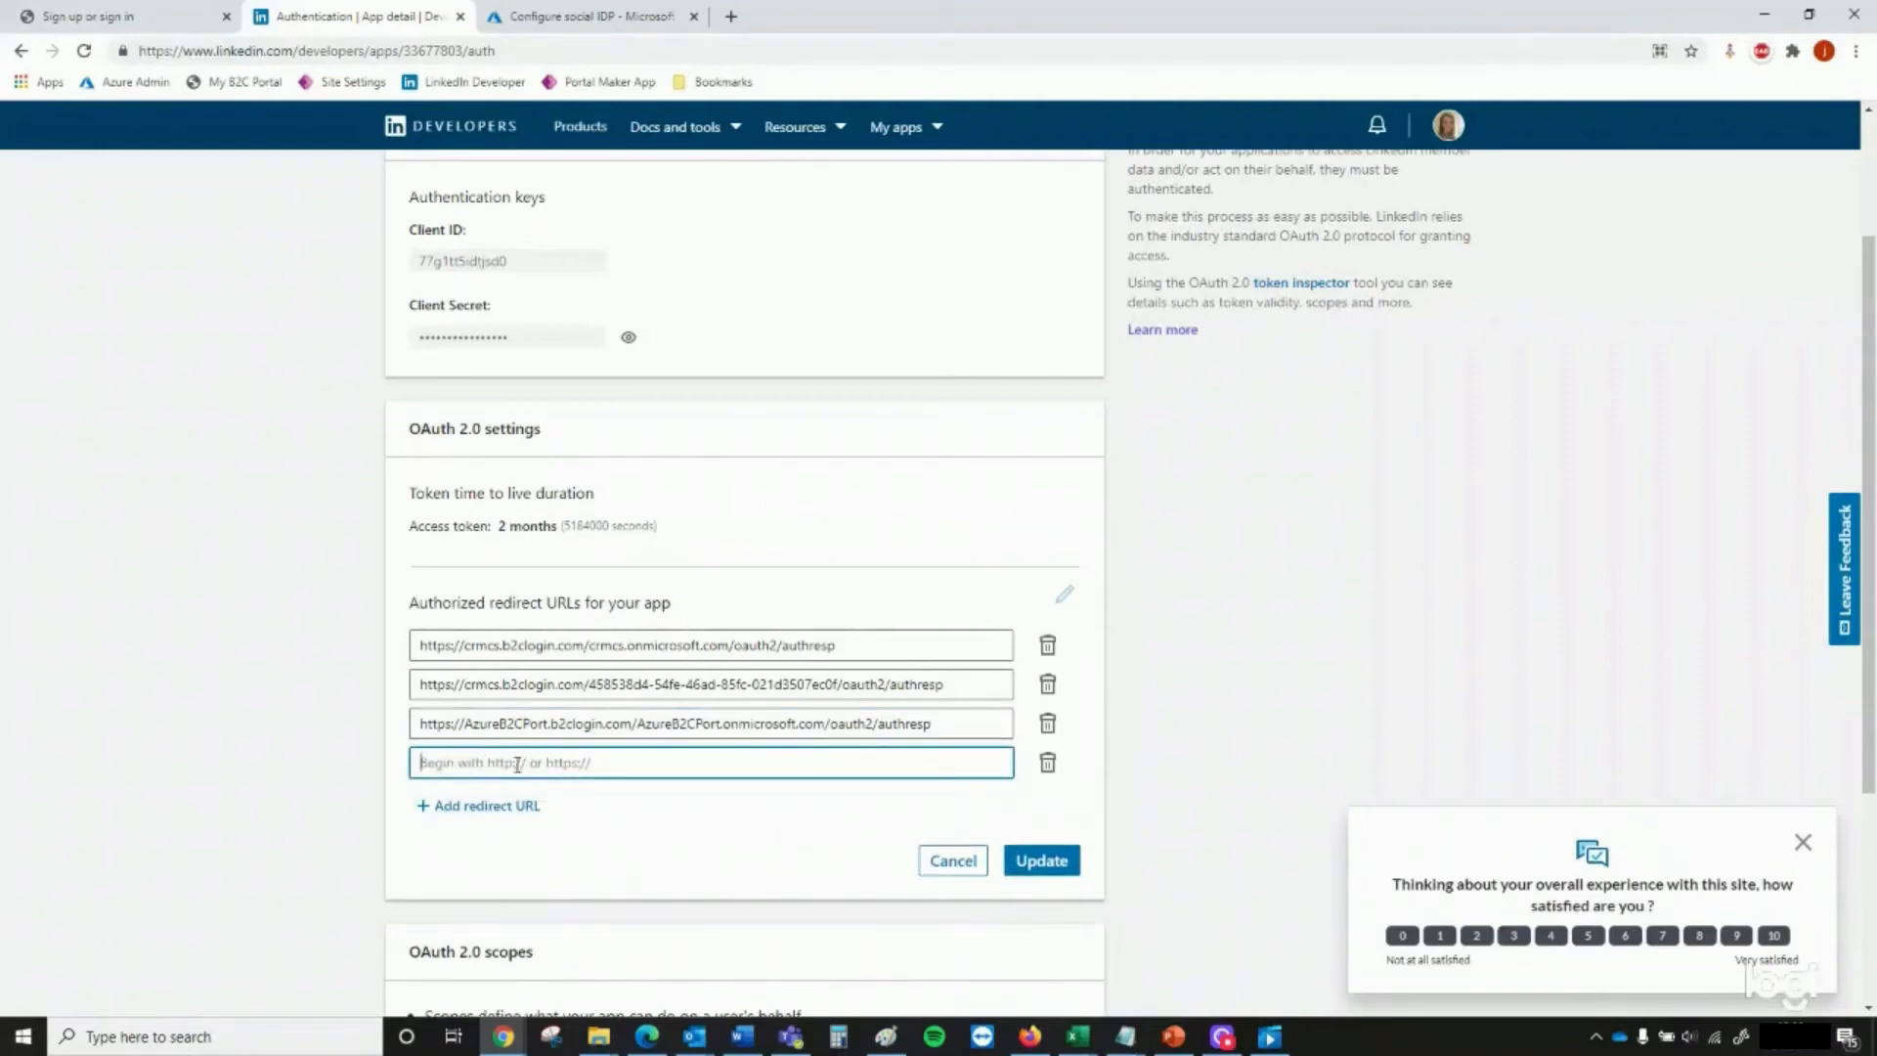
pyautogui.hotkey('ctrl', 'v')
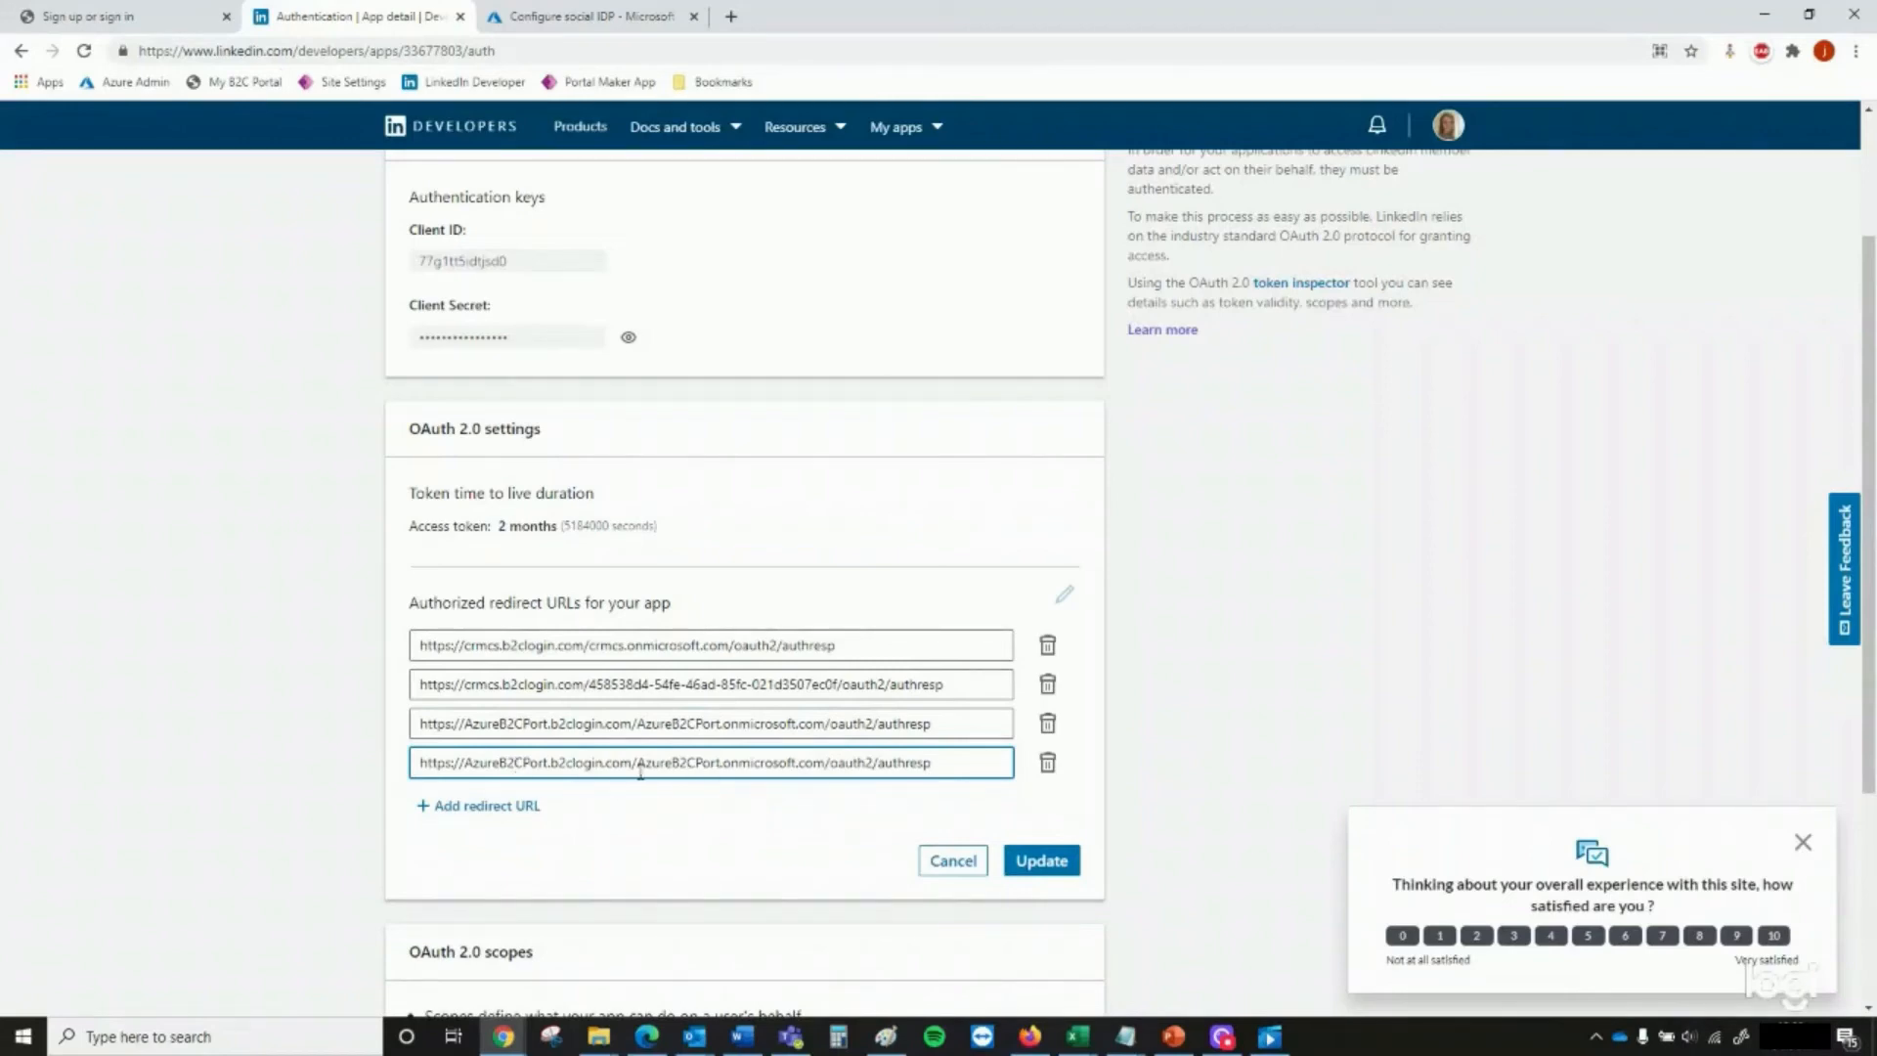
pyautogui.moveTo(637, 769); pyautogui.dragTo(826, 774)
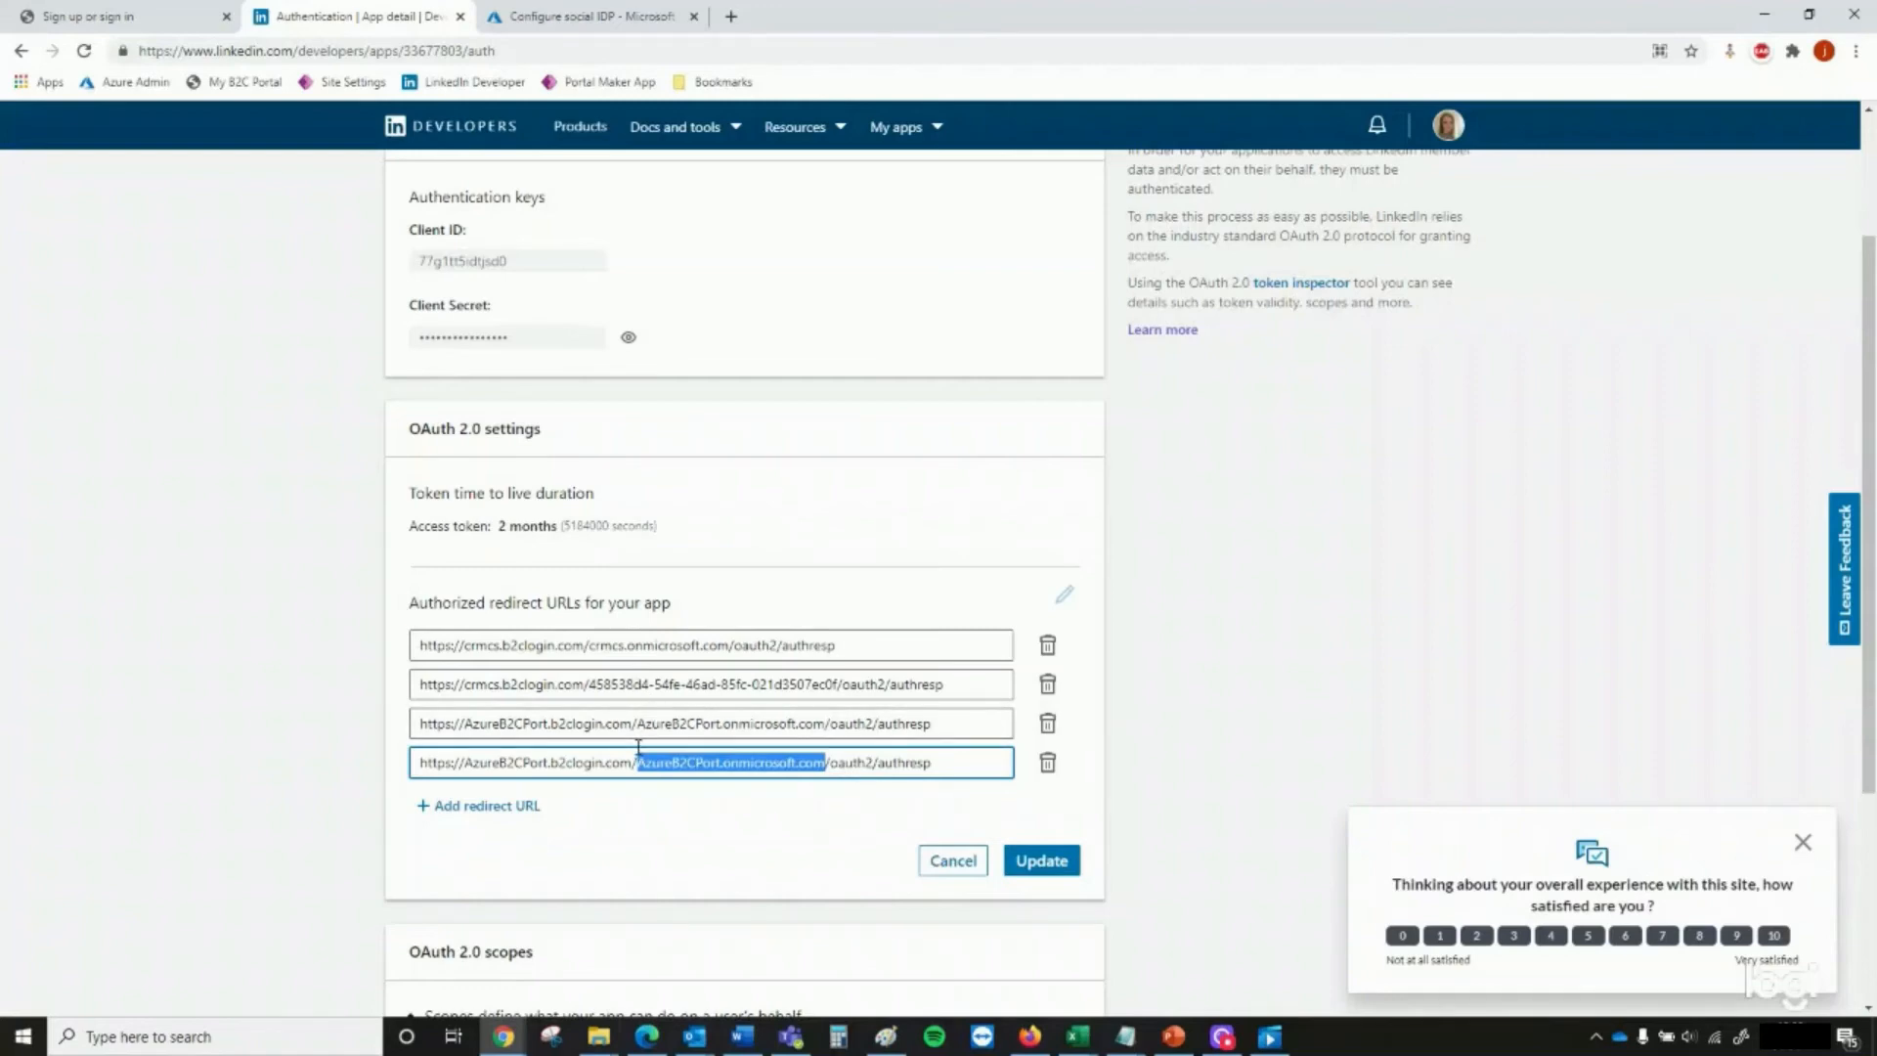
pyautogui.press('BackSpace')
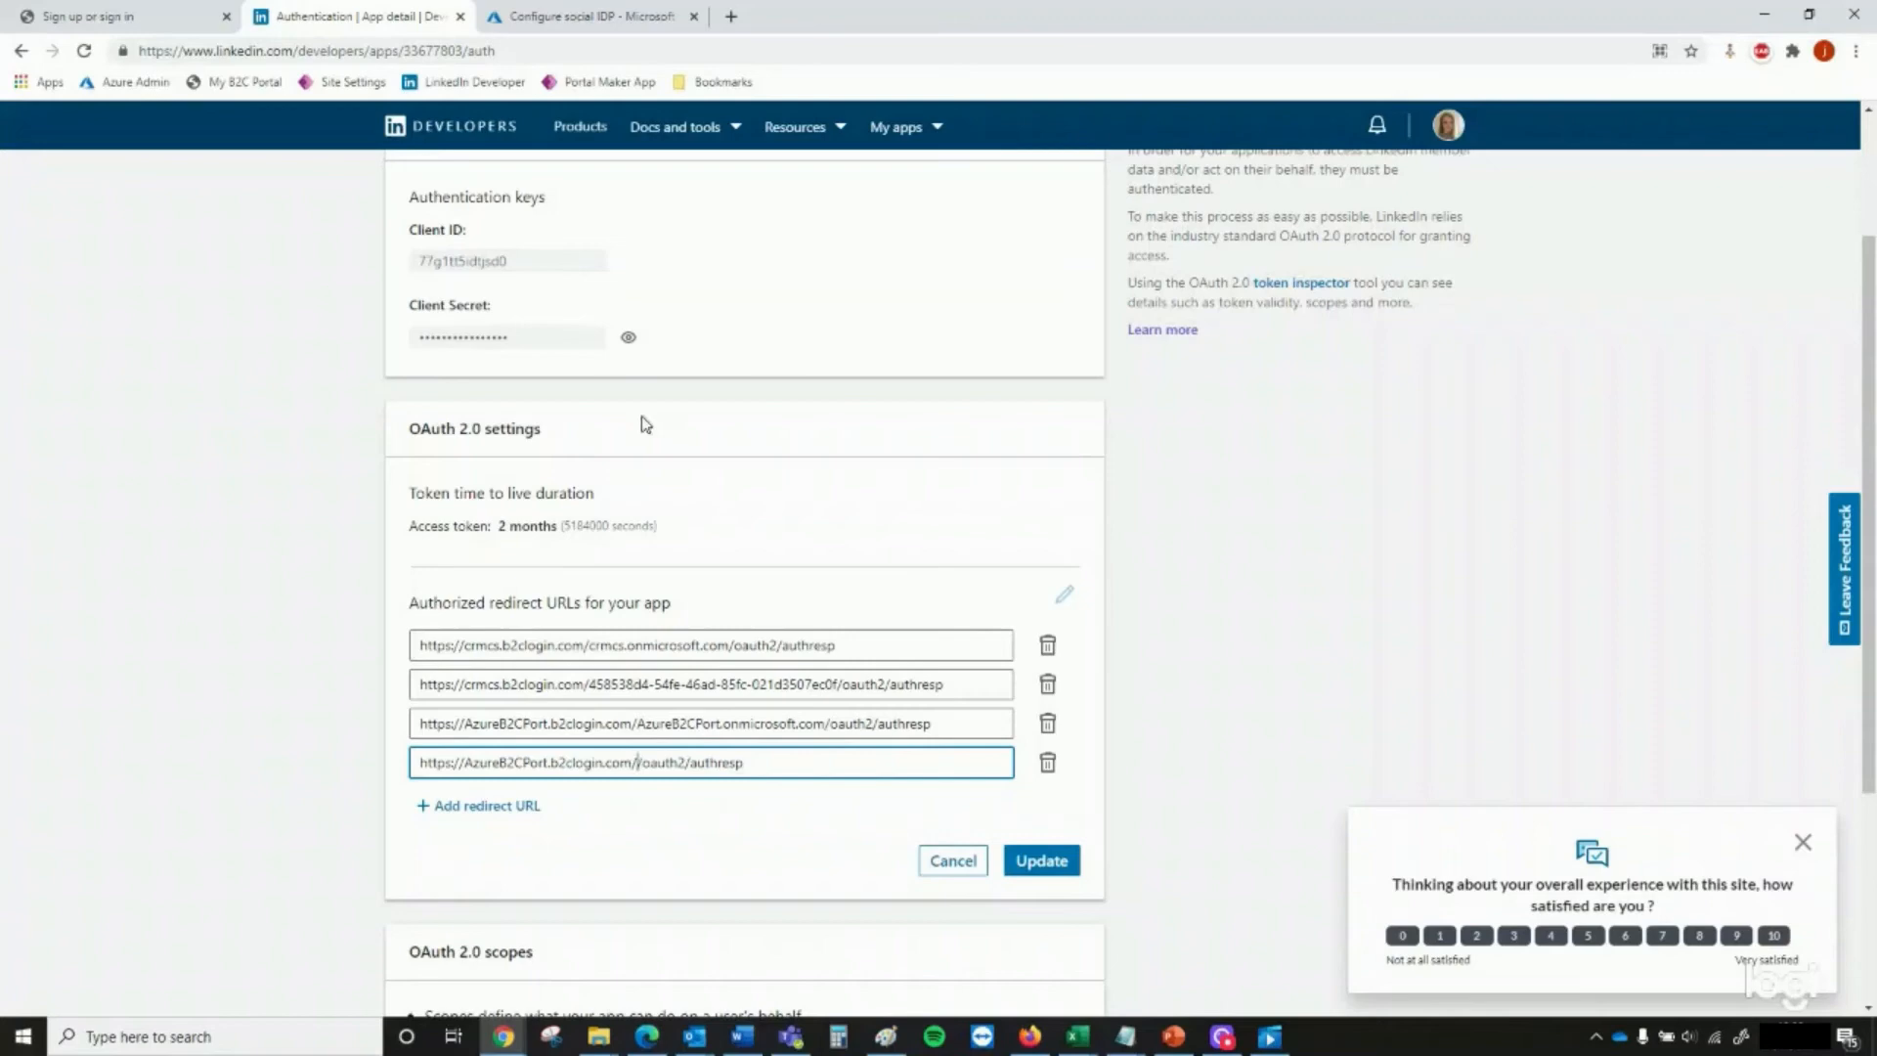
# Insert the application ID 28b2b8c6-8531-4c76-818b-2dfce5741440 between b2clogin.com/ and /oauth2 in the LinkedIn app's last redirect URL
pyautogui.click(580, 21)
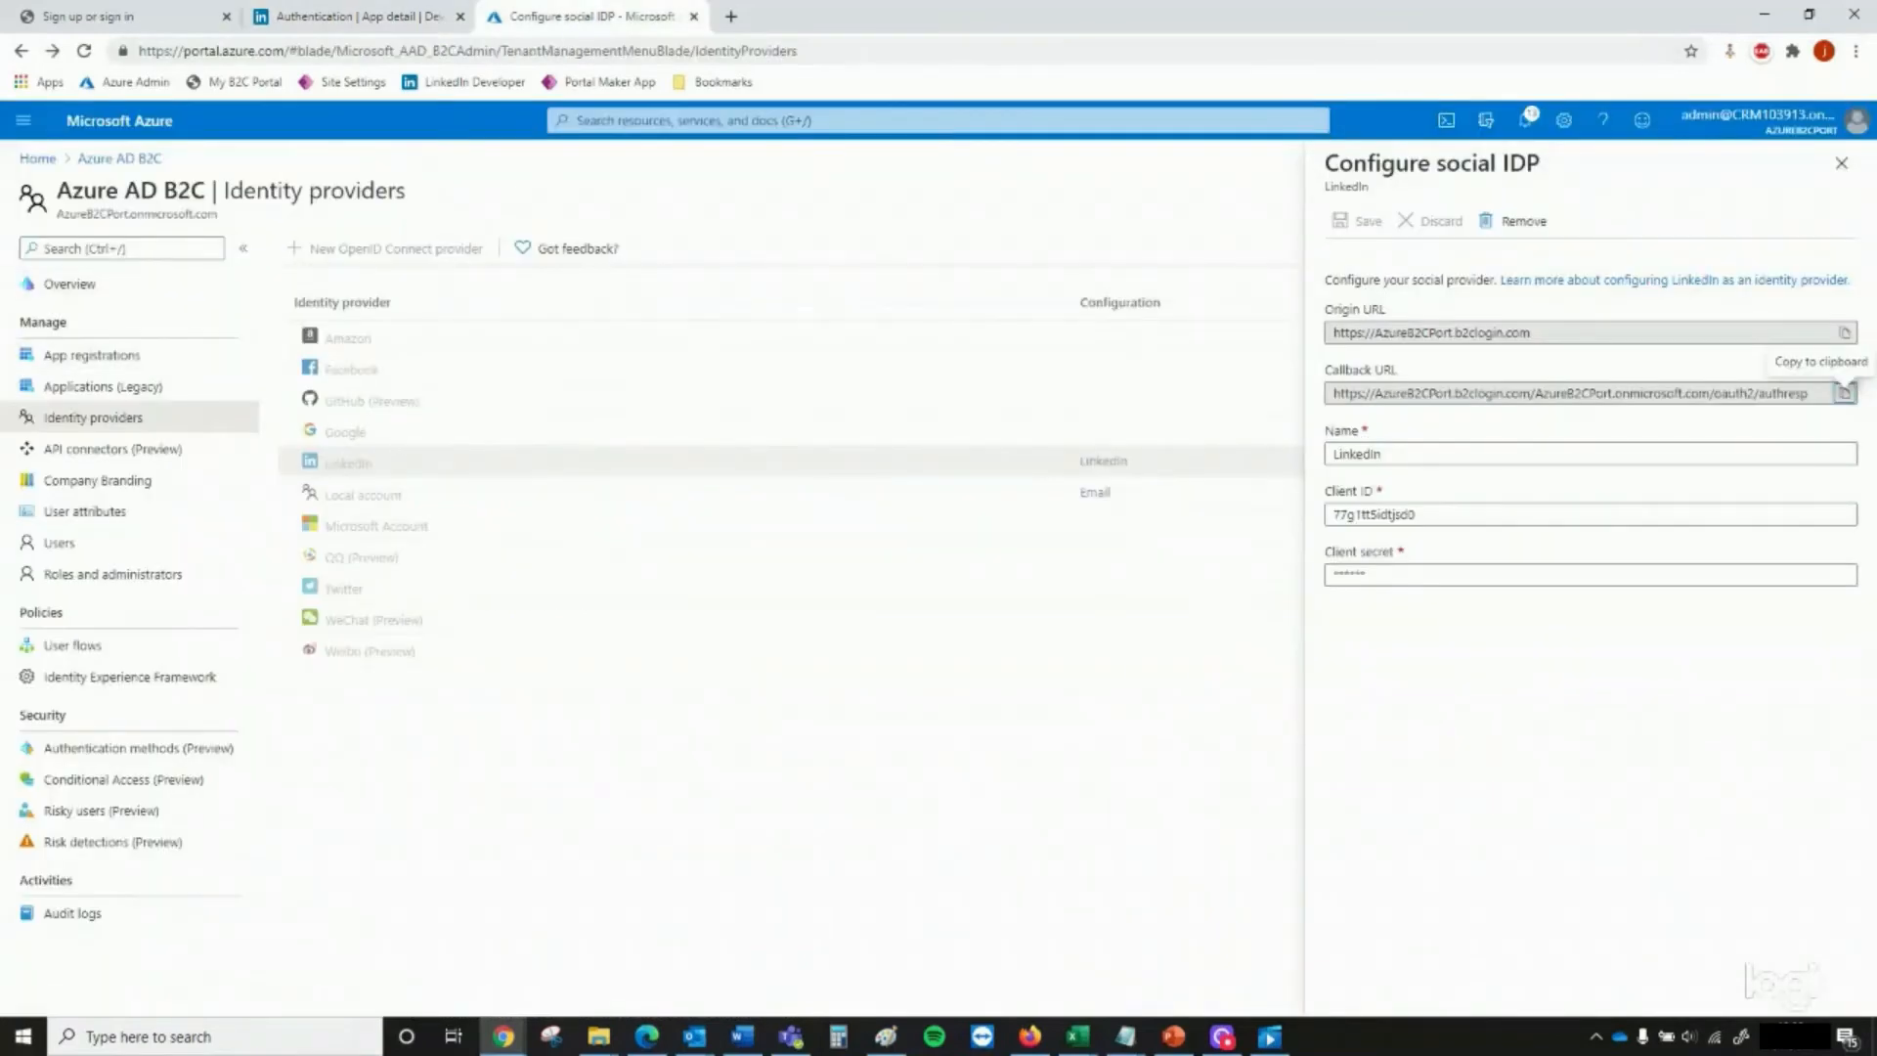
pyautogui.hotkey('alt', 'Tab')
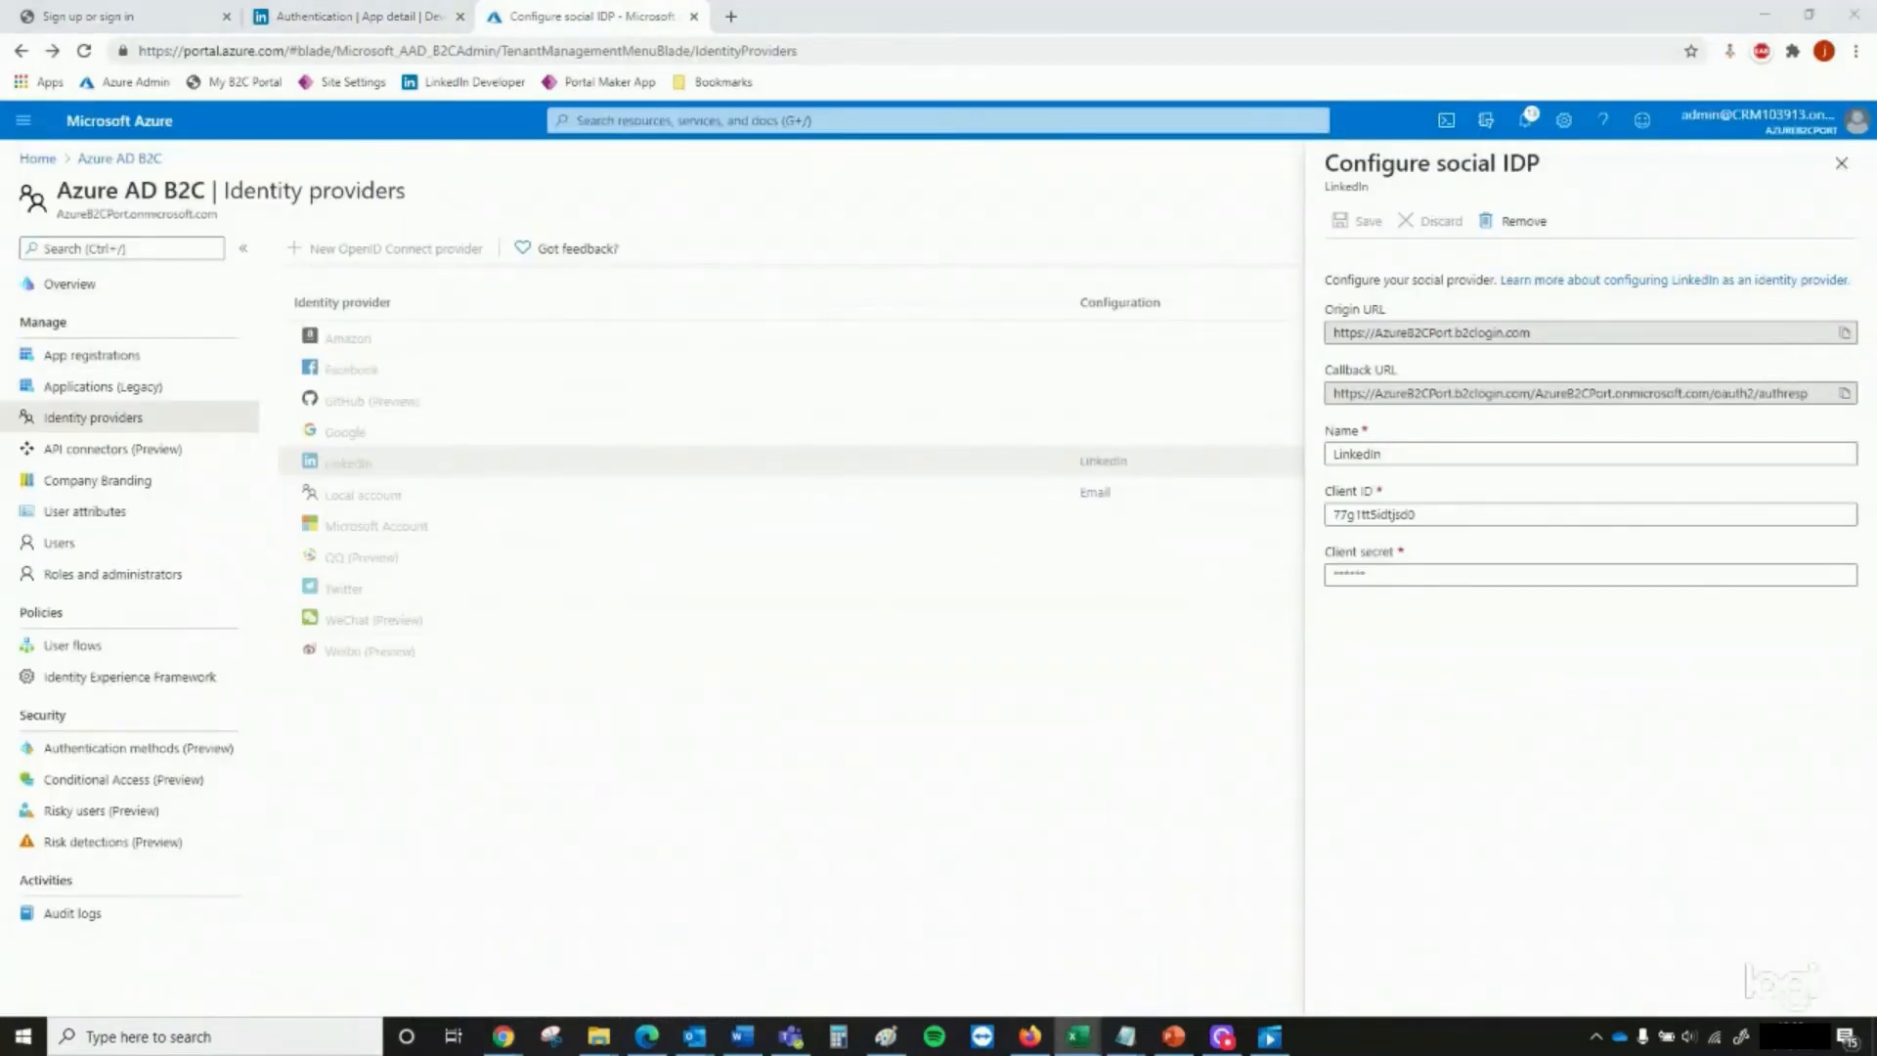
pyautogui.click(377, 16)
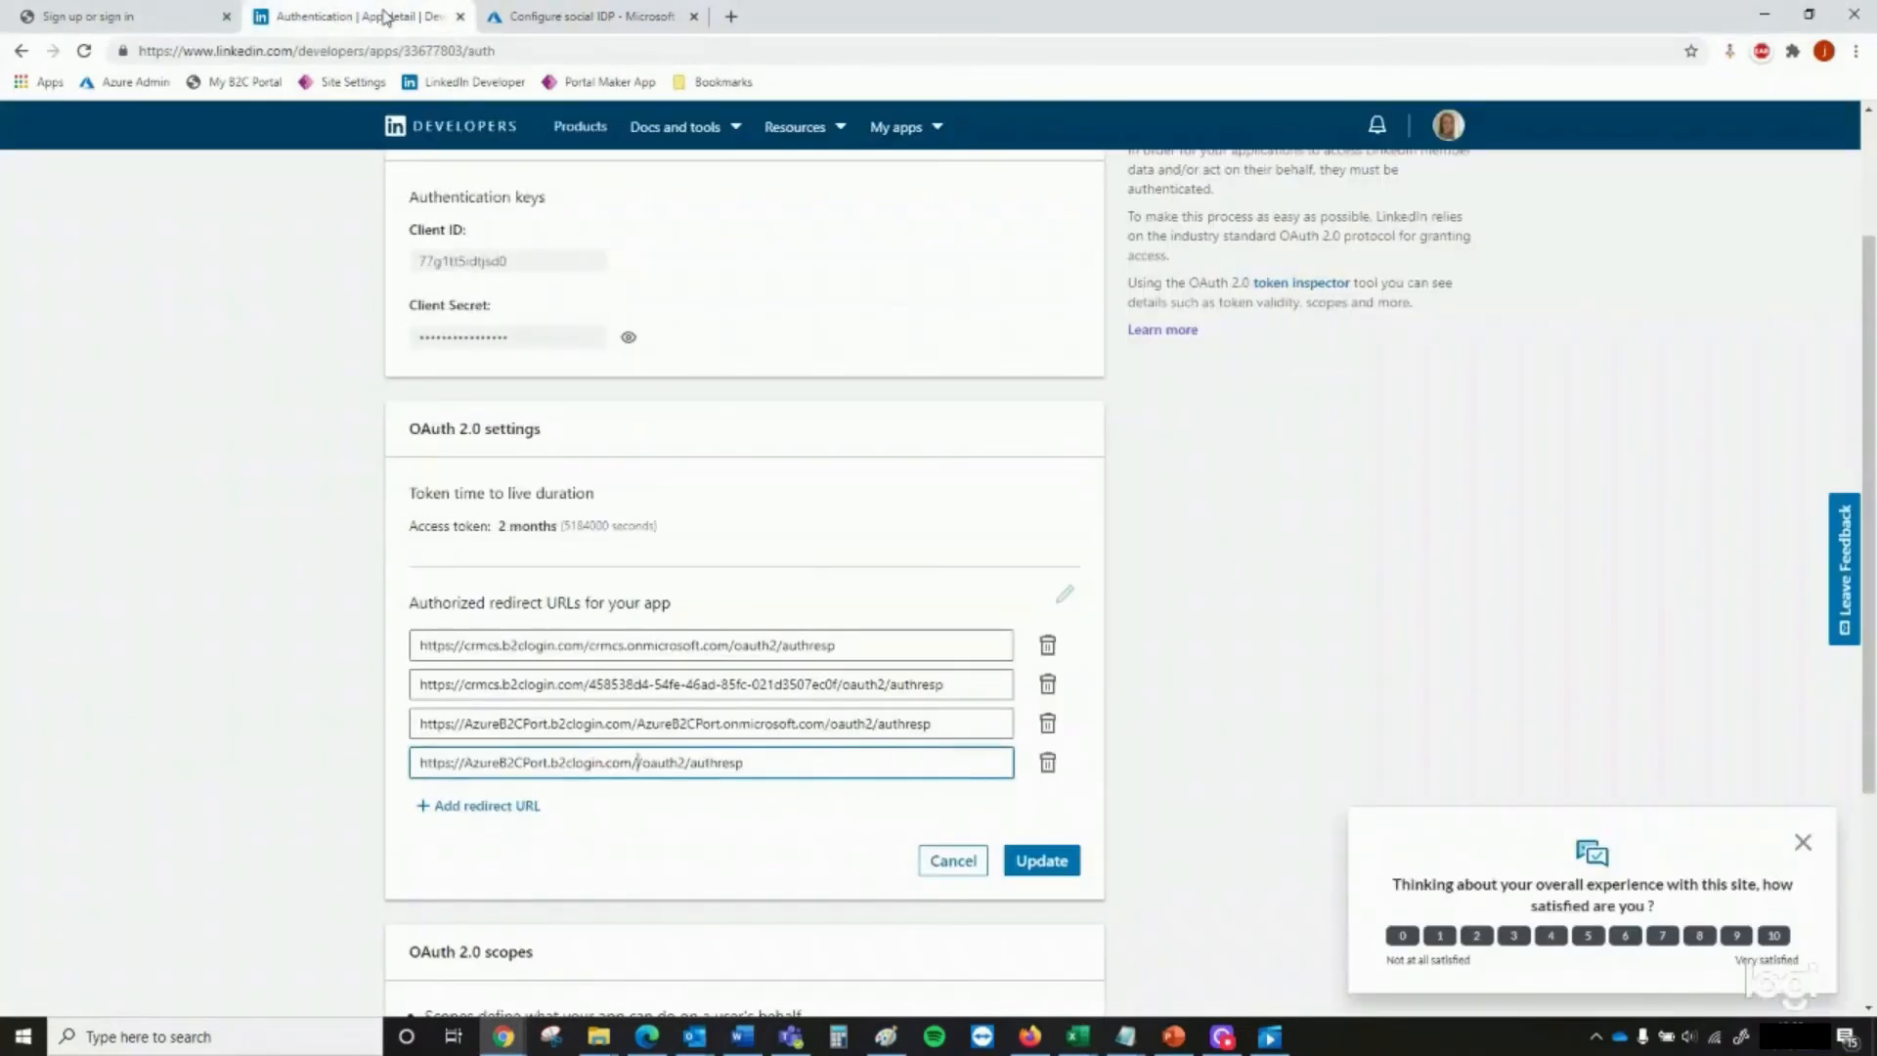
pyautogui.hotkey('ctrl', 'v')
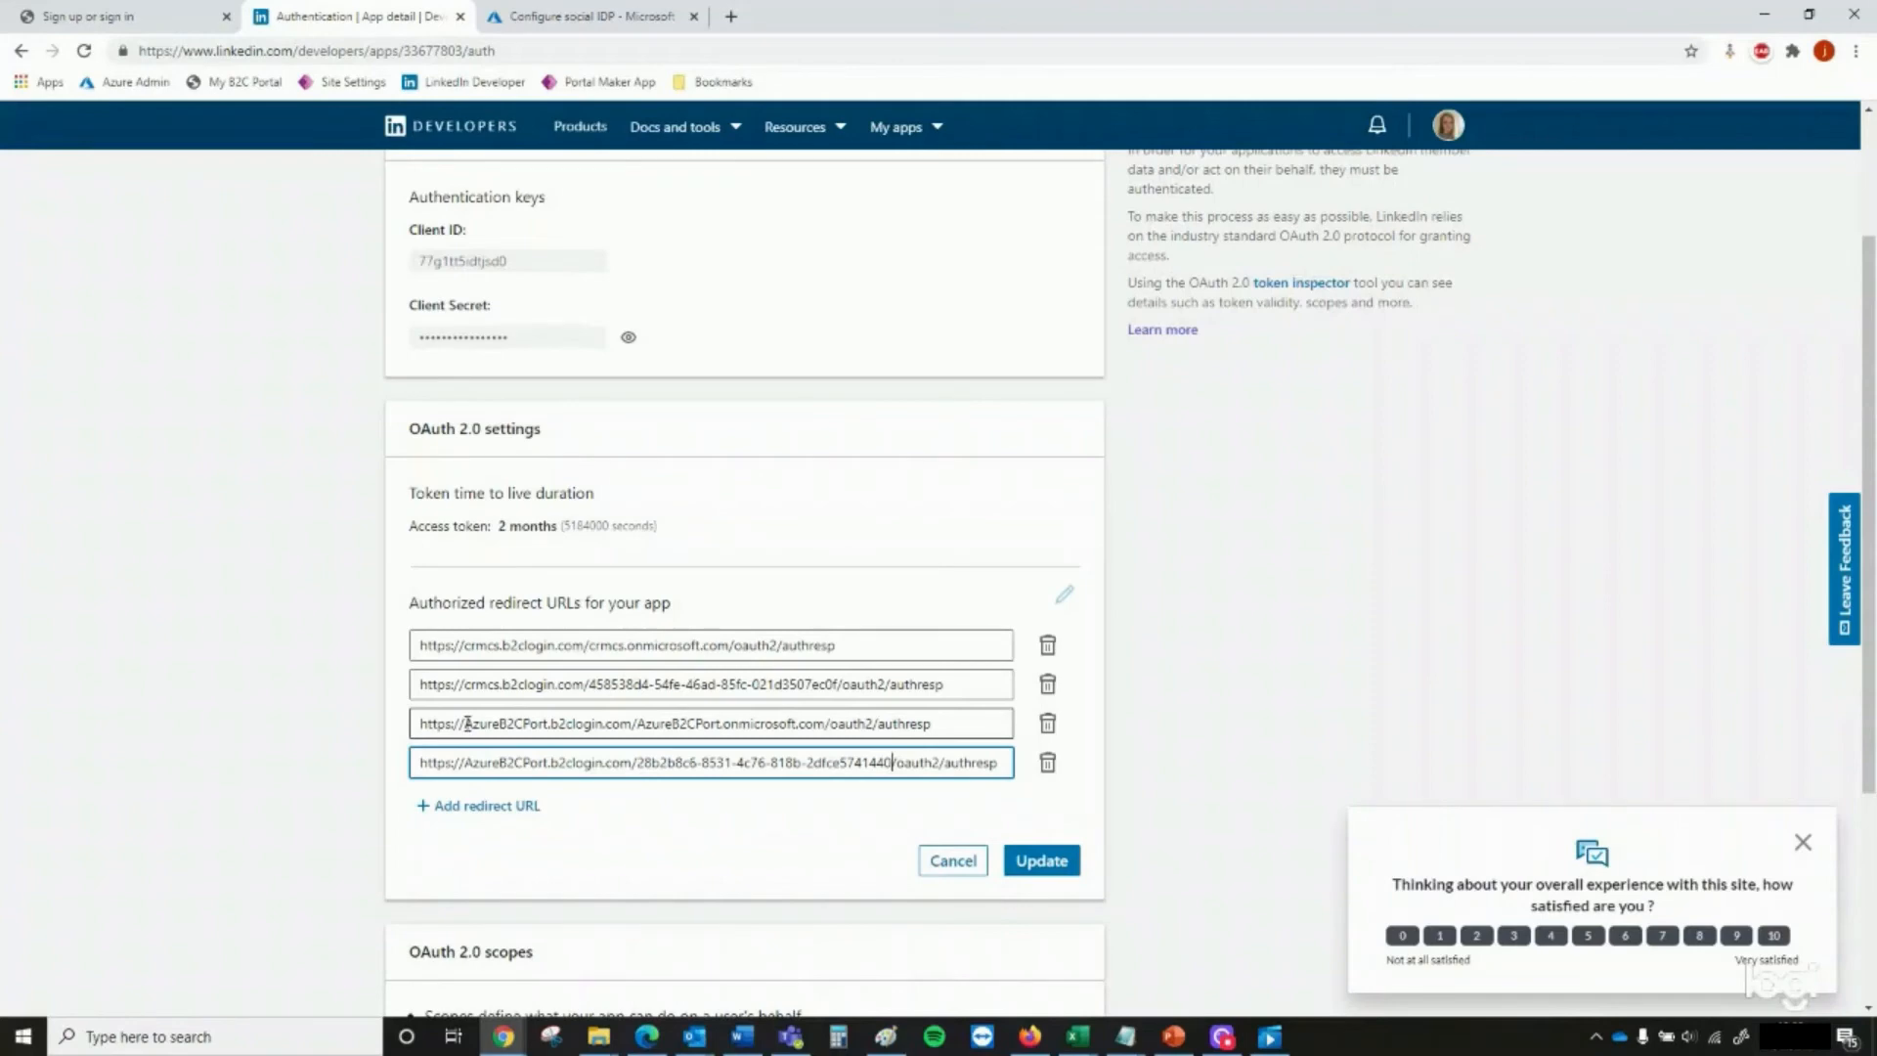
# Change both occurrences of AzureB2CPort to lowercase azureb2cport in the third authorized redirect URL
pyautogui.moveTo(467, 723); pyautogui.dragTo(550, 723)
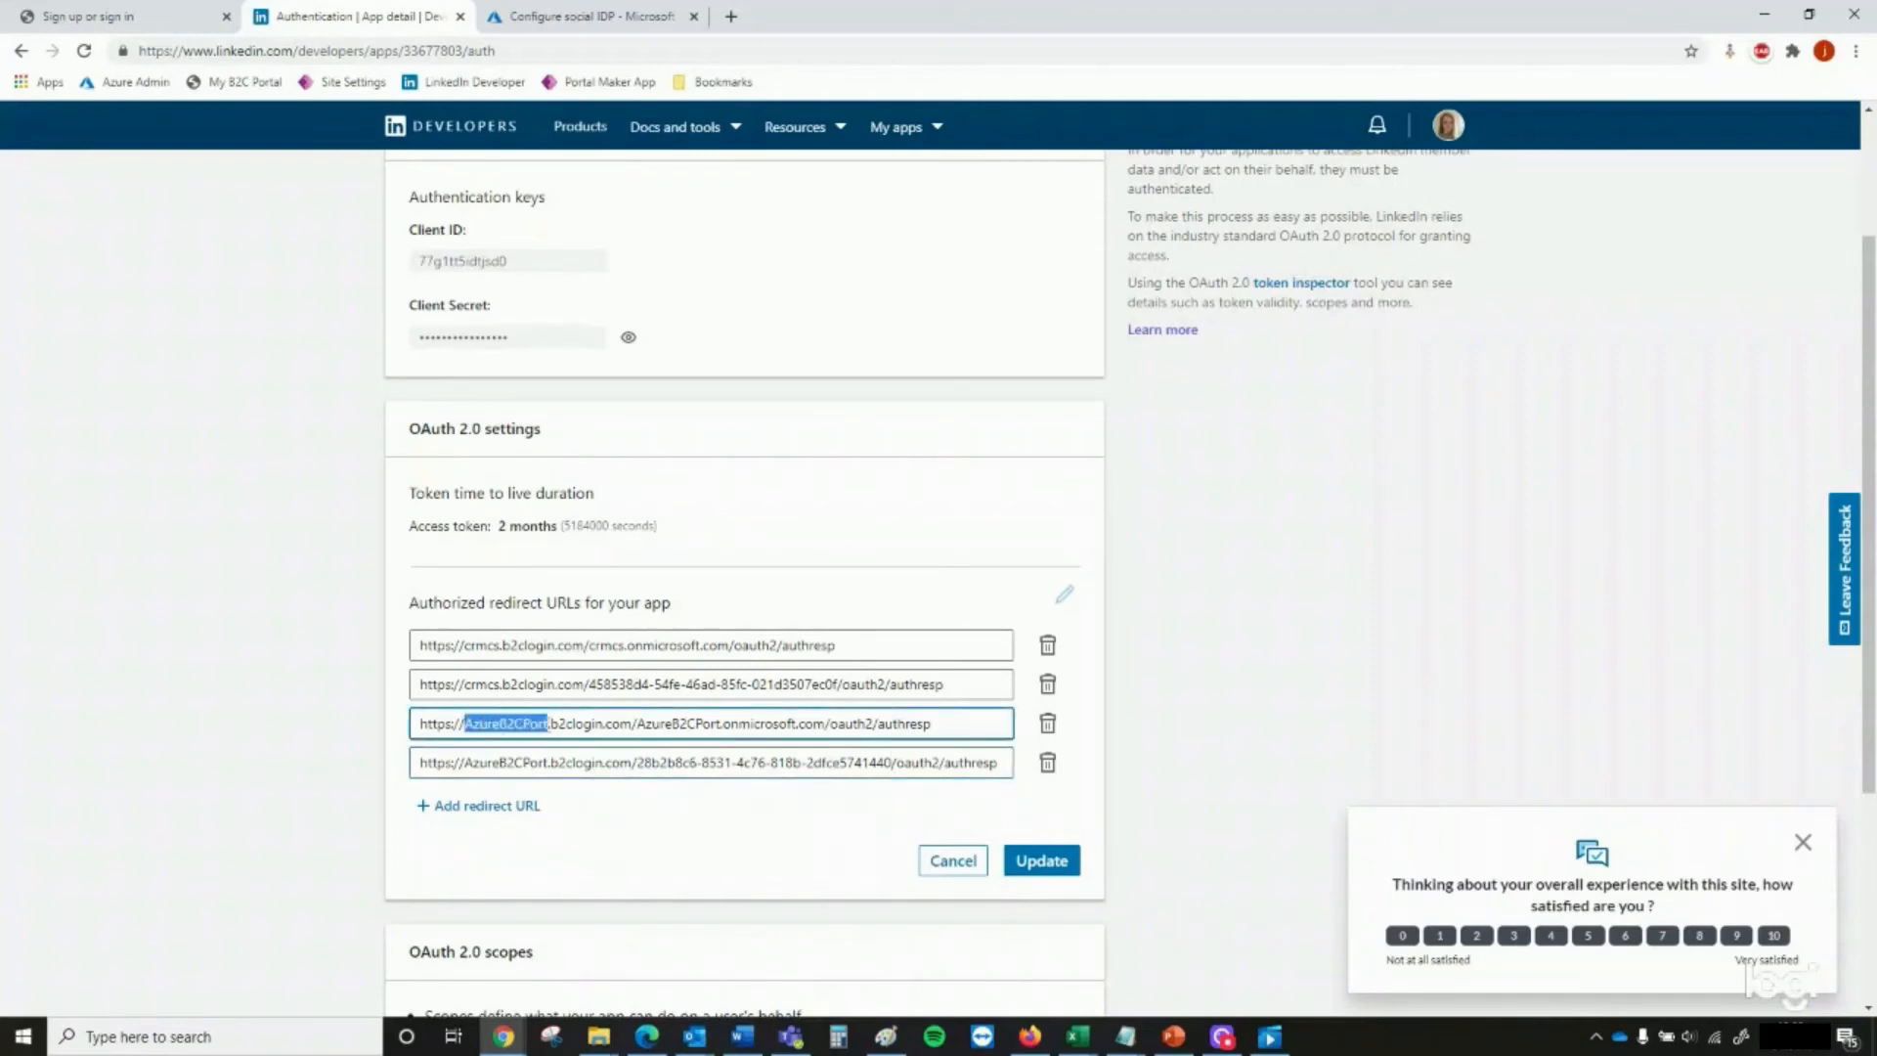
pyautogui.write('azure')
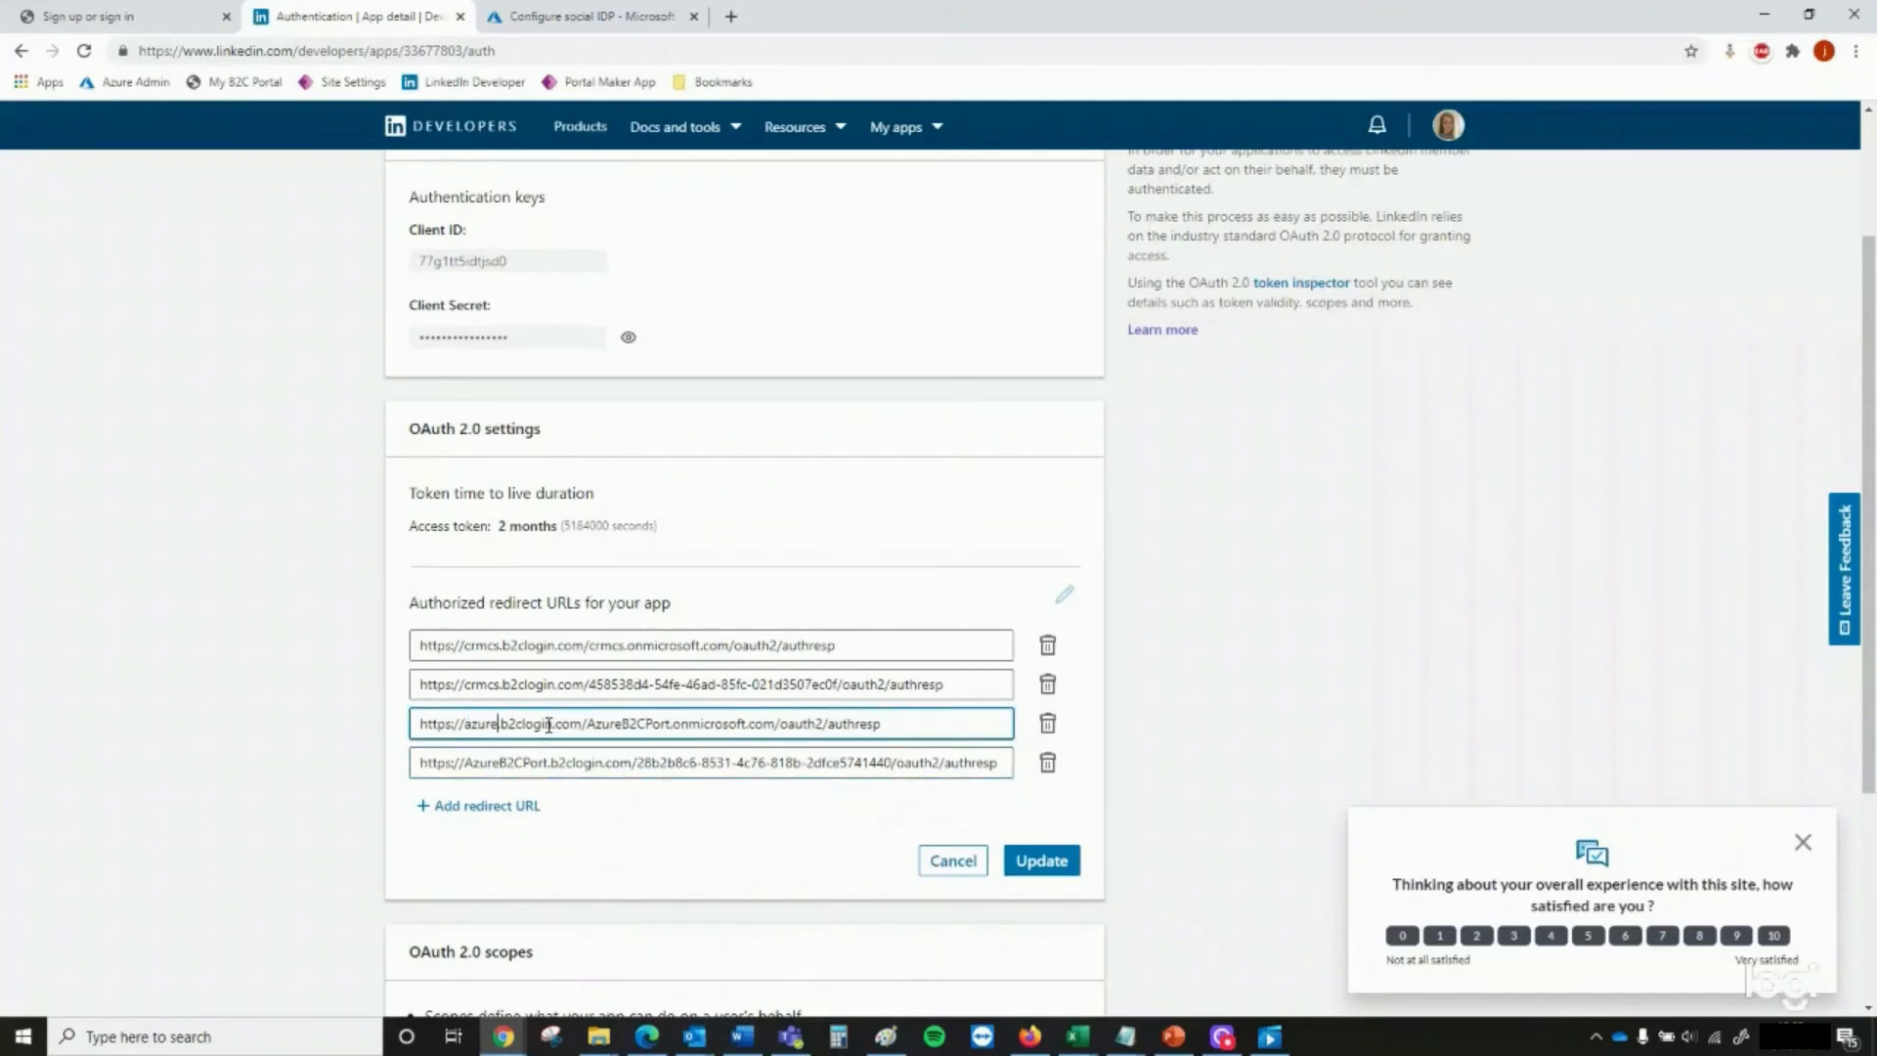
pyautogui.write('b2cport')
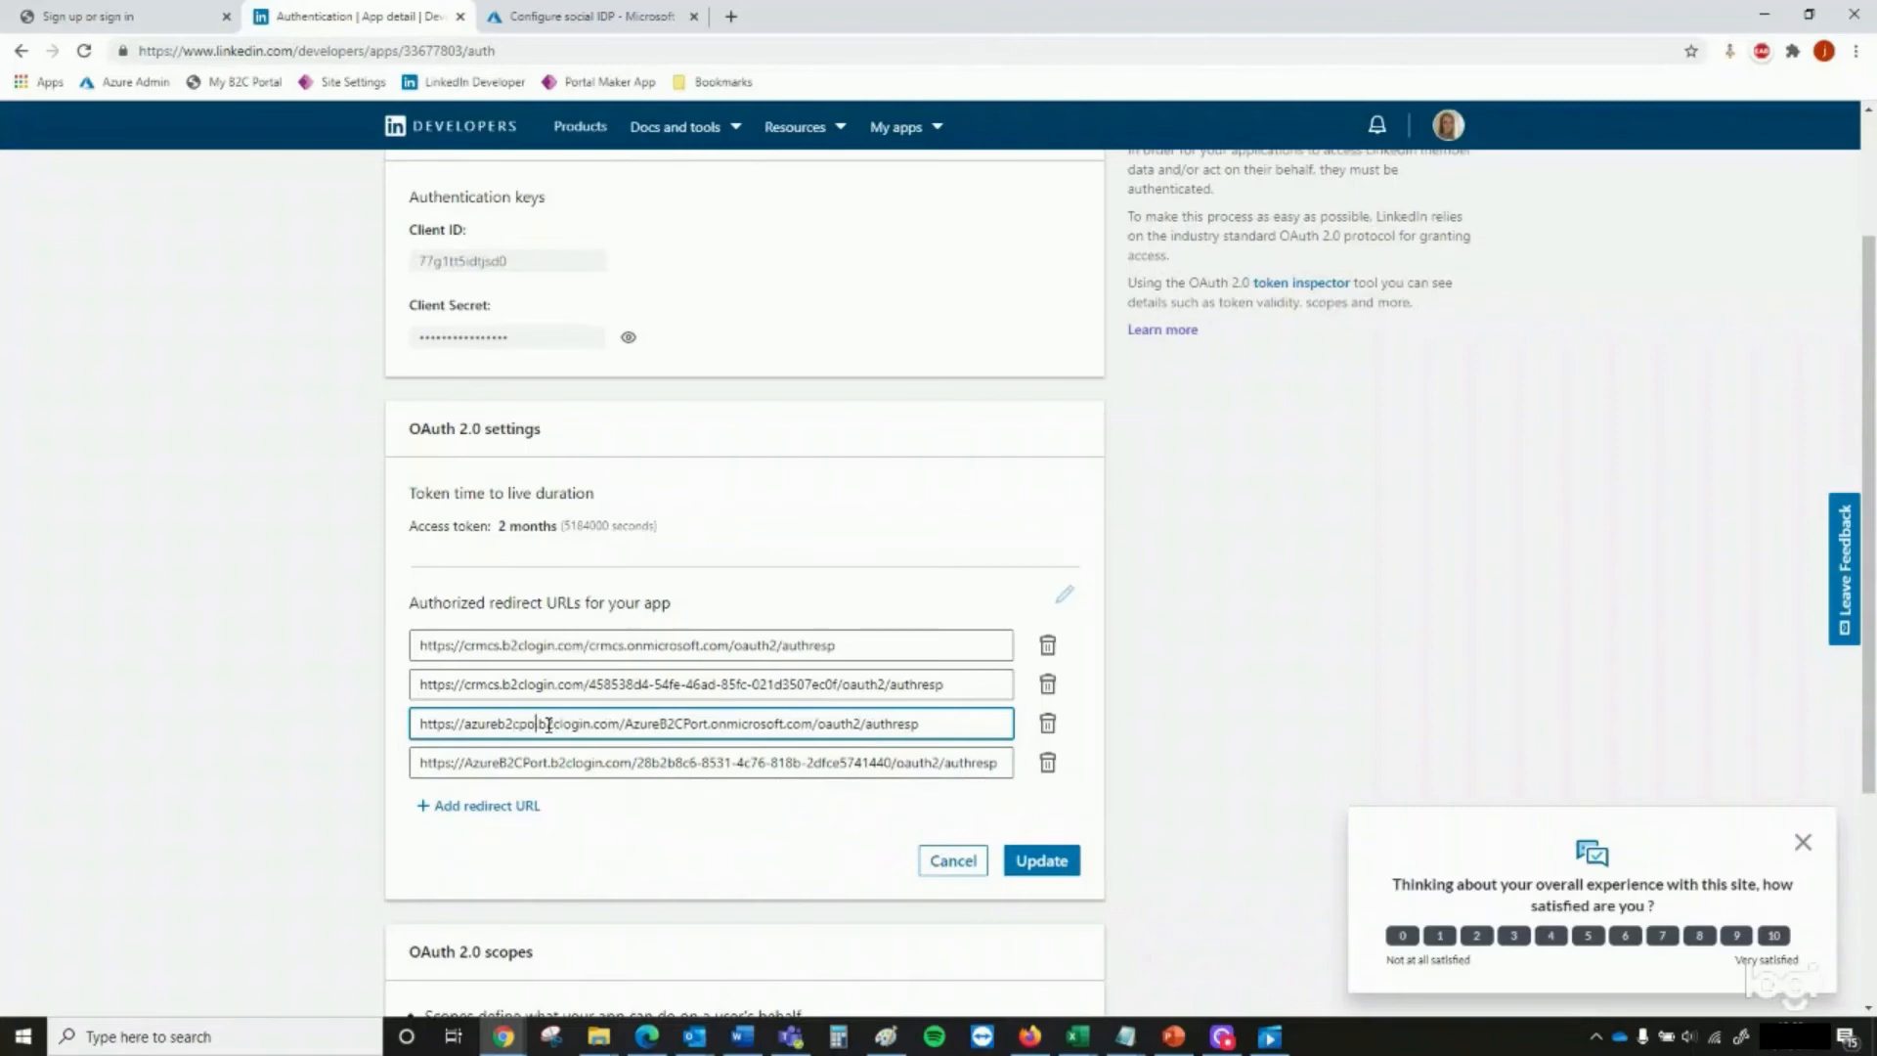
pyautogui.write('t')
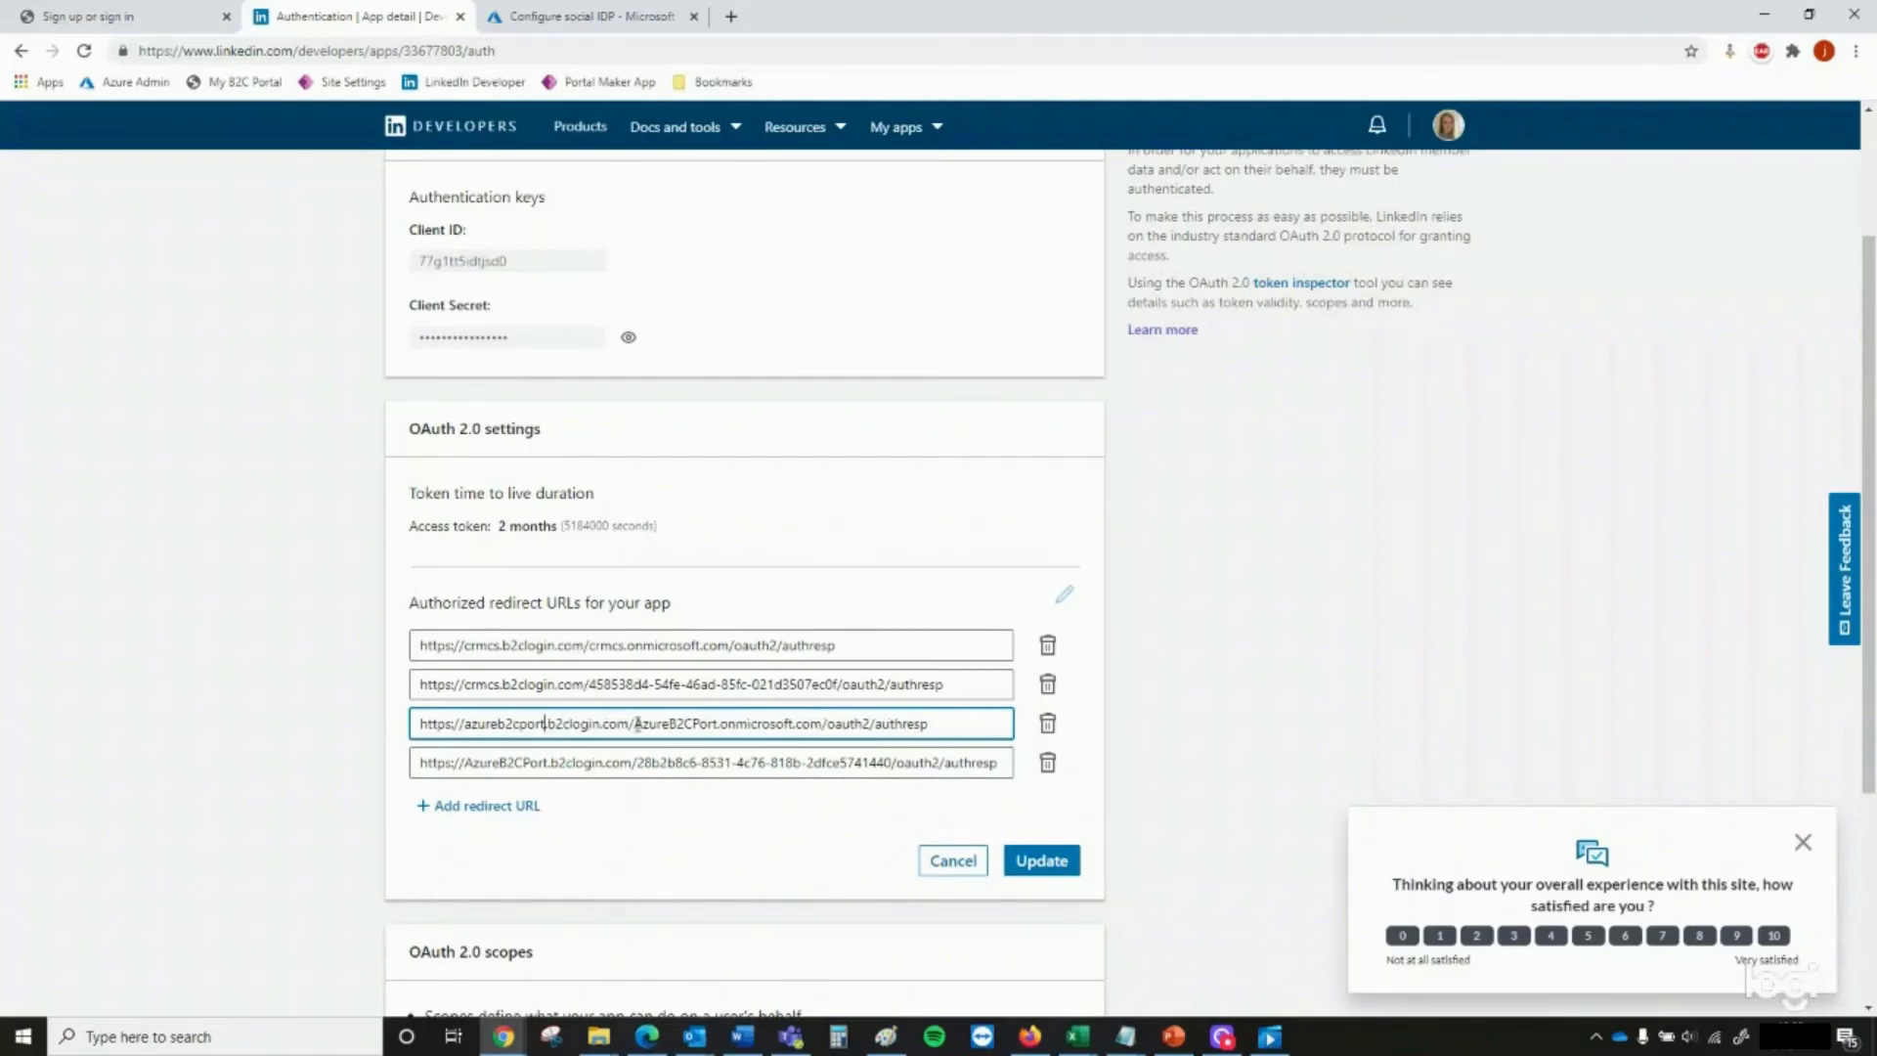
pyautogui.moveTo(637, 724); pyautogui.dragTo(700, 724)
pyautogui.write('azure')
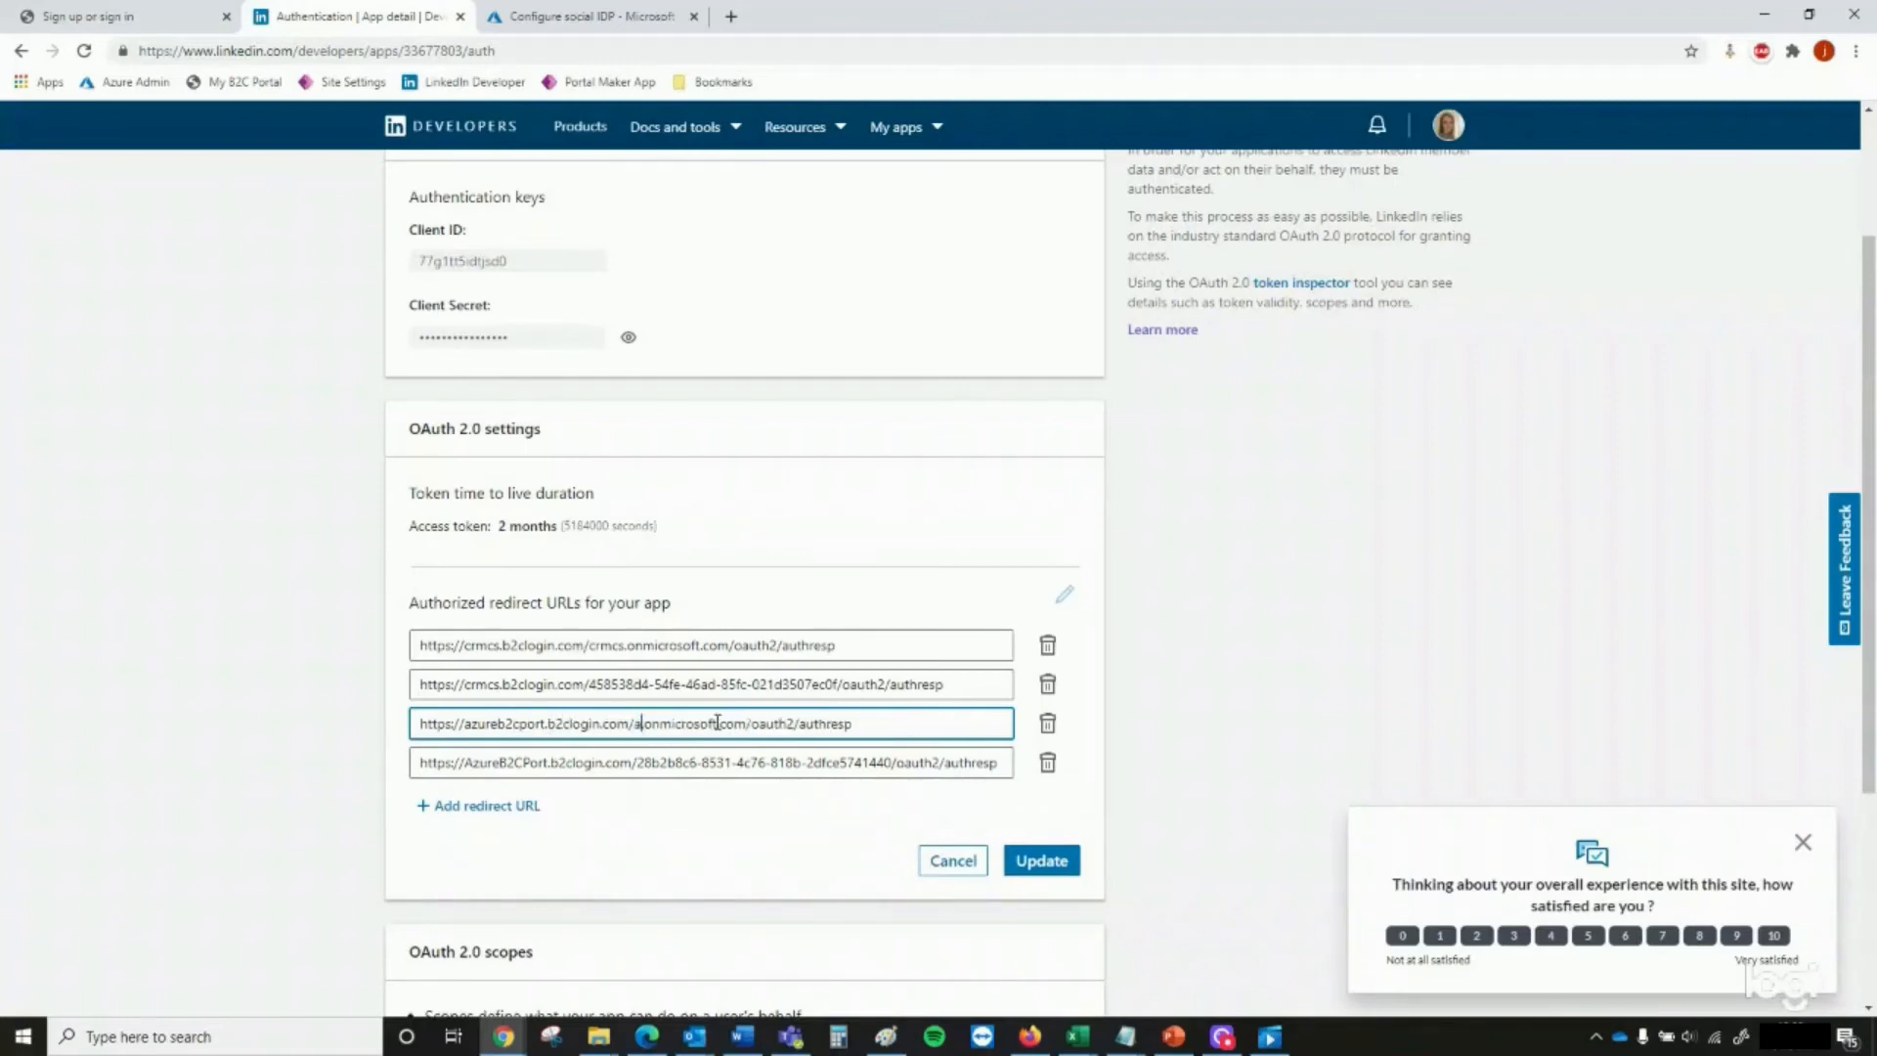
pyautogui.write('b2cport.')
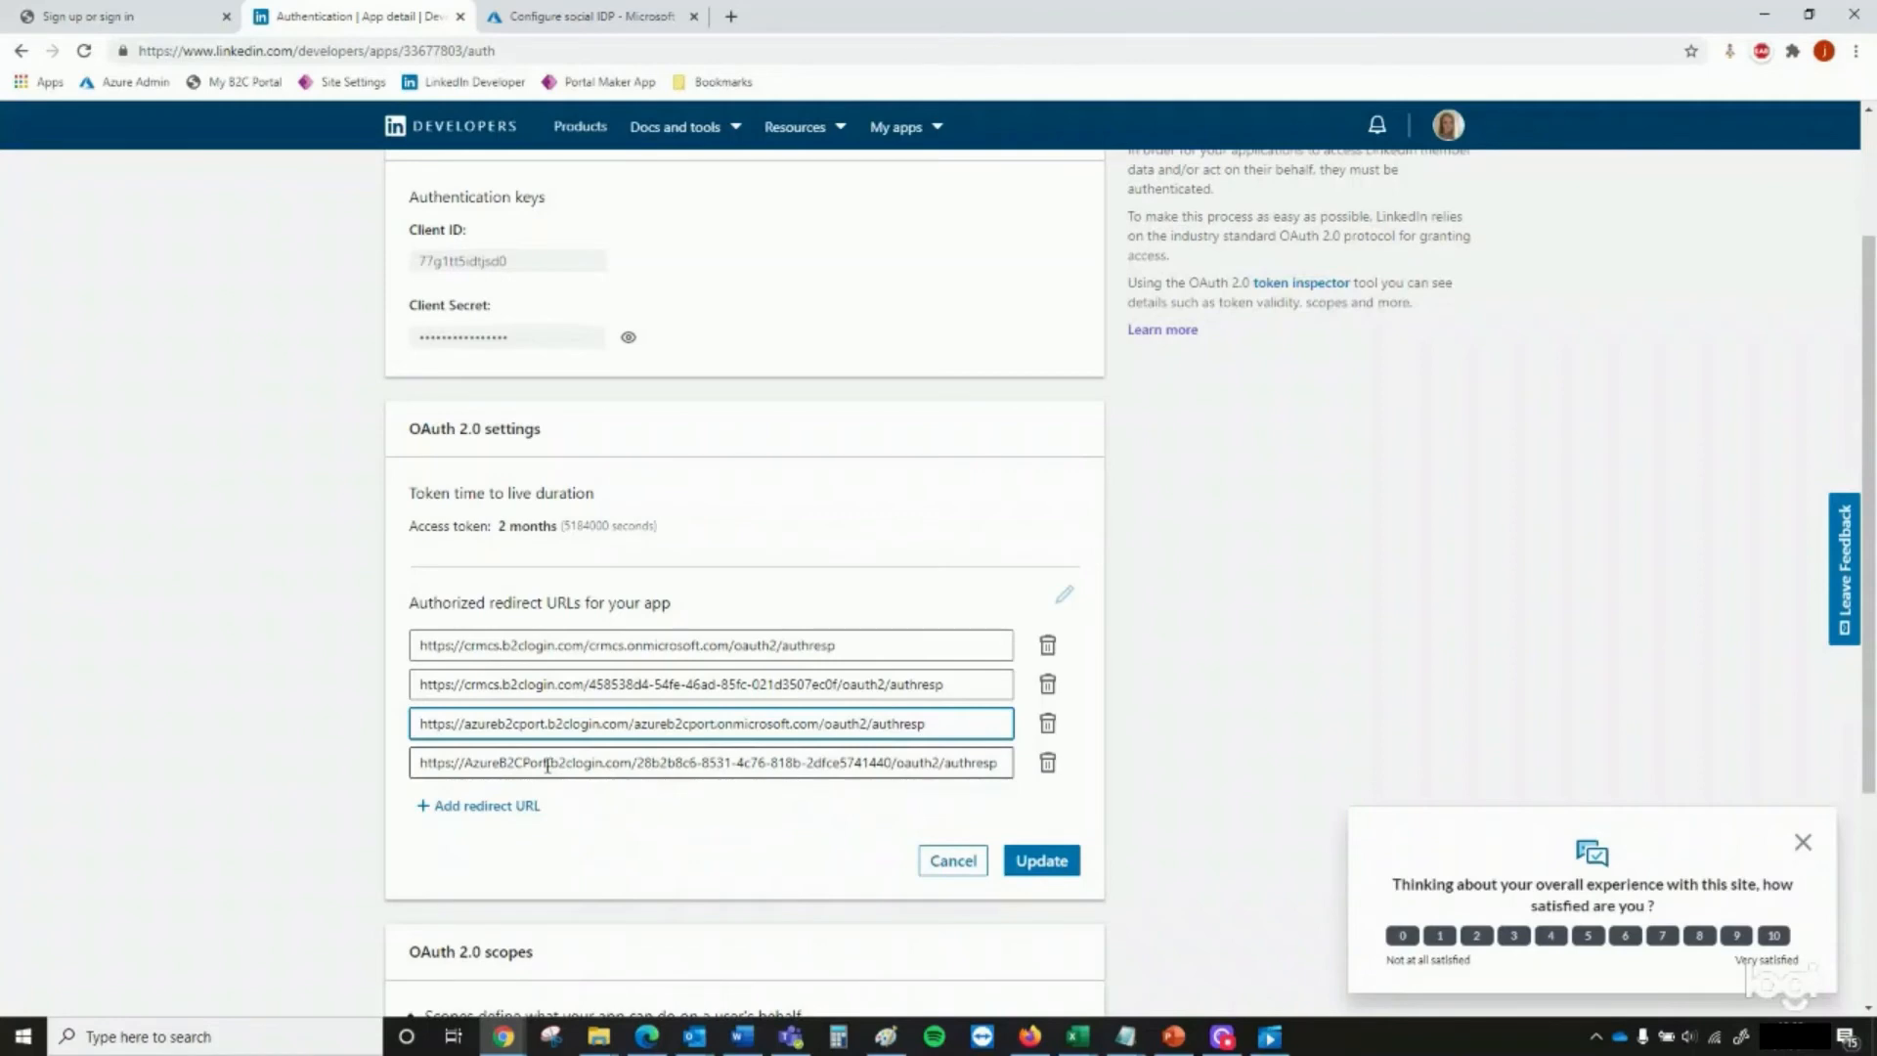
# Change the host name in the fourth redirect URL to lowercase azureb2cport and save the updated redirect URLs
pyautogui.doubleClick(547, 765)
pyautogui.write('azureb2c')
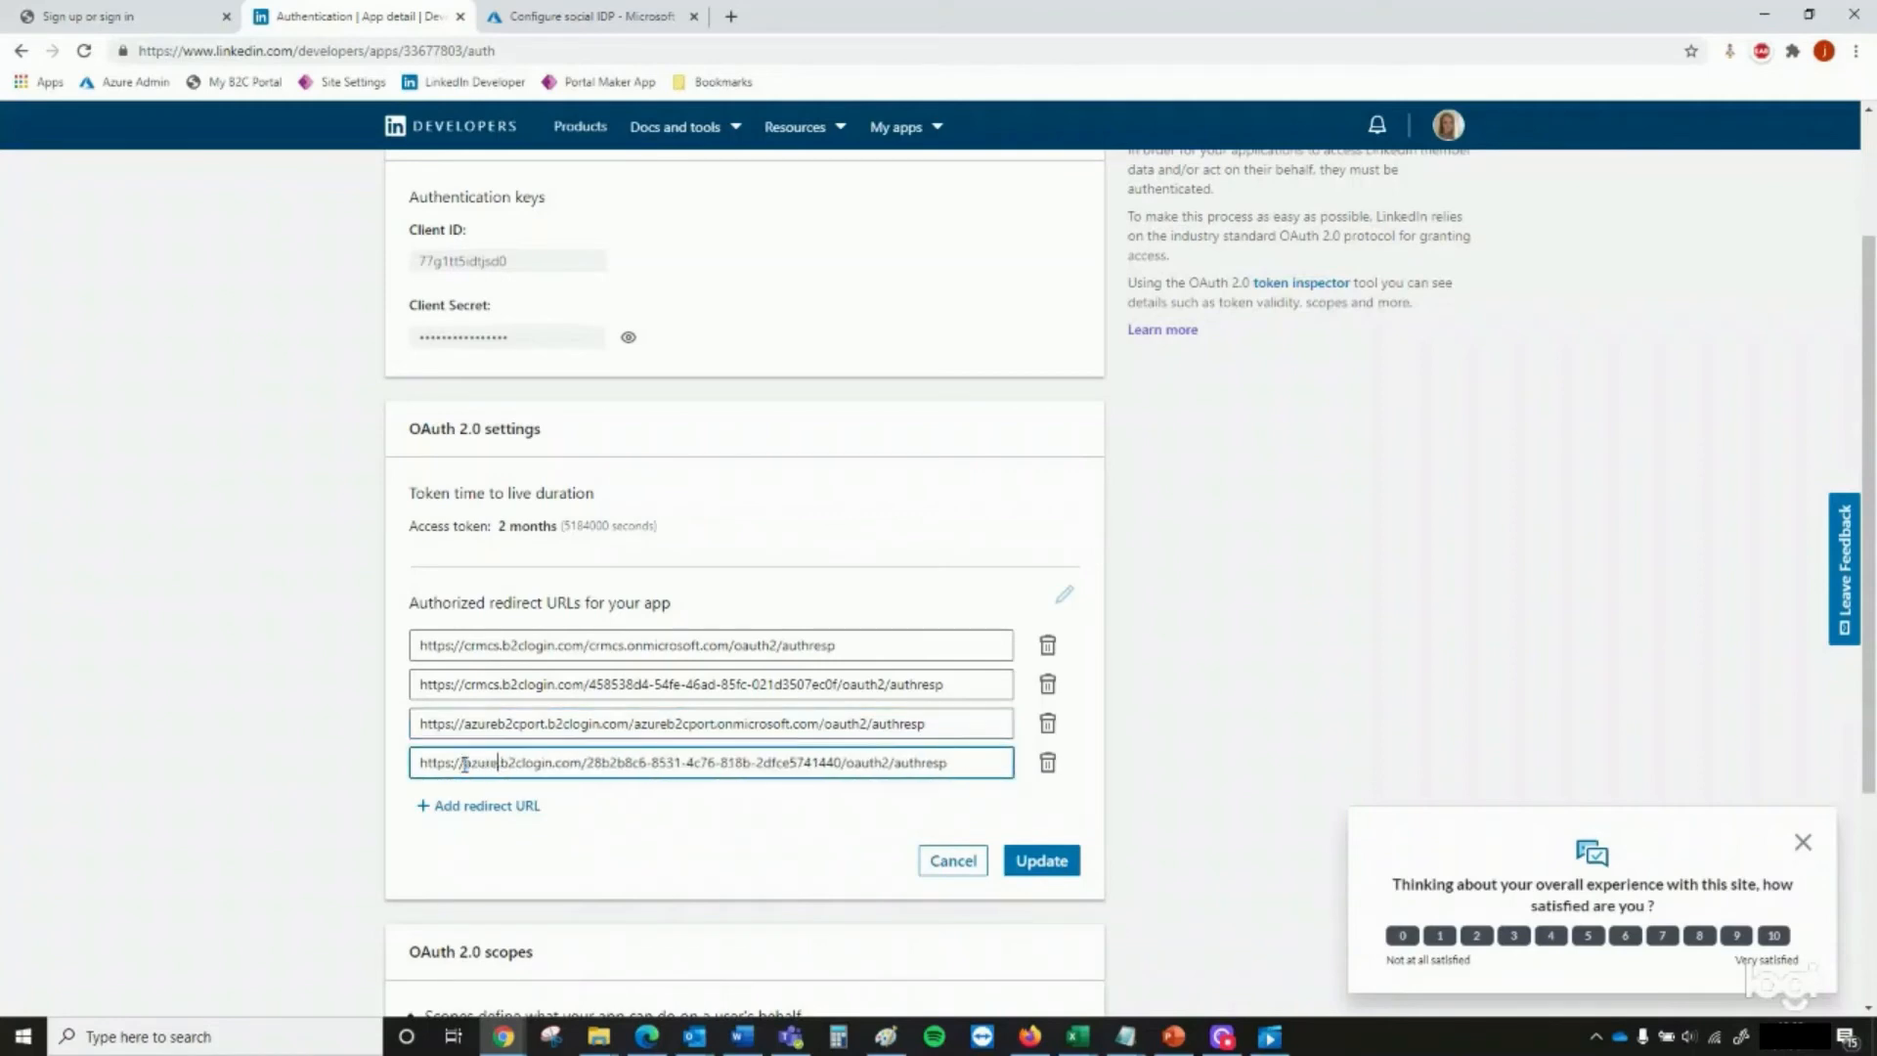
pyautogui.write('port.')
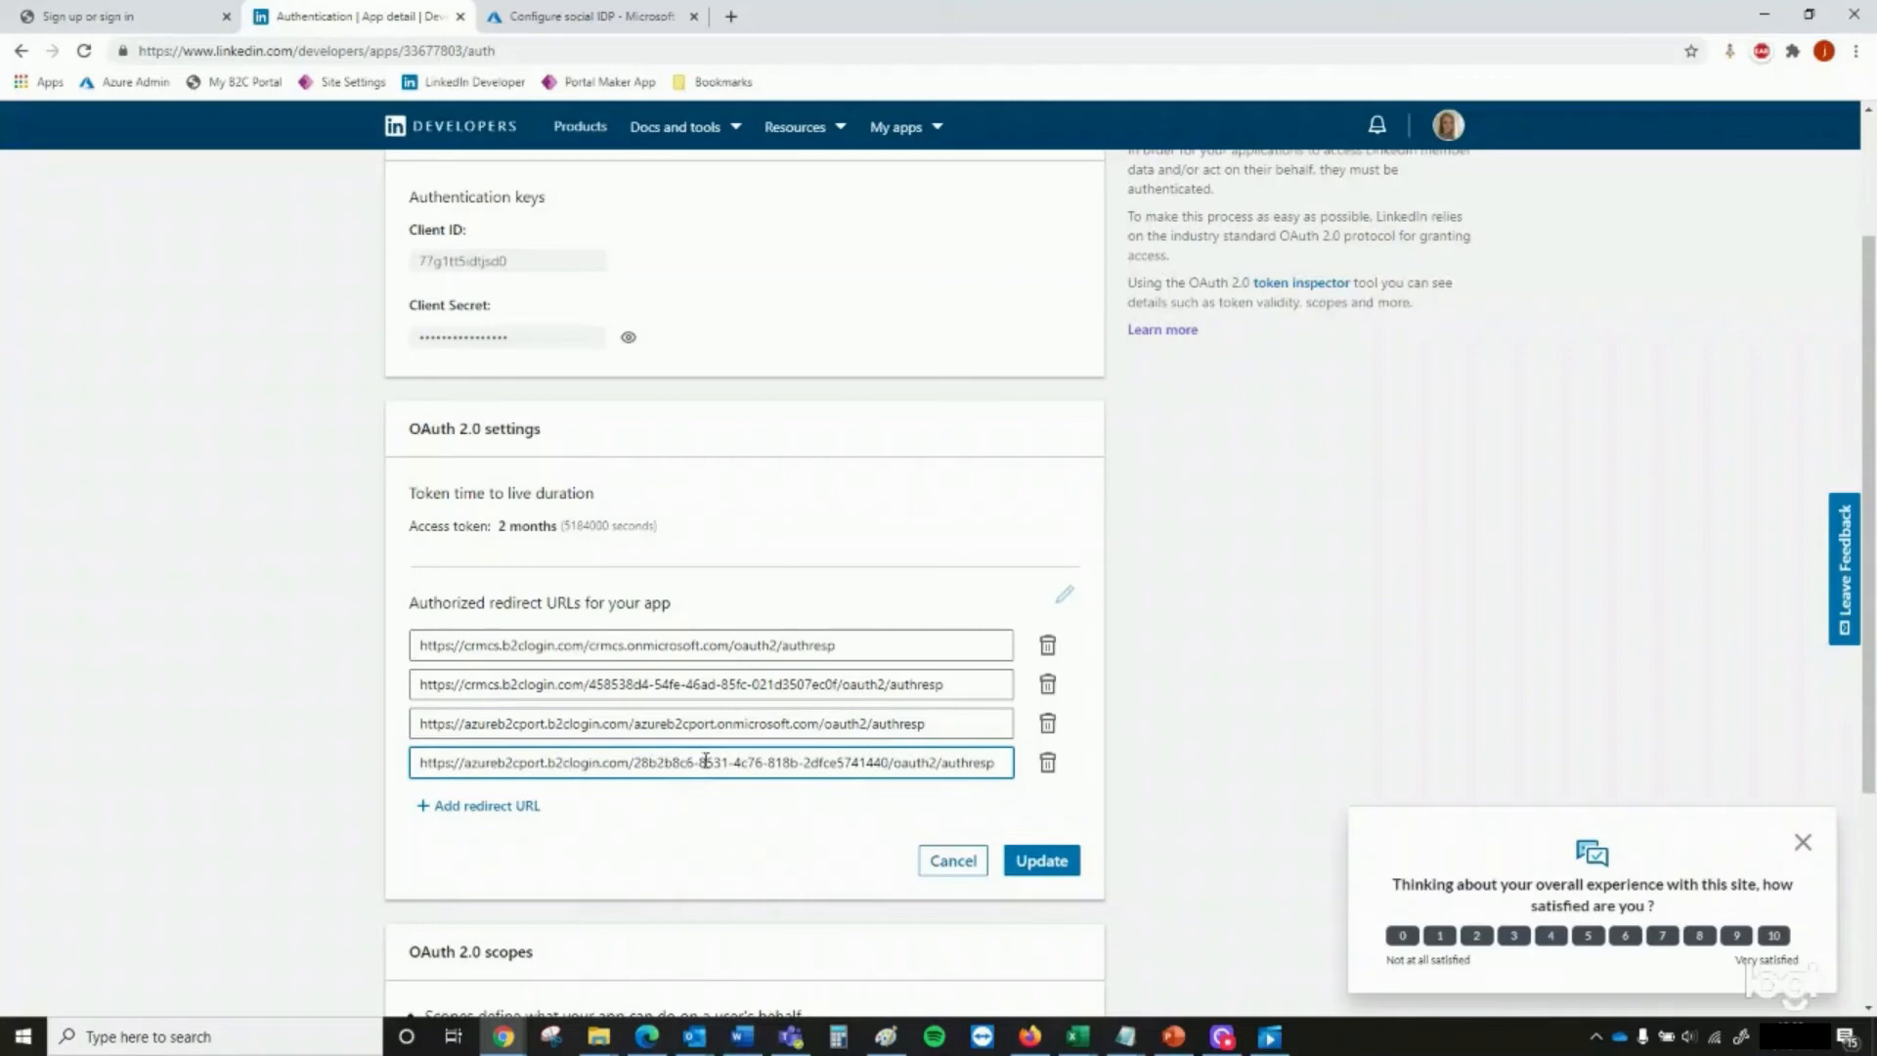
pyautogui.click(1057, 873)
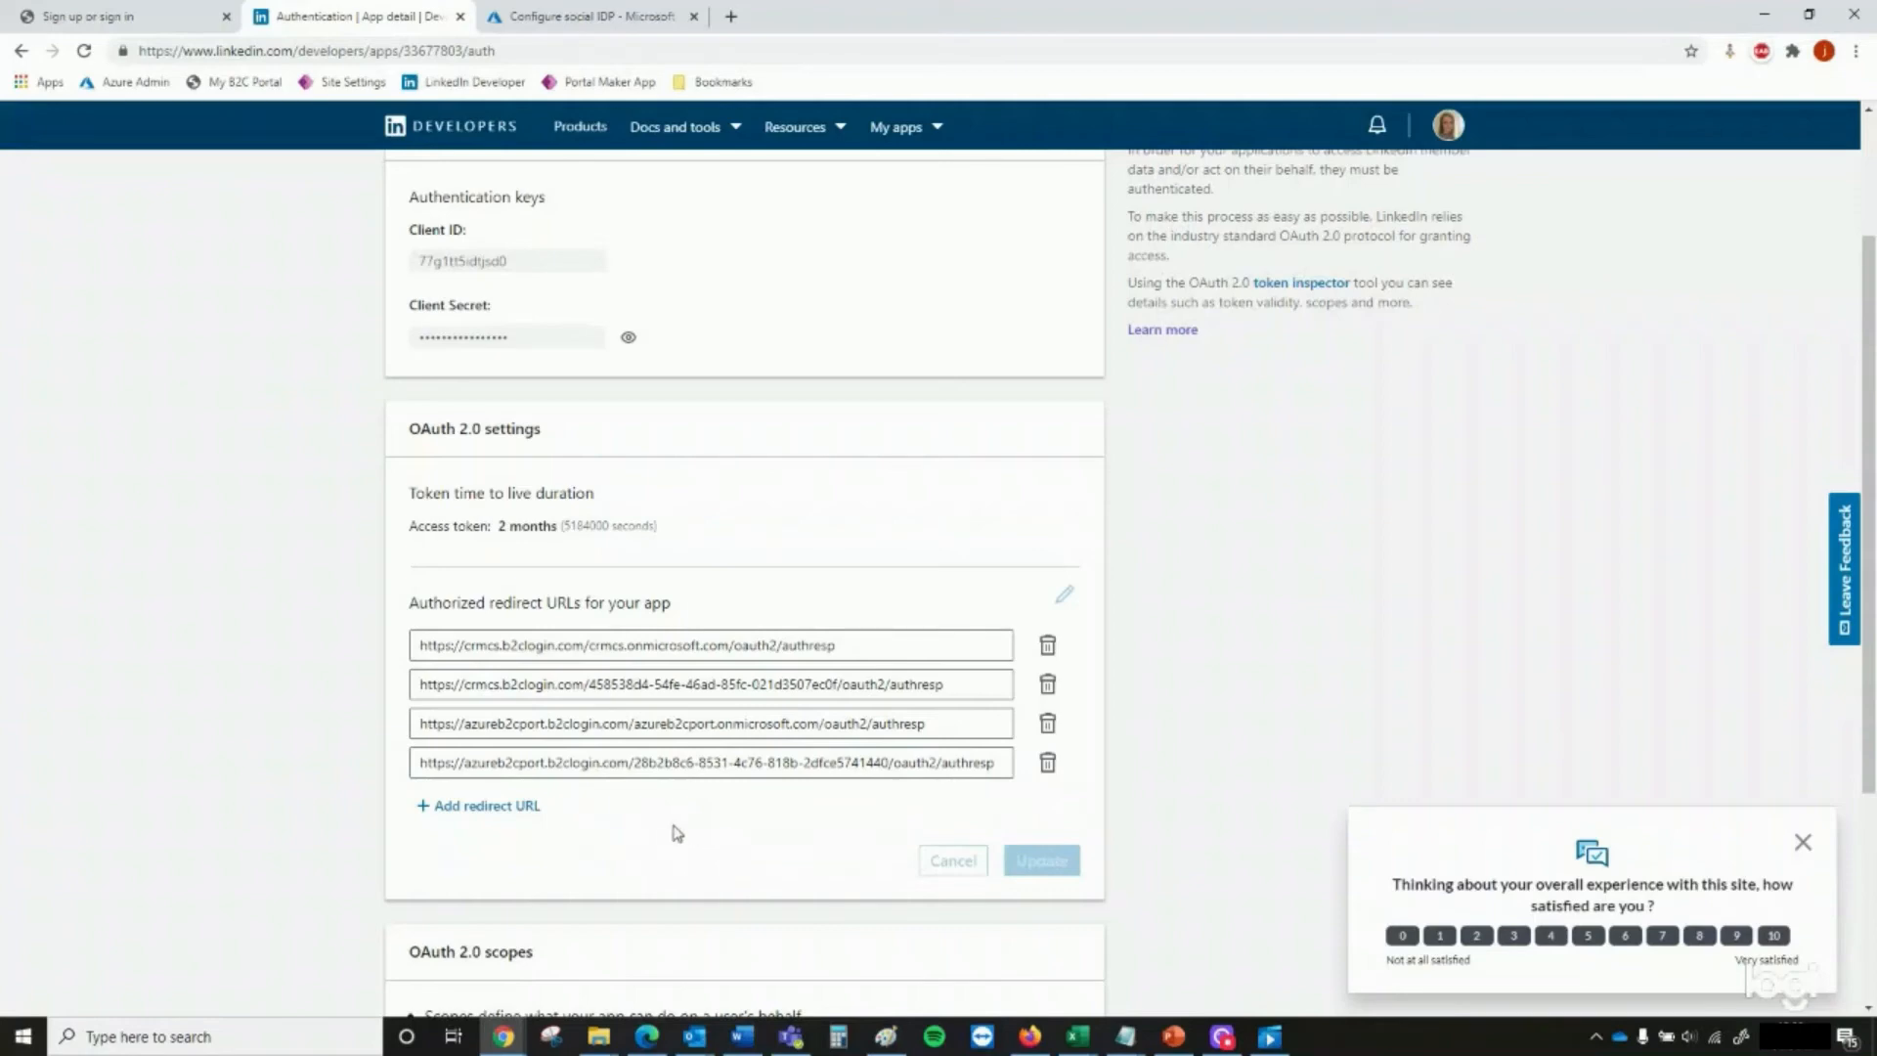
pyautogui.scroll(2, 584, 829)
pyautogui.scroll(1, 564, 819)
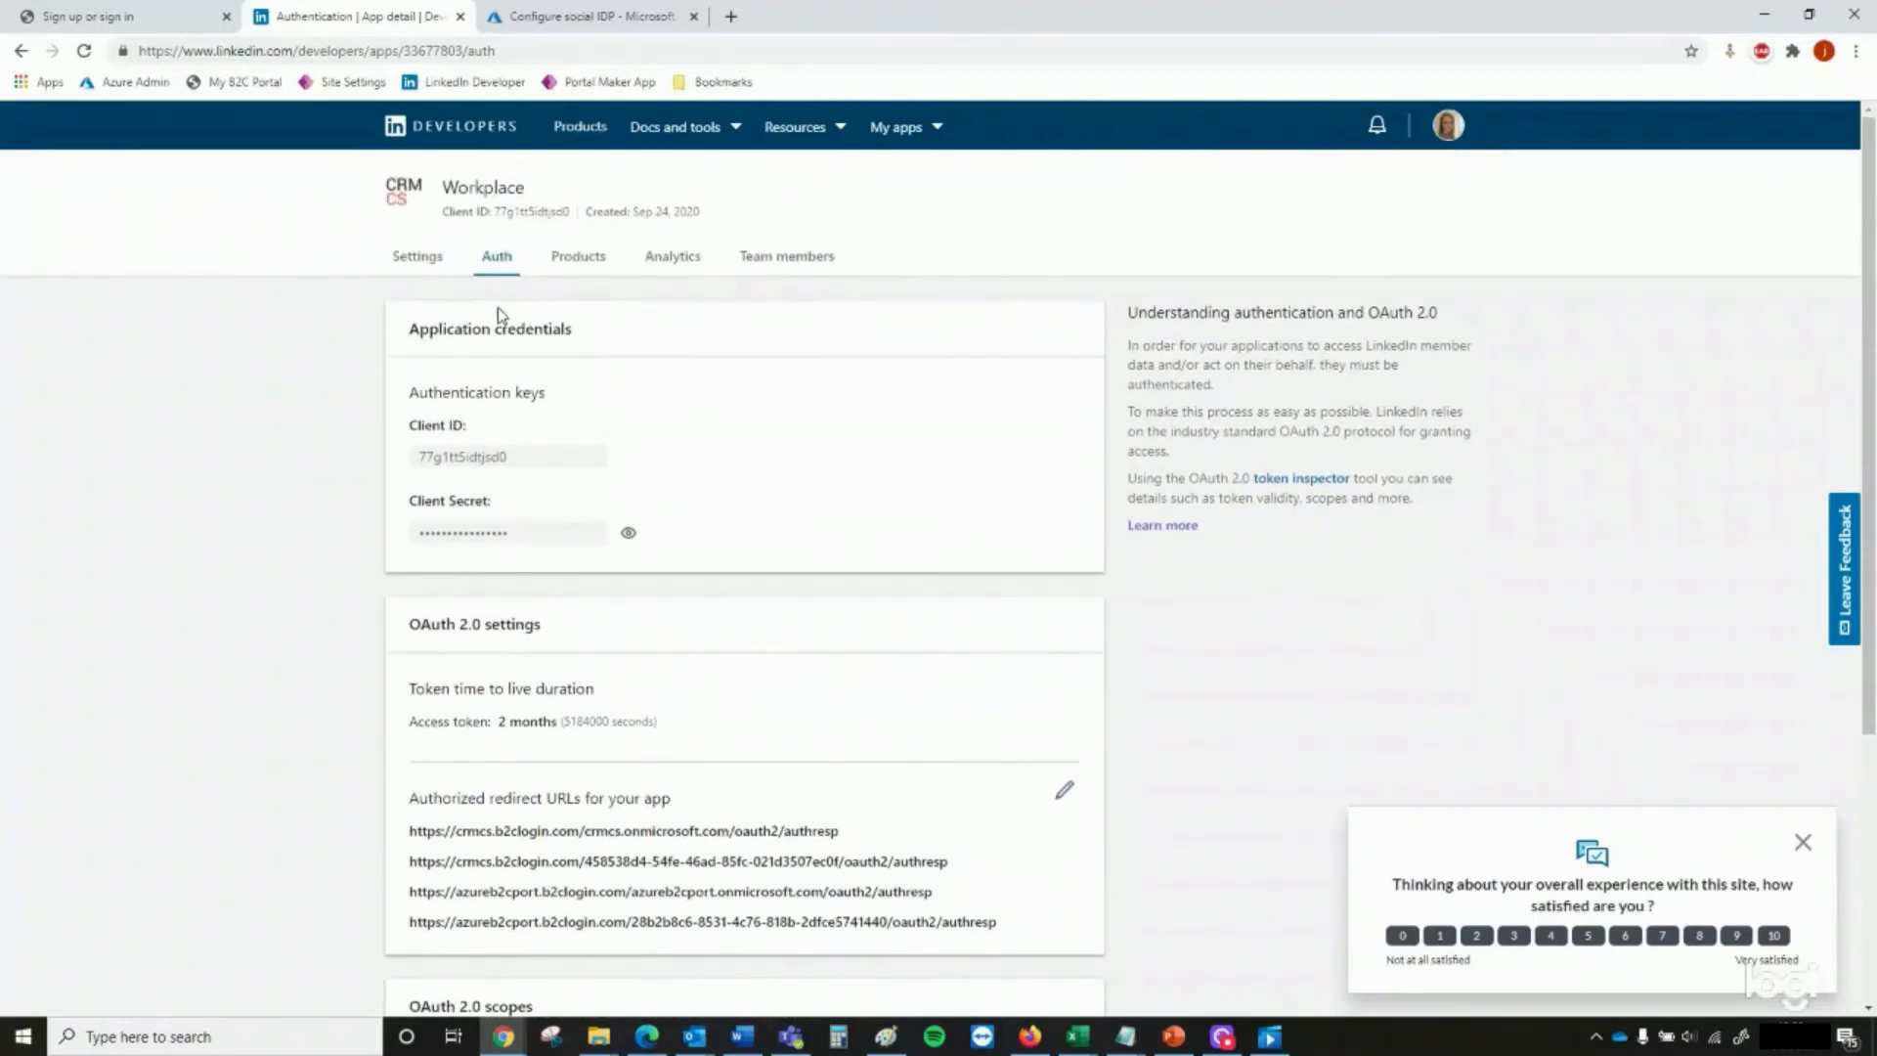
# In Azure AD B2C, close the LinkedIn provider configuration and open the list of user flows
pyautogui.click(587, 16)
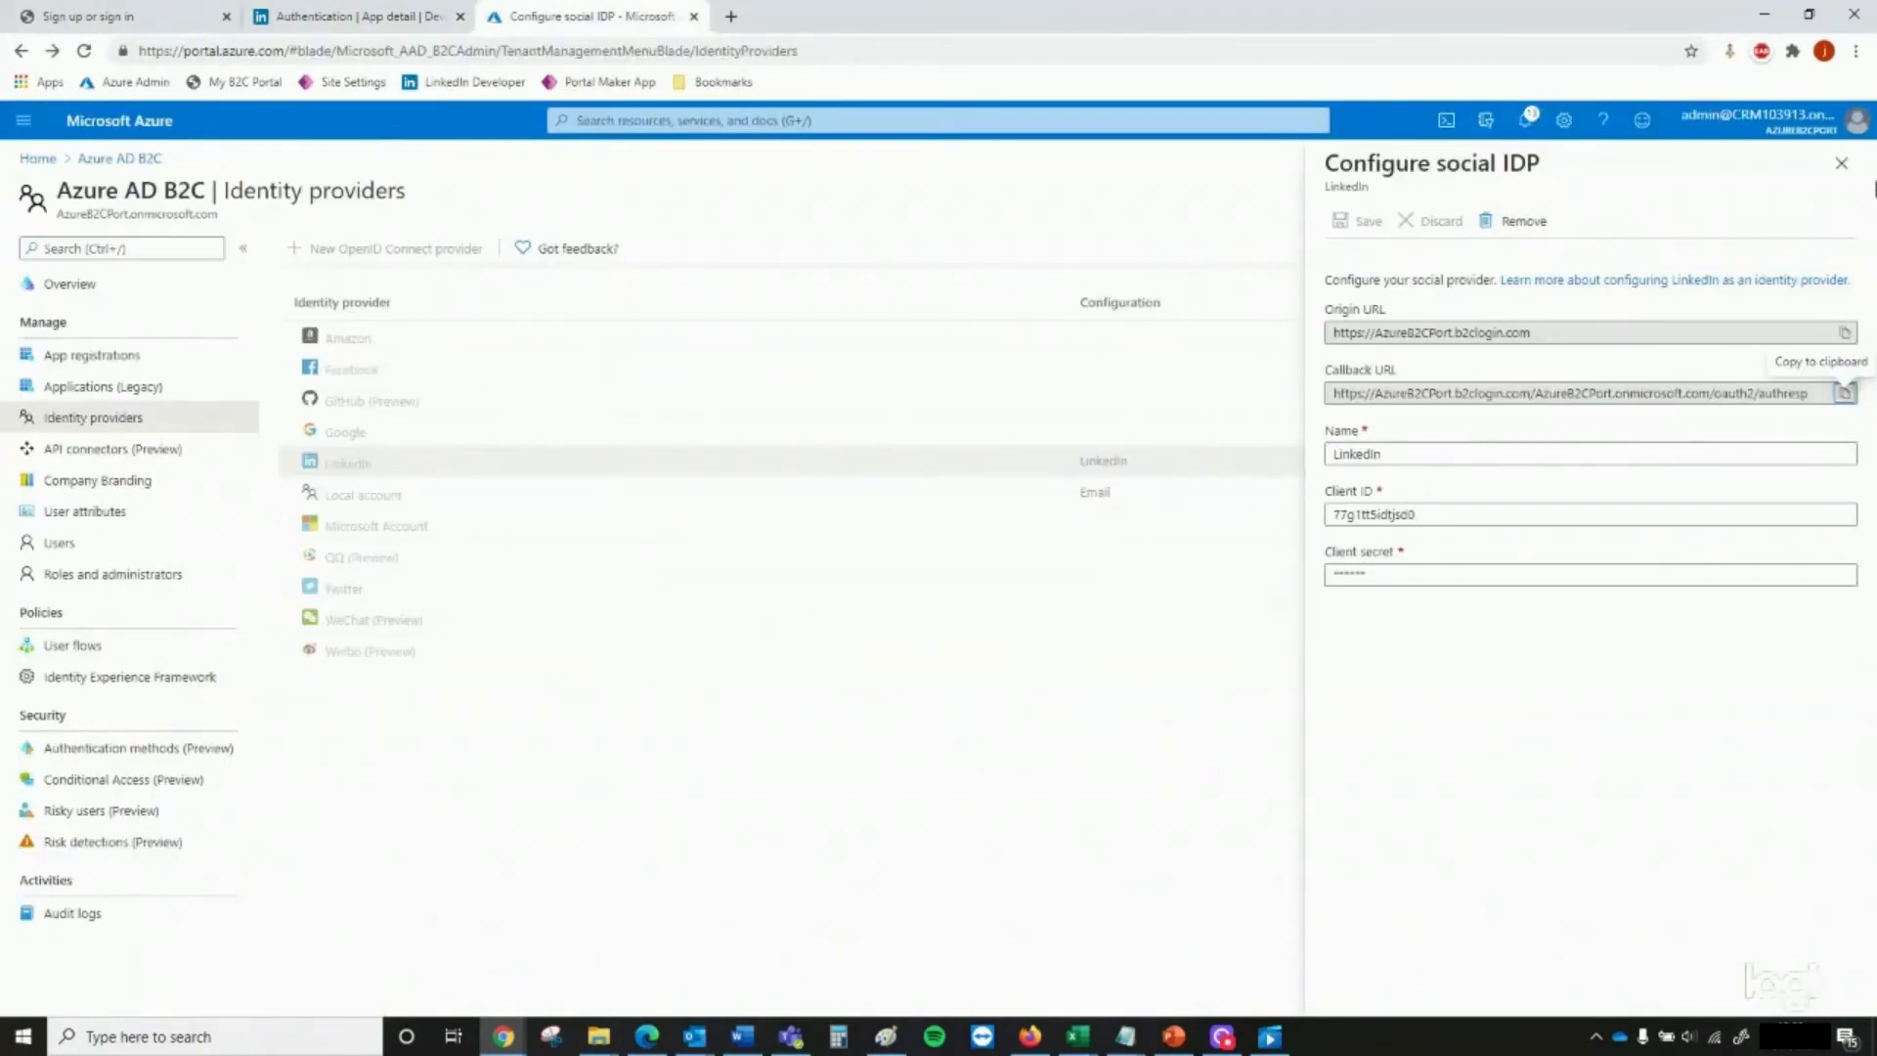
pyautogui.click(1842, 164)
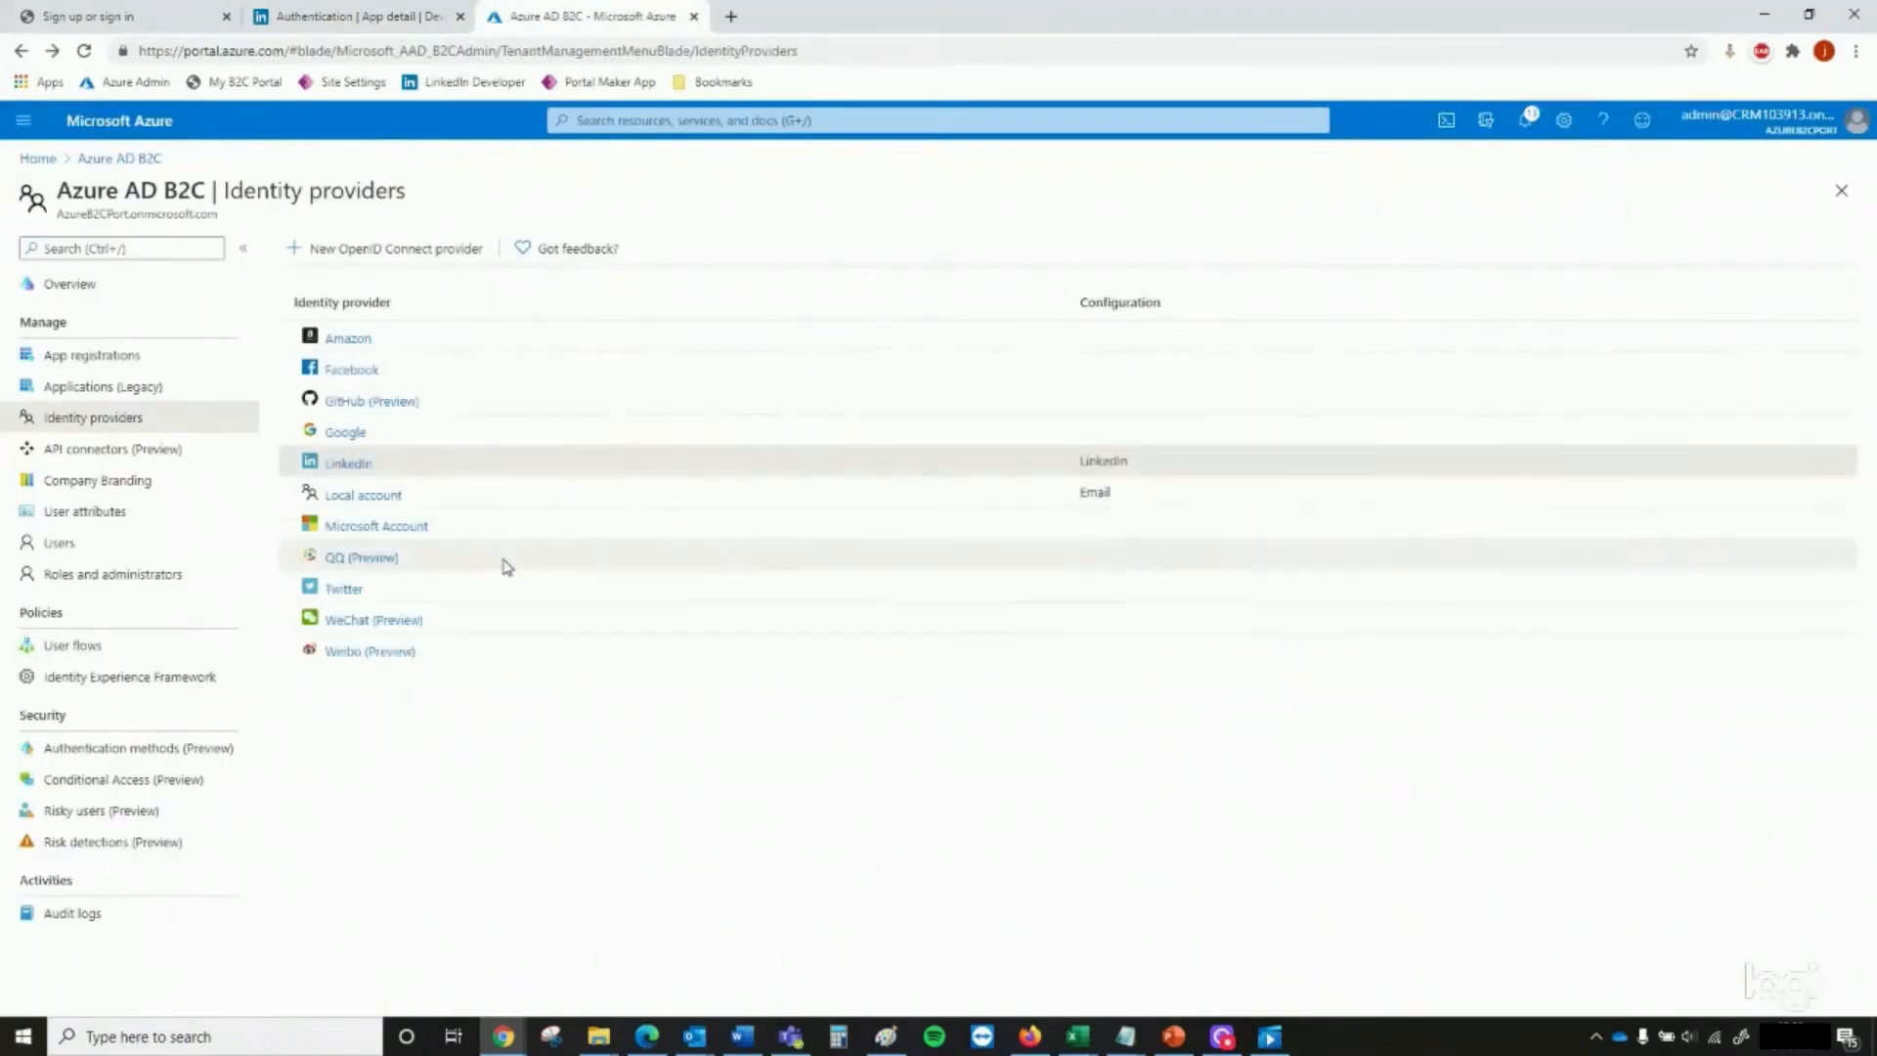
pyautogui.click(144, 648)
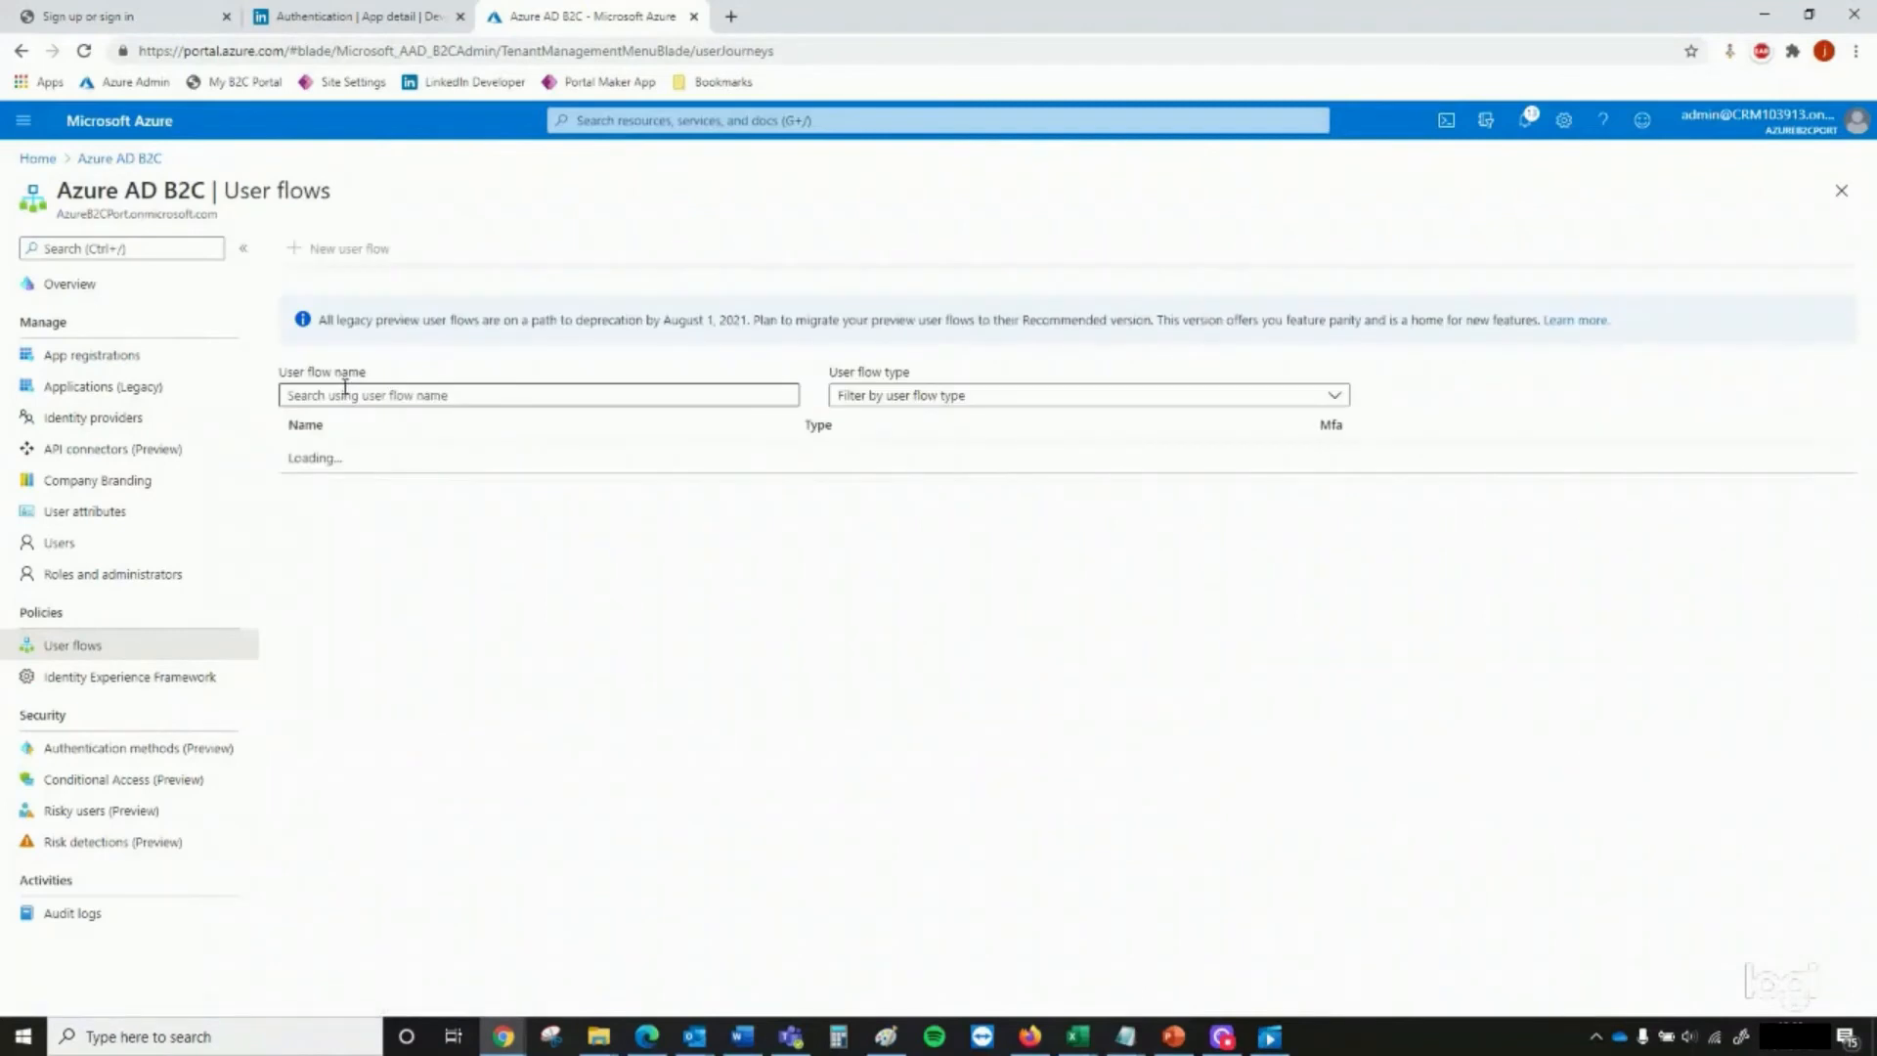
# Open the B2C portal's home page and start signing in with the LinkedIn social account
pyautogui.click(135, 18)
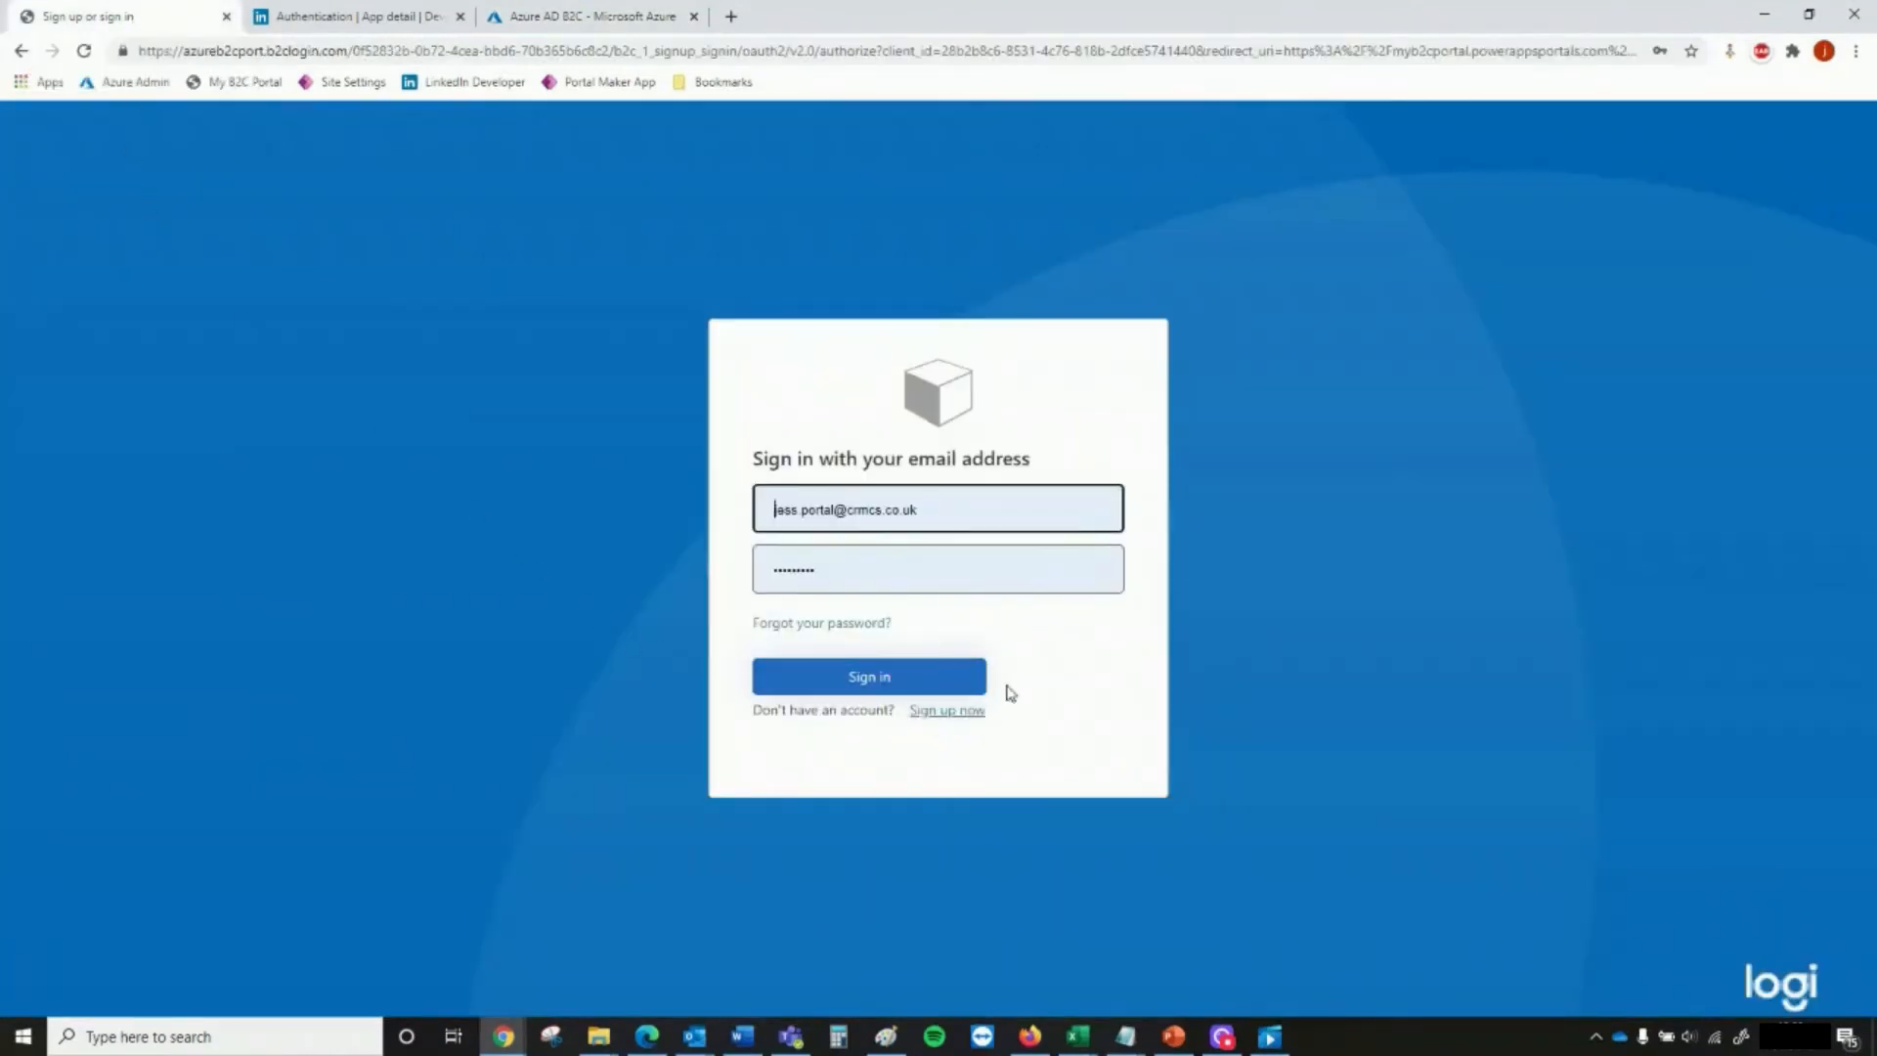
pyautogui.click(223, 84)
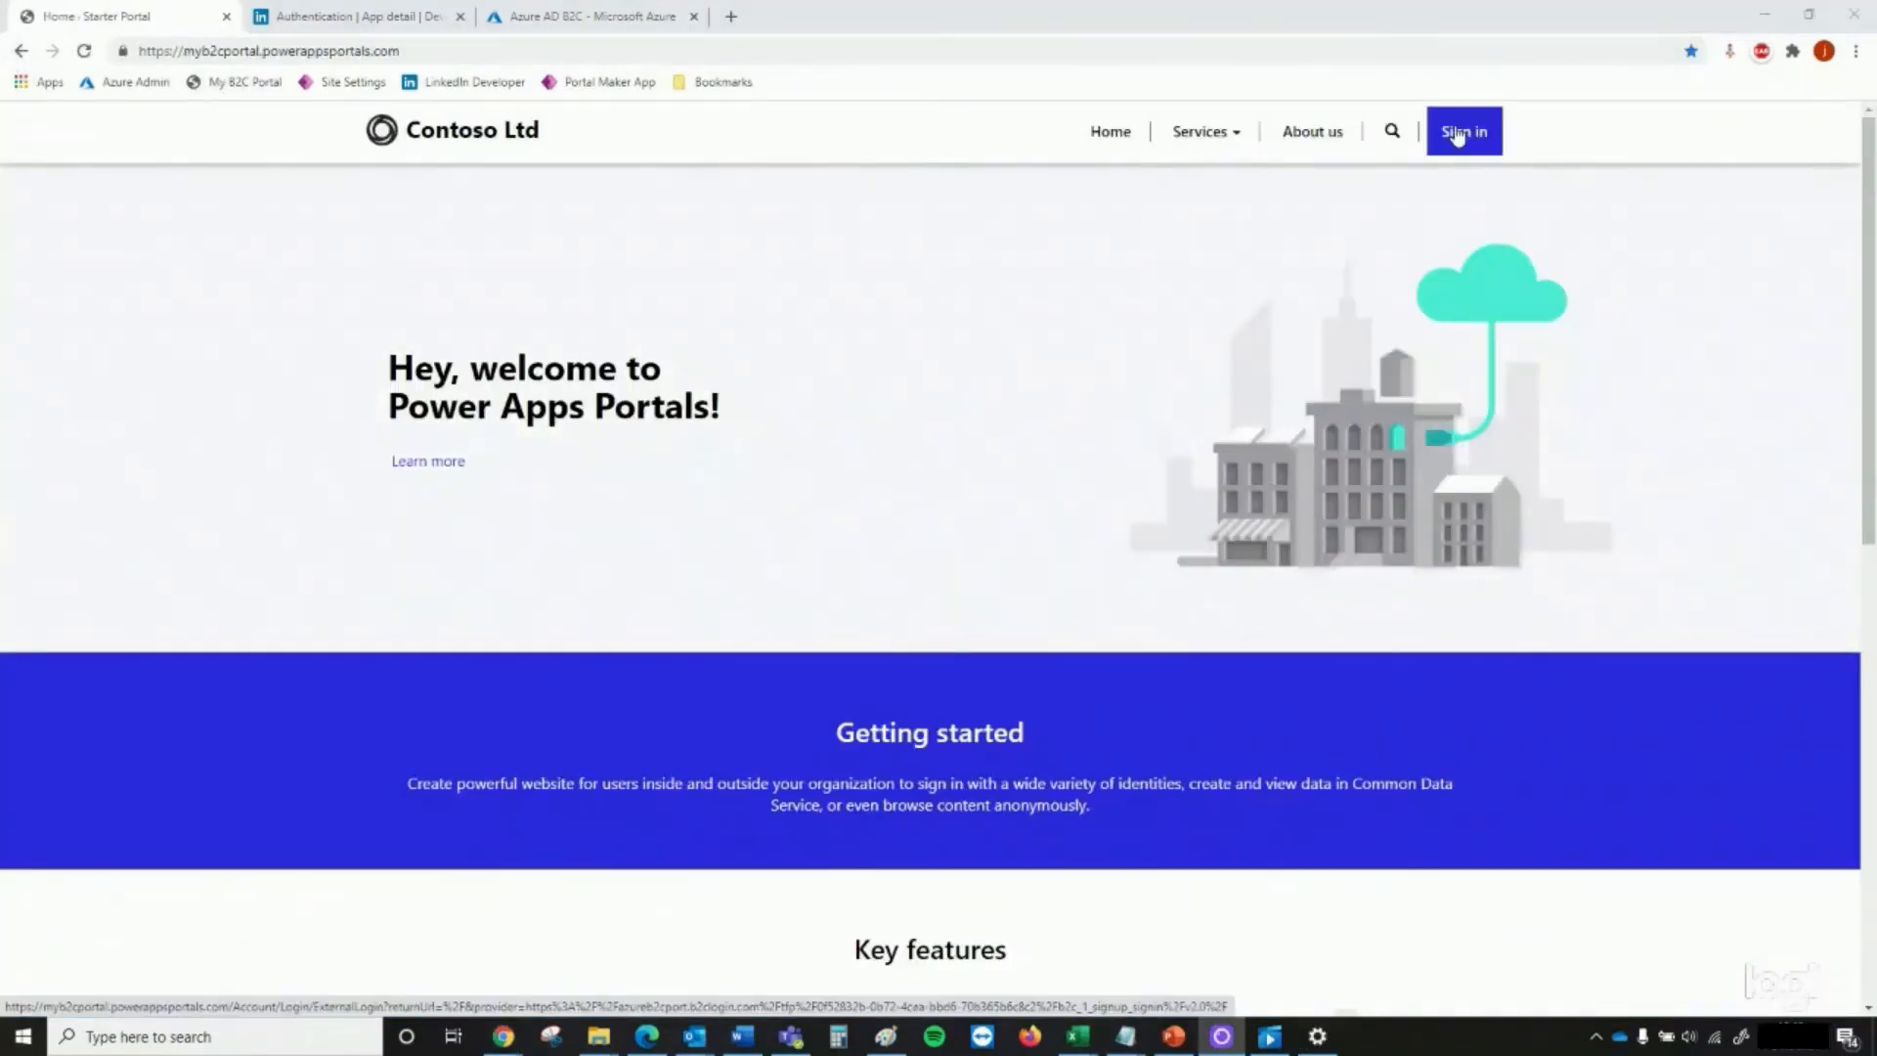
pyautogui.click(1456, 134)
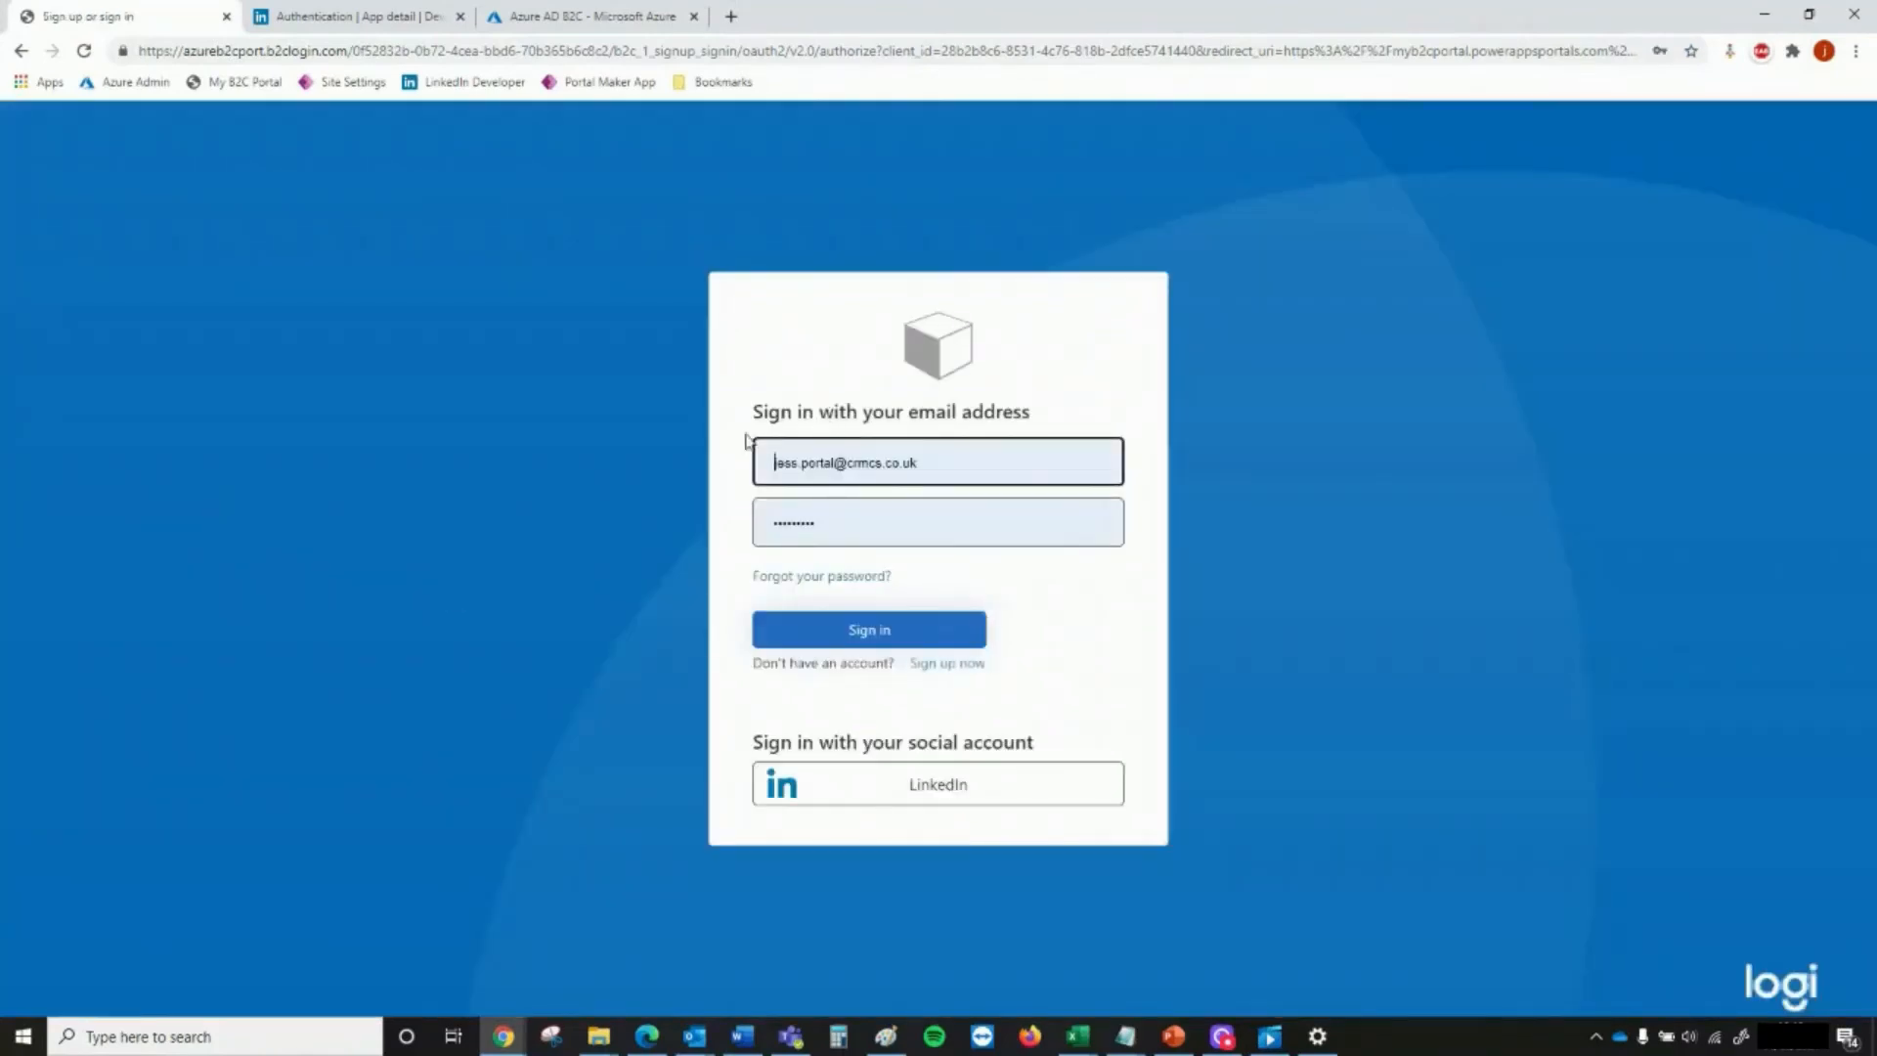
pyautogui.click(951, 803)
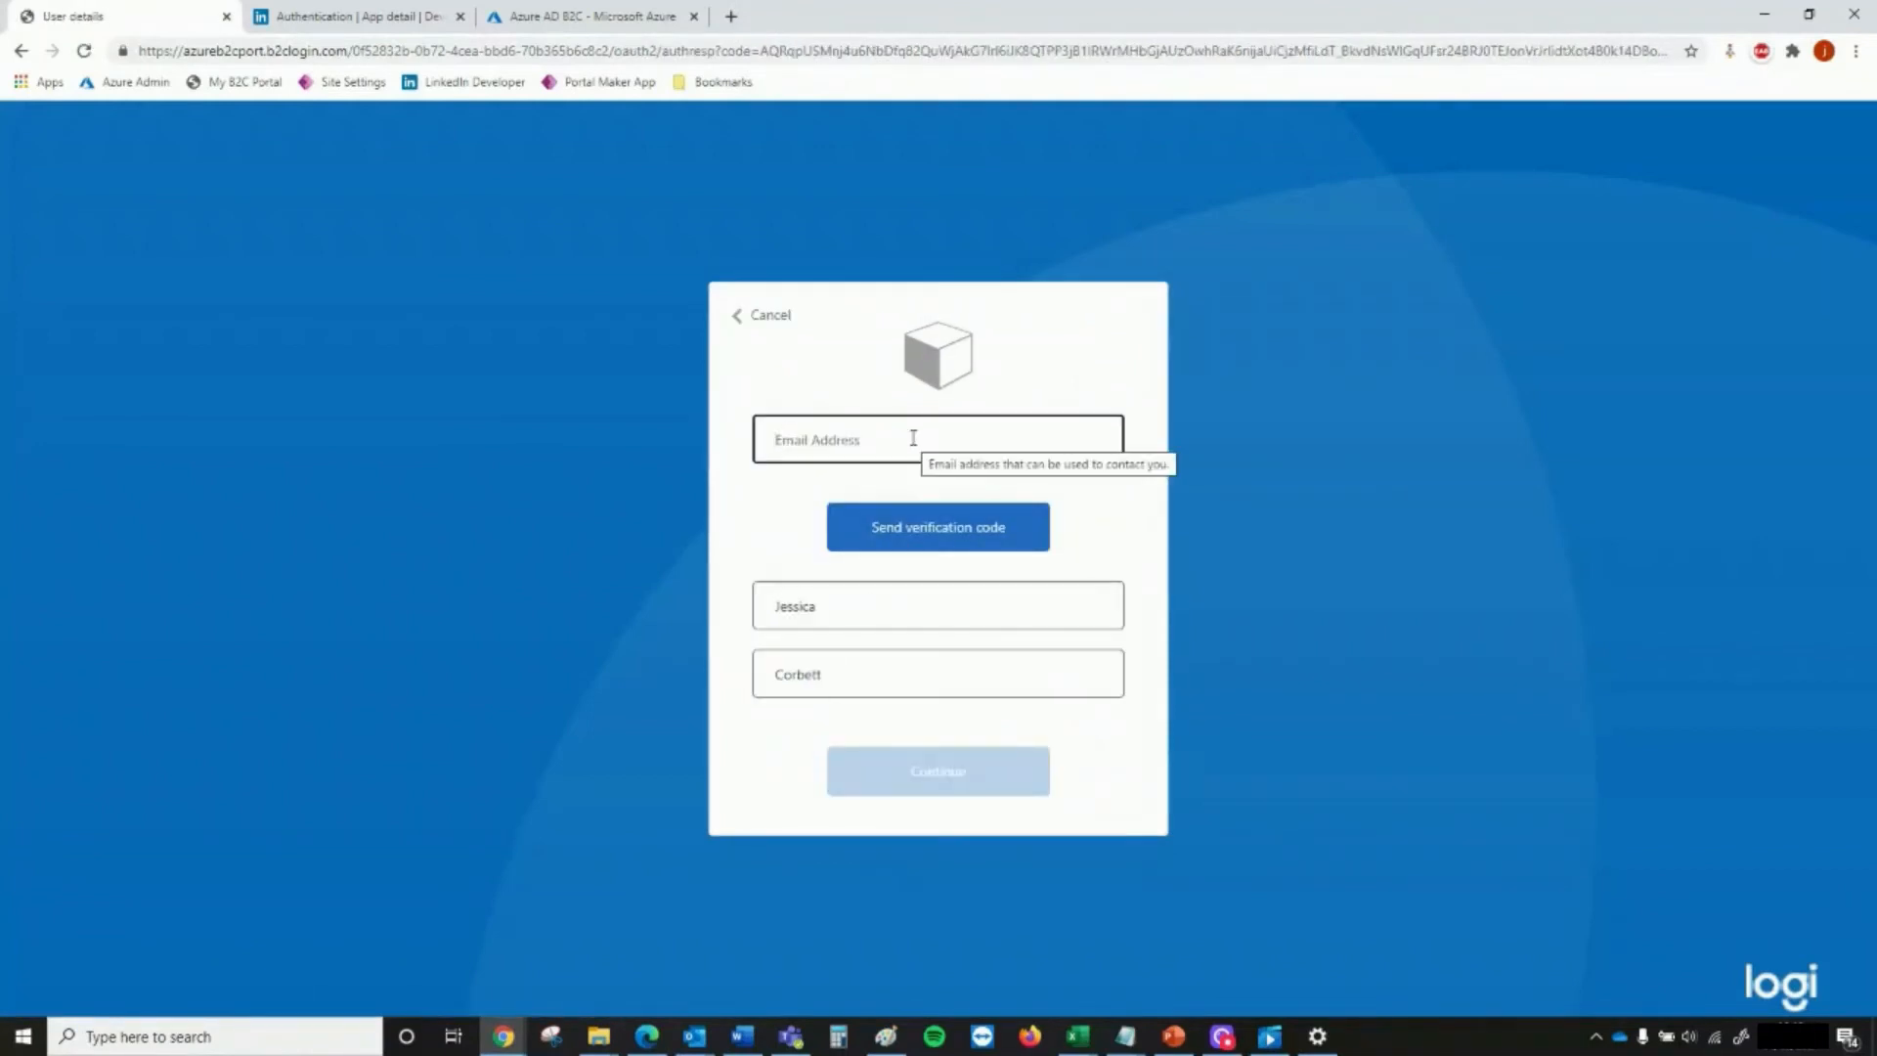
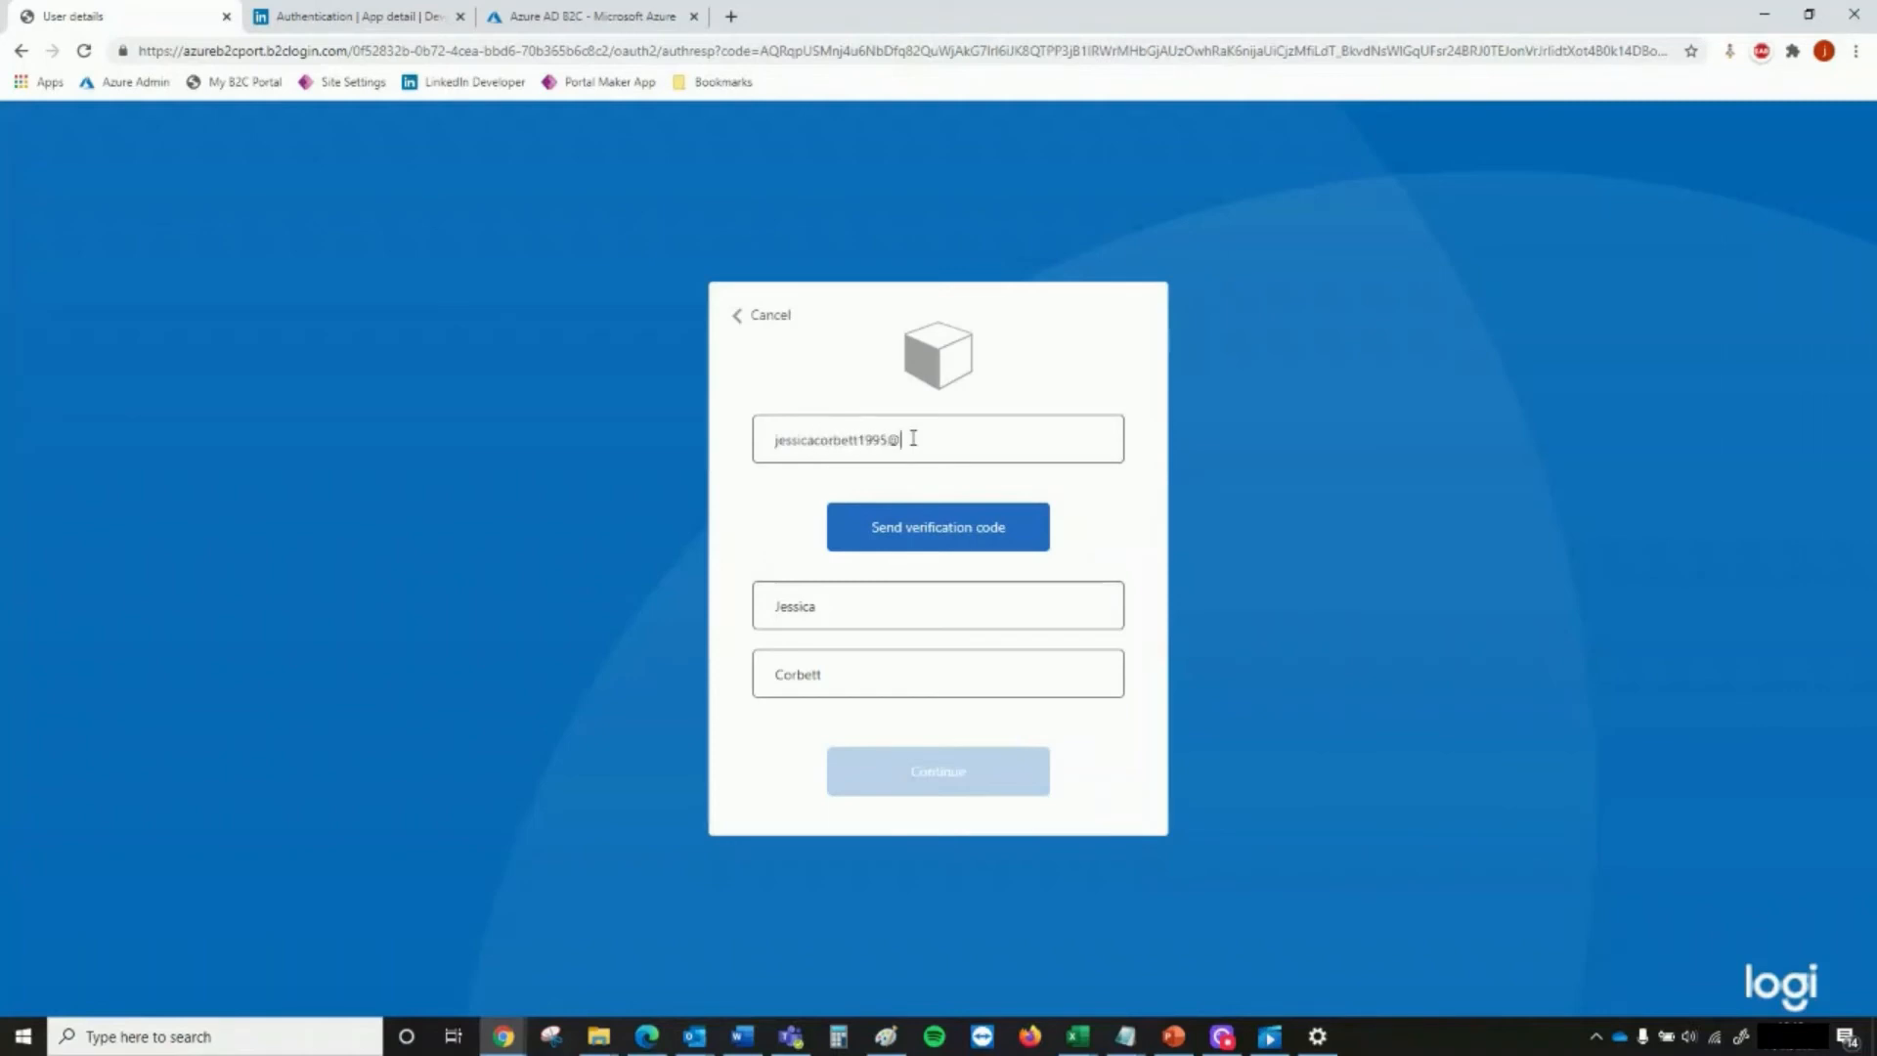
# Enter the user's email address in the sign-up details and request a verification code
pyautogui.write('com')
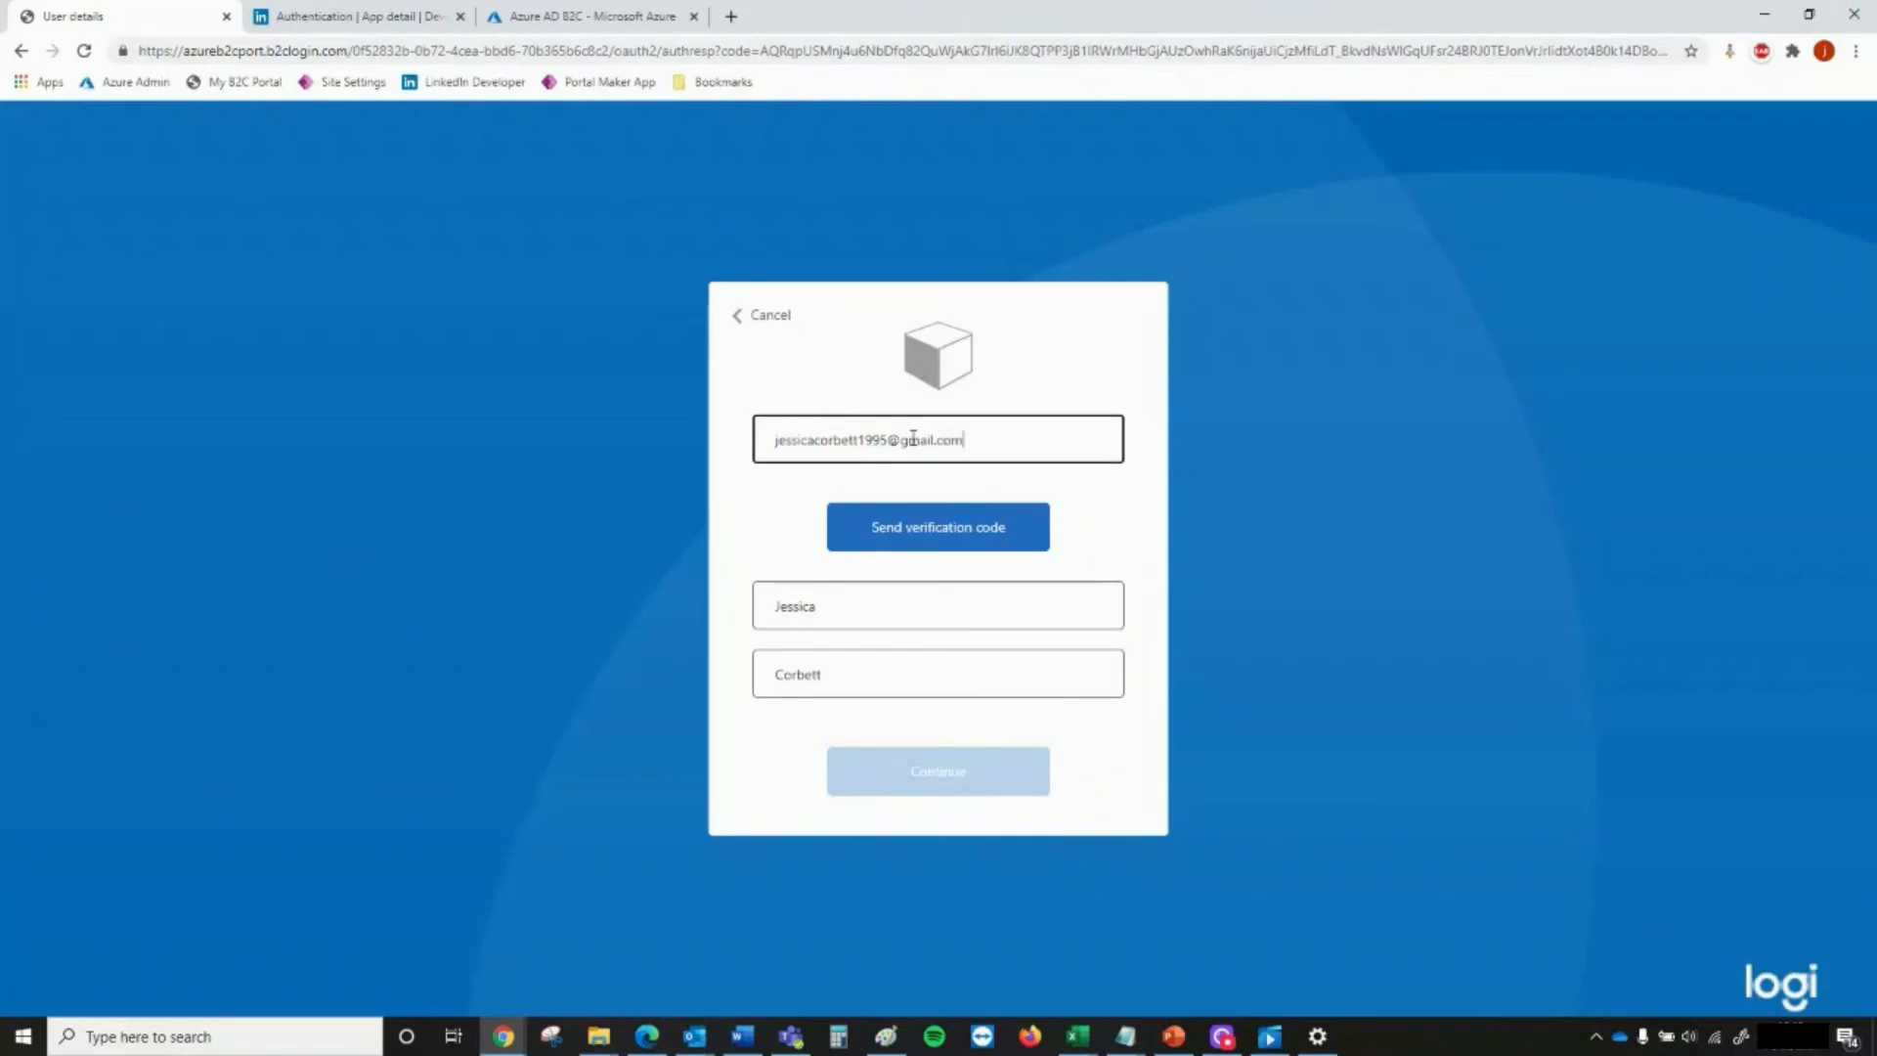
pyautogui.click(959, 538)
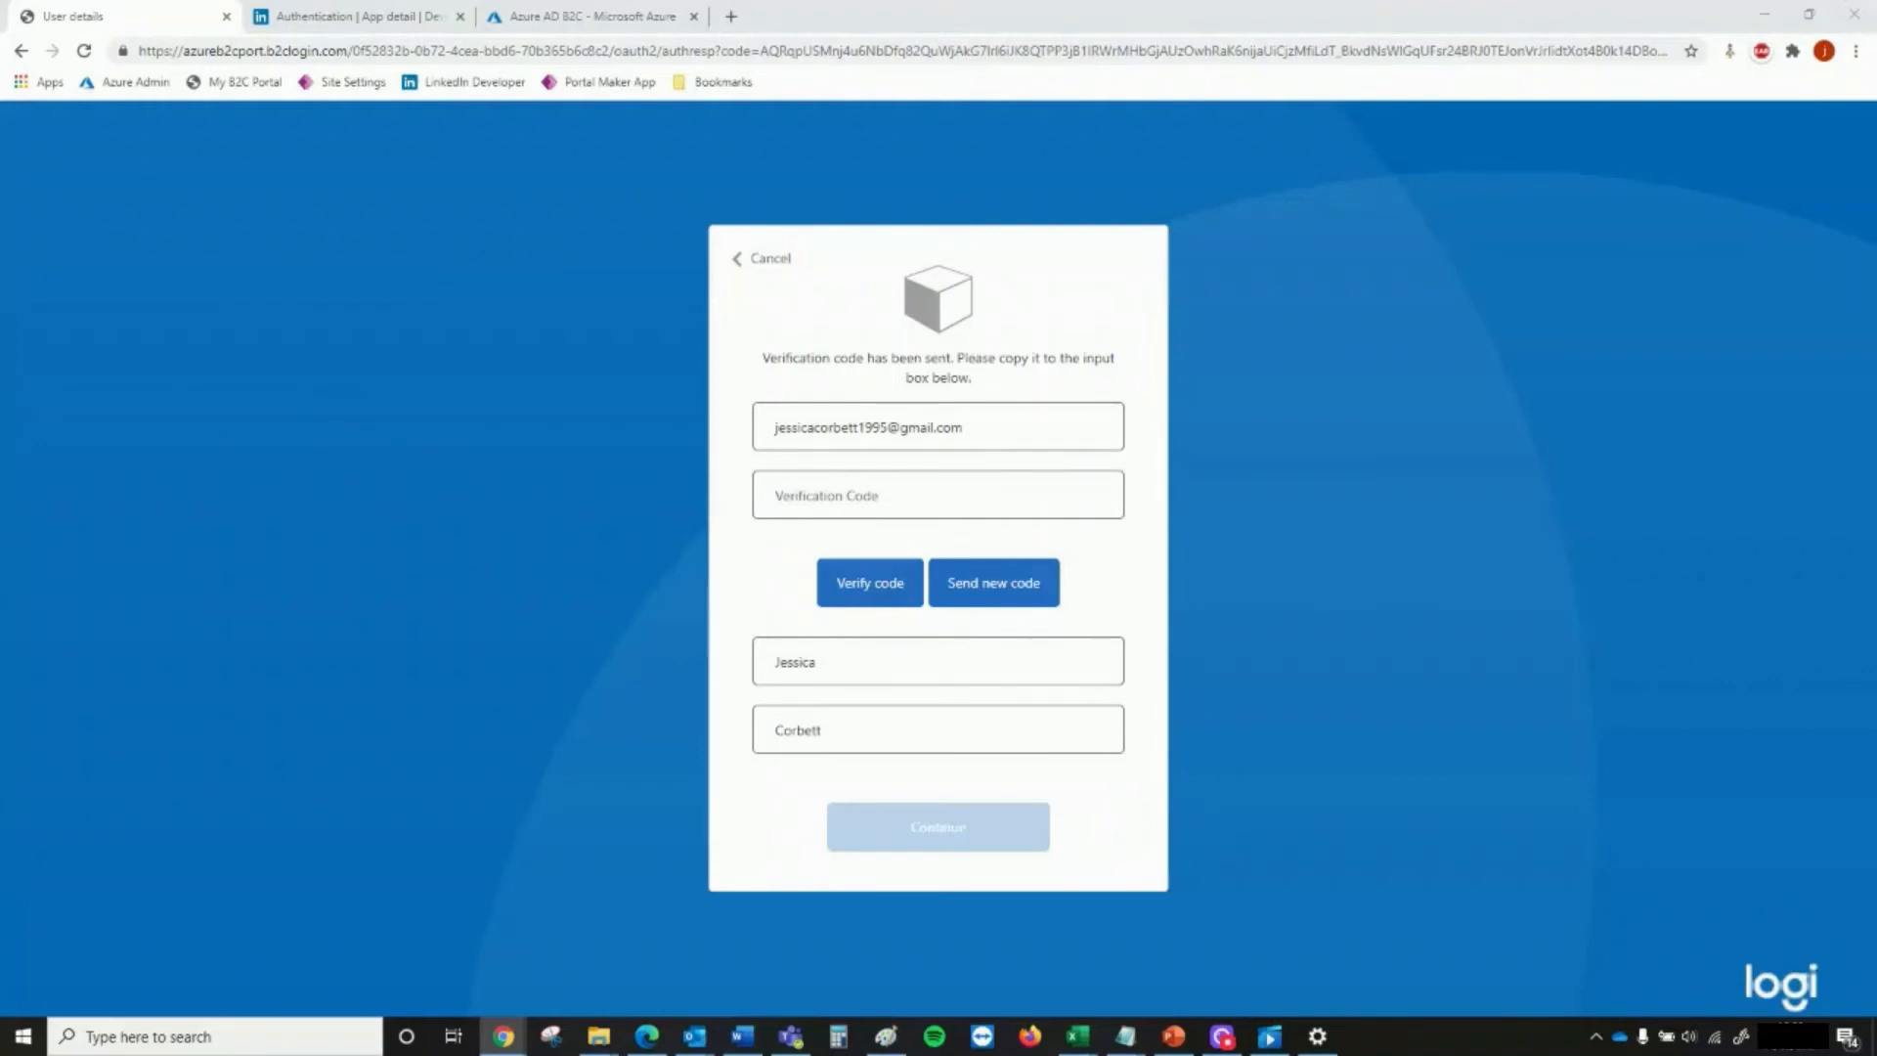
pyautogui.click(864, 498)
pyautogui.hotkey('ctrl', 'v')
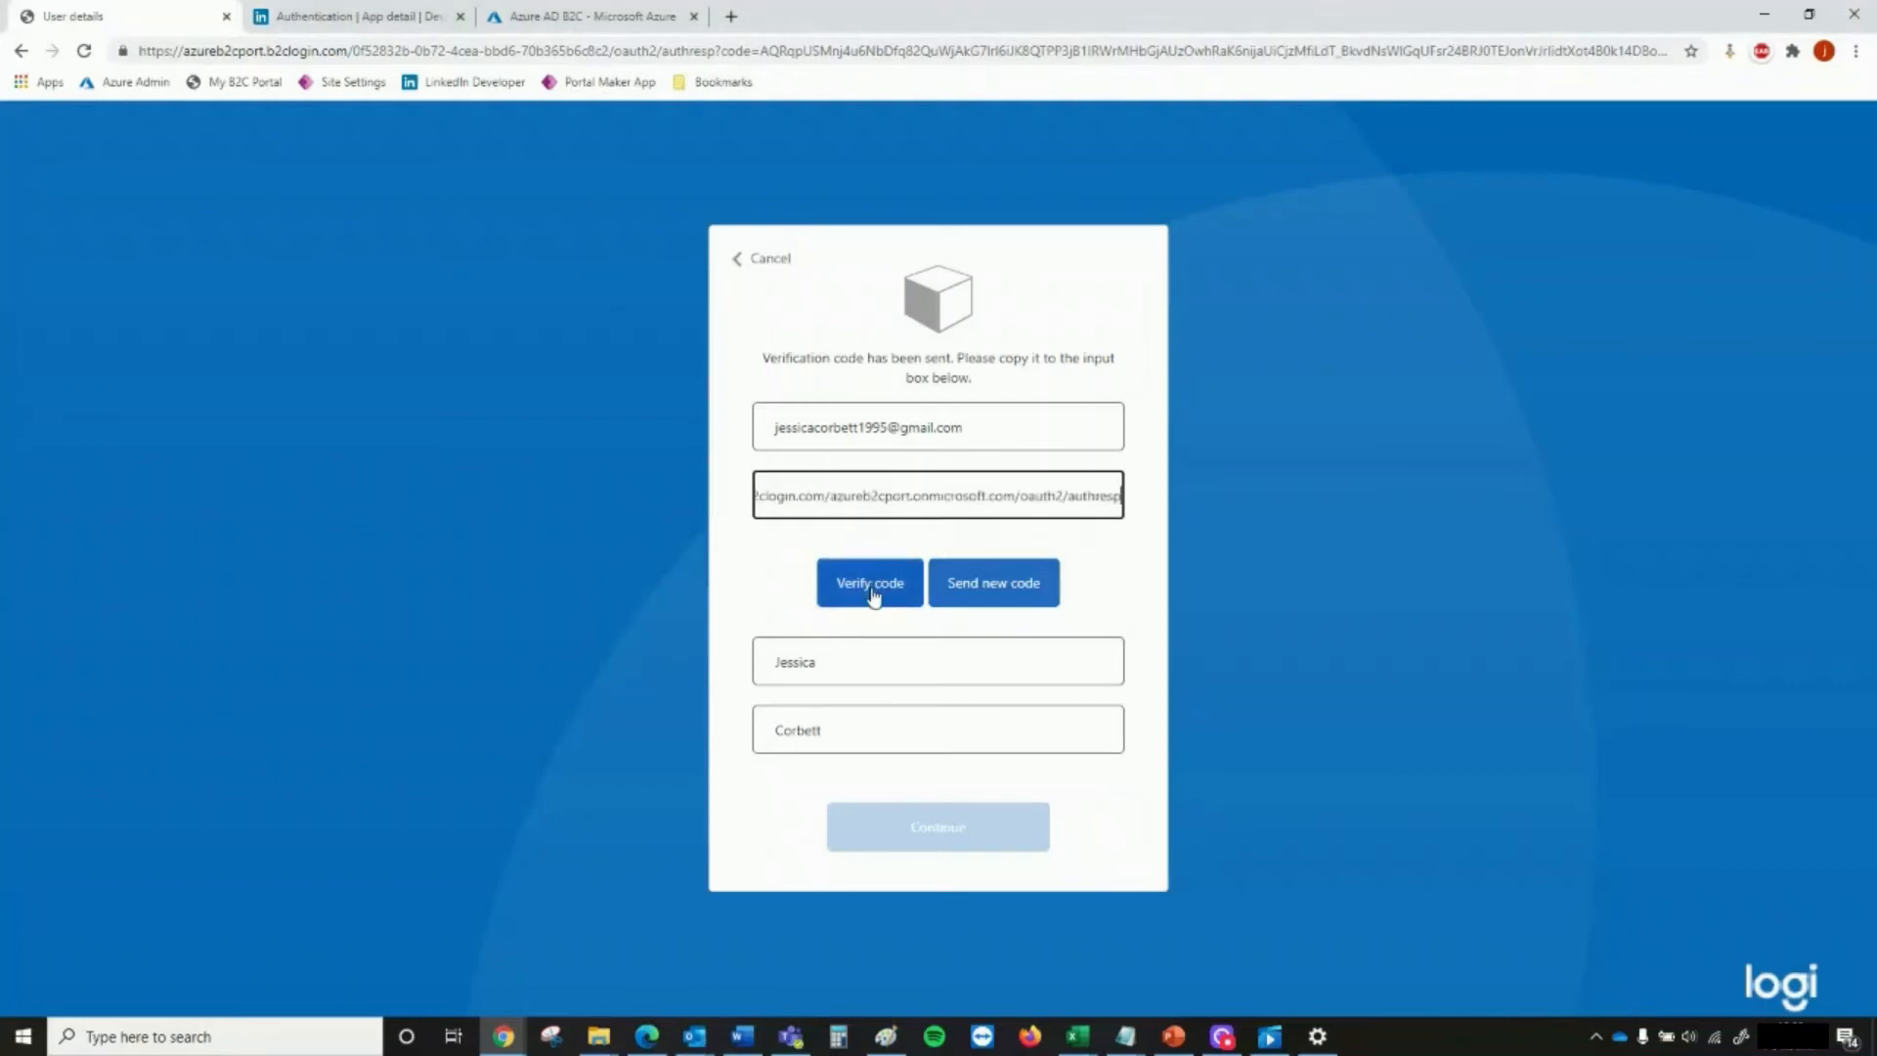
pyautogui.click(871, 597)
pyautogui.moveTo(772, 503); pyautogui.dragTo(1474, 524)
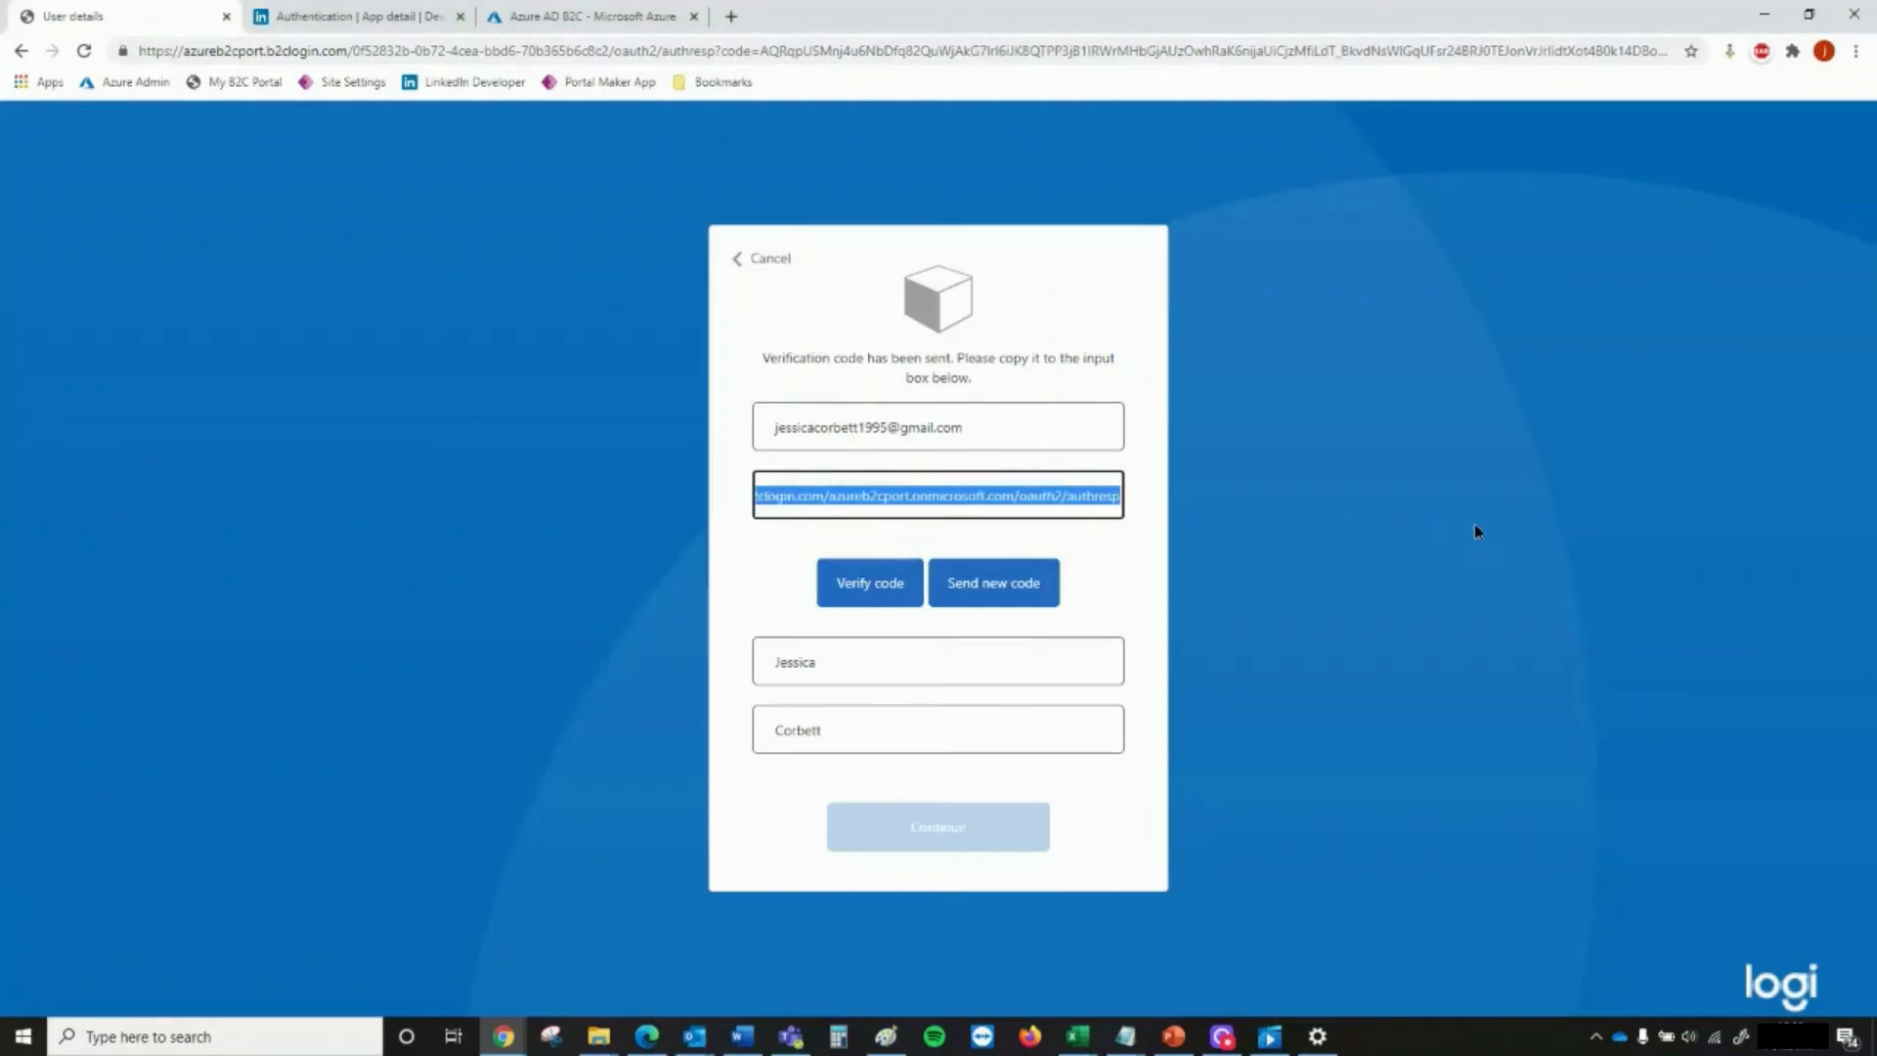
pyautogui.press('BackSpace')
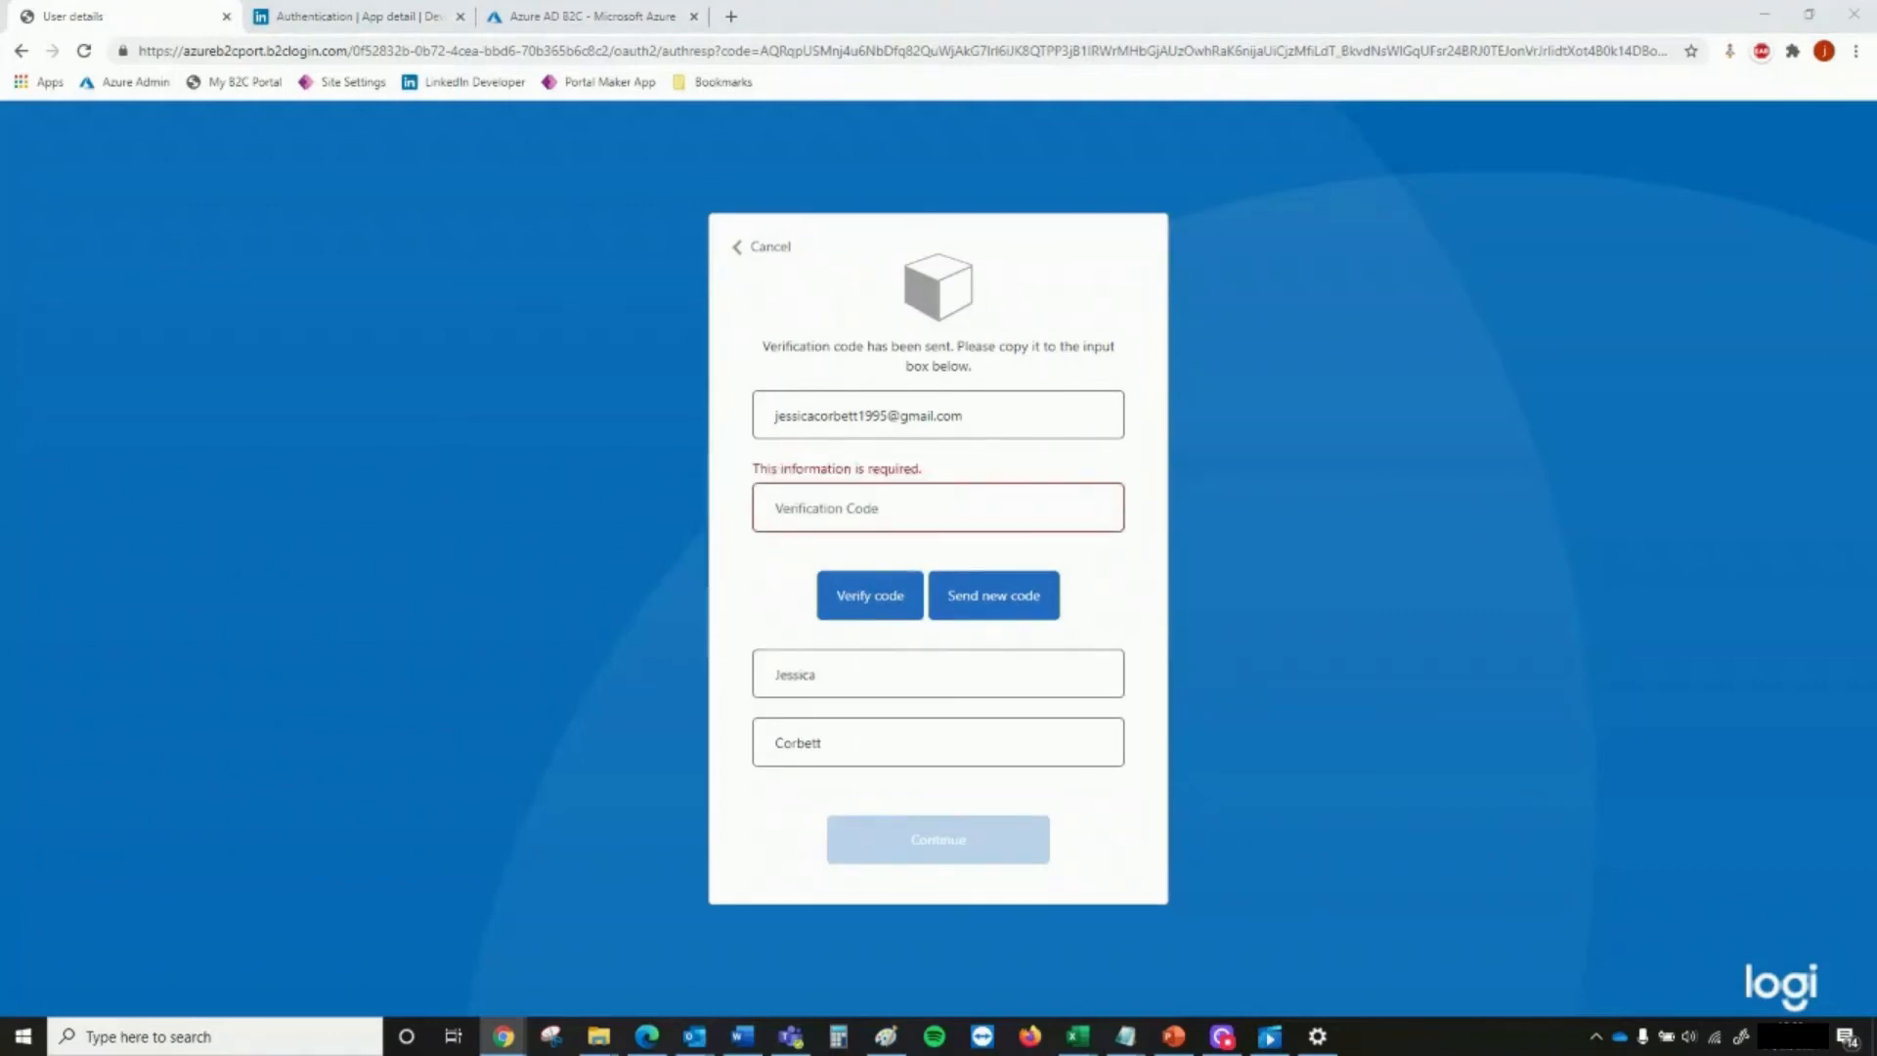
# Paste the emailed verification code, verify it, and continue to complete the LinkedIn sign-up
pyautogui.click(1025, 489)
pyautogui.hotkey('ctrl', 'v')
pyautogui.click(864, 595)
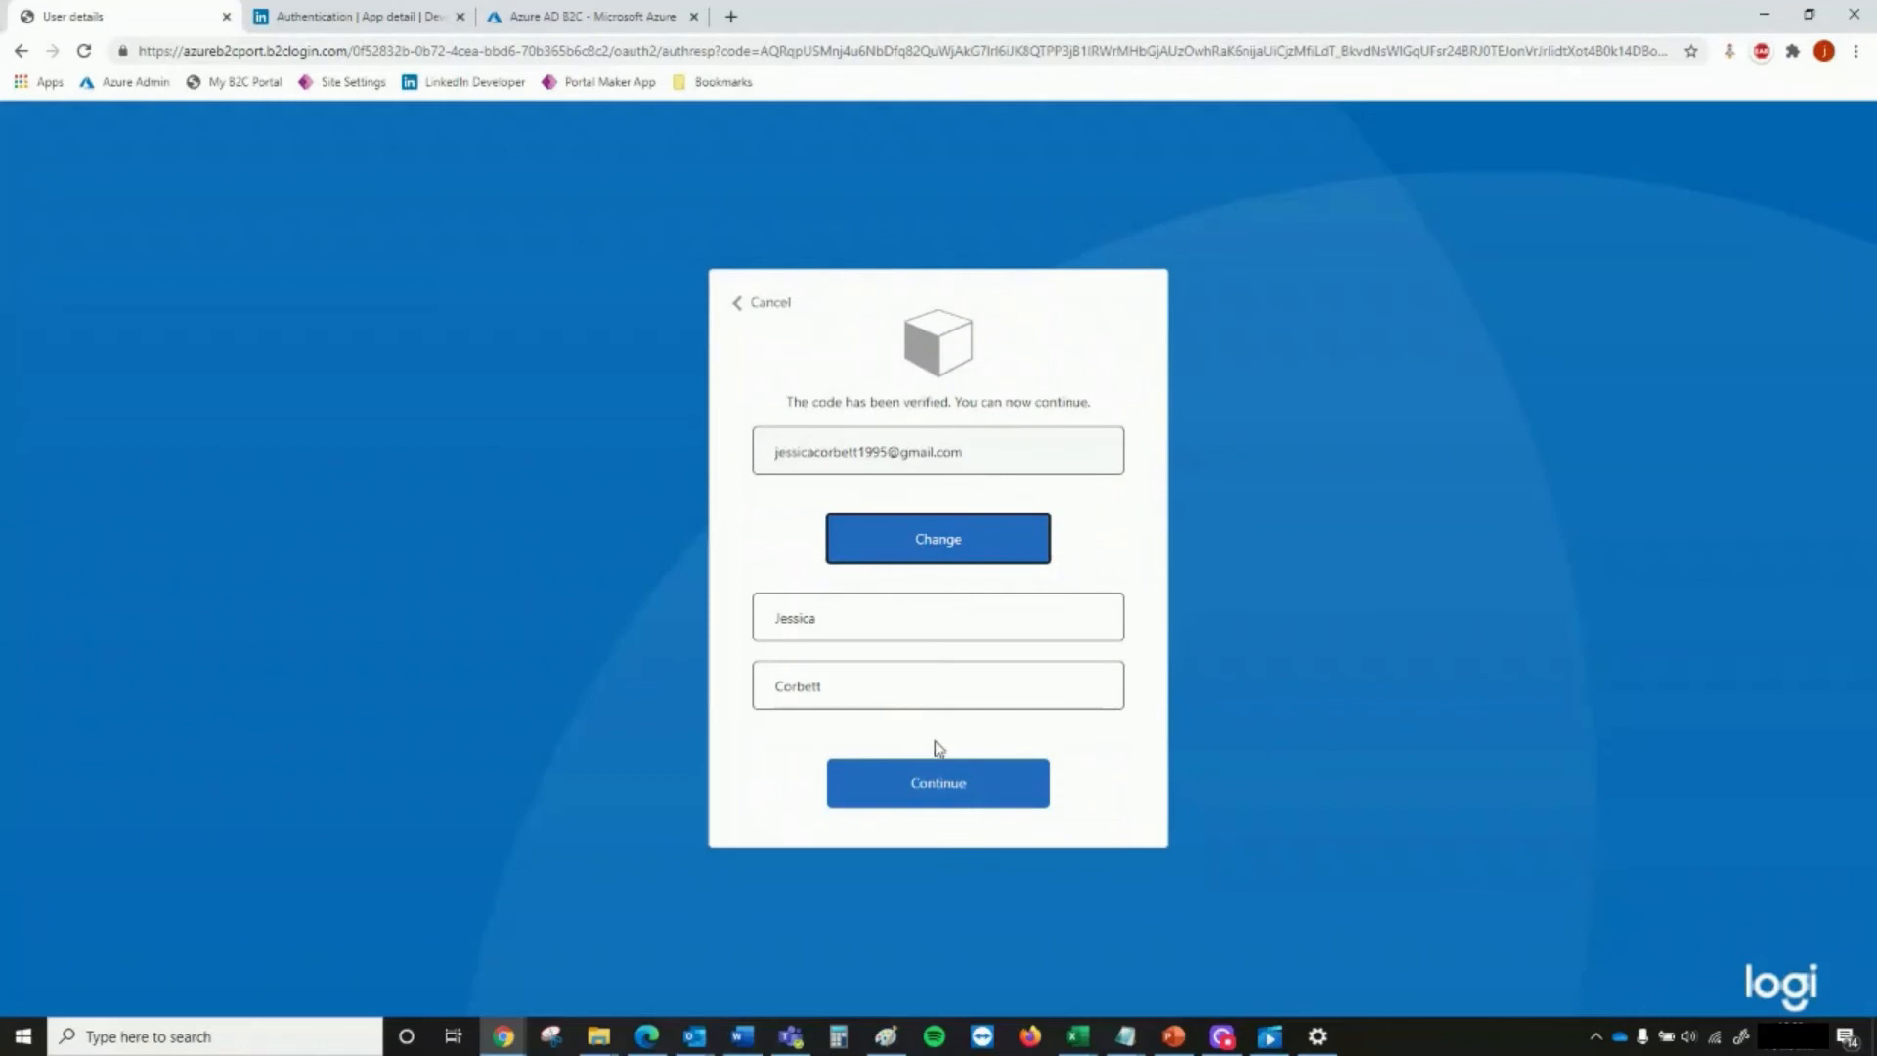
pyautogui.click(965, 789)
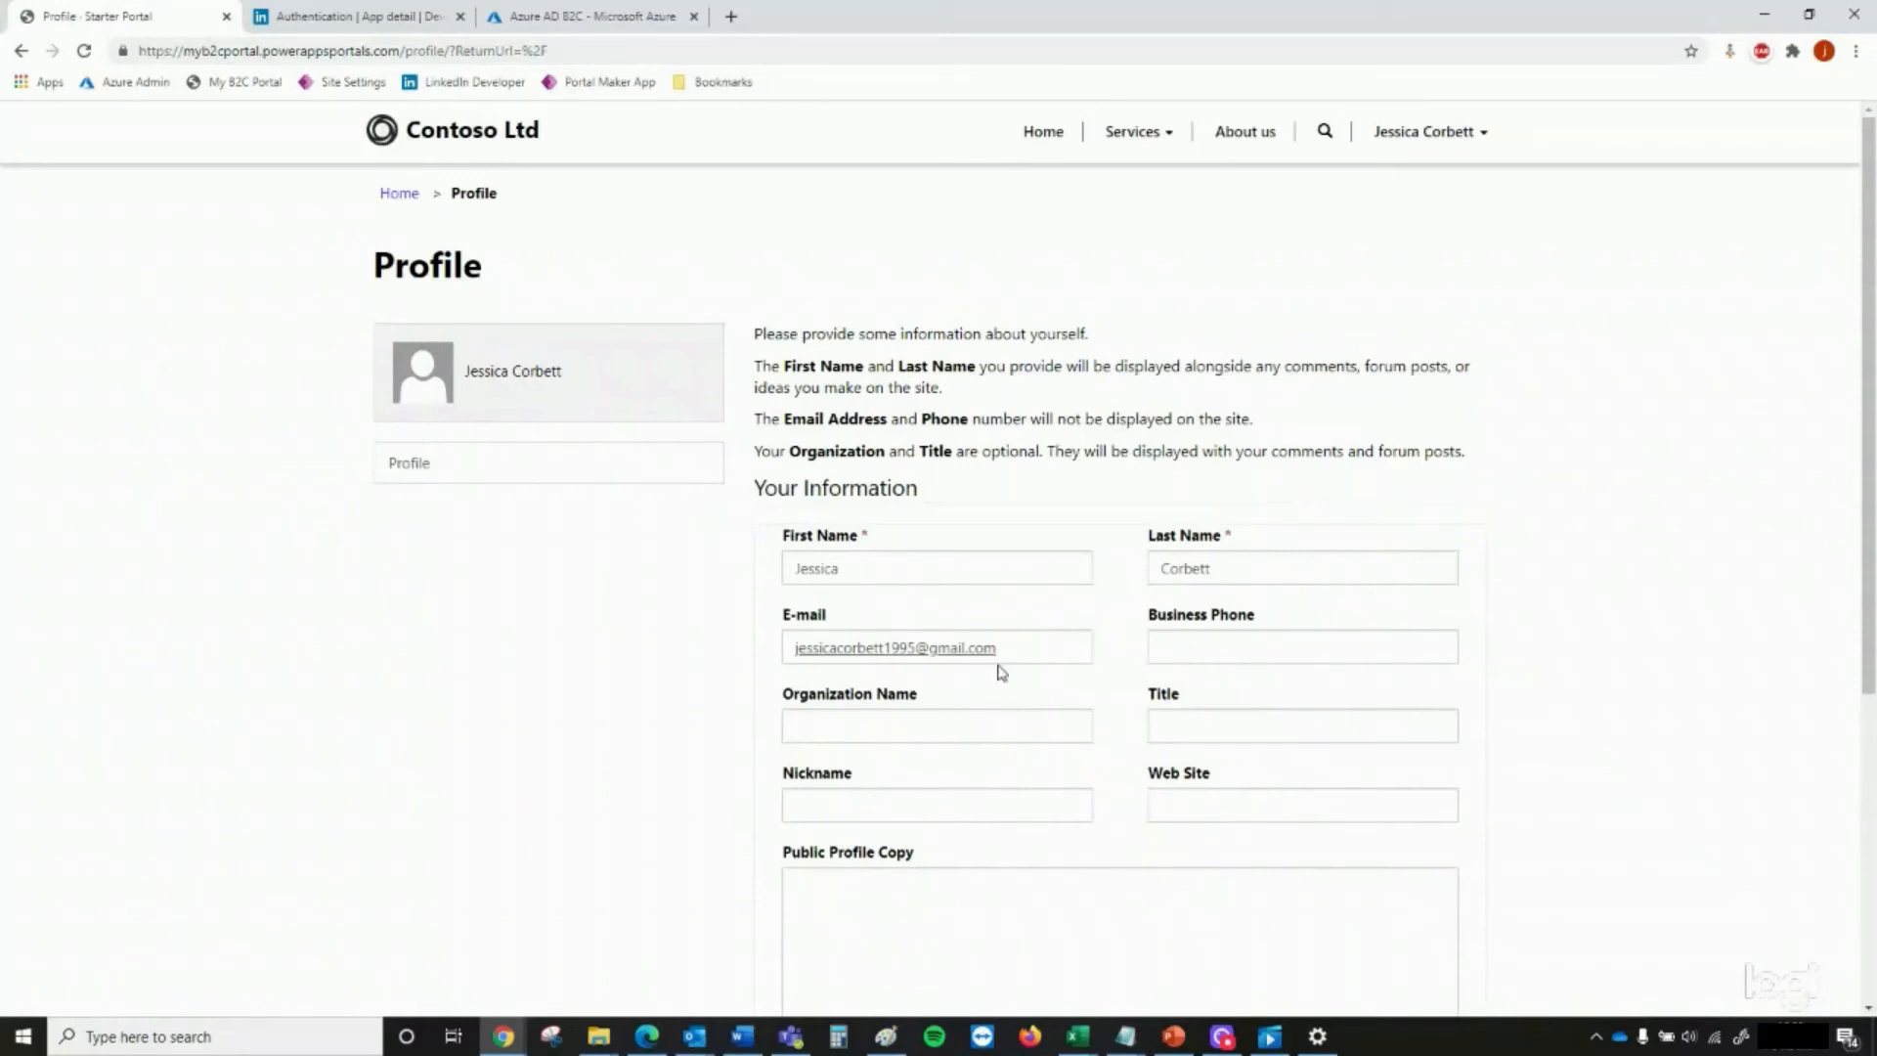
# Review the new user's portal profile, sign out of the portal, and reopen its sign-in page
pyautogui.scroll(-3, 999, 672)
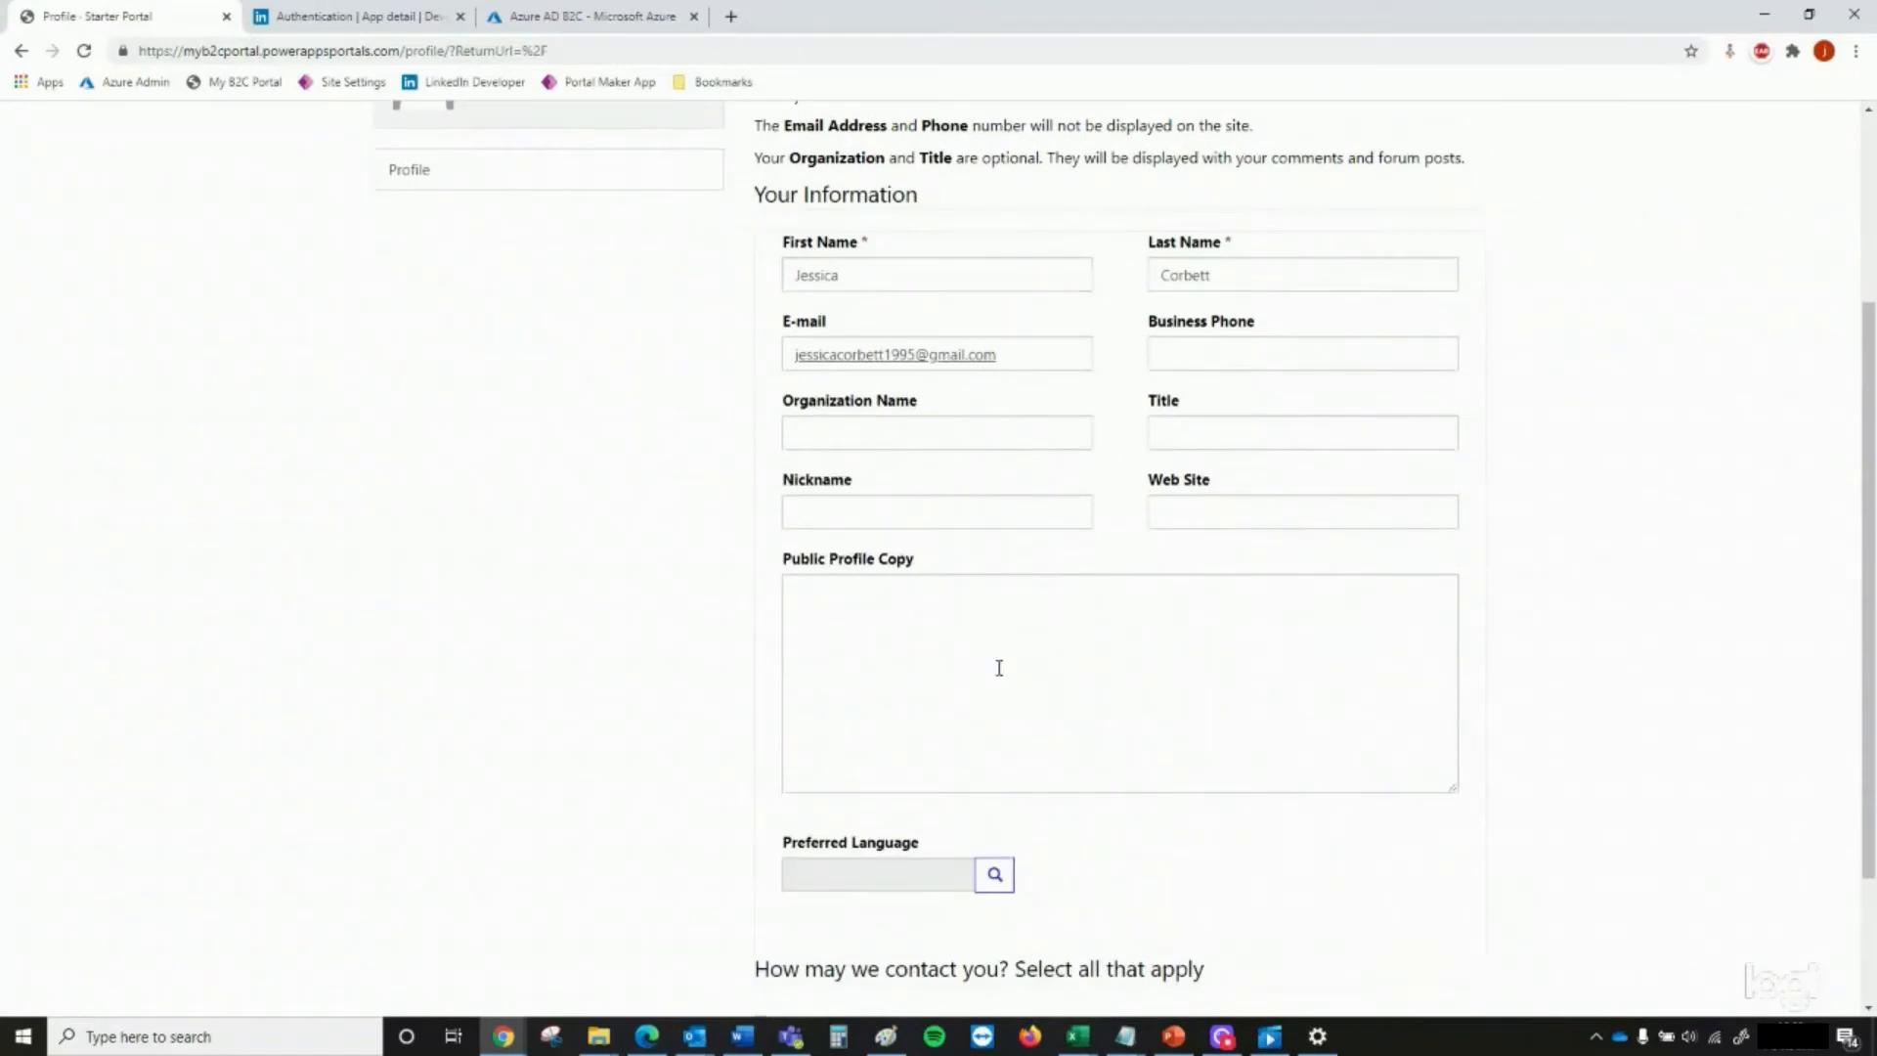
pyautogui.scroll(3, 999, 669)
pyautogui.click(1429, 131)
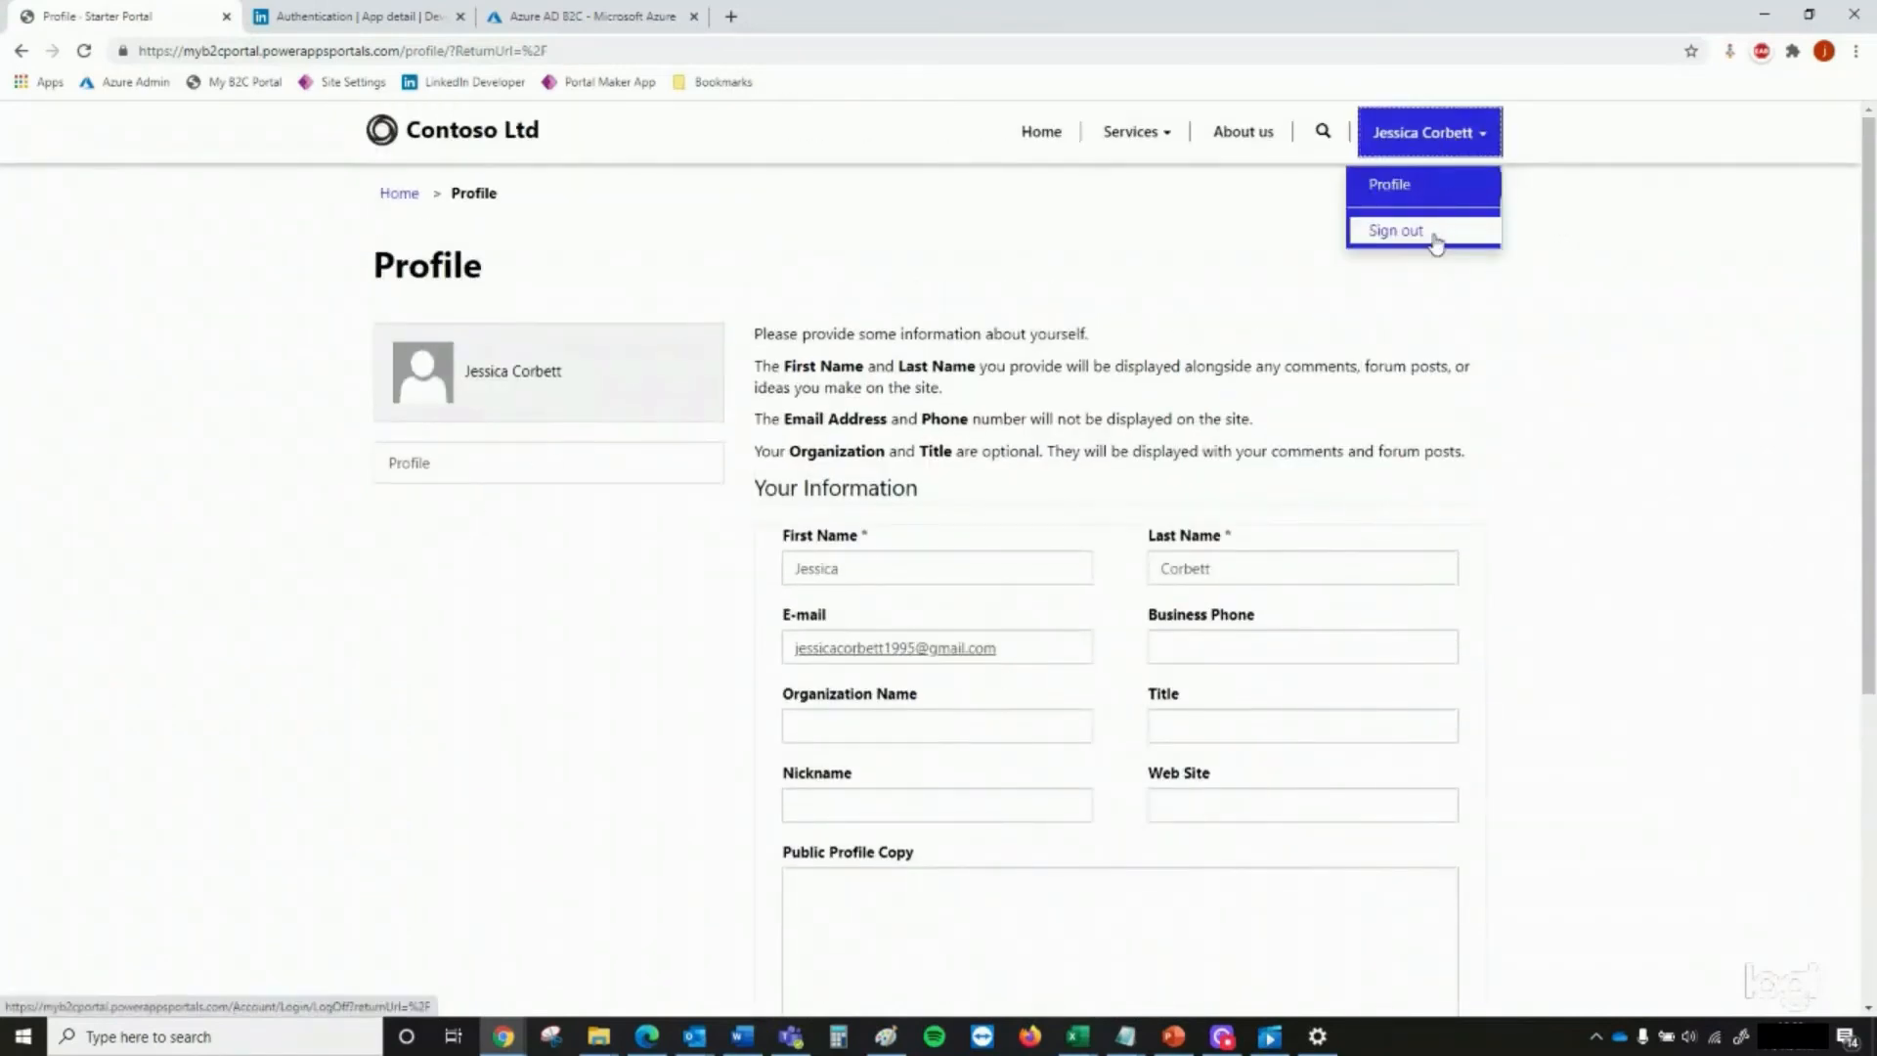
pyautogui.click(1398, 229)
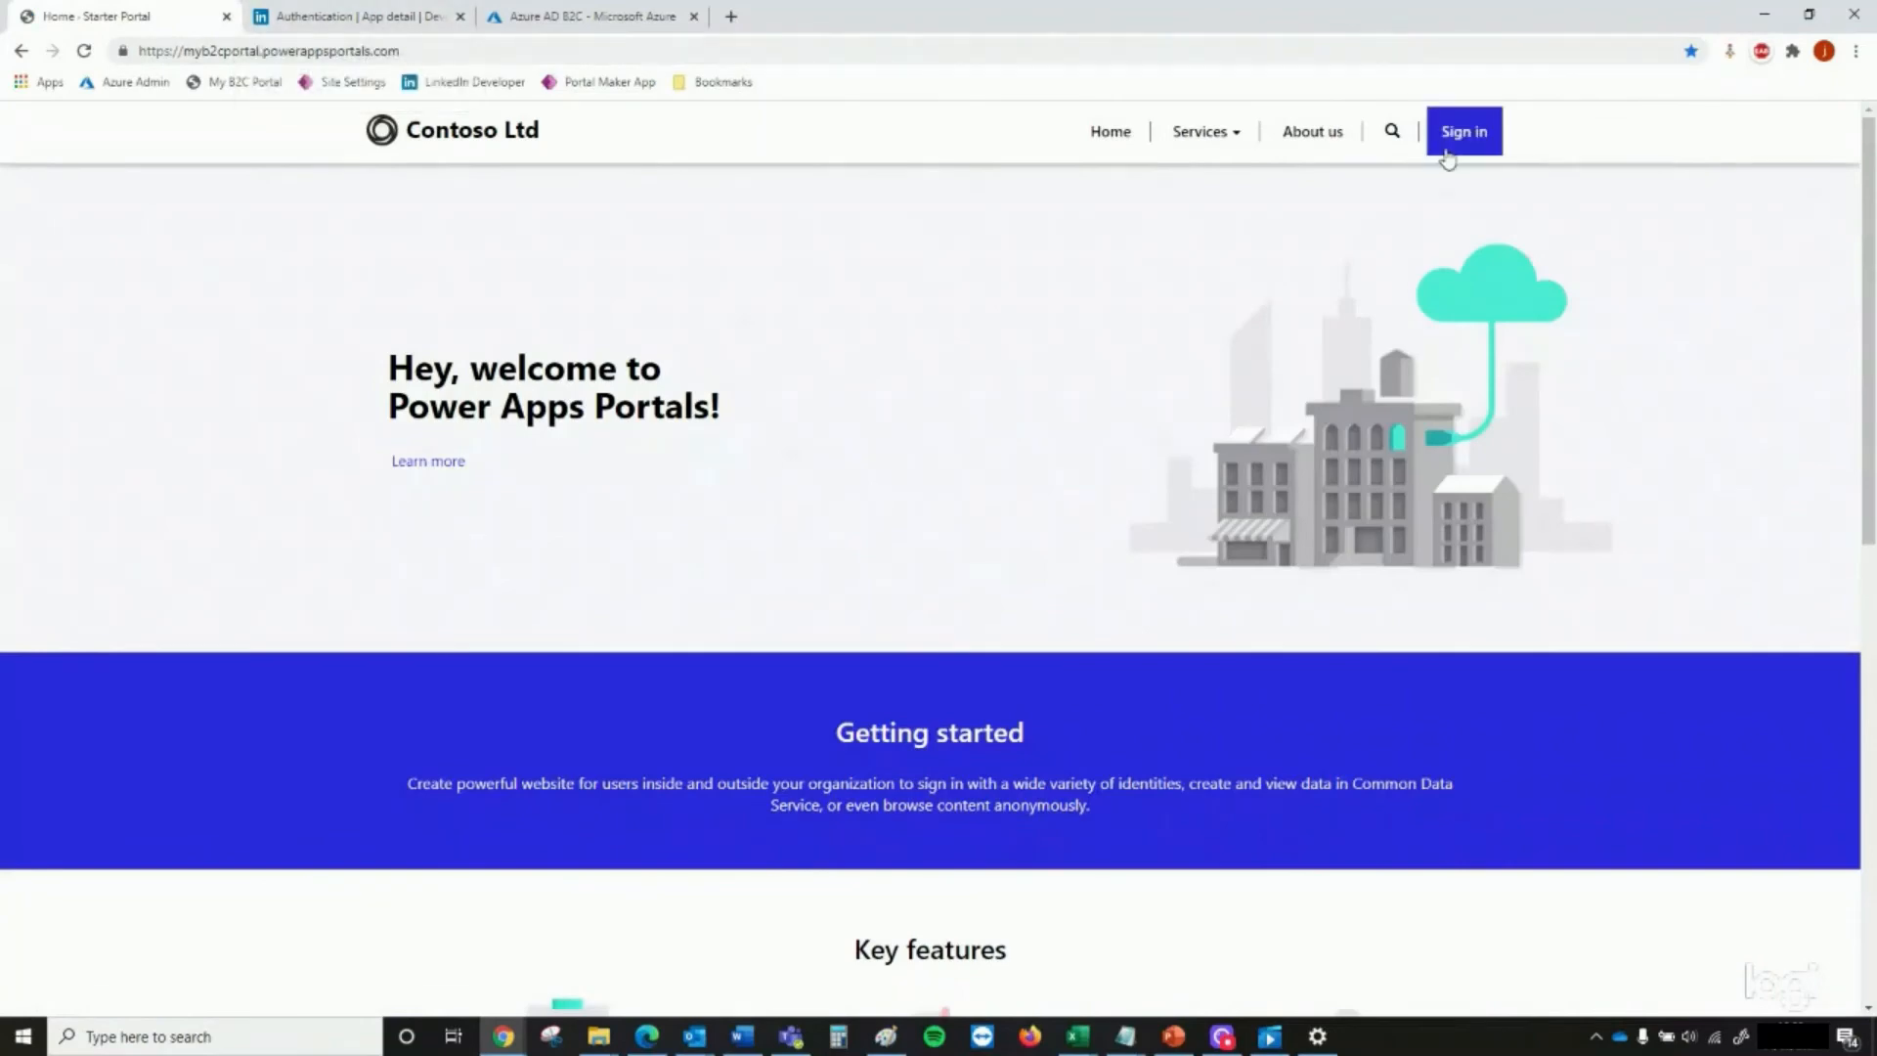
pyautogui.click(1463, 146)
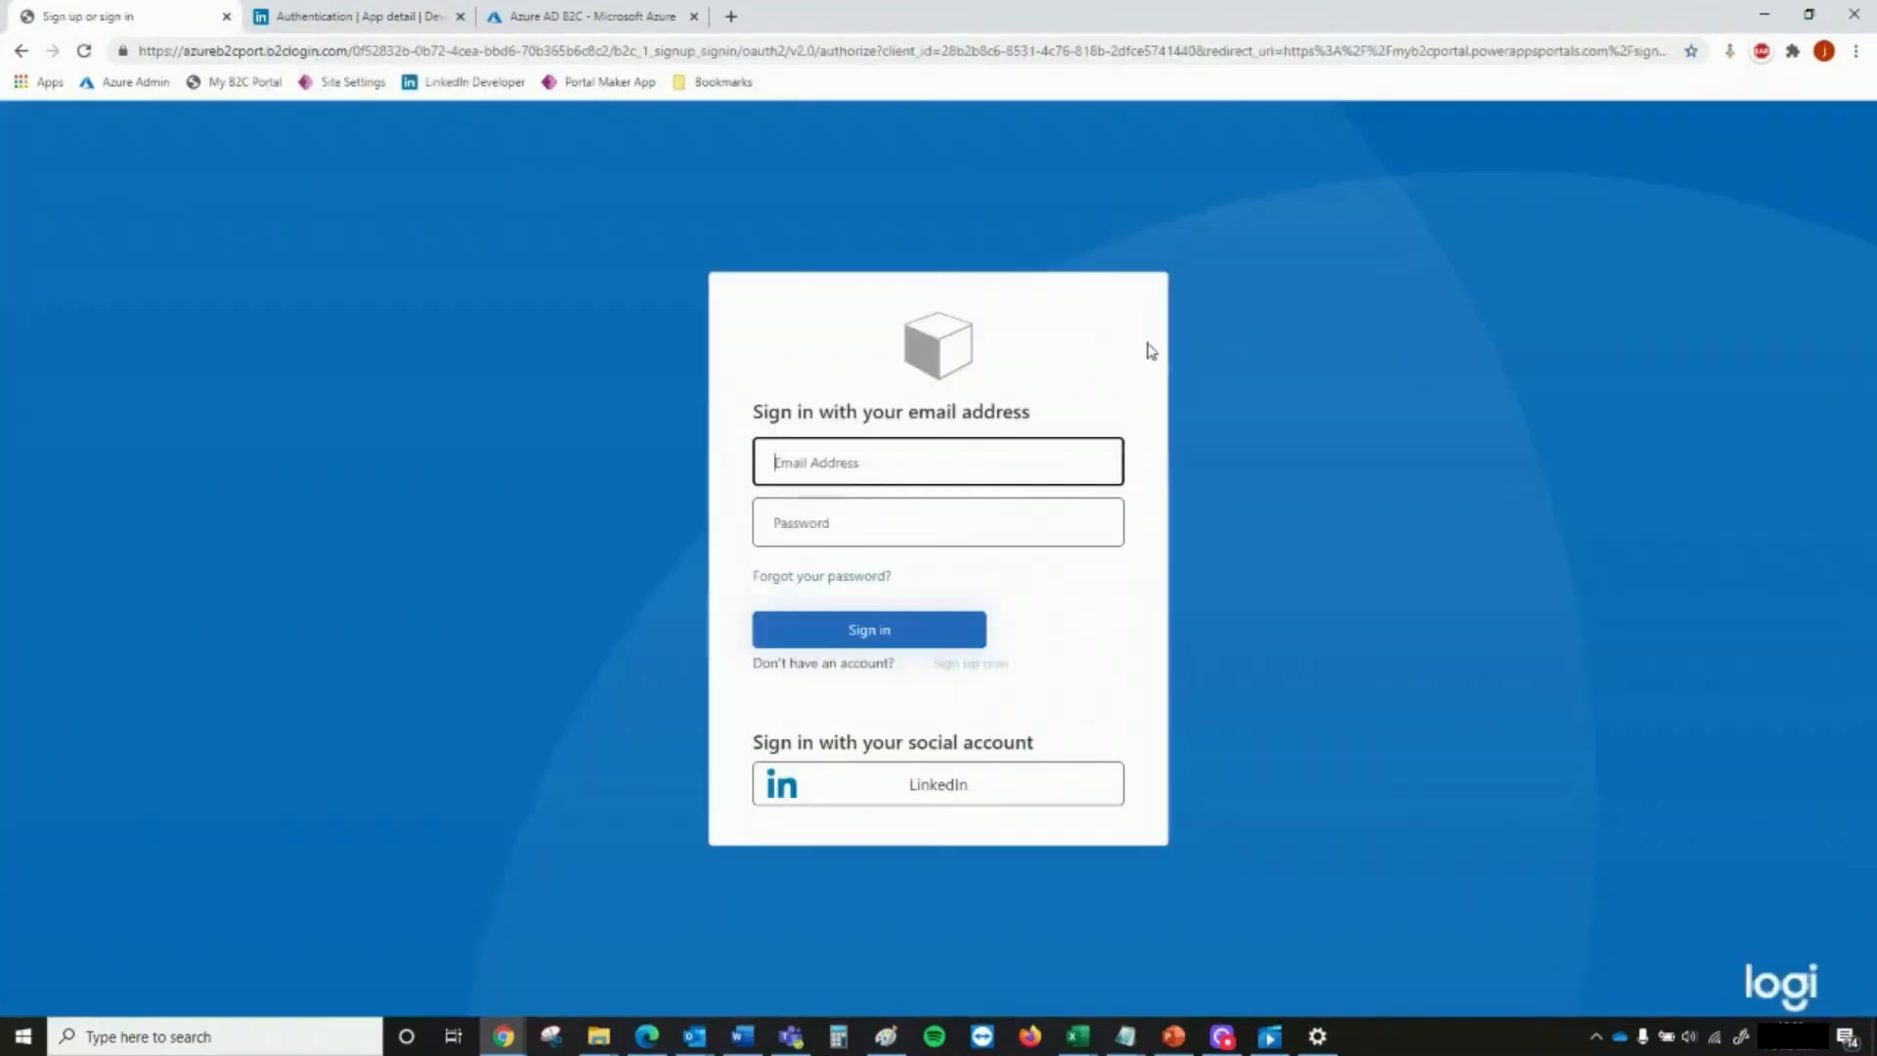
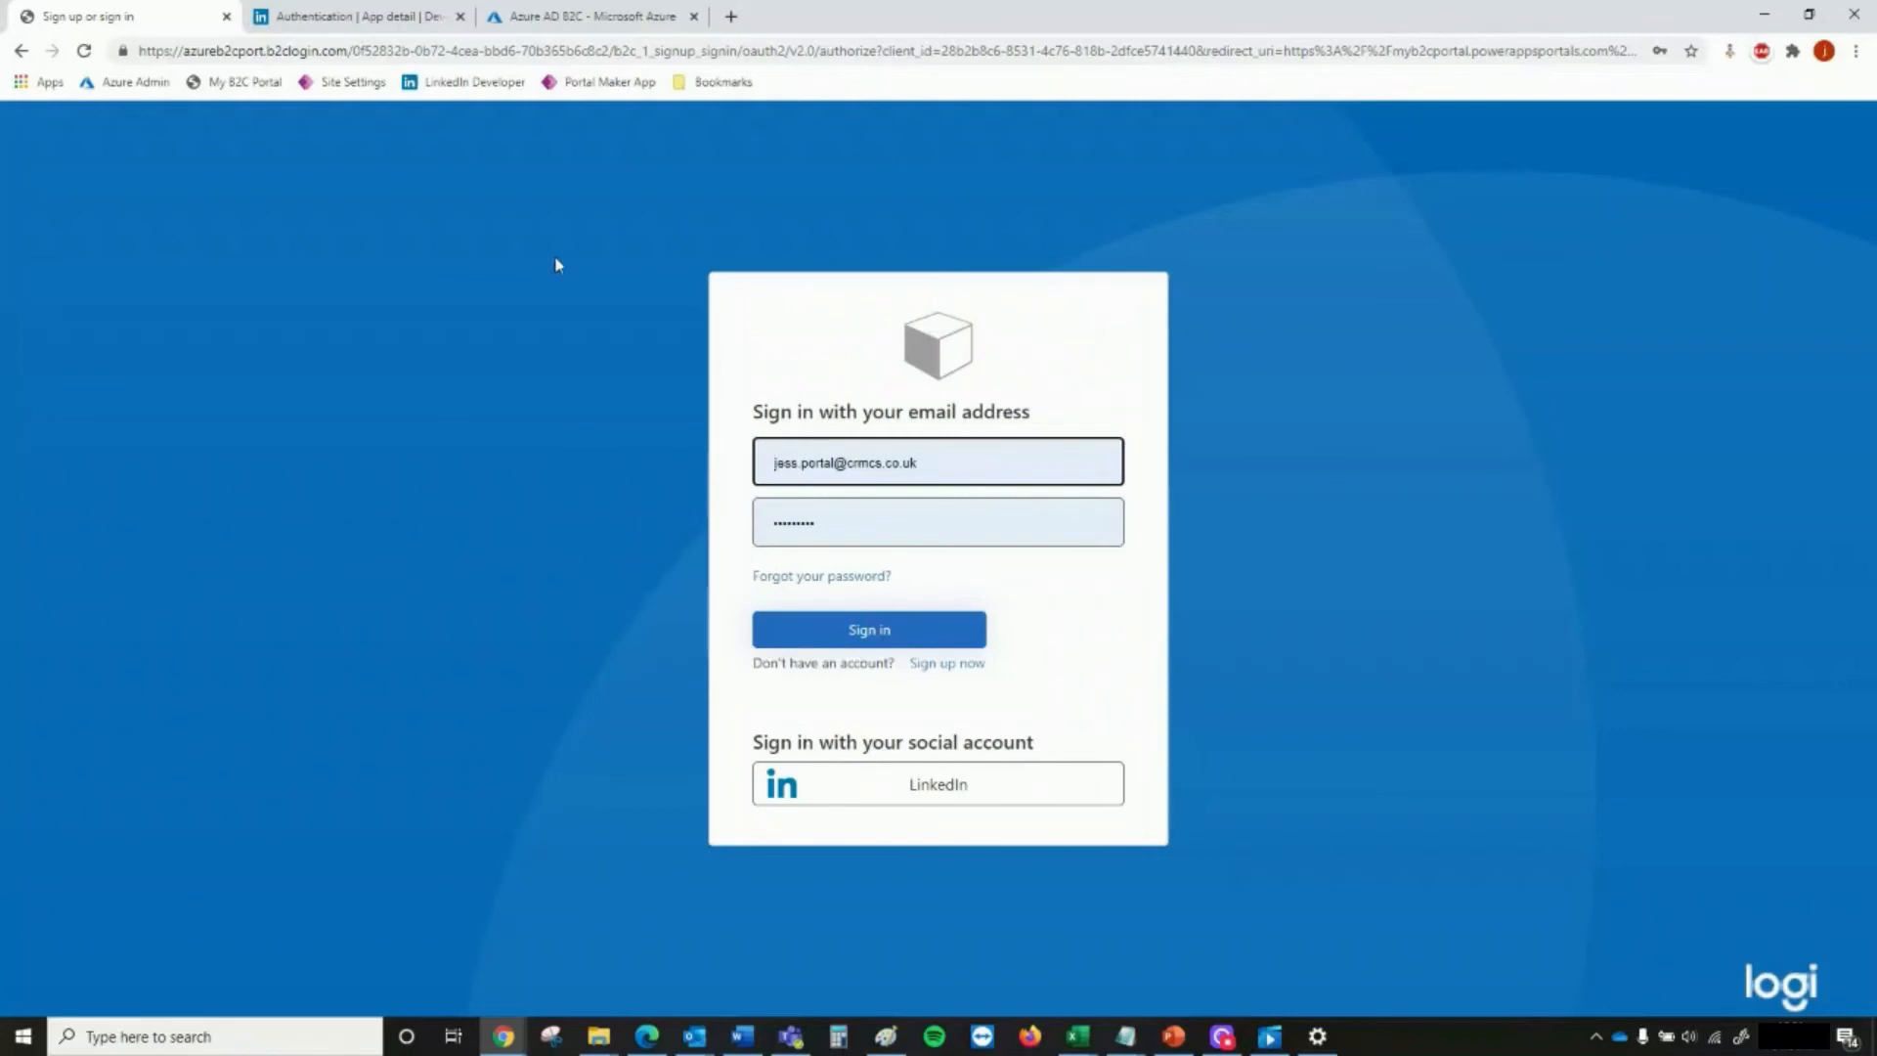
# Open the portal's web templates list in a new browser tab and bring up the documentation on customizing the Azure AD B2C user interface
pyautogui.click(729, 20)
pyautogui.click(349, 91)
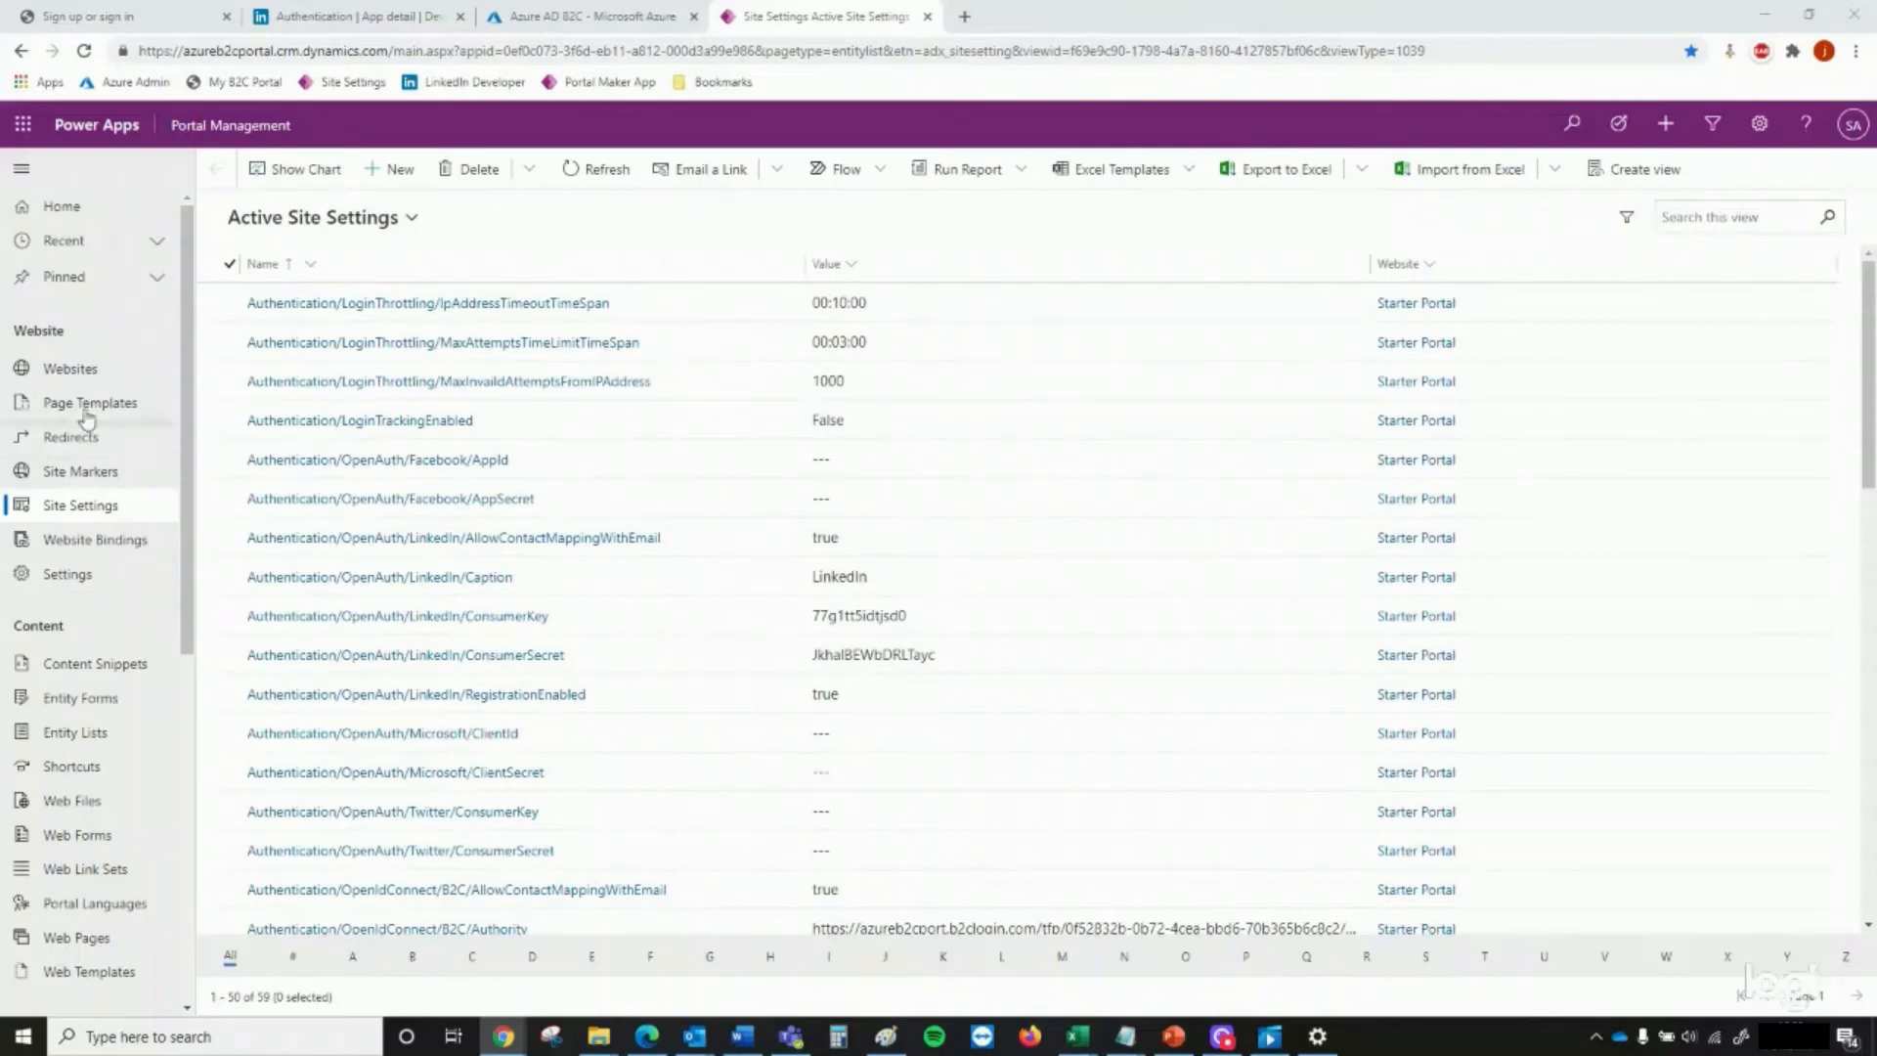
pyautogui.scroll(-3, 94, 587)
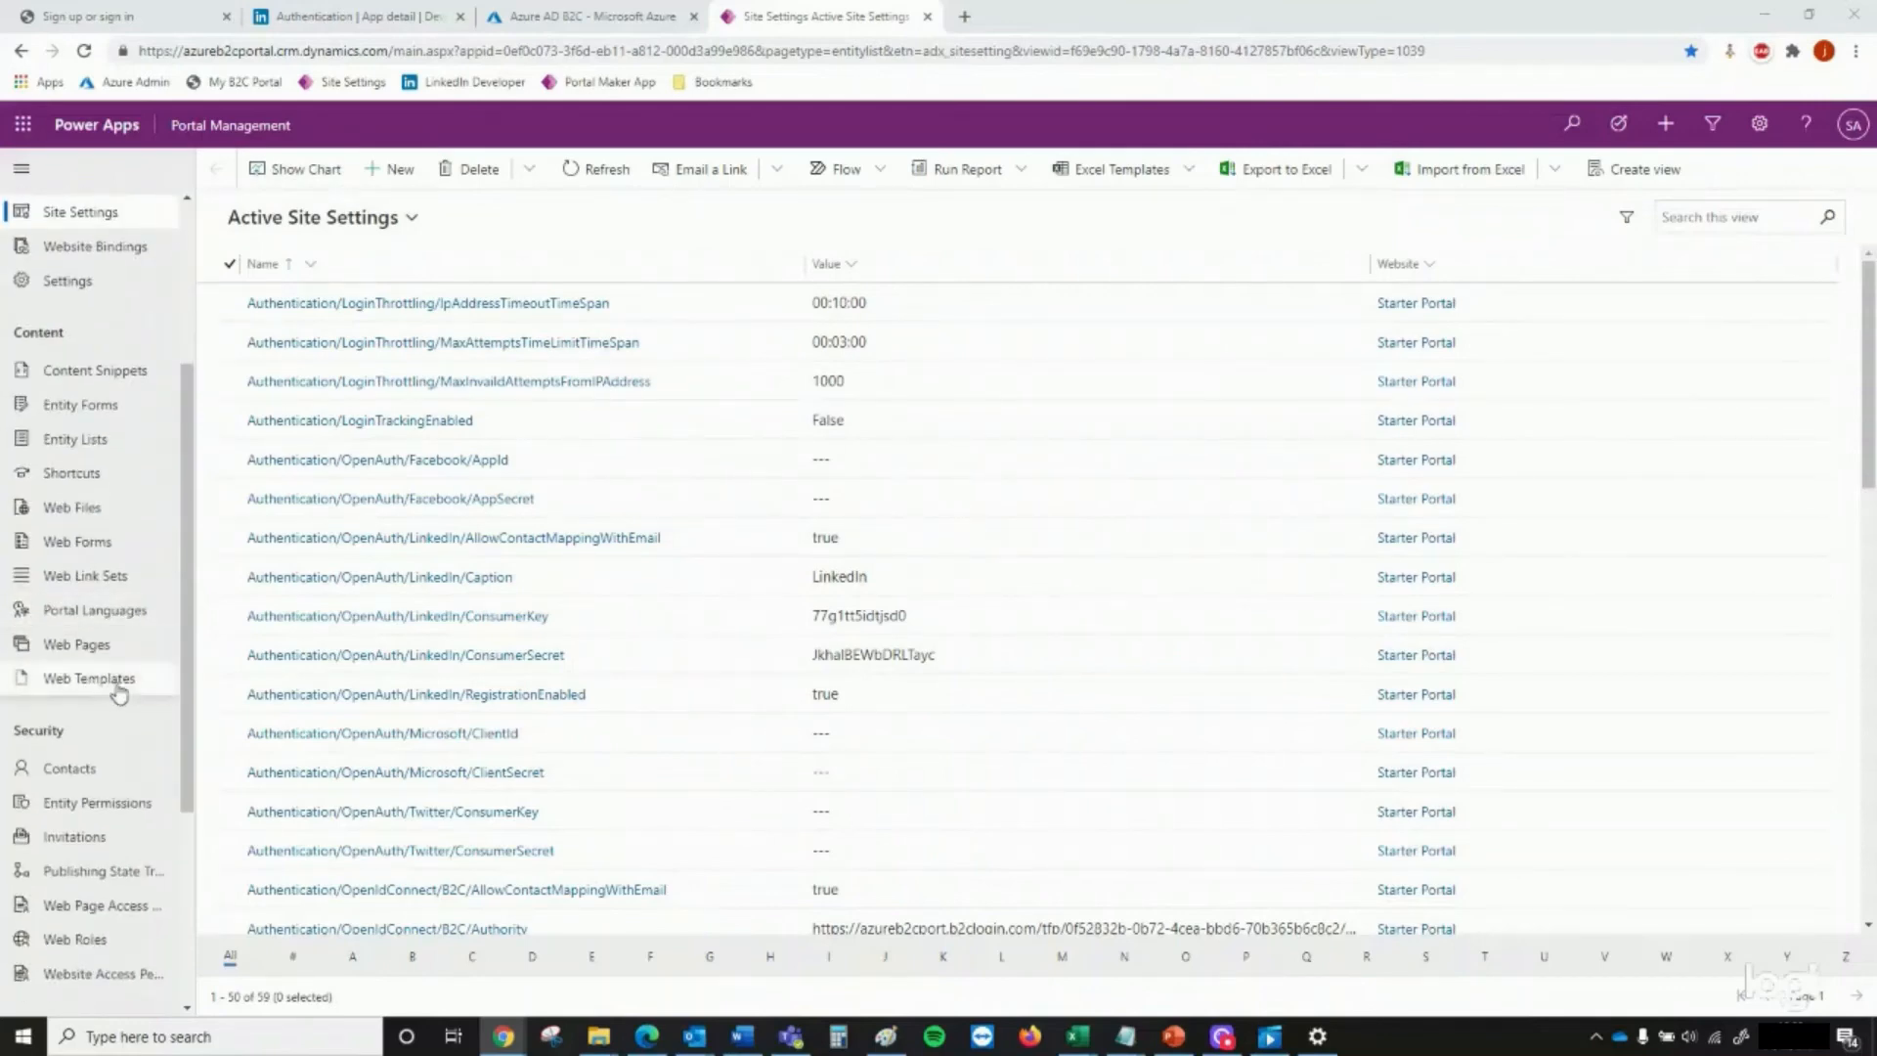
pyautogui.click(92, 679)
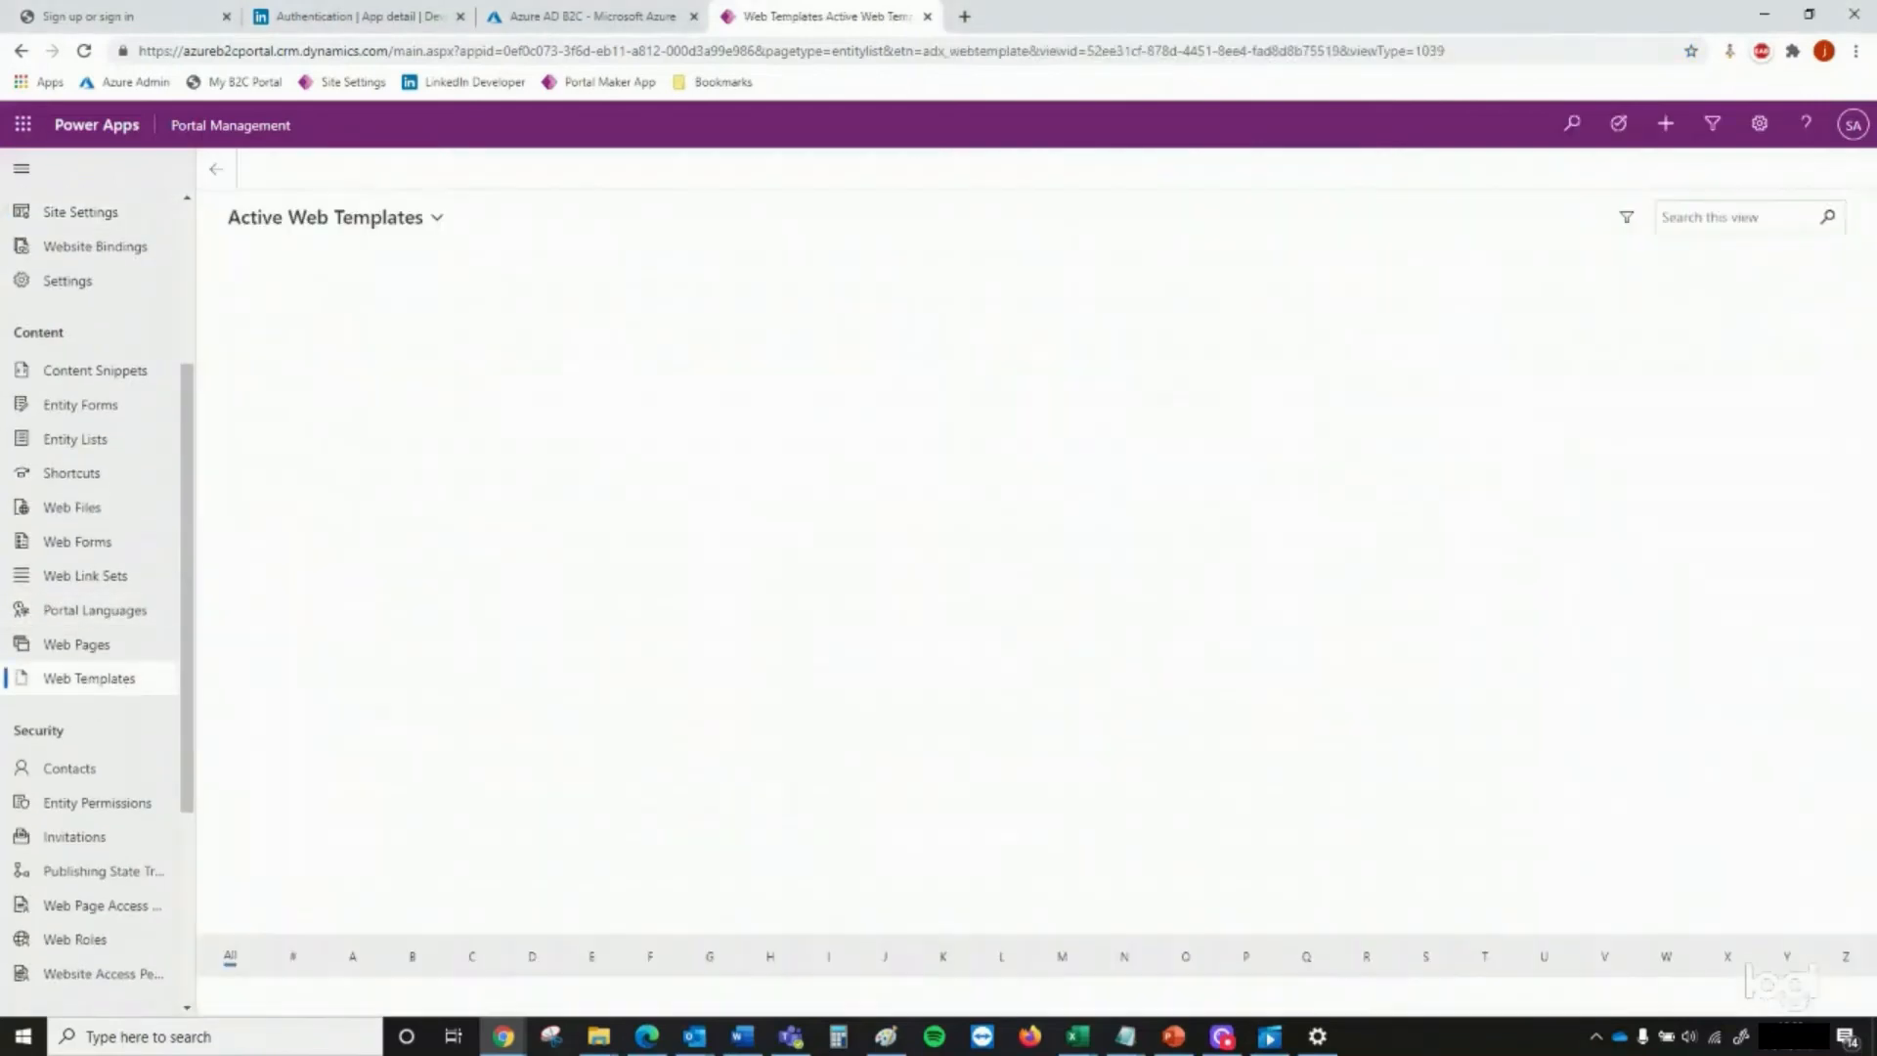
pyautogui.moveTo(807, 477); pyautogui.dragTo(795, 12)
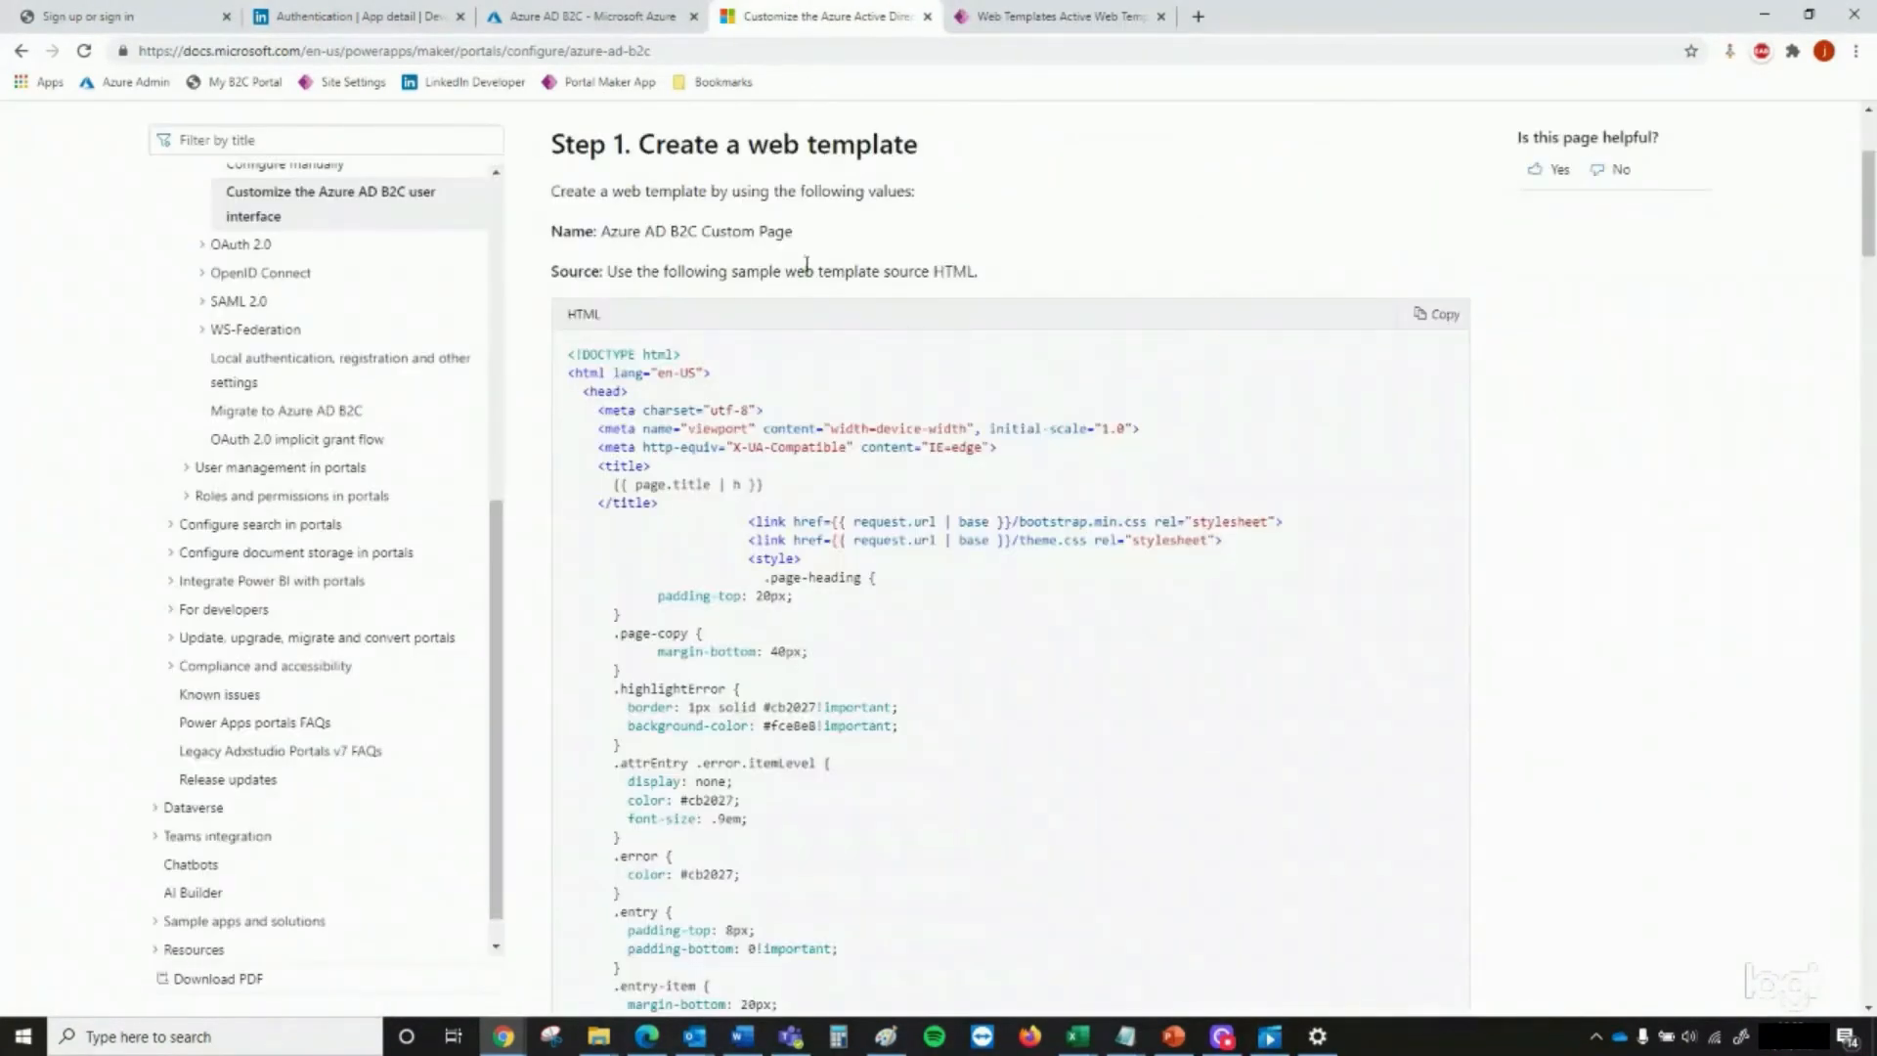
pyautogui.scroll(2, 807, 324)
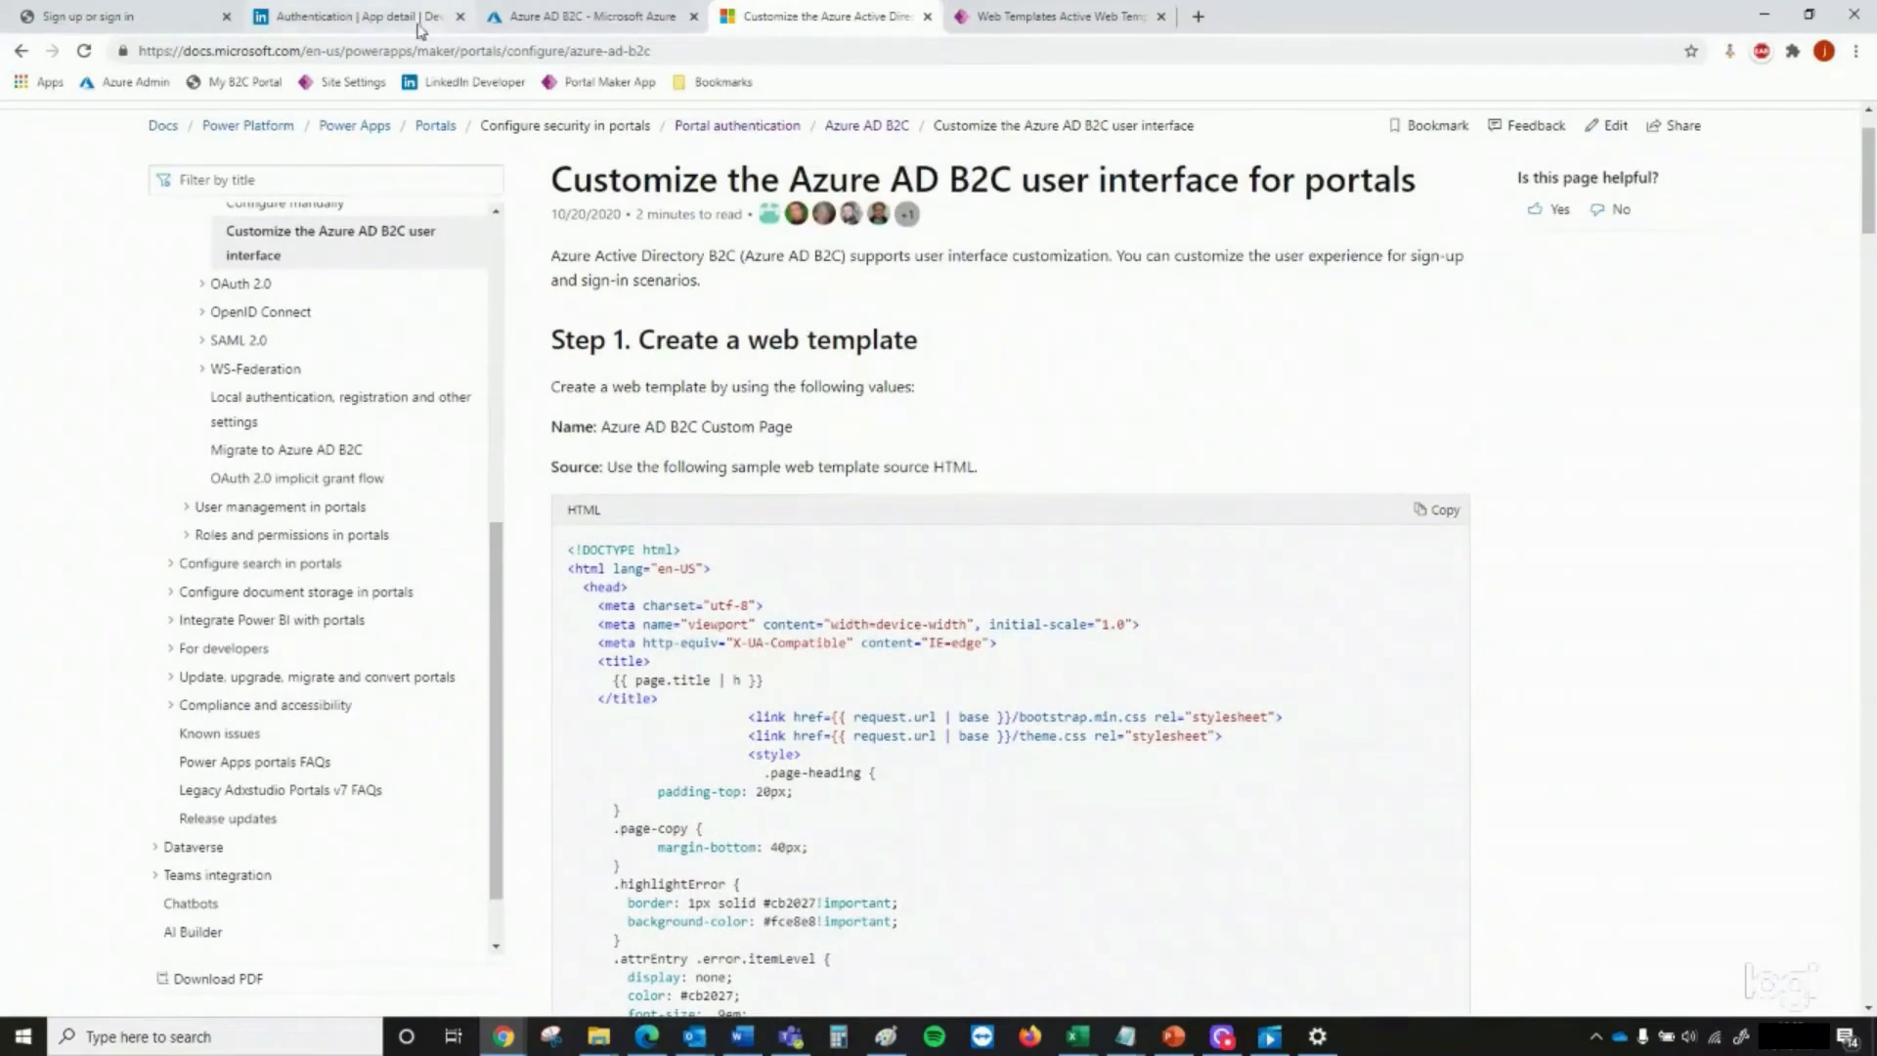
# Start a new web template named Azure AD B2C Custom Page, as given in the documentation, for the Starter Portal website
pyautogui.click(1026, 17)
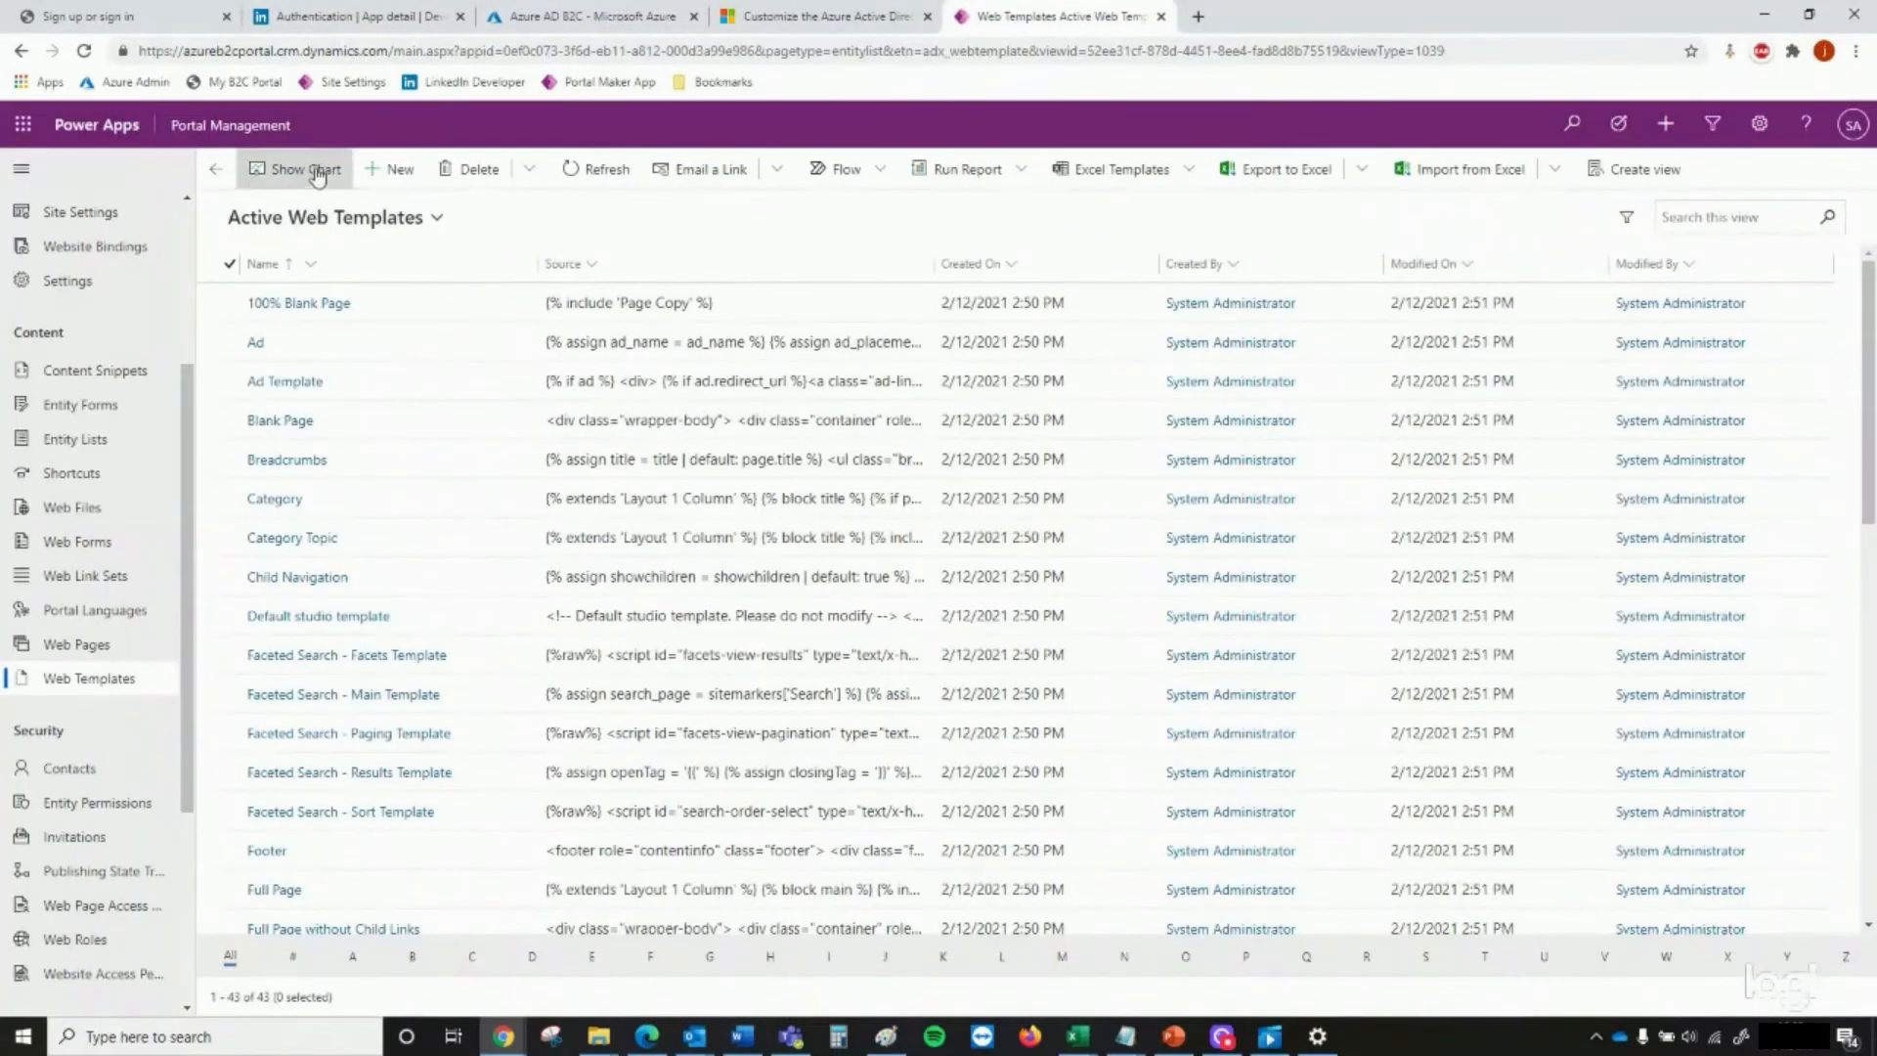
pyautogui.click(396, 169)
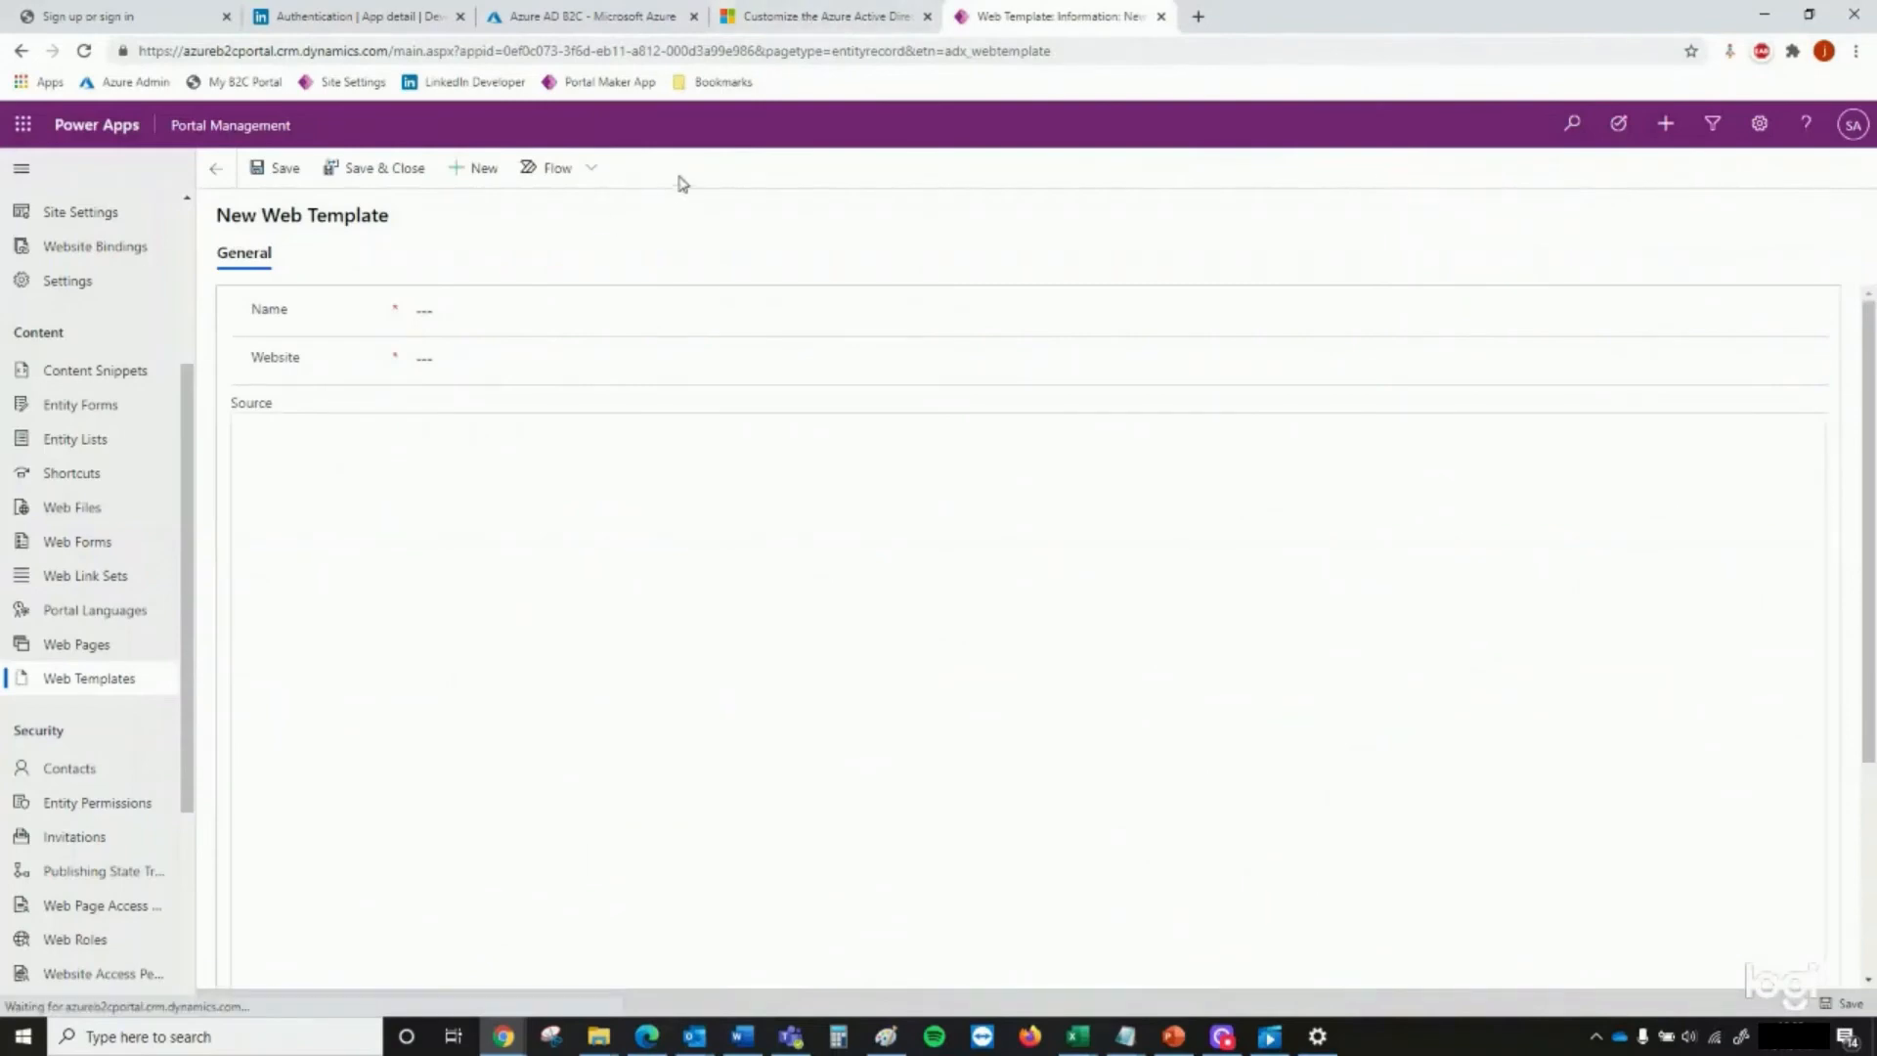
pyautogui.click(836, 20)
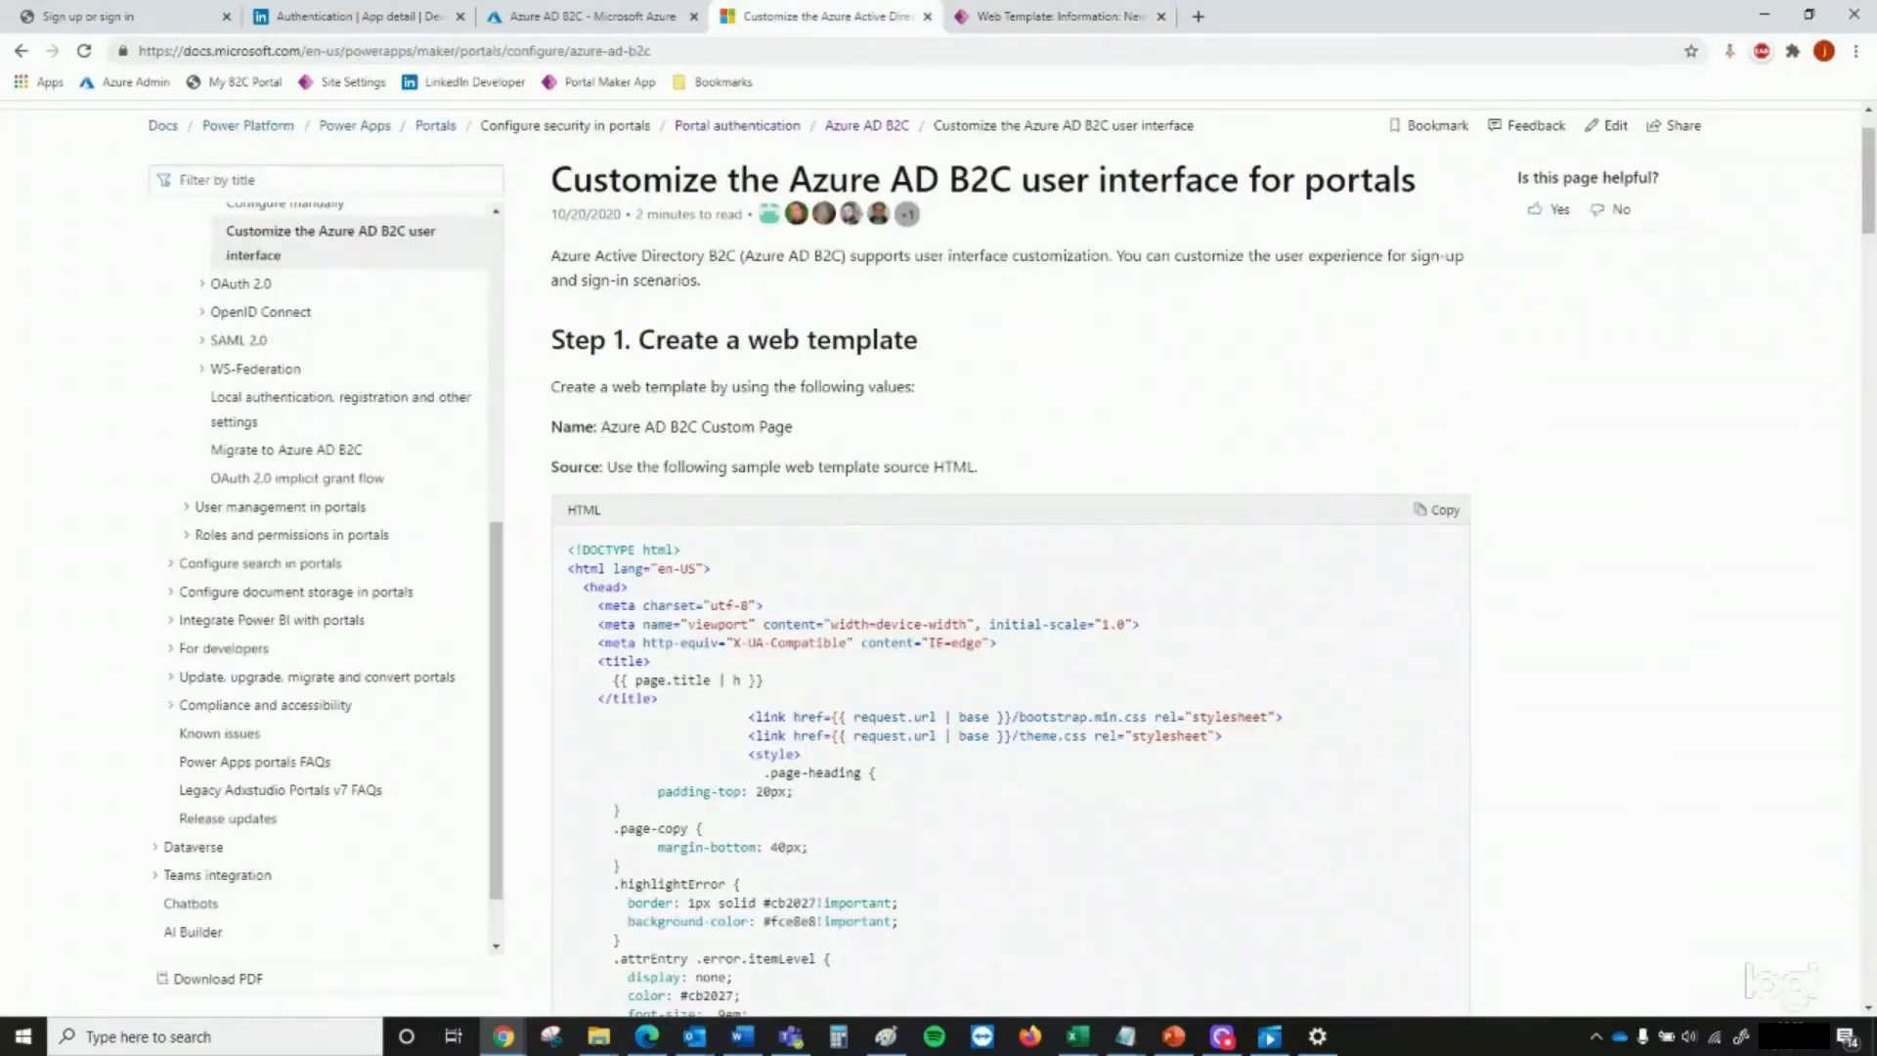
pyautogui.moveTo(600, 426); pyautogui.dragTo(788, 428)
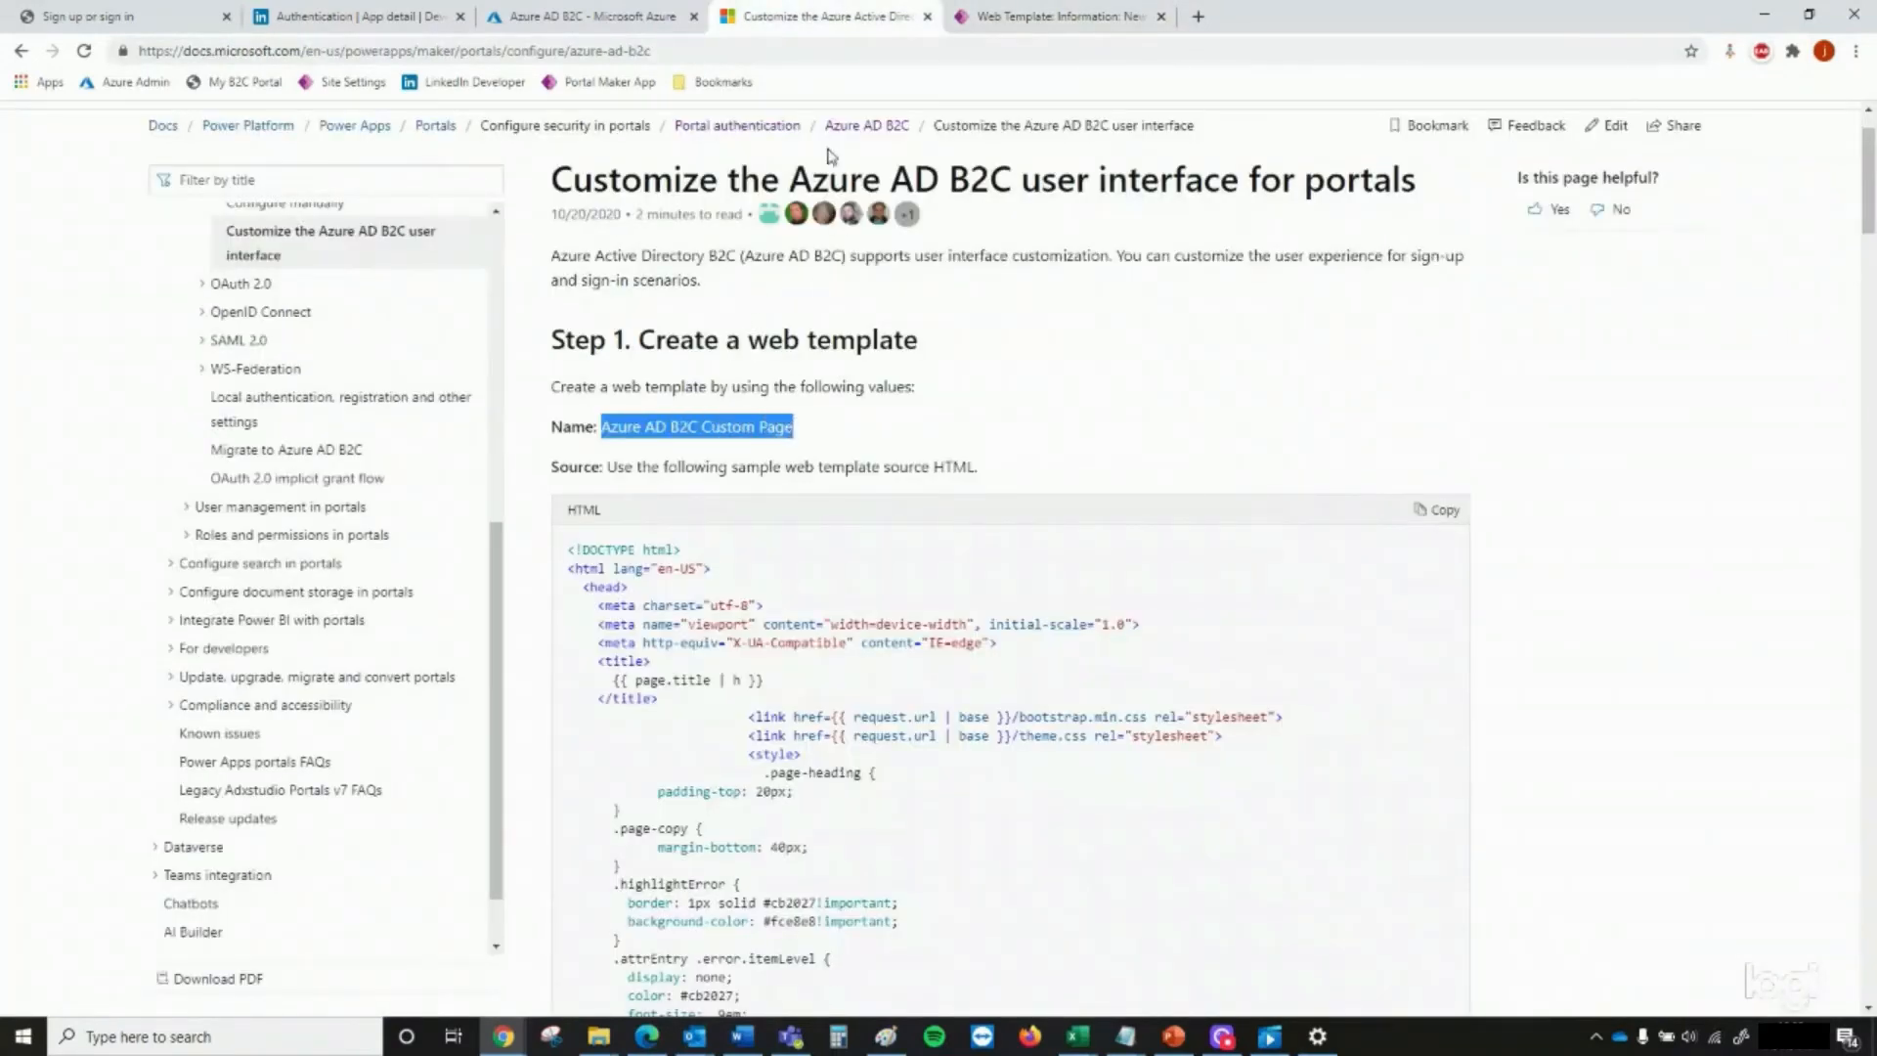
pyautogui.click(1060, 17)
pyautogui.click(673, 313)
pyautogui.write('Azure AD B2C Custom Page')
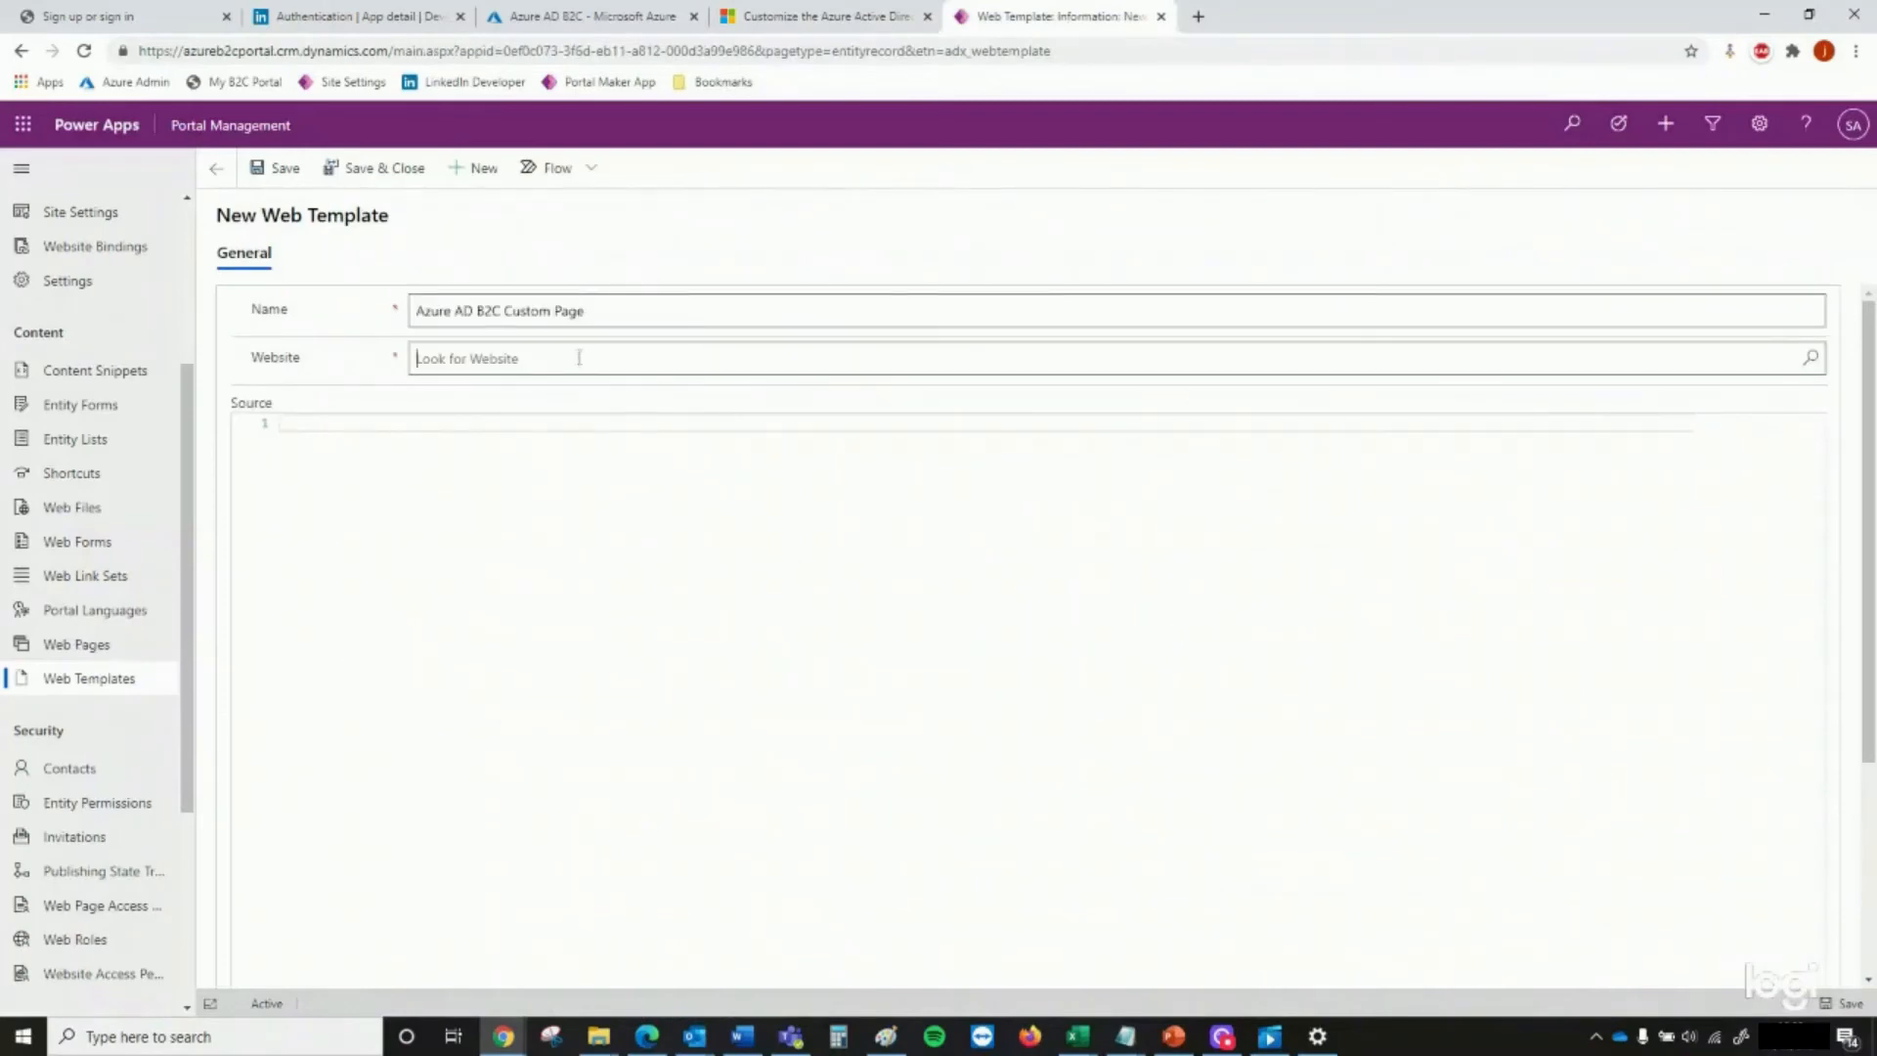
pyautogui.click(557, 434)
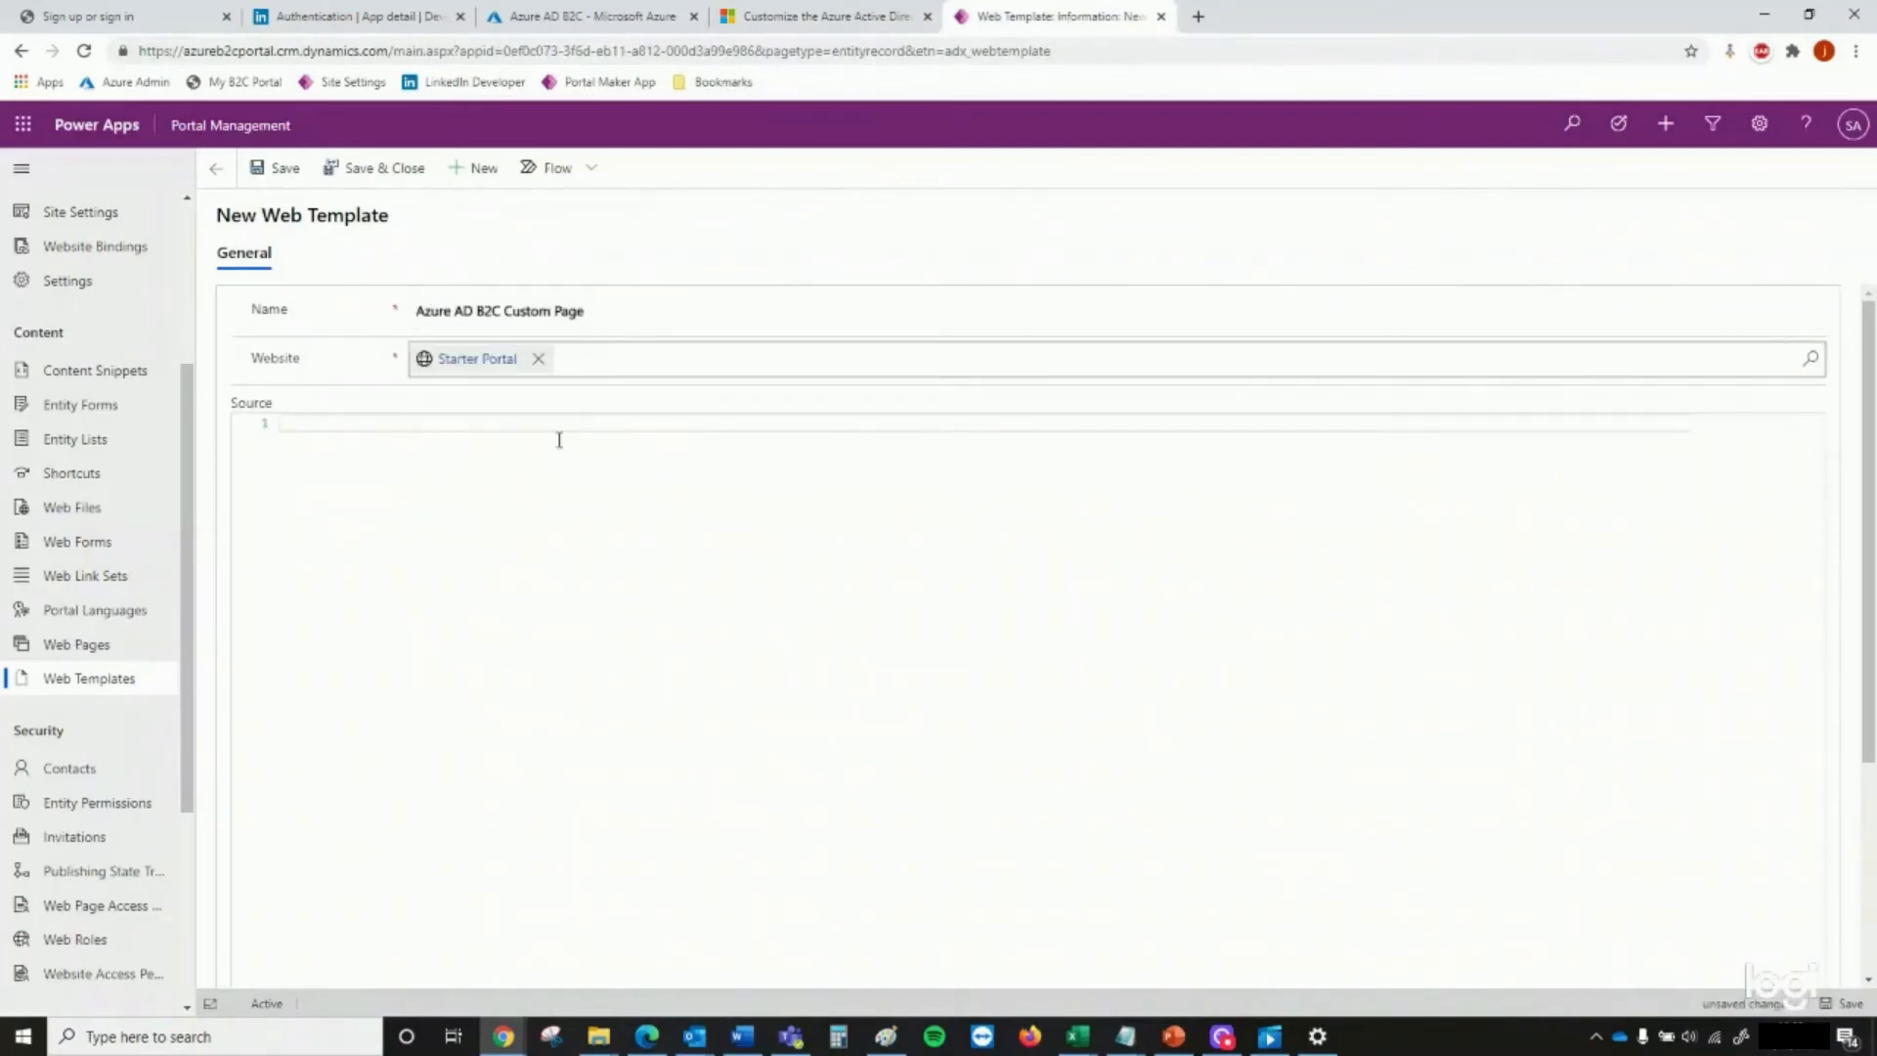
# Copy the sample HTML from the documentation into the web template's source, and save and close the template
pyautogui.click(813, 17)
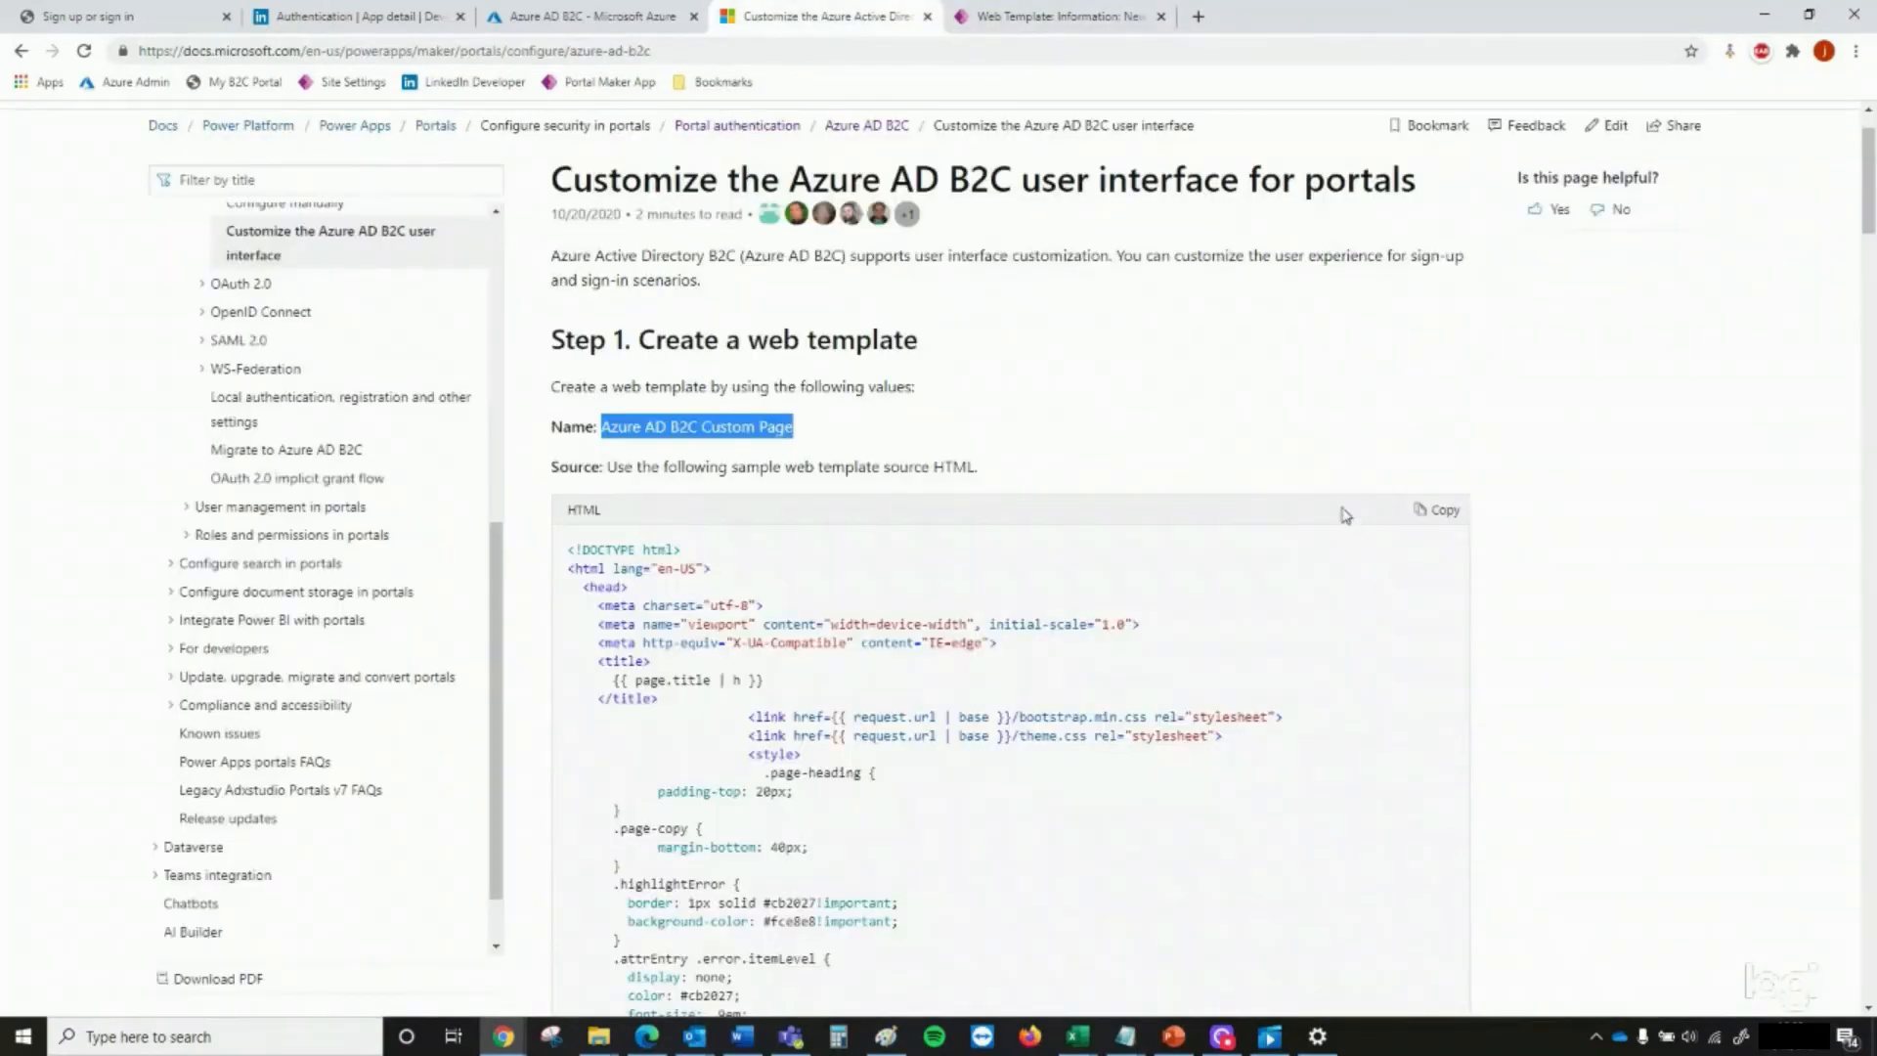
pyautogui.click(1437, 509)
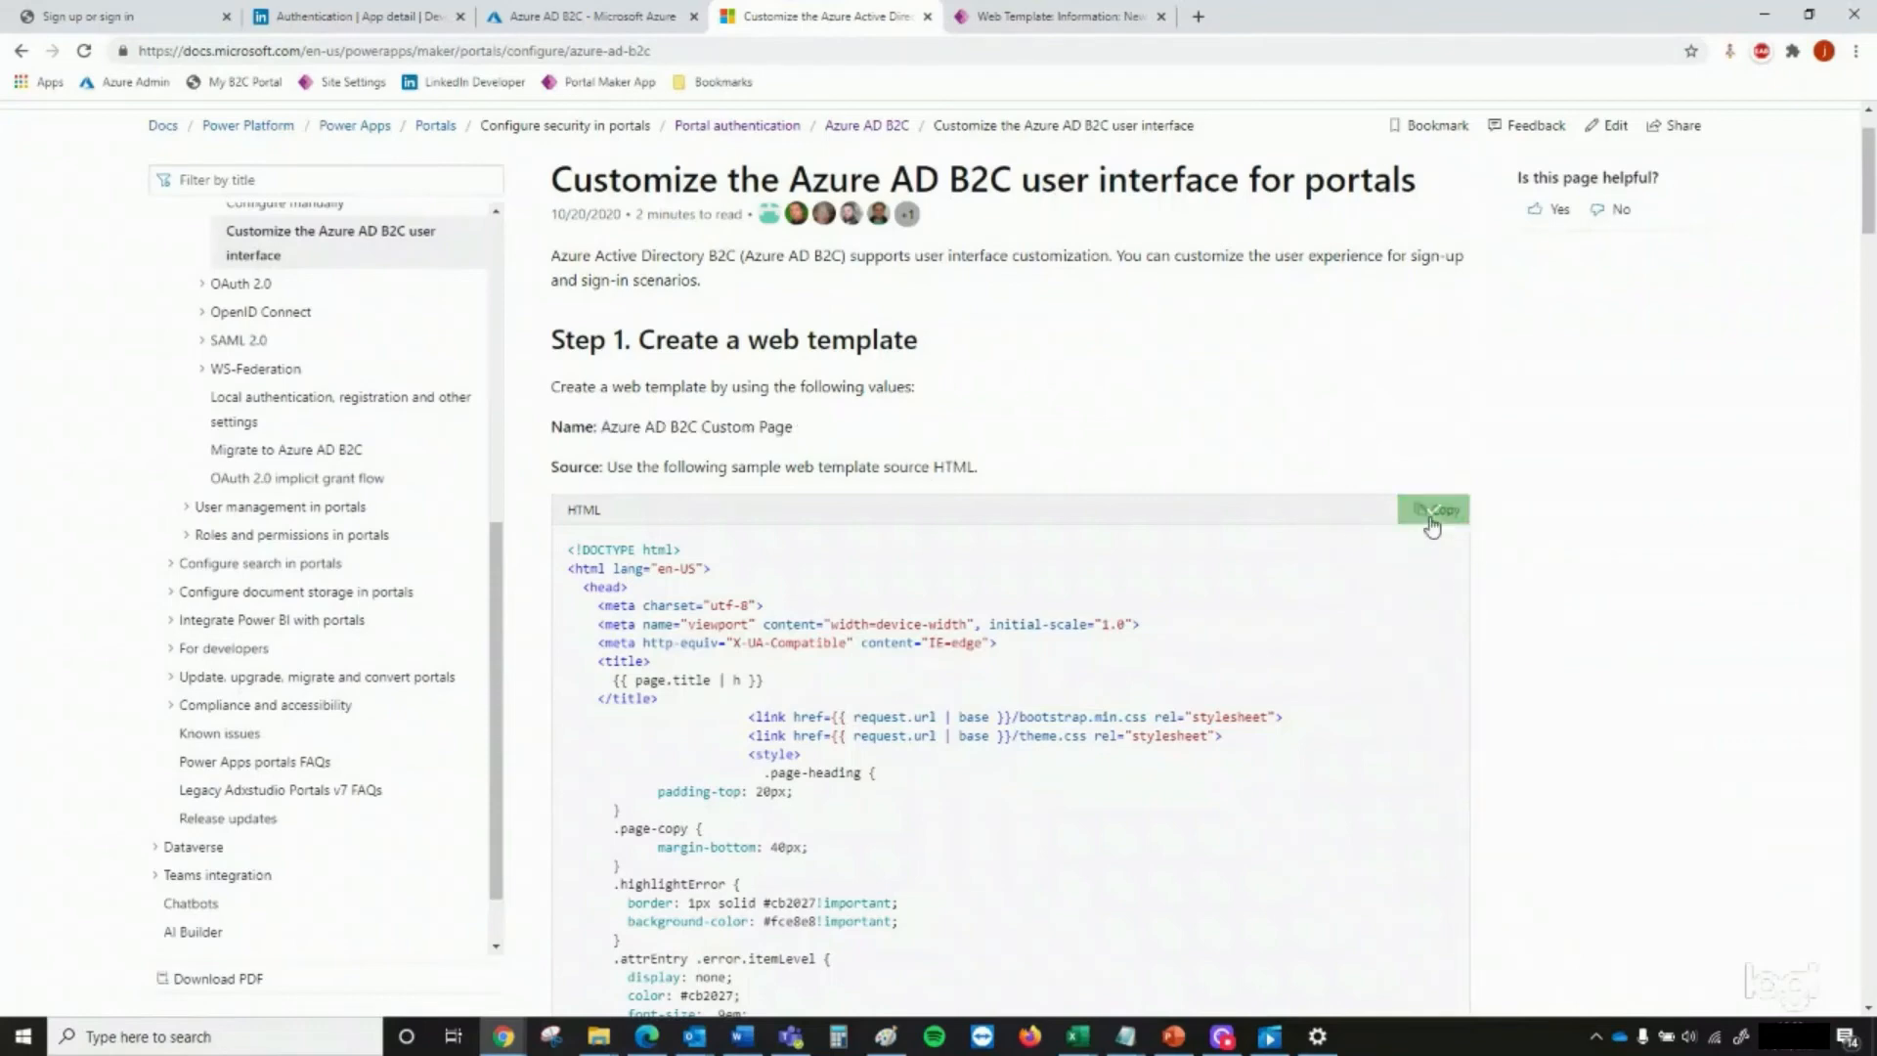
pyautogui.click(1092, 16)
pyautogui.click(412, 421)
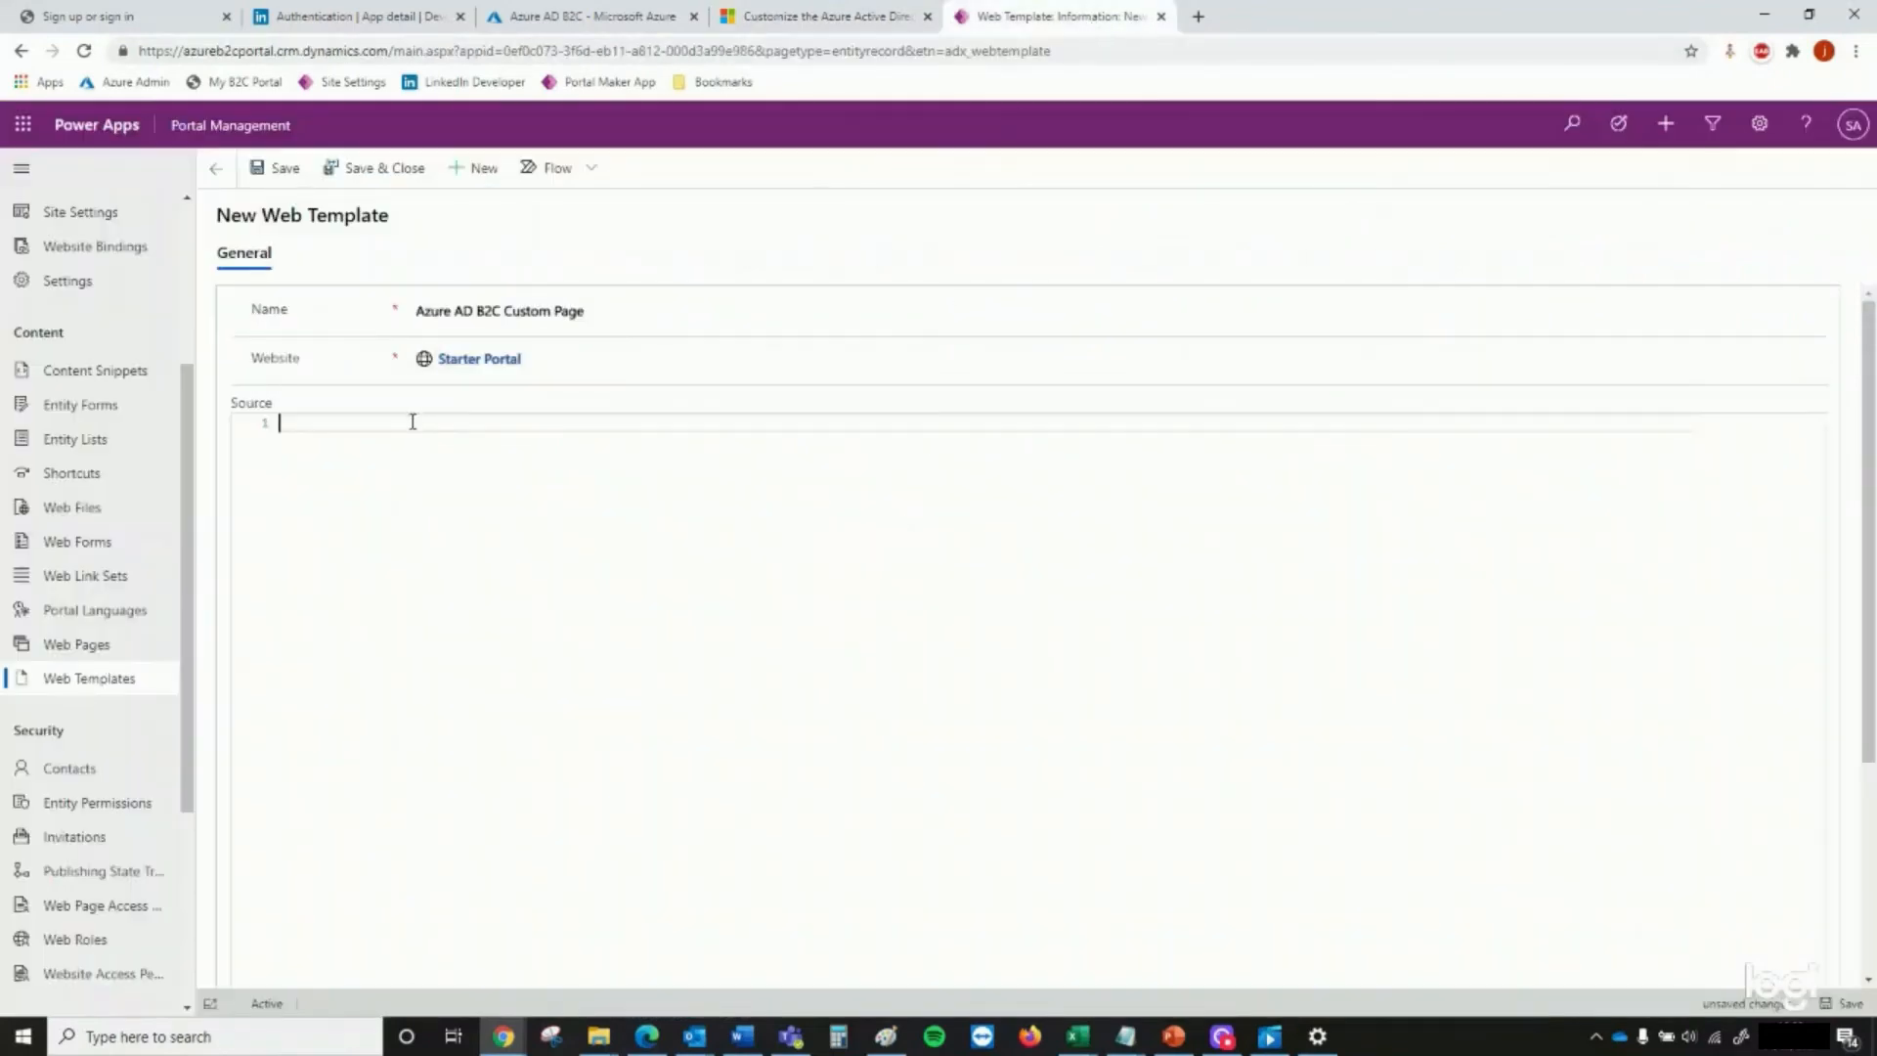
pyautogui.hotkey('ctrl', 'v')
pyautogui.scroll(-10, 792, 704)
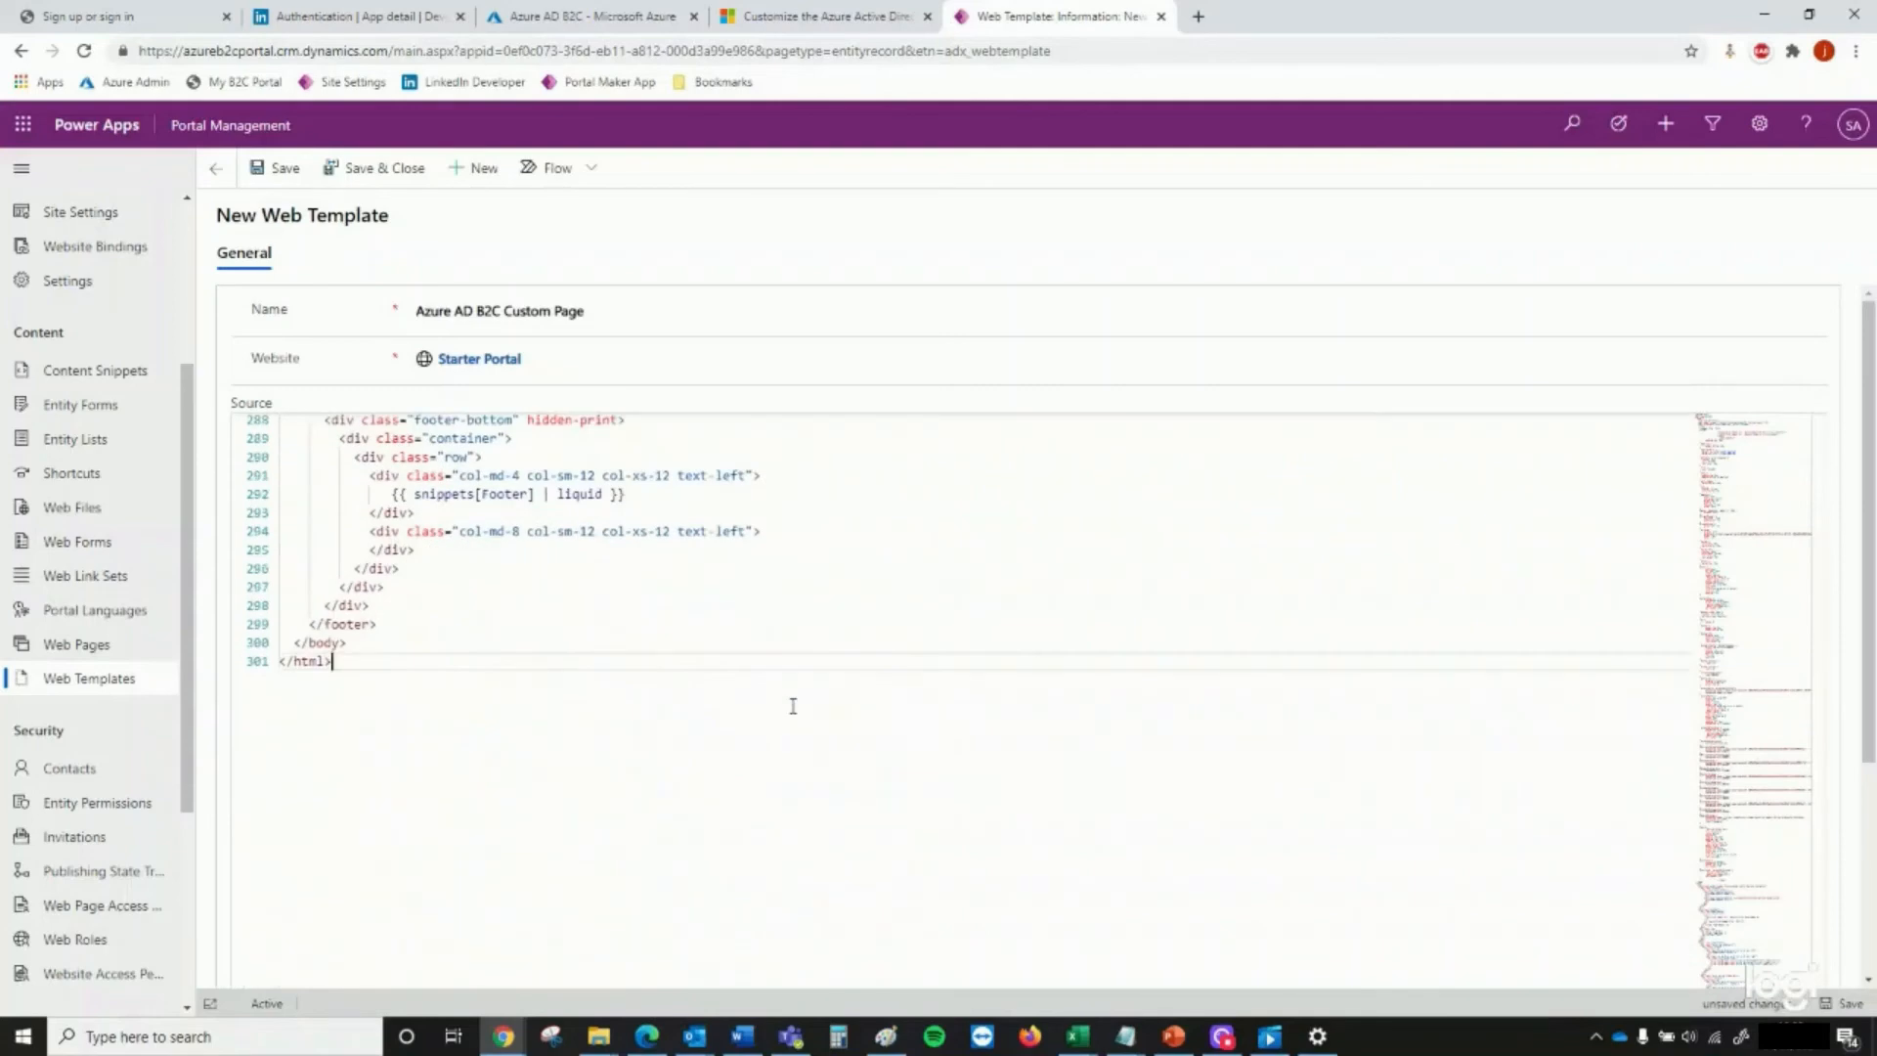
pyautogui.scroll(3, 792, 704)
pyautogui.click(375, 168)
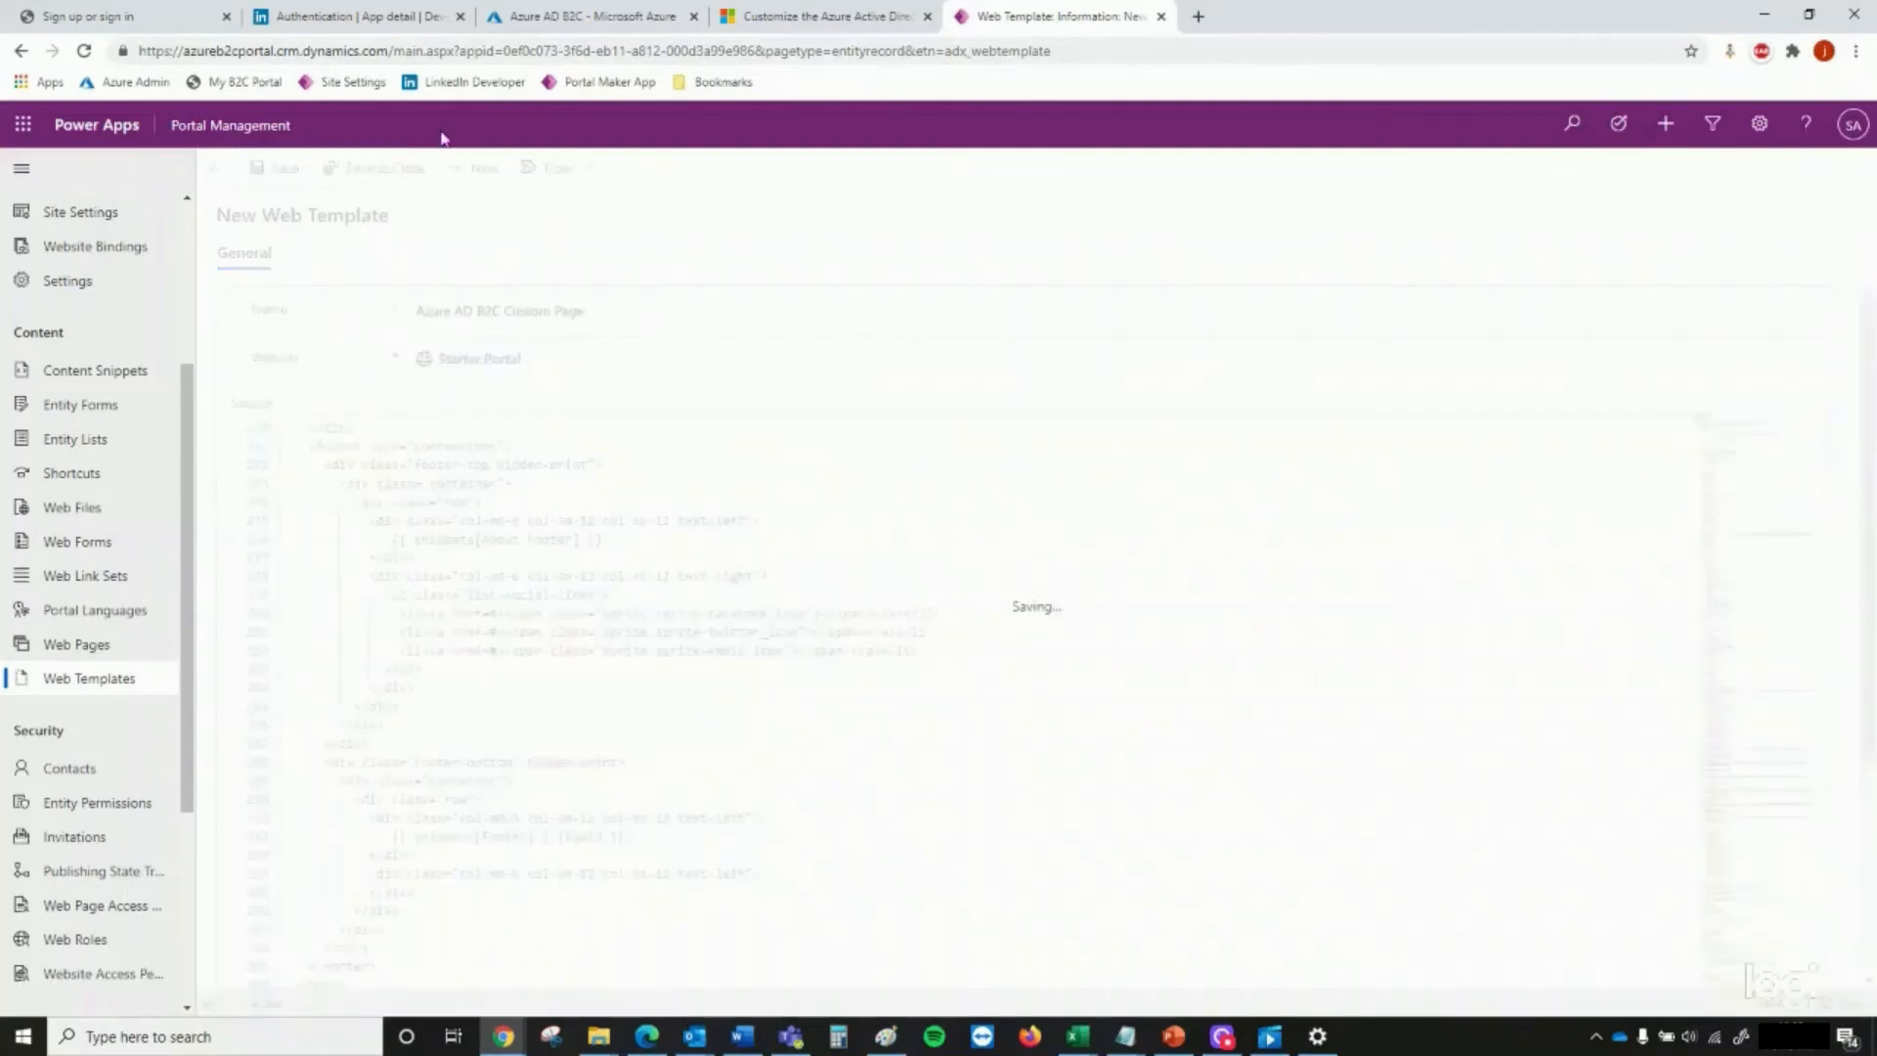
# Find the documentation's instructions for creating a page template and copy the template name Azure AD B2C Custom Page
pyautogui.click(821, 15)
pyautogui.scroll(-15, 1065, 581)
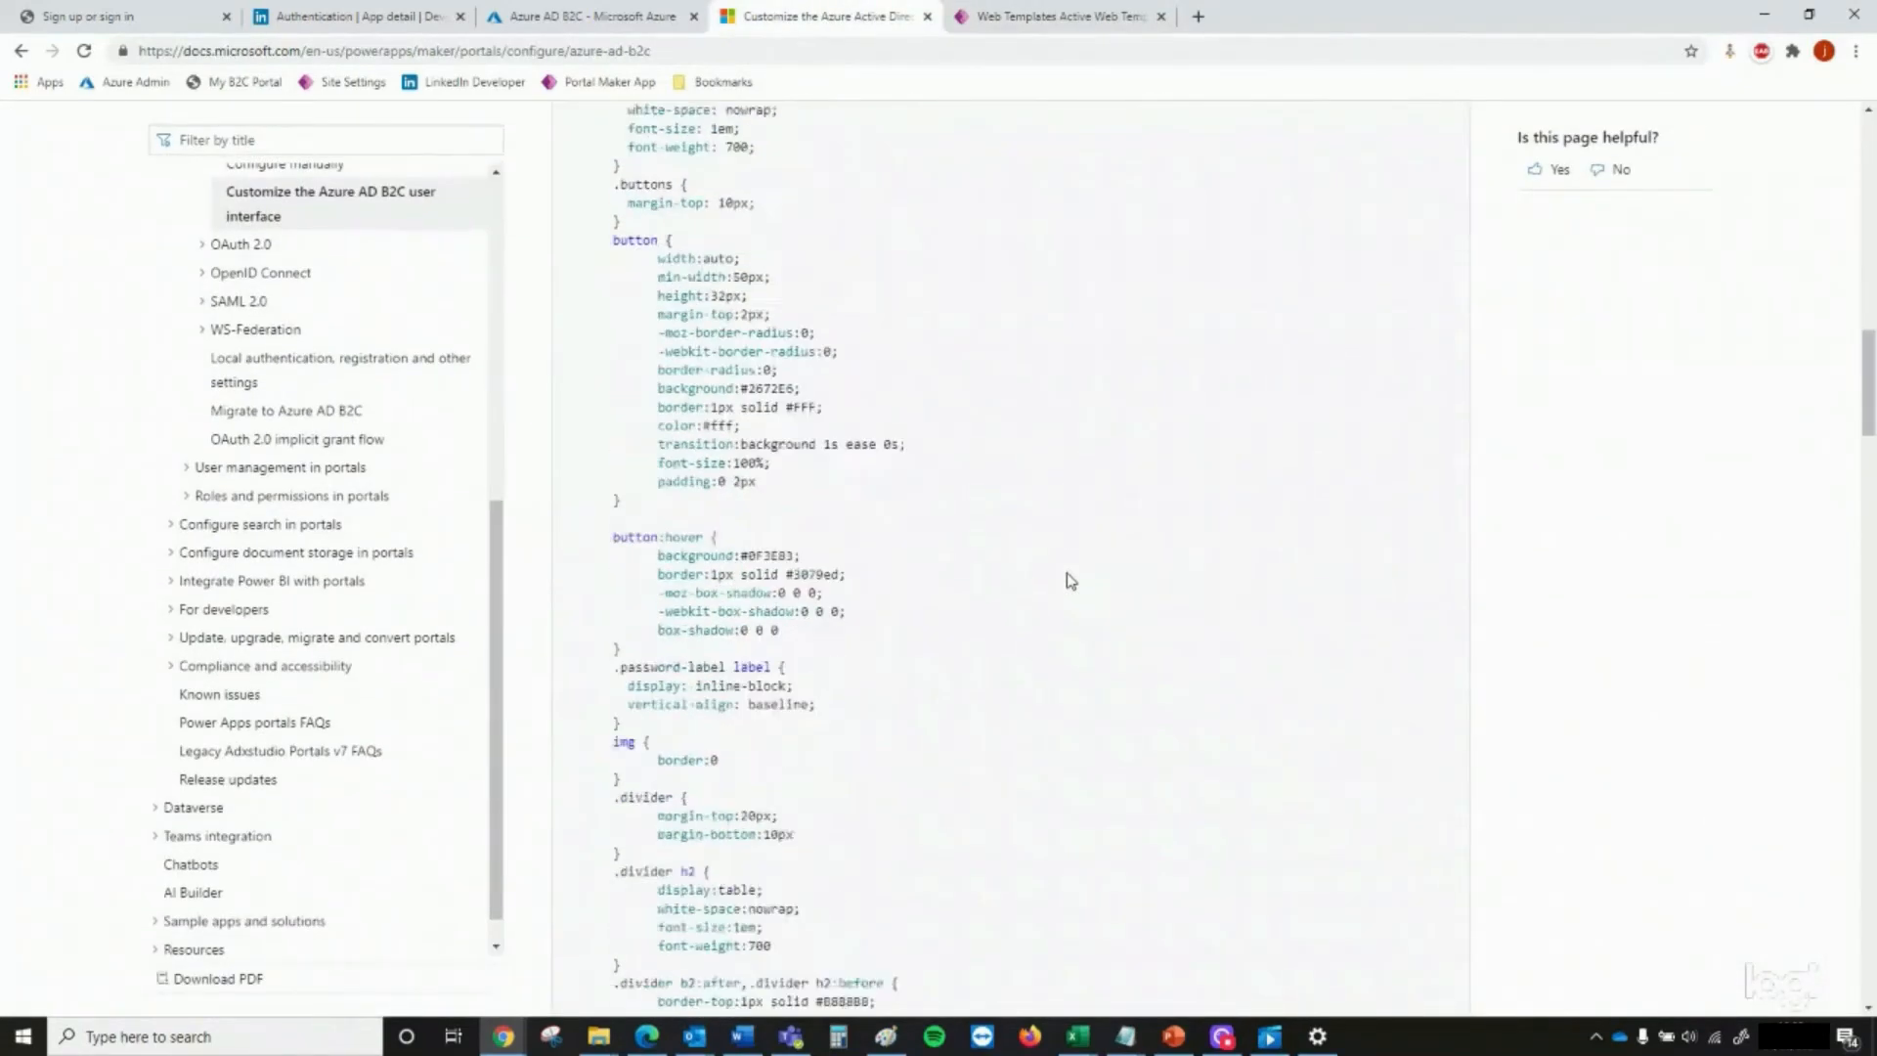
pyautogui.scroll(-20, 1067, 581)
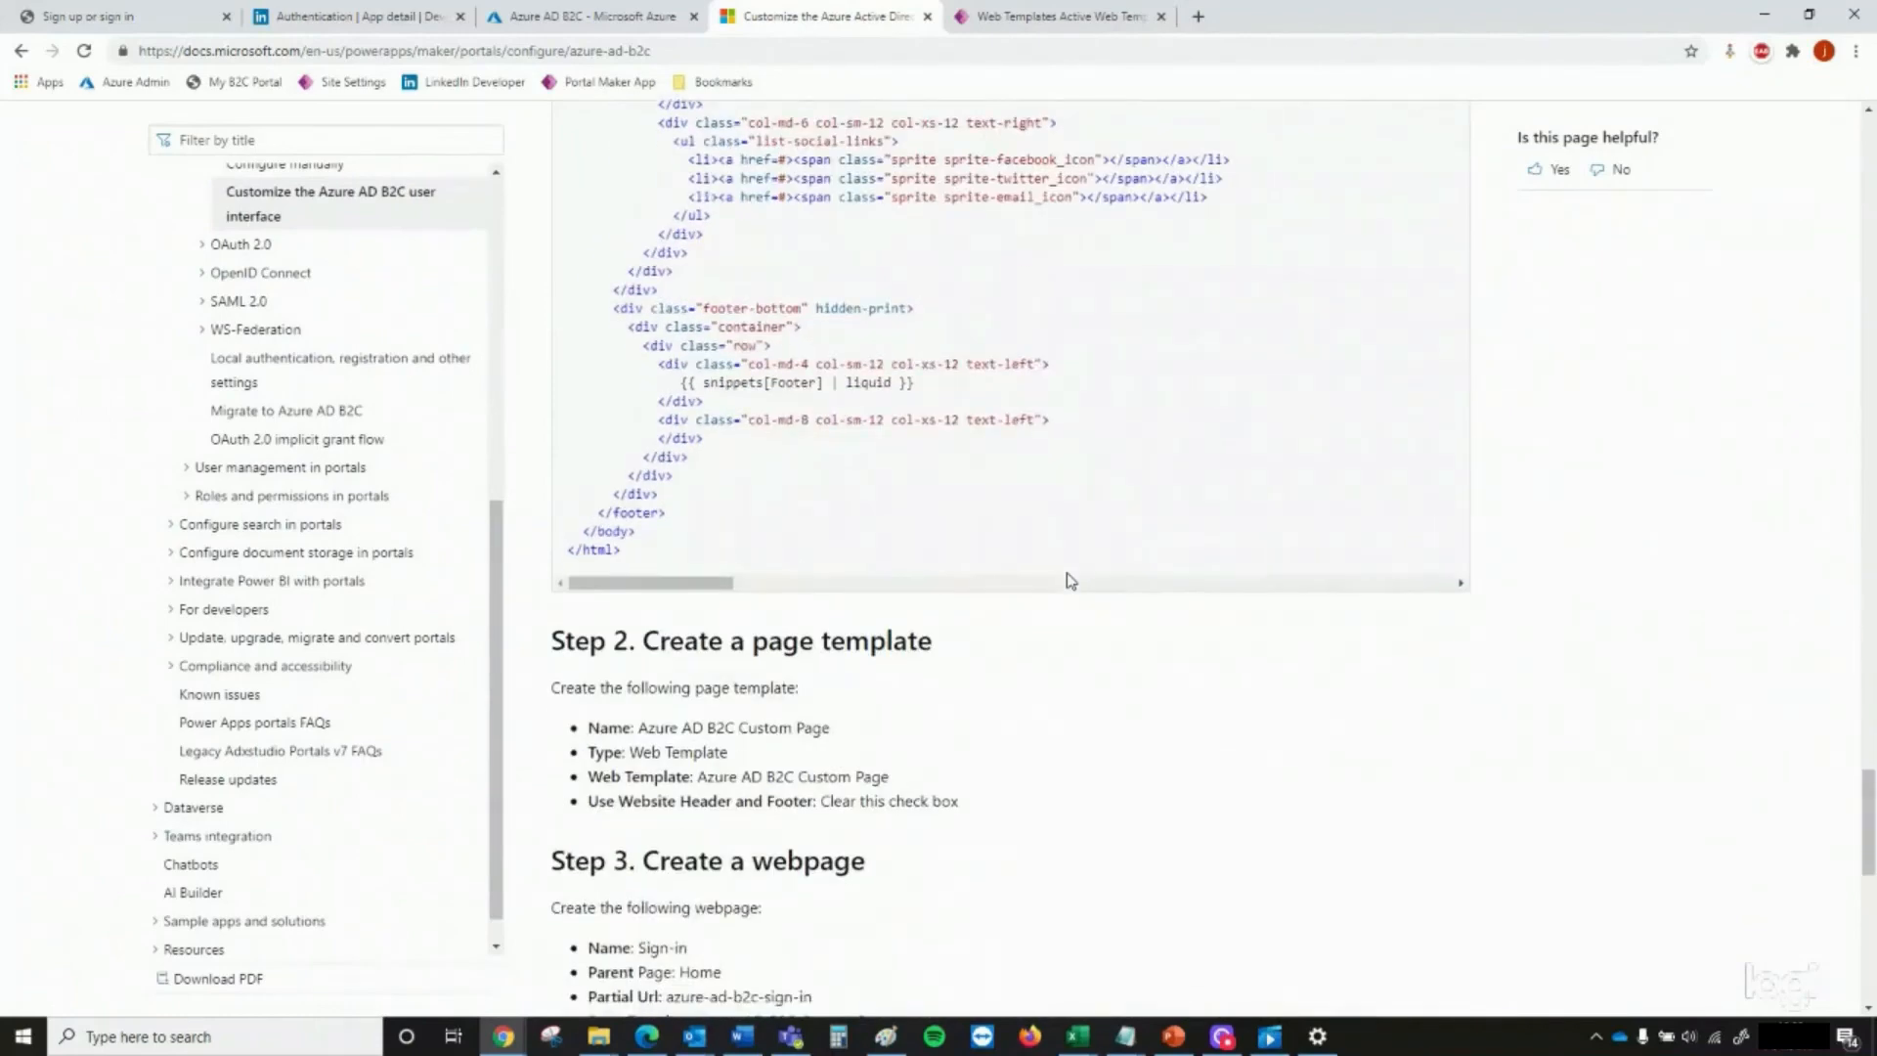
pyautogui.scroll(-2, 1065, 577)
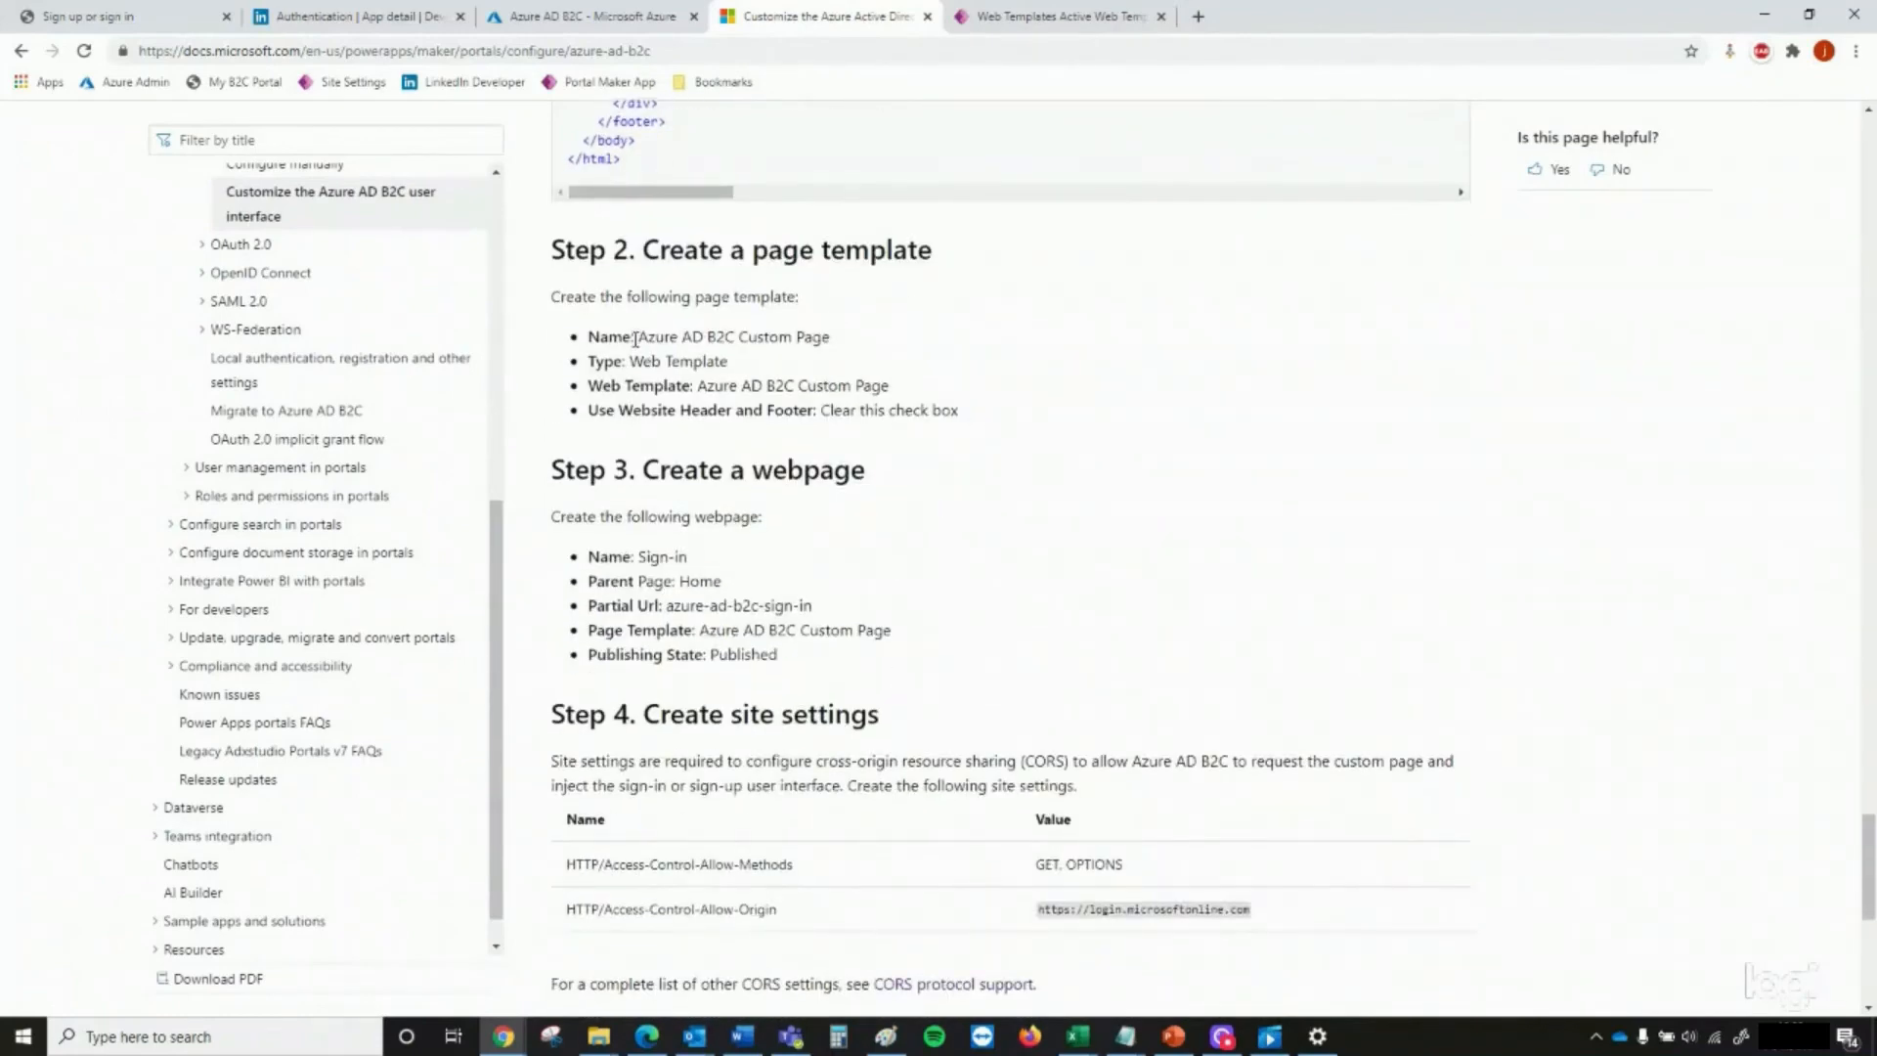
pyautogui.moveTo(639, 337); pyautogui.dragTo(834, 351)
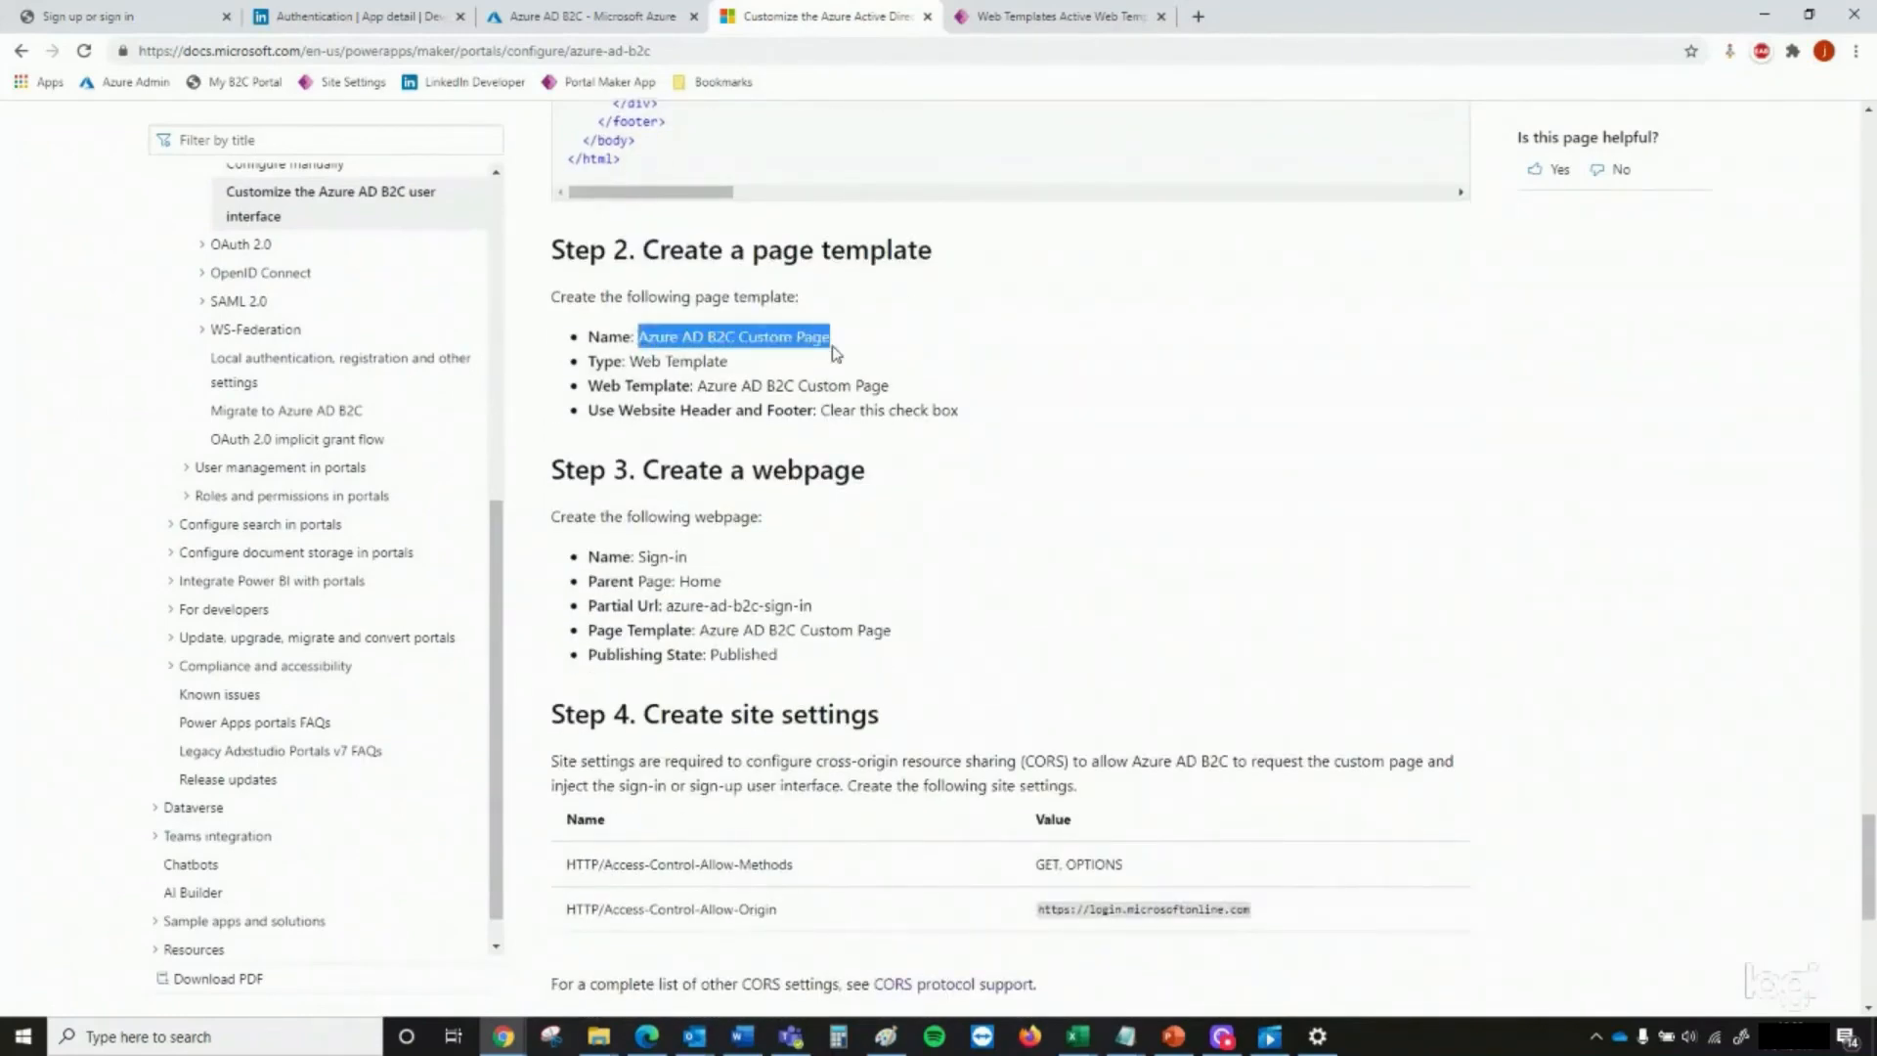
# Start a new page template in Portal Management, named Azure AD B2C Custom Page, for the Starter Portal website
pyautogui.click(1060, 16)
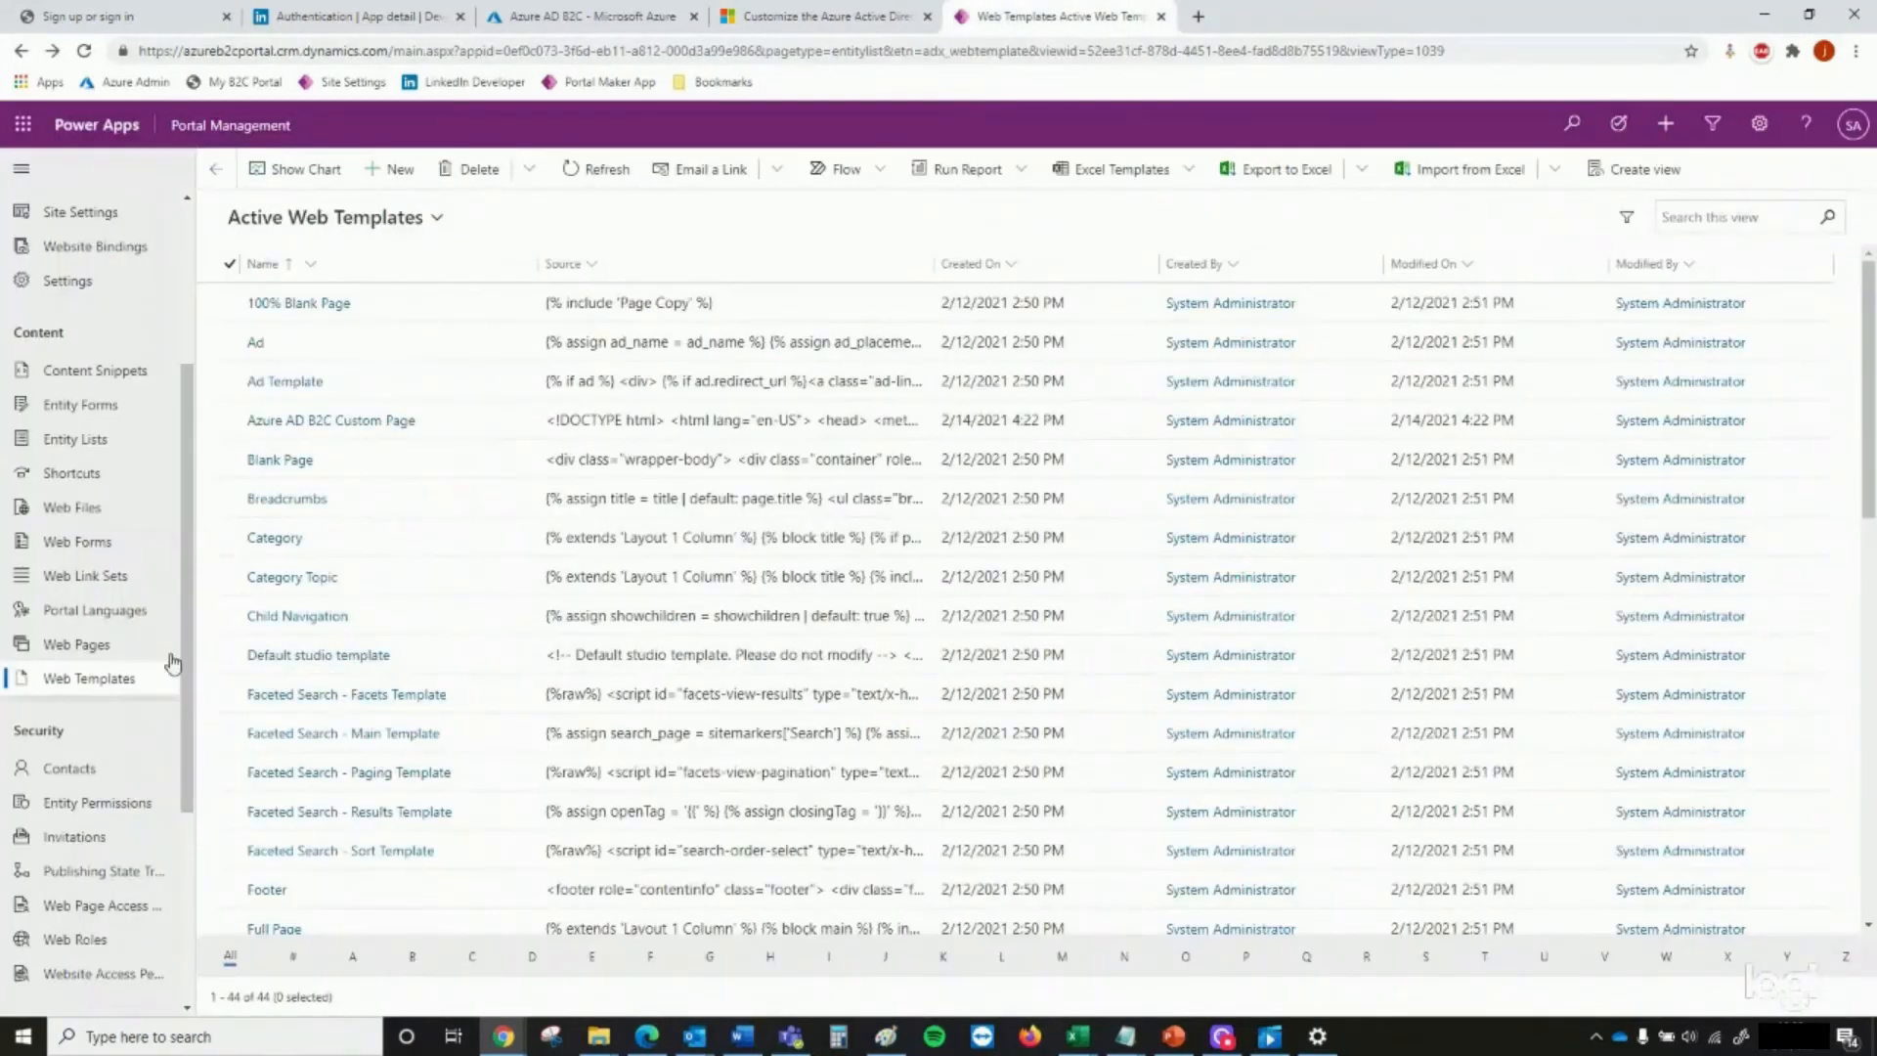
pyautogui.scroll(-3, 103, 586)
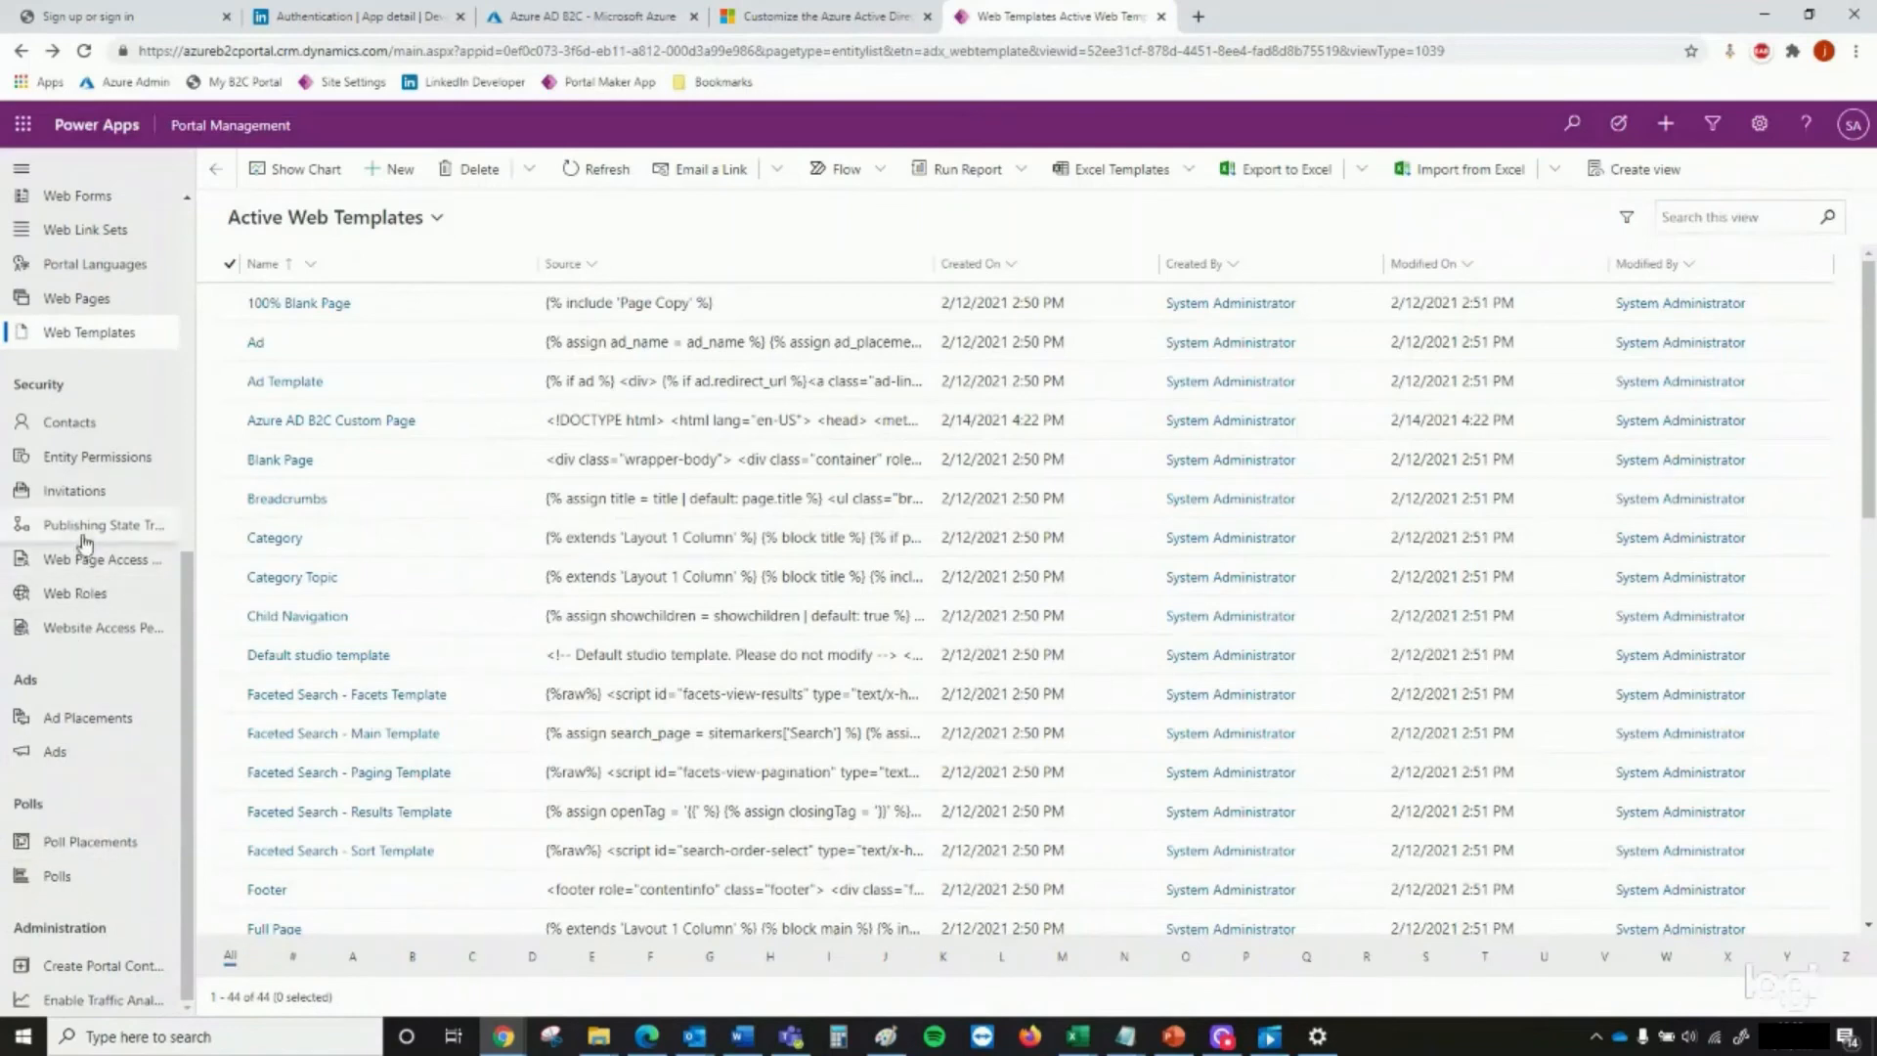
pyautogui.scroll(3, 86, 518)
pyautogui.scroll(2, 125, 359)
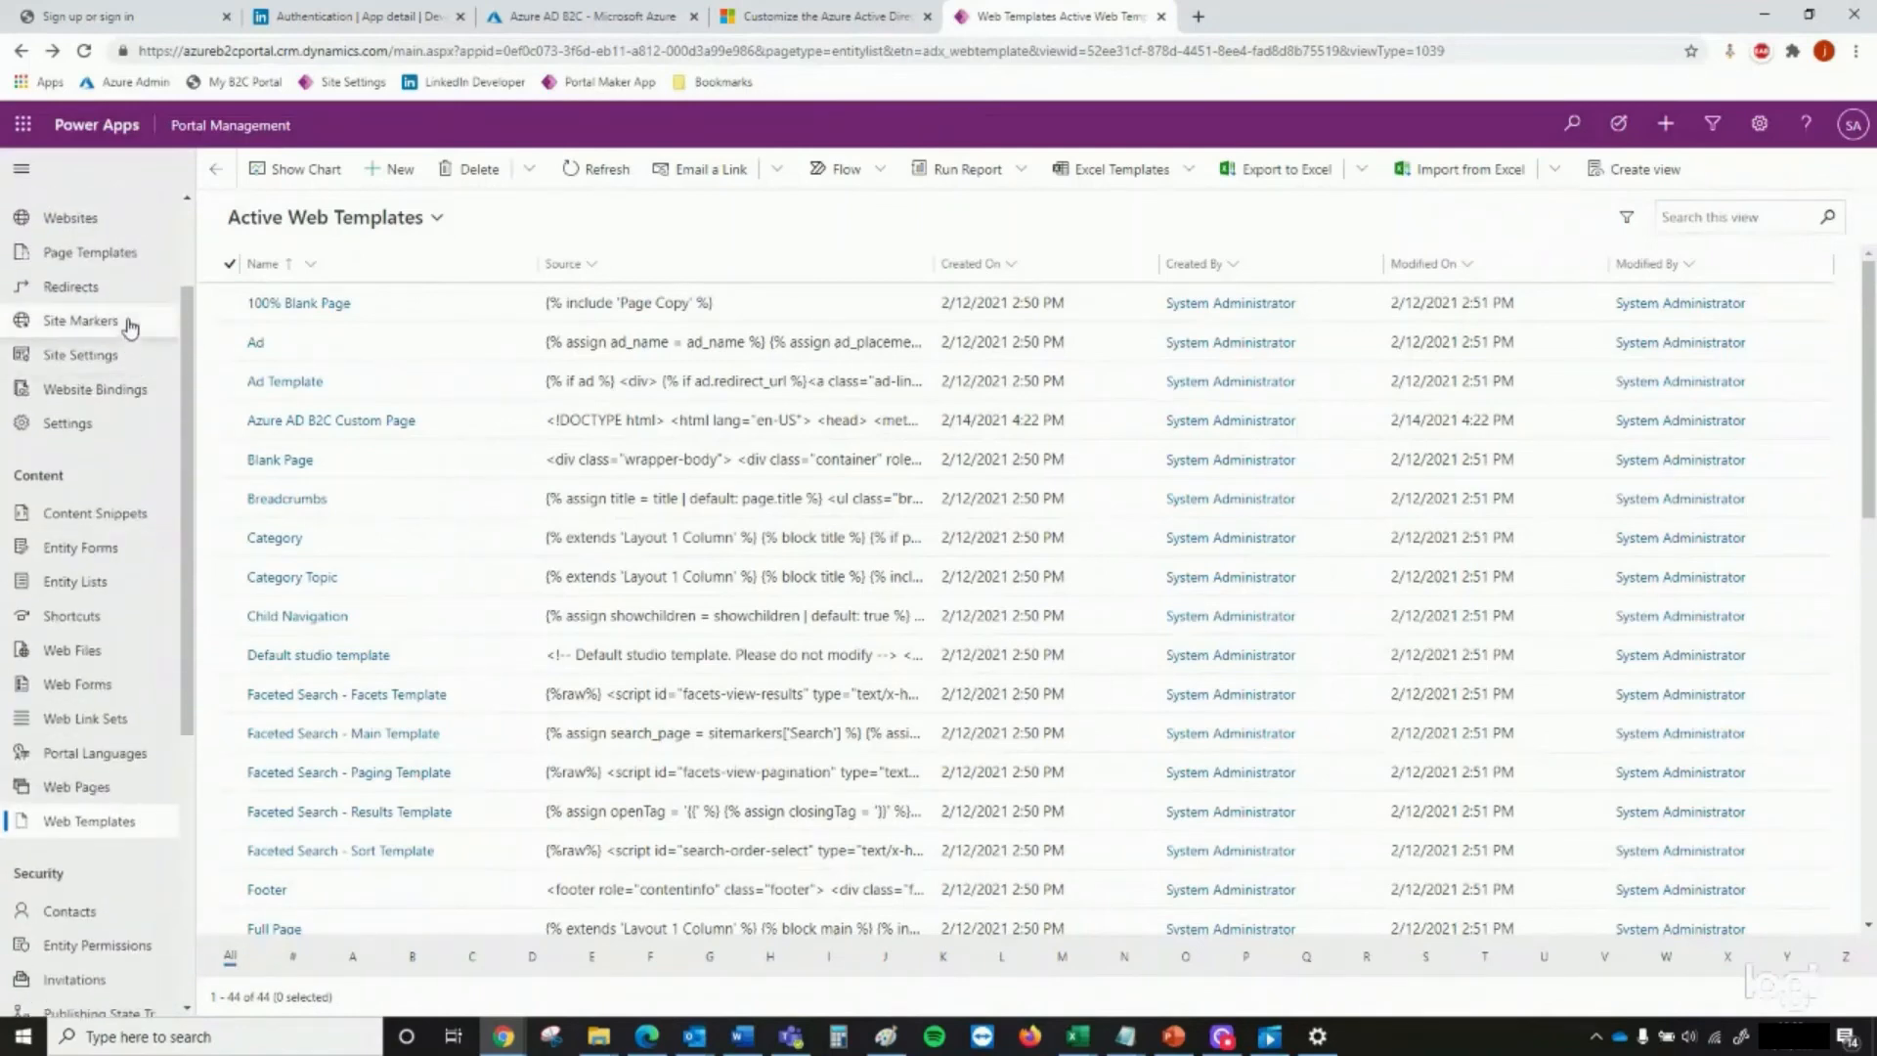
pyautogui.click(125, 256)
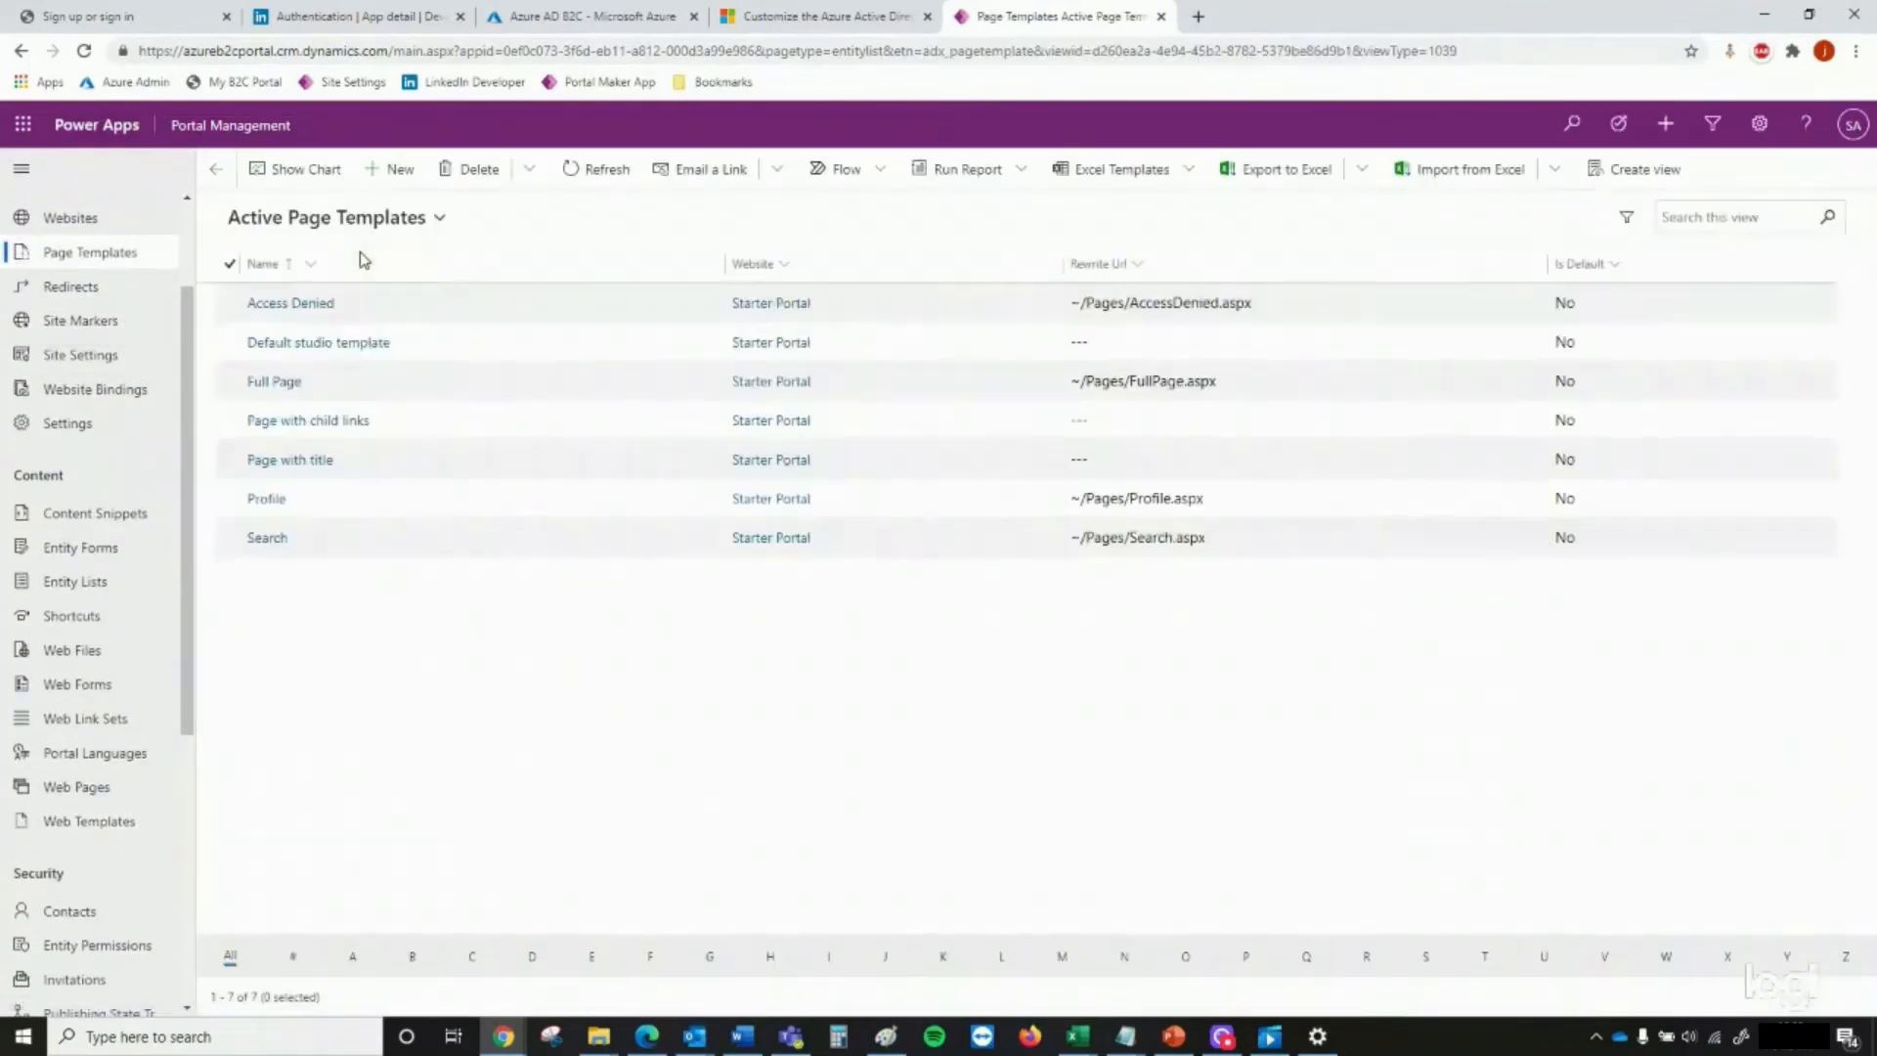
pyautogui.click(394, 174)
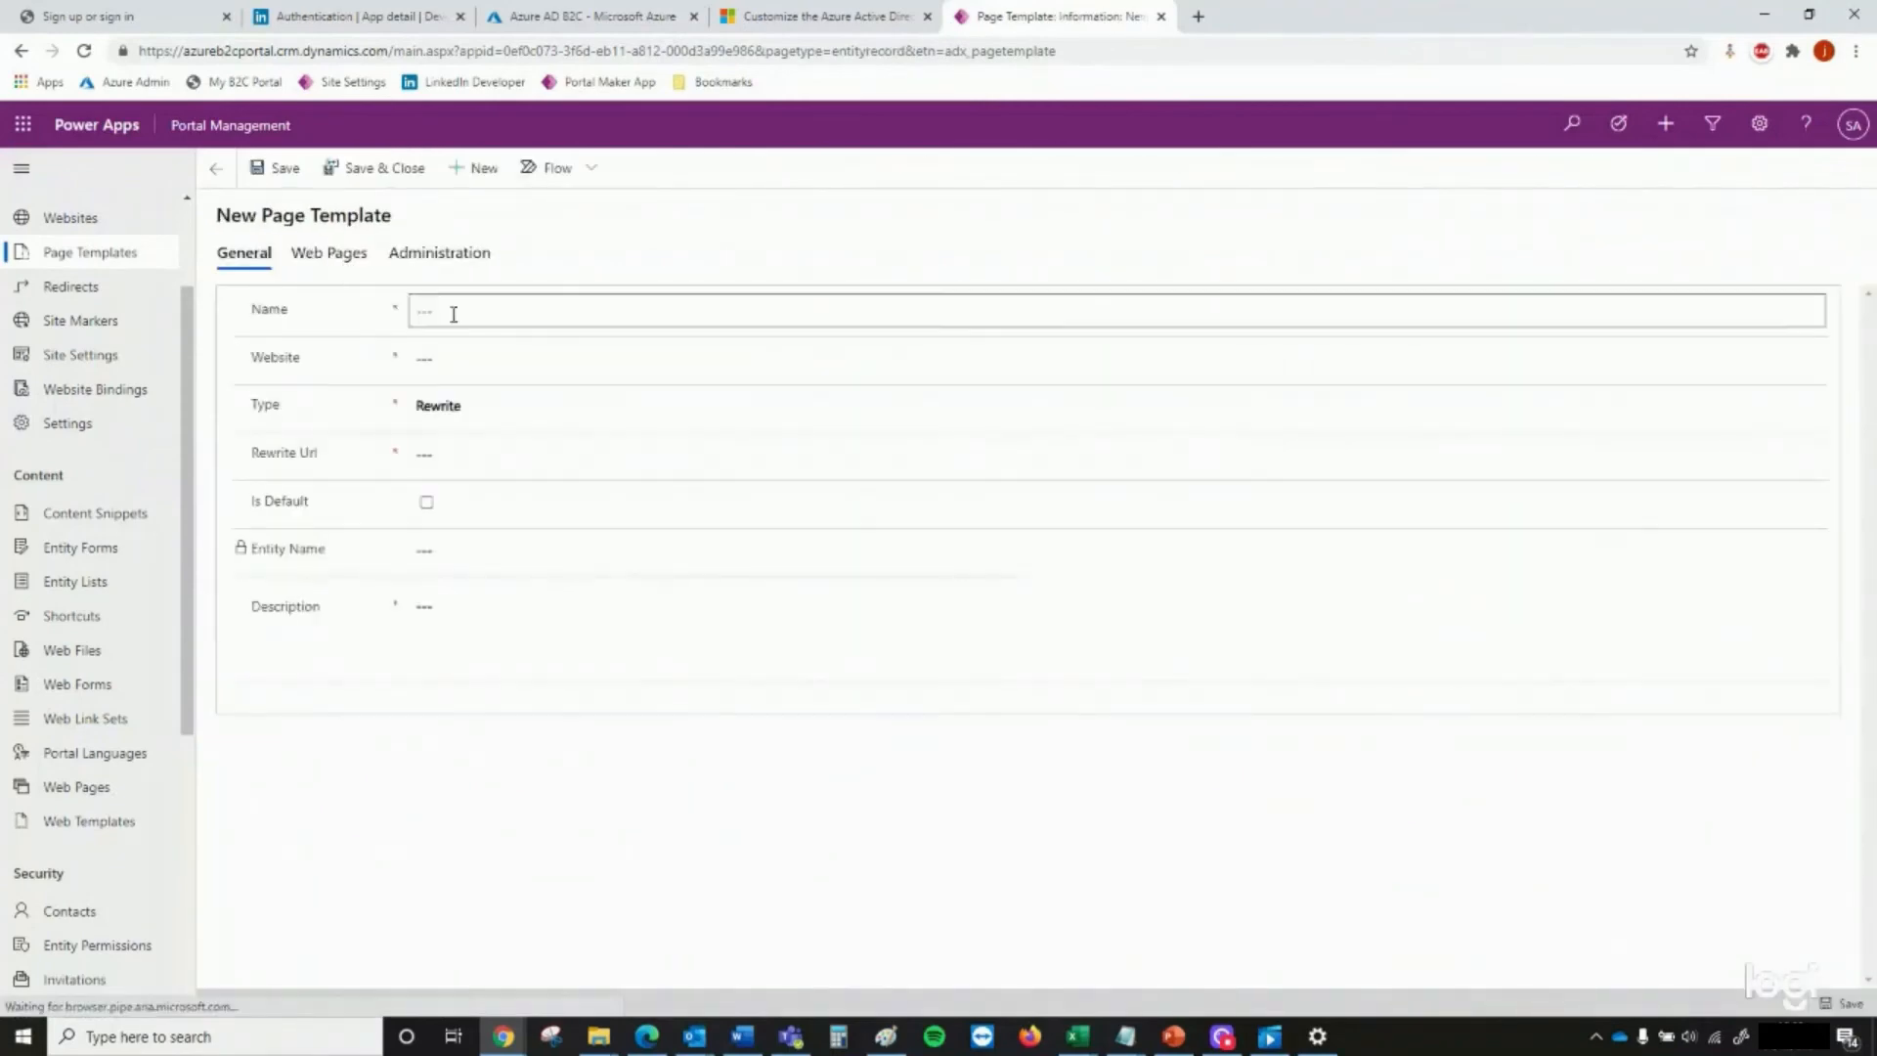
pyautogui.hotkey('ctrl', 'v')
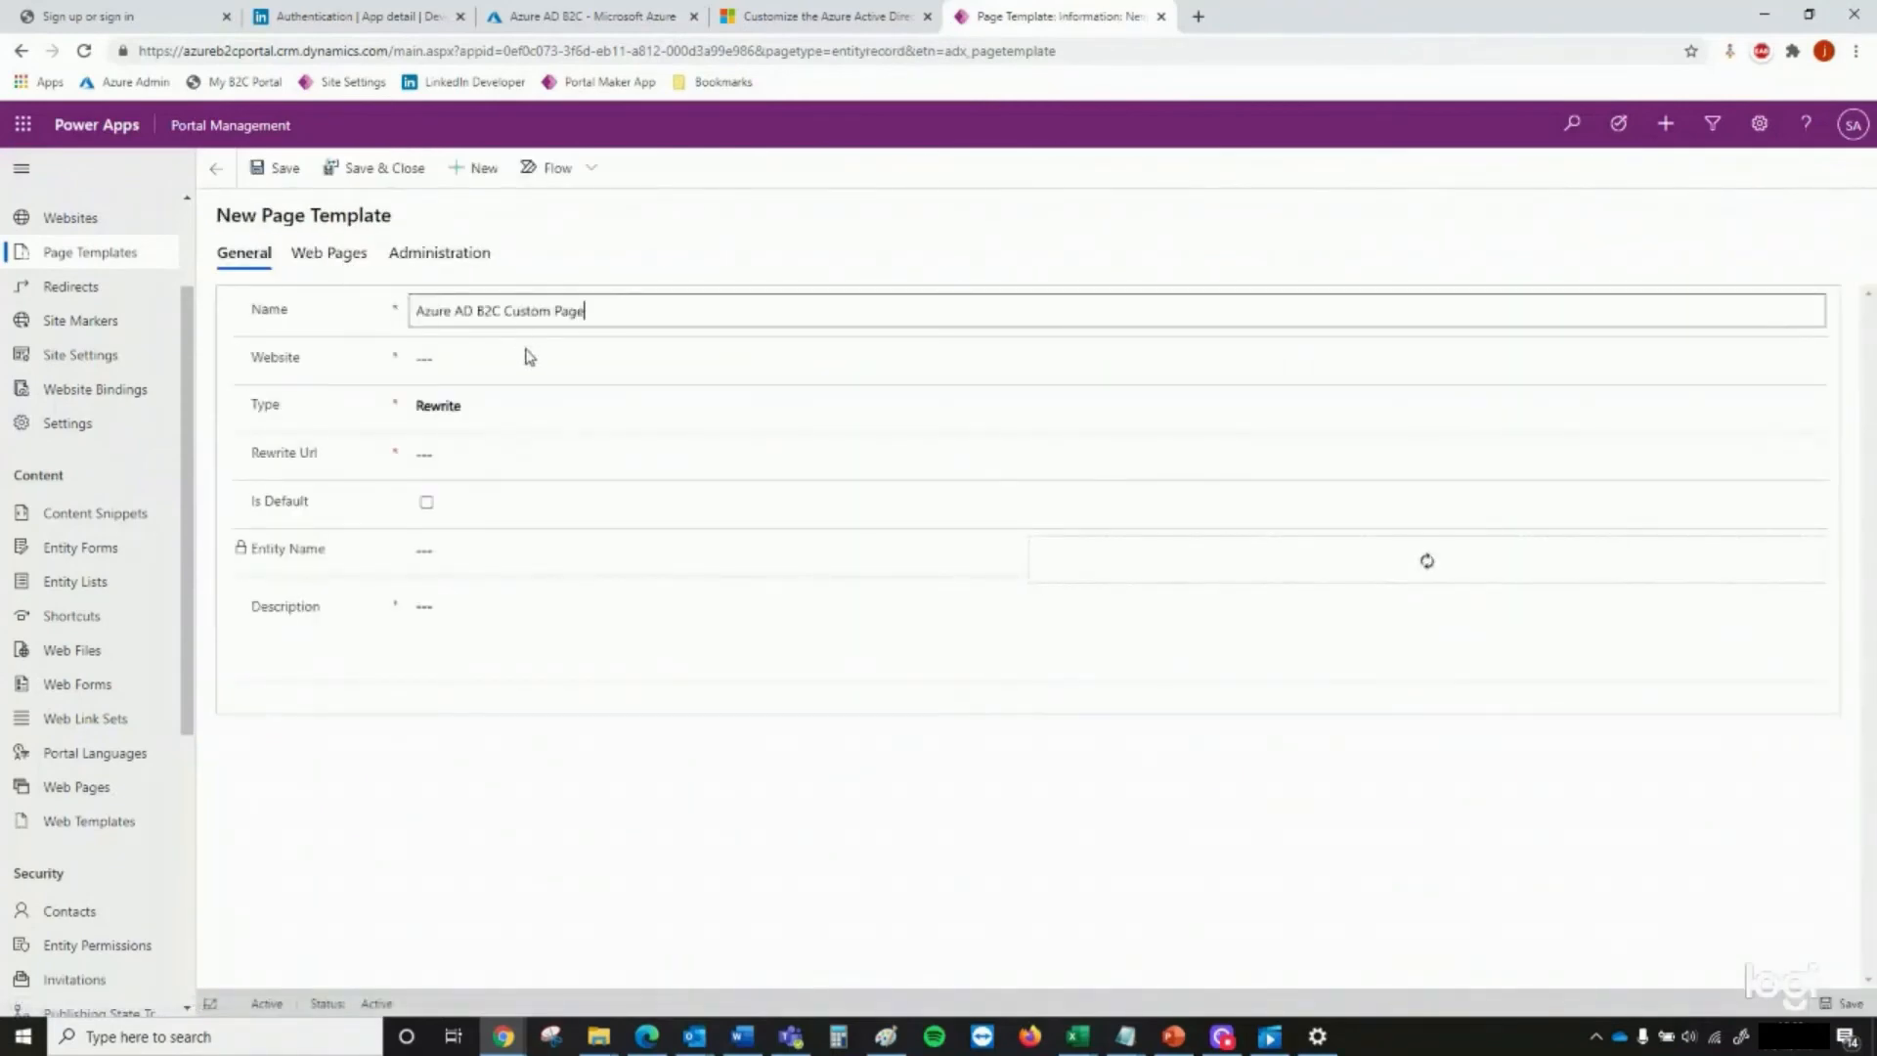
pyautogui.click(463, 356)
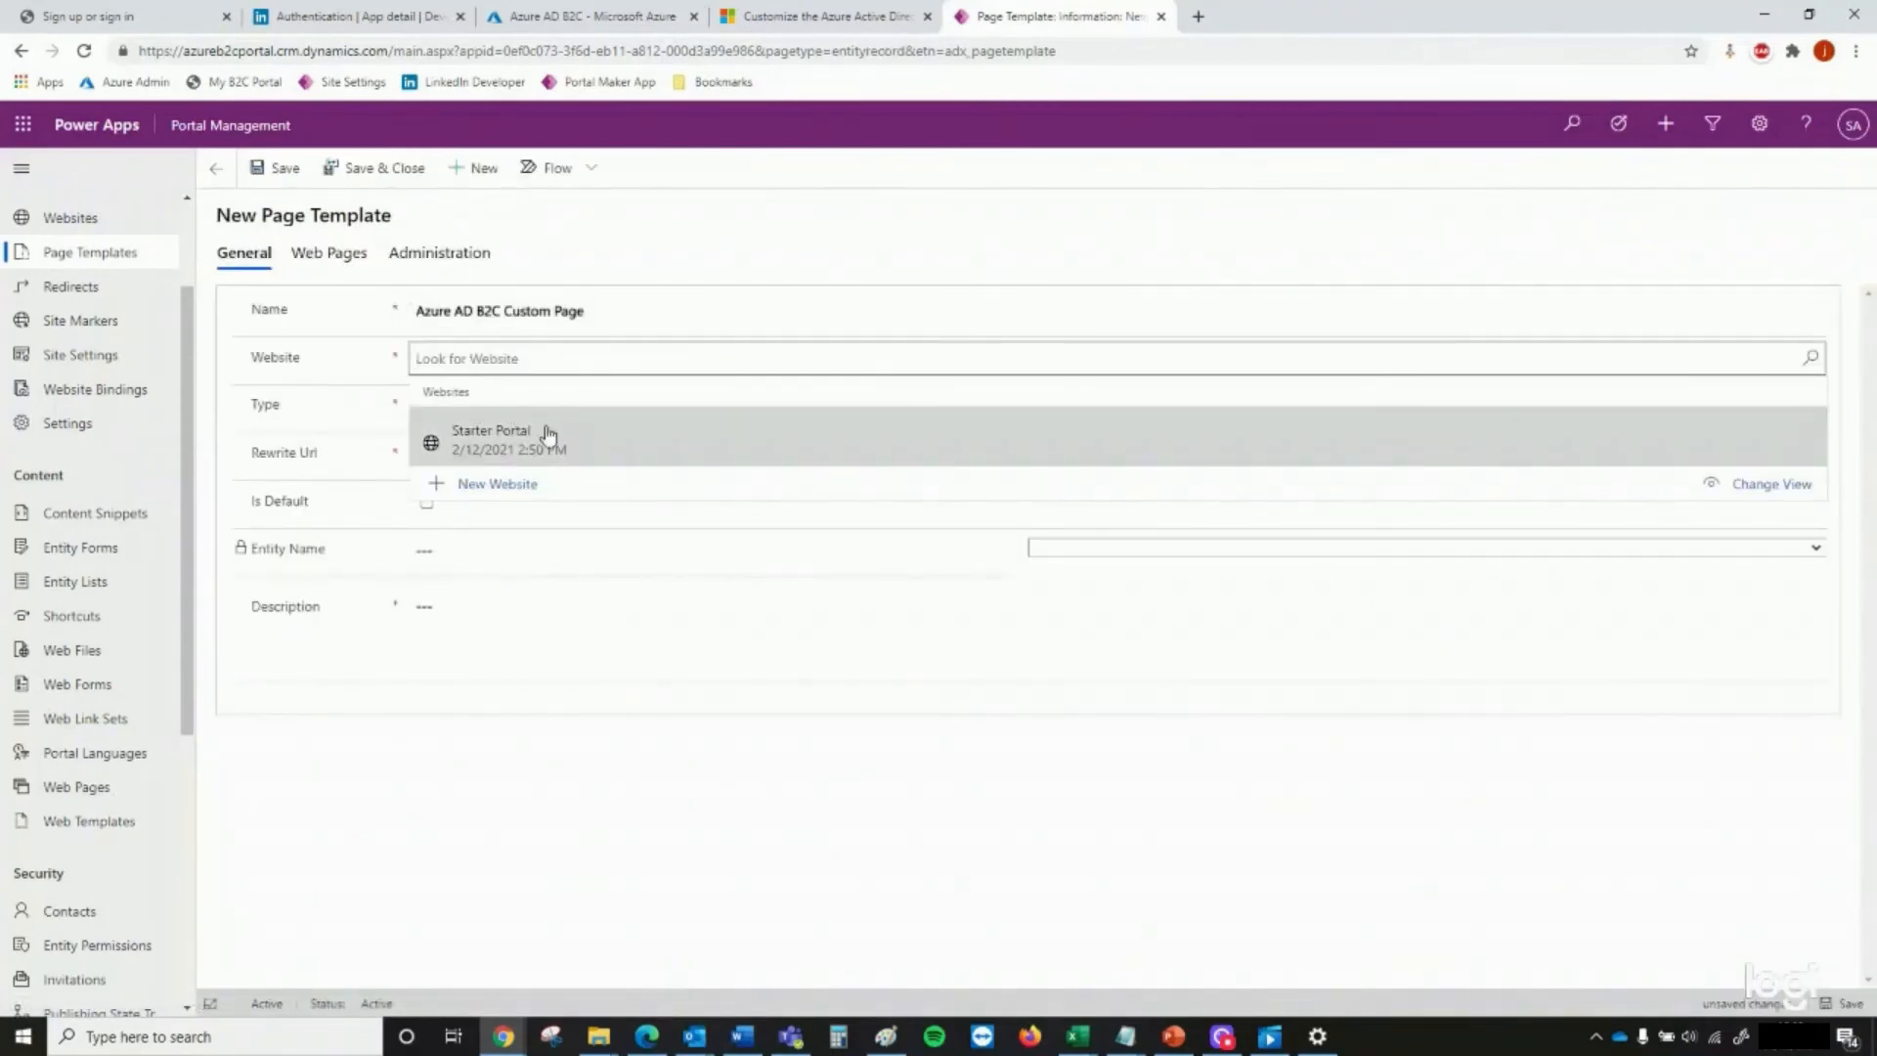
pyautogui.click(545, 433)
# Set the page template's type to Web Template, choose the Azure AD B2C Custom Page web template, and disable the website header and footer
pyautogui.click(465, 409)
pyautogui.click(468, 453)
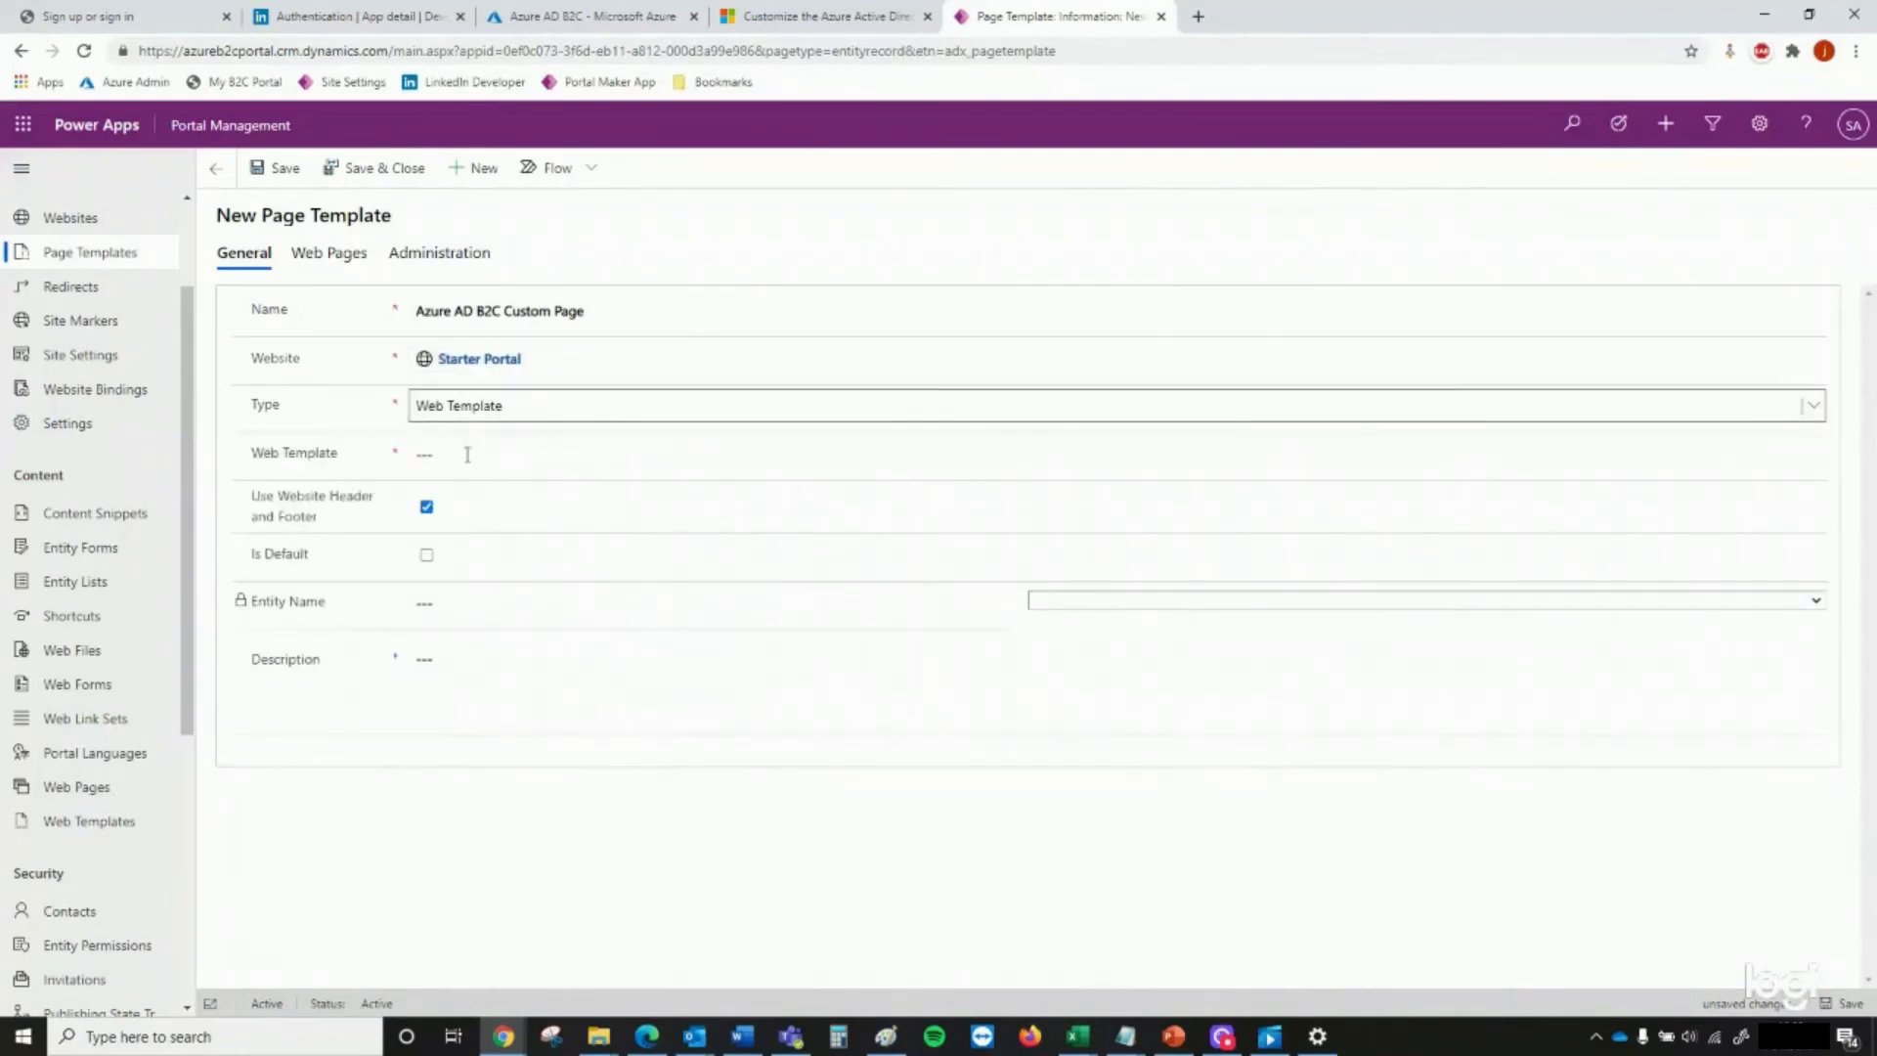
pyautogui.click(469, 454)
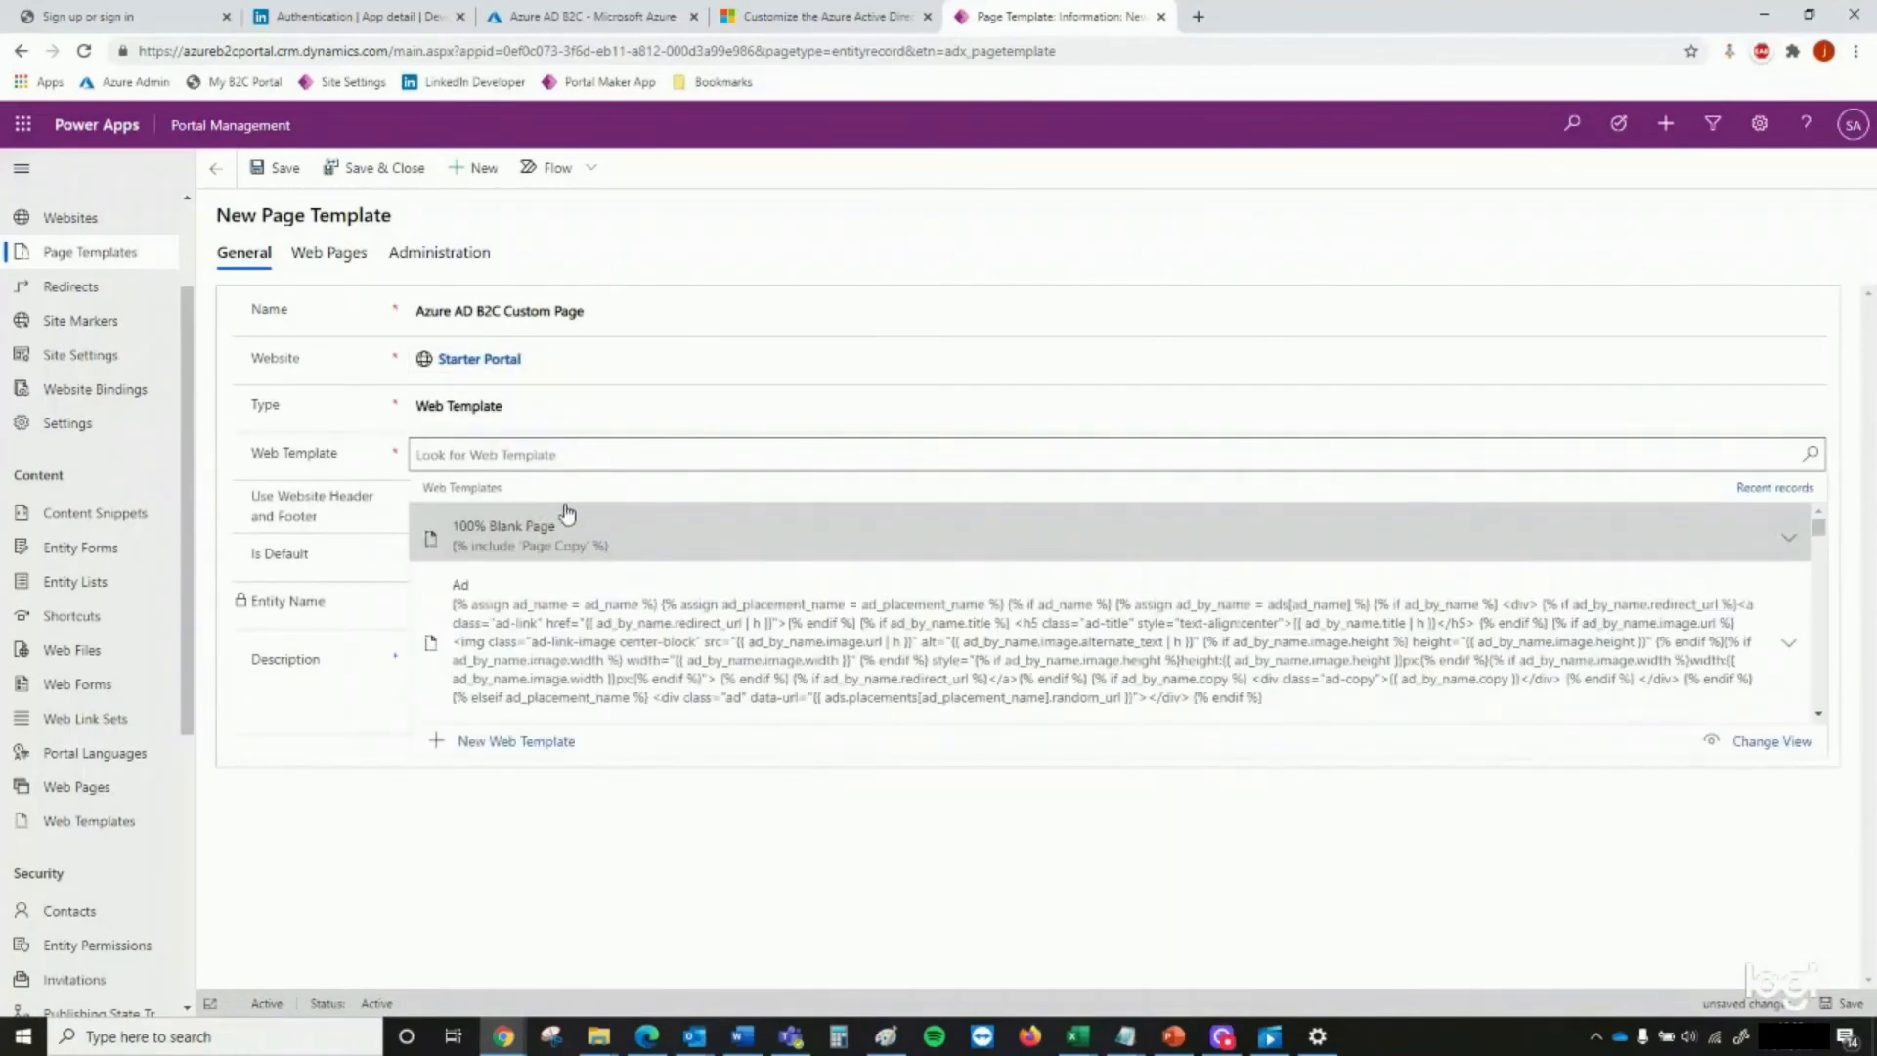
pyautogui.write('azy')
pyautogui.press('BackSpace')
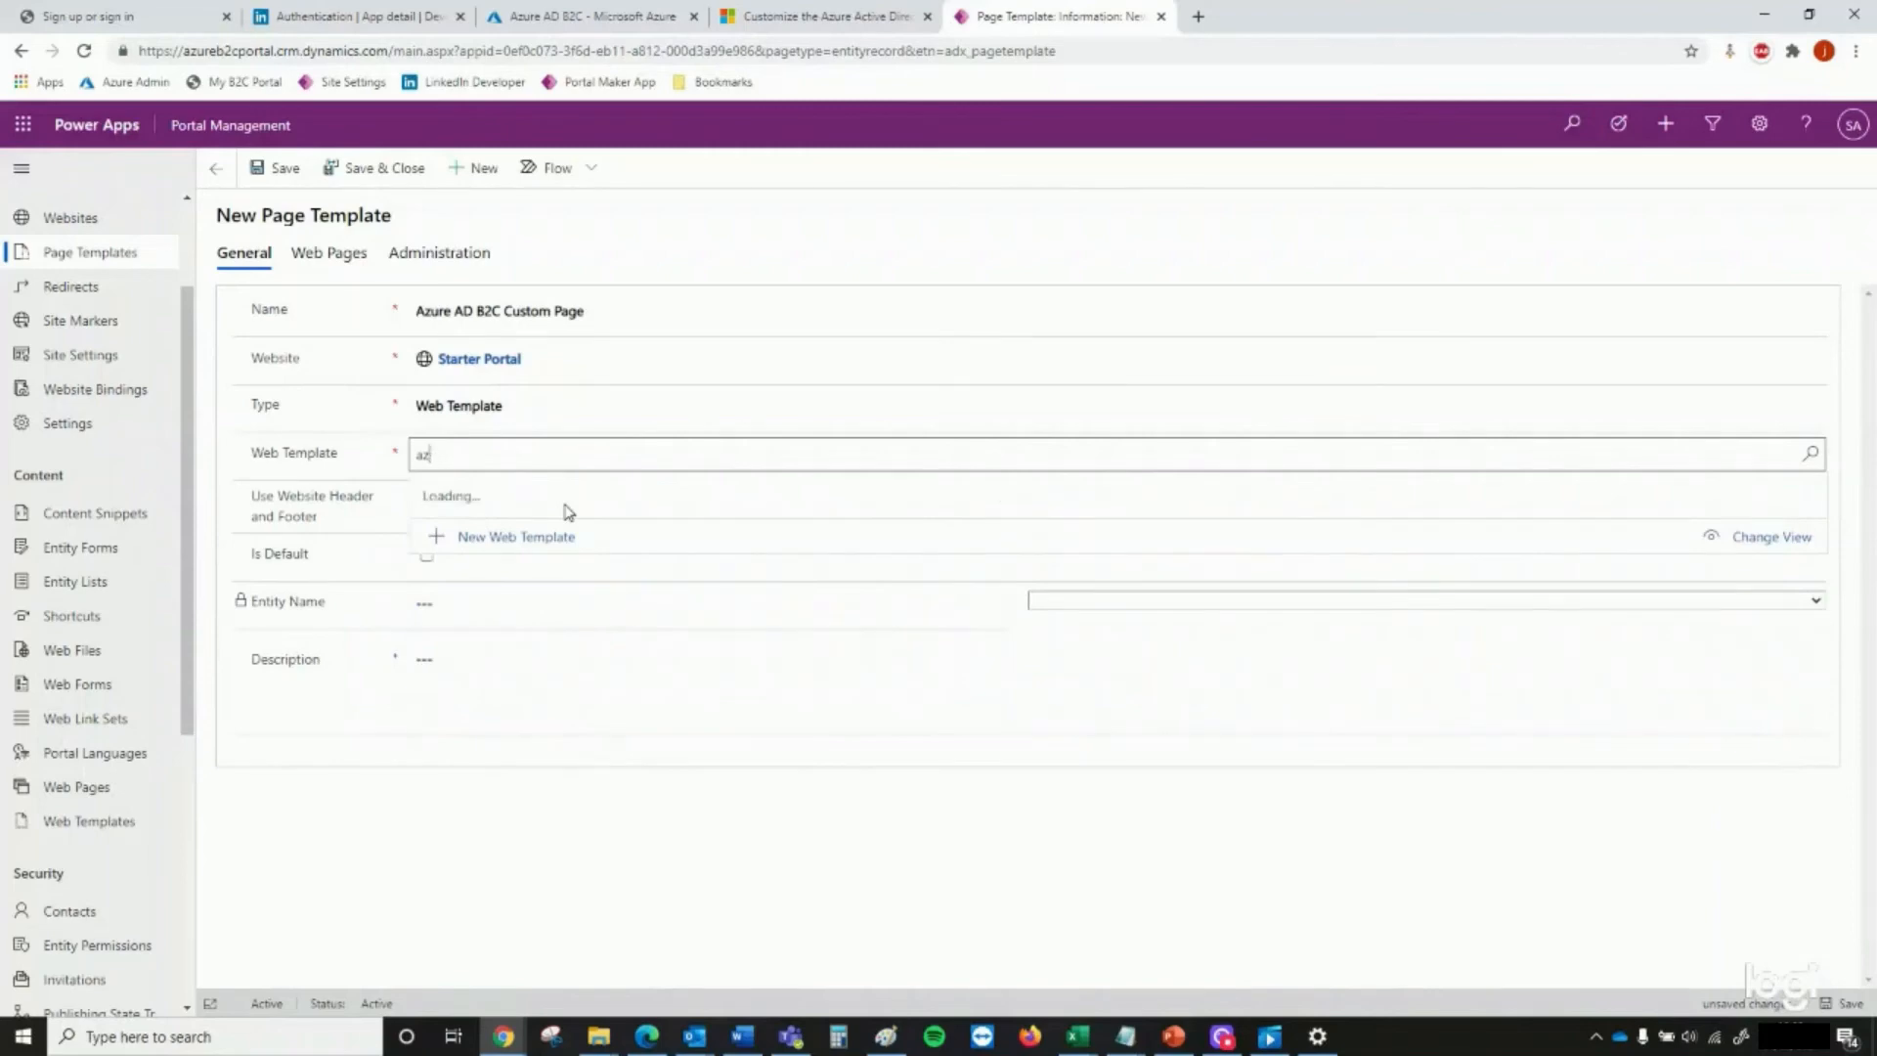
pyautogui.click(570, 552)
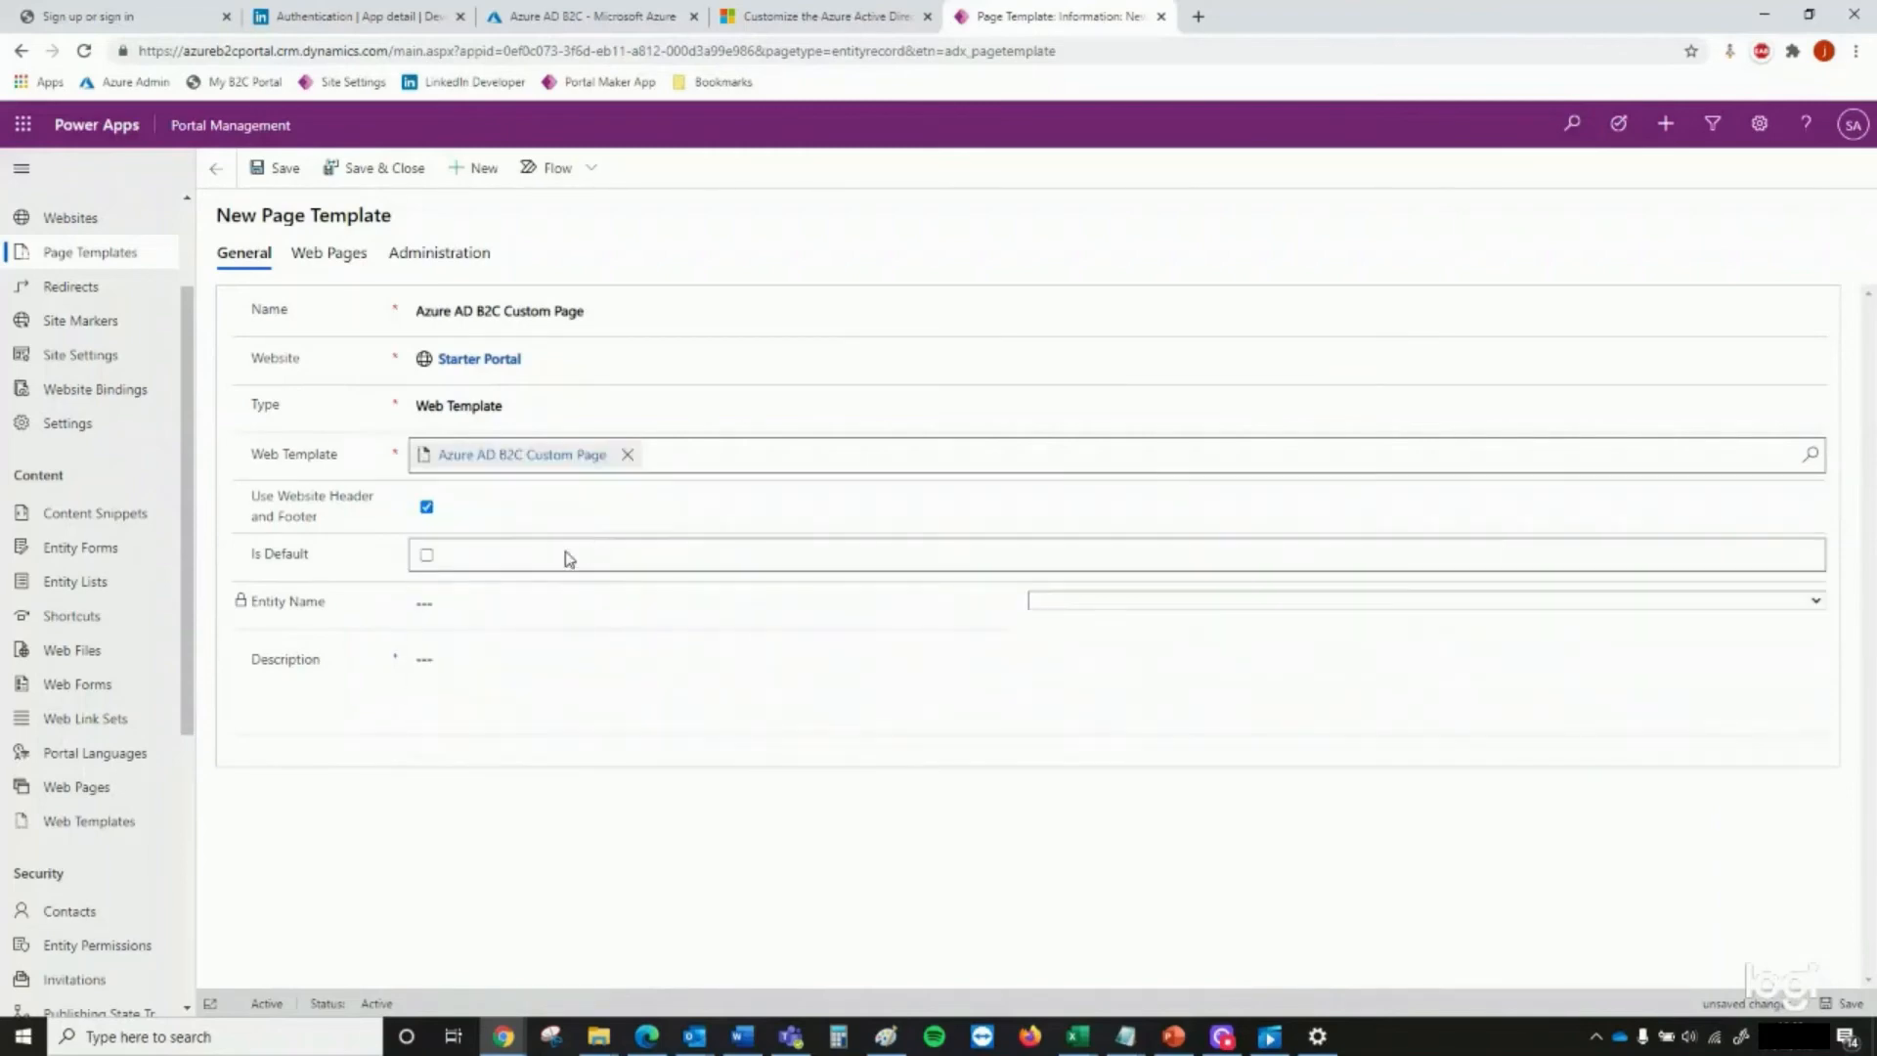
pyautogui.click(426, 512)
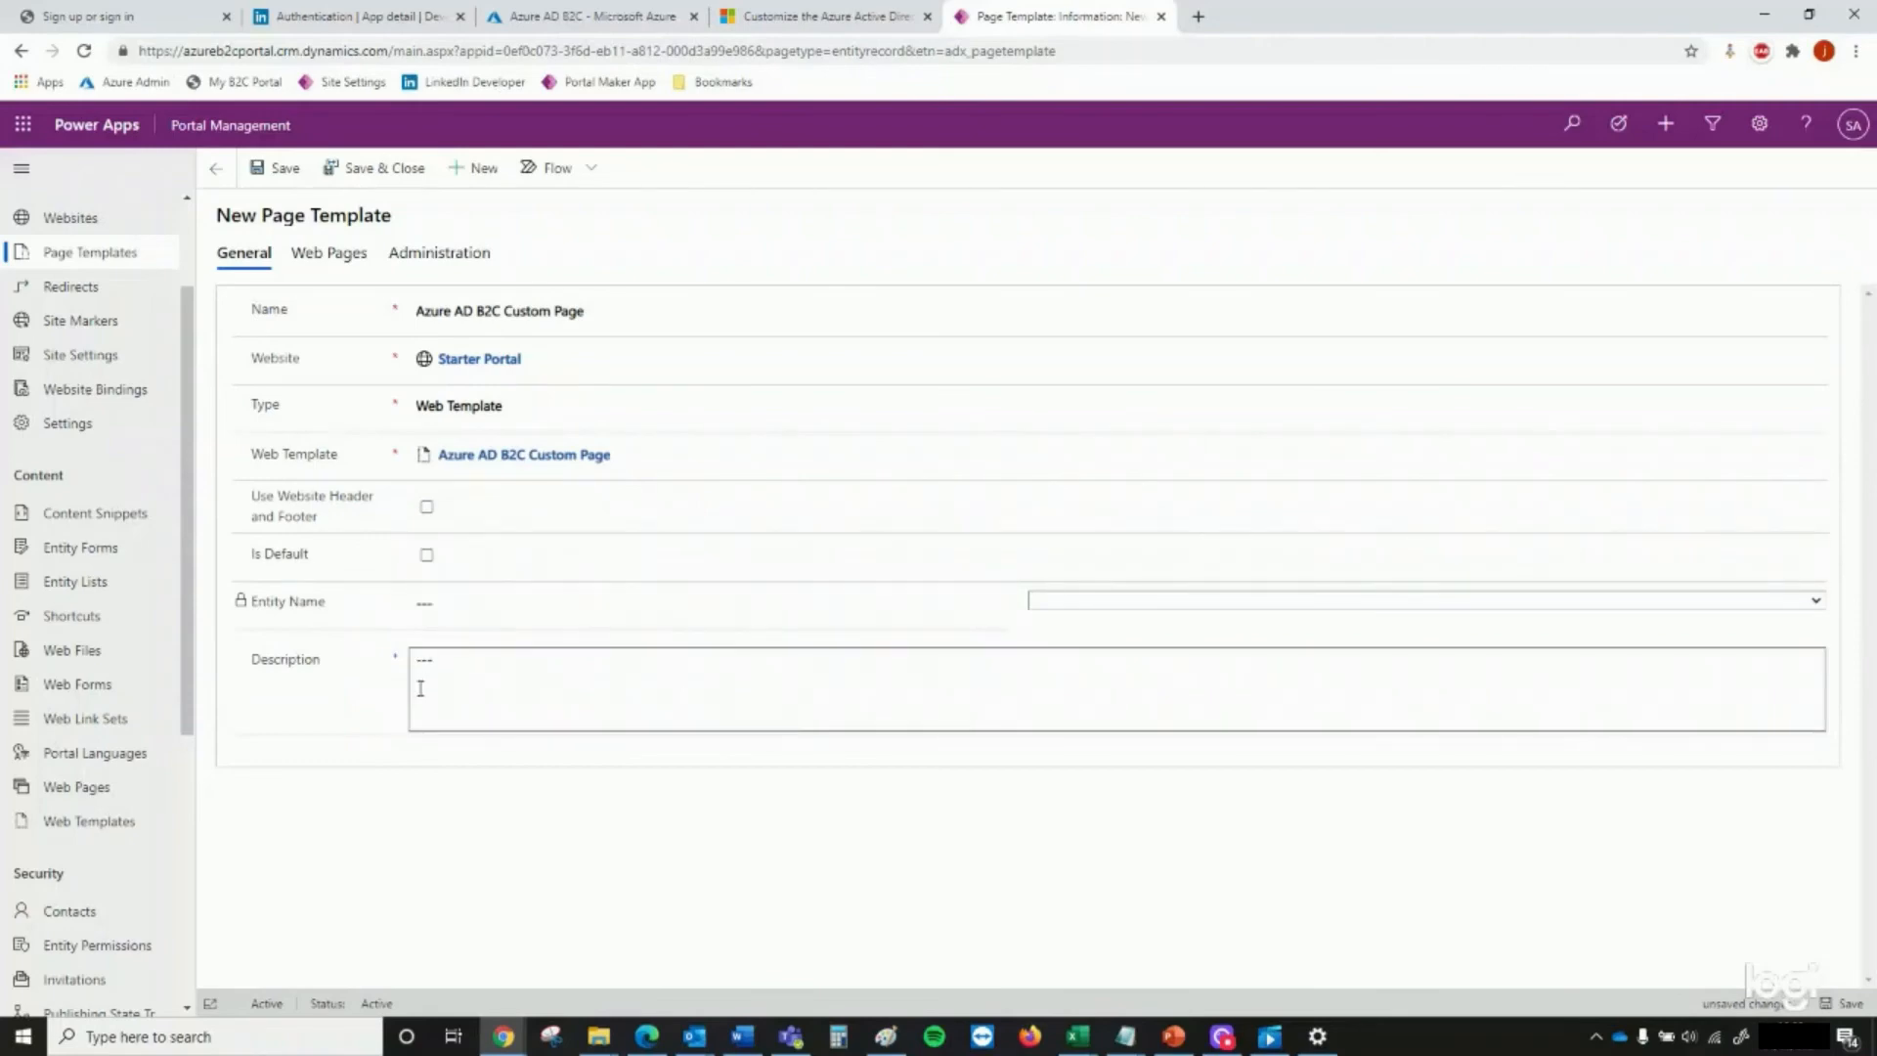
# Check the page template settings against the documentation, and save and close the page template
pyautogui.click(826, 16)
pyautogui.scroll(-1, 794, 516)
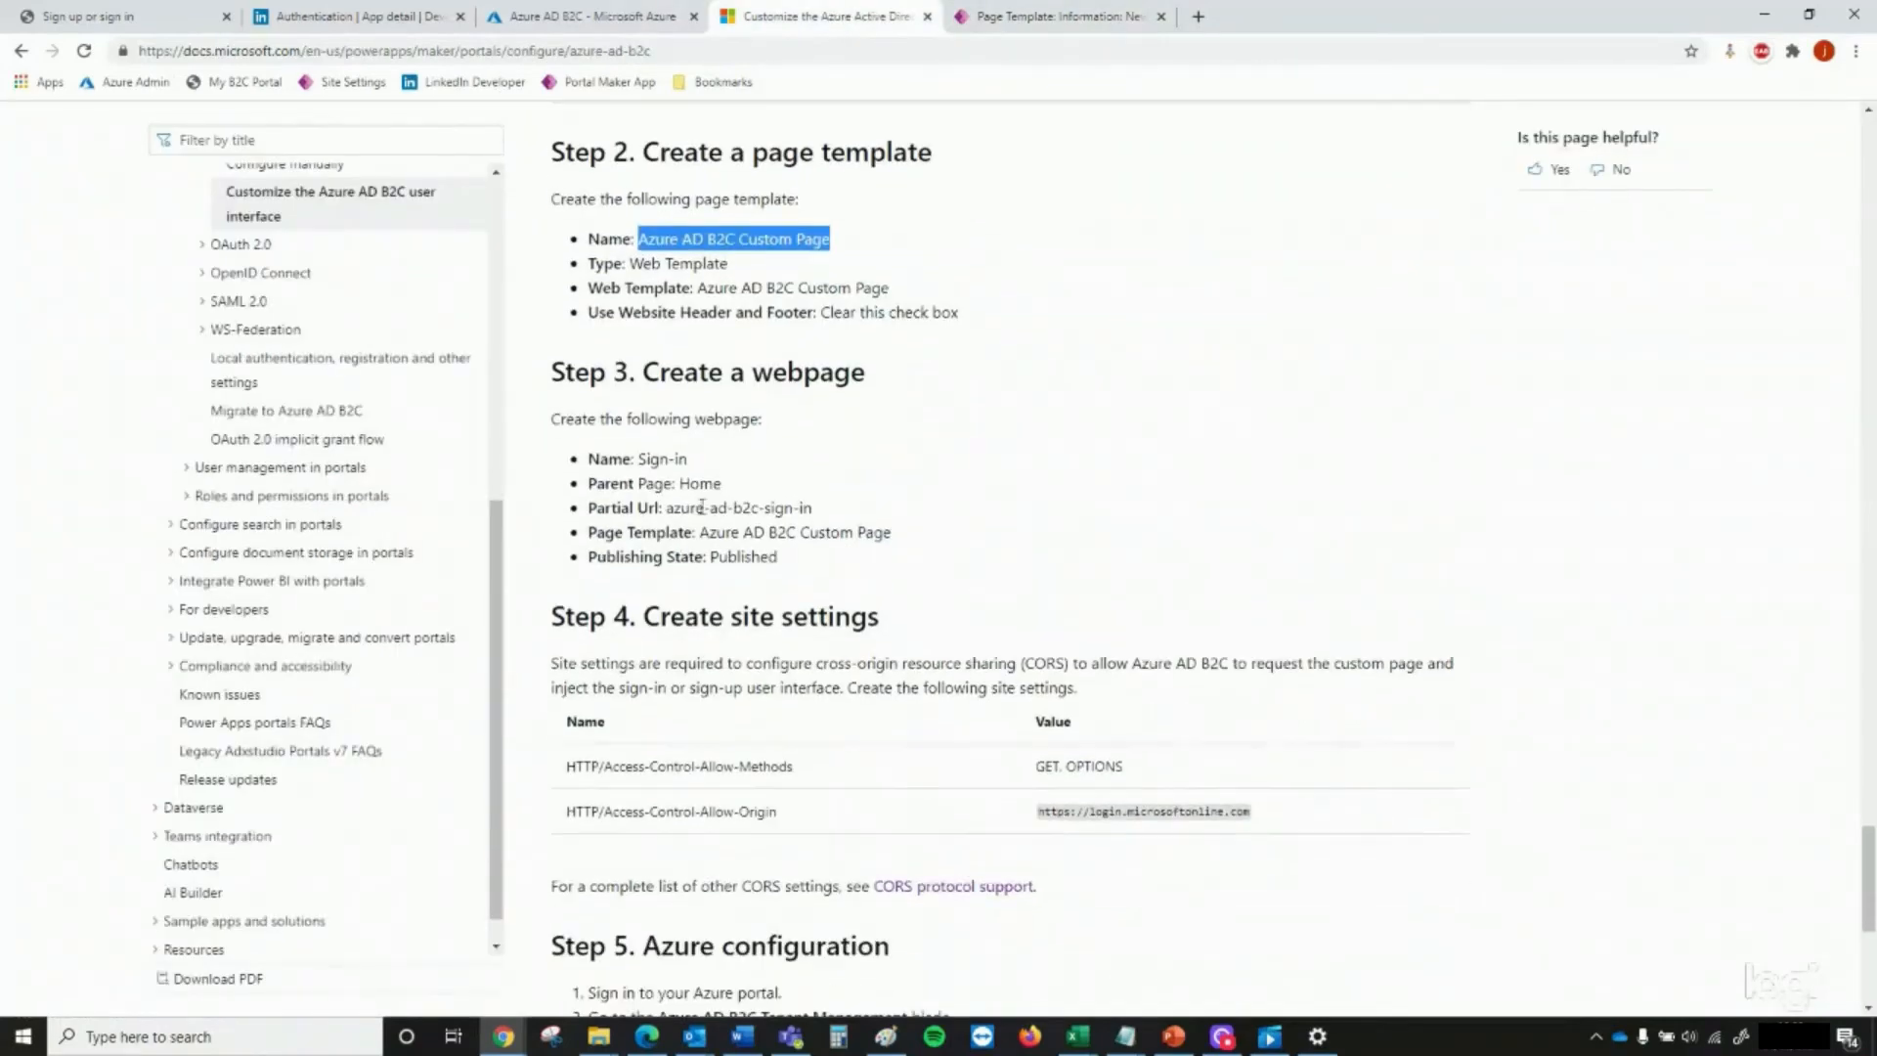
pyautogui.click(1062, 24)
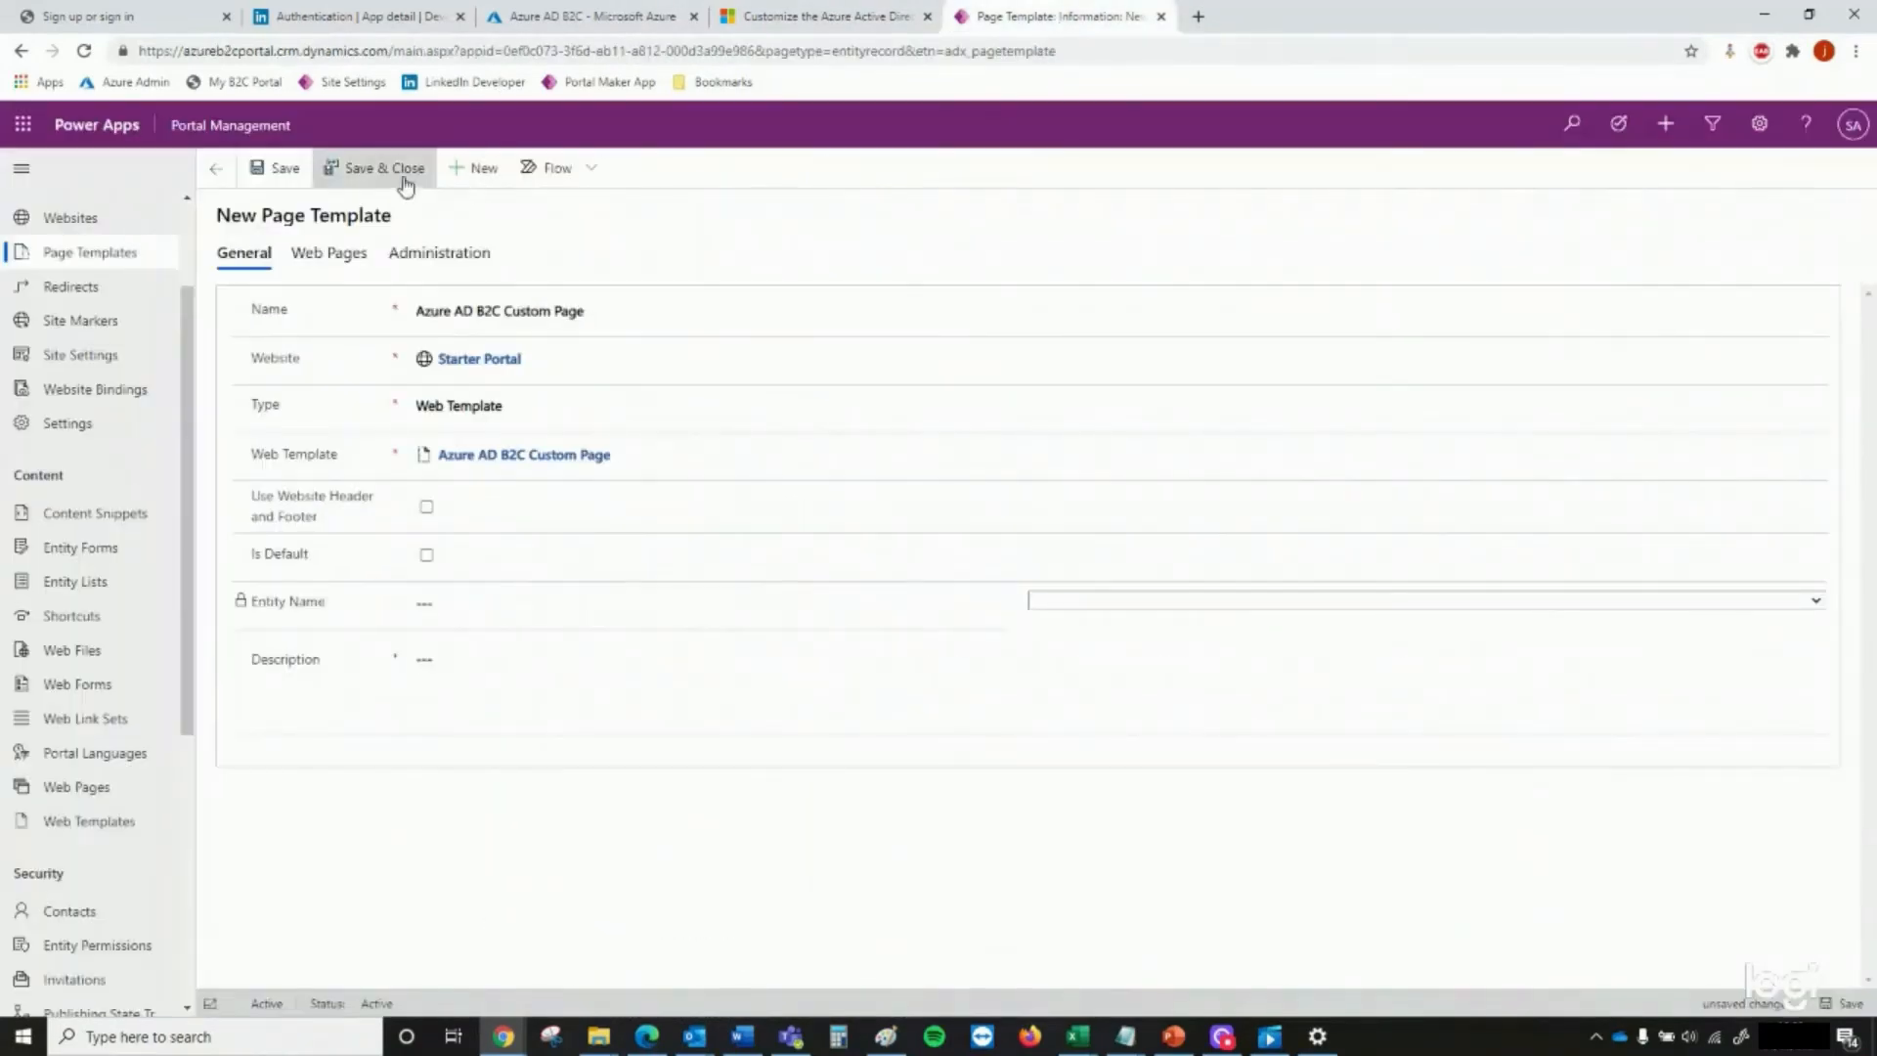
pyautogui.click(401, 181)
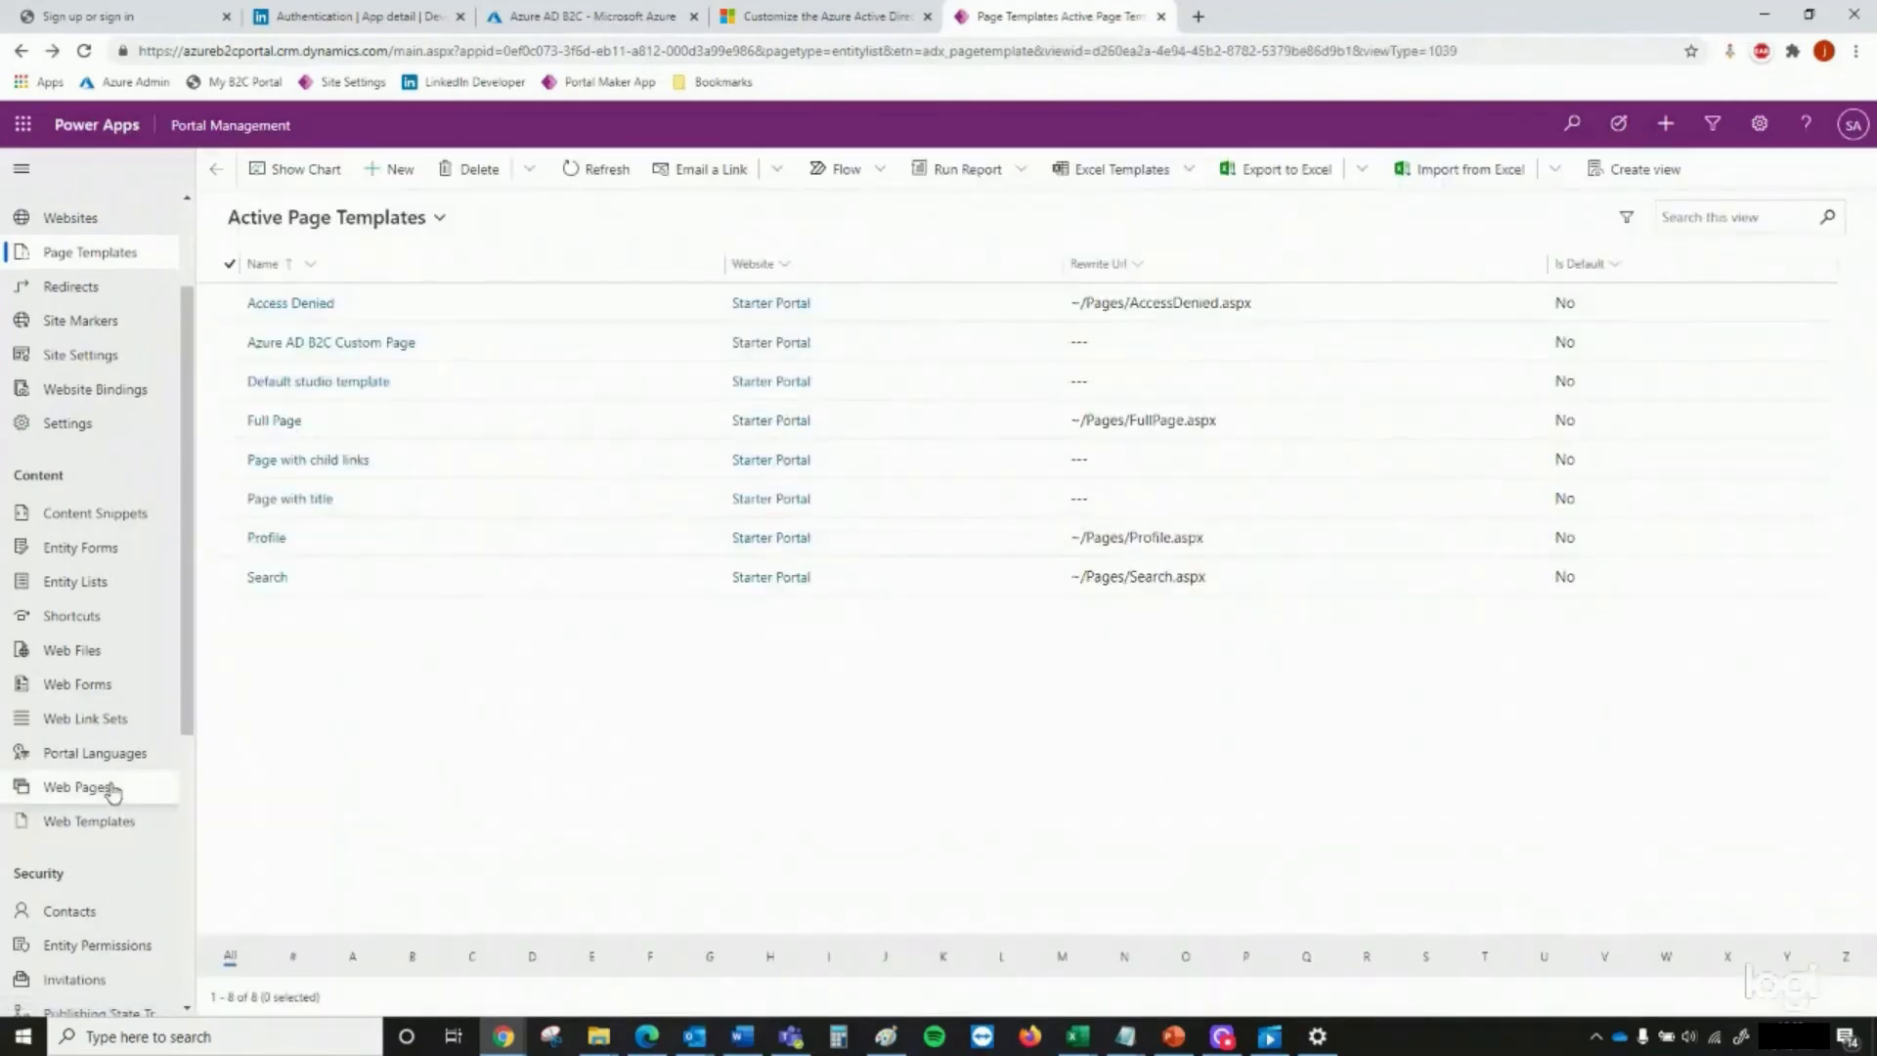
# Read the documentation's webpage instructions and start a new web page in Portal Management named Sign-in for the Starter Portal website
pyautogui.click(114, 785)
pyautogui.click(796, 20)
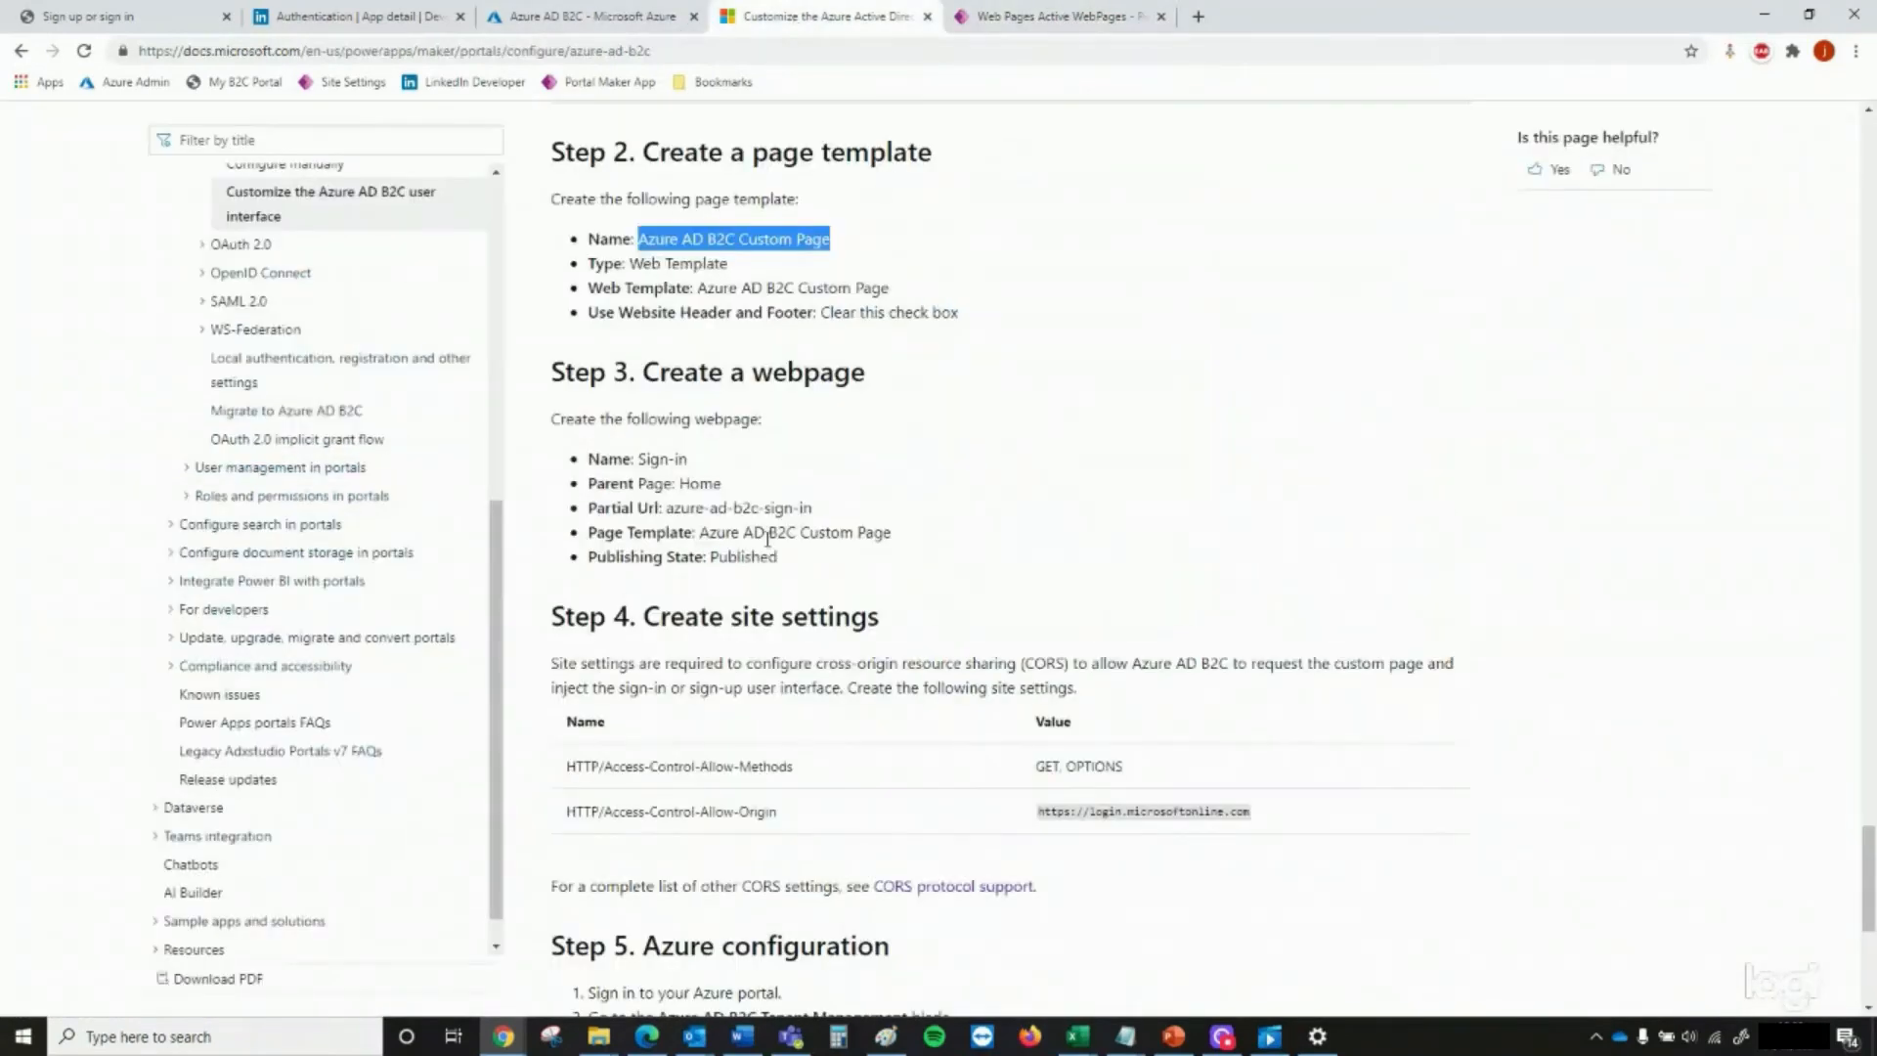
pyautogui.scroll(-2, 767, 536)
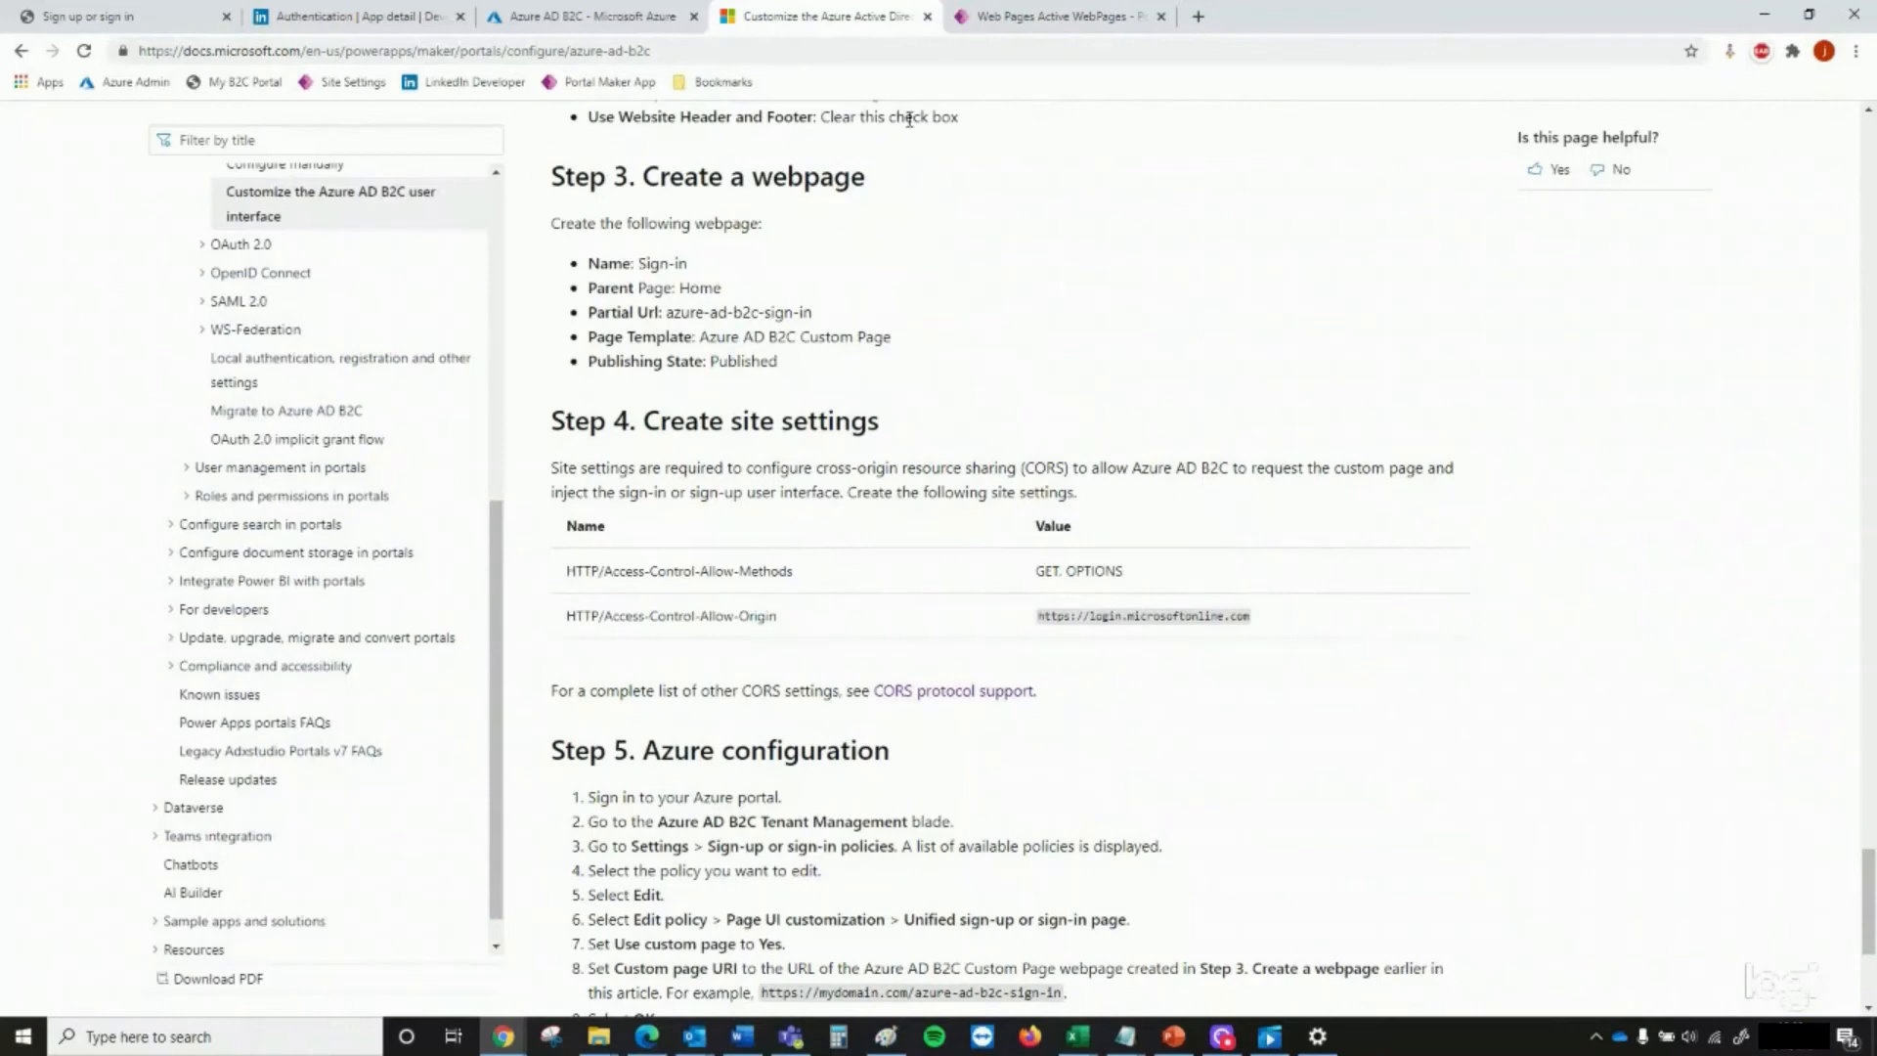
pyautogui.click(1034, 20)
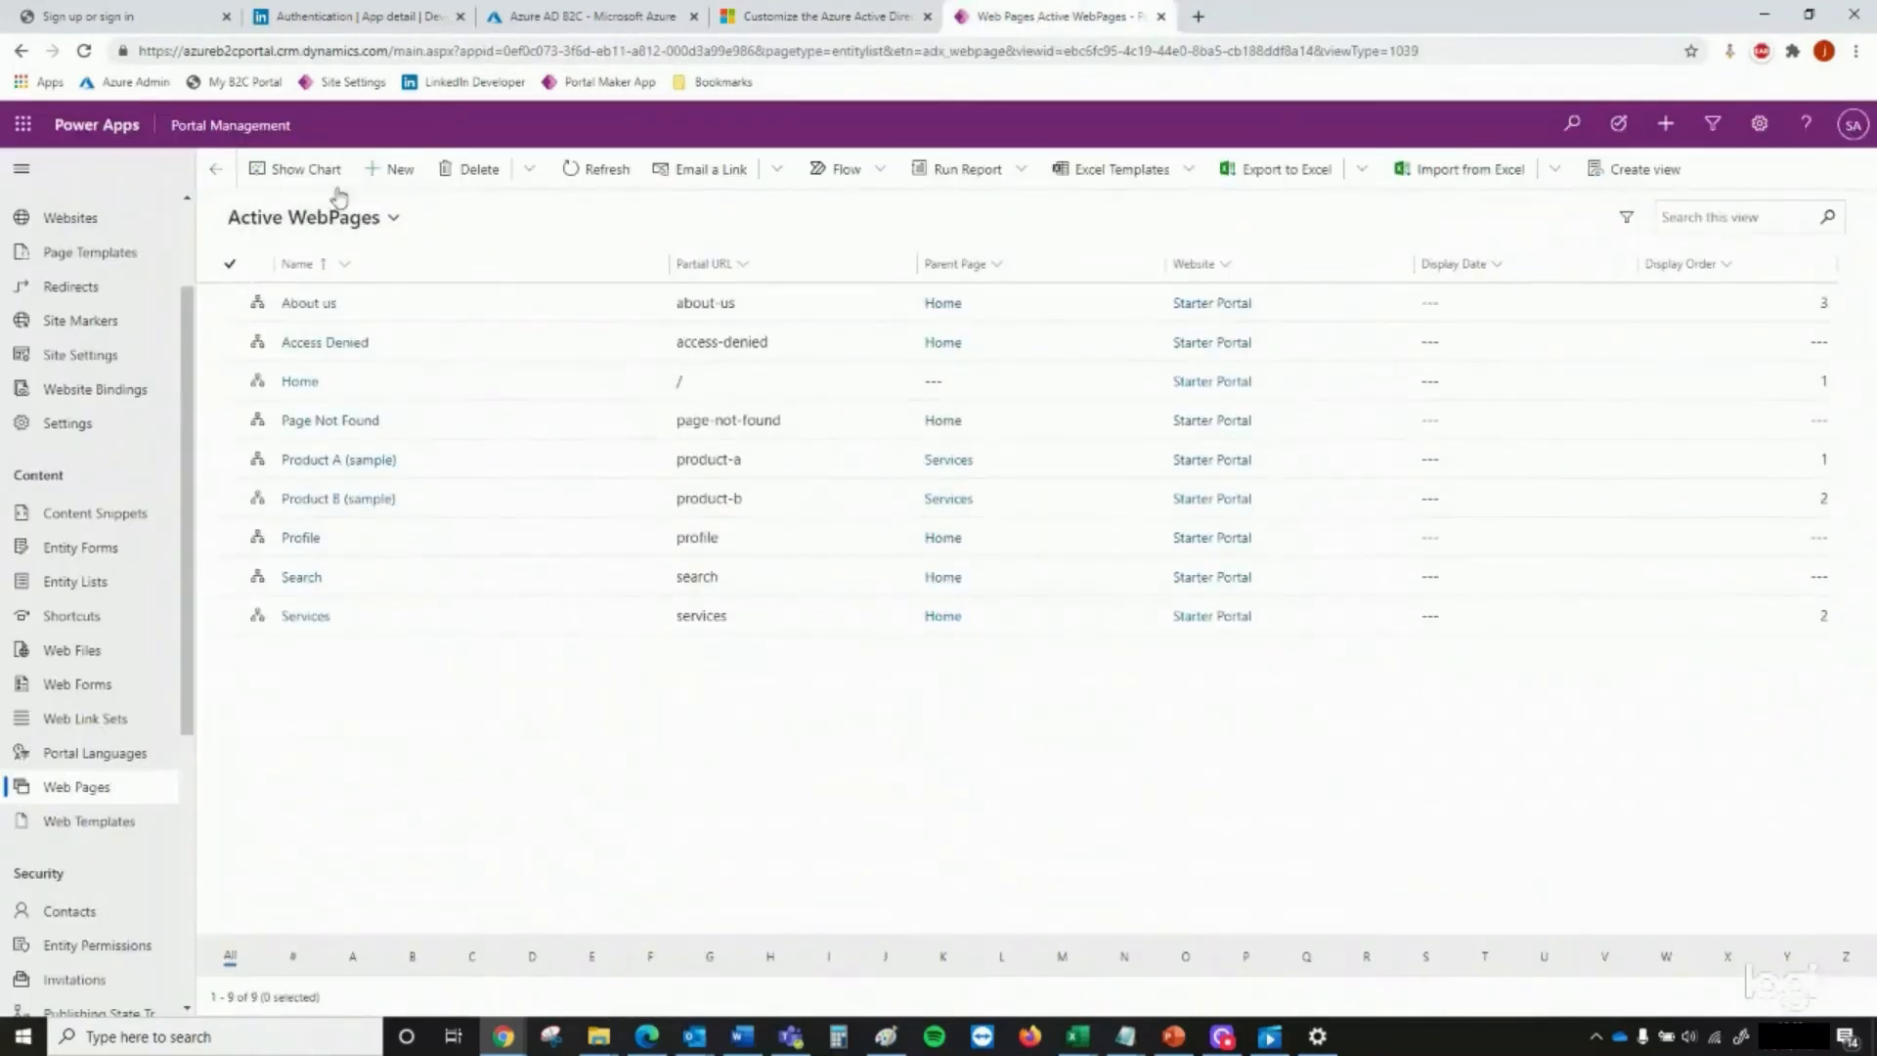
pyautogui.click(383, 174)
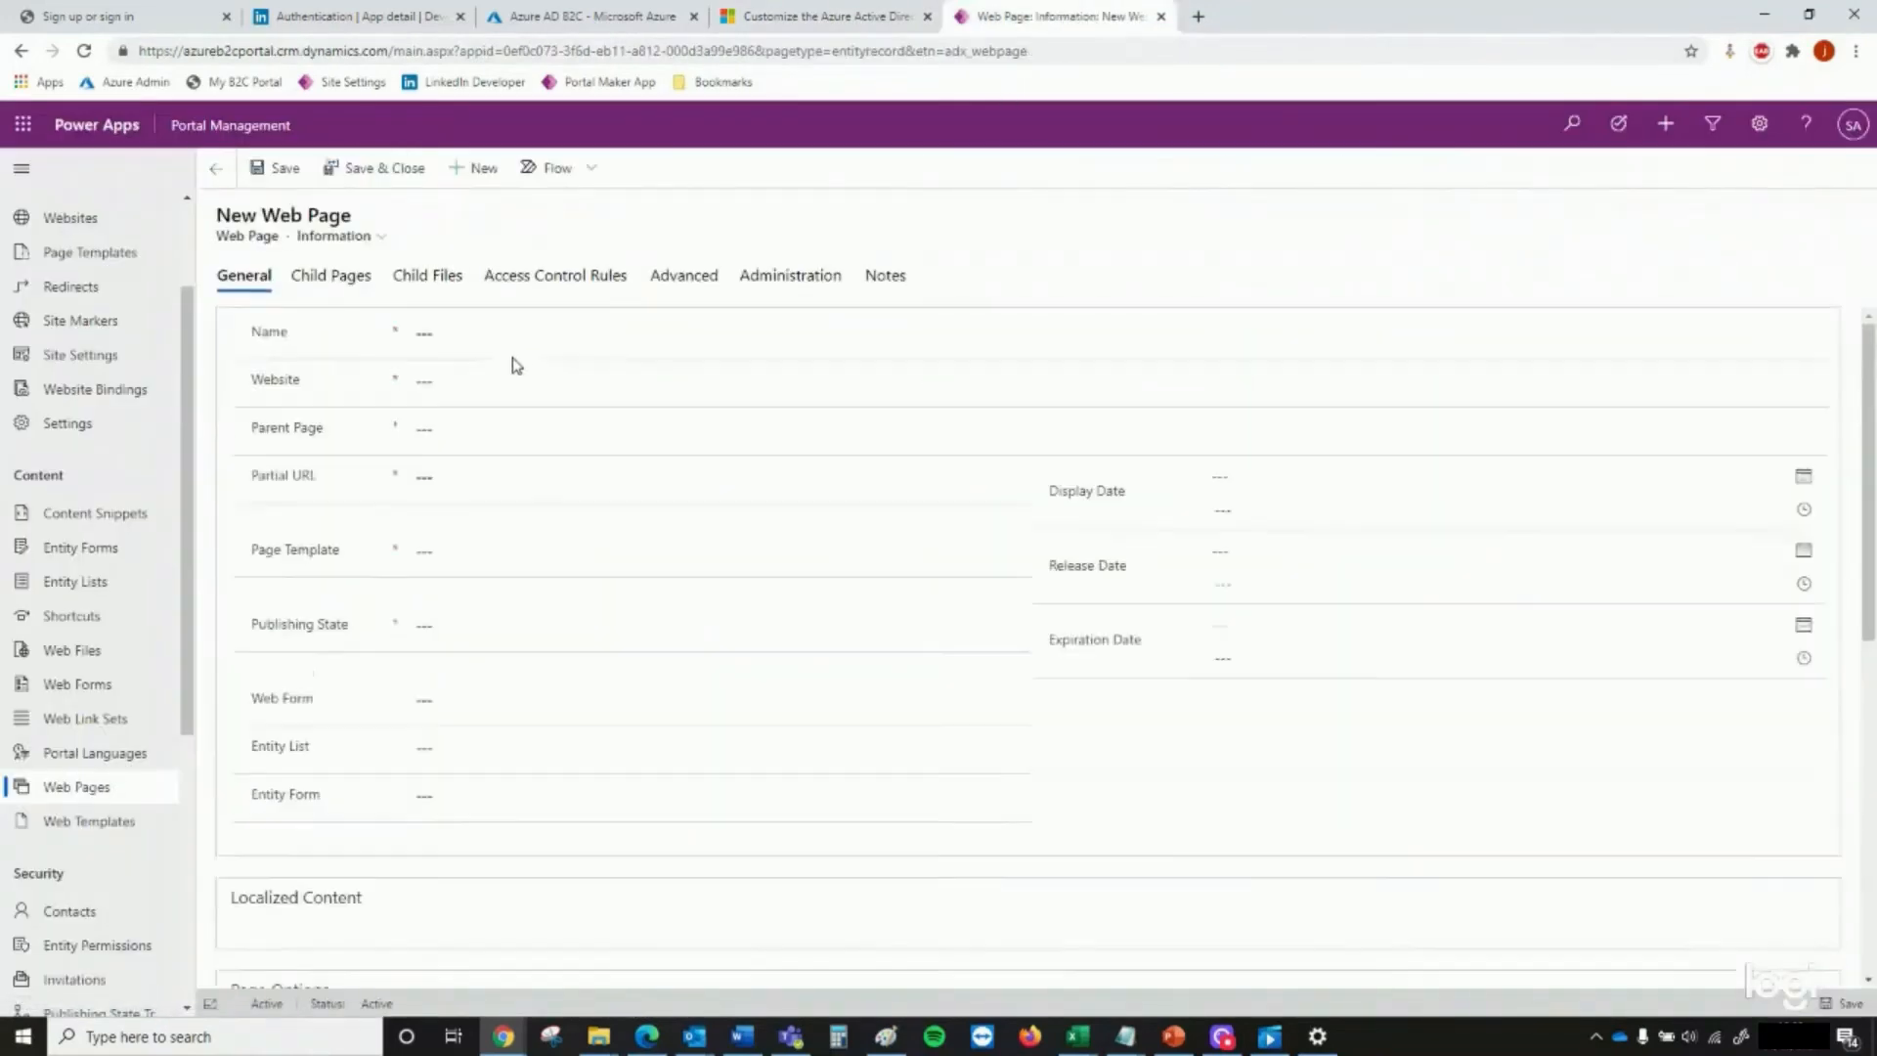
pyautogui.write('Sign-in')
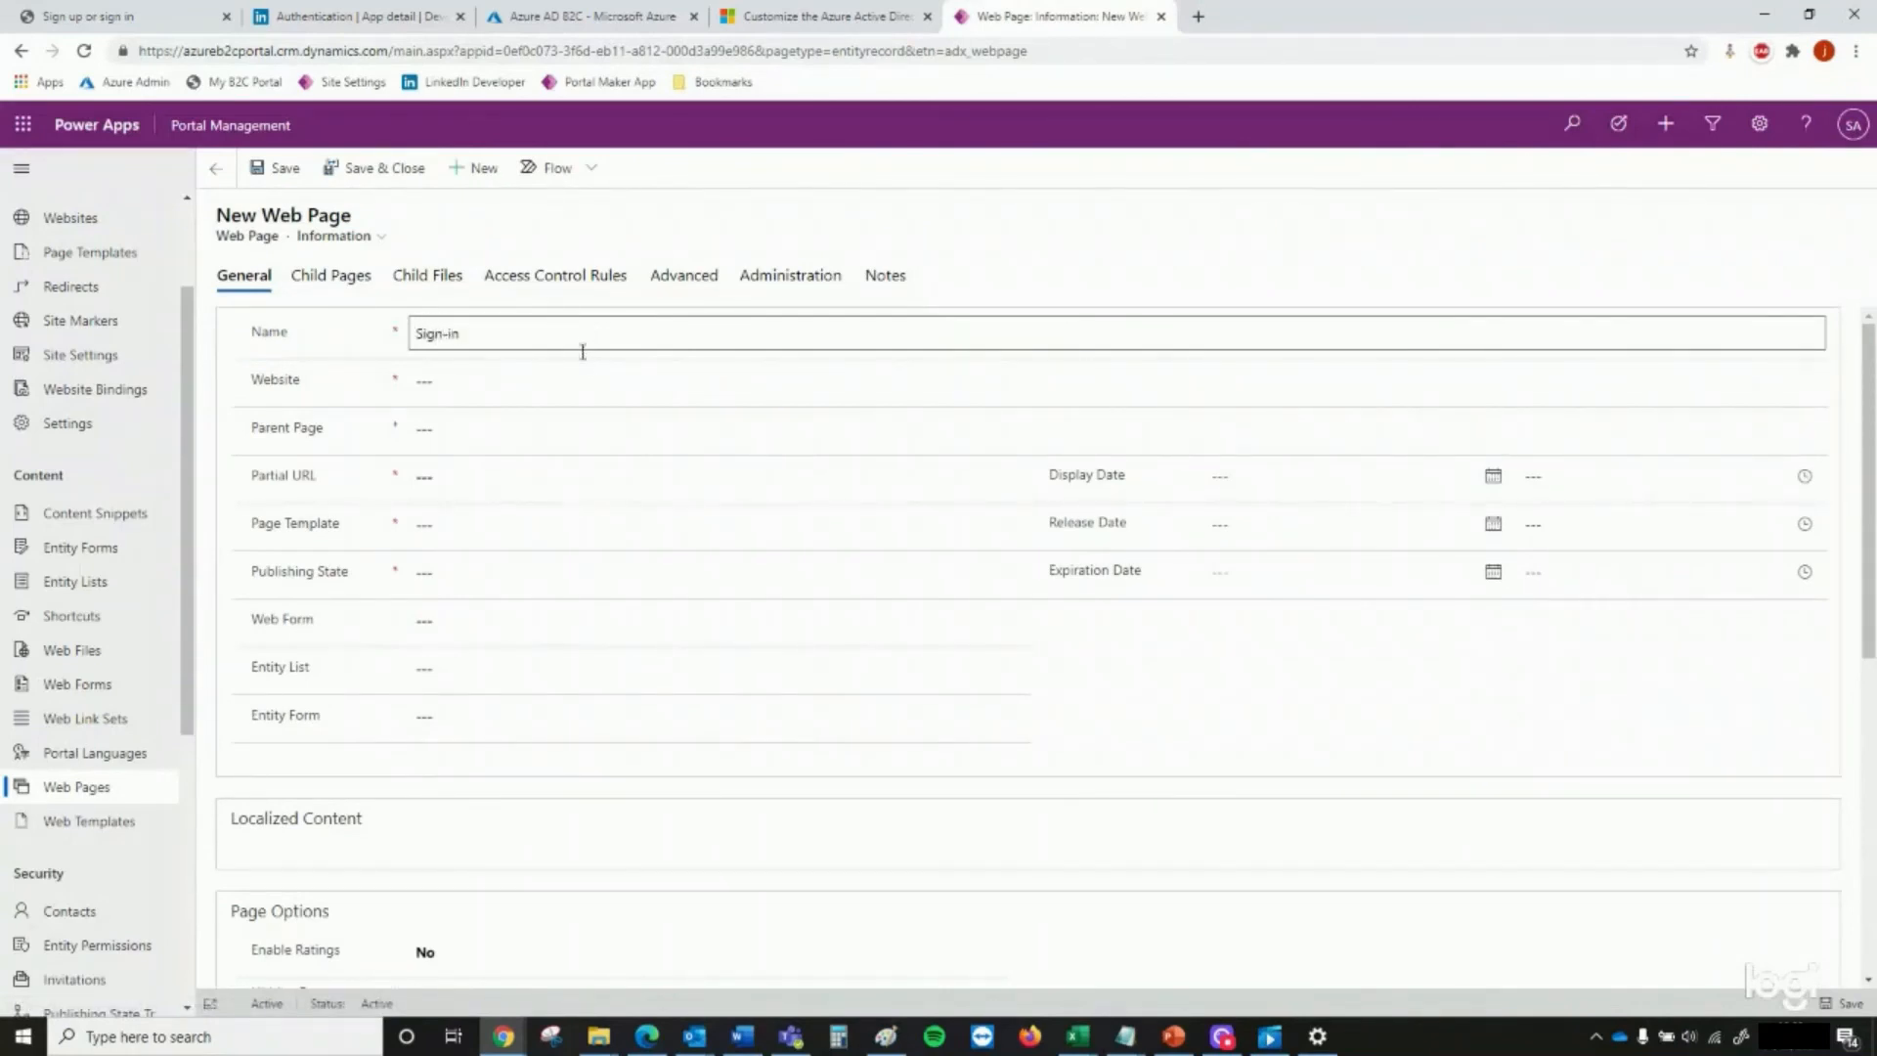
pyautogui.click(557, 381)
pyautogui.click(568, 468)
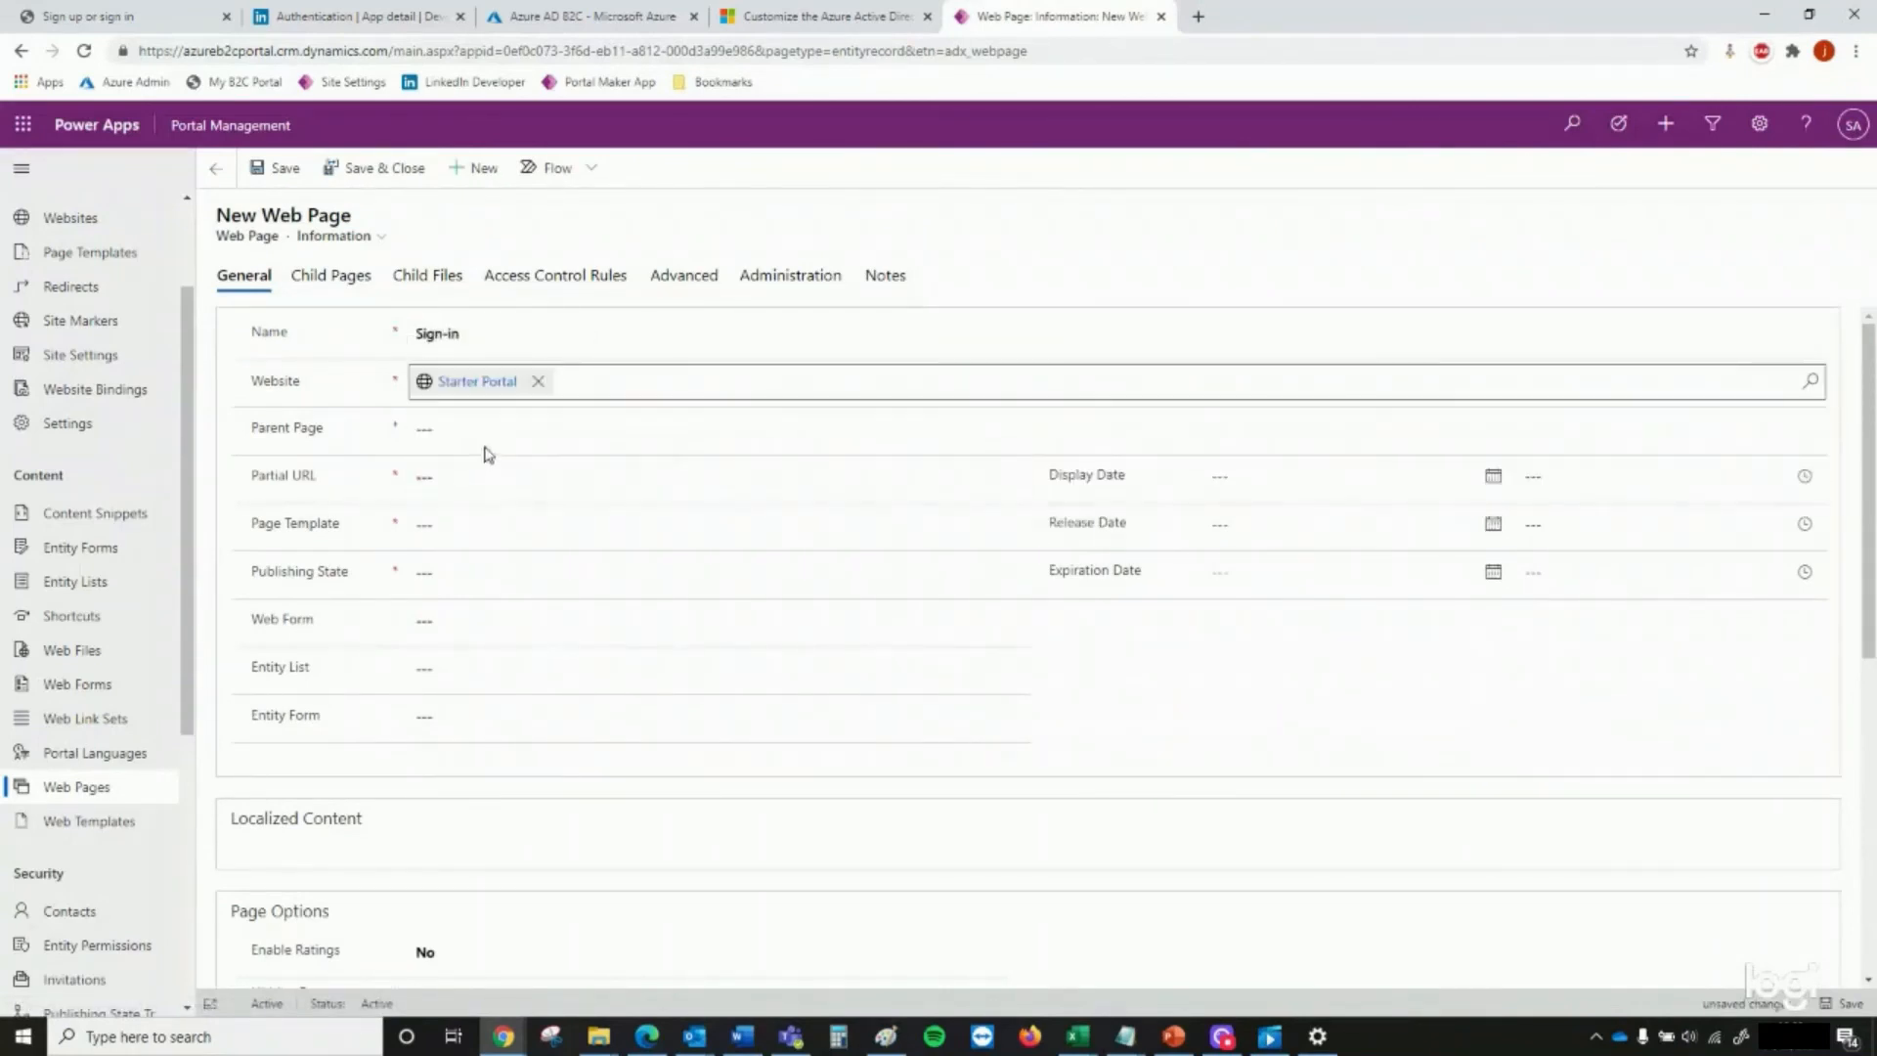
# Look up the parent page in the documentation and set the Sign-in web page's parent page to Home
pyautogui.click(503, 428)
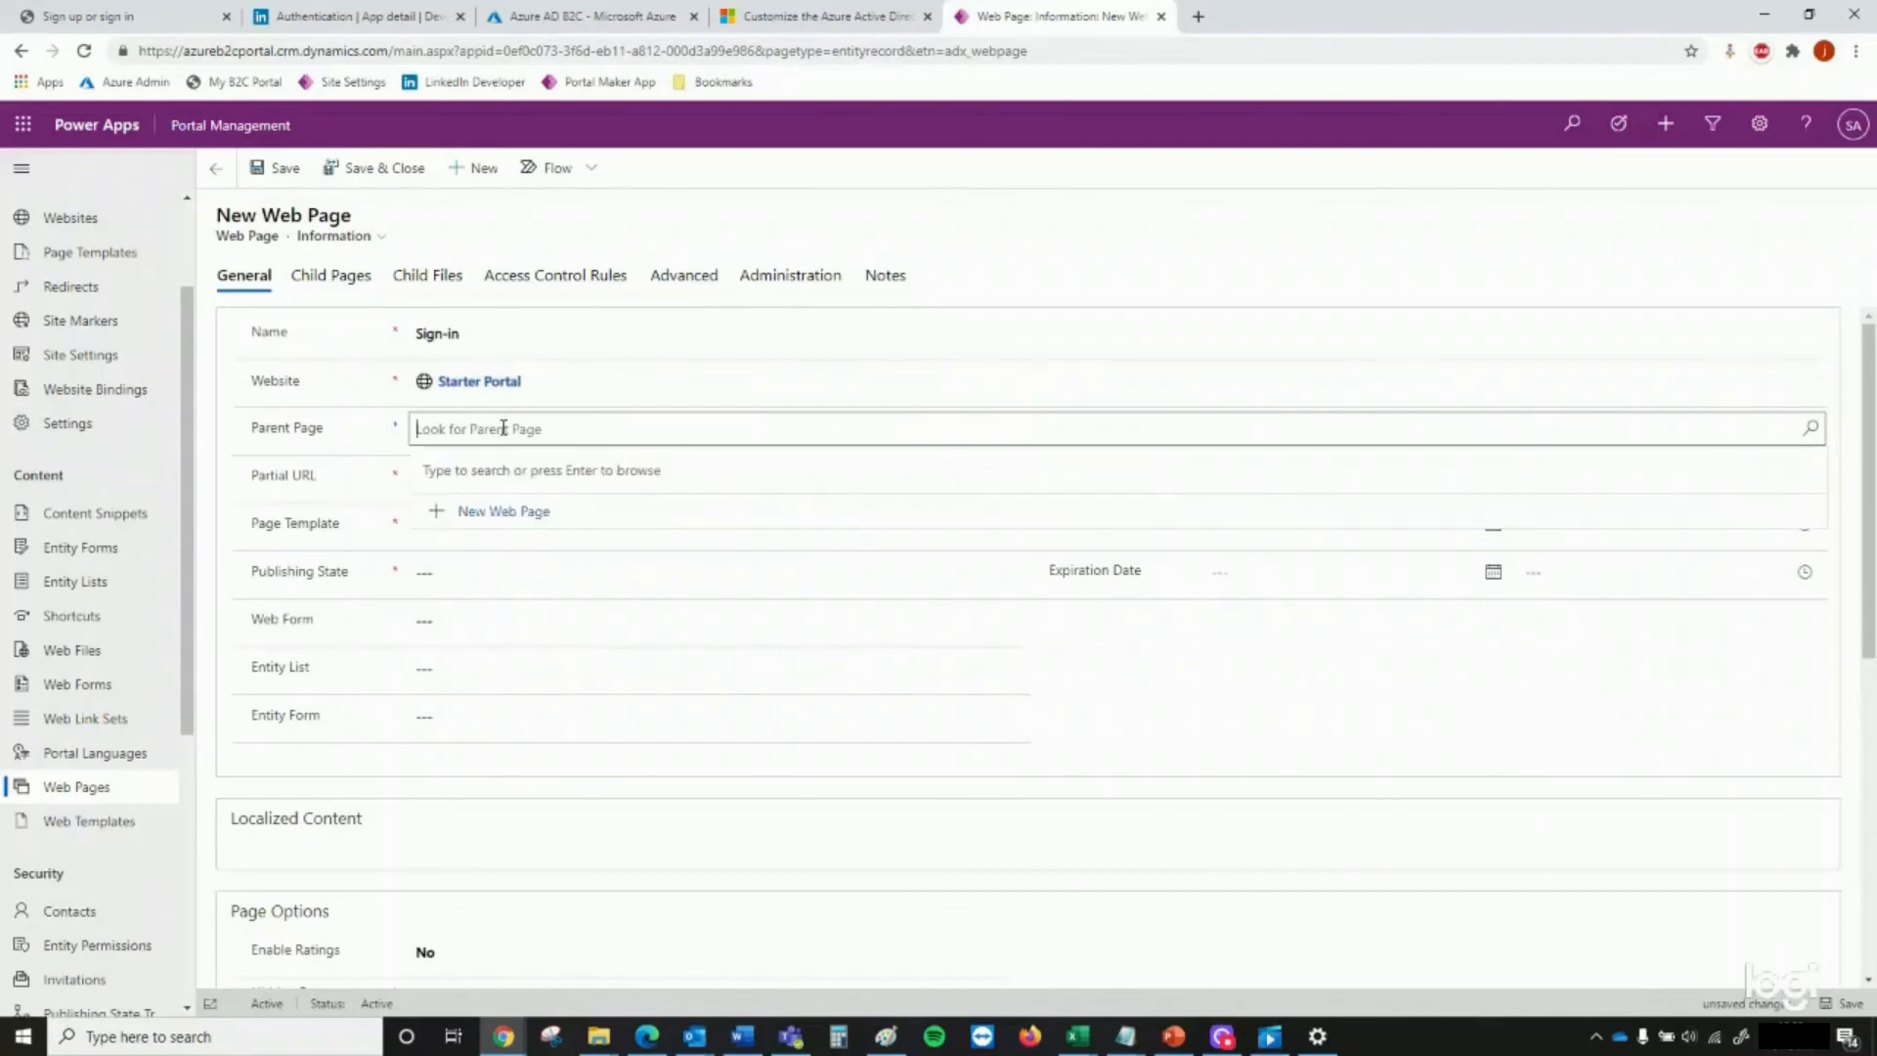
pyautogui.click(808, 30)
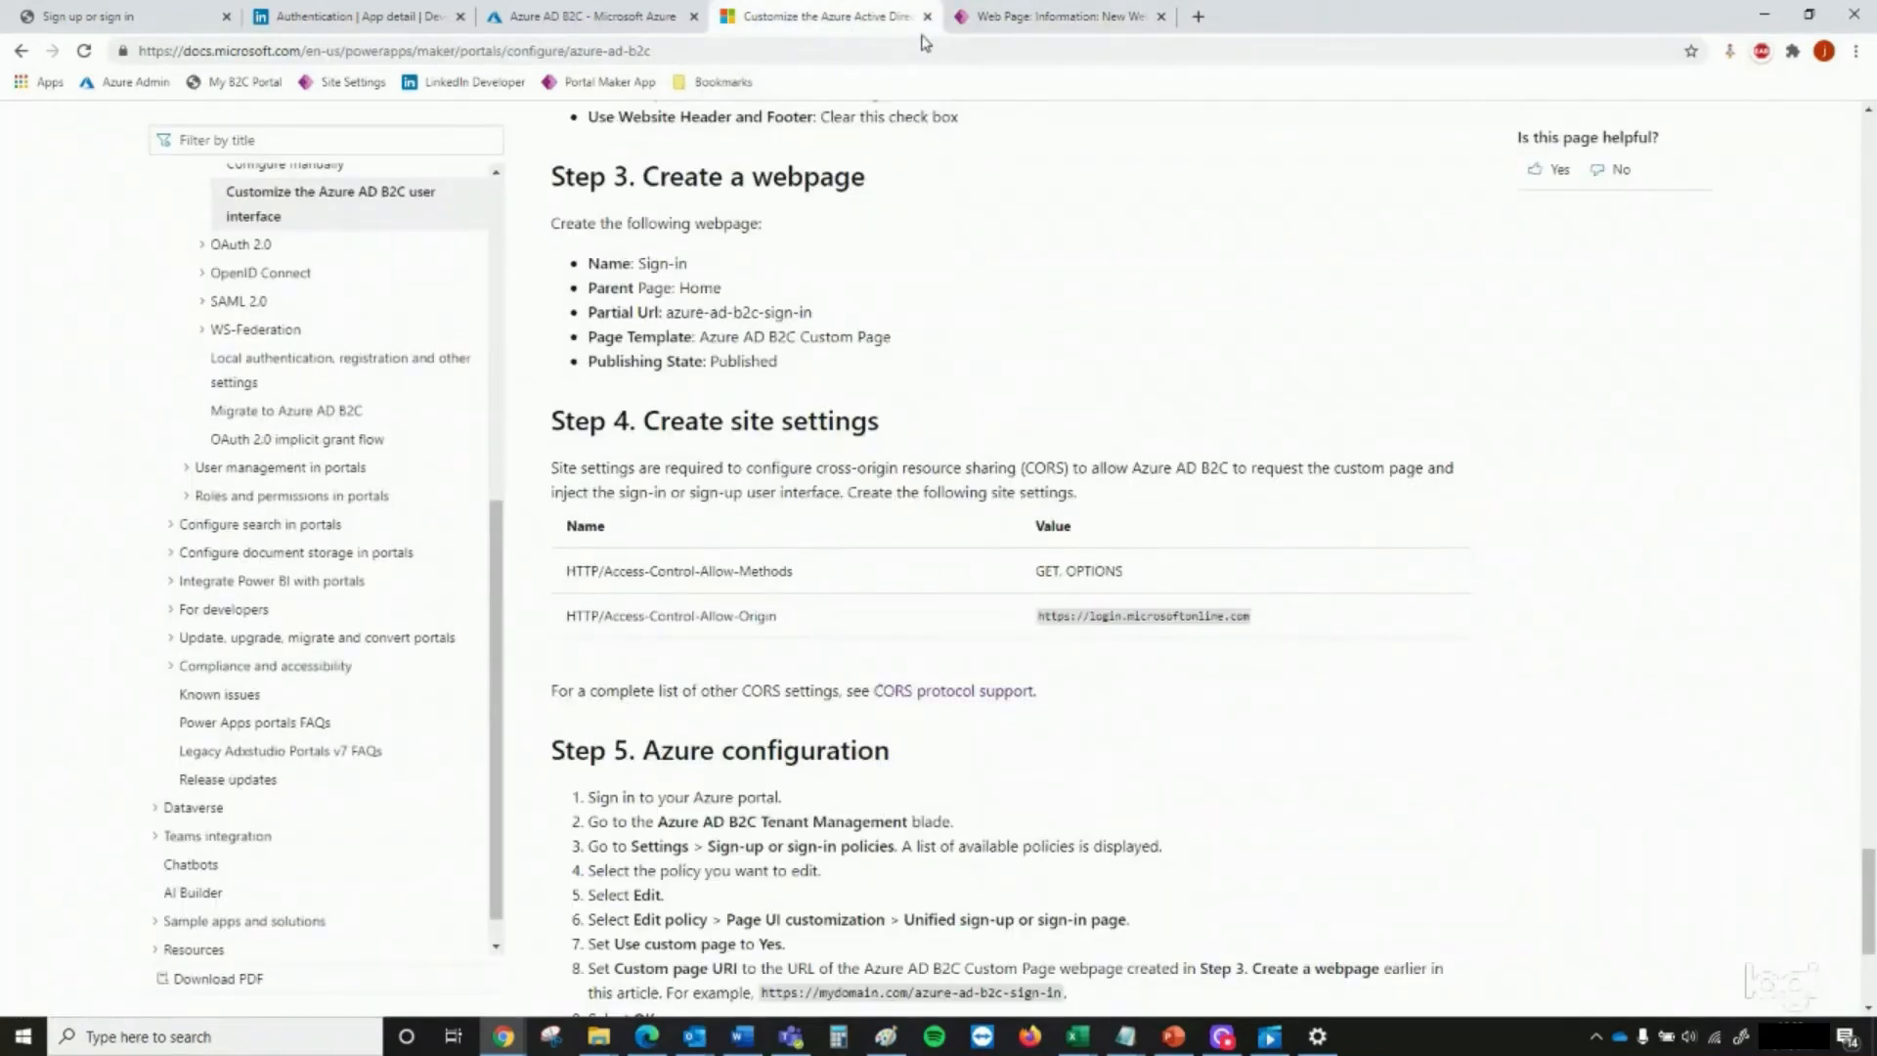
pyautogui.click(1037, 24)
pyautogui.write('h')
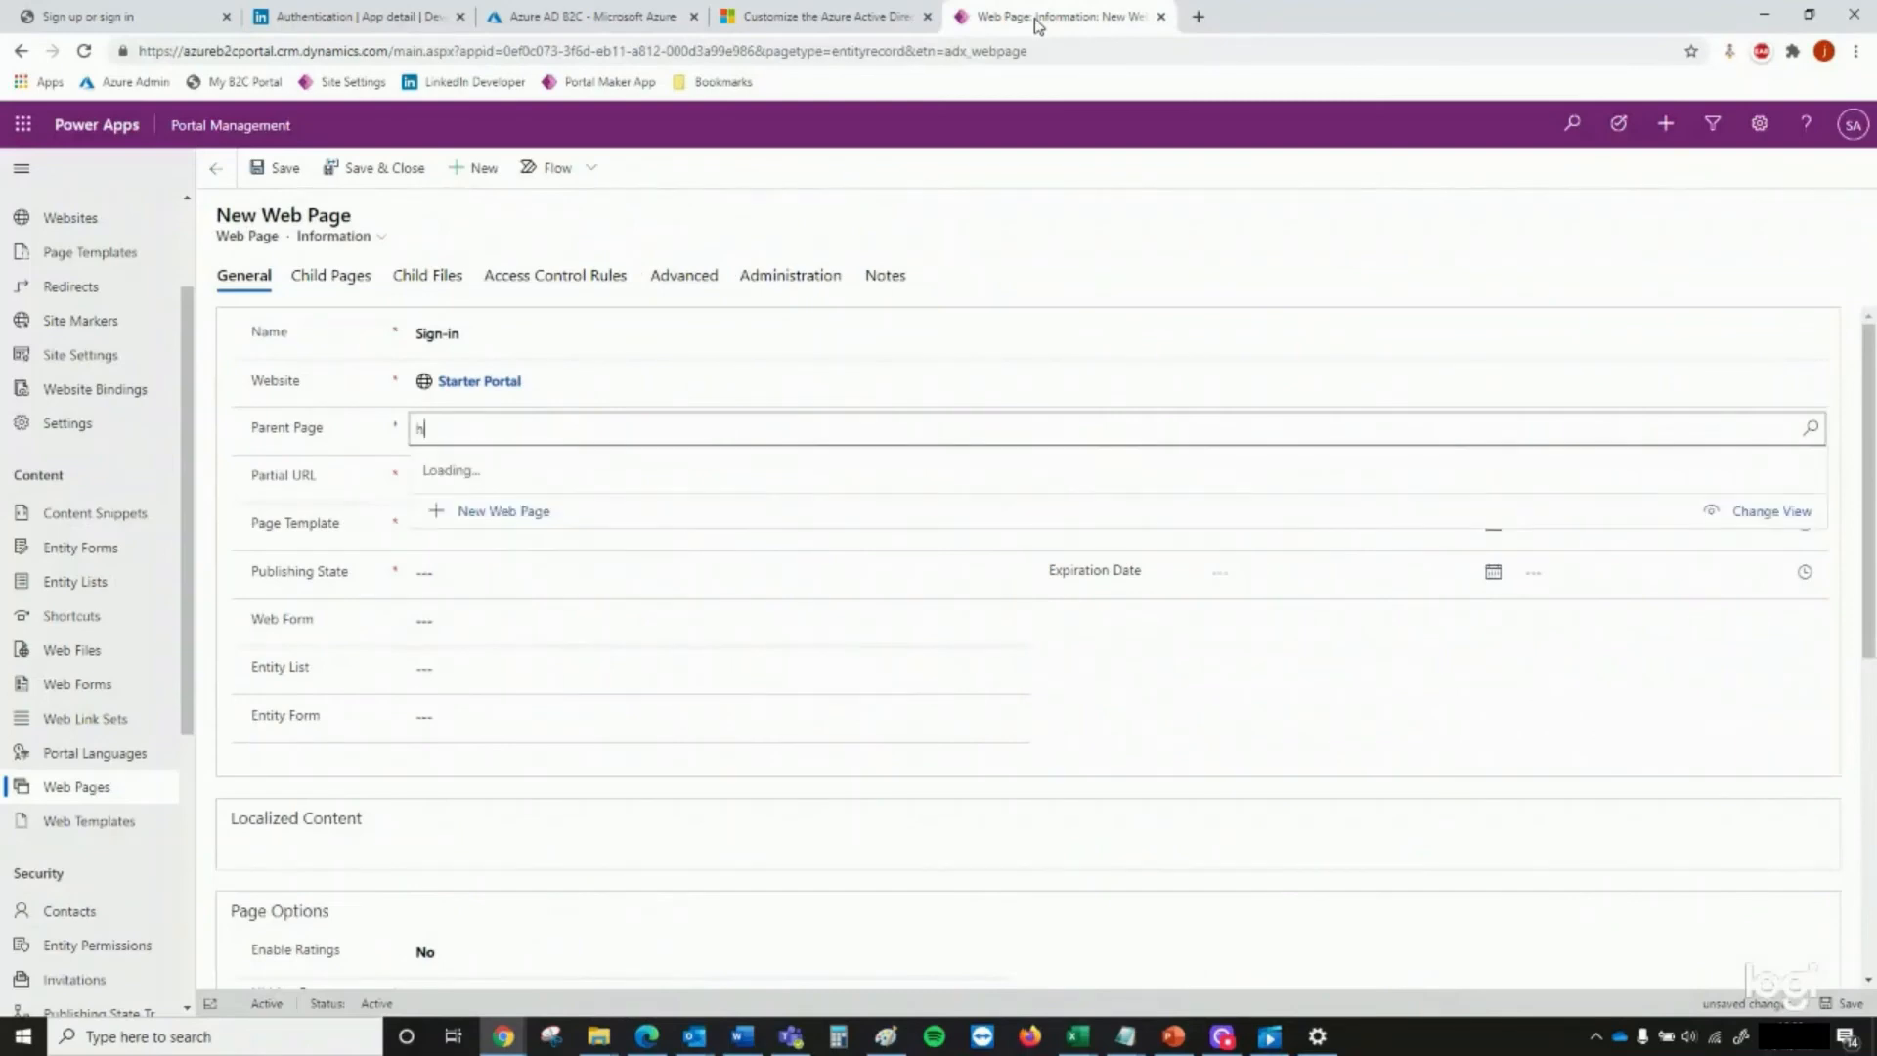
pyautogui.write('ome')
pyautogui.press('Return')
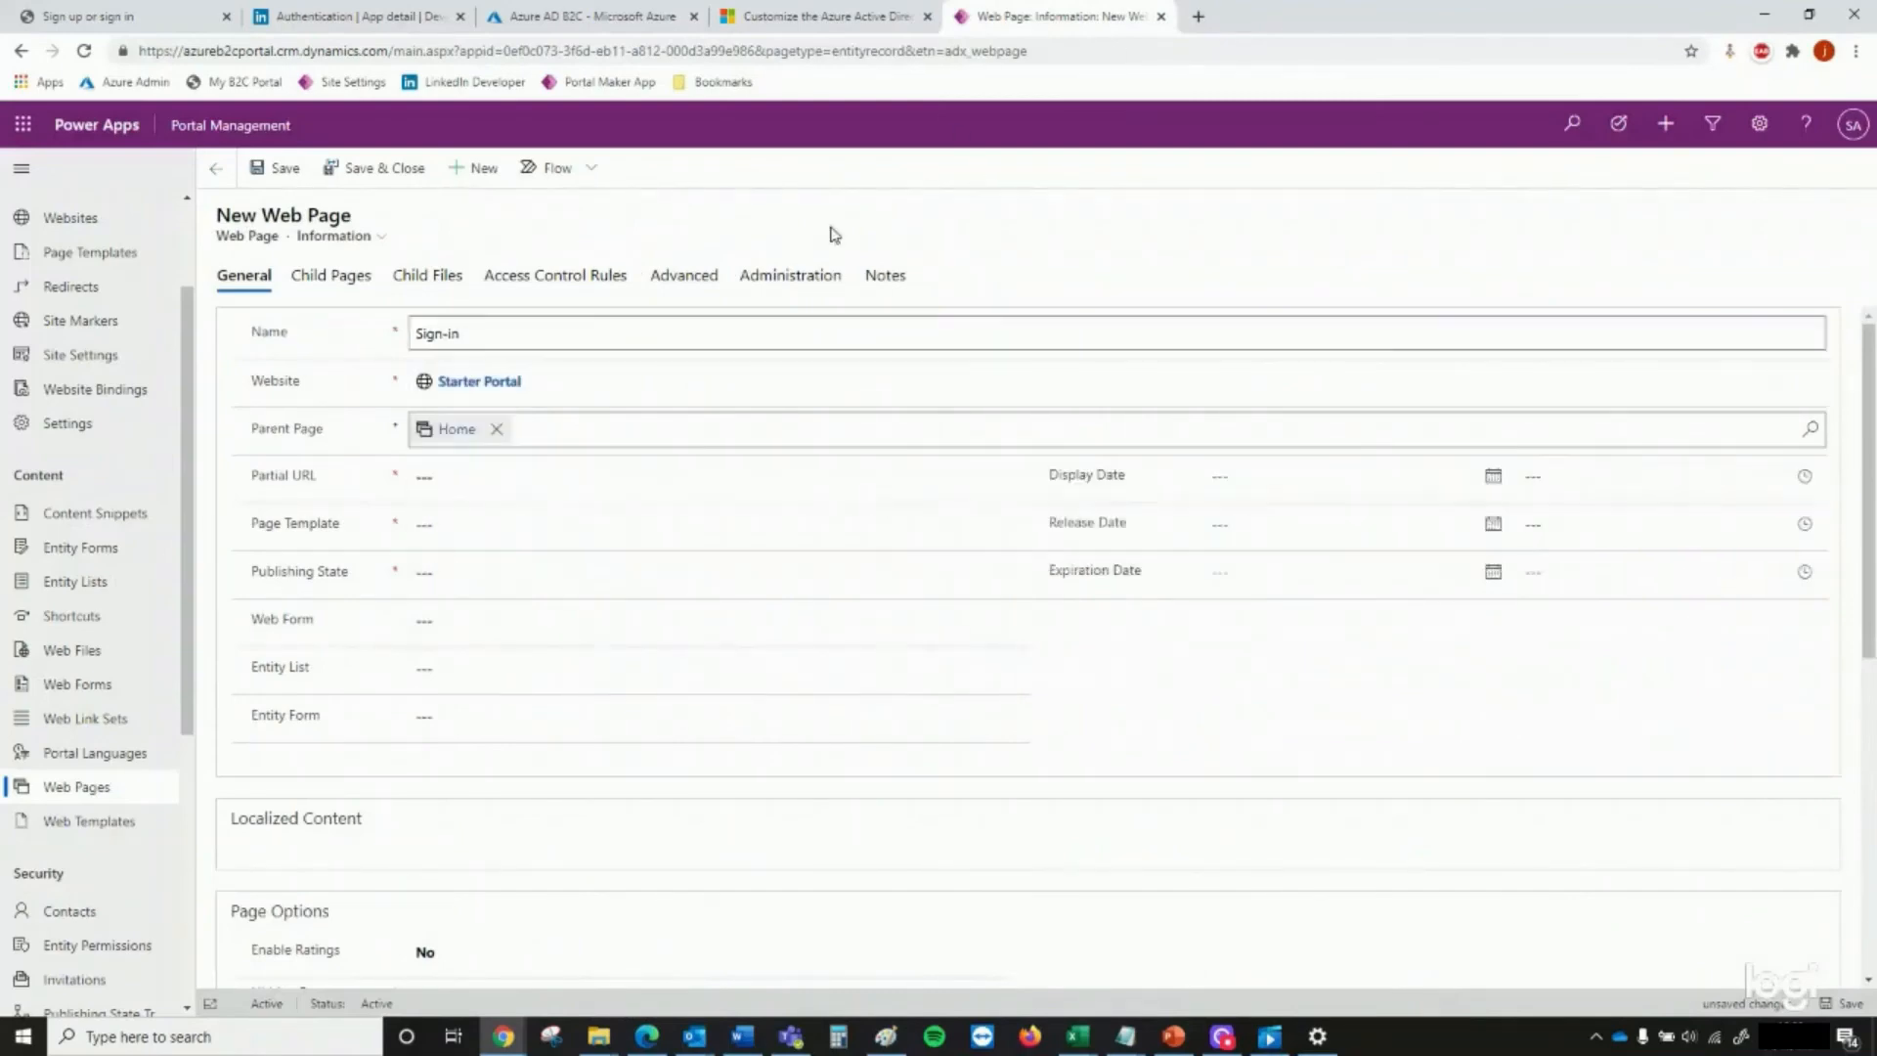
# Set the Sign-in web page's partial URL to azure-ad-b2c-sign-in, as given in the documentation
pyautogui.click(821, 20)
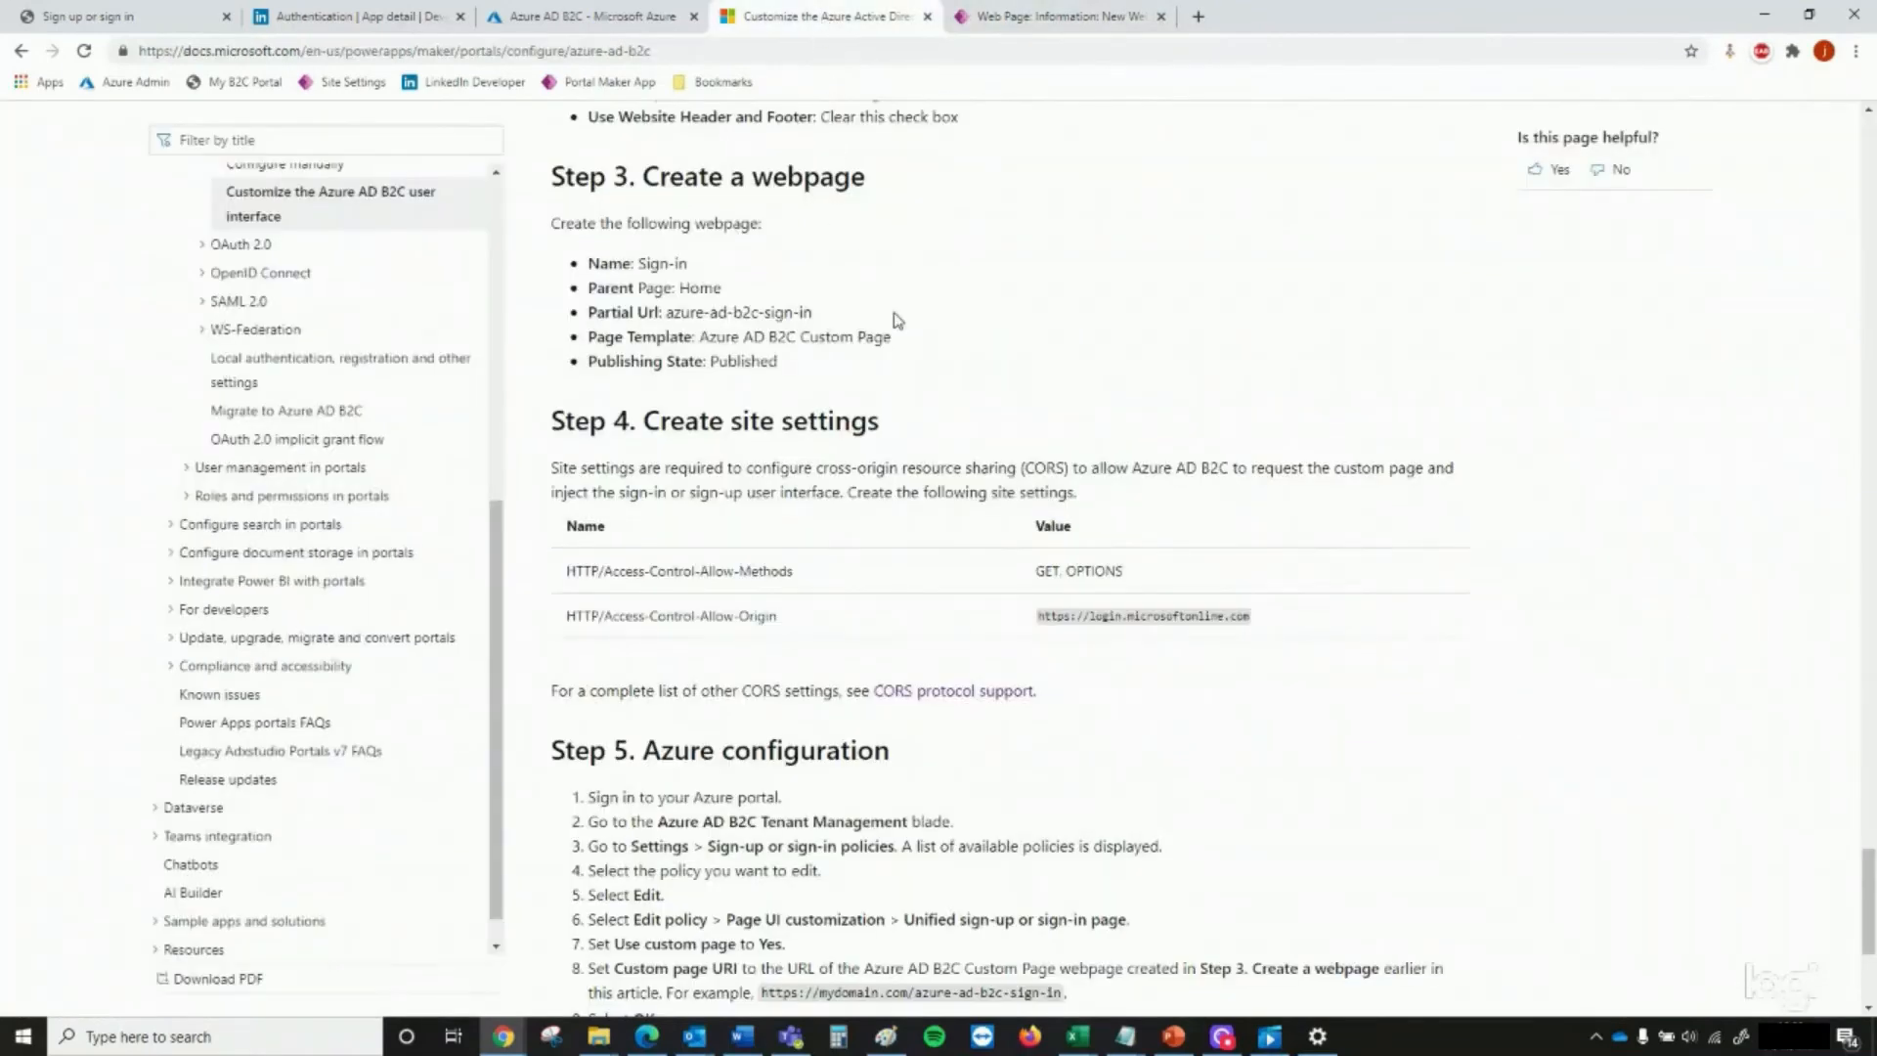
pyautogui.click(1088, 20)
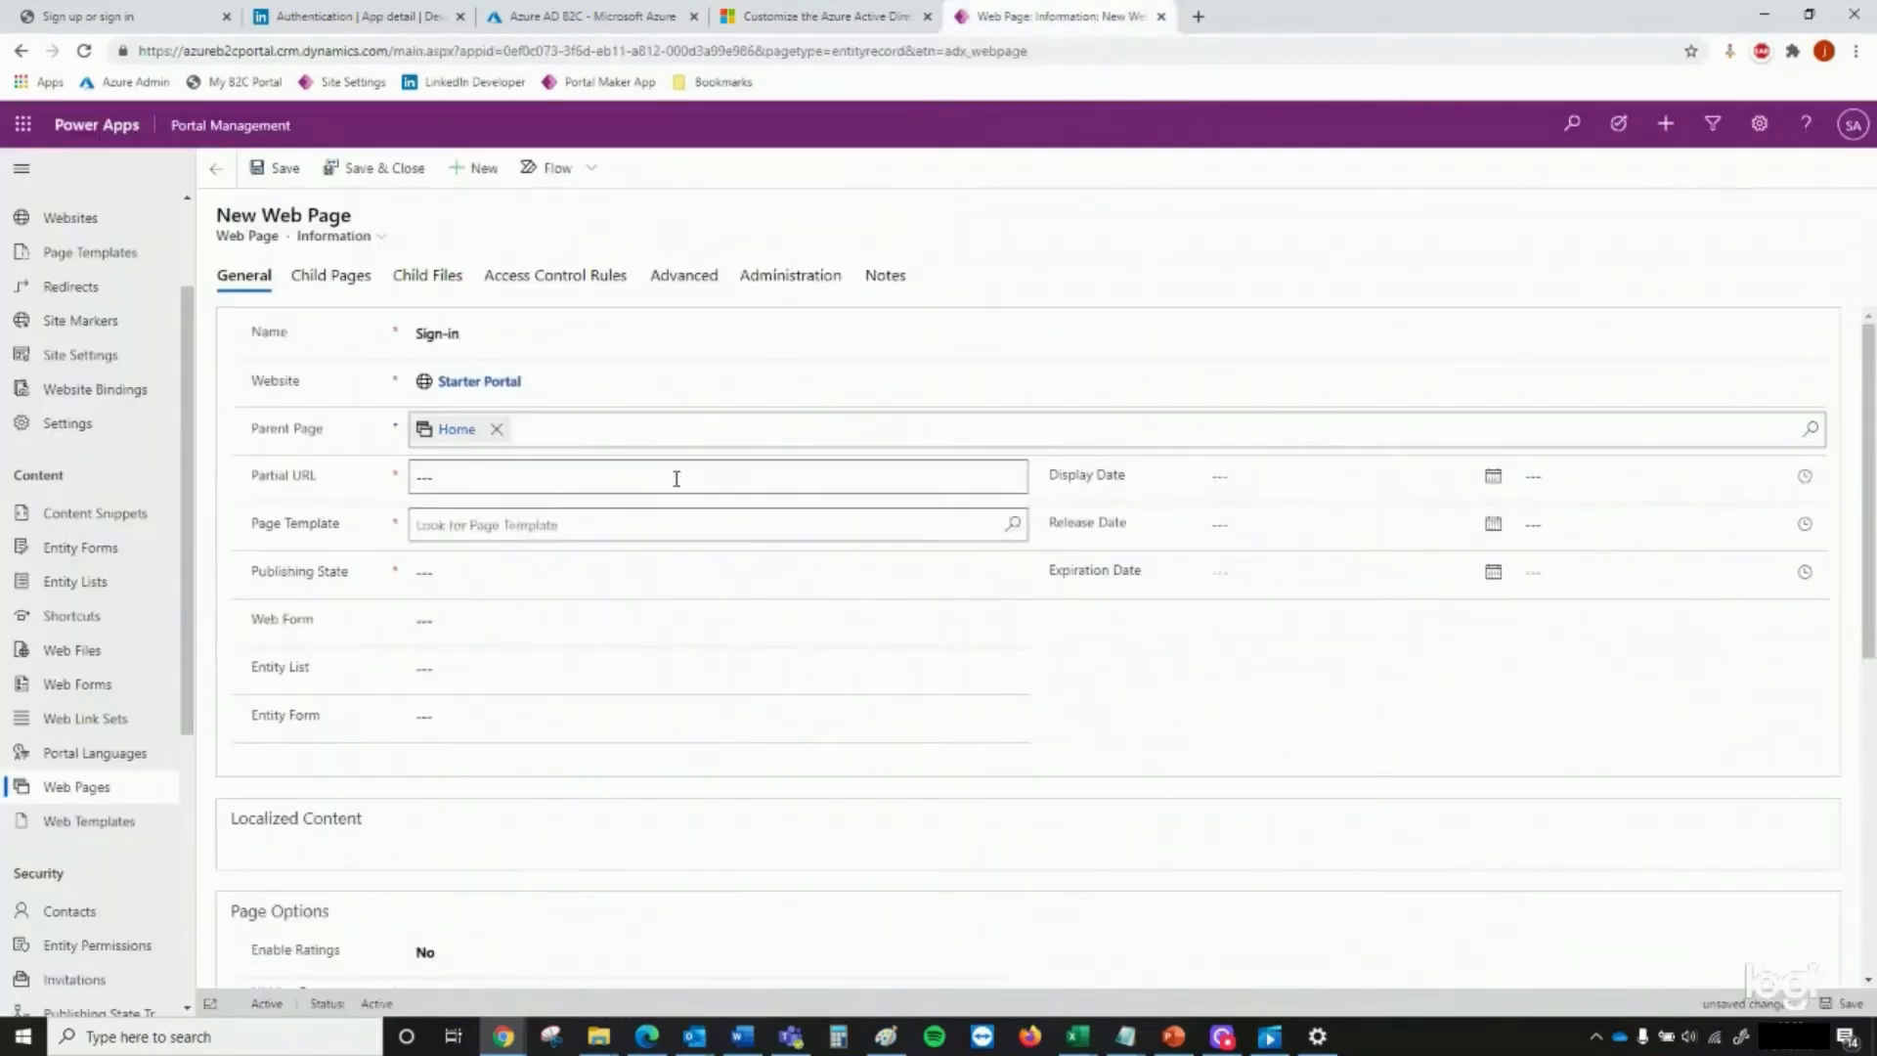
pyautogui.click(672, 478)
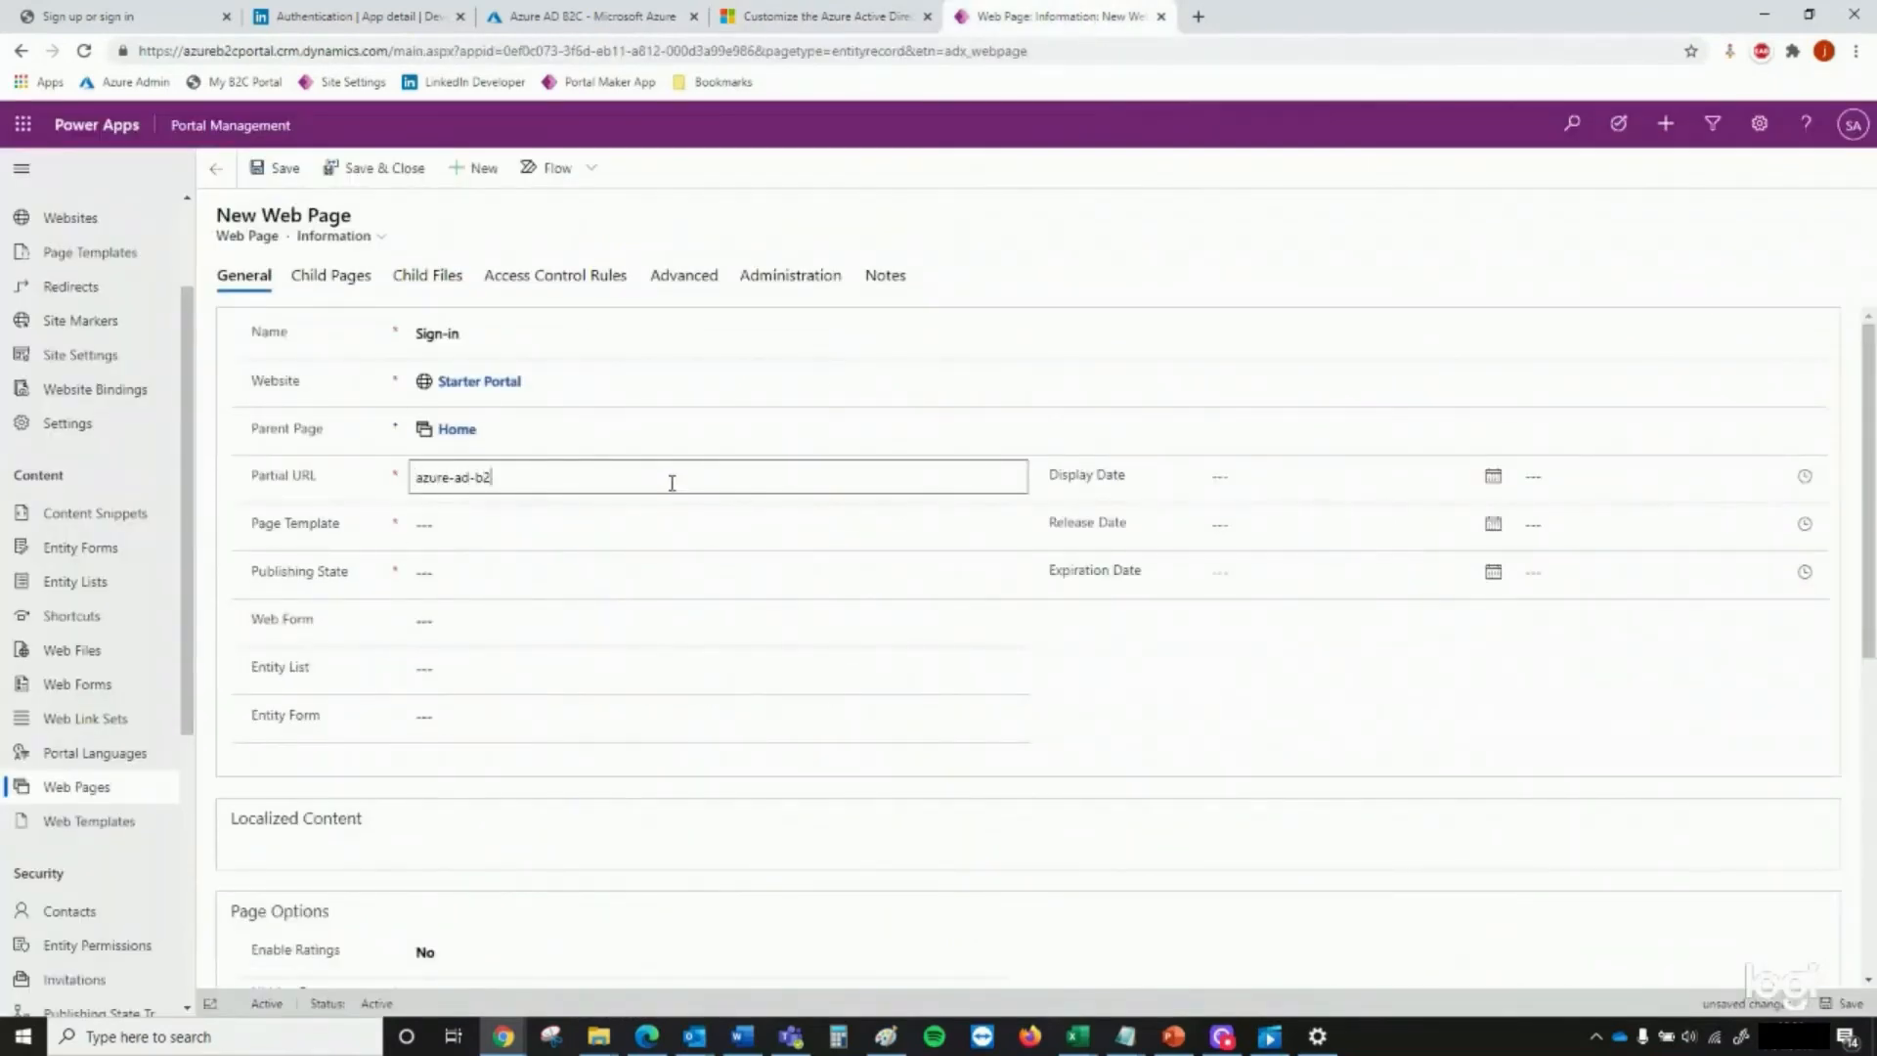
pyautogui.click(849, 24)
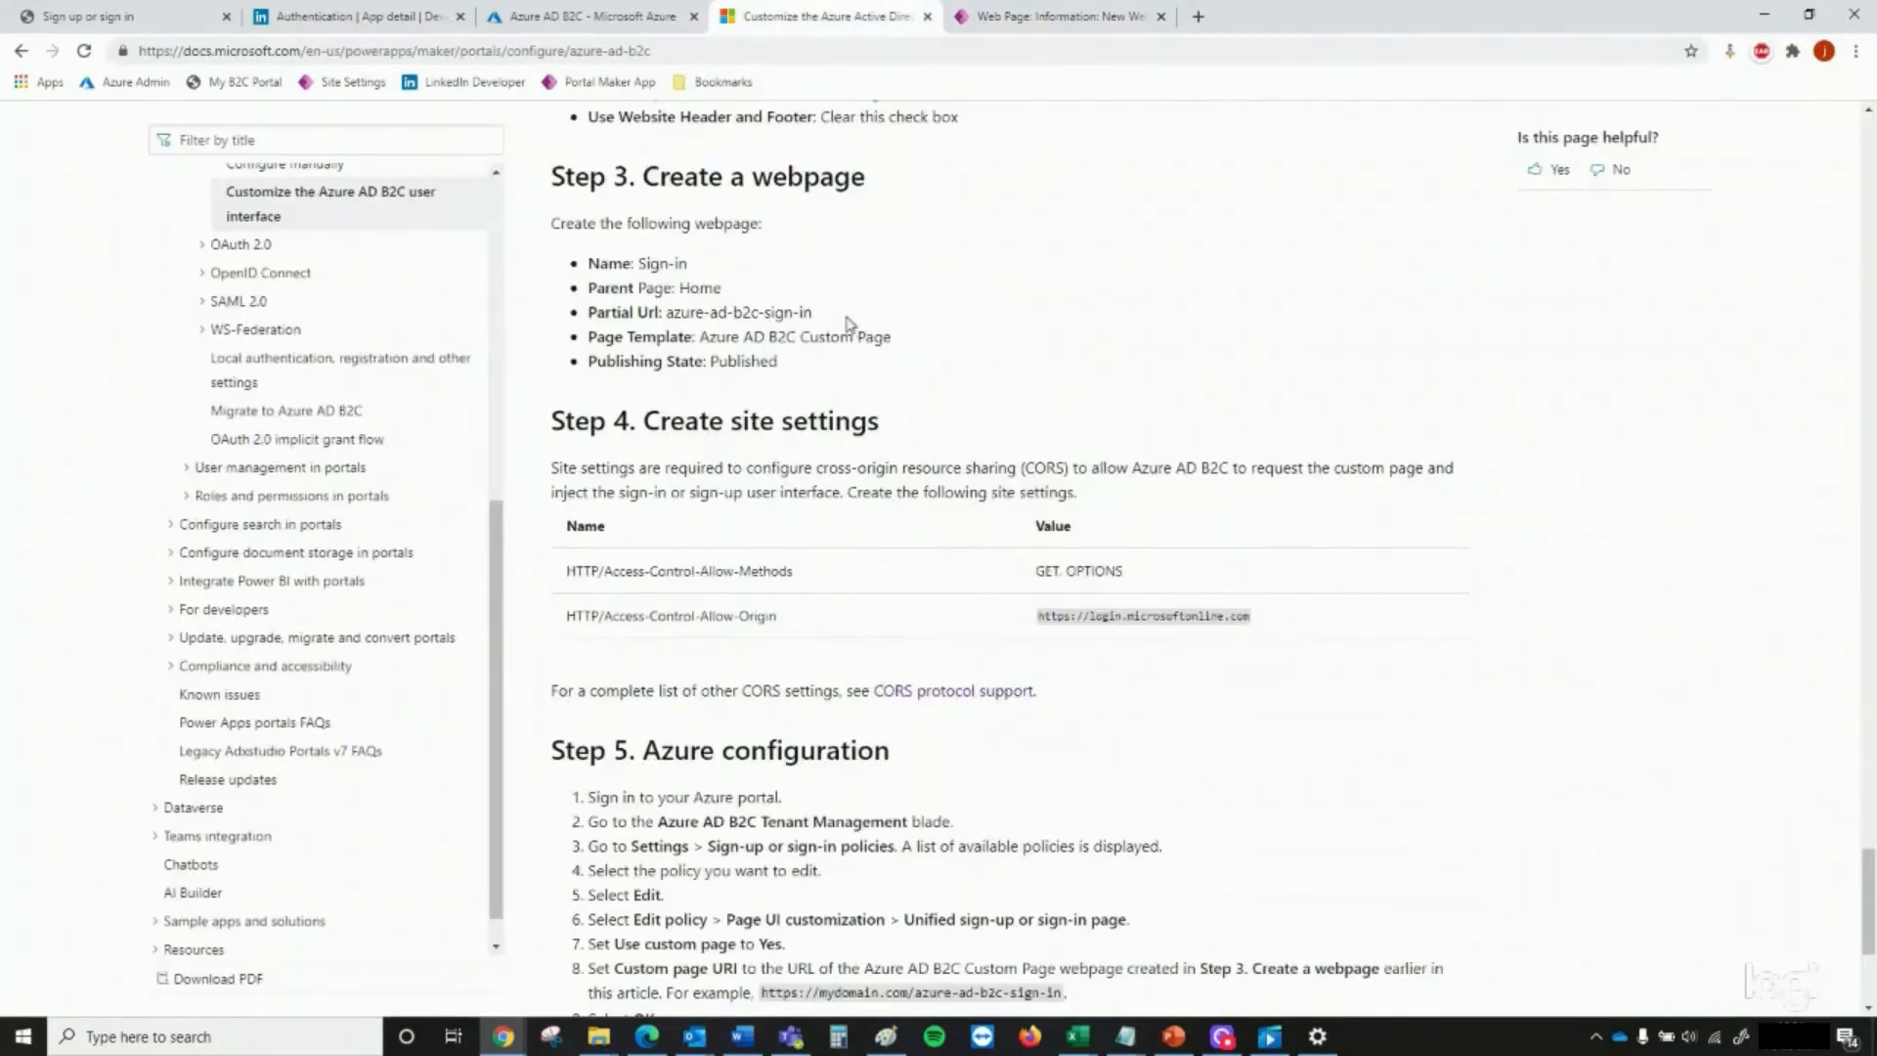
pyautogui.click(1060, 17)
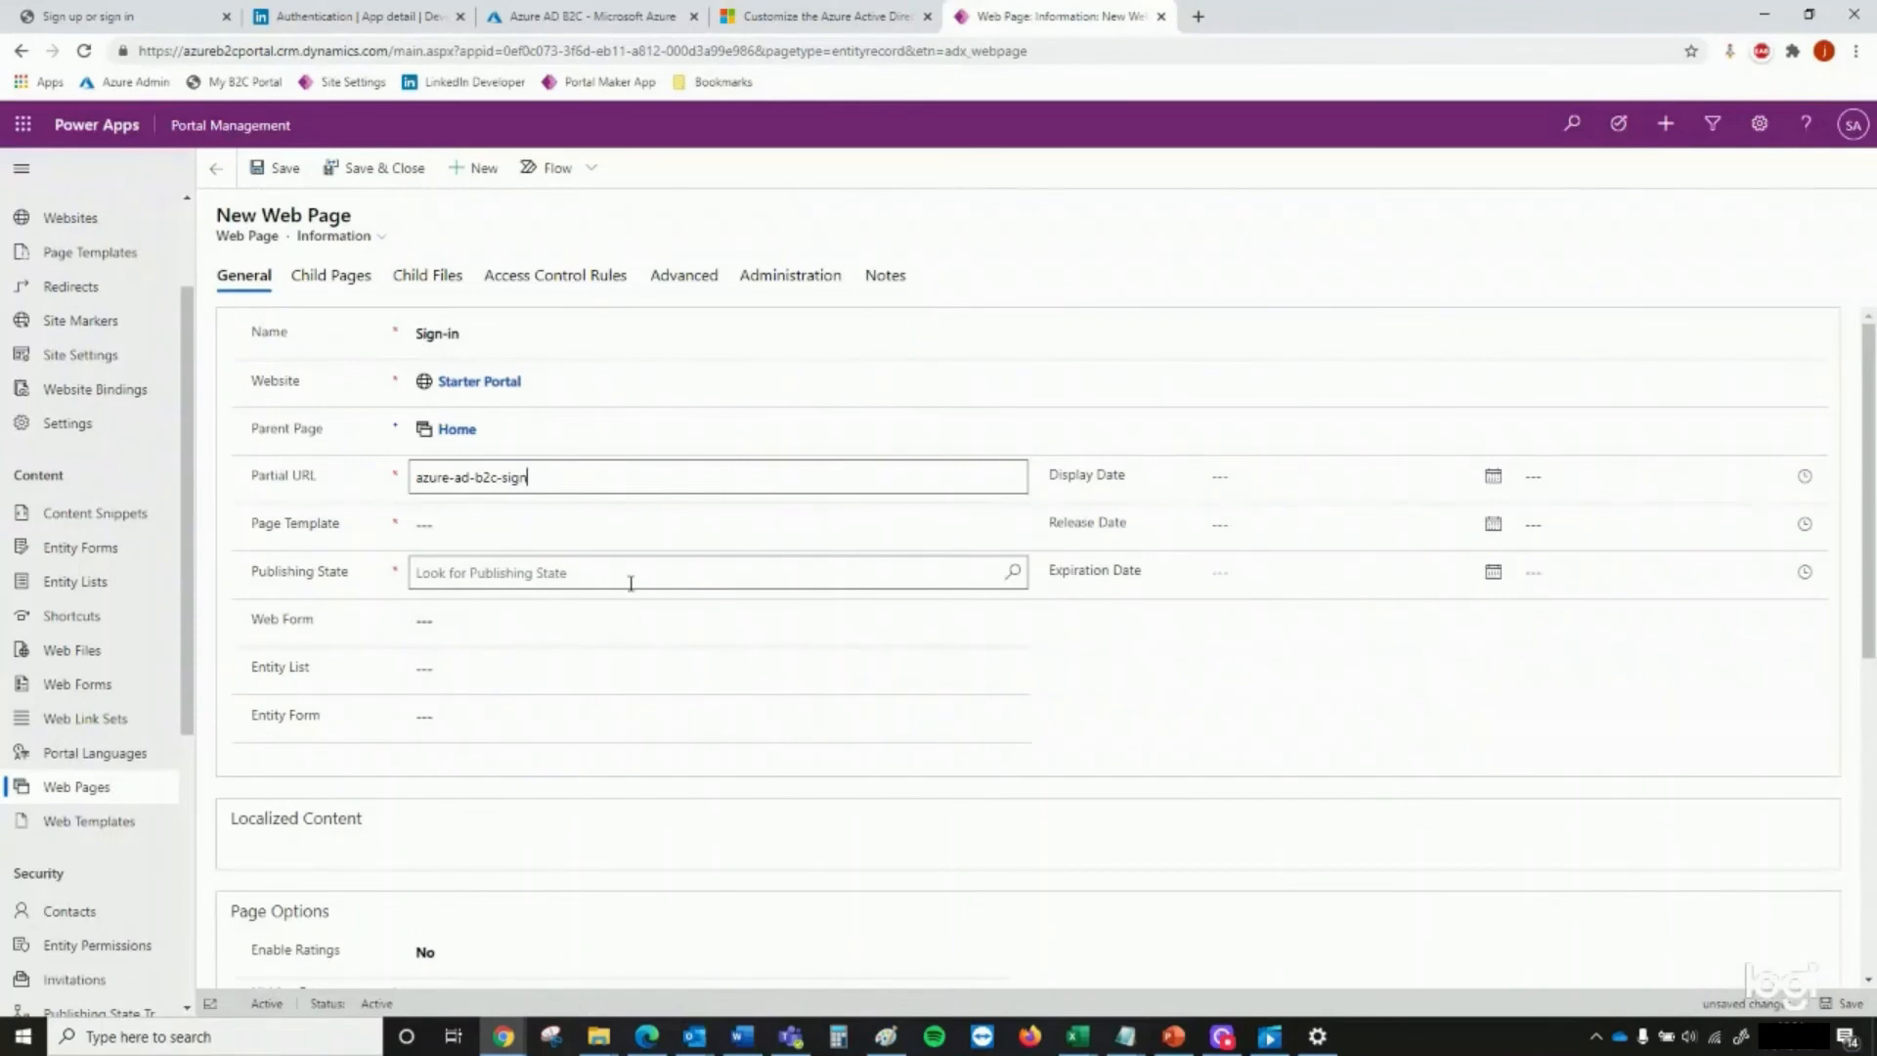
# Assign the Azure AD B2C Custom Page page template to the Sign-in web page and set its publishing state to Published
pyautogui.click(626, 525)
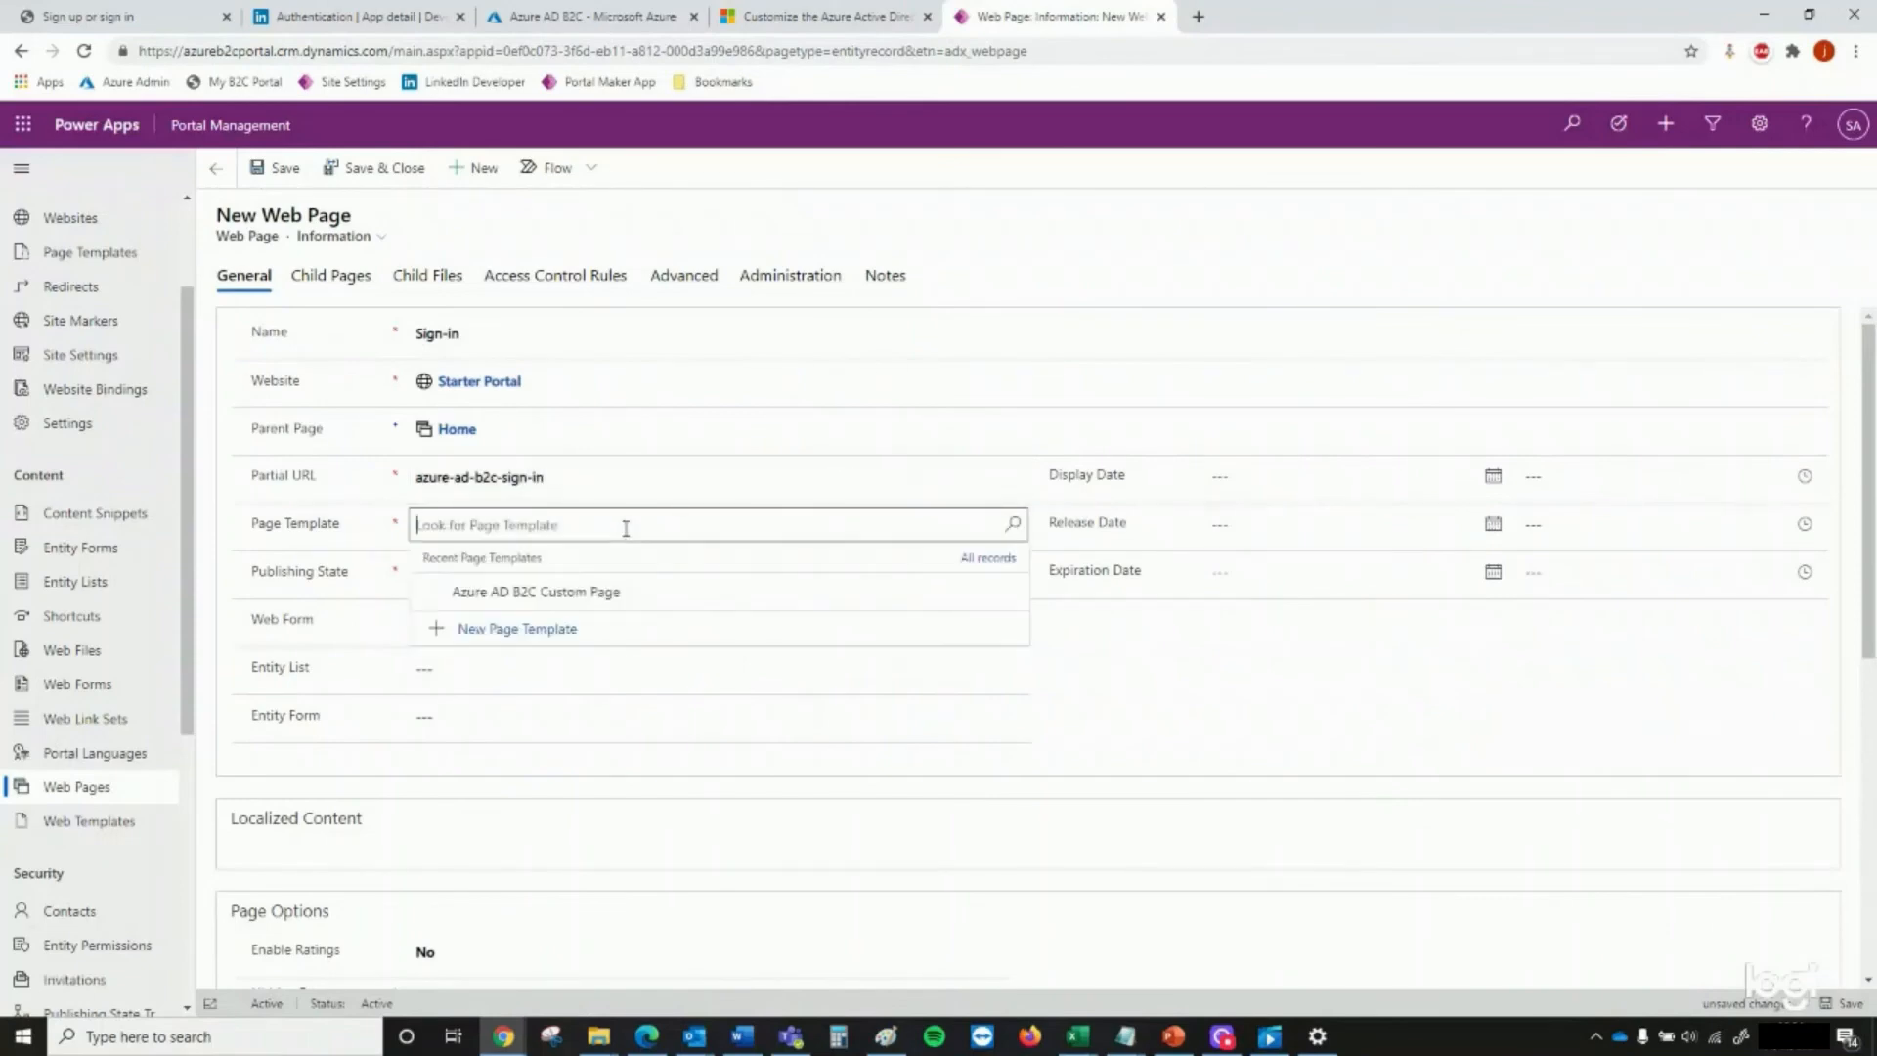
pyautogui.click(607, 591)
pyautogui.click(528, 574)
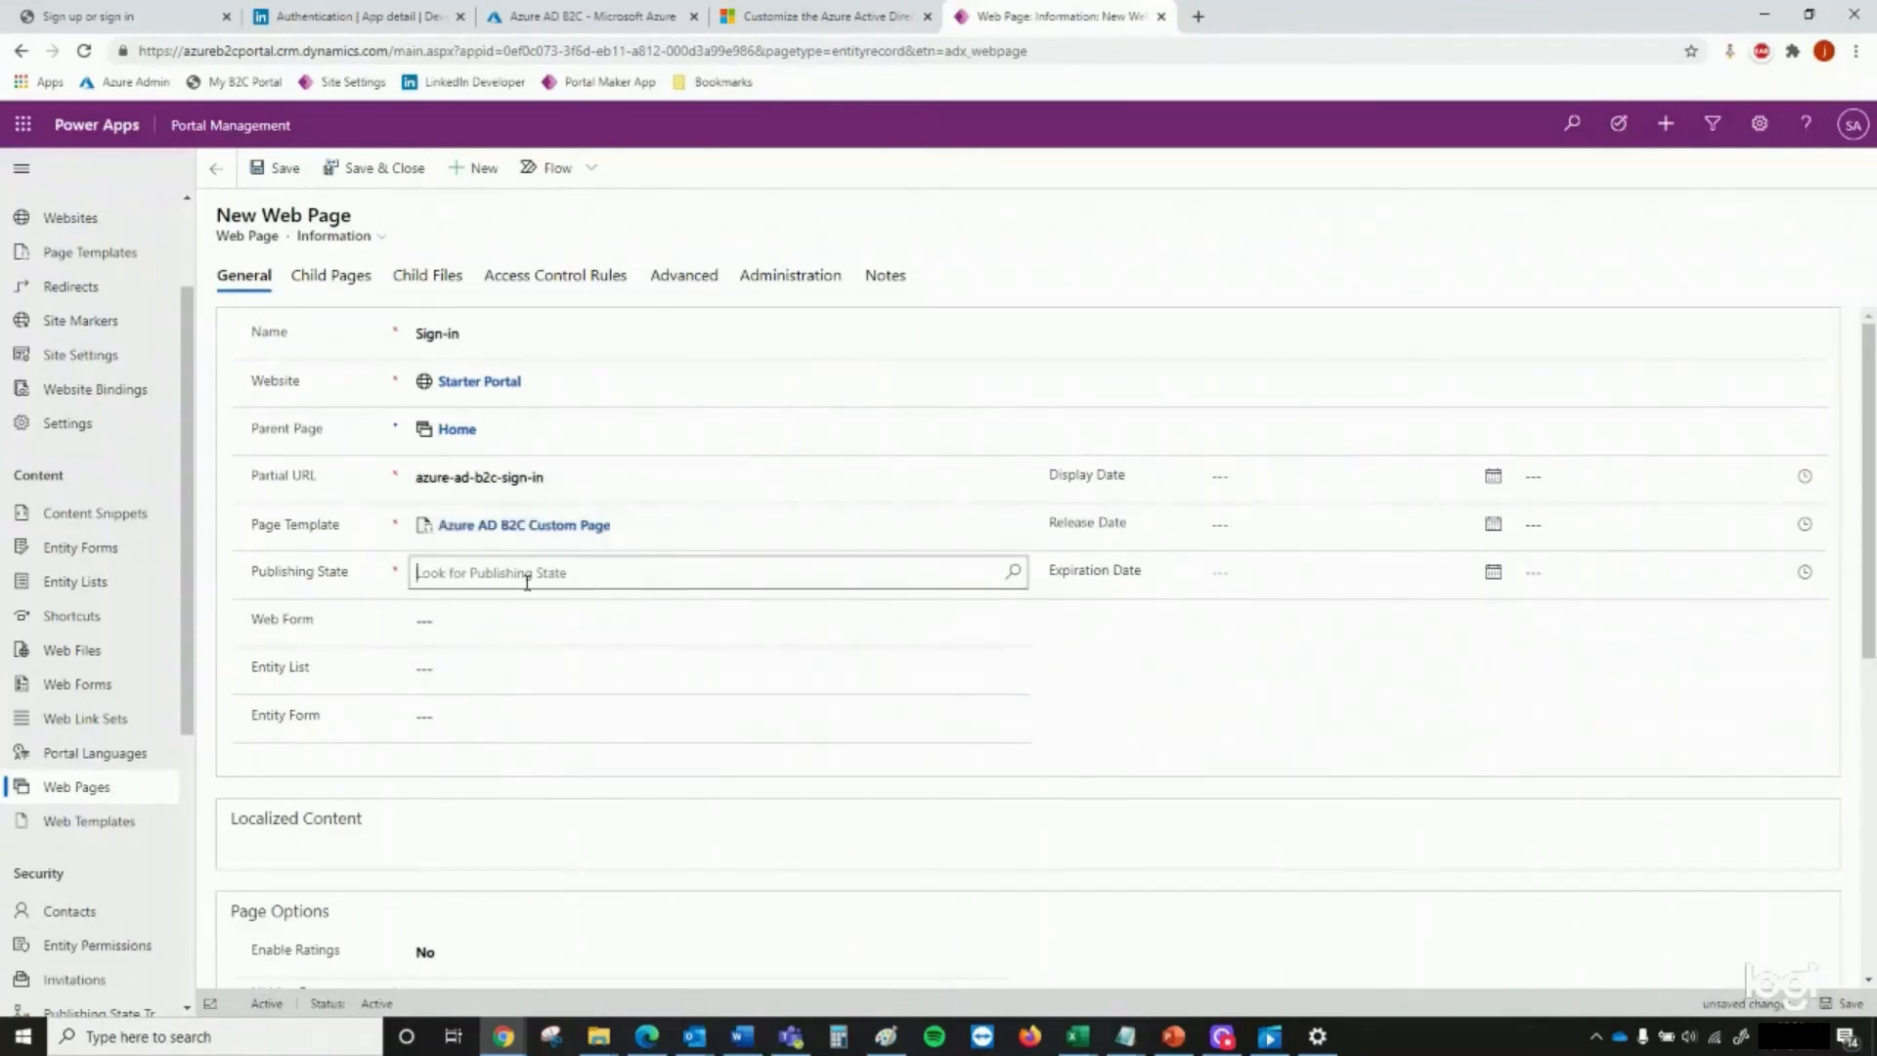
pyautogui.click(540, 711)
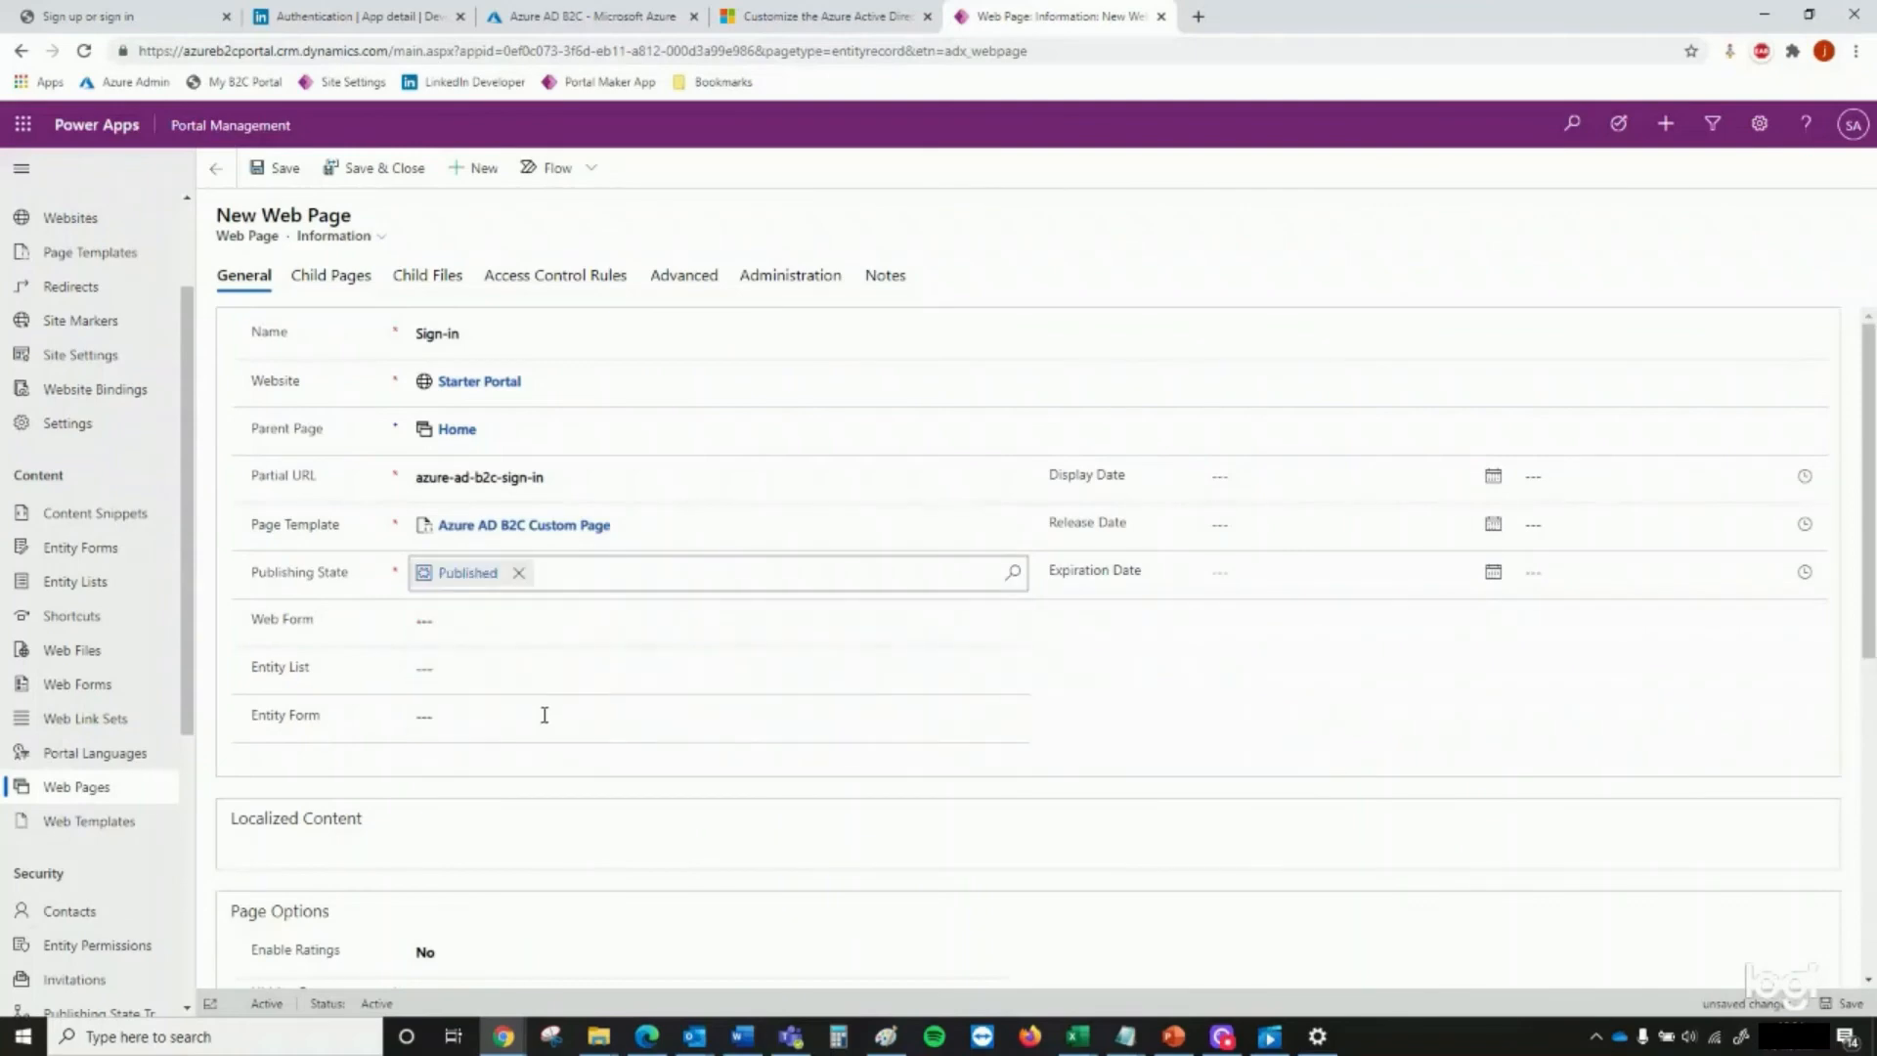
# Check the web page settings against the documentation, and save and close the Sign-in web page
pyautogui.click(826, 17)
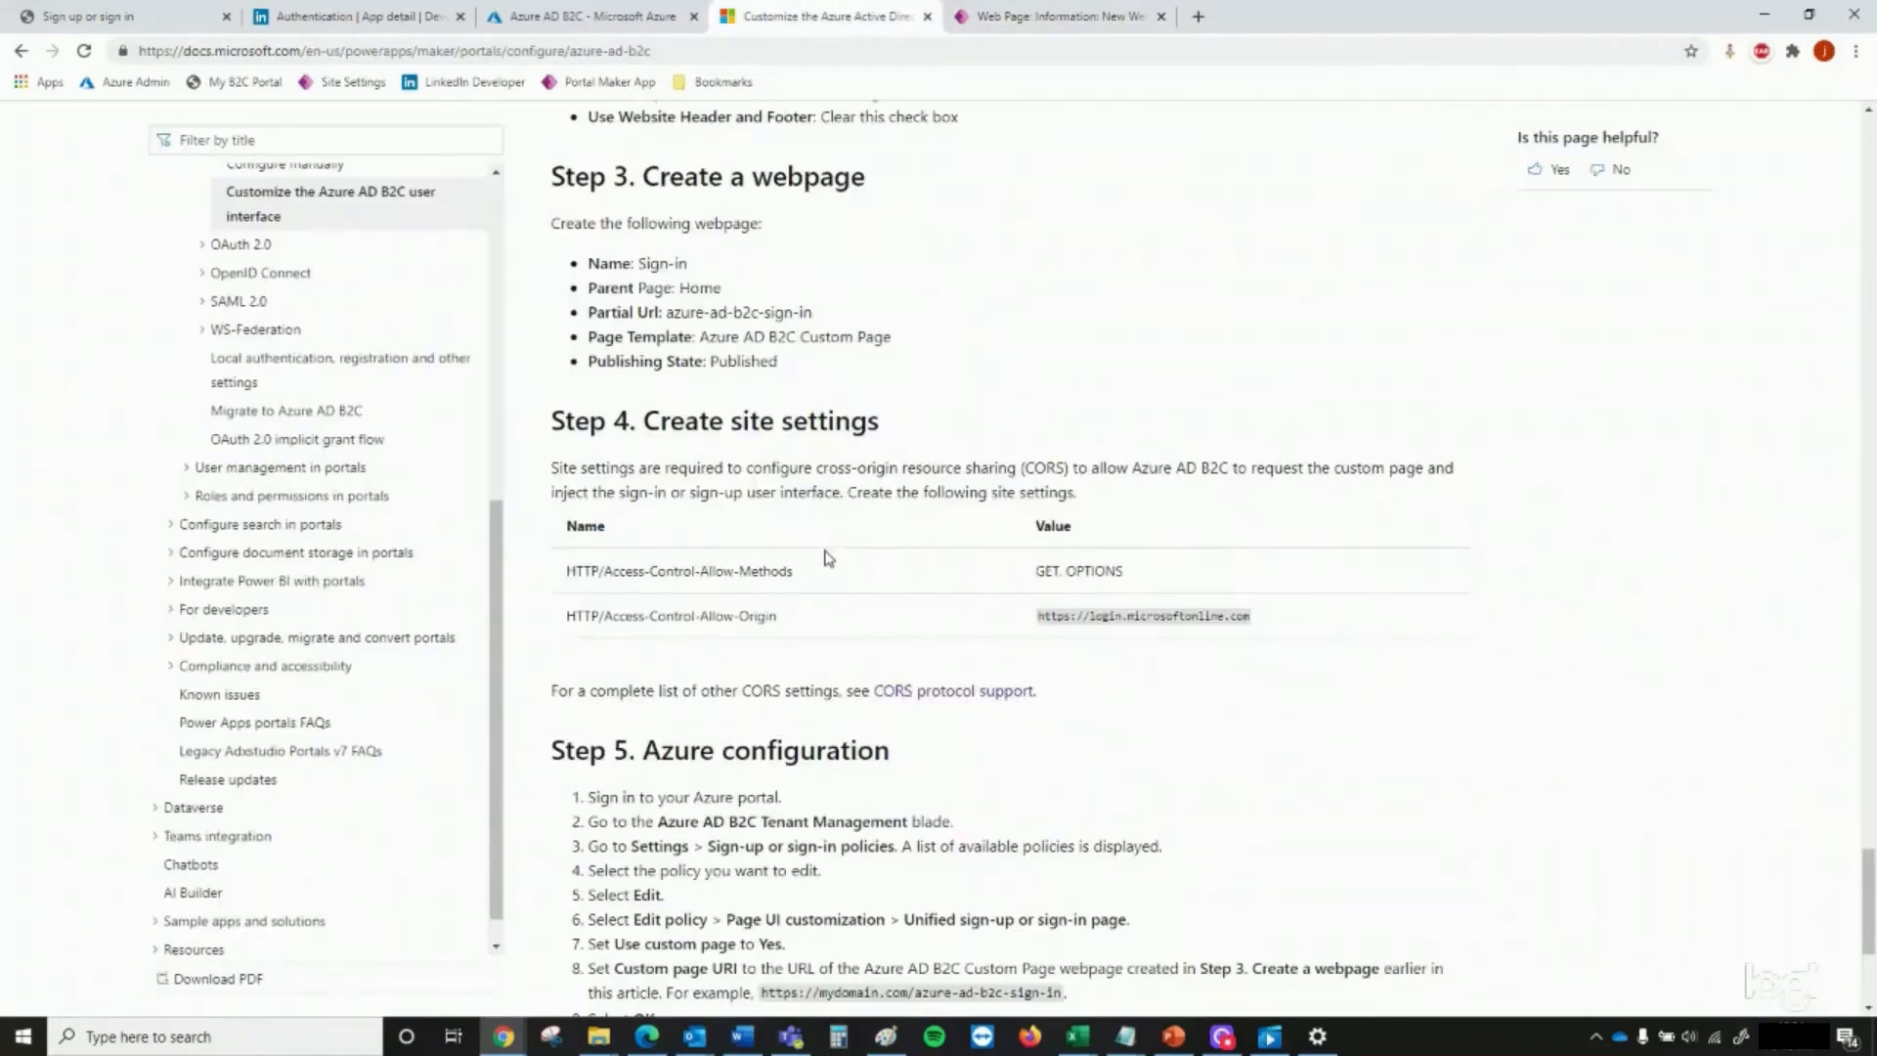
pyautogui.scroll(-1, 829, 558)
pyautogui.click(1058, 24)
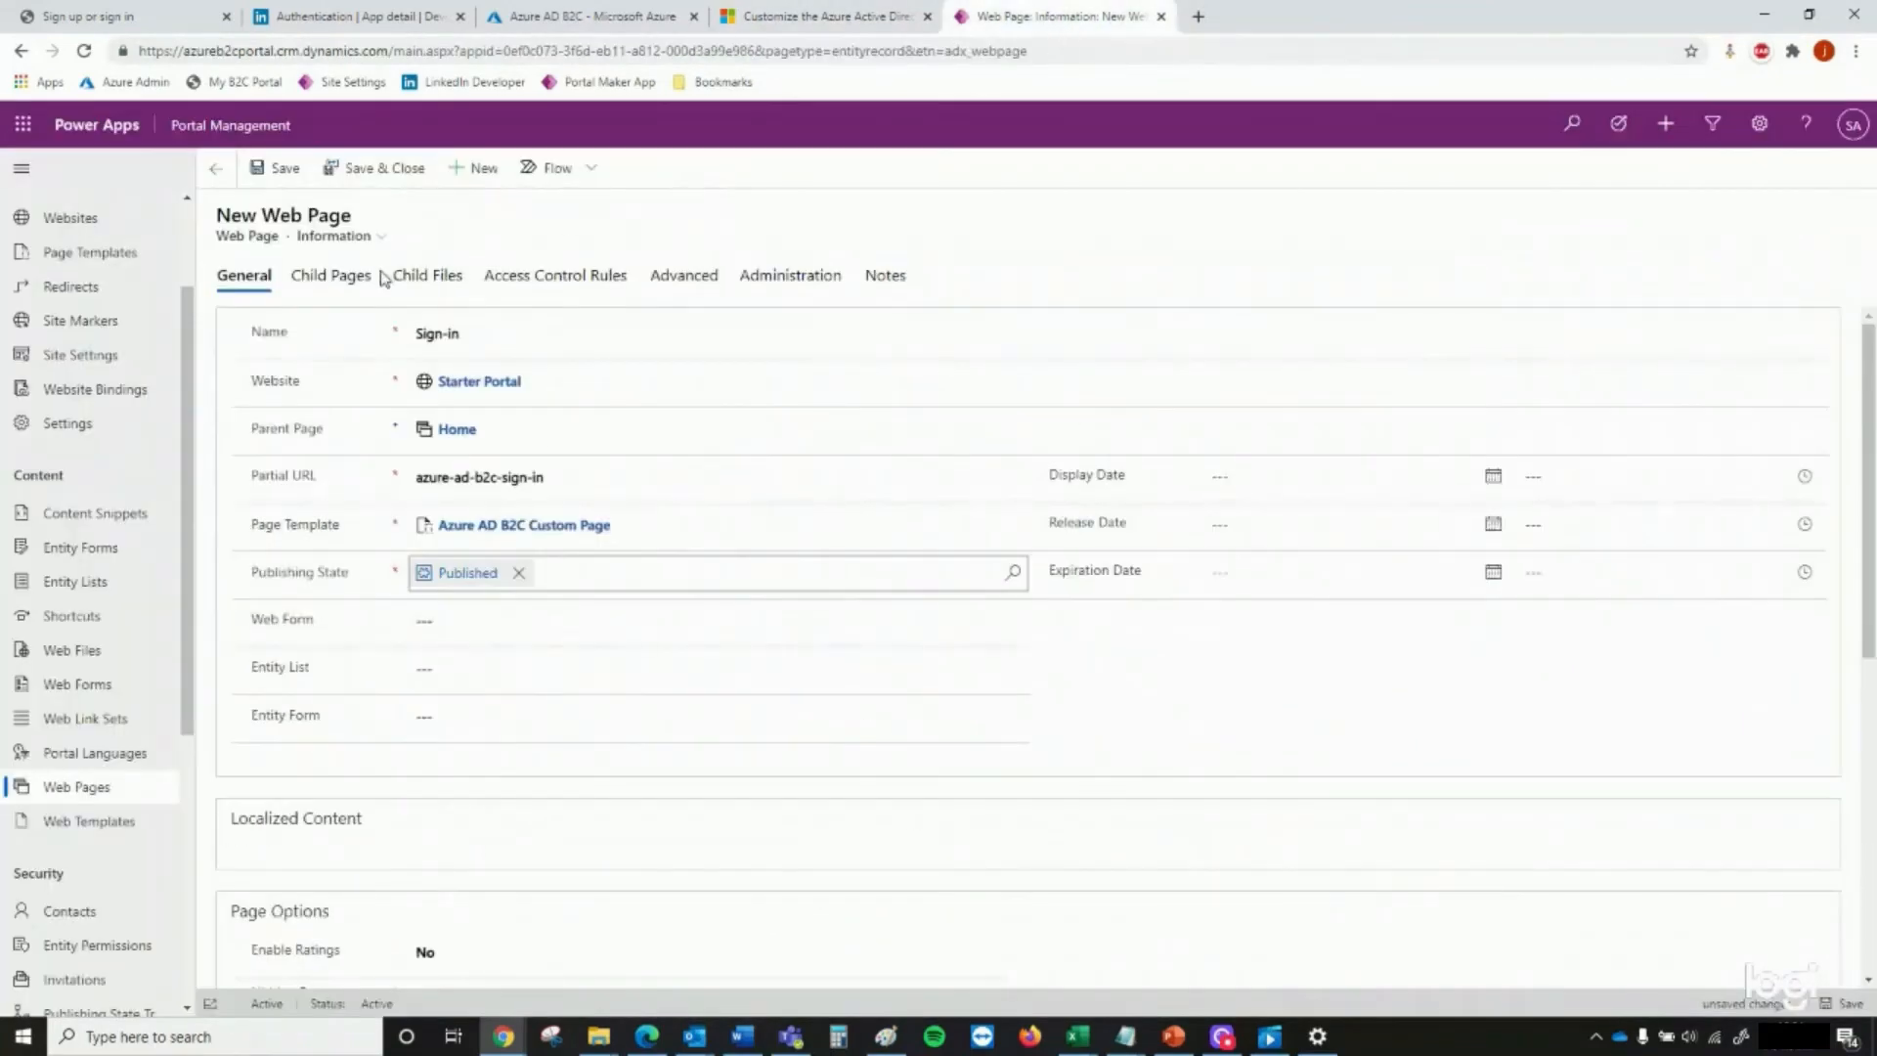
pyautogui.click(373, 182)
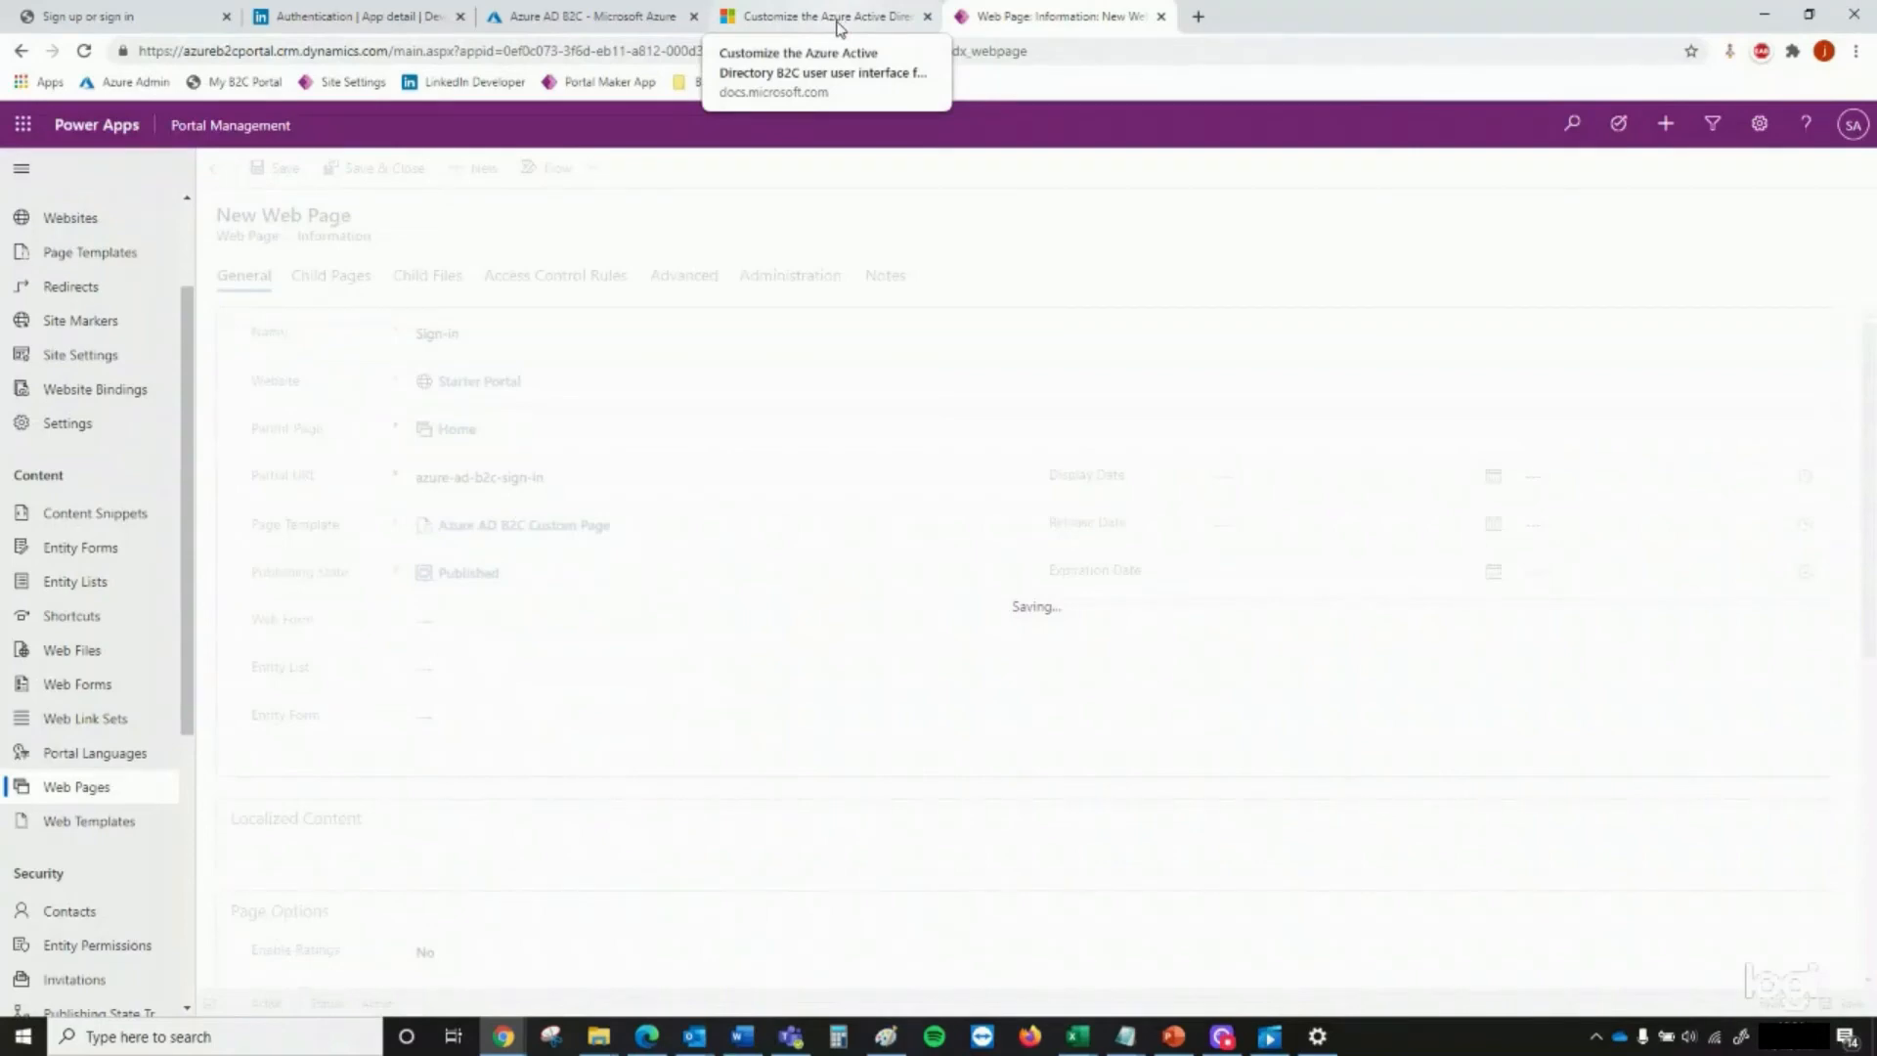
# Compare the portal's HTTP/Access-Control-Allow-Methods and HTTP/Access-Control-Allow-Origin site settings with the values in the documentation
pyautogui.click(835, 24)
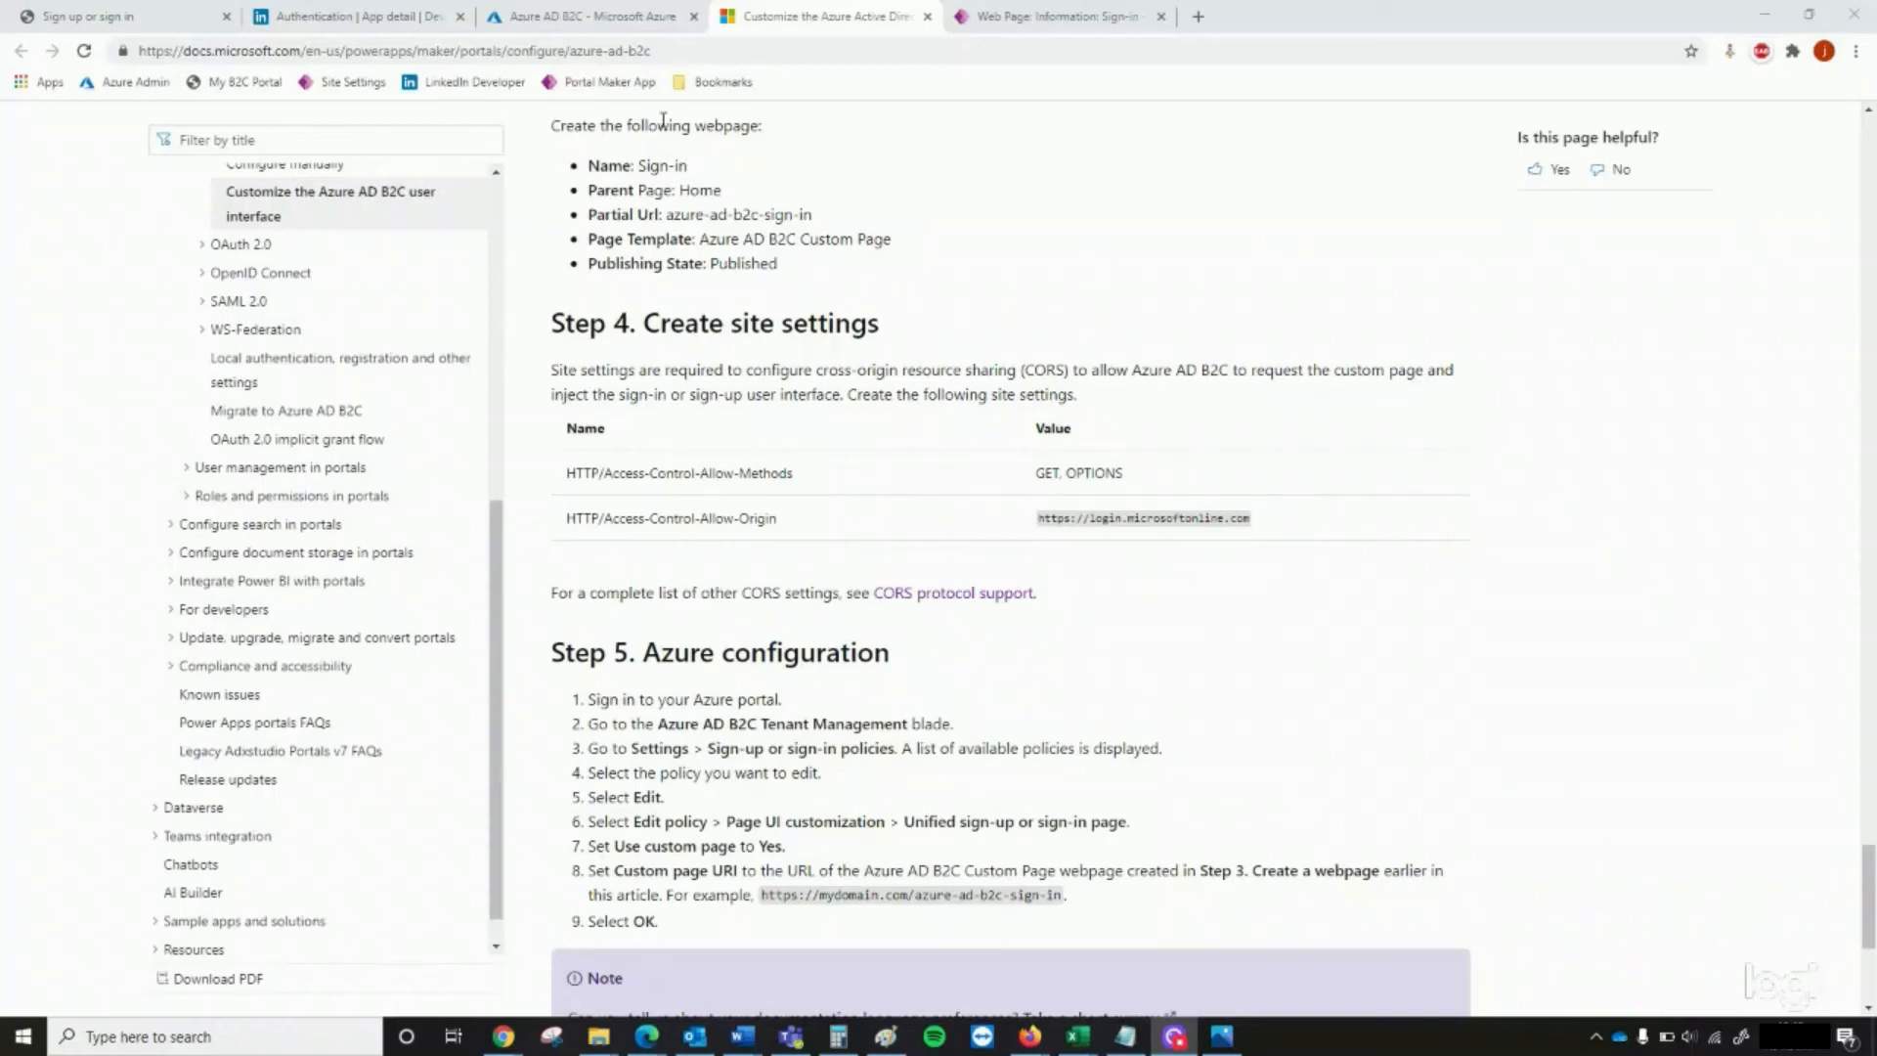
pyautogui.click(1065, 16)
pyautogui.click(145, 504)
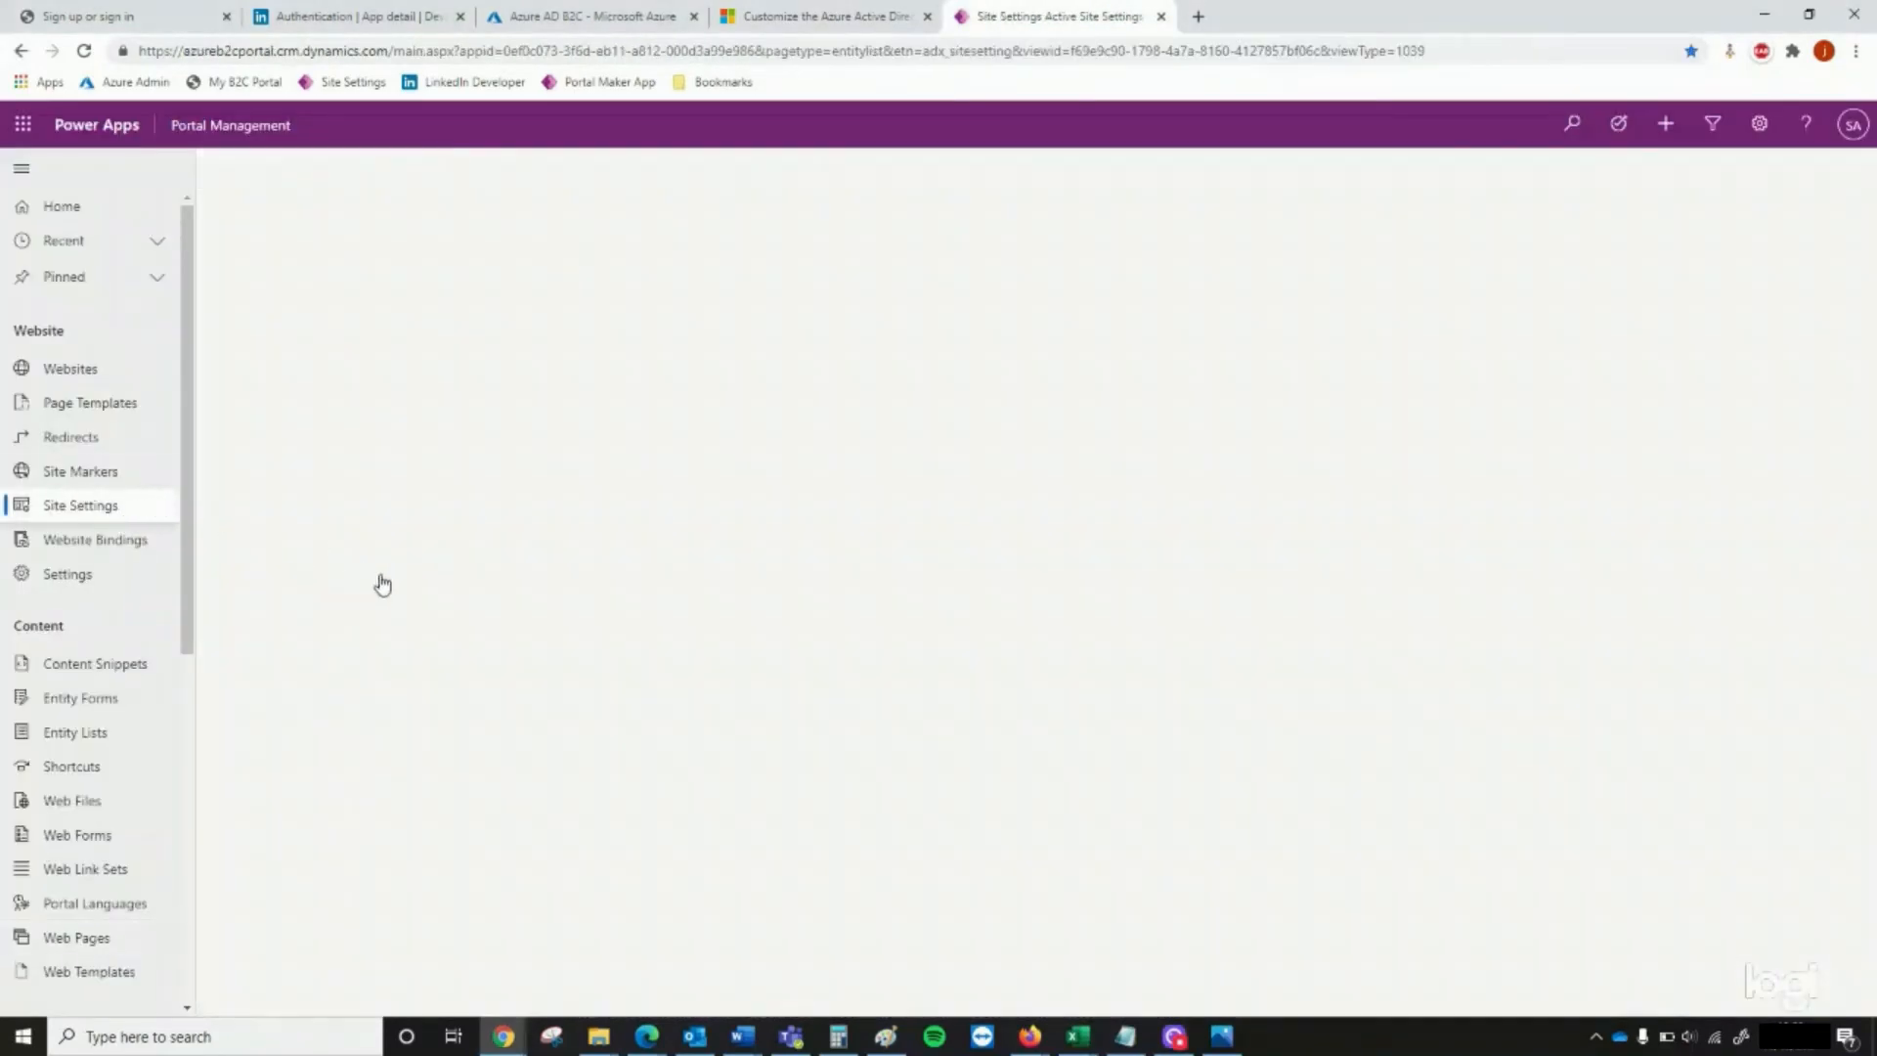
pyautogui.scroll(-6, 554, 665)
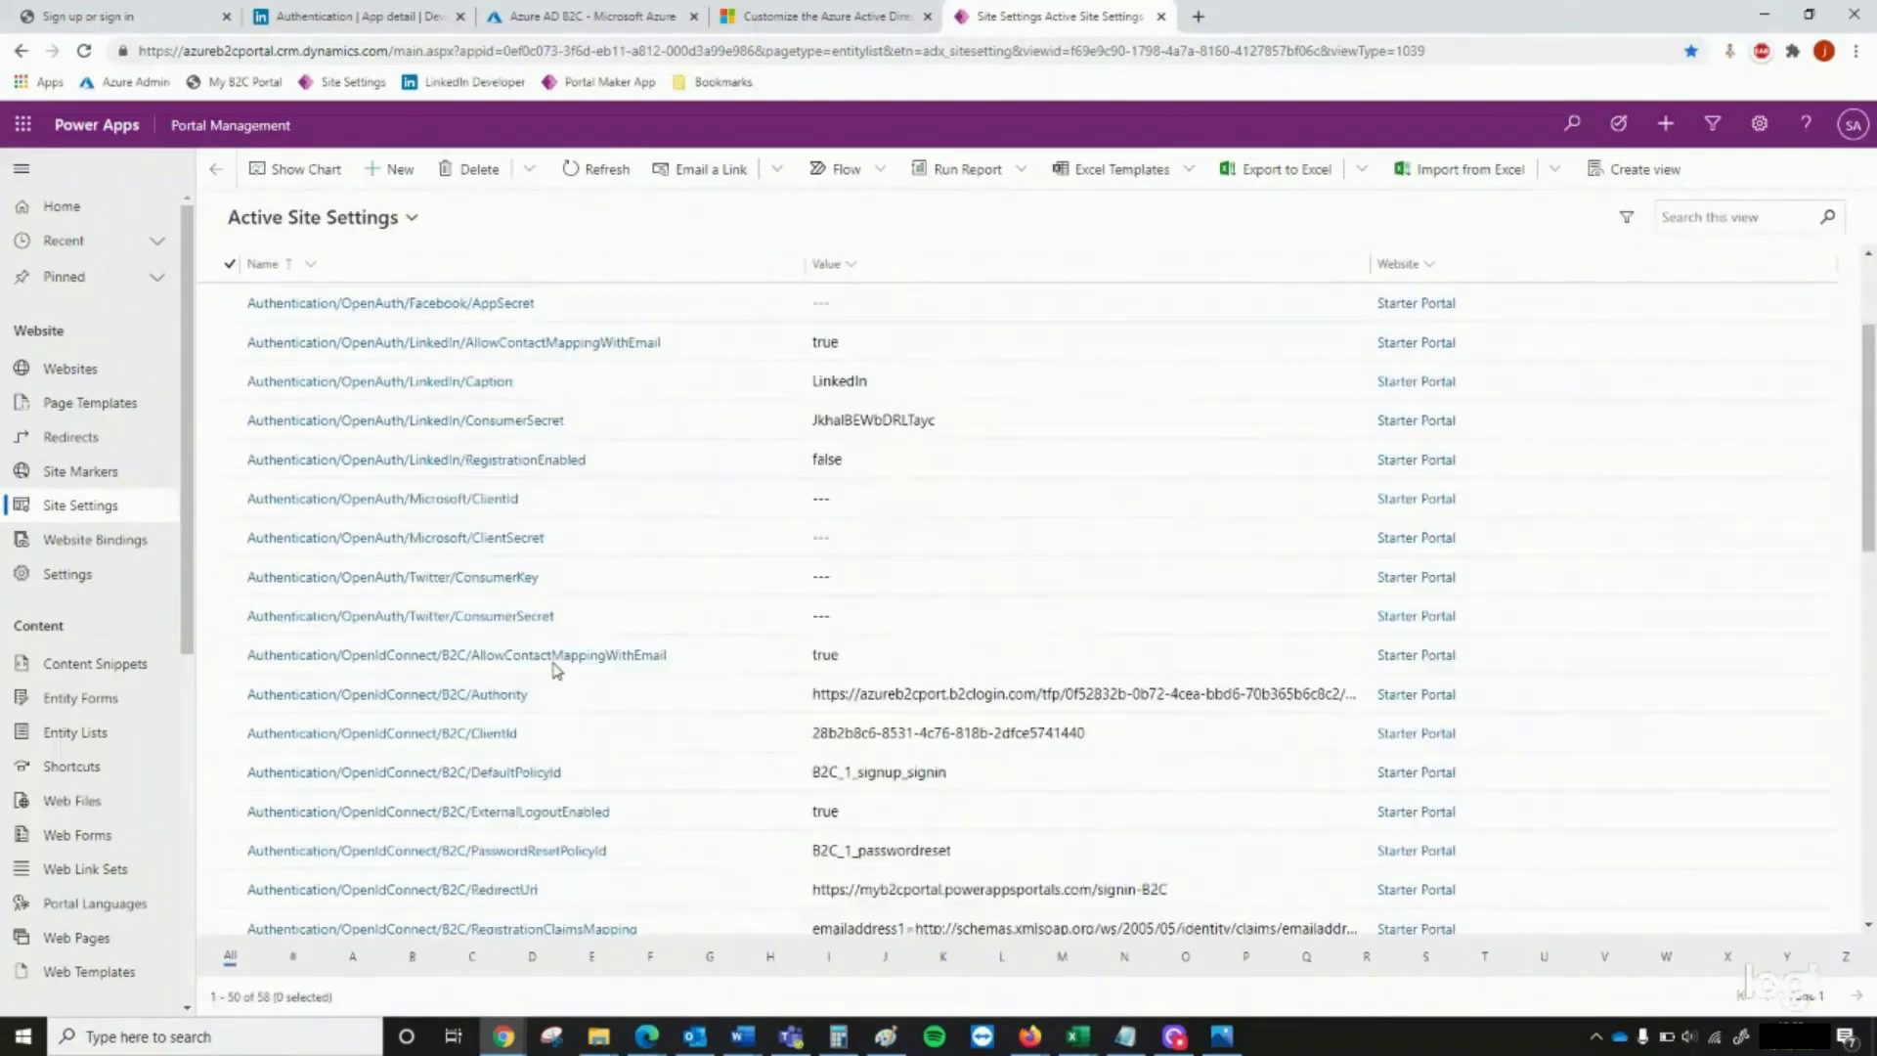
pyautogui.scroll(-6, 554, 669)
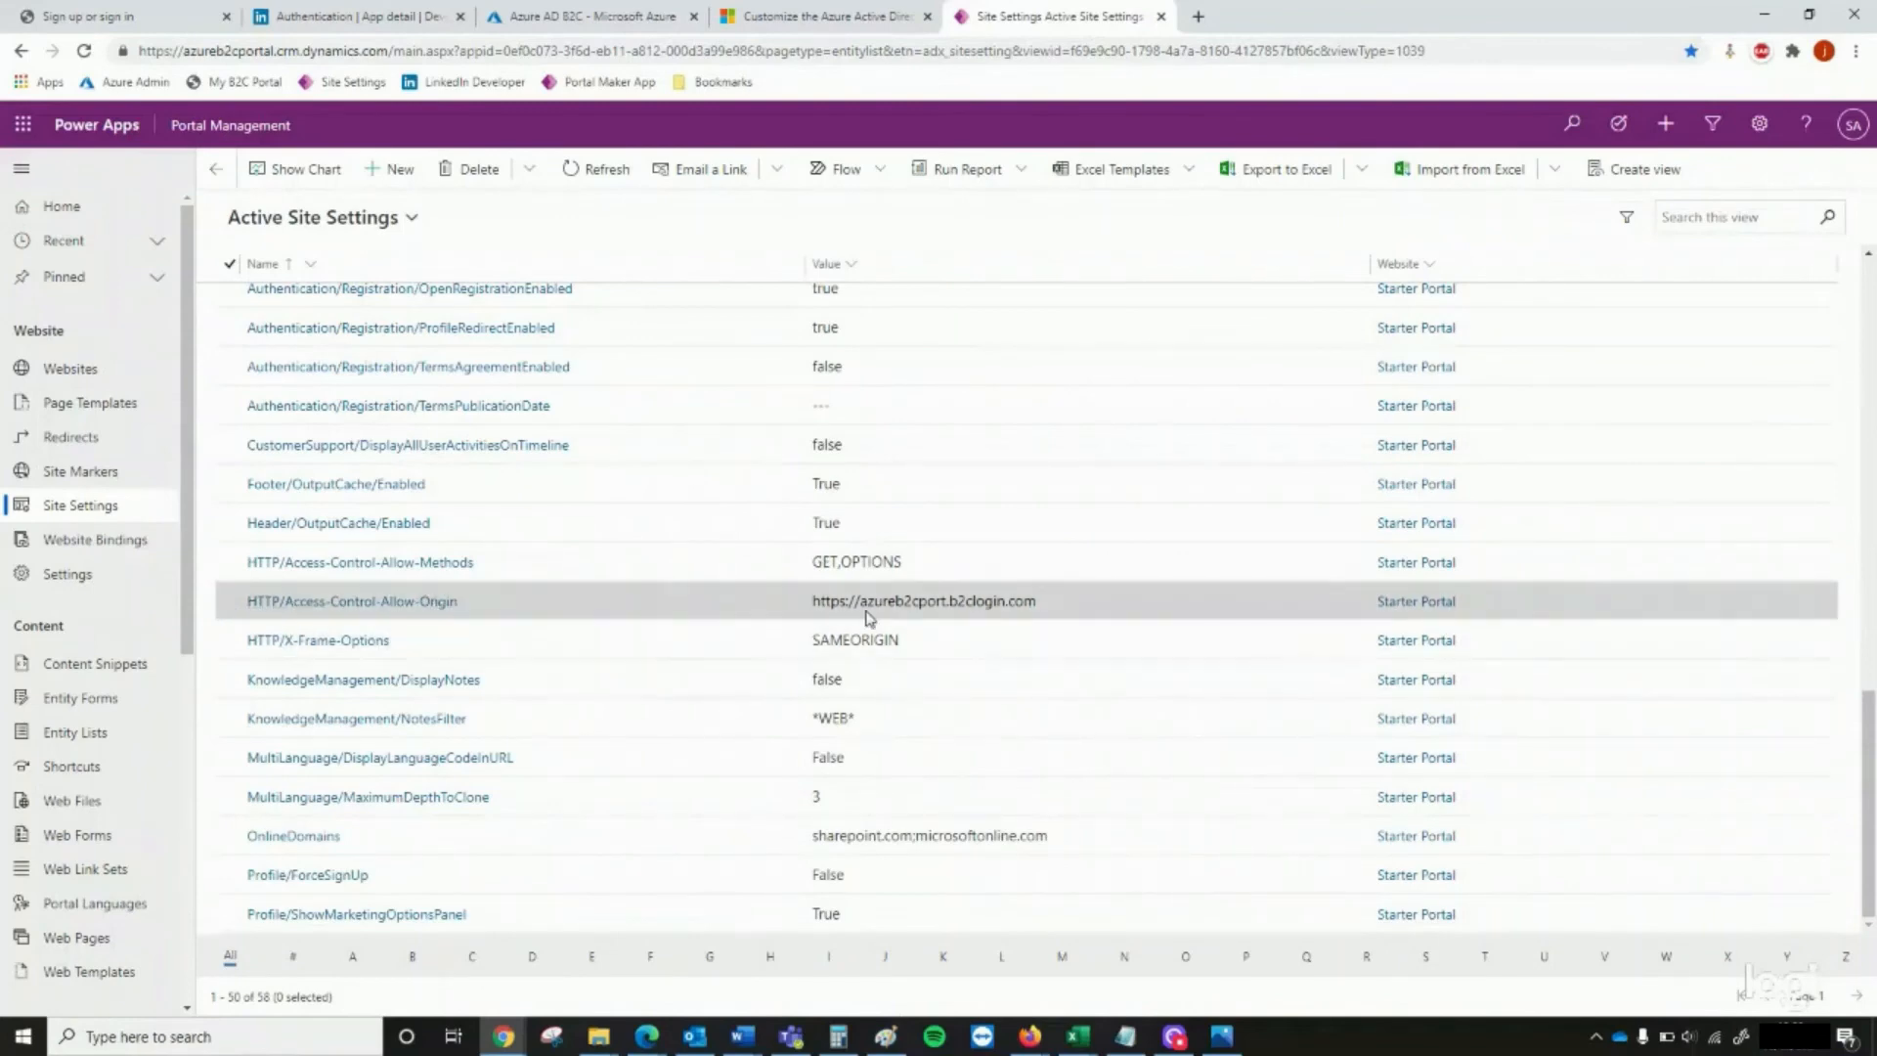
pyautogui.click(849, 20)
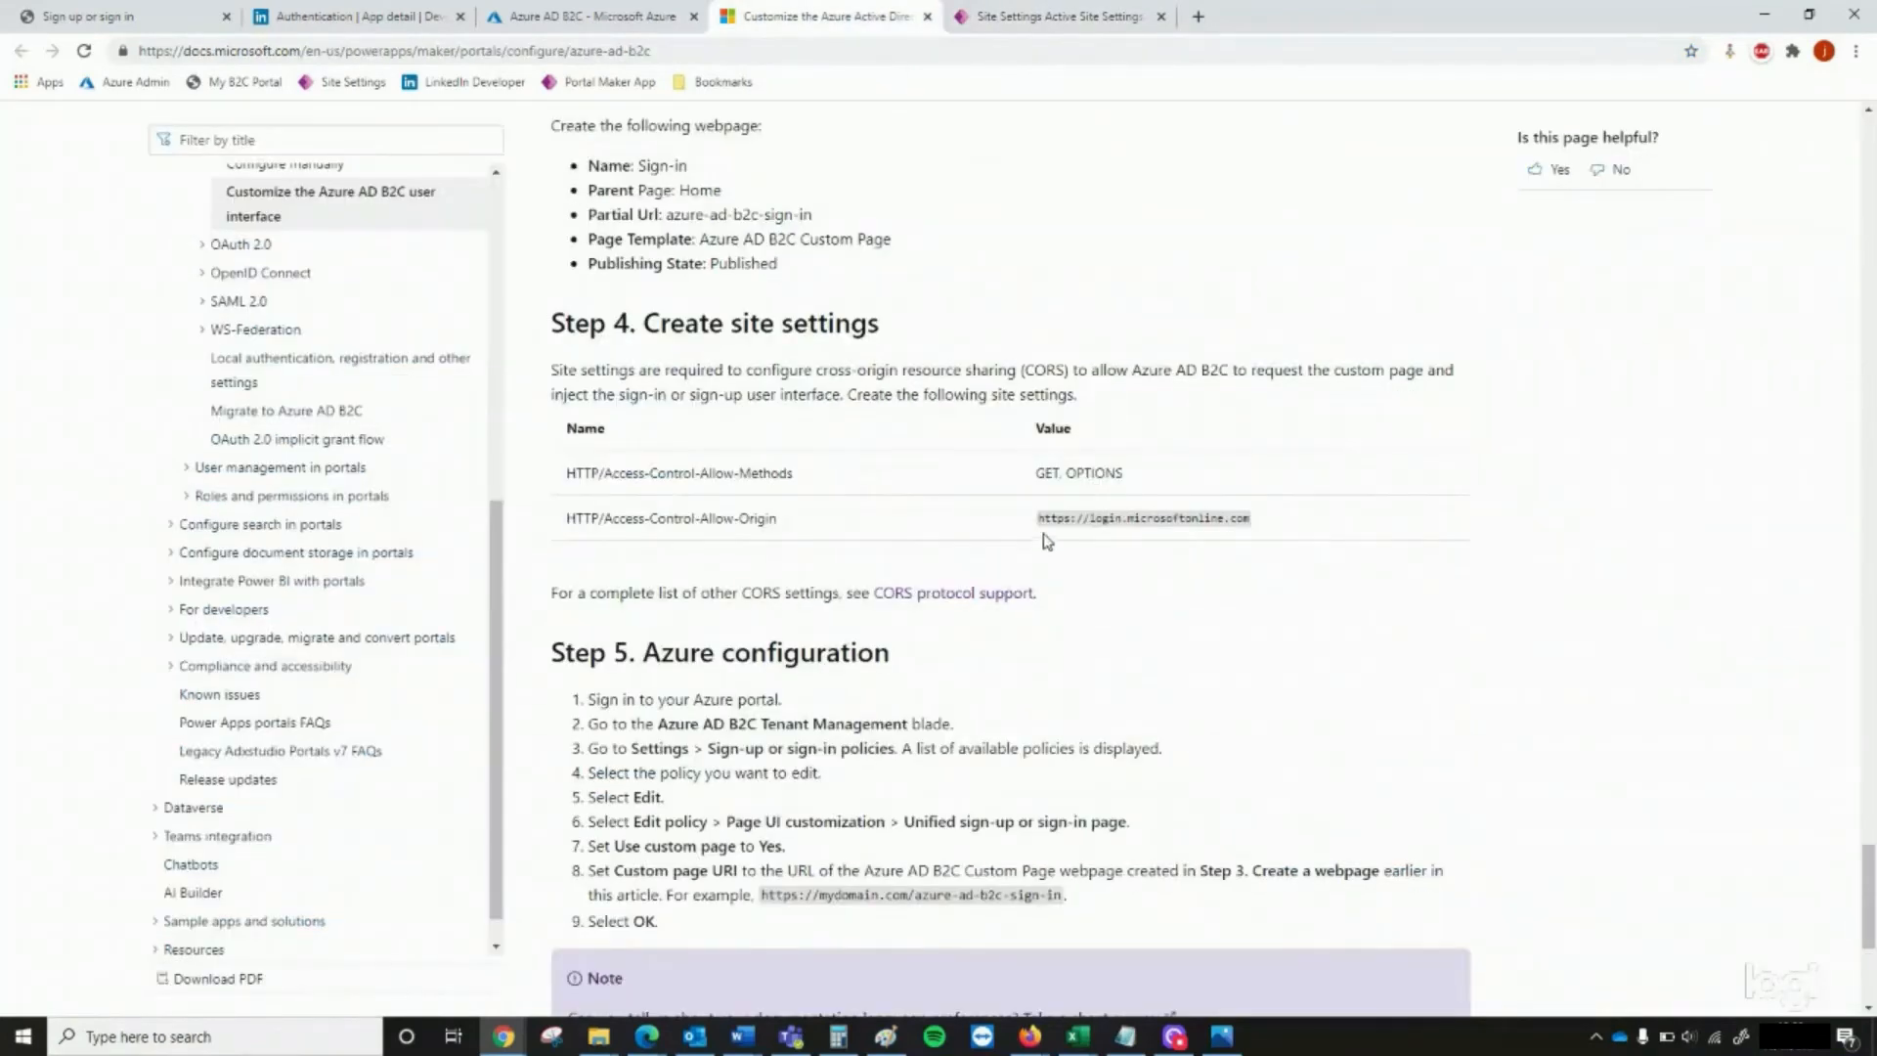
pyautogui.moveTo(1032, 524); pyautogui.dragTo(1234, 518)
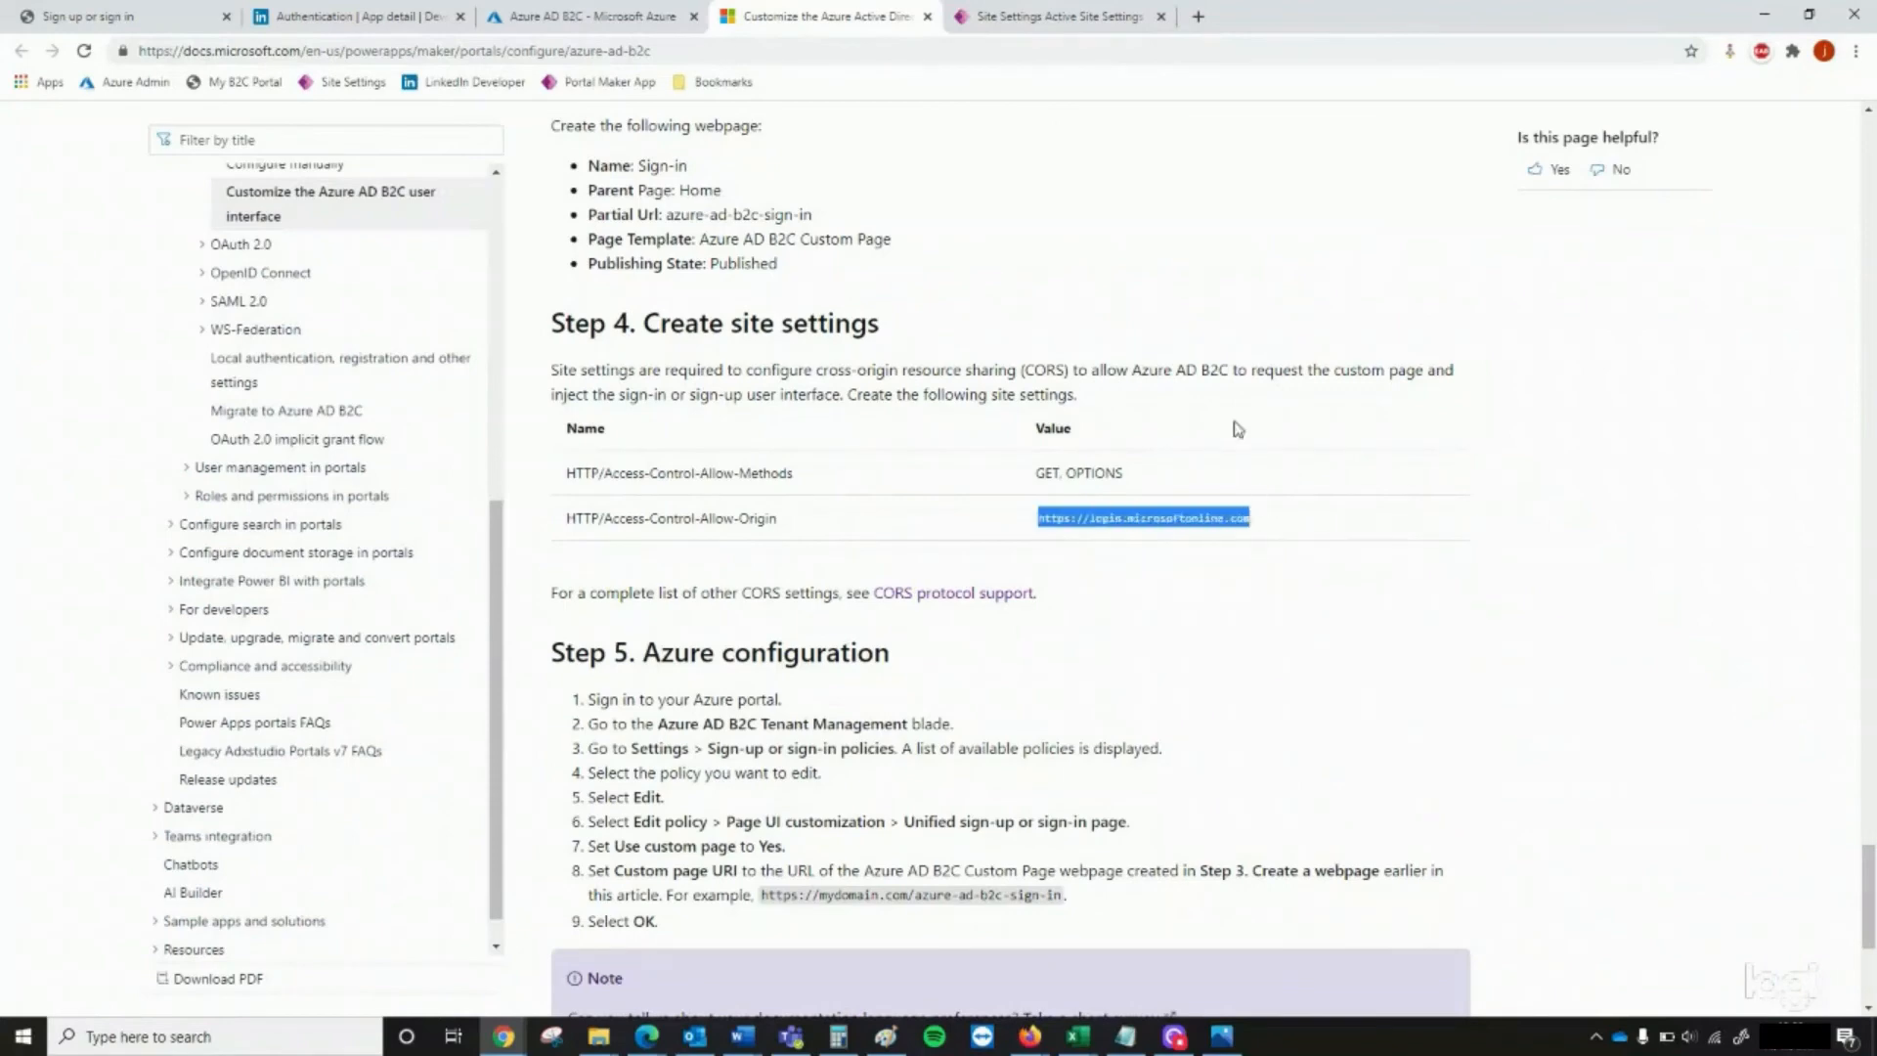
pyautogui.click(1075, 18)
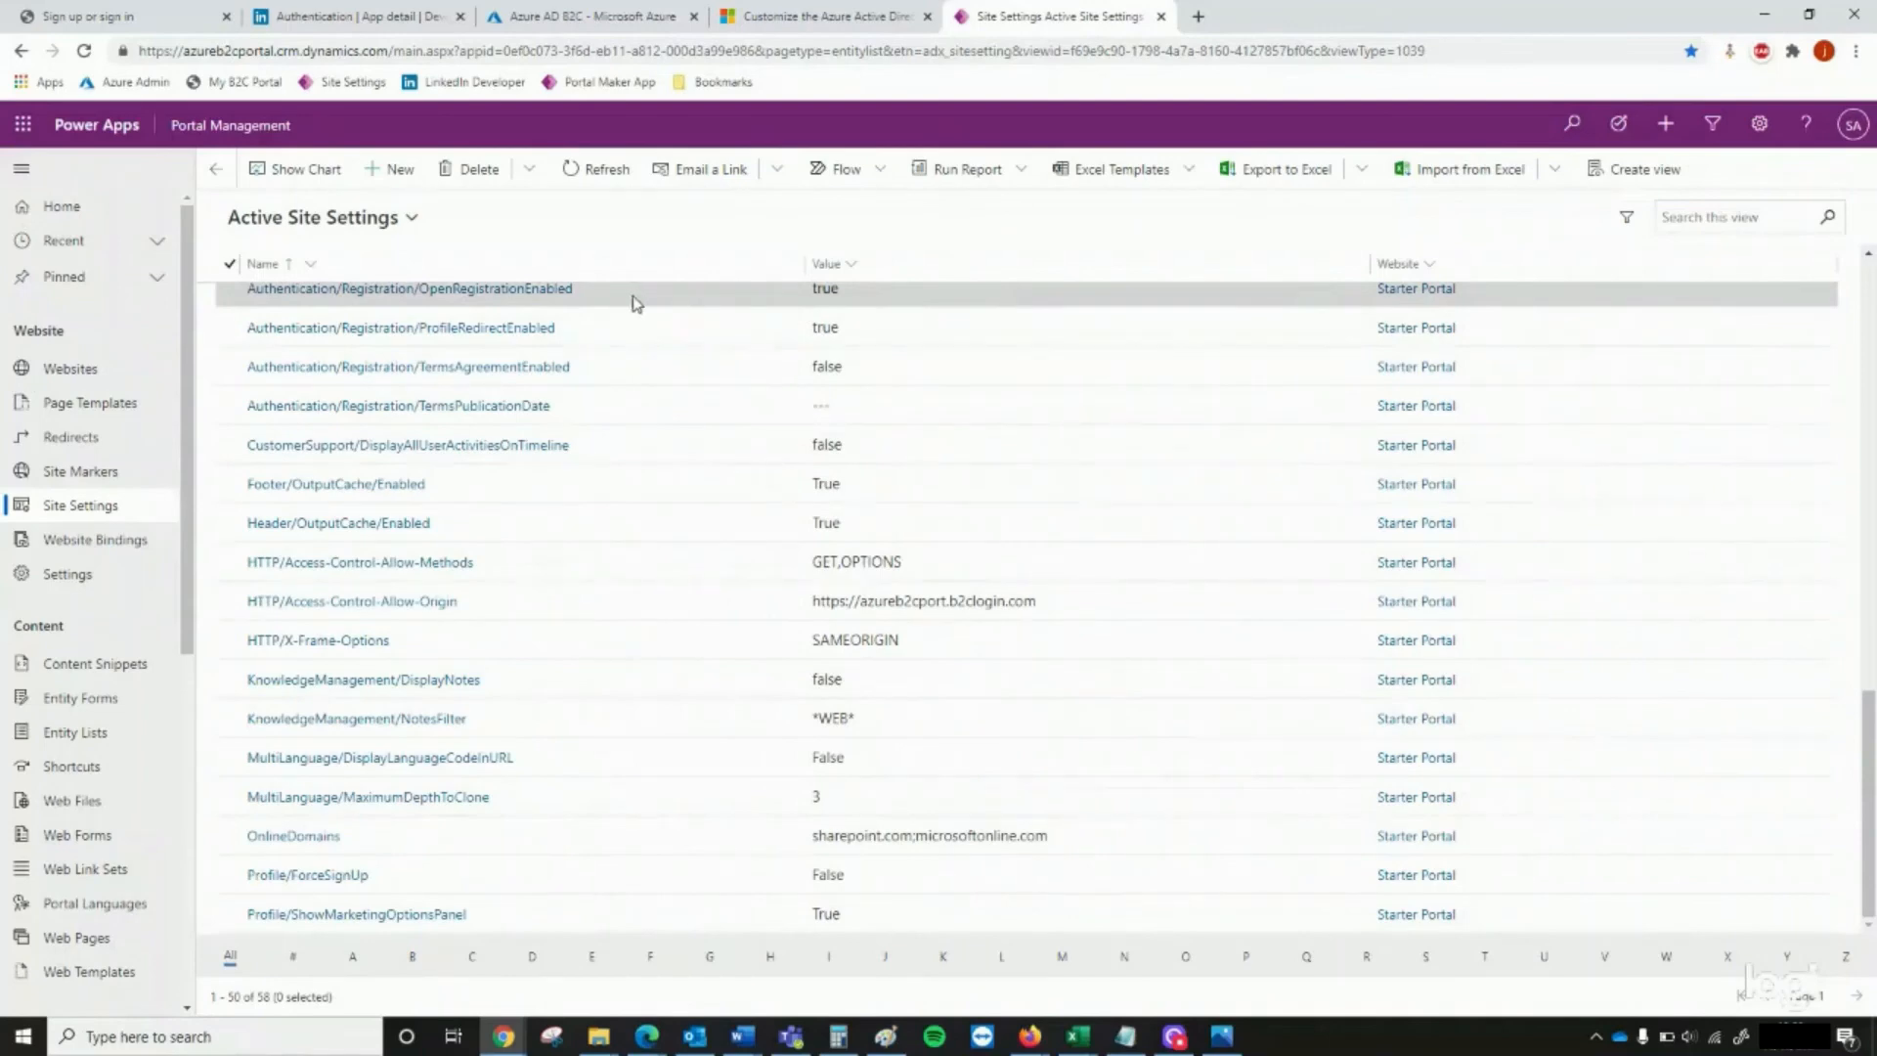
# Start a new web page named Forgot Password for the Starter Portal website, with parent page Home and partial URL azure-ad-b2c-forgot
pyautogui.scroll(-2, 112, 772)
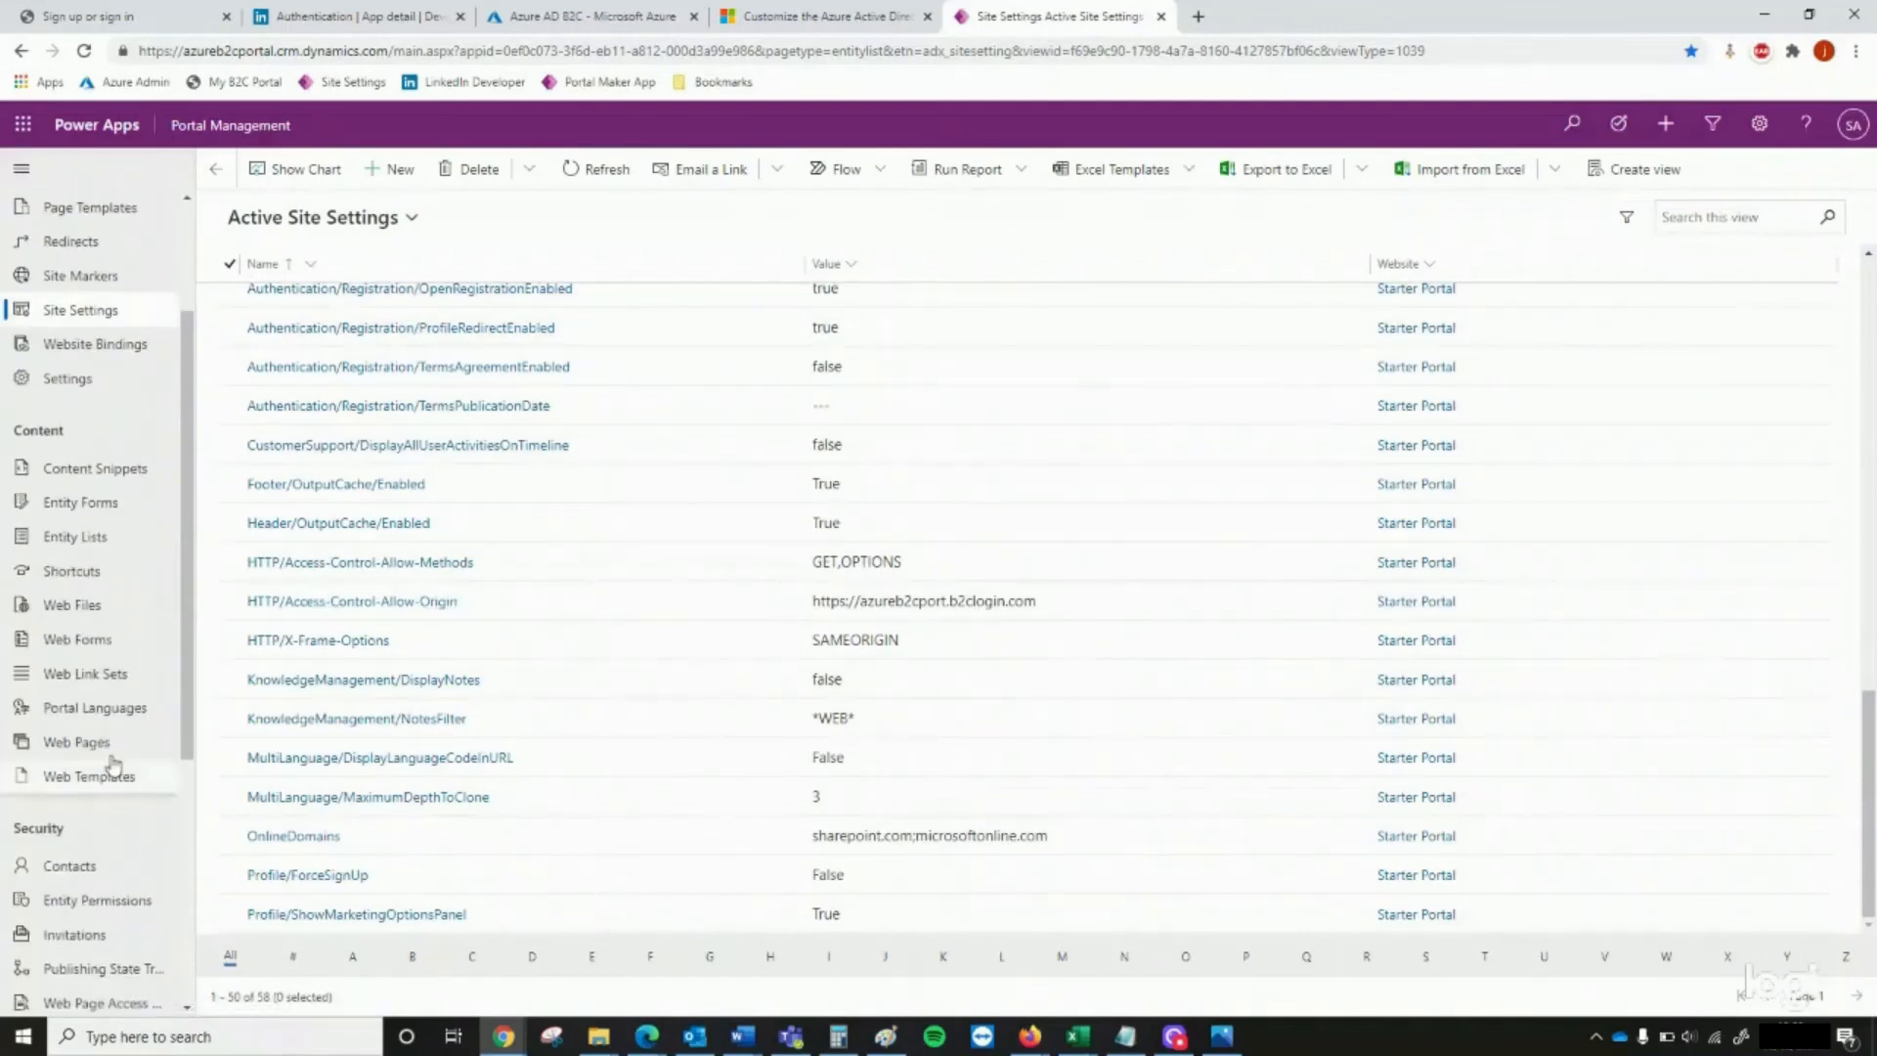
pyautogui.click(110, 754)
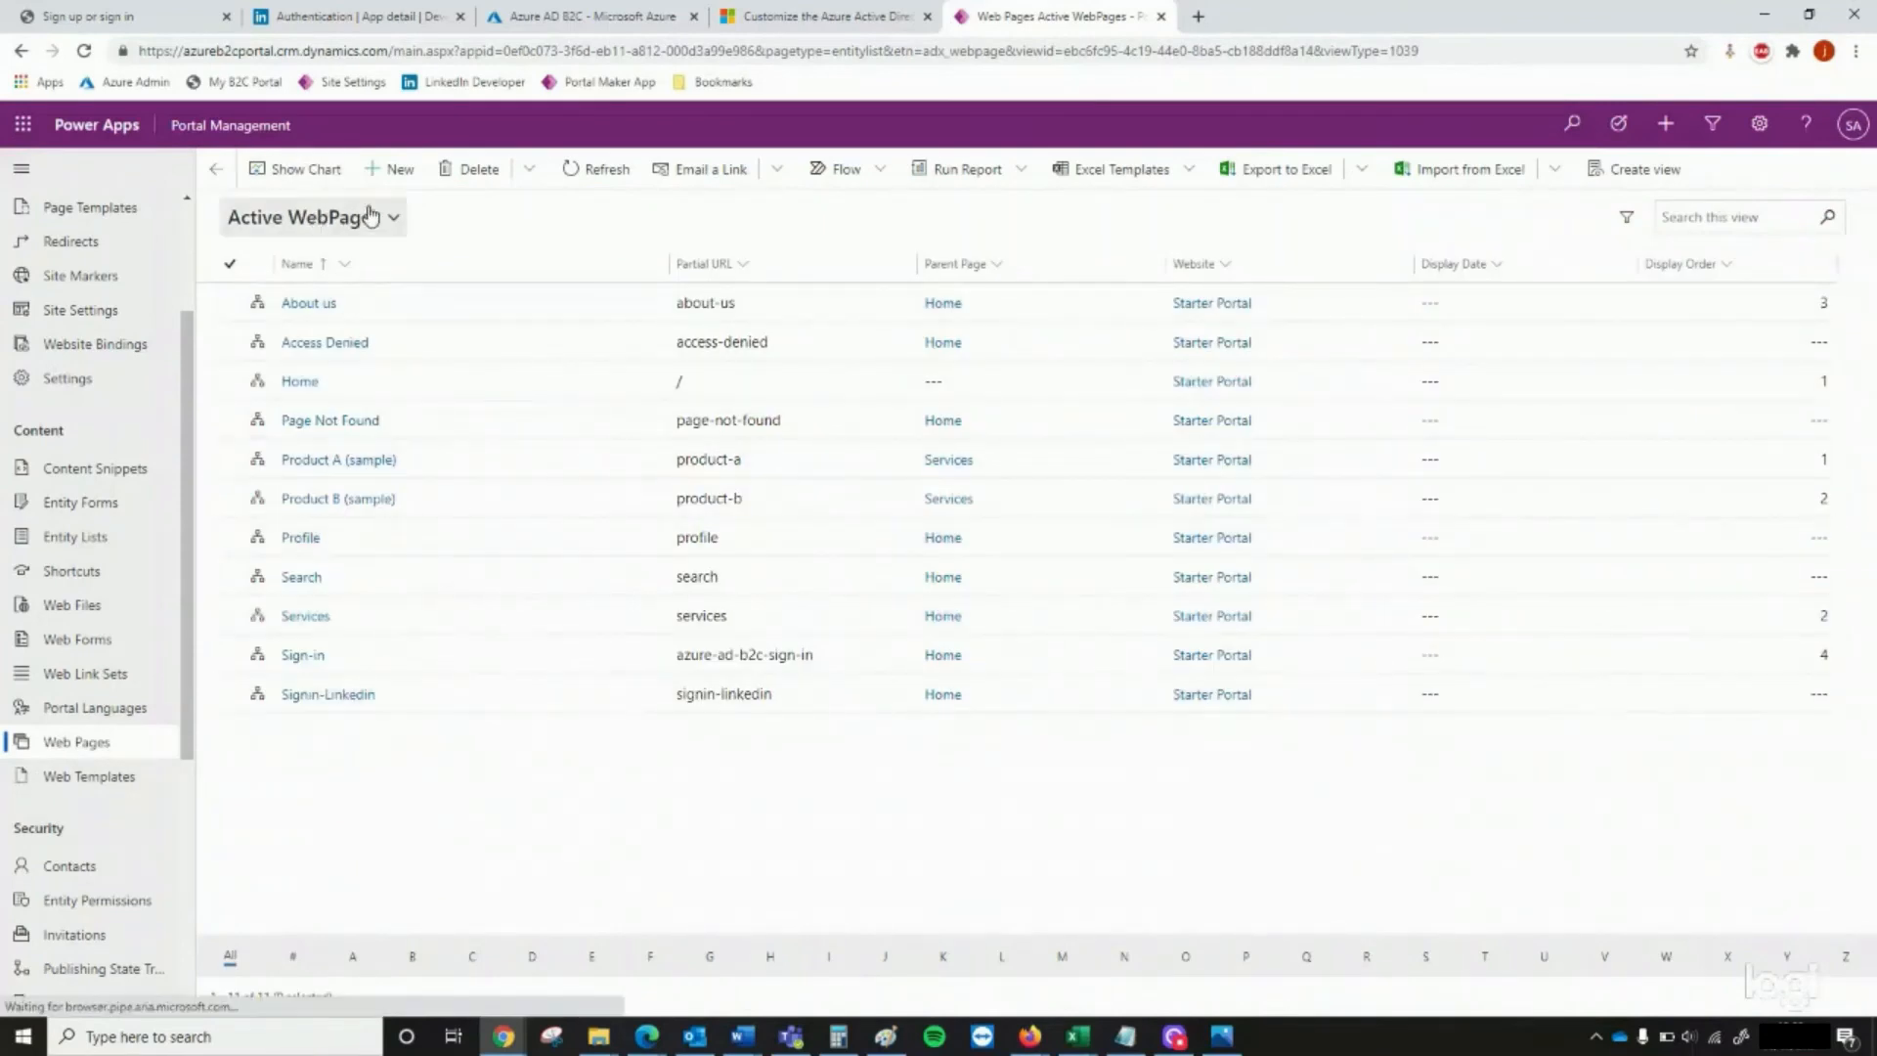
pyautogui.click(395, 169)
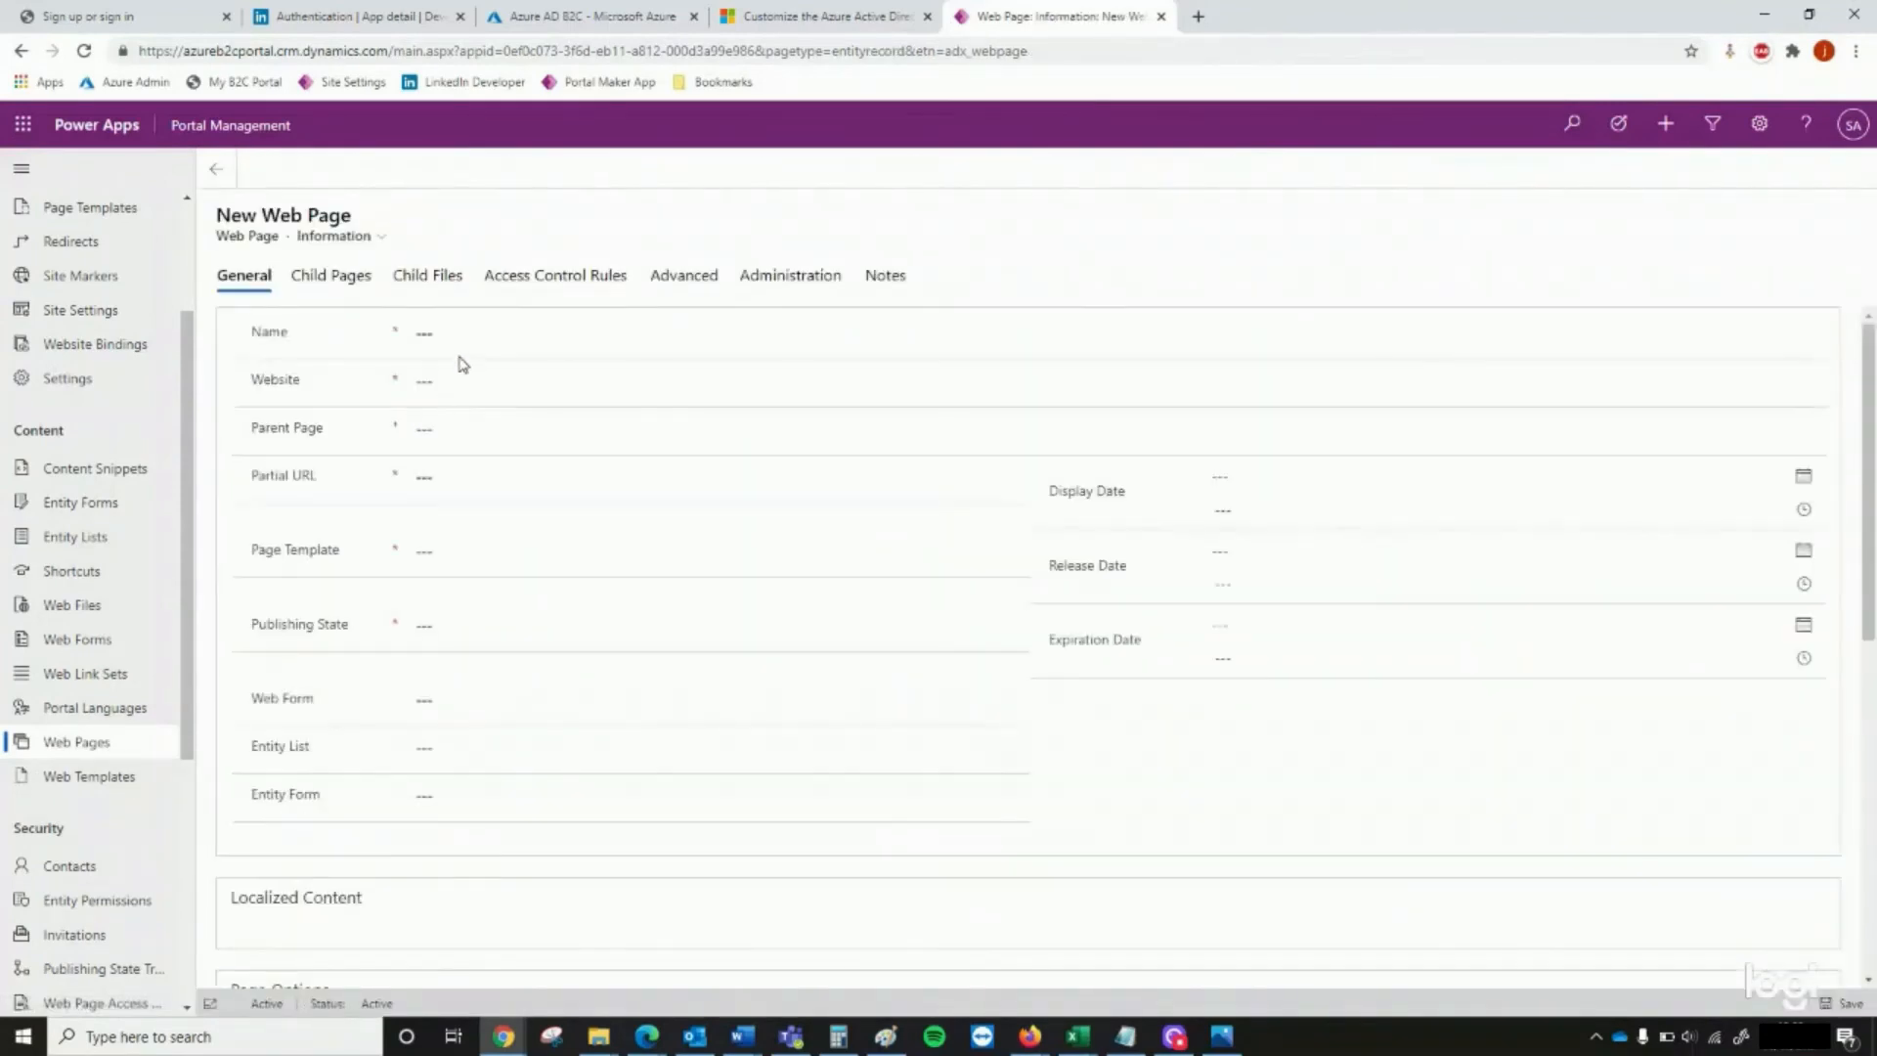
pyautogui.click(495, 340)
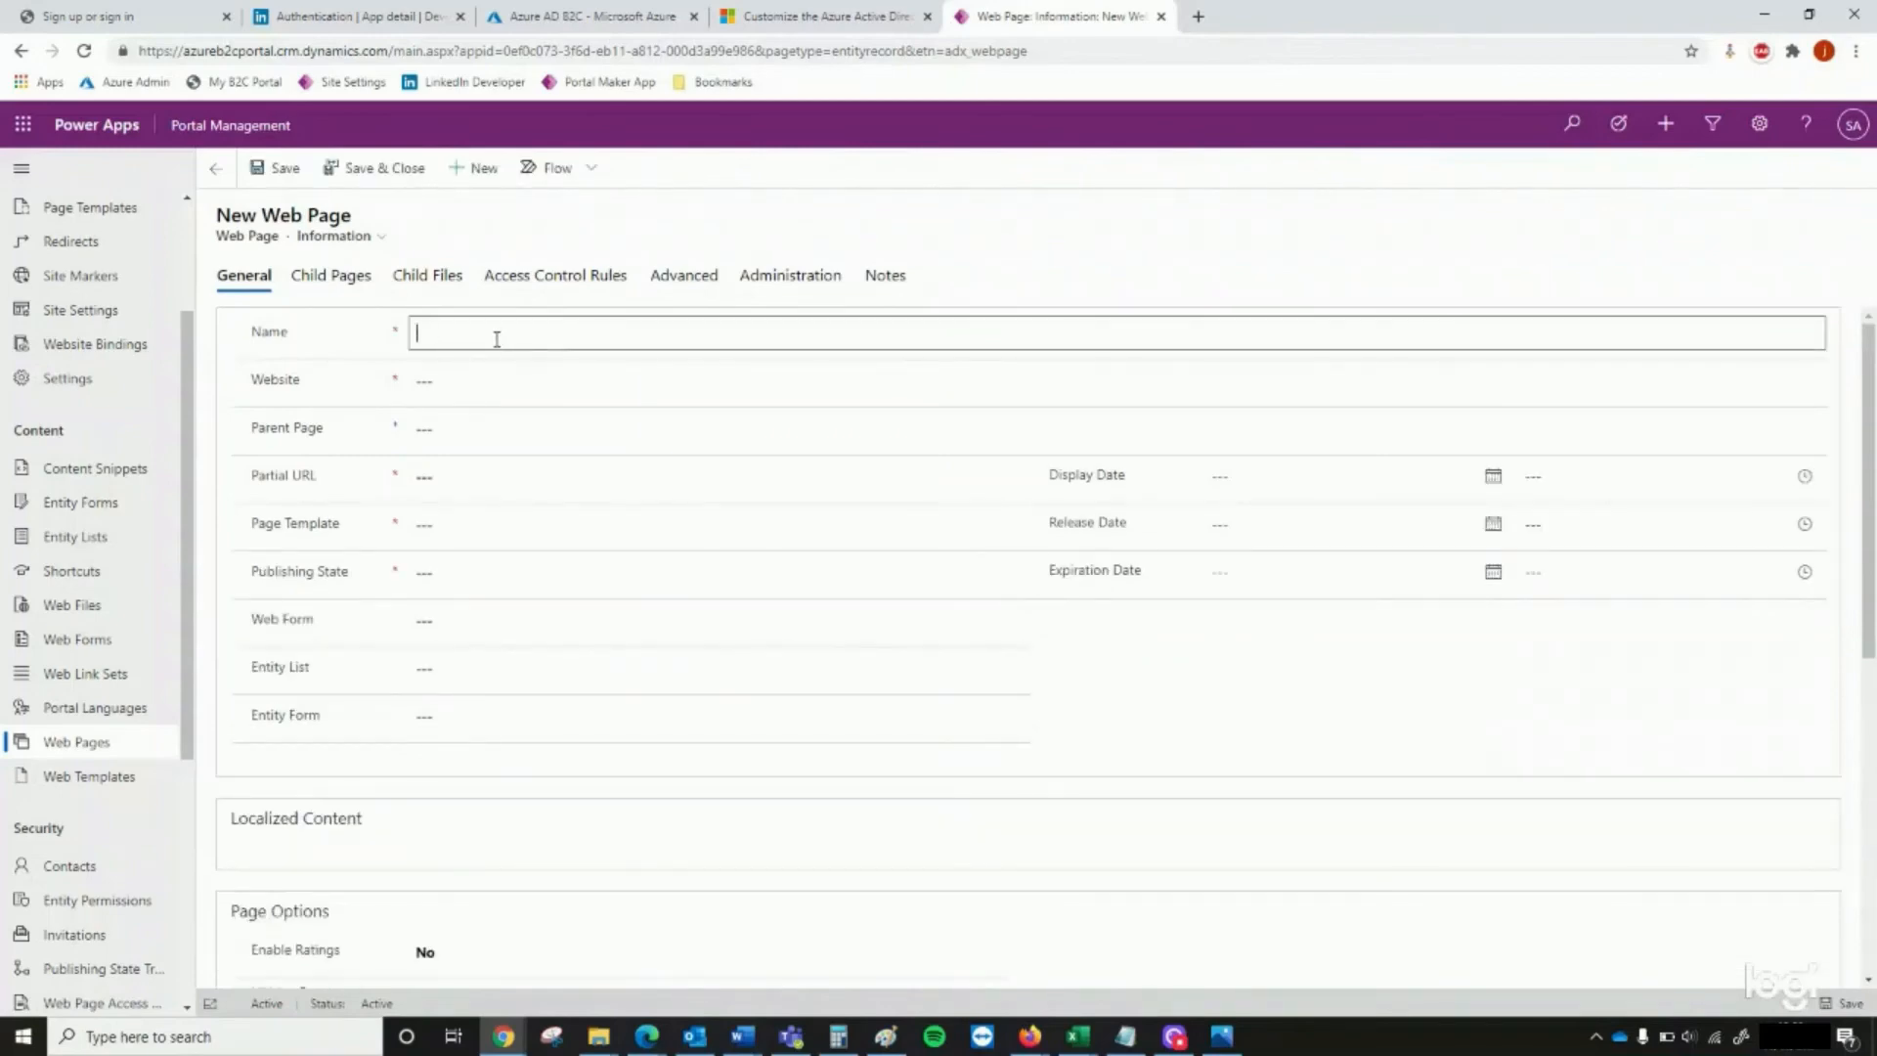
pyautogui.write('Forgot Password')
pyautogui.click(494, 380)
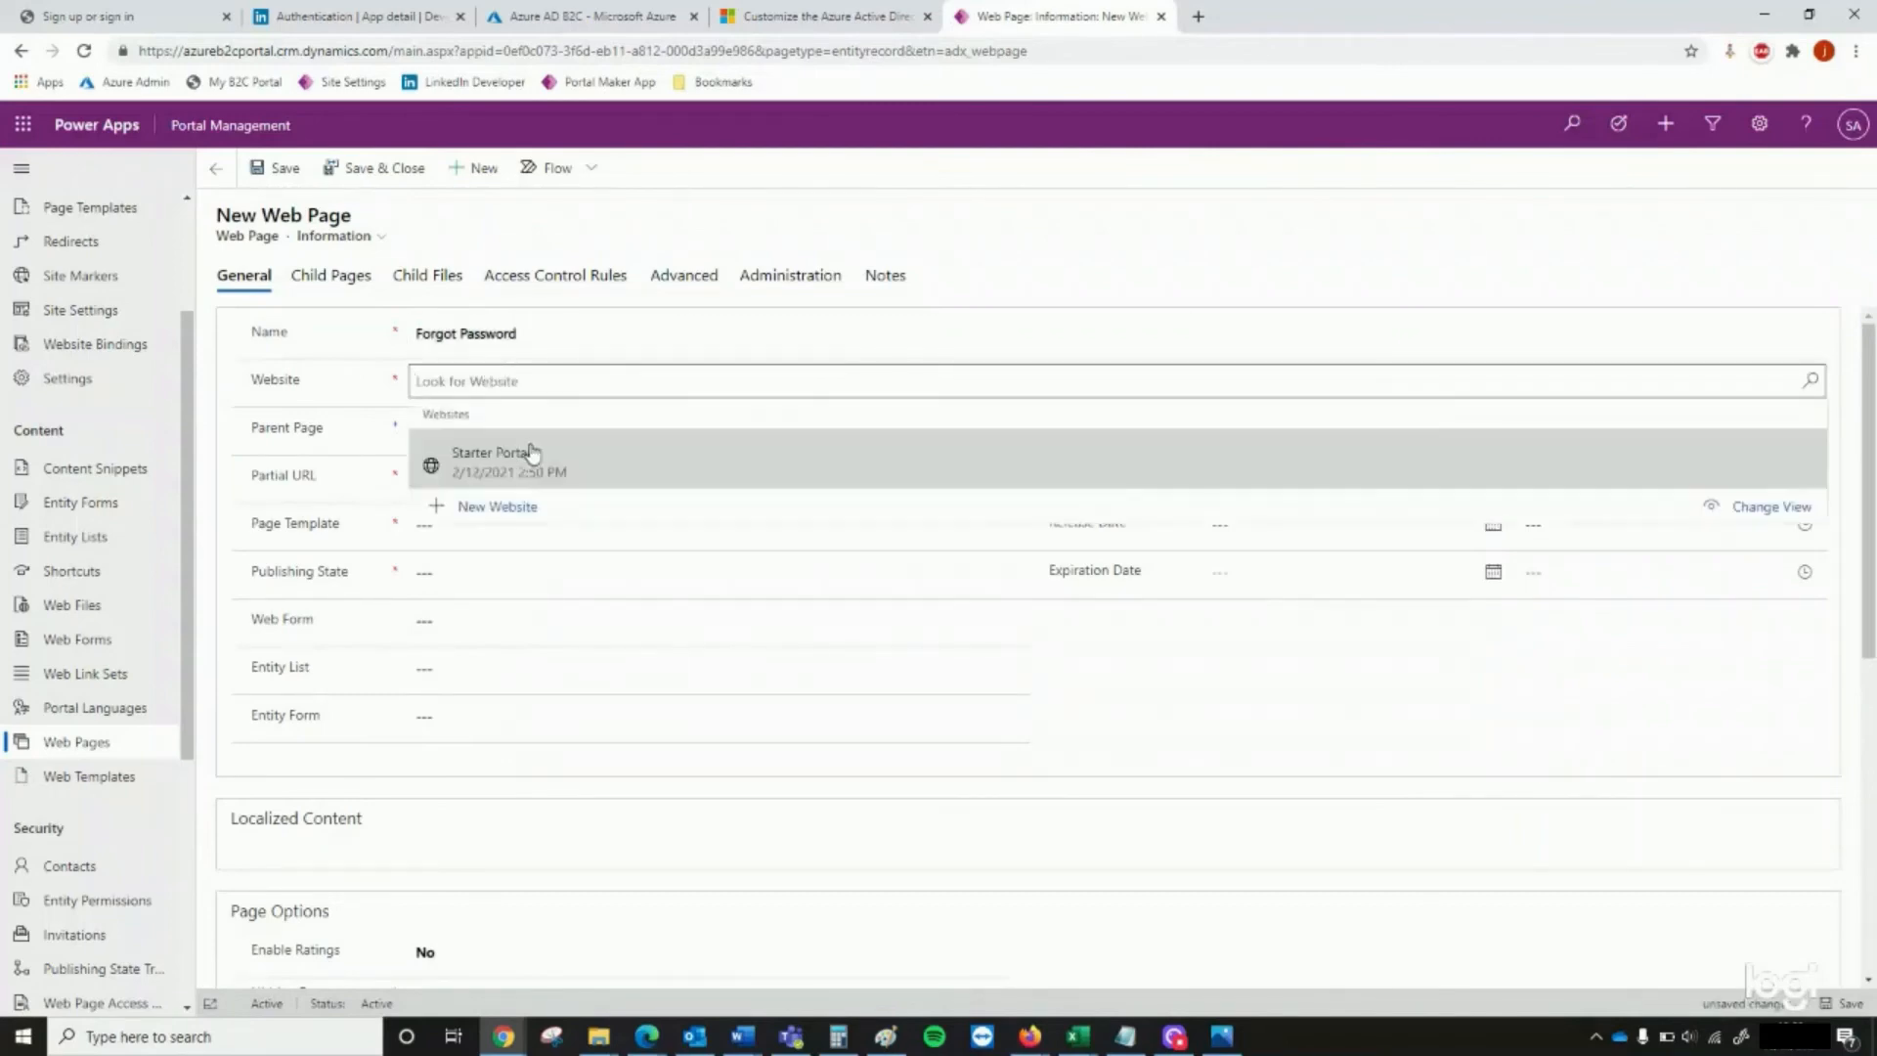
pyautogui.click(523, 452)
pyautogui.click(455, 430)
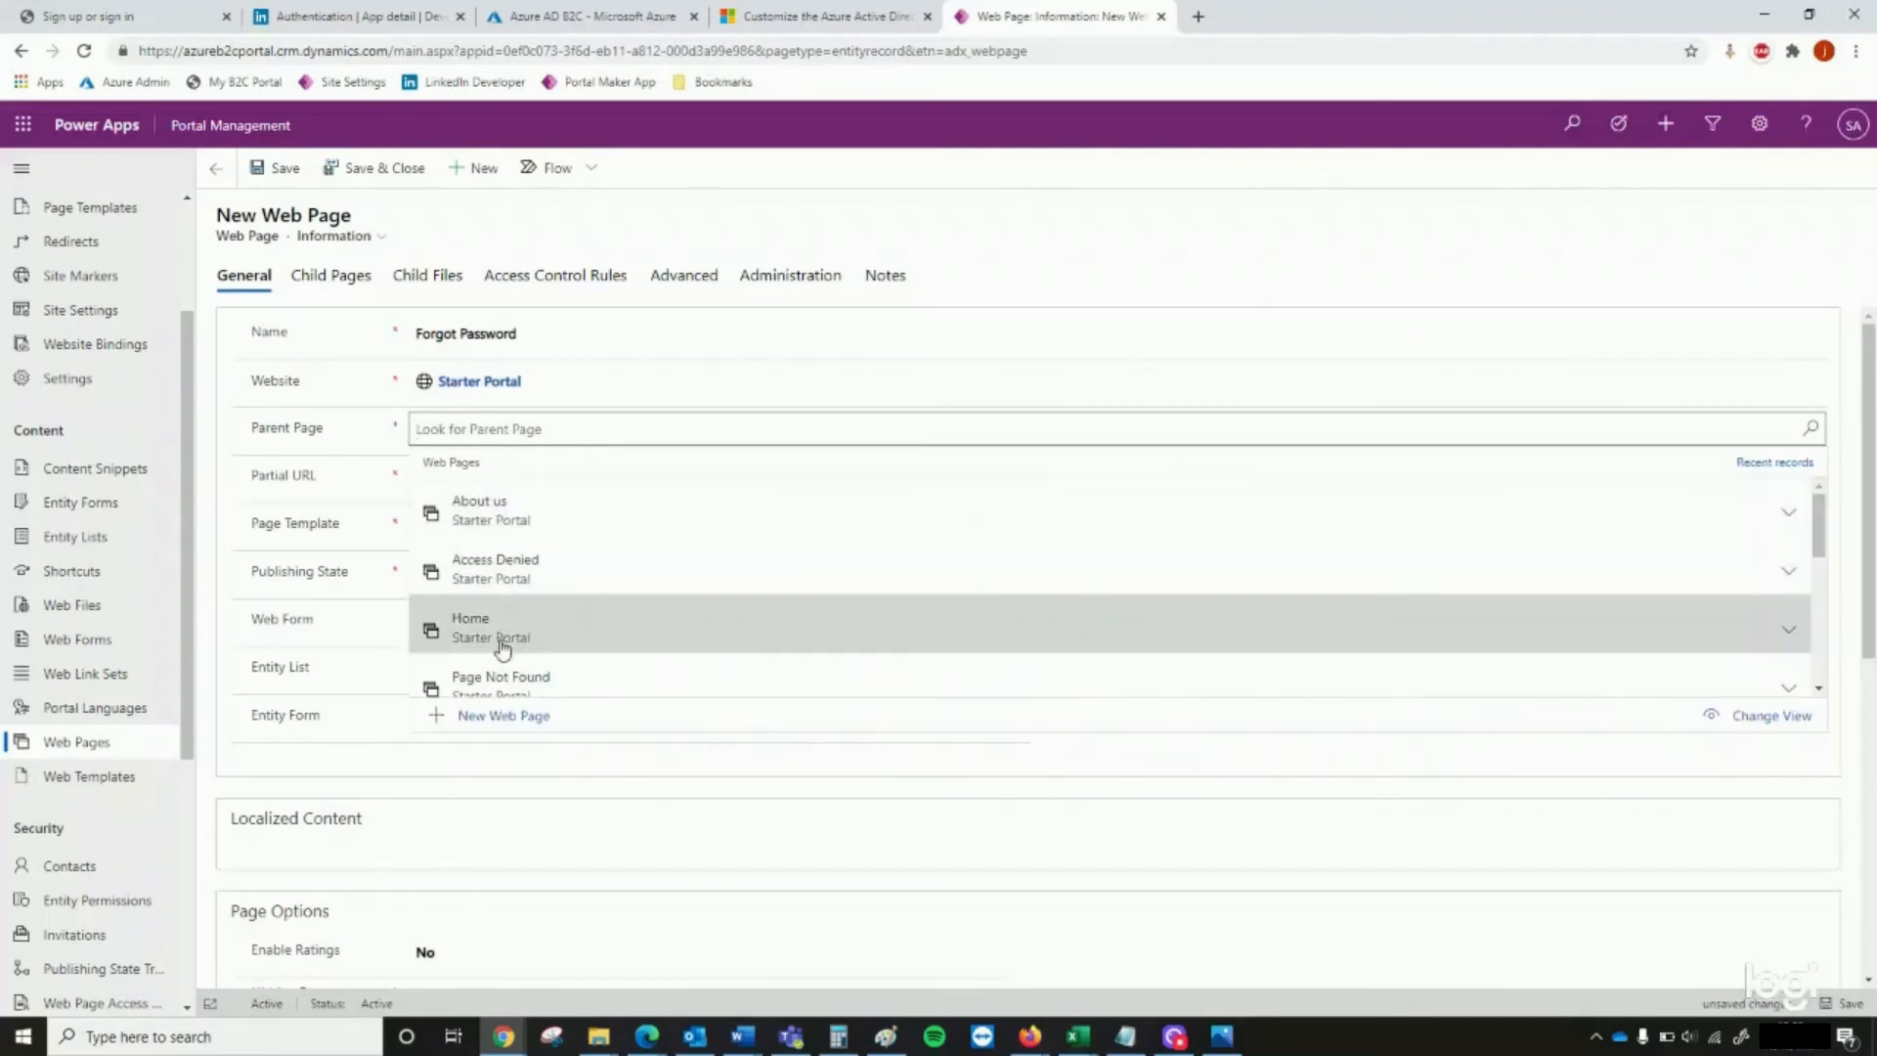
pyautogui.click(501, 634)
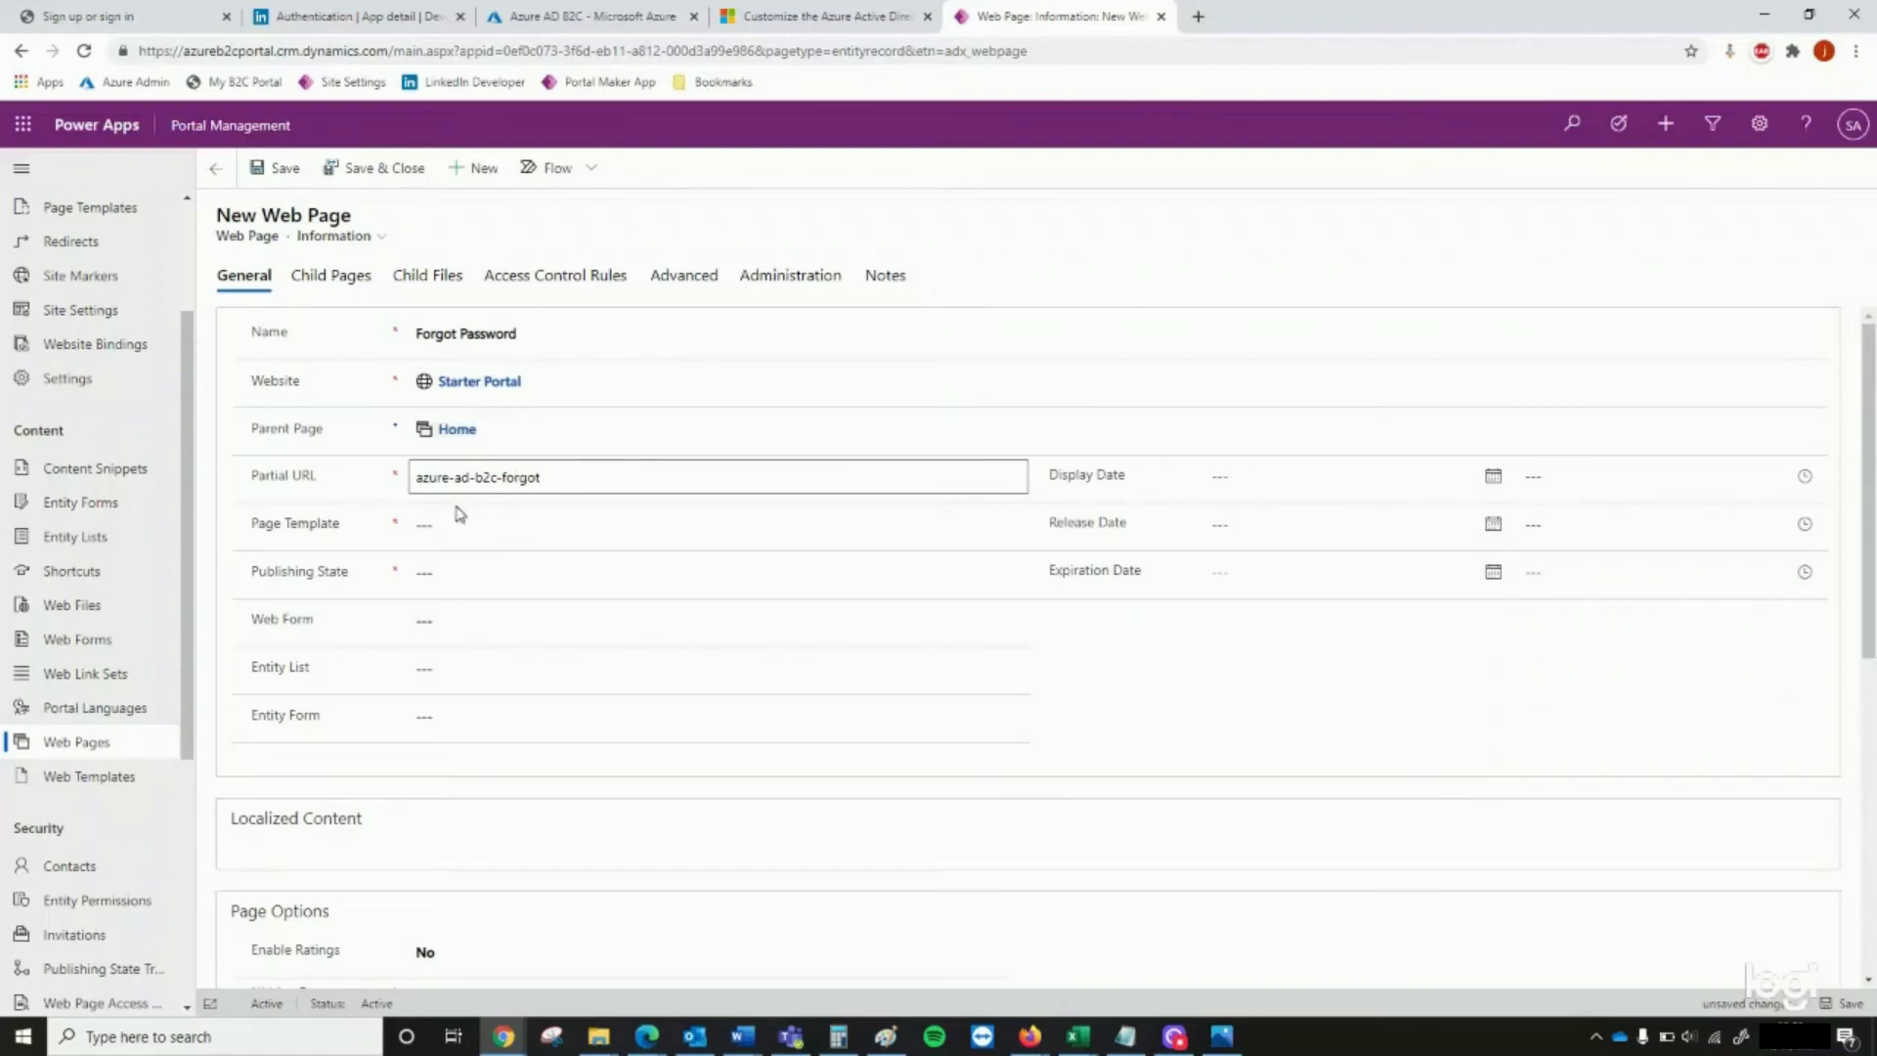
# Assign the Azure AD B2C Custom Page template to the Forgot Password web page, set its publishing state to Published, and save and close it
pyautogui.click(444, 528)
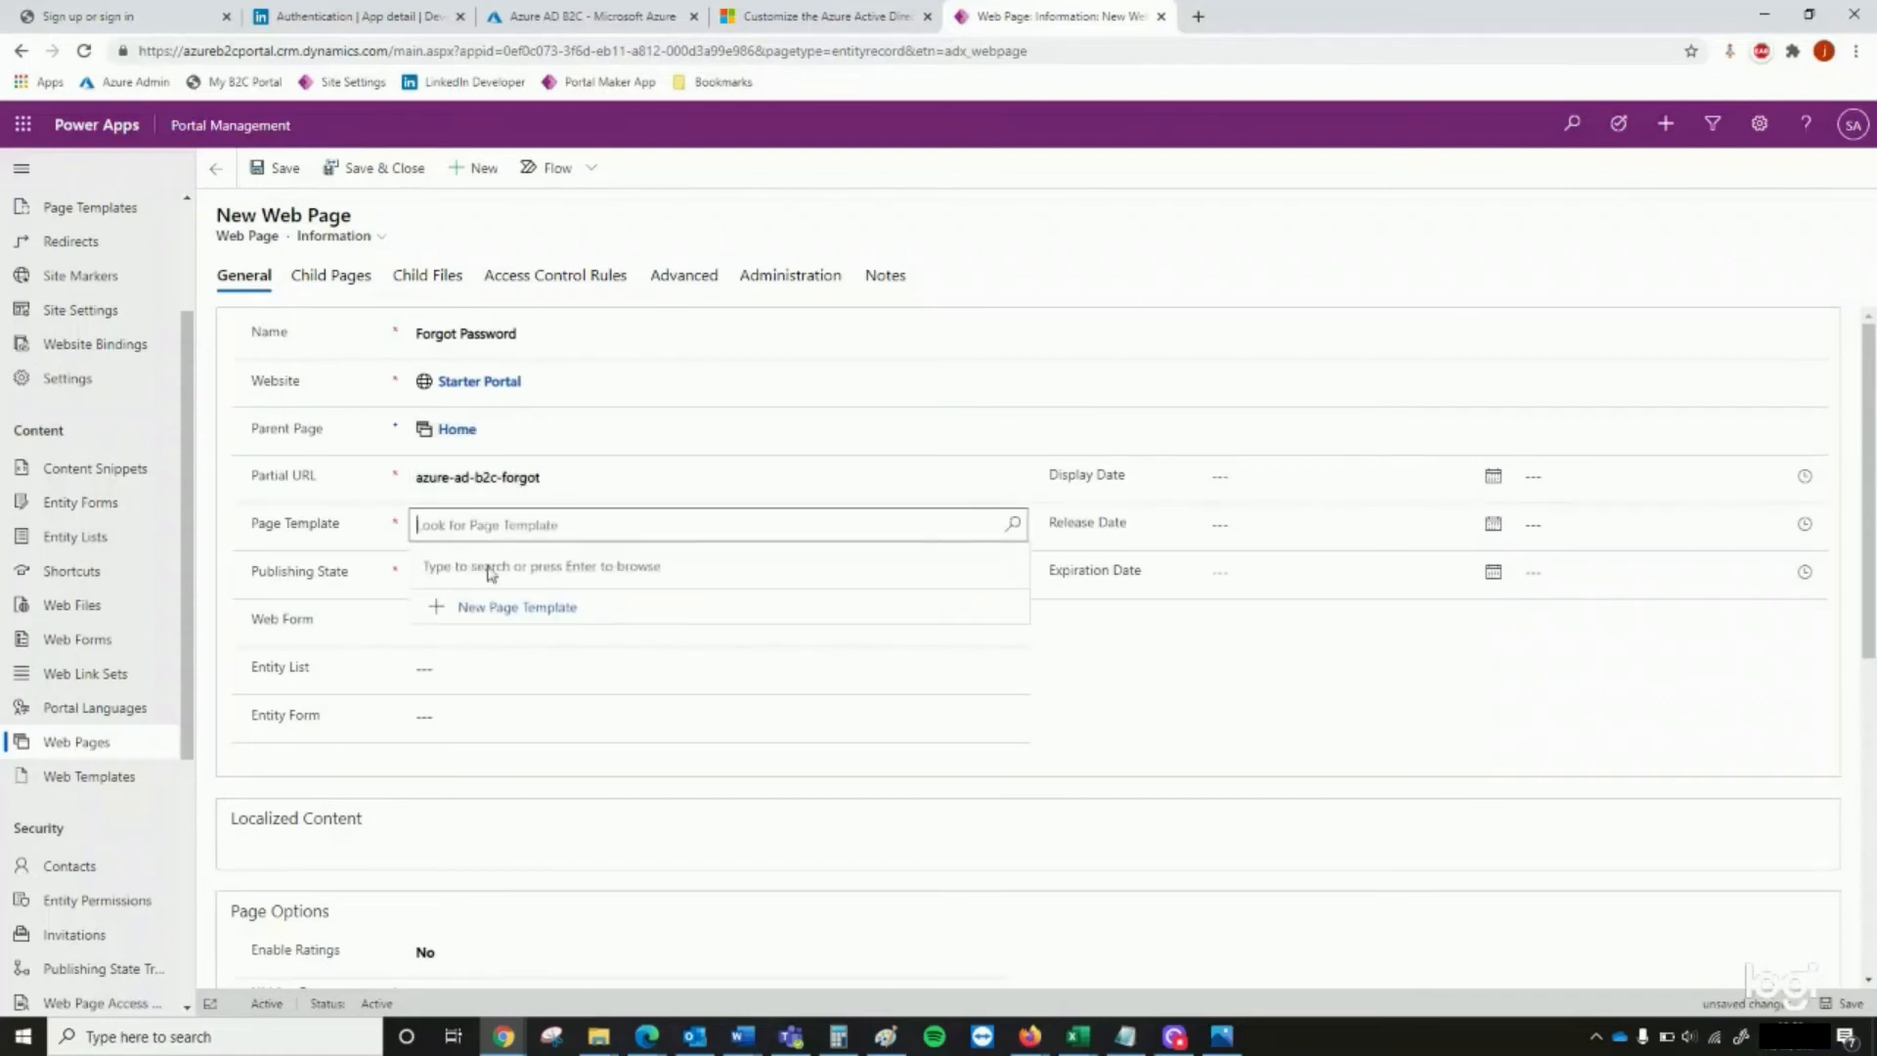
pyautogui.write('az')
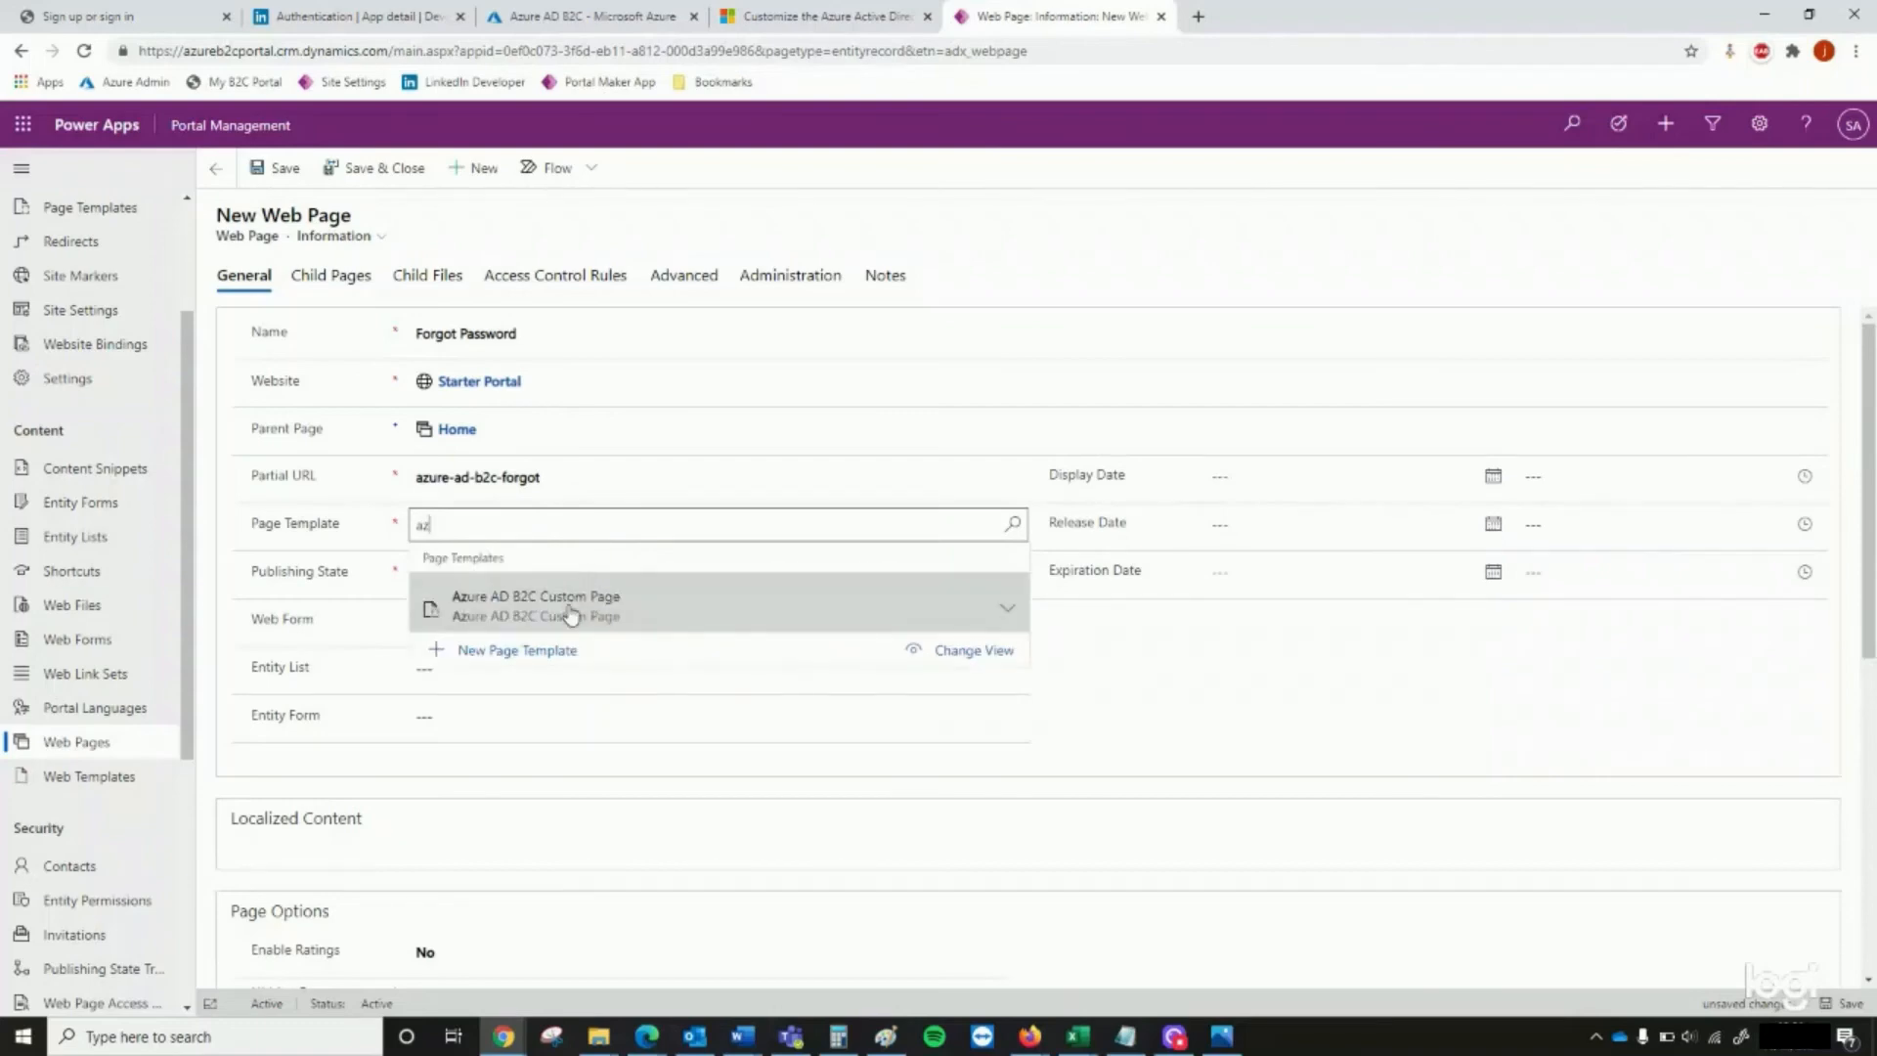
pyautogui.click(570, 600)
pyautogui.click(509, 577)
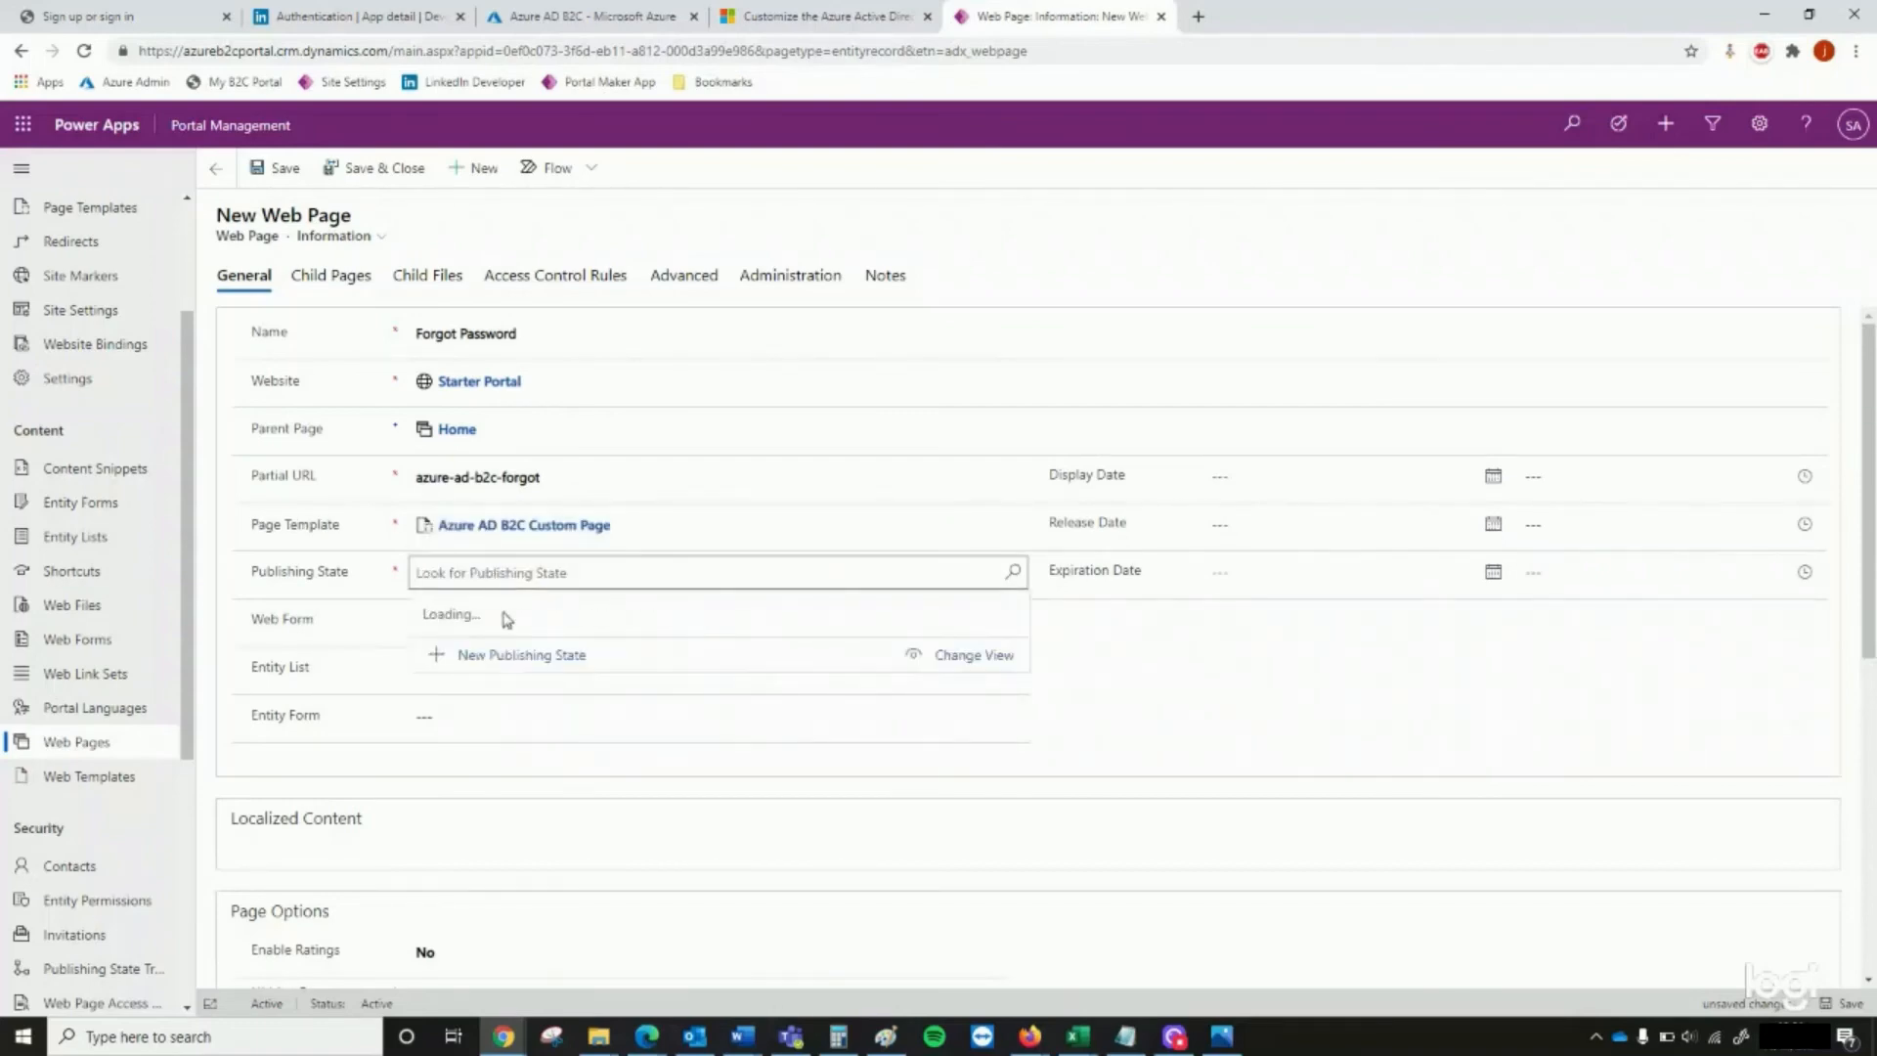
pyautogui.click(503, 711)
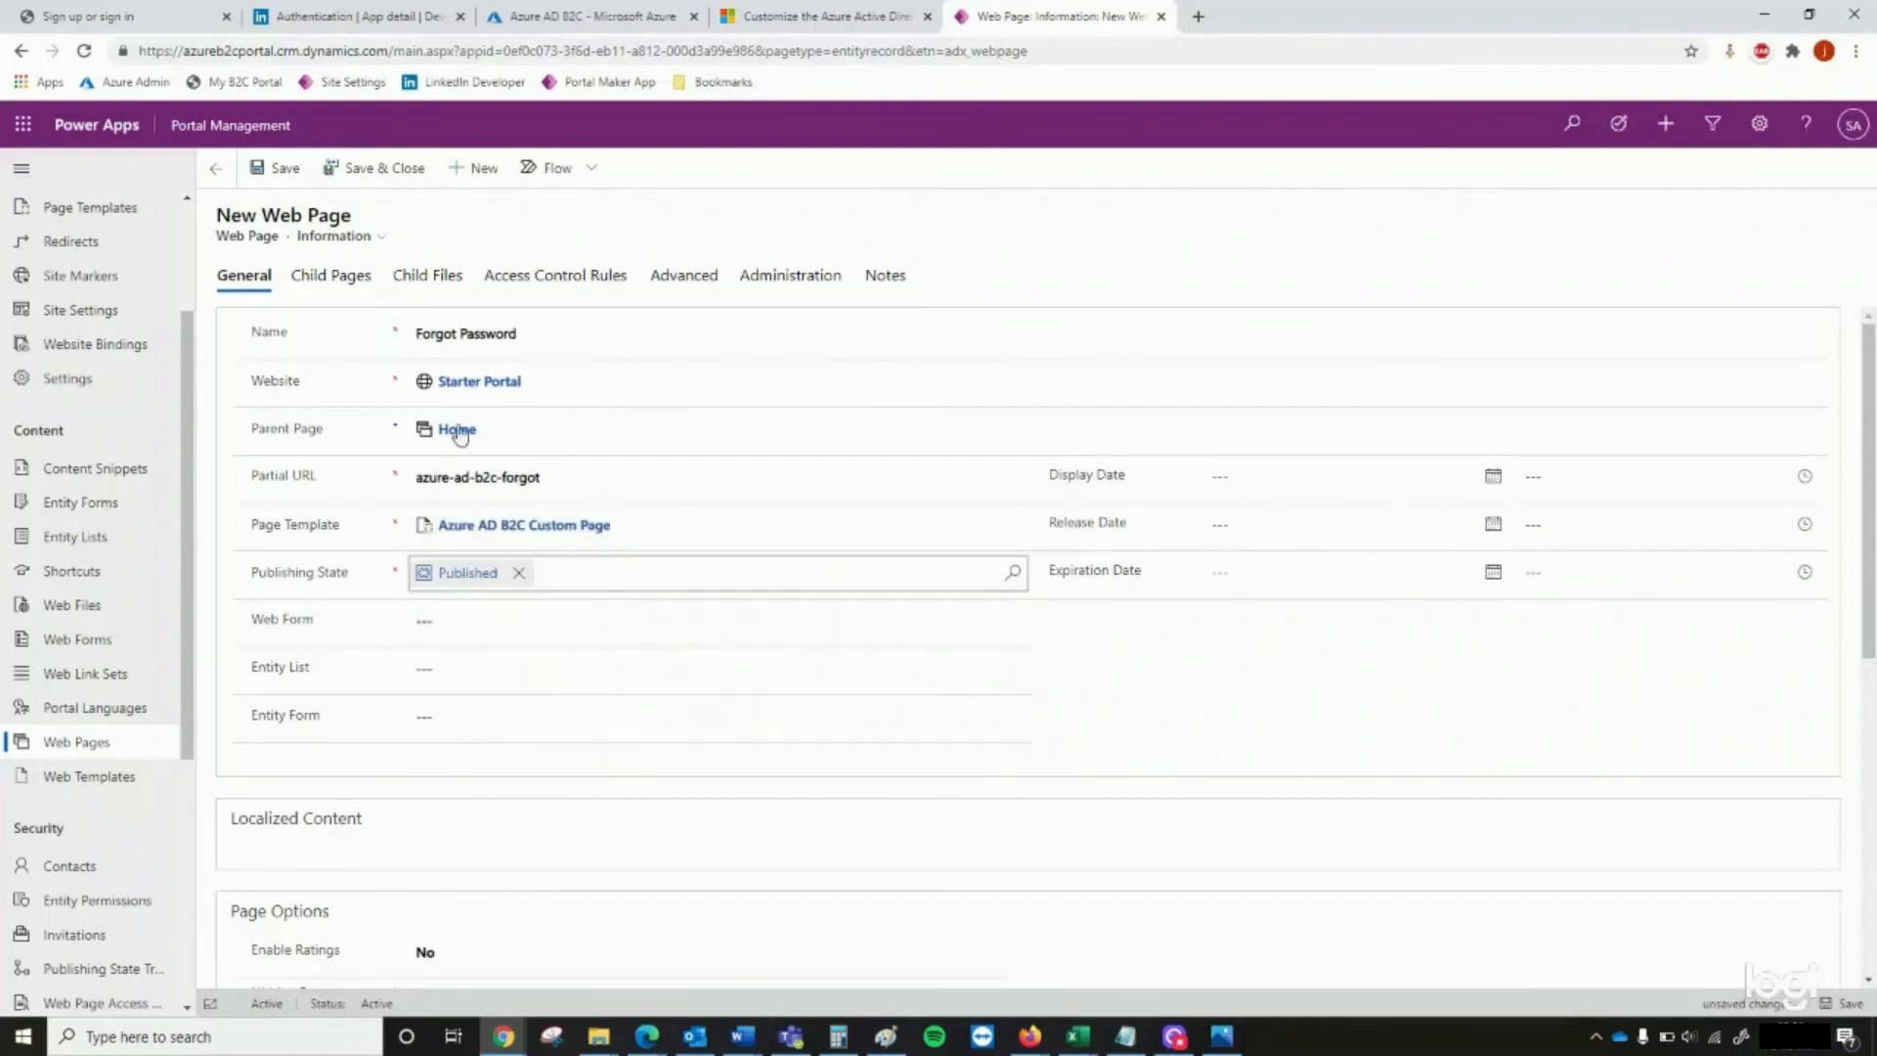
pyautogui.click(391, 180)
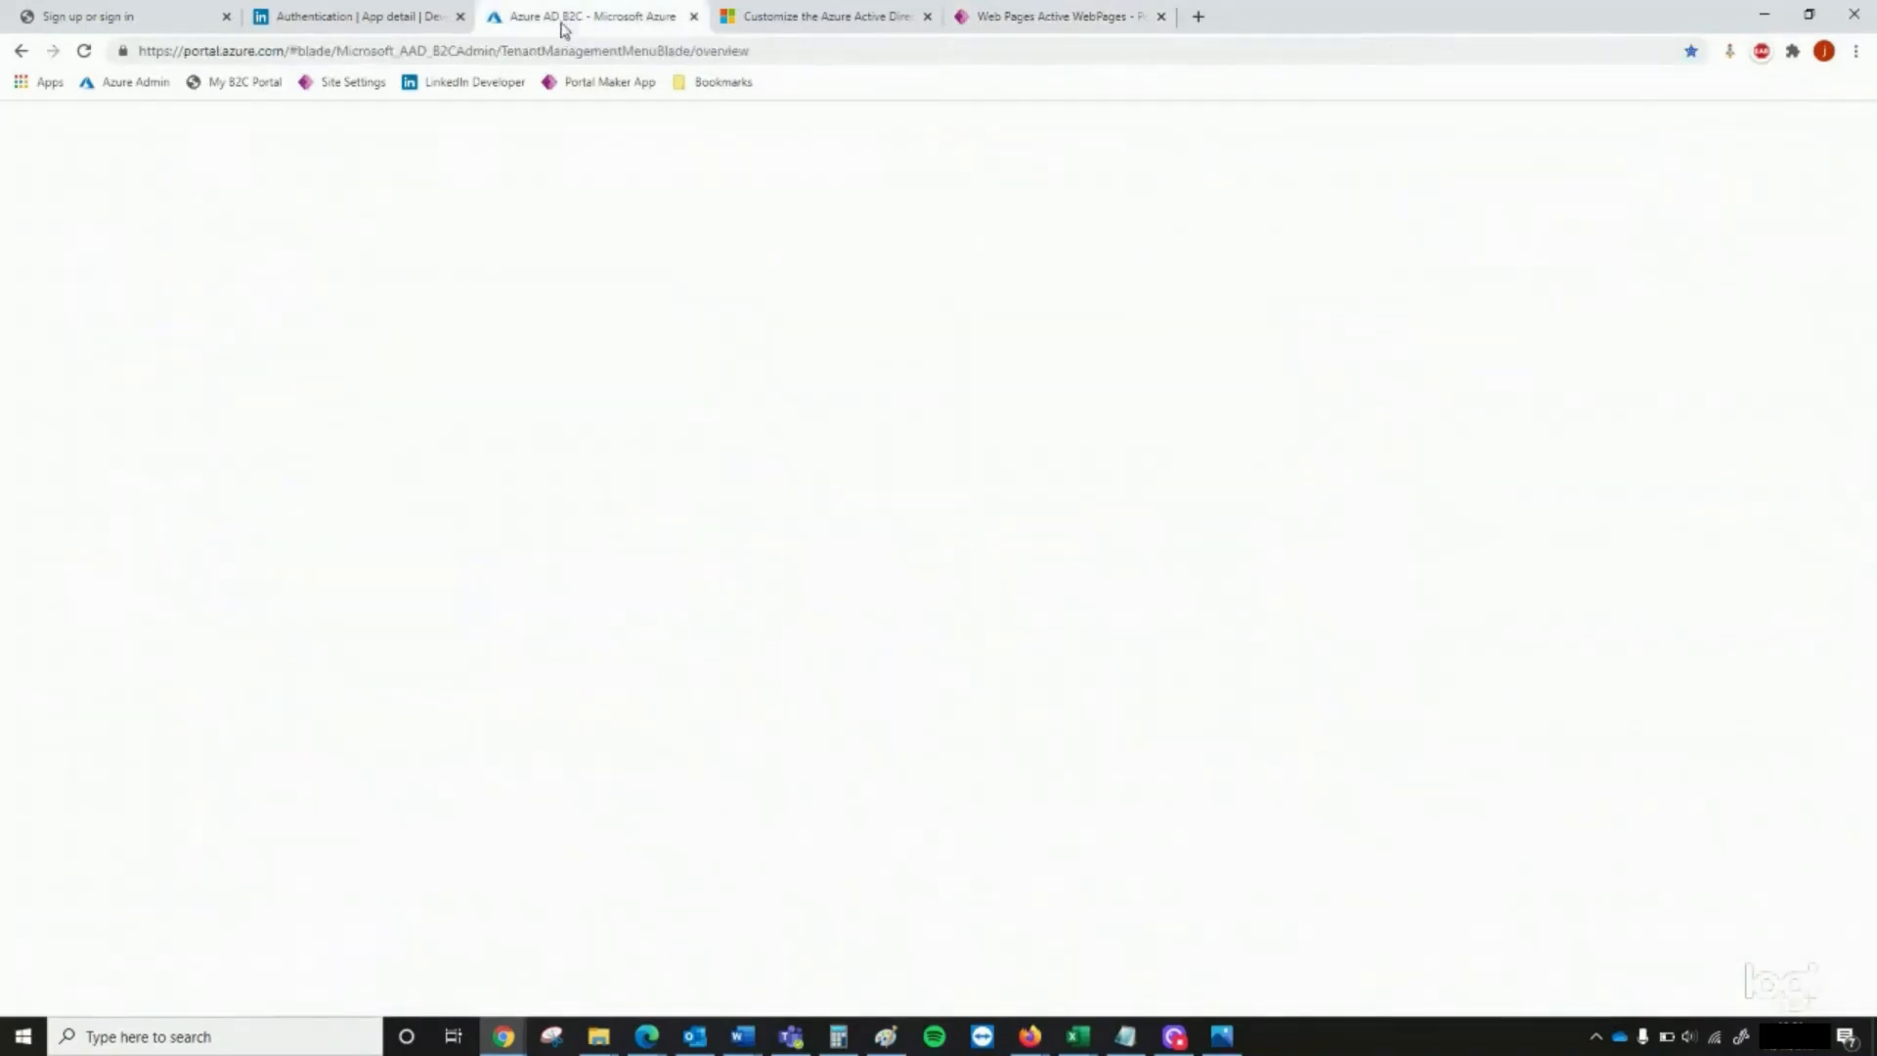
# Switch to Azure AD B2C in the Azure portal and open the page layouts of the B2C_1_signup_signin user flow
pyautogui.click(577, 18)
pyautogui.click(110, 641)
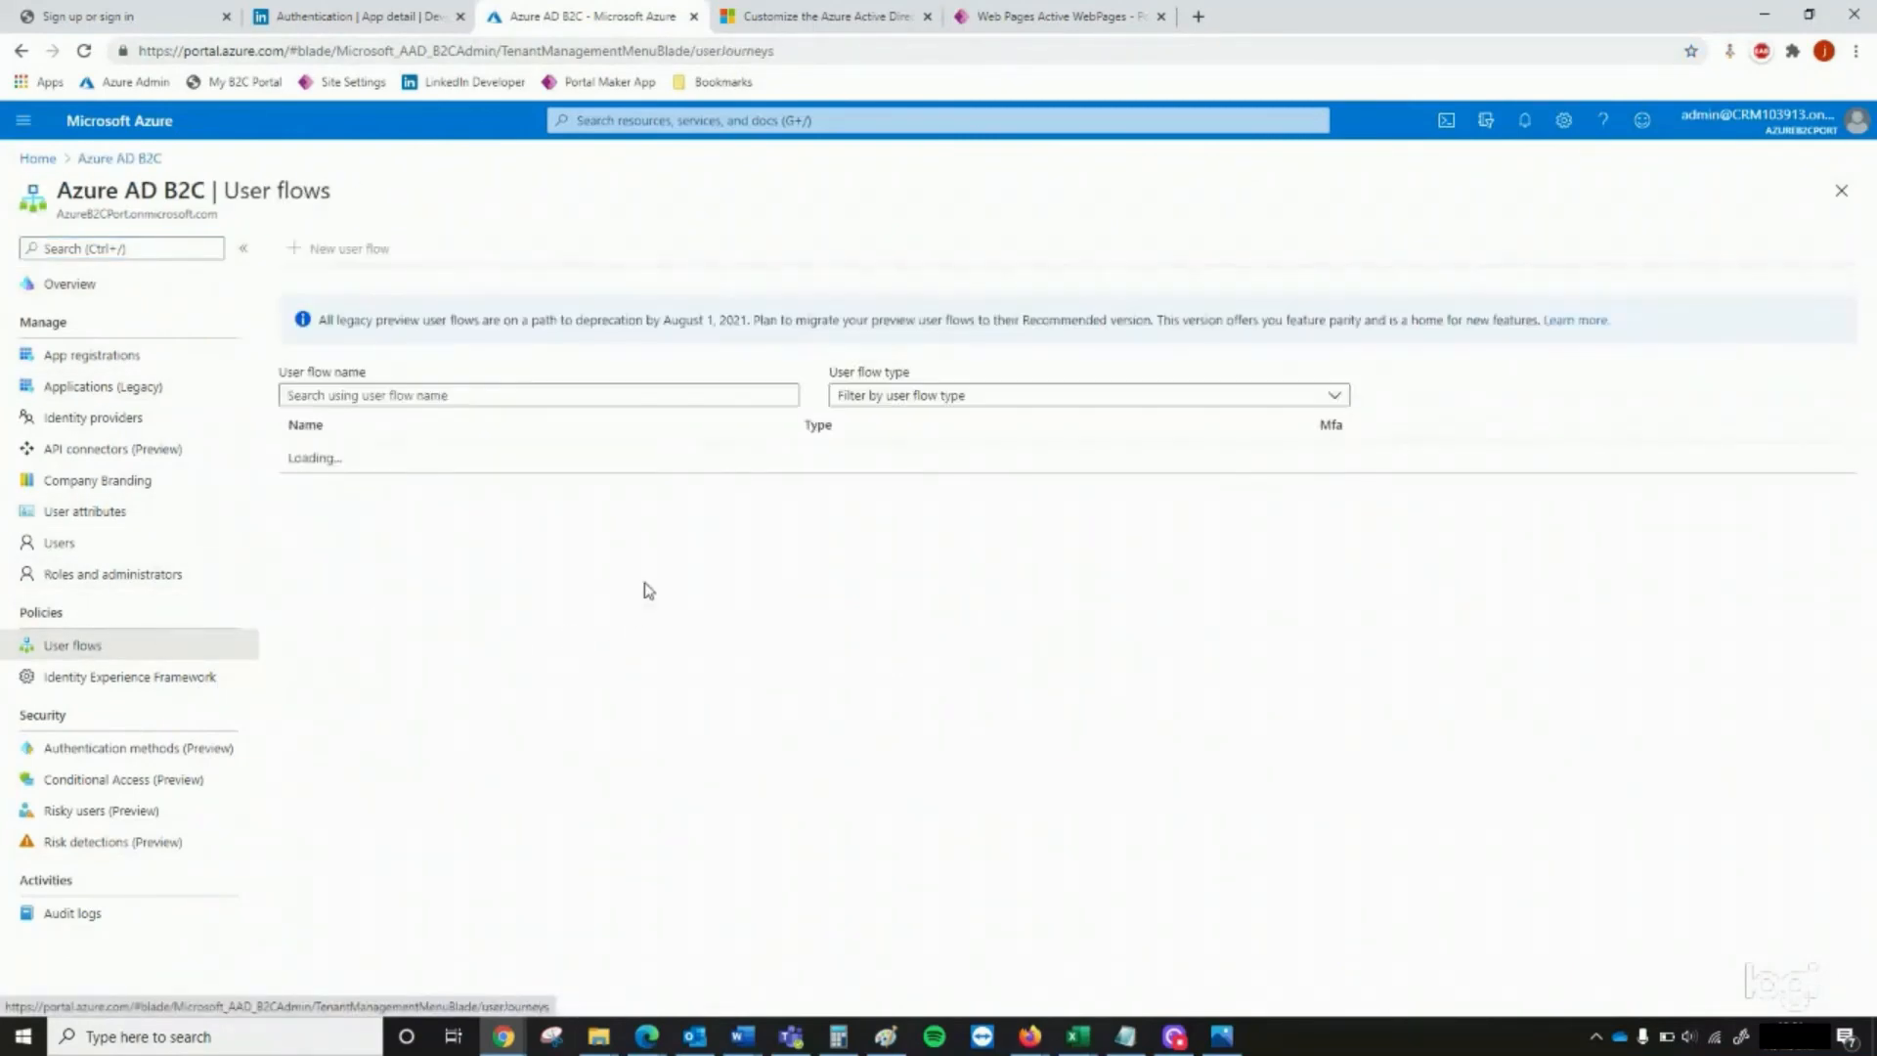
pyautogui.click(392, 498)
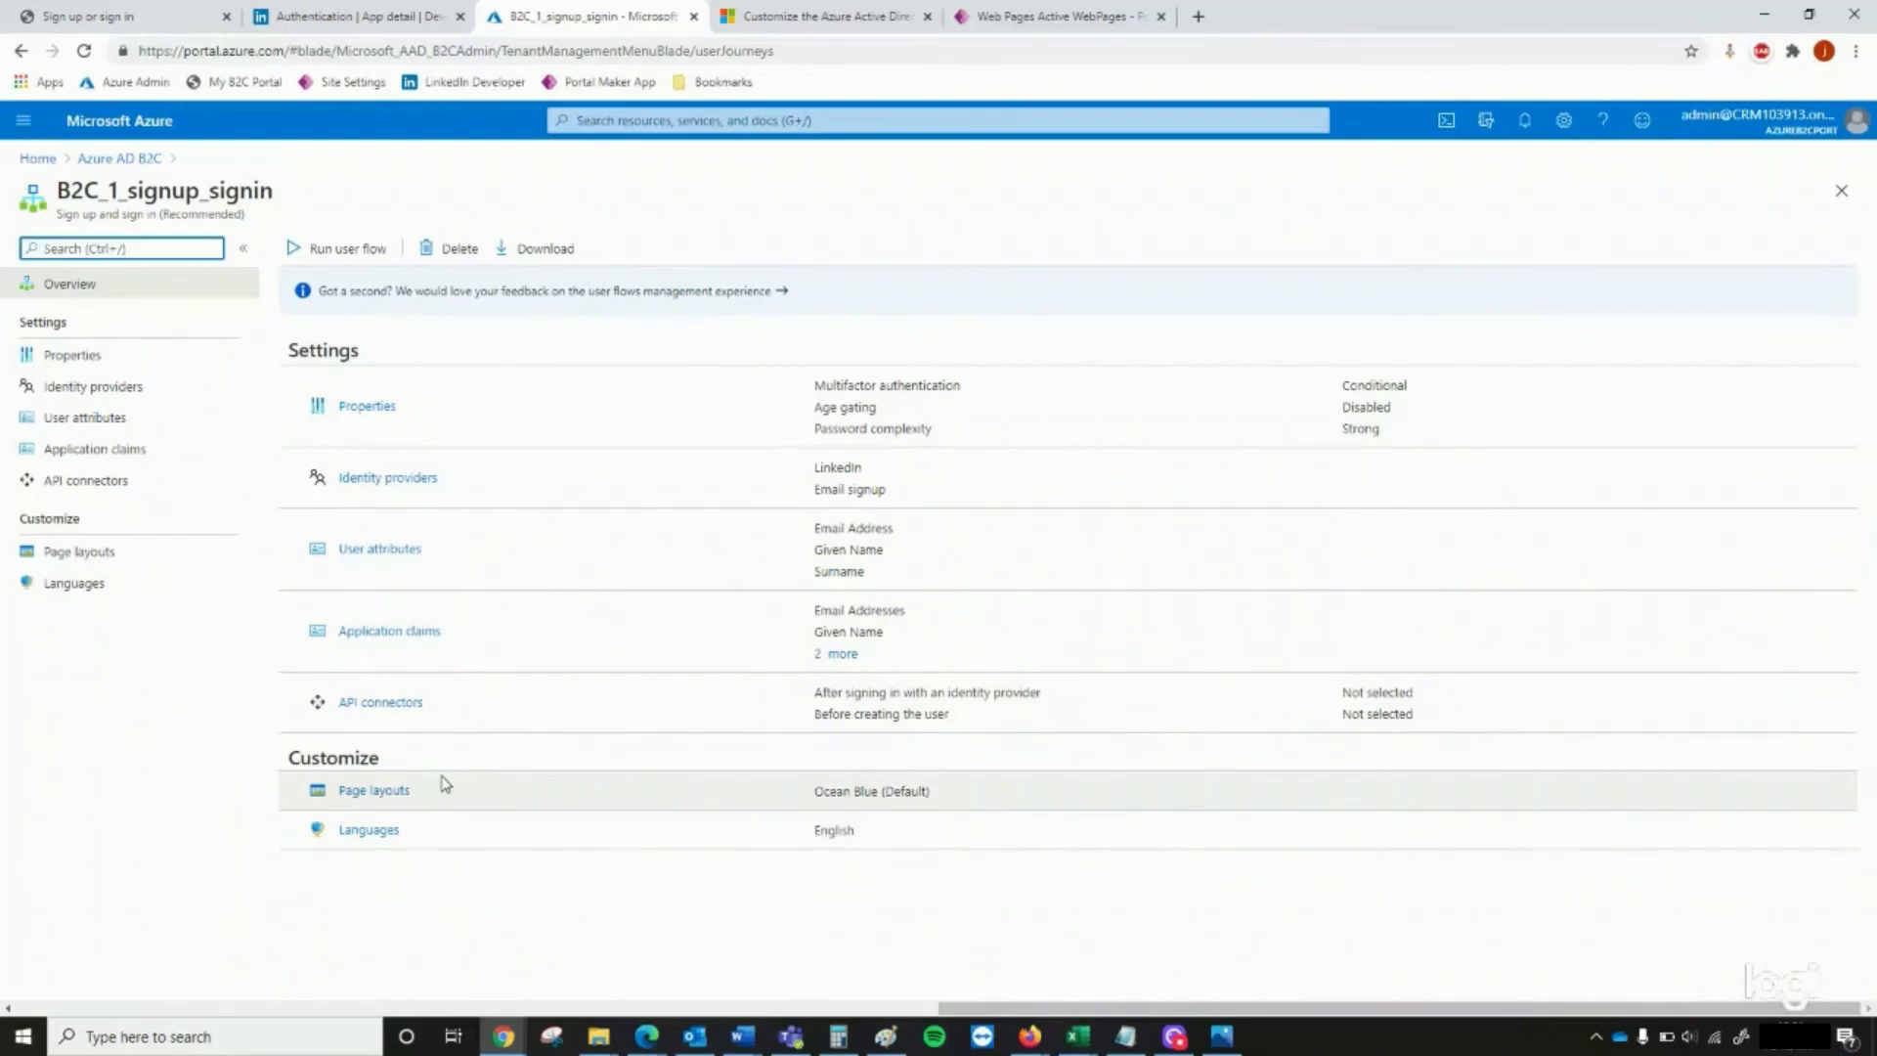
pyautogui.click(376, 794)
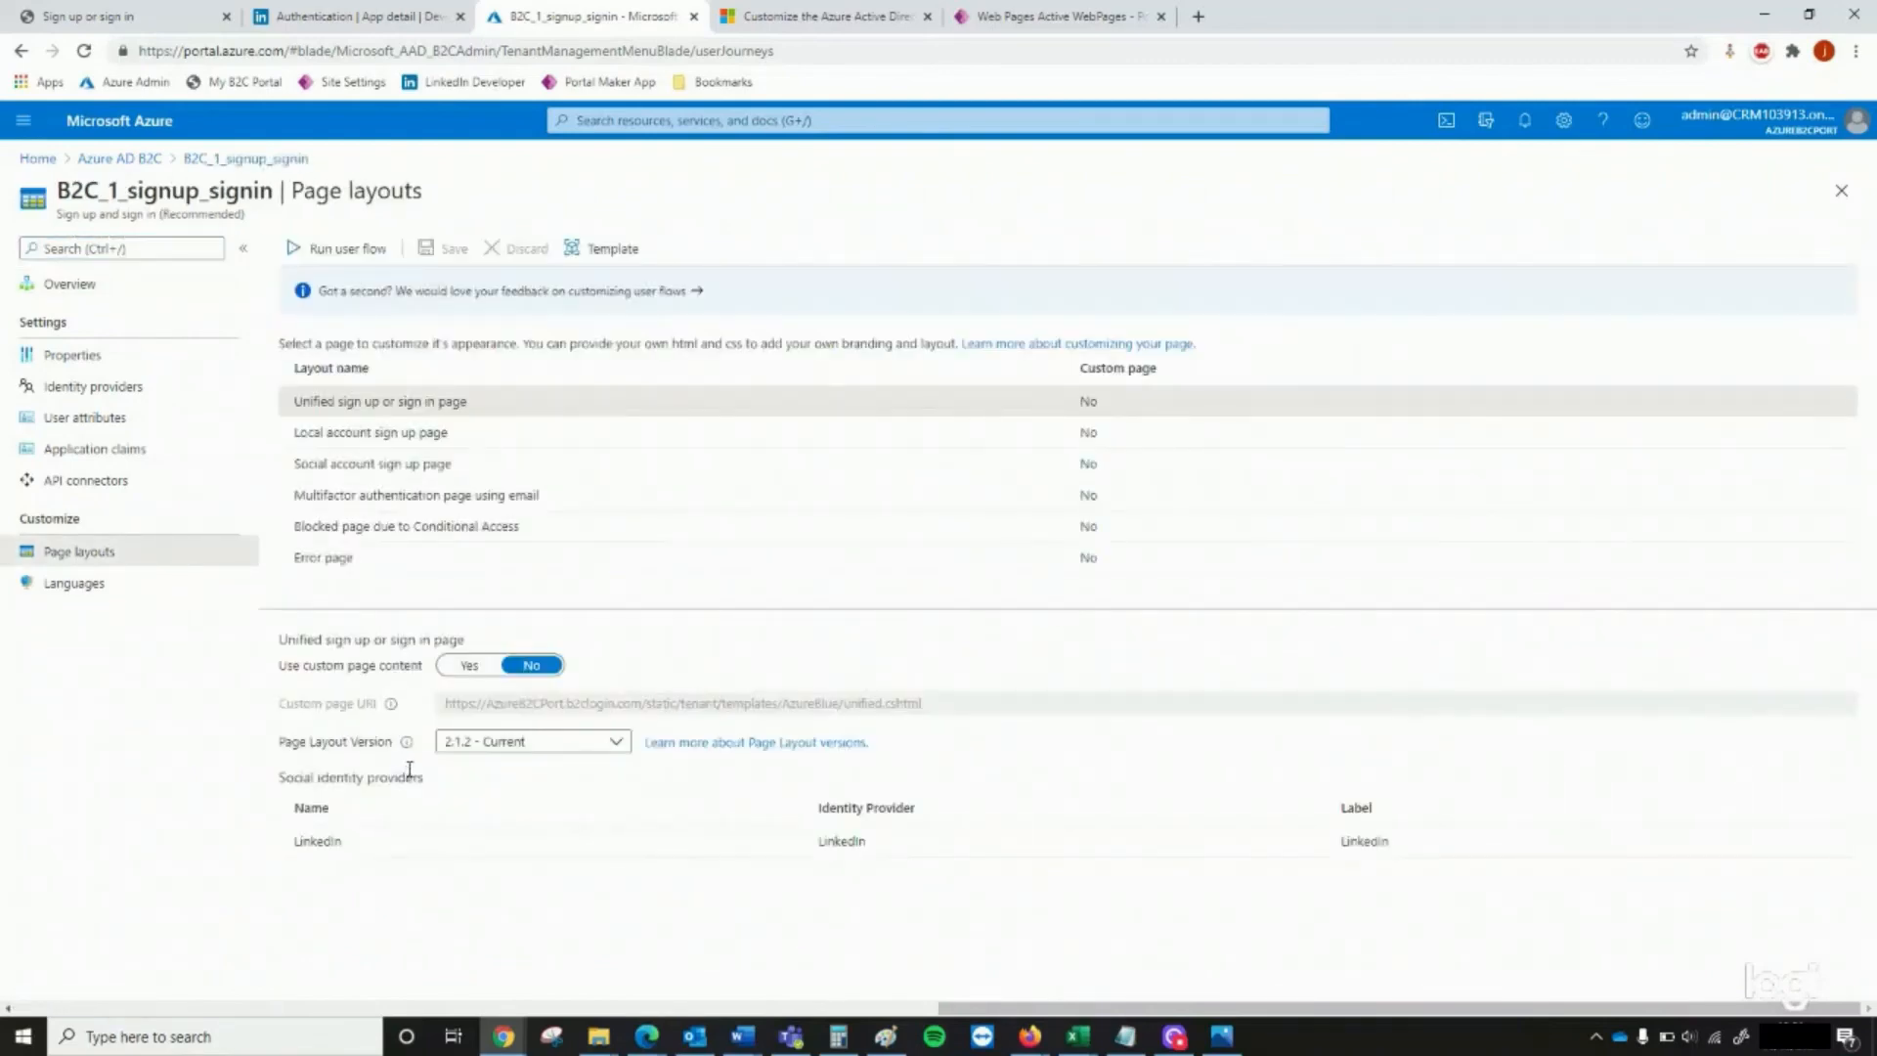
pyautogui.click(470, 667)
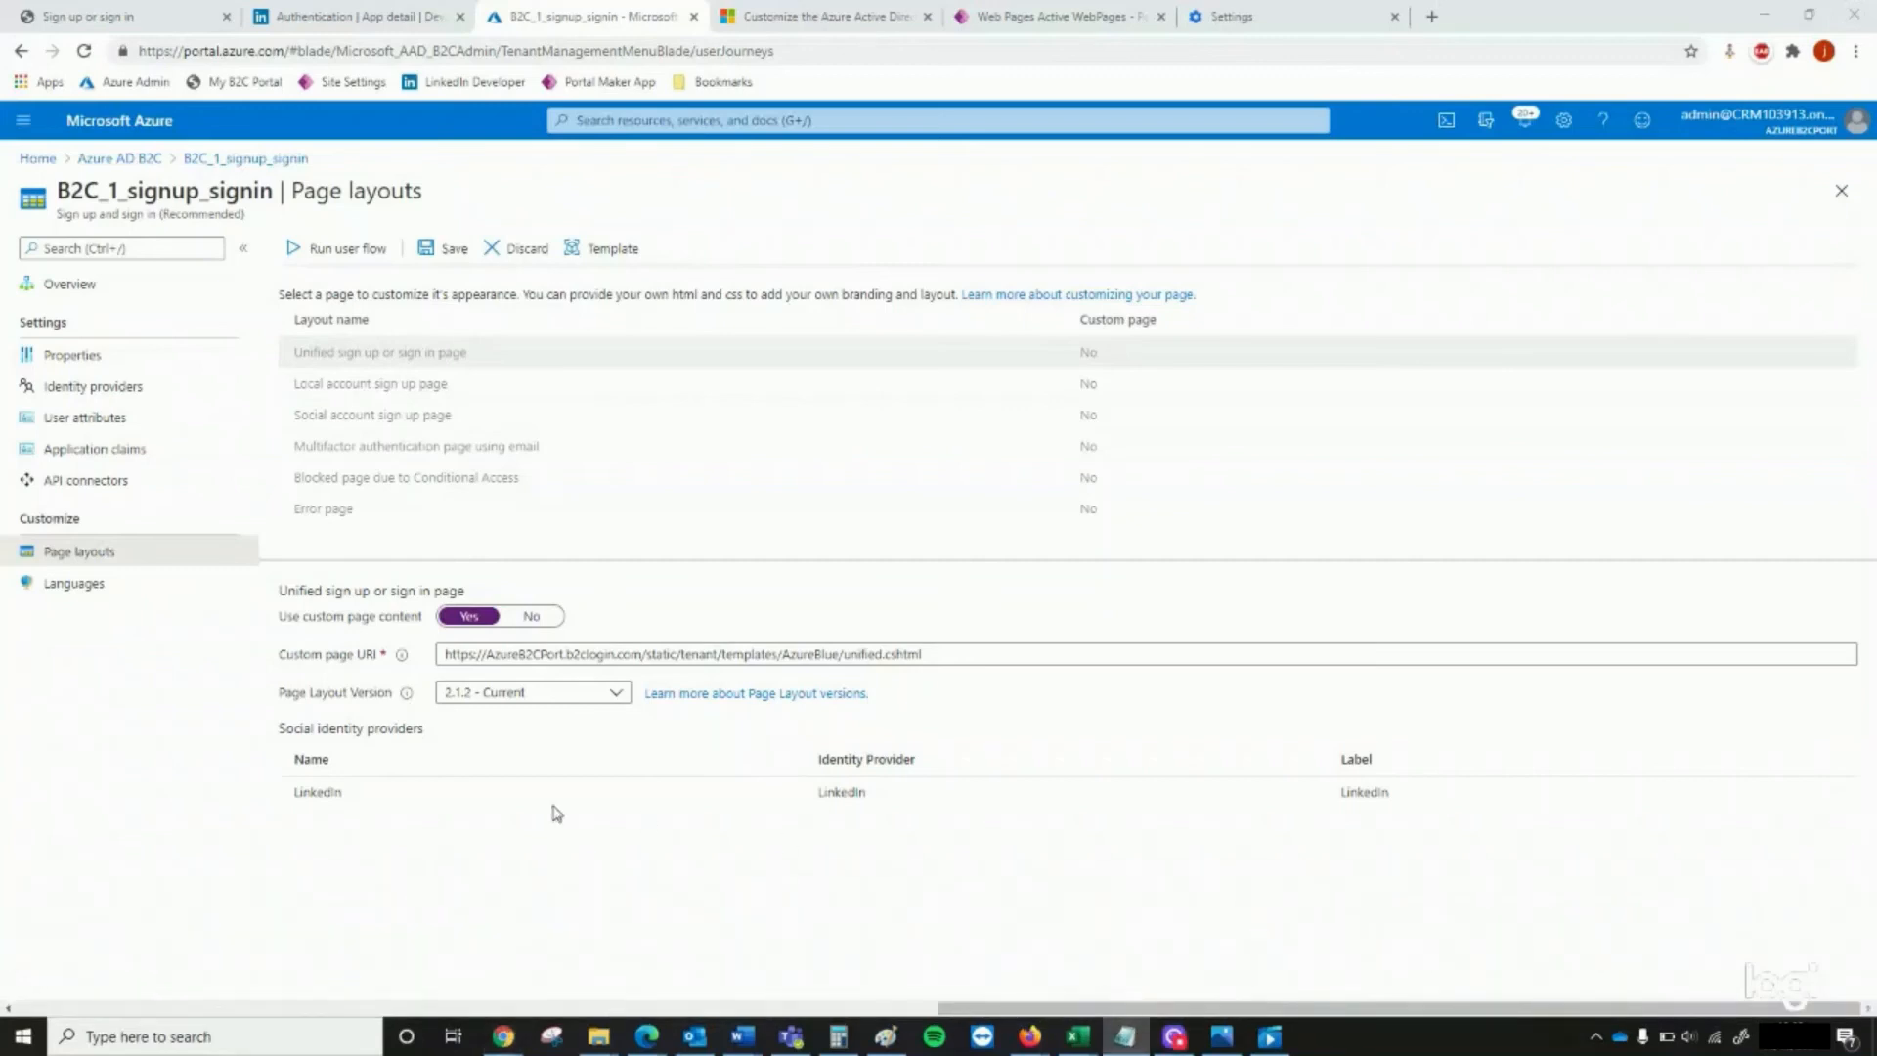
pyautogui.click(730, 655)
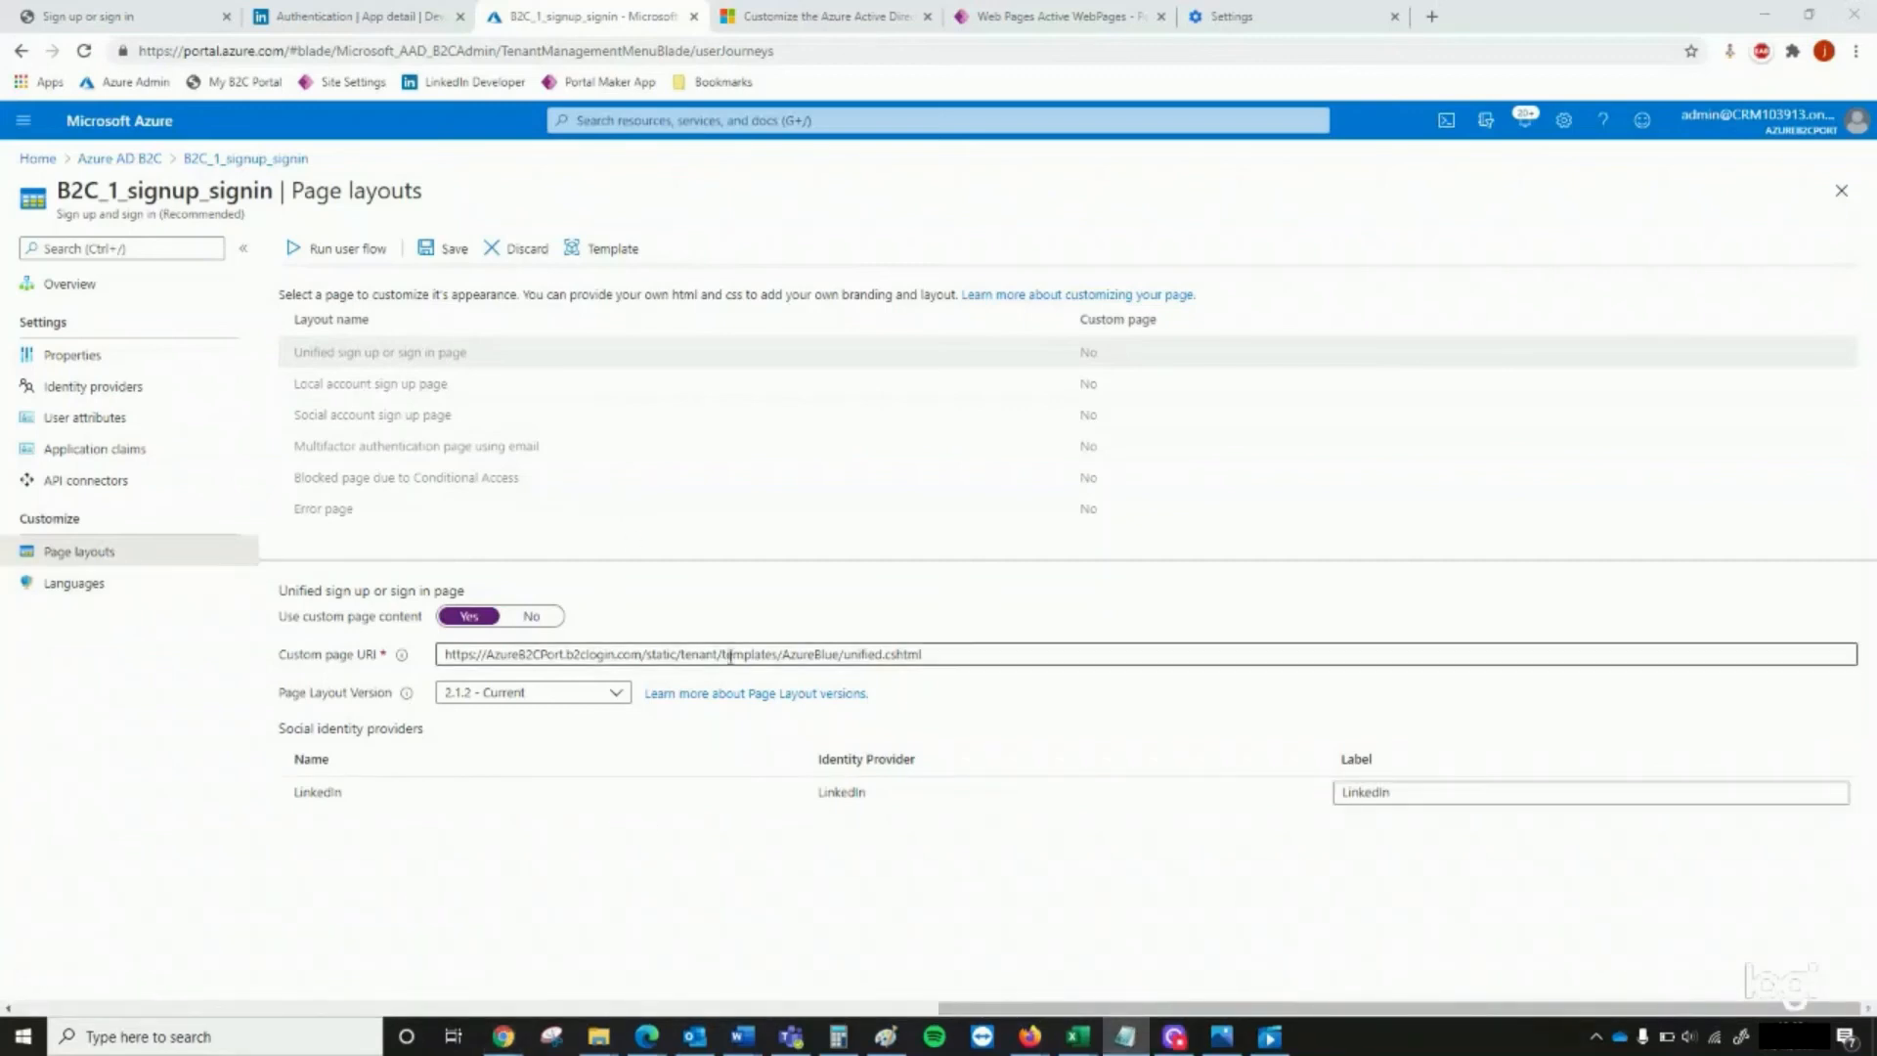
pyautogui.moveTo(949, 654); pyautogui.dragTo(426, 645)
pyautogui.write('https://myb2cportal.powerappsportals.com/')
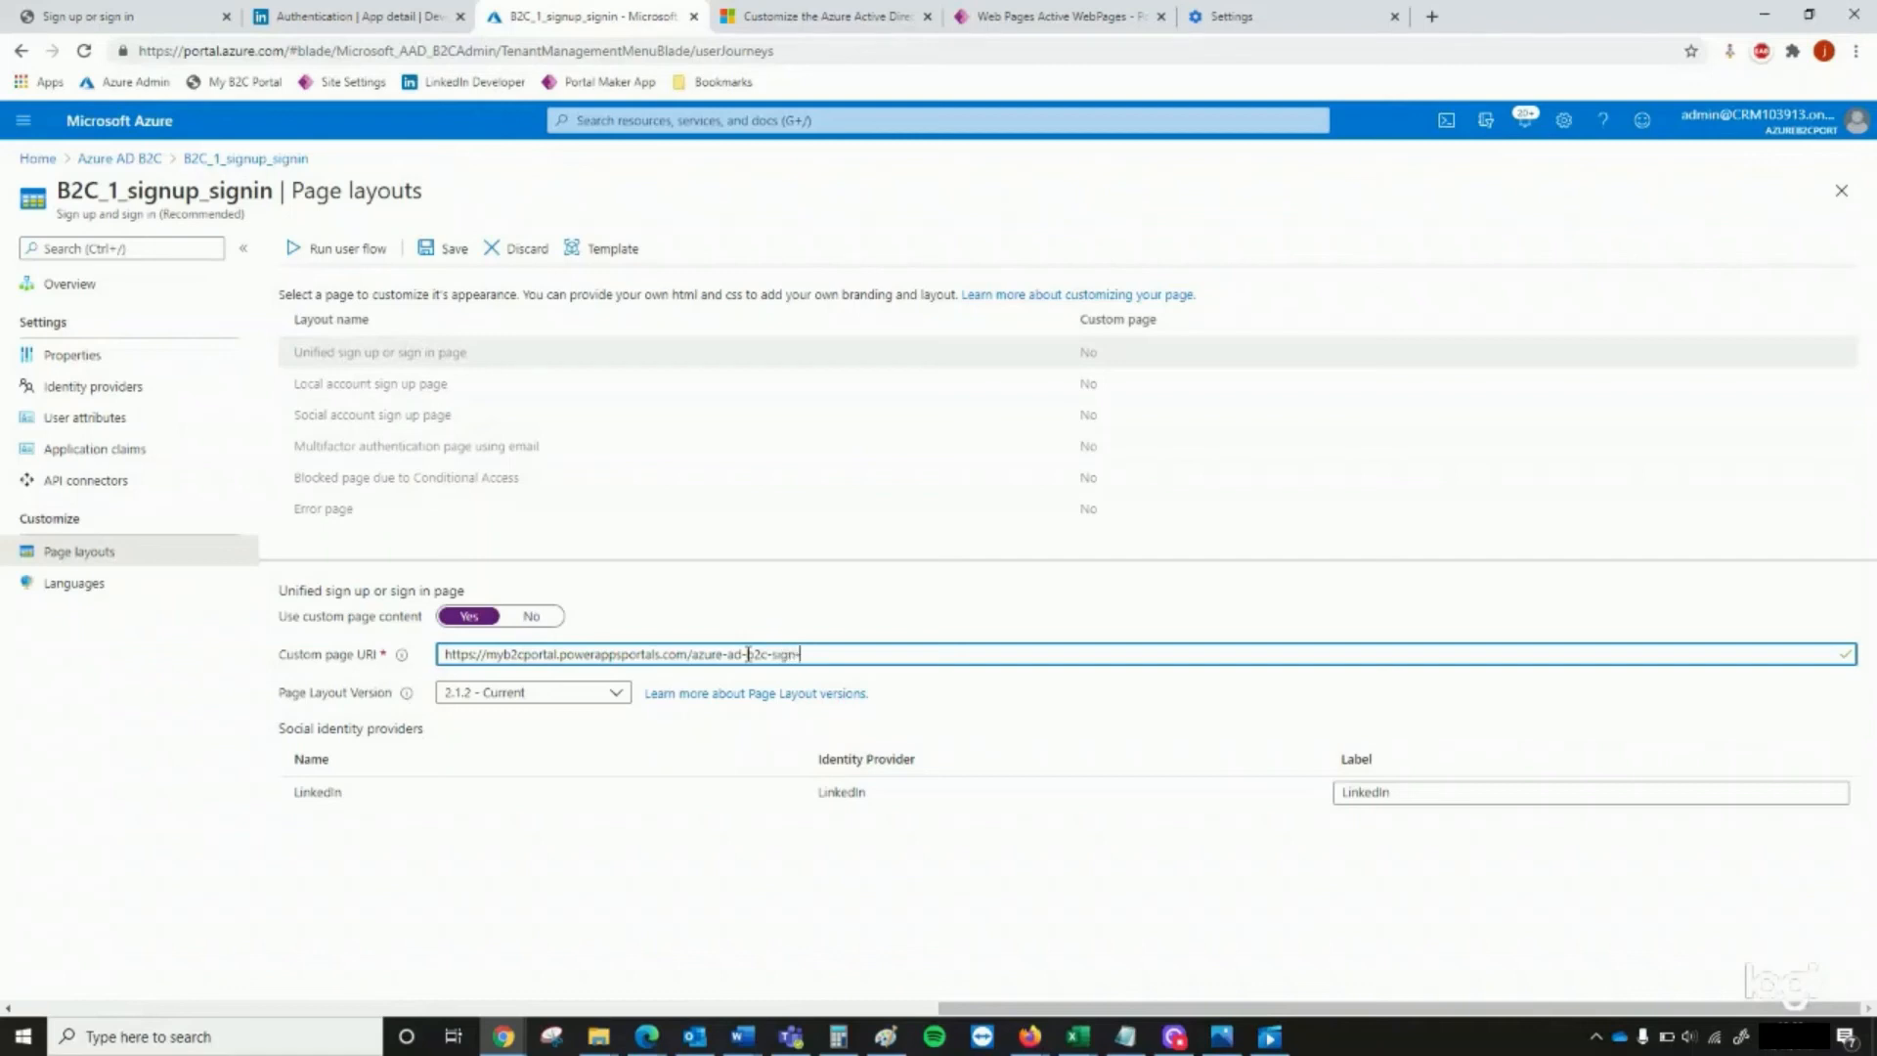
pyautogui.tripleClick(741, 652)
pyautogui.hotkey('ctrl', 'c')
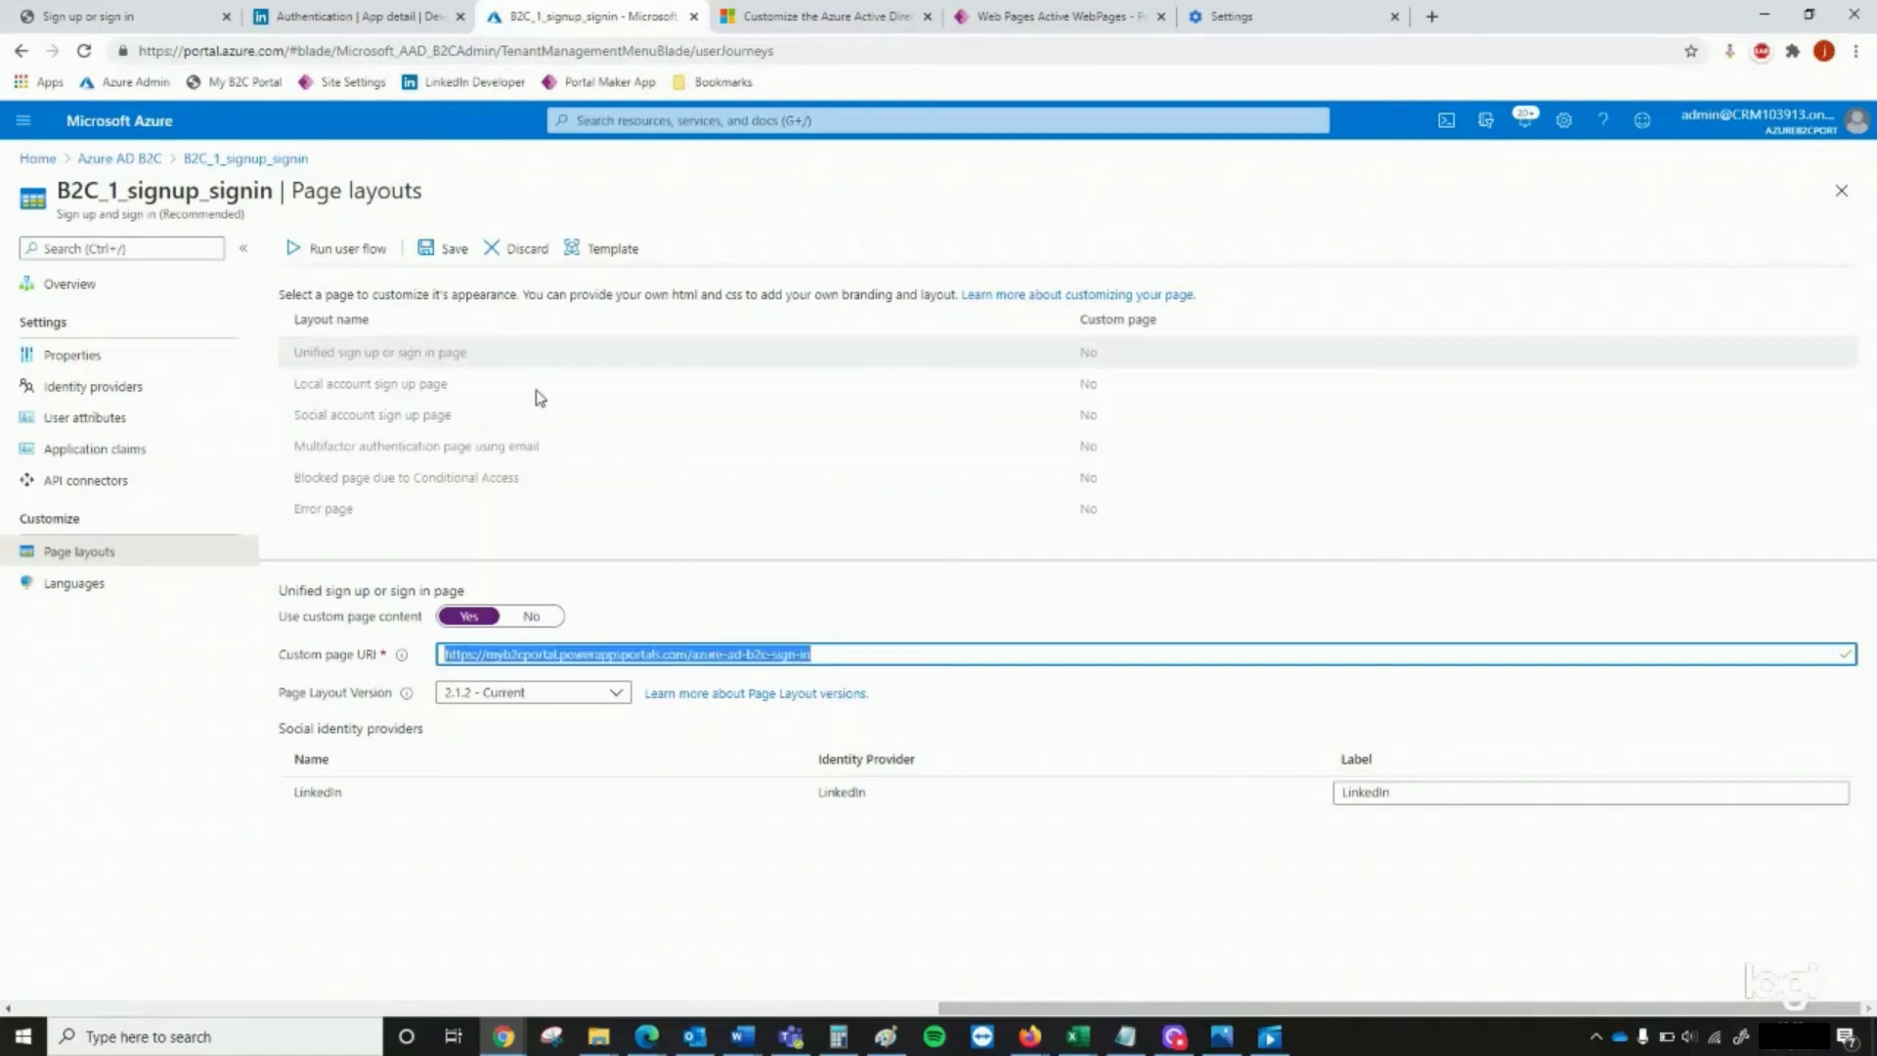
pyautogui.click(445, 251)
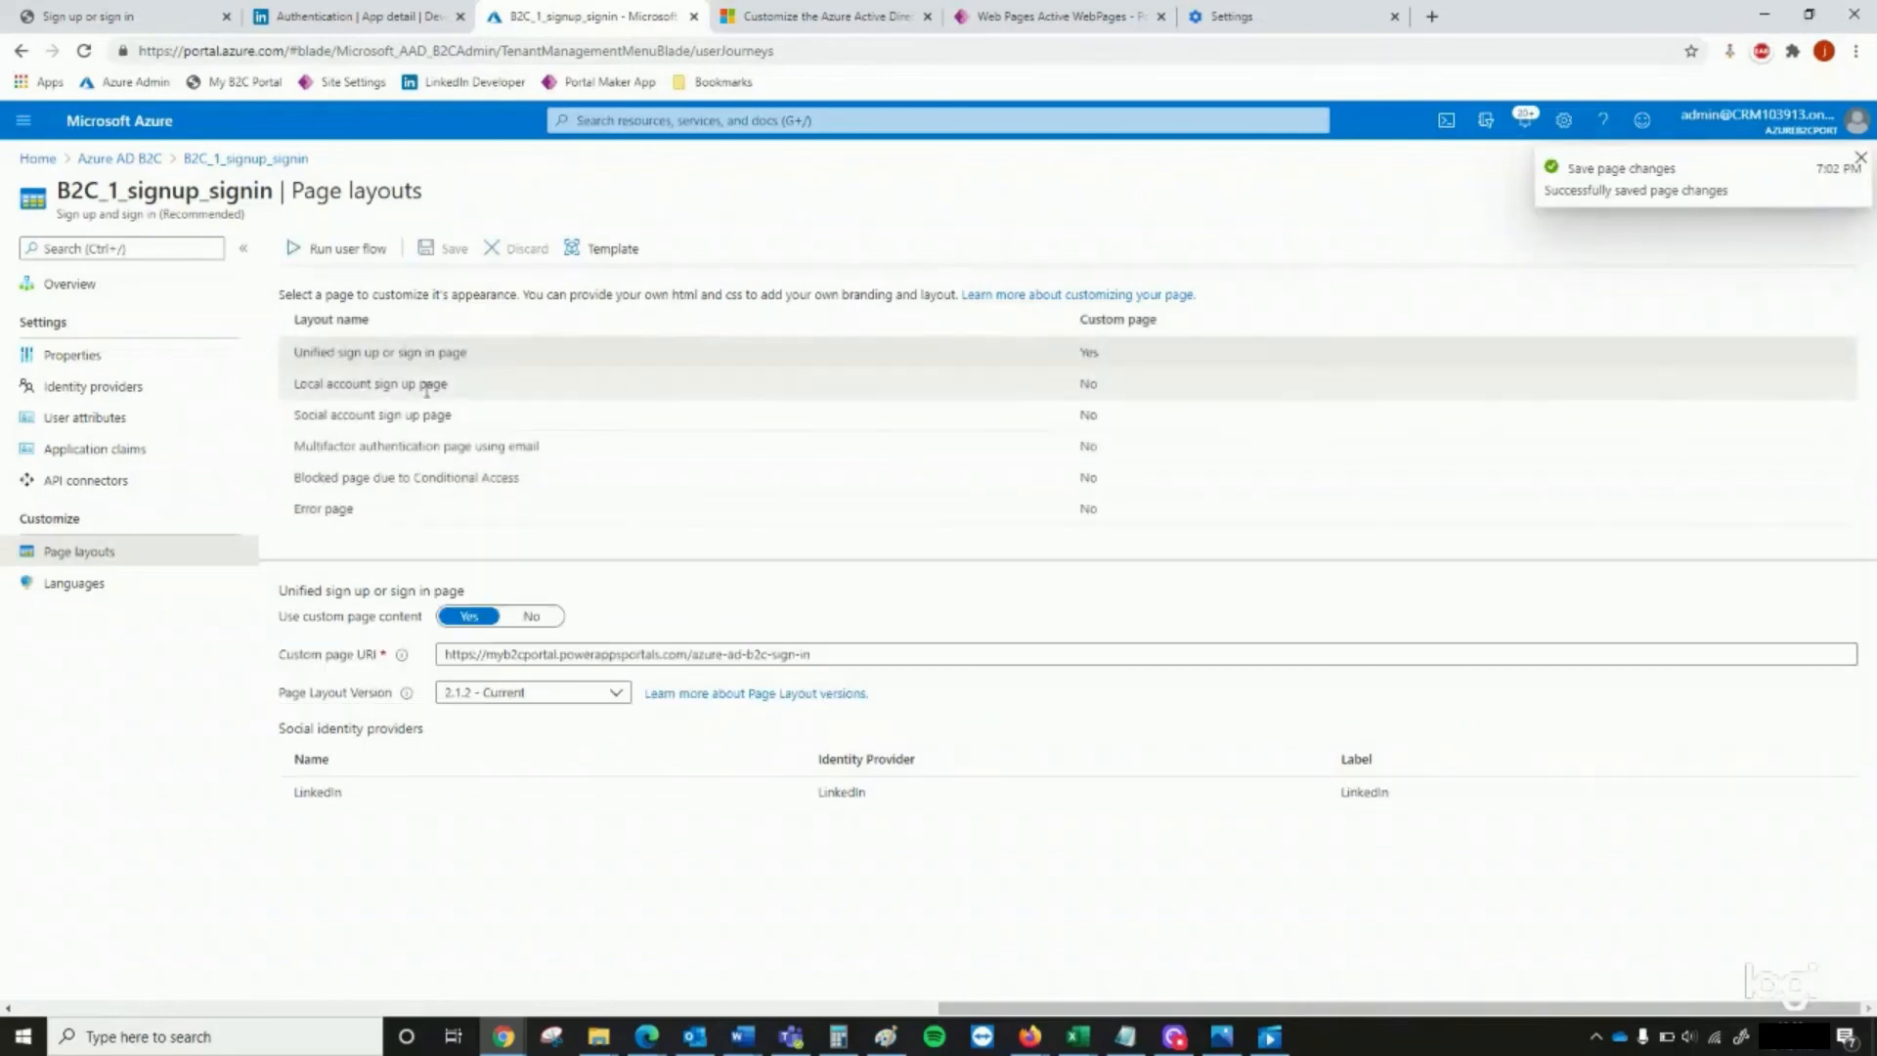
pyautogui.click(455, 383)
pyautogui.click(469, 615)
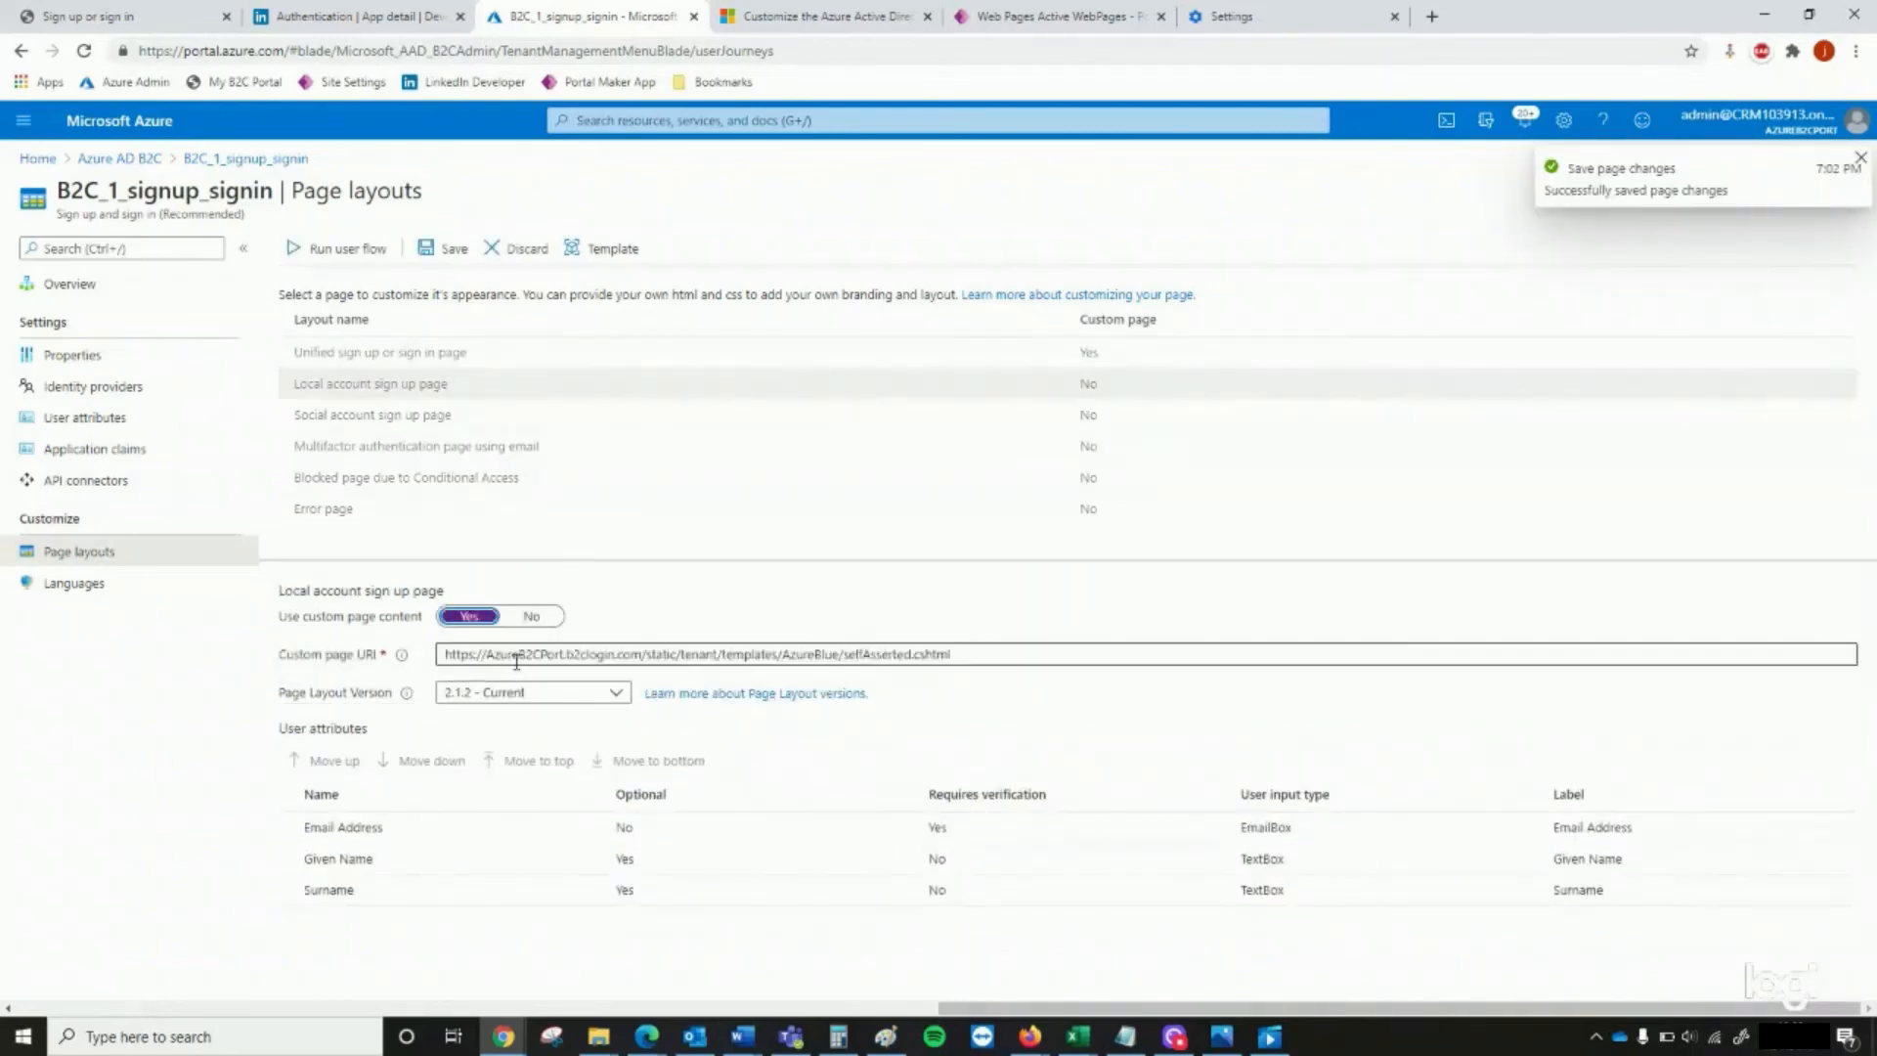
pyautogui.hotkey('ctrl', 'a')
pyautogui.hotkey('ctrl', 'v')
pyautogui.click(443, 246)
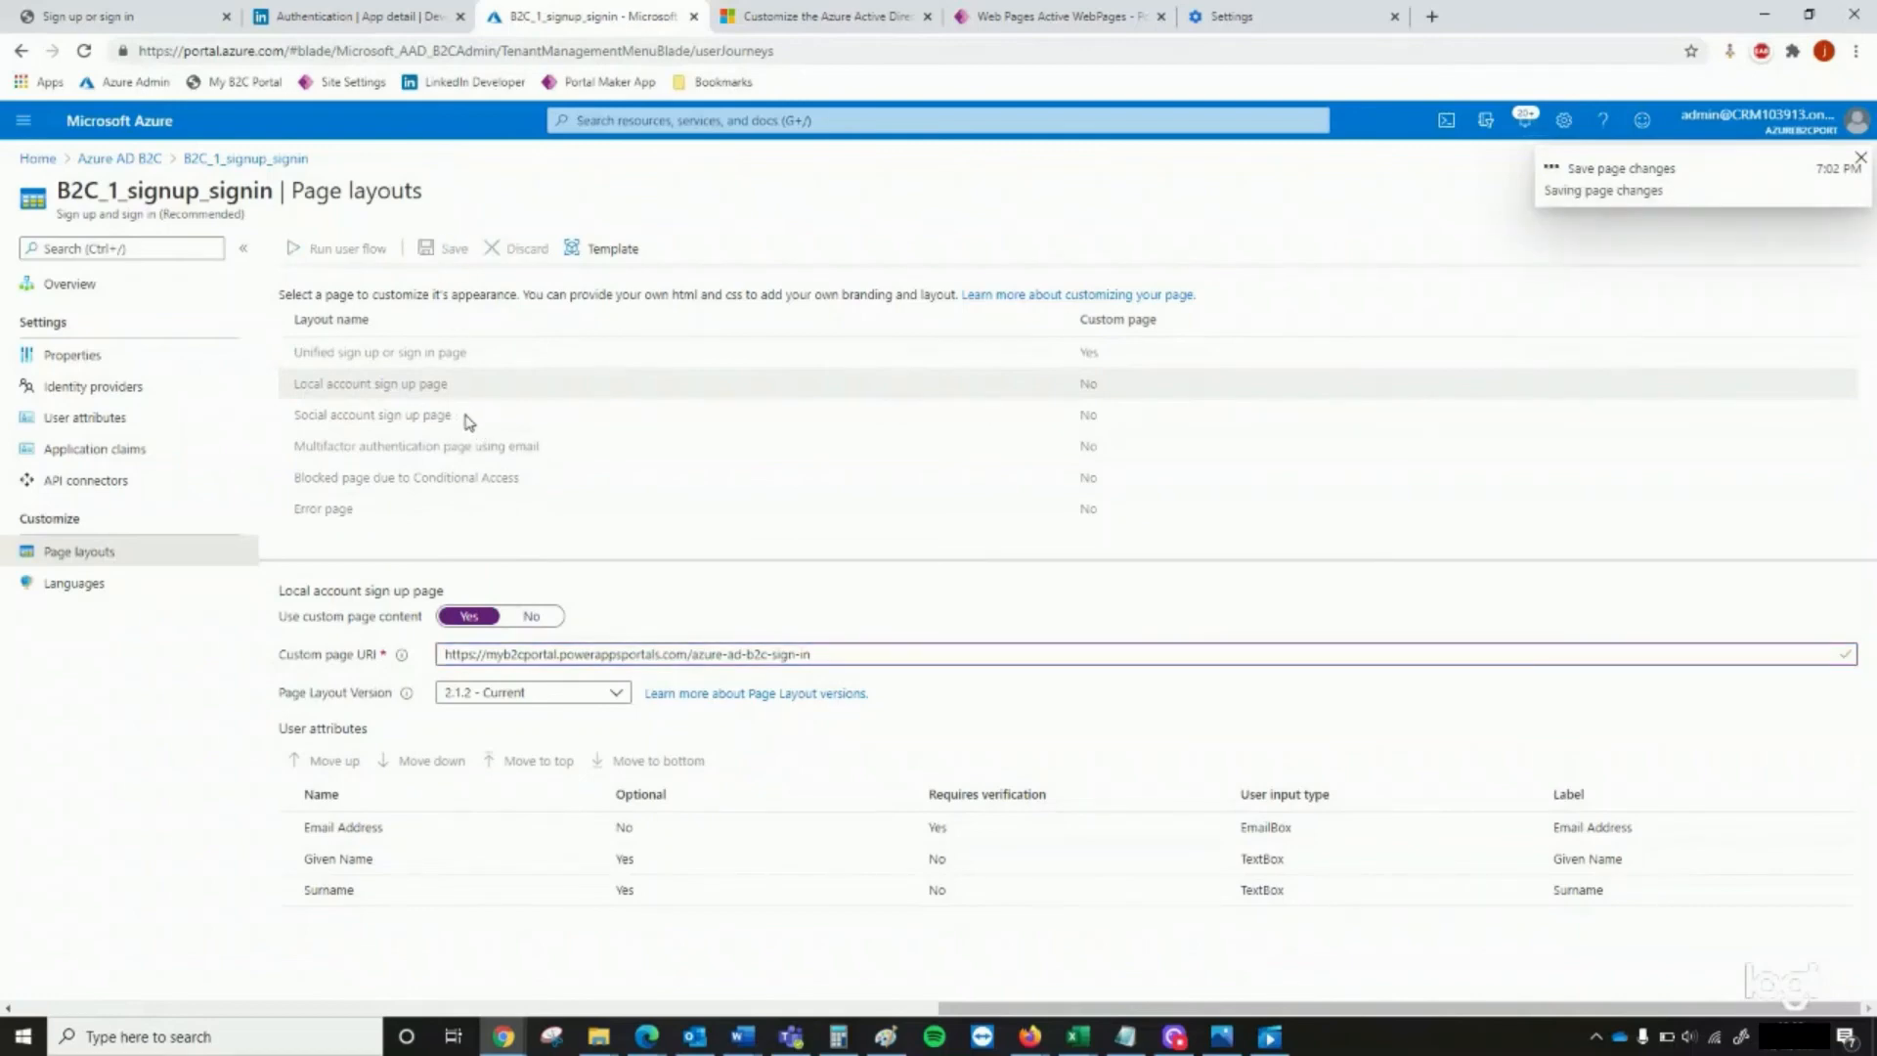
pyautogui.click(469, 422)
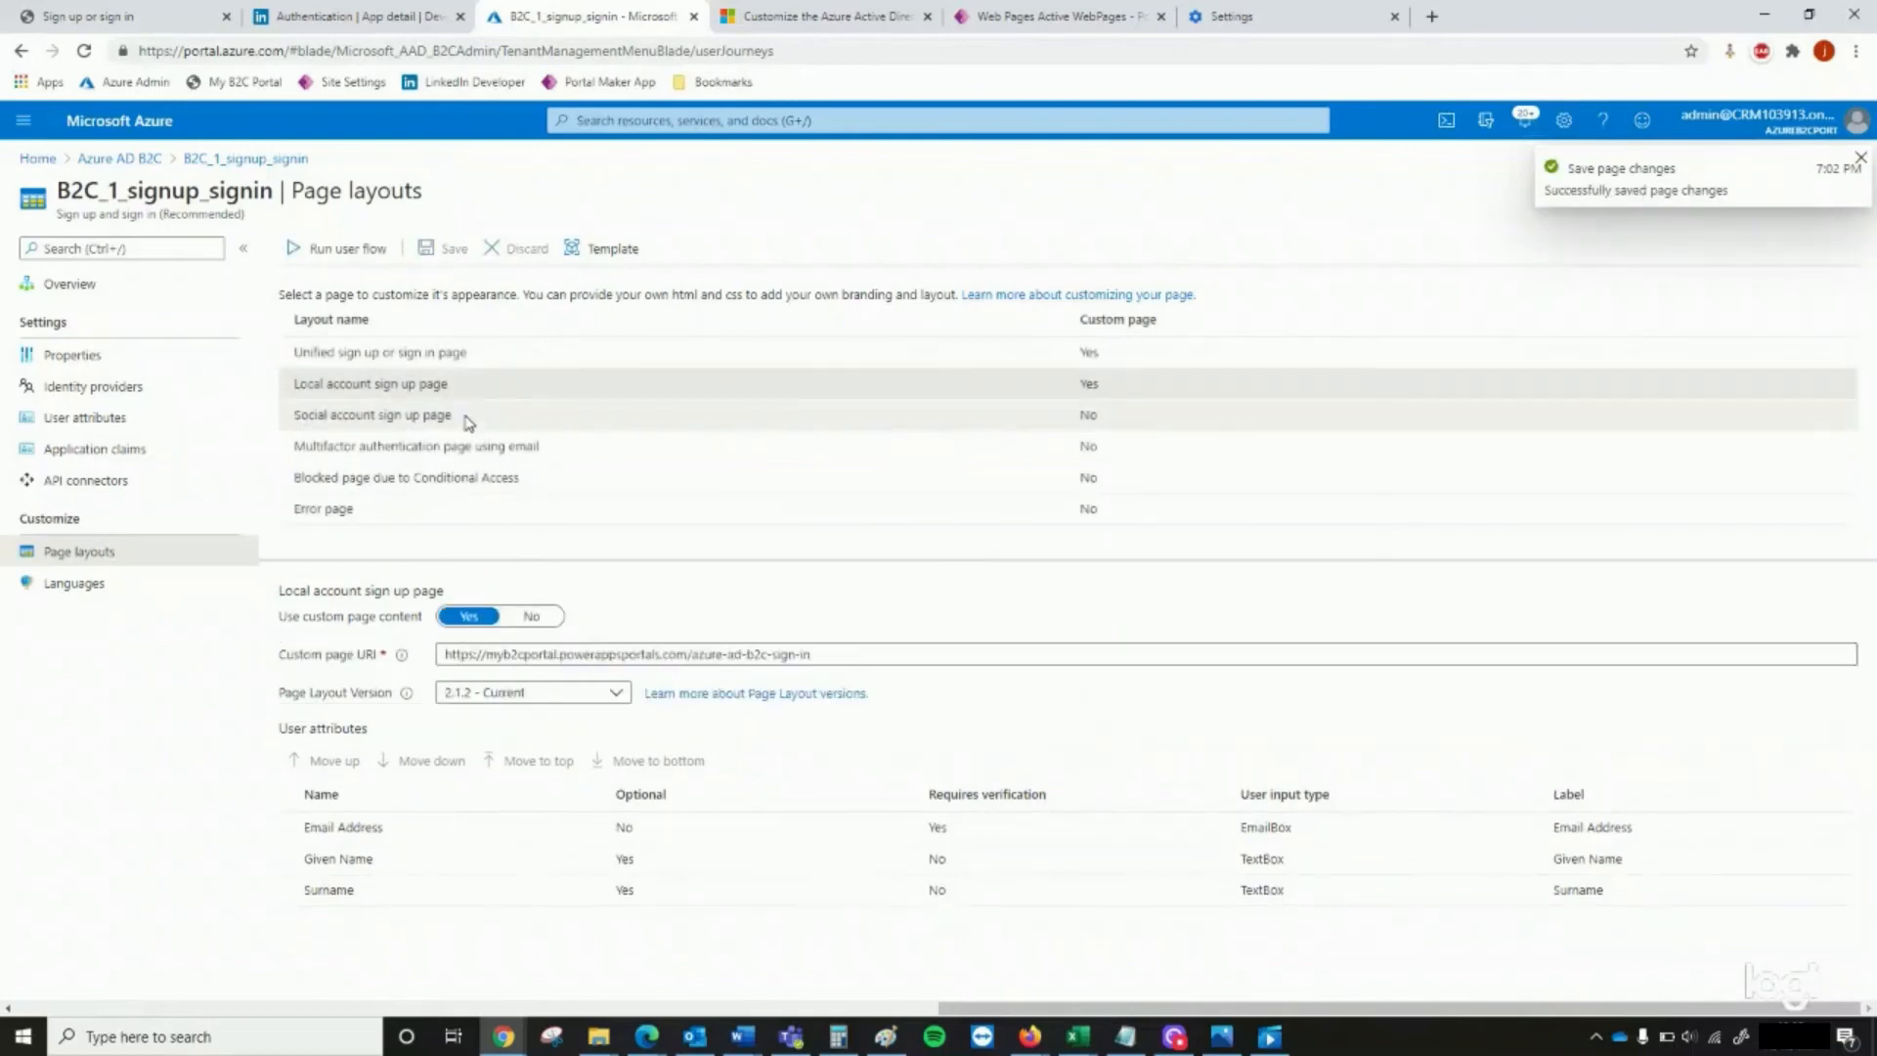
pyautogui.click(469, 616)
pyautogui.click(493, 654)
pyautogui.hotkey('ctrl', 'a')
pyautogui.hotkey('ctrl', 'v')
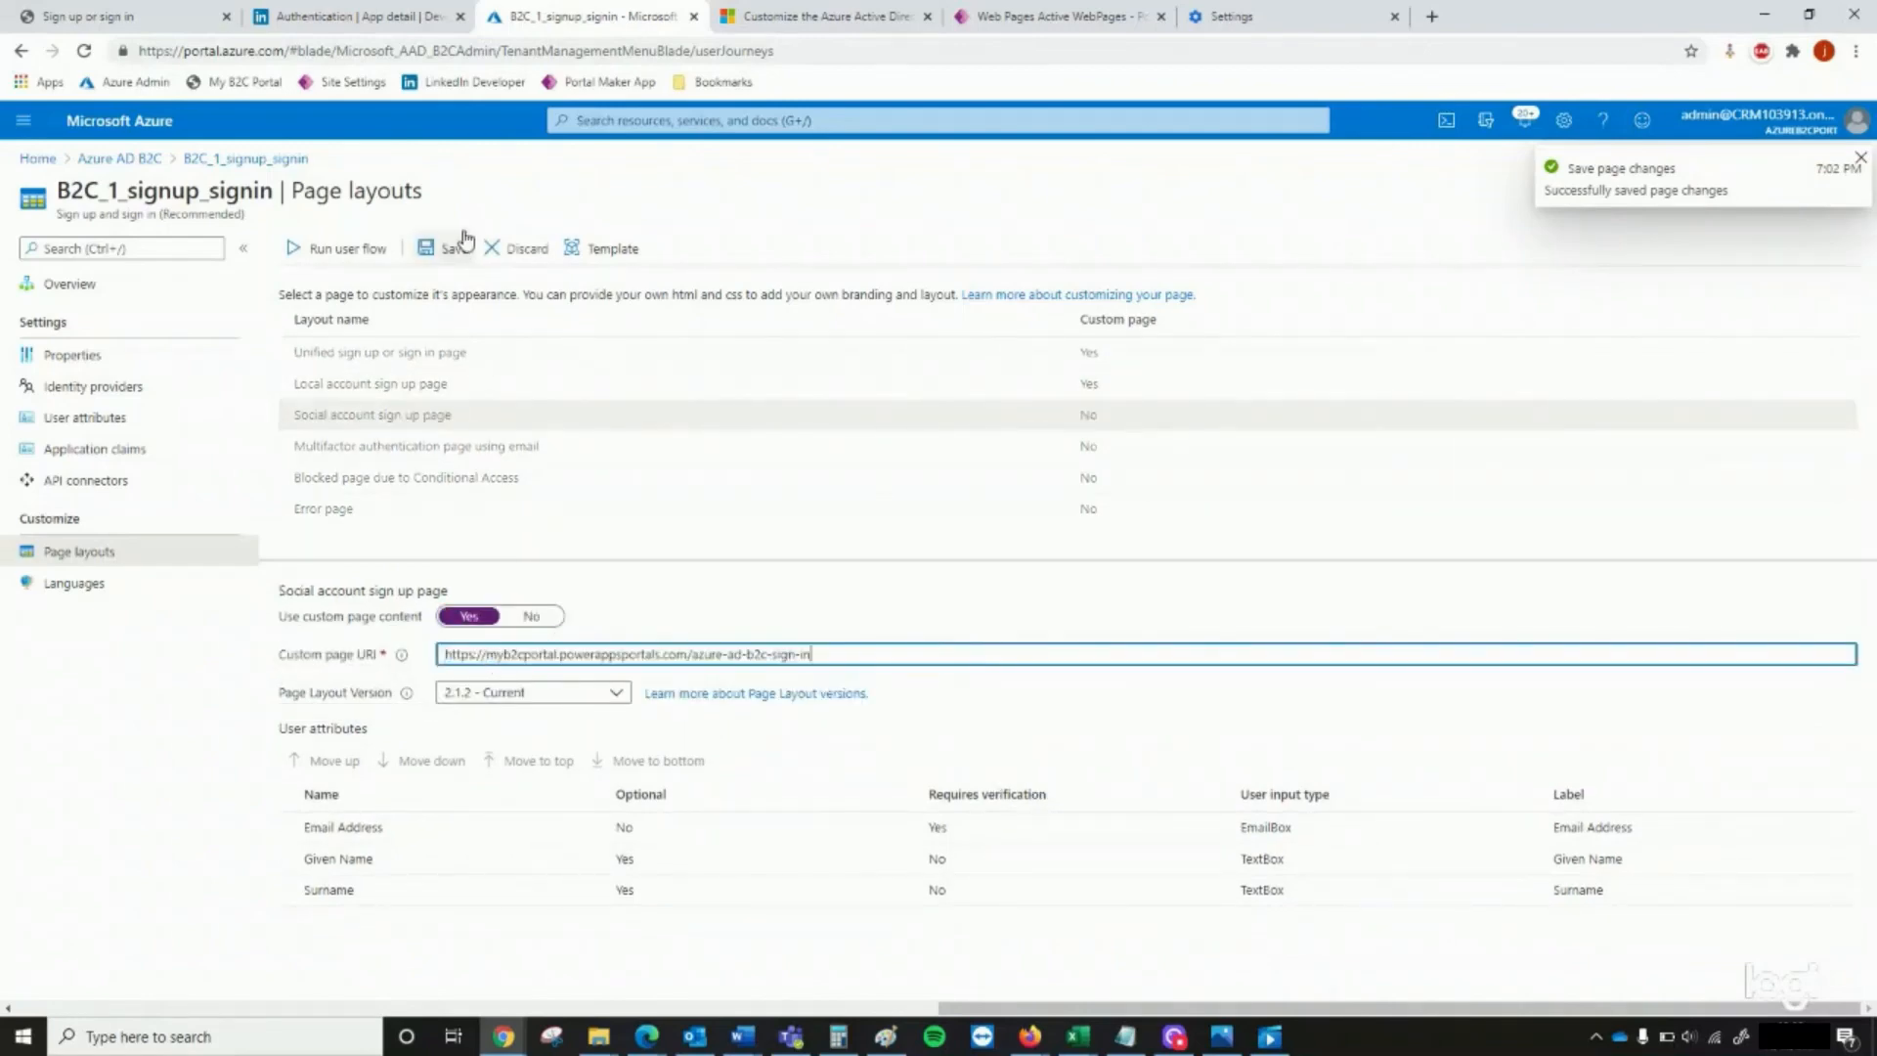
pyautogui.click(465, 241)
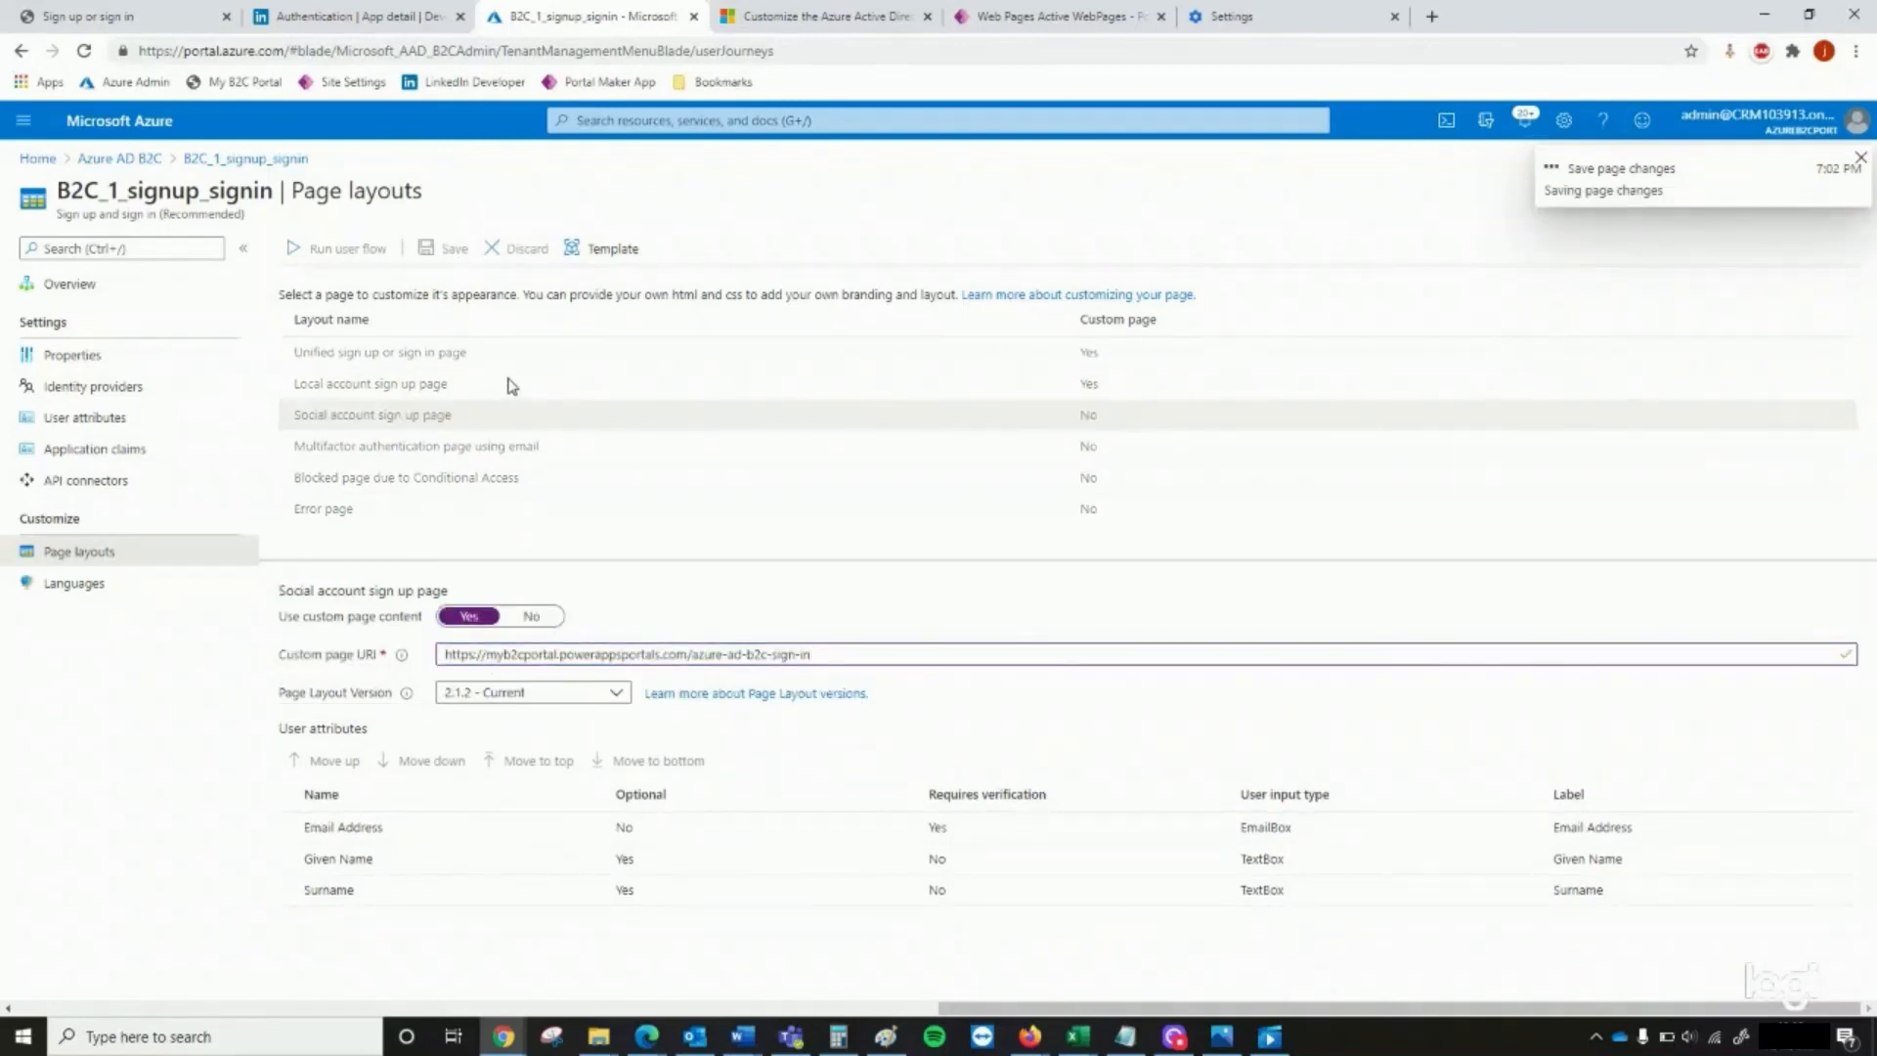
pyautogui.click(572, 447)
pyautogui.click(469, 616)
pyautogui.click(551, 653)
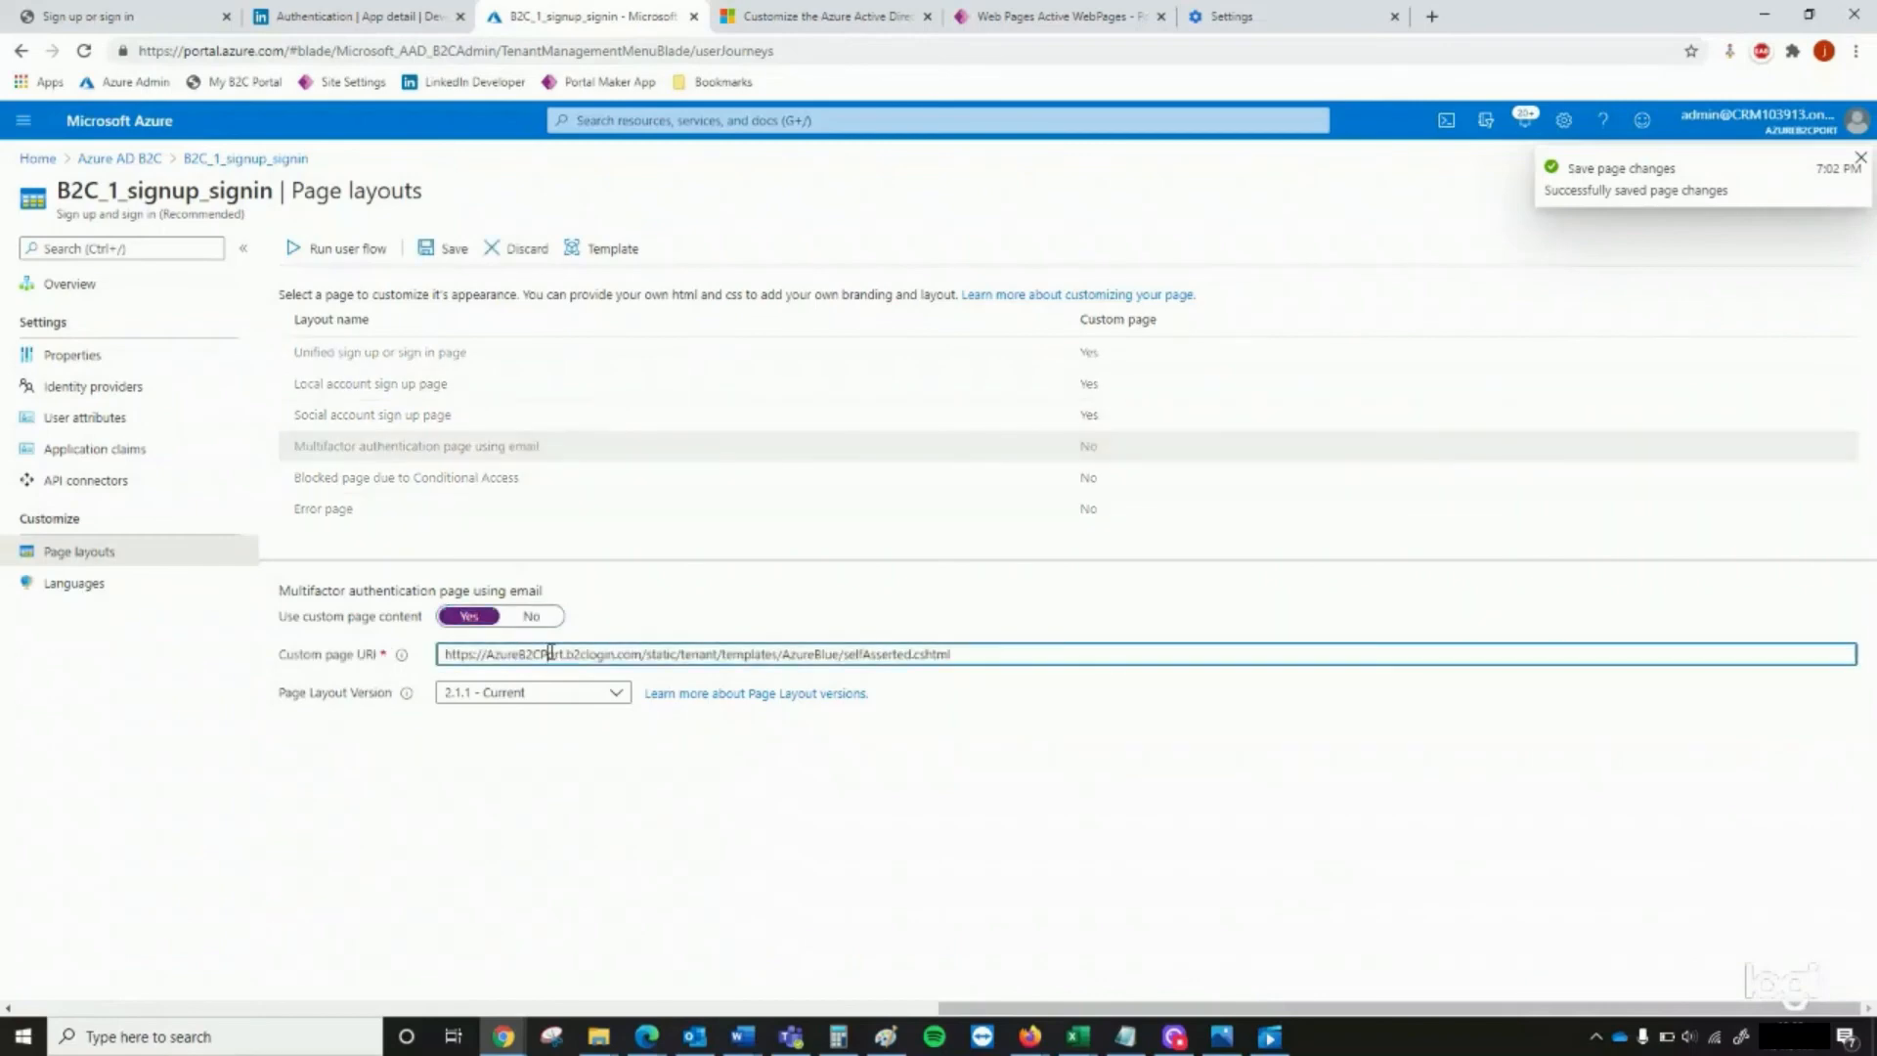
pyautogui.hotkey('ctrl', 'a')
pyautogui.hotkey('ctrl', 'v')
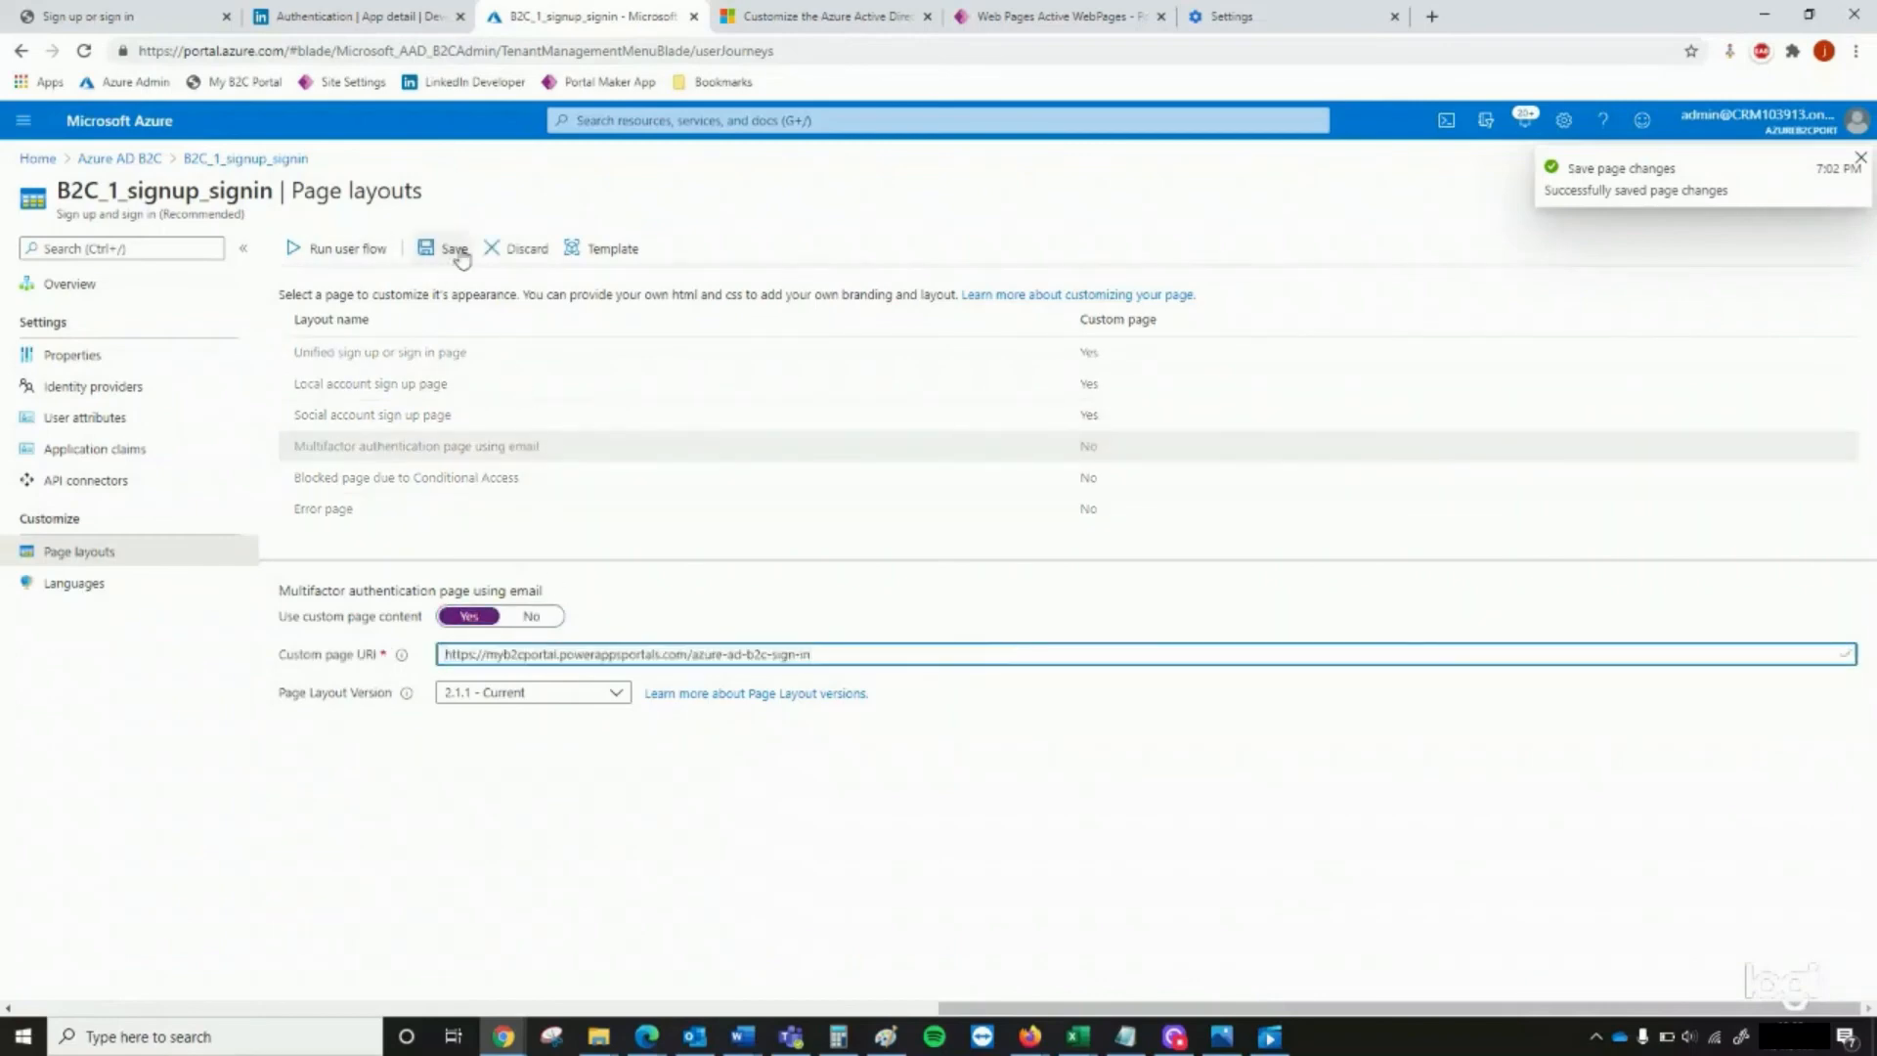
pyautogui.click(455, 249)
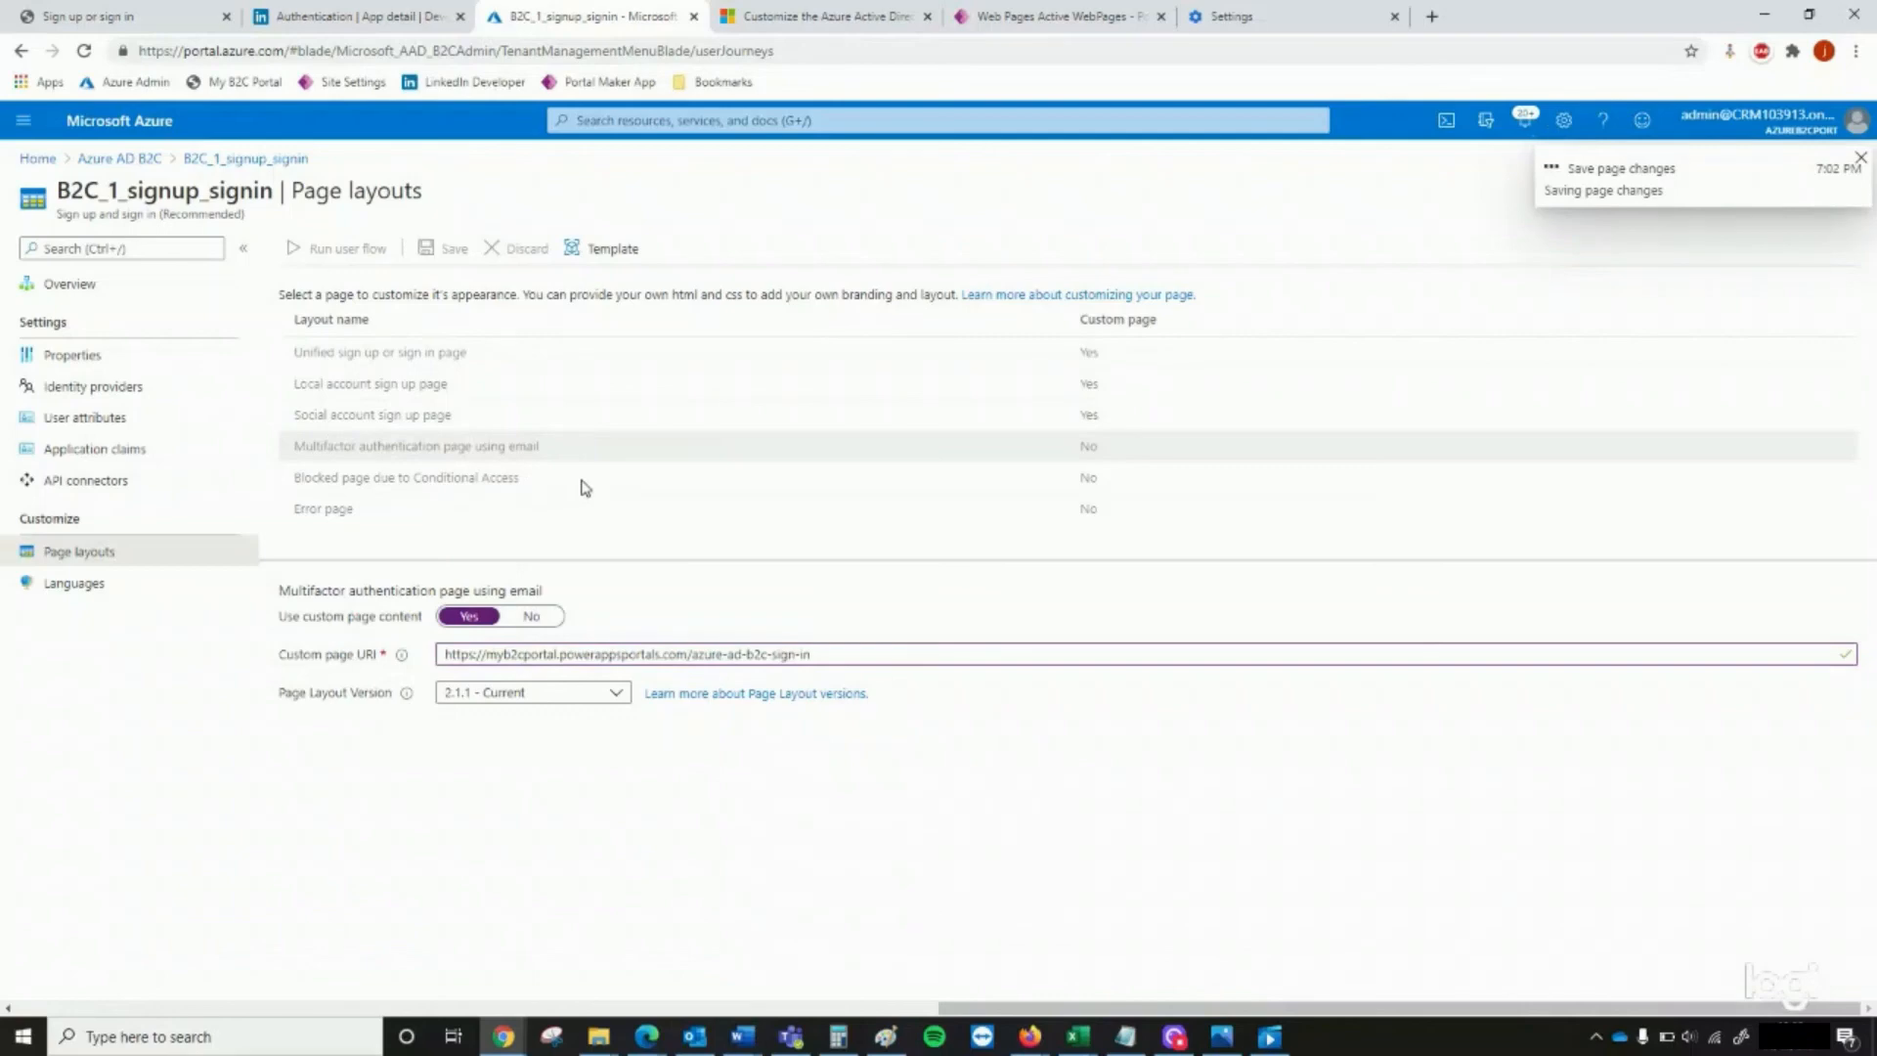
pyautogui.click(585, 489)
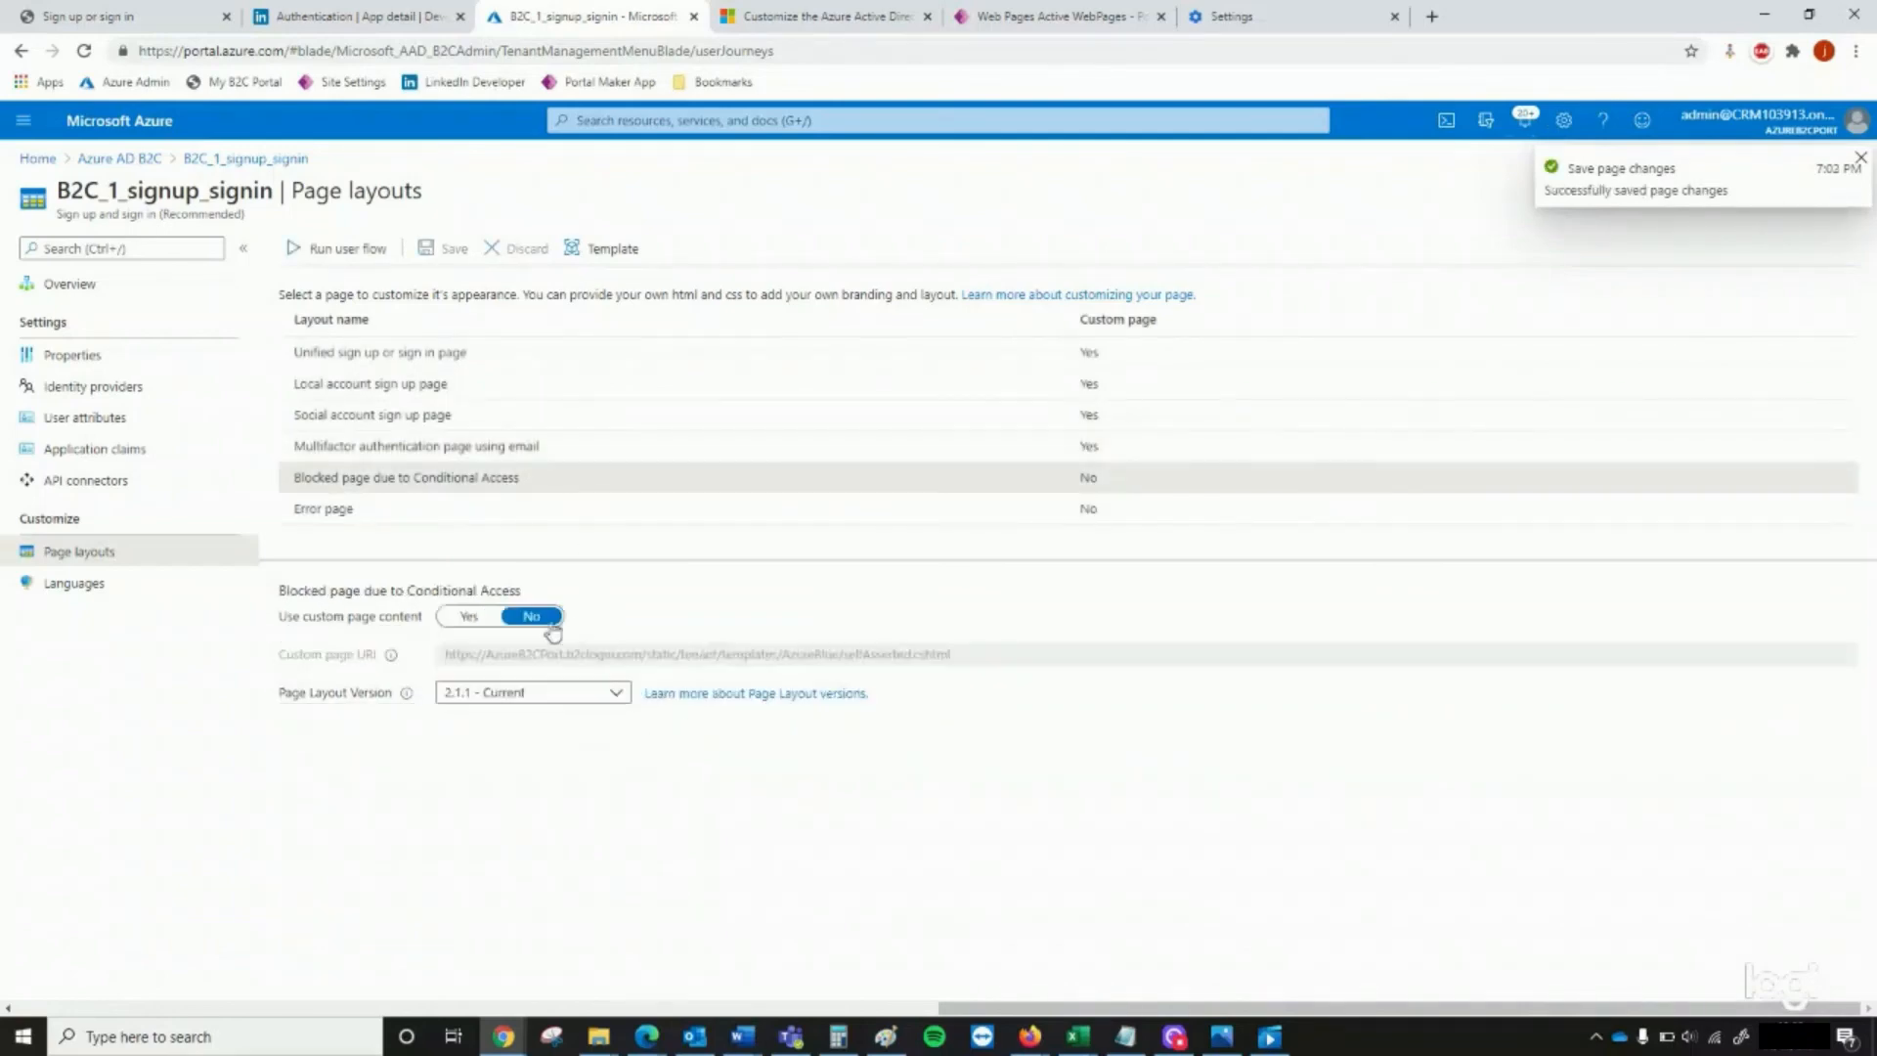
pyautogui.click(486, 623)
pyautogui.click(526, 653)
pyautogui.hotkey('ctrl', 'v')
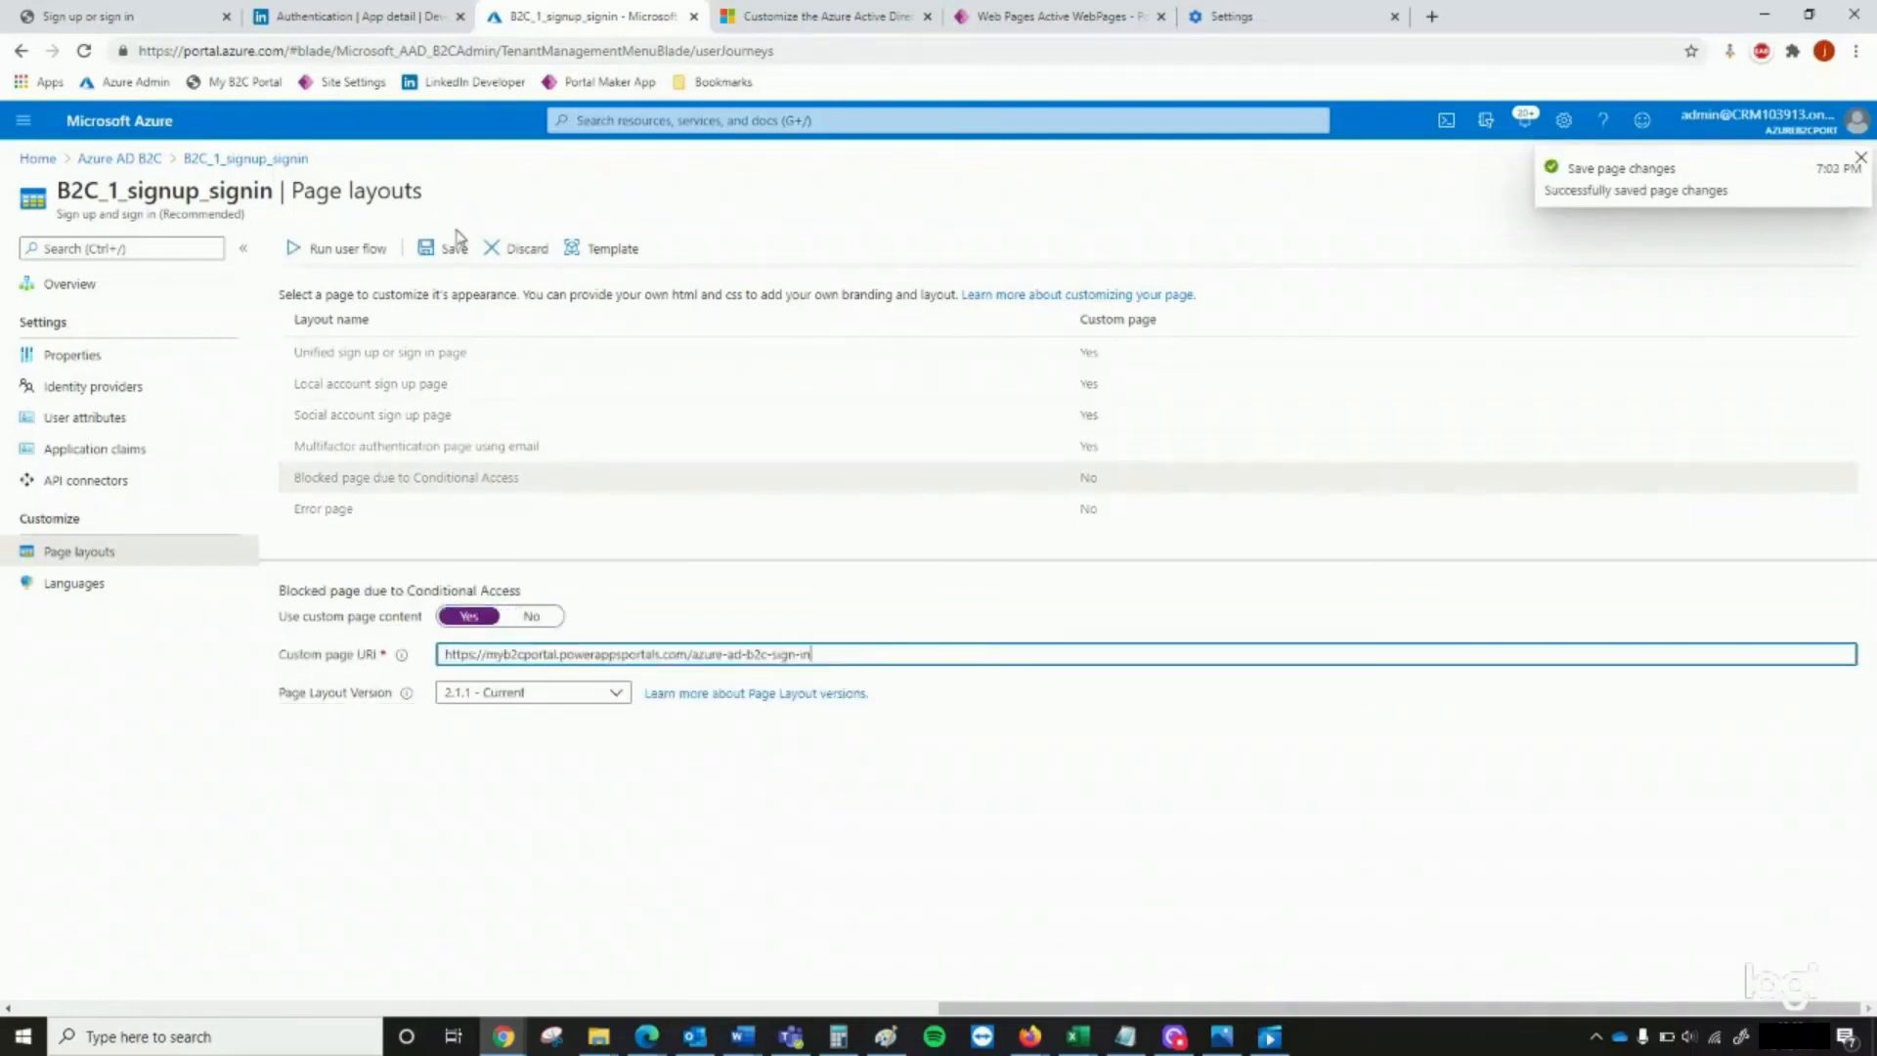
pyautogui.click(453, 248)
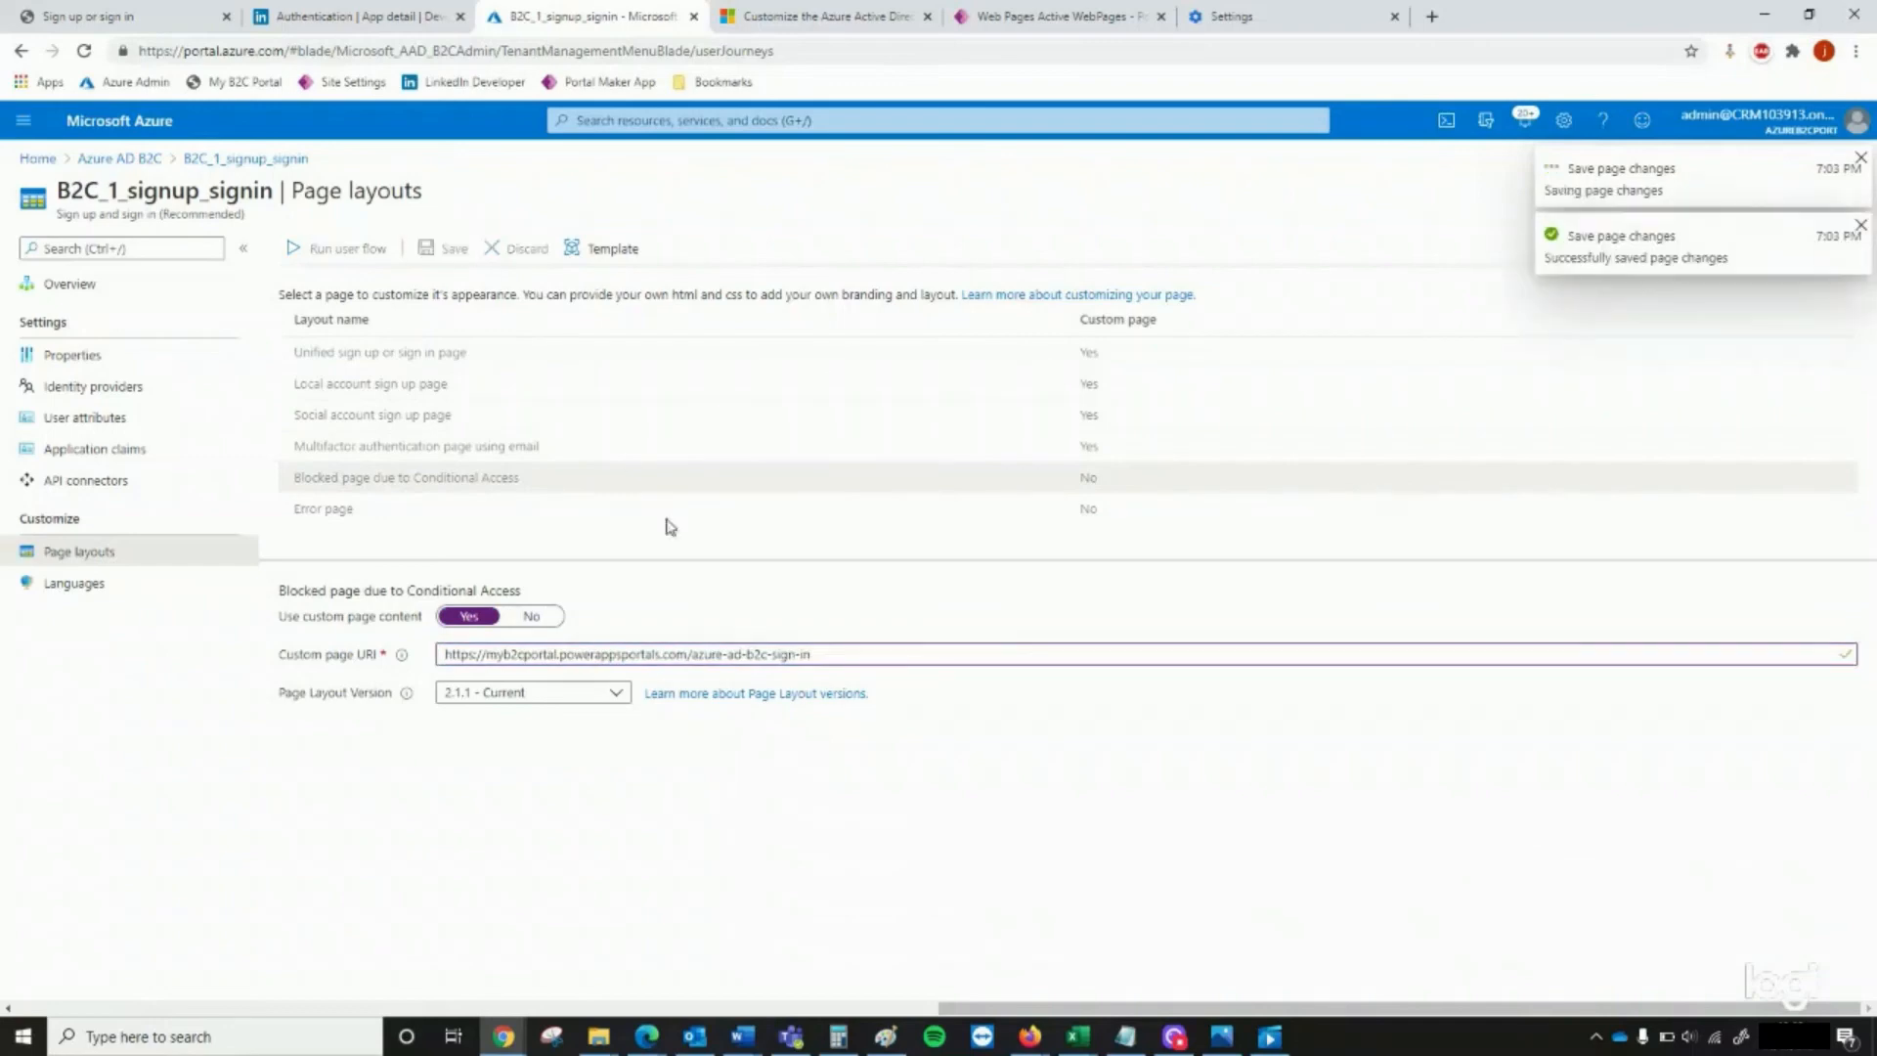
pyautogui.click(462, 510)
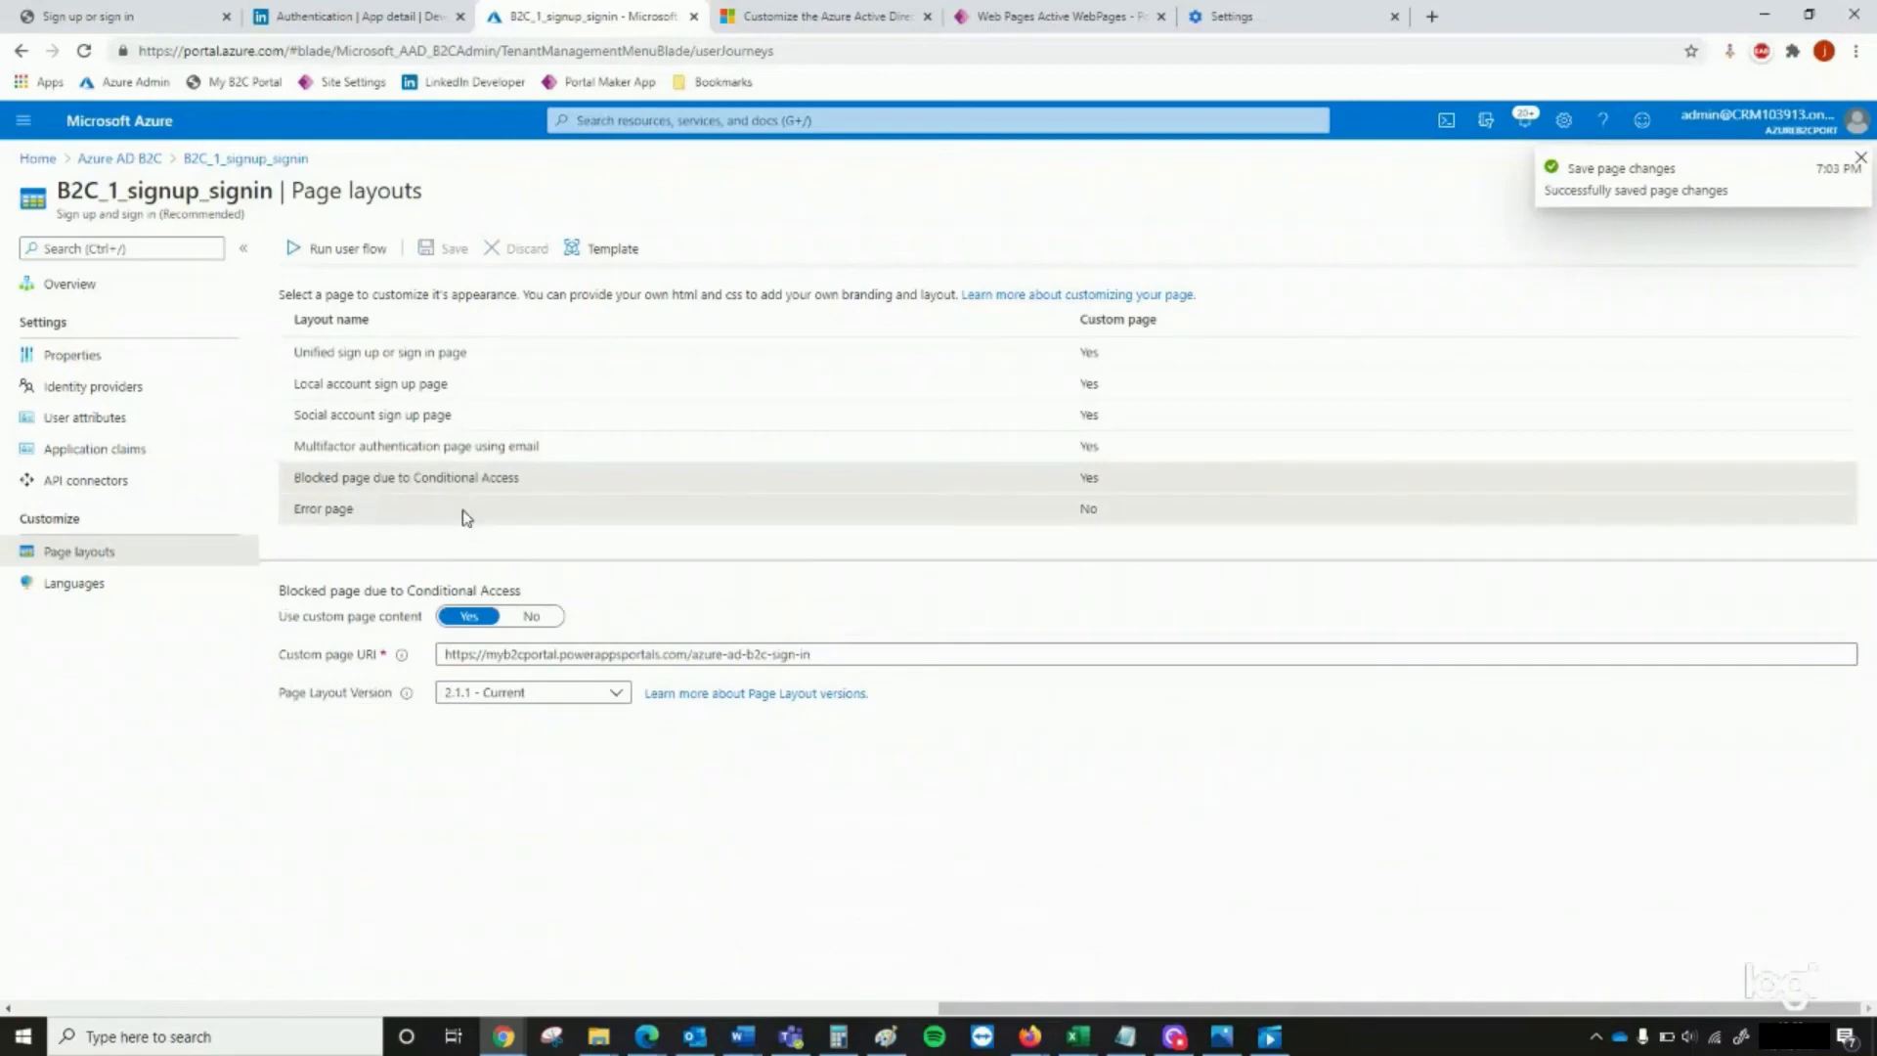
pyautogui.click(469, 616)
pyautogui.hotkey('ctrl', 'a')
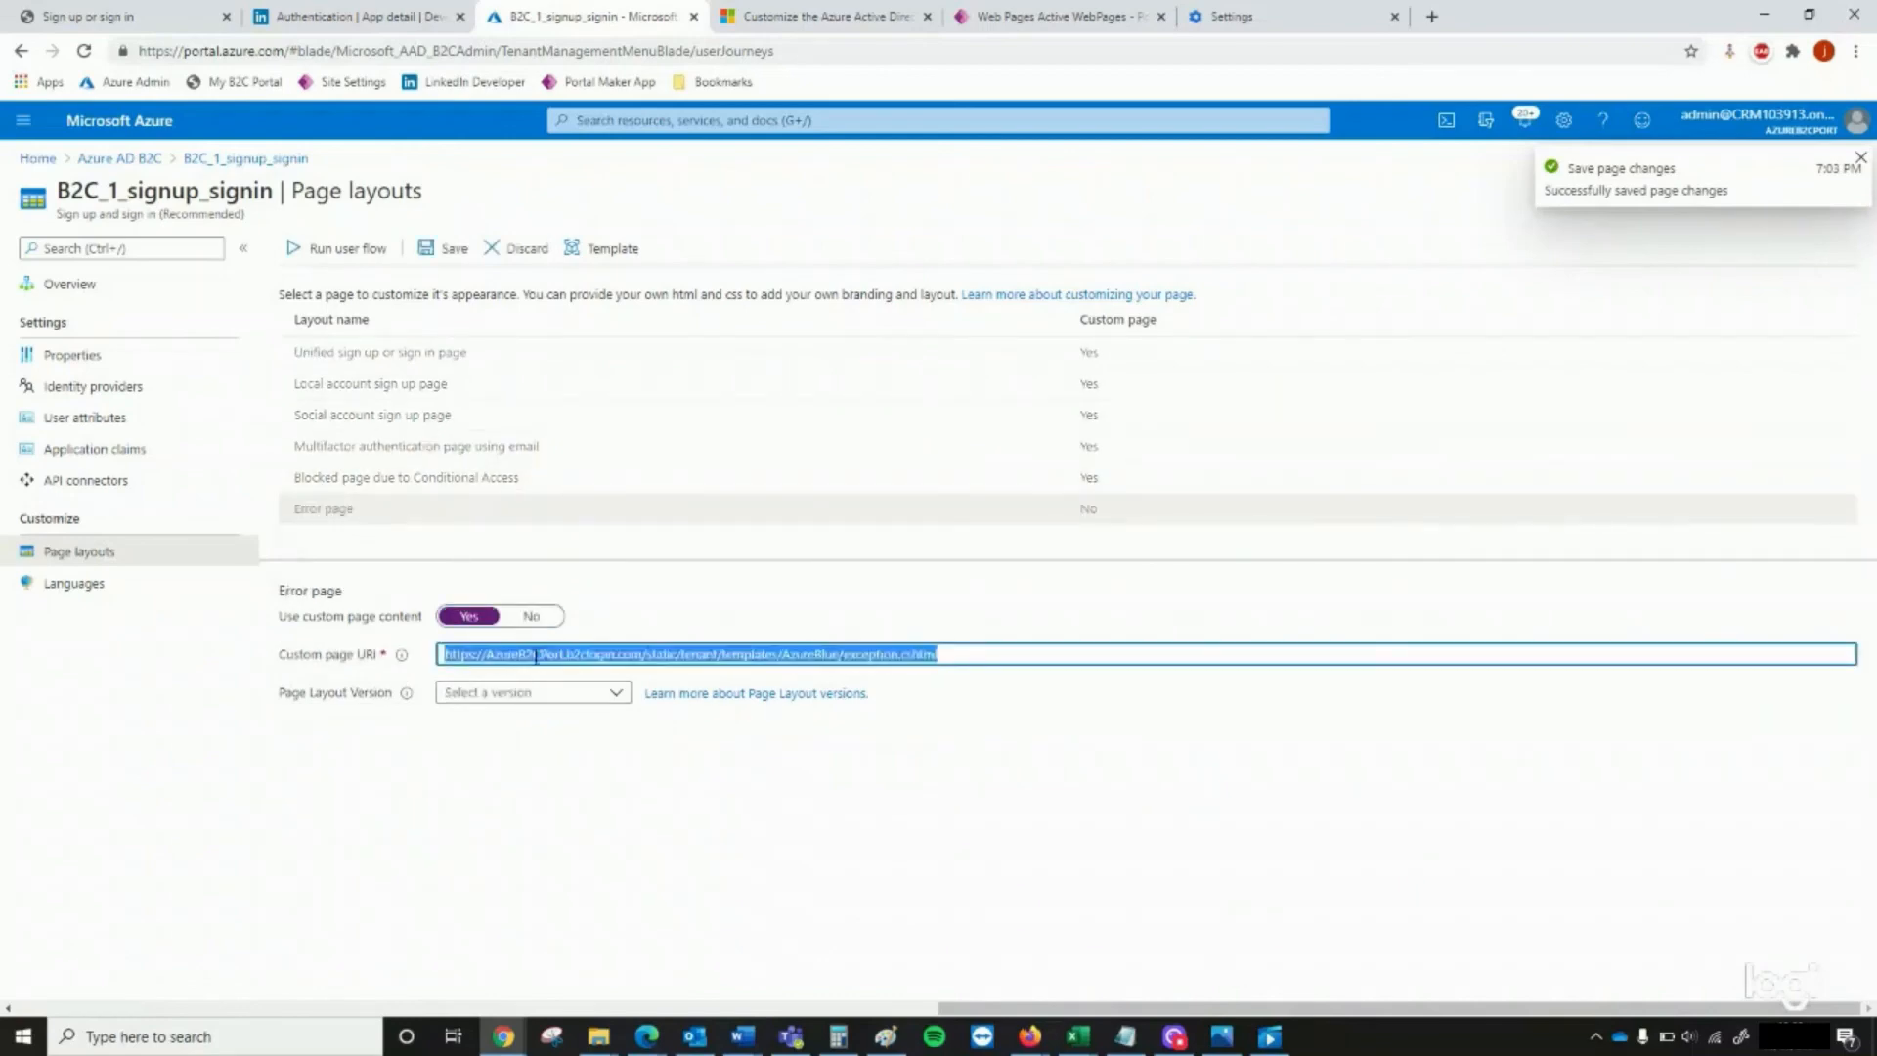
pyautogui.hotkey('ctrl', 'v')
pyautogui.click(441, 252)
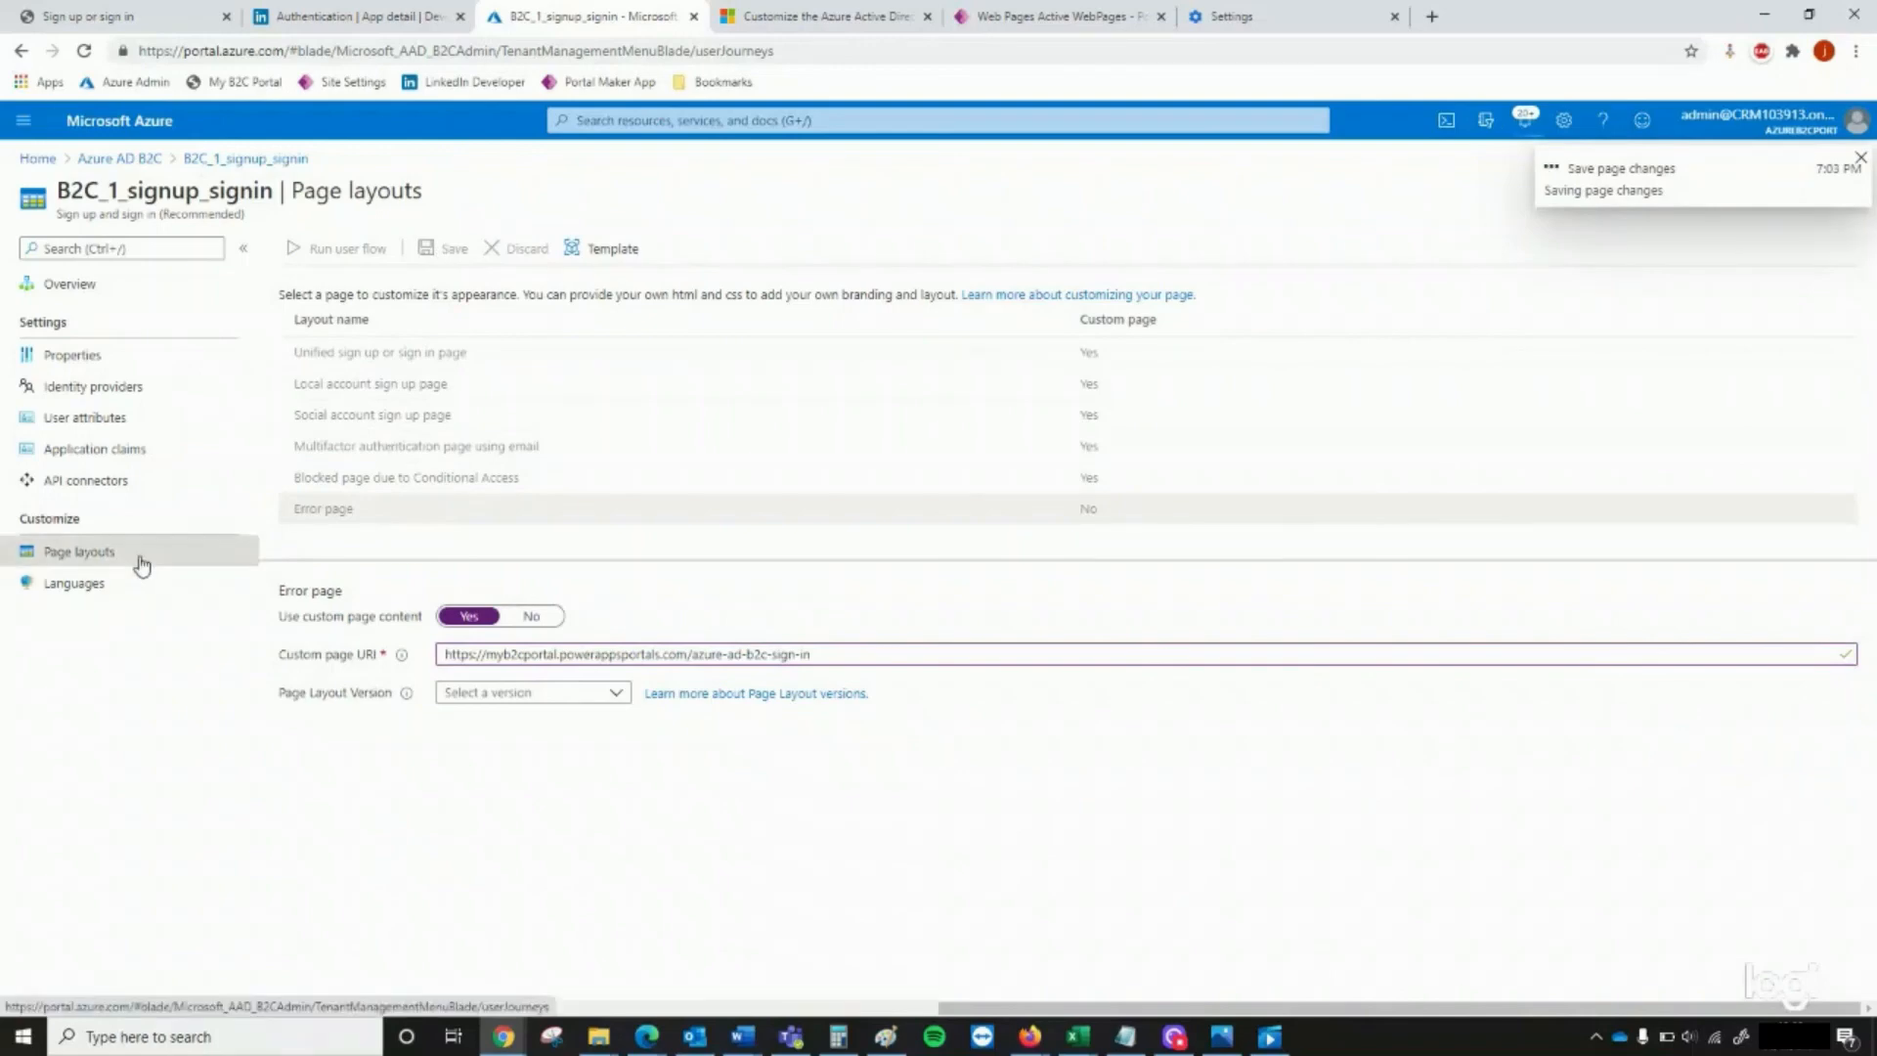
# Return to the Azure AD B2C user flows and open the page layouts of the B2C_1_passwordreset flow
pyautogui.click(140, 164)
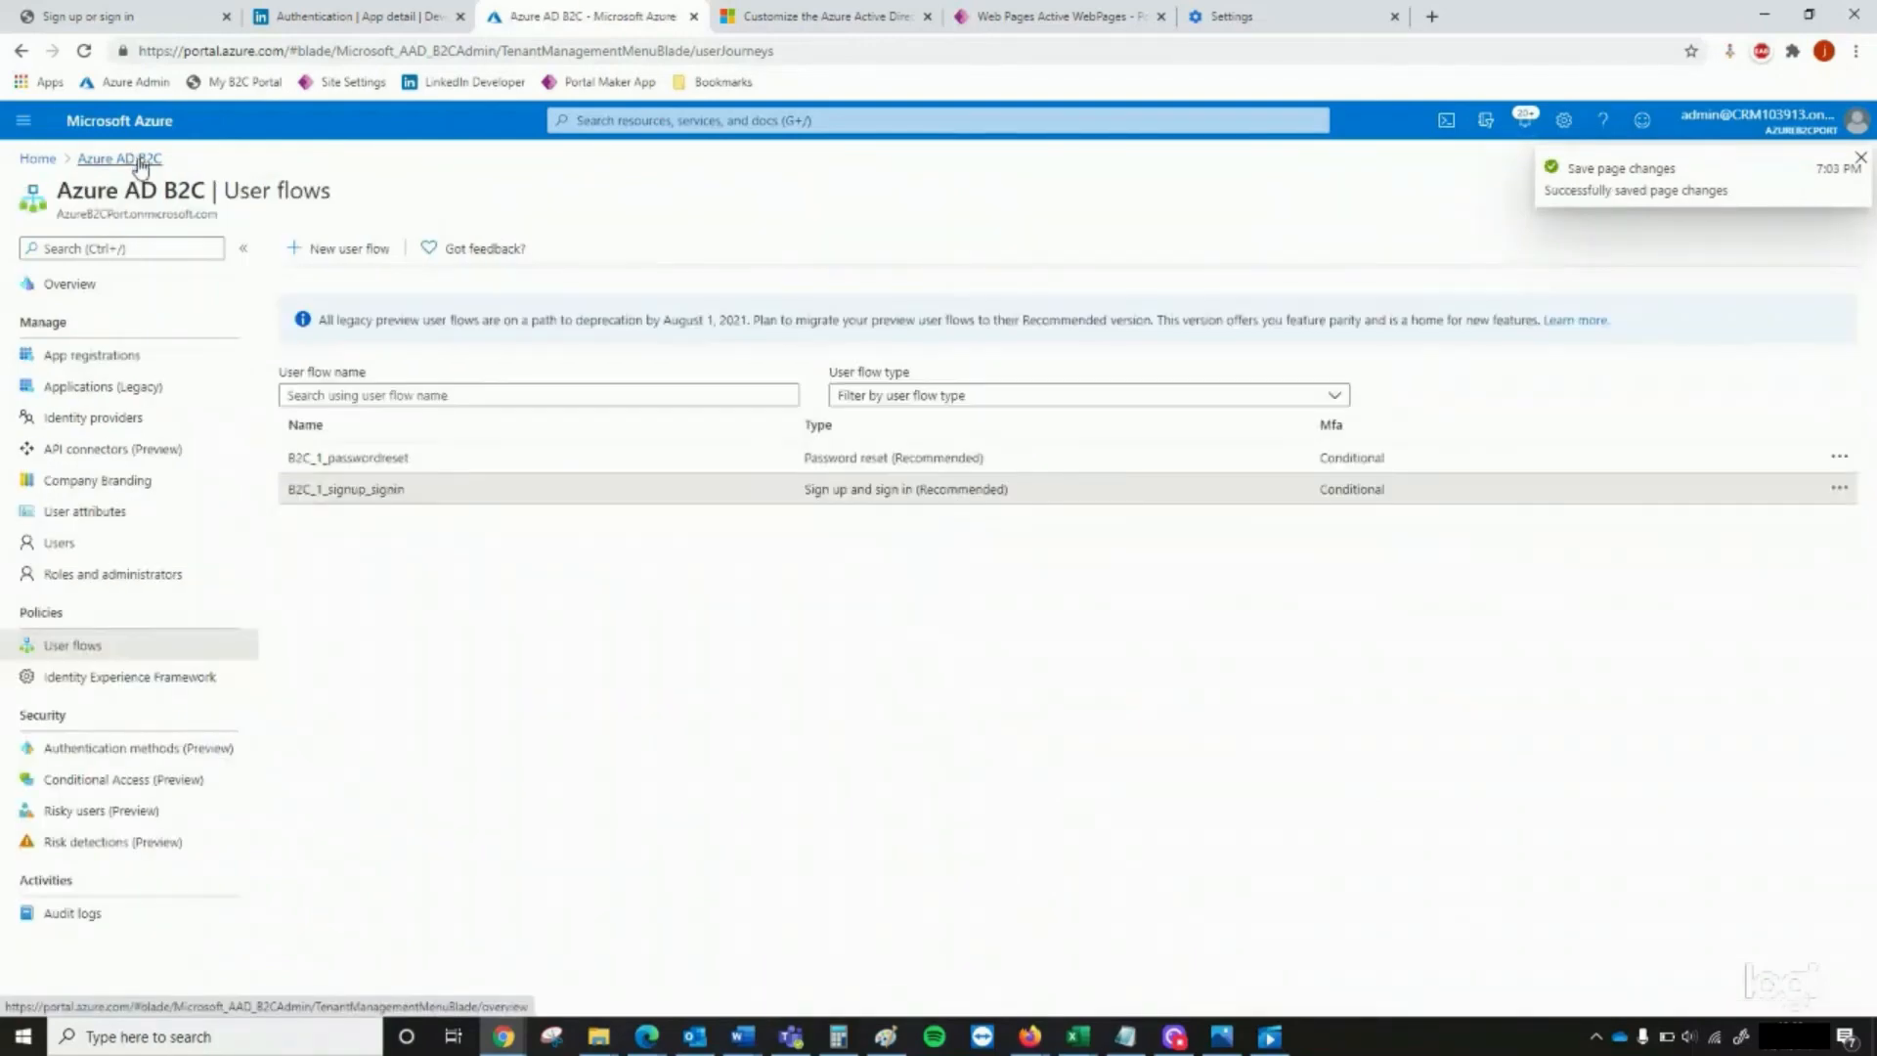
pyautogui.click(412, 460)
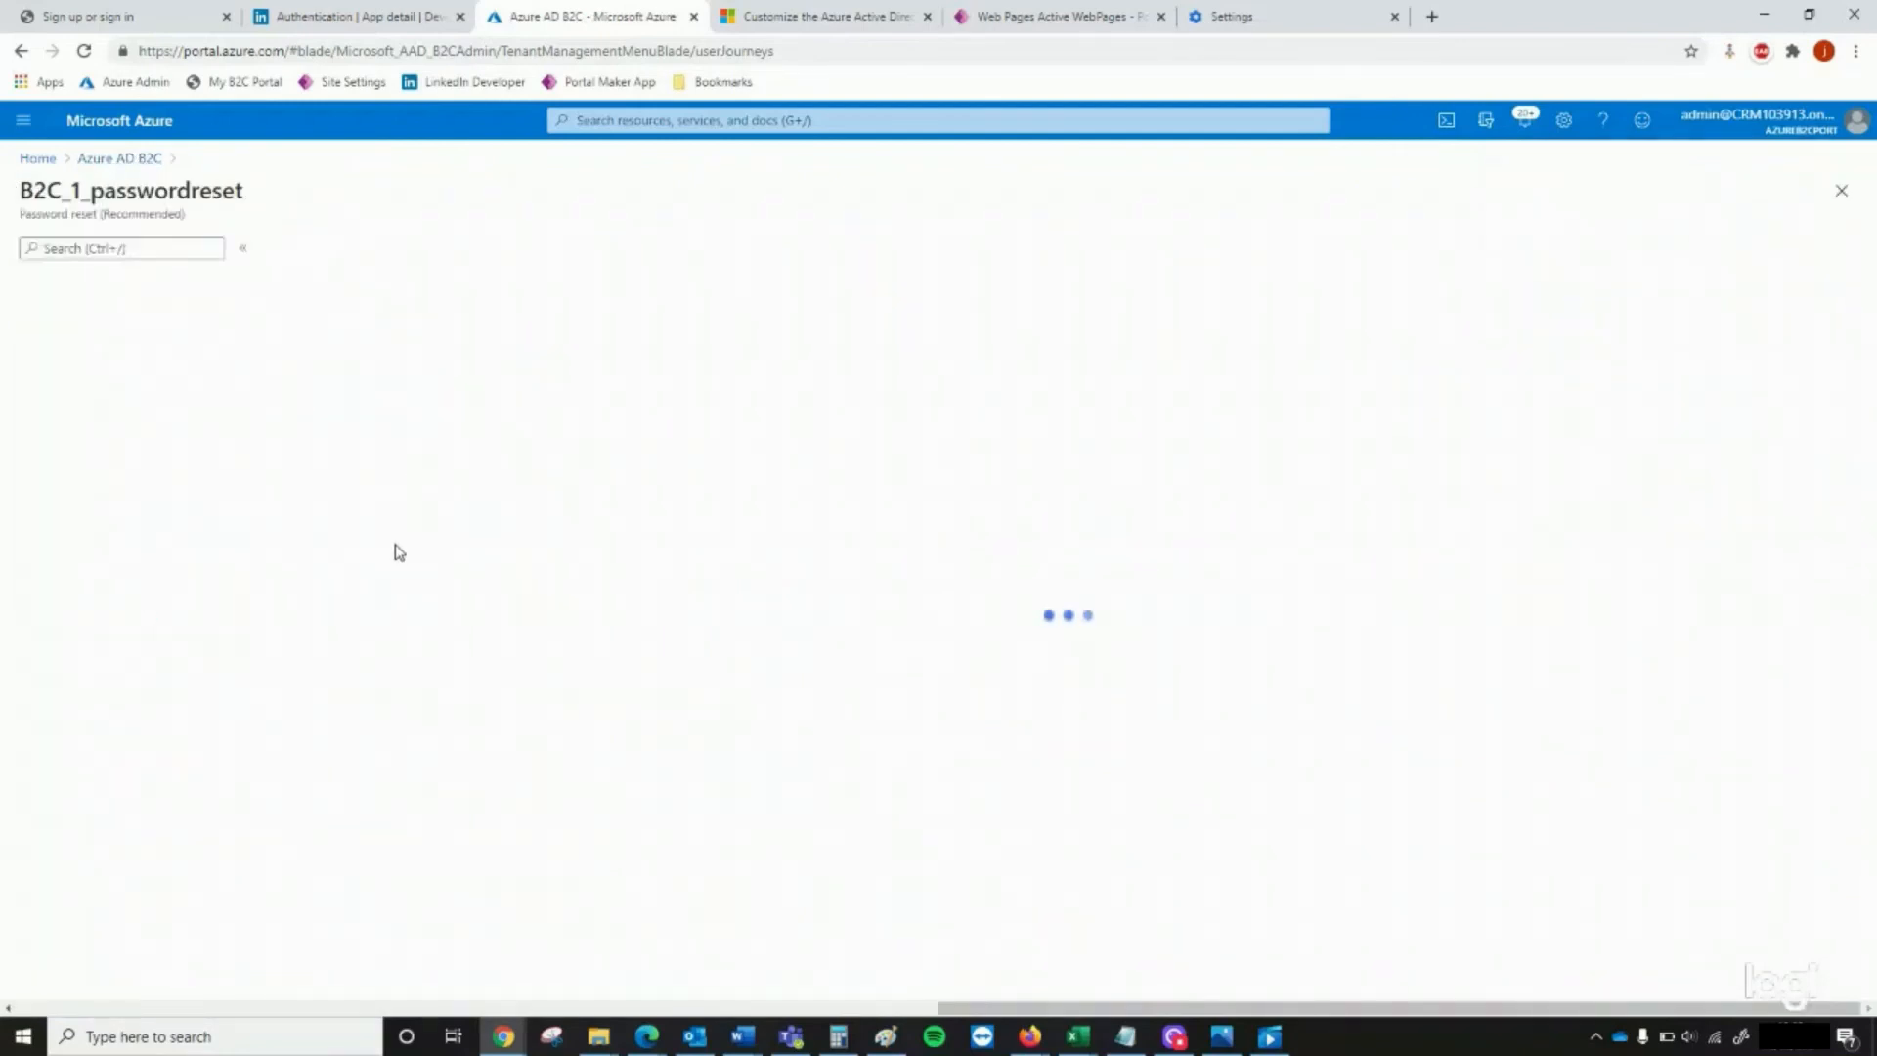
pyautogui.click(415, 626)
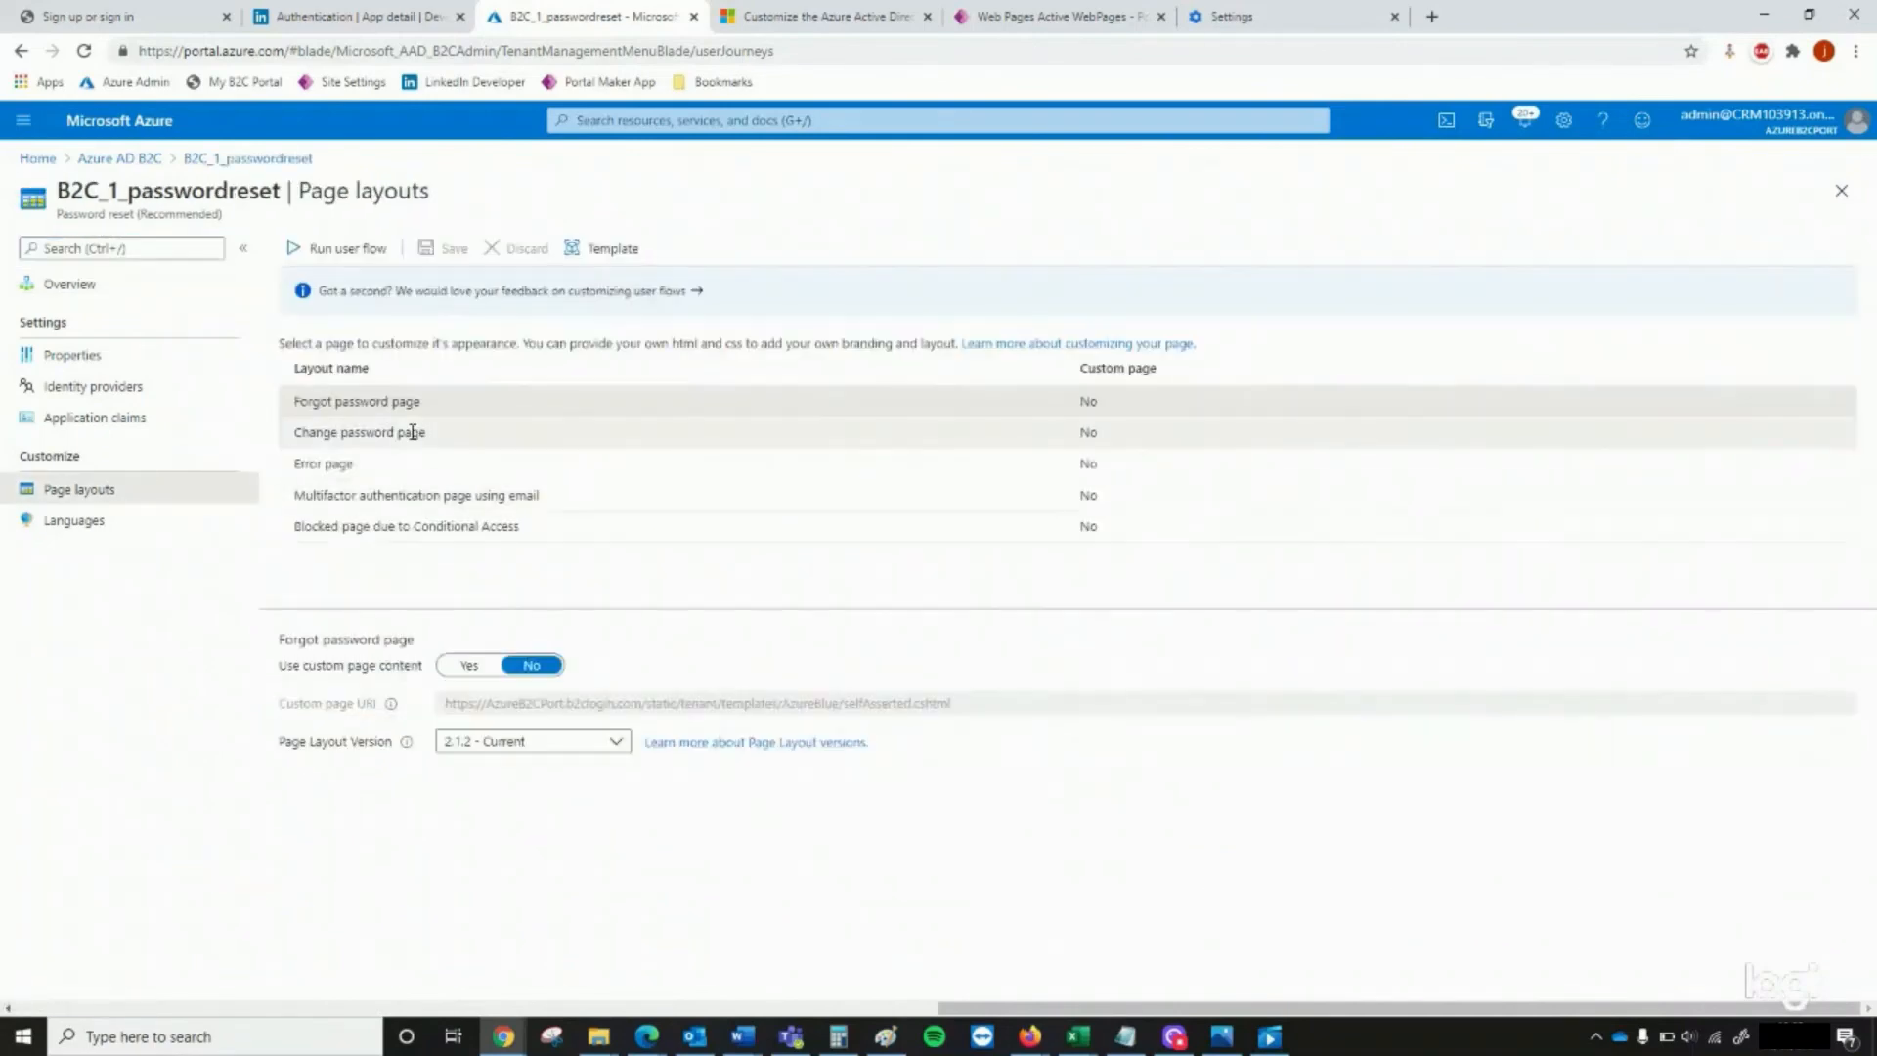
pyautogui.click(470, 665)
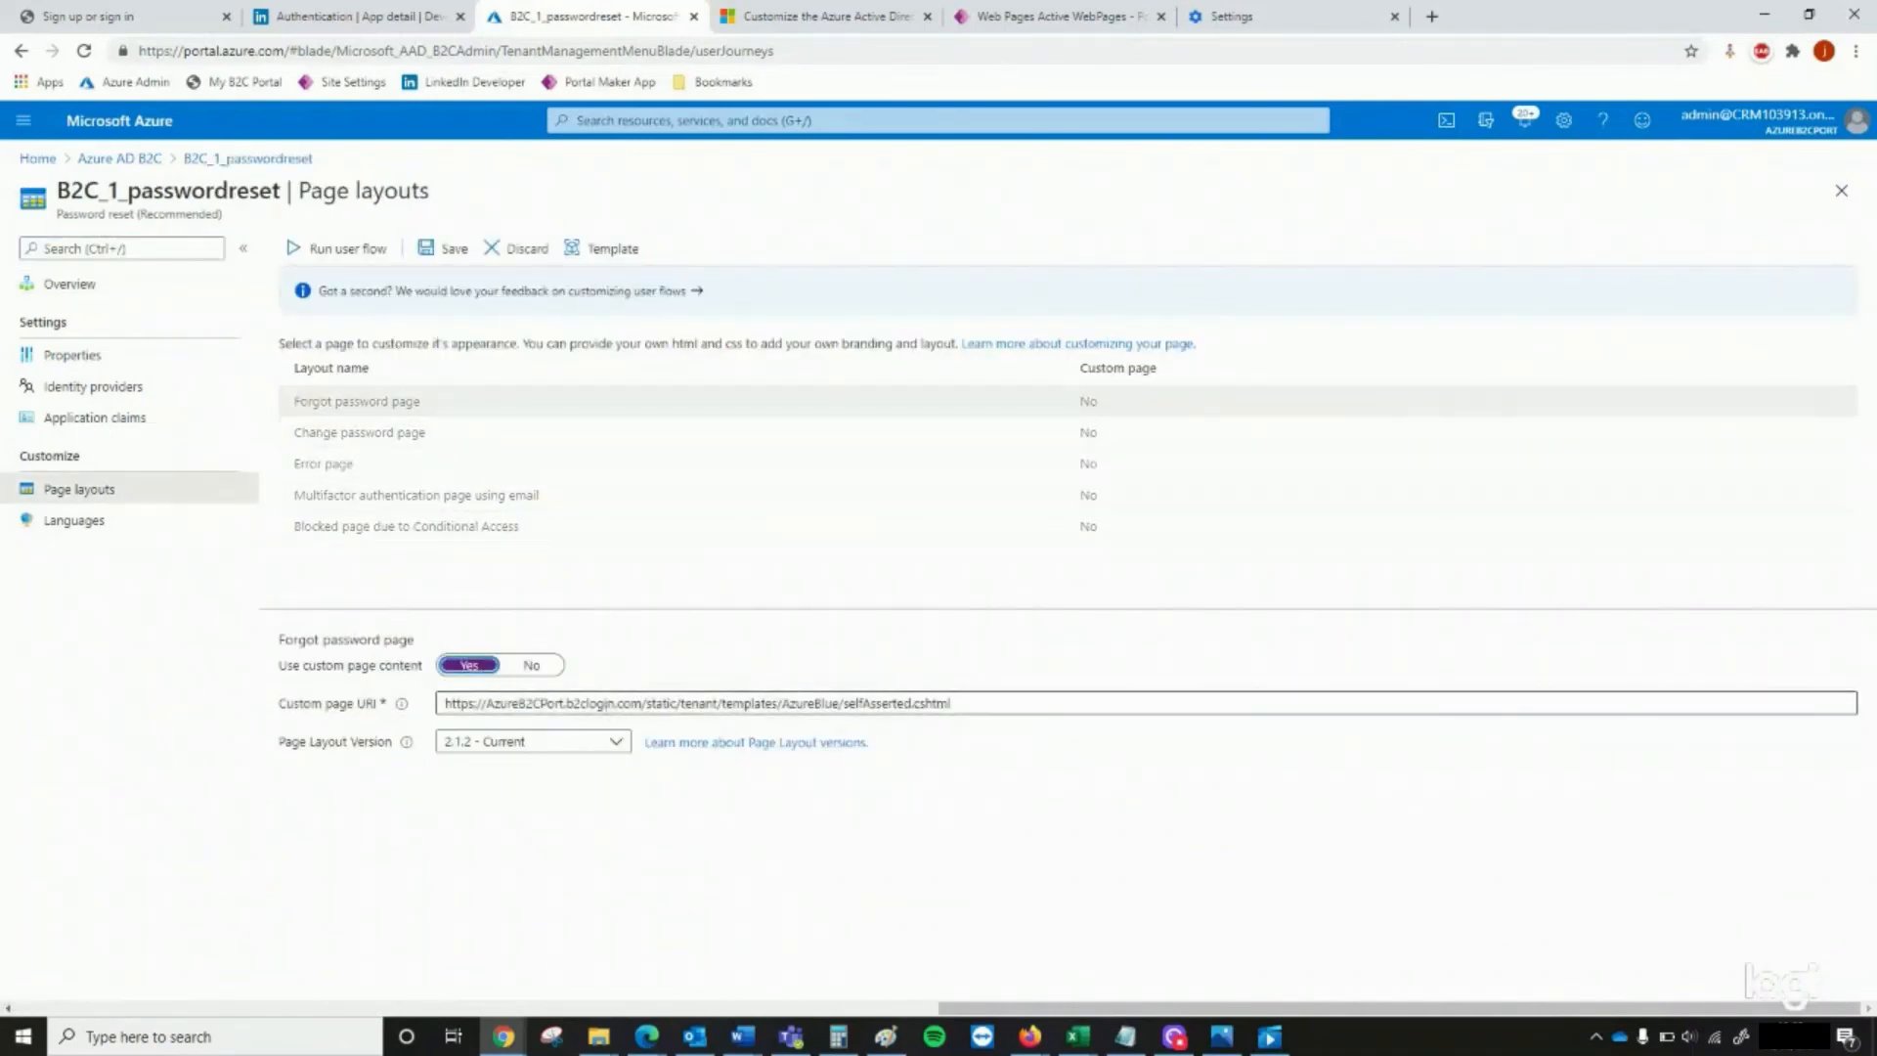
pyautogui.click(606, 705)
pyautogui.hotkey('ctrl', 'a')
pyautogui.write('https://myb2cportal.powerappsportals.com/azure-ad-b2c-sign-in')
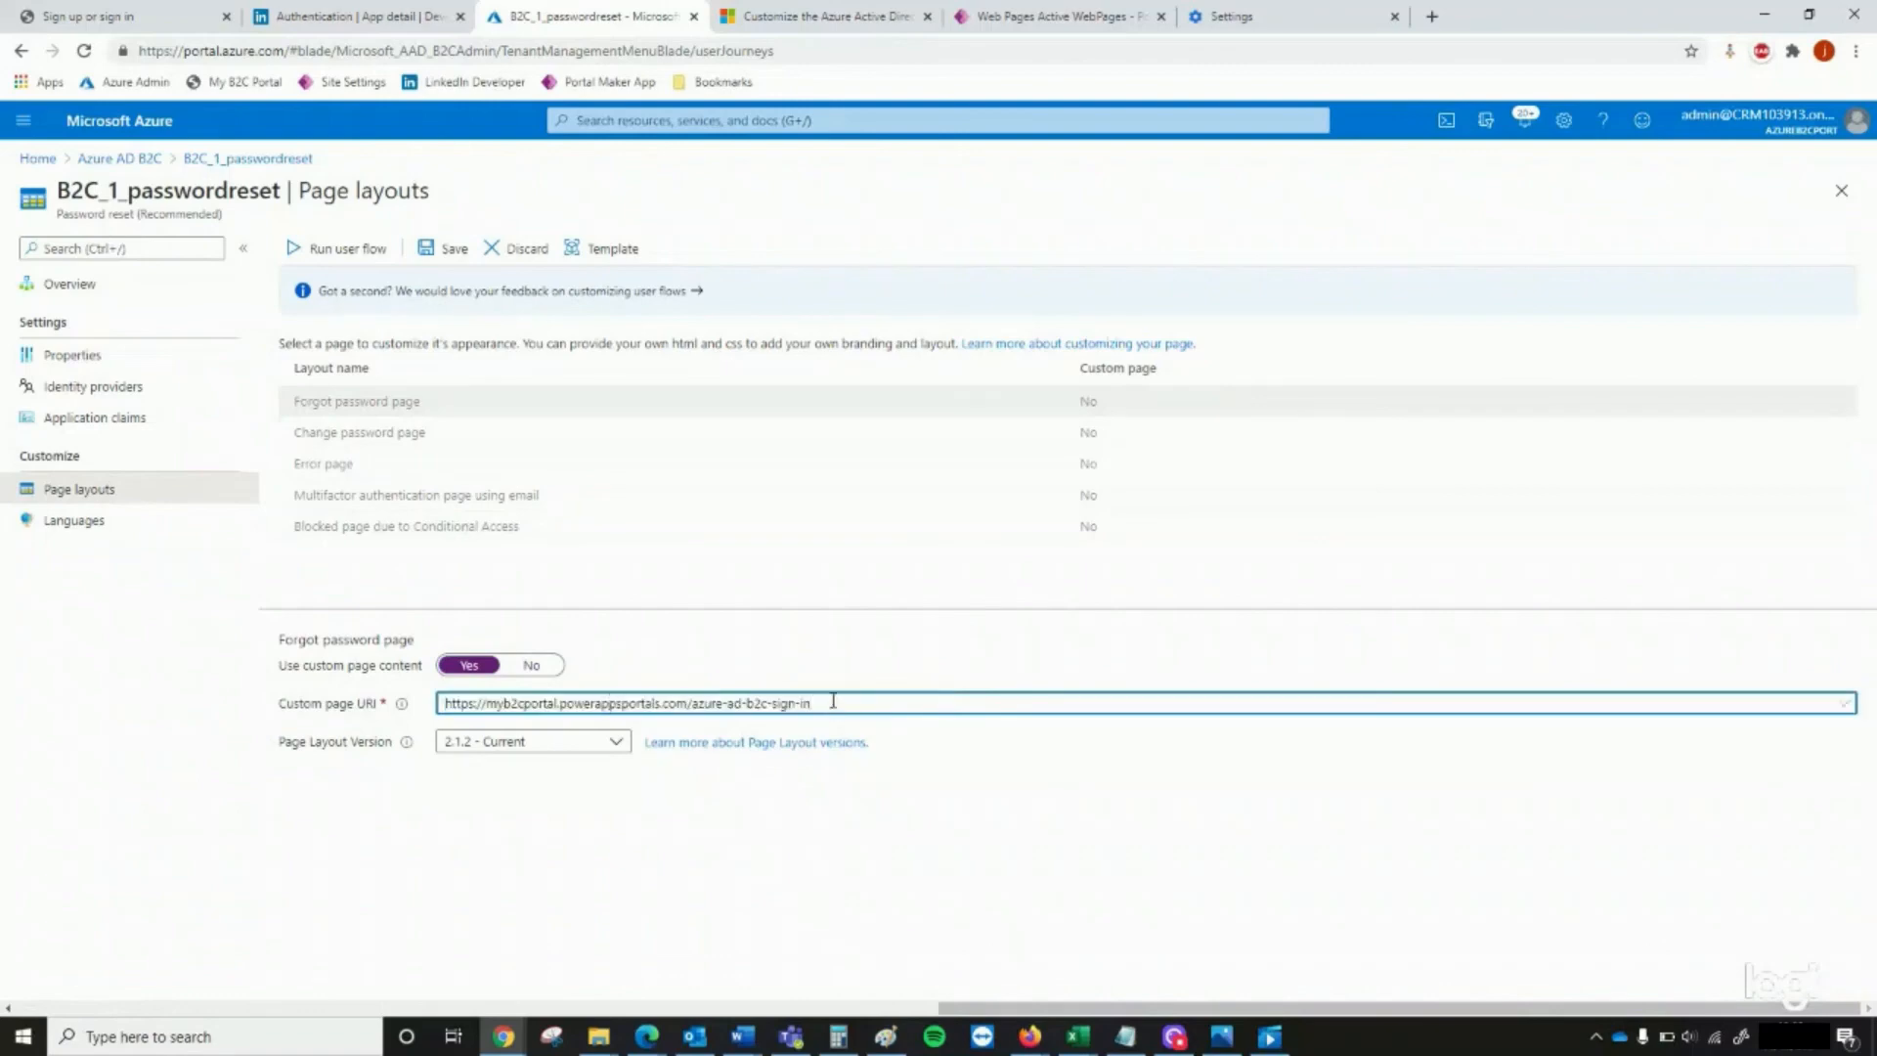
pyautogui.moveTo(788, 703); pyautogui.dragTo(771, 702)
pyautogui.write('forgot')
pyautogui.hotkey('ctrl', 'a')
pyautogui.hotkey('ctrl', 'c')
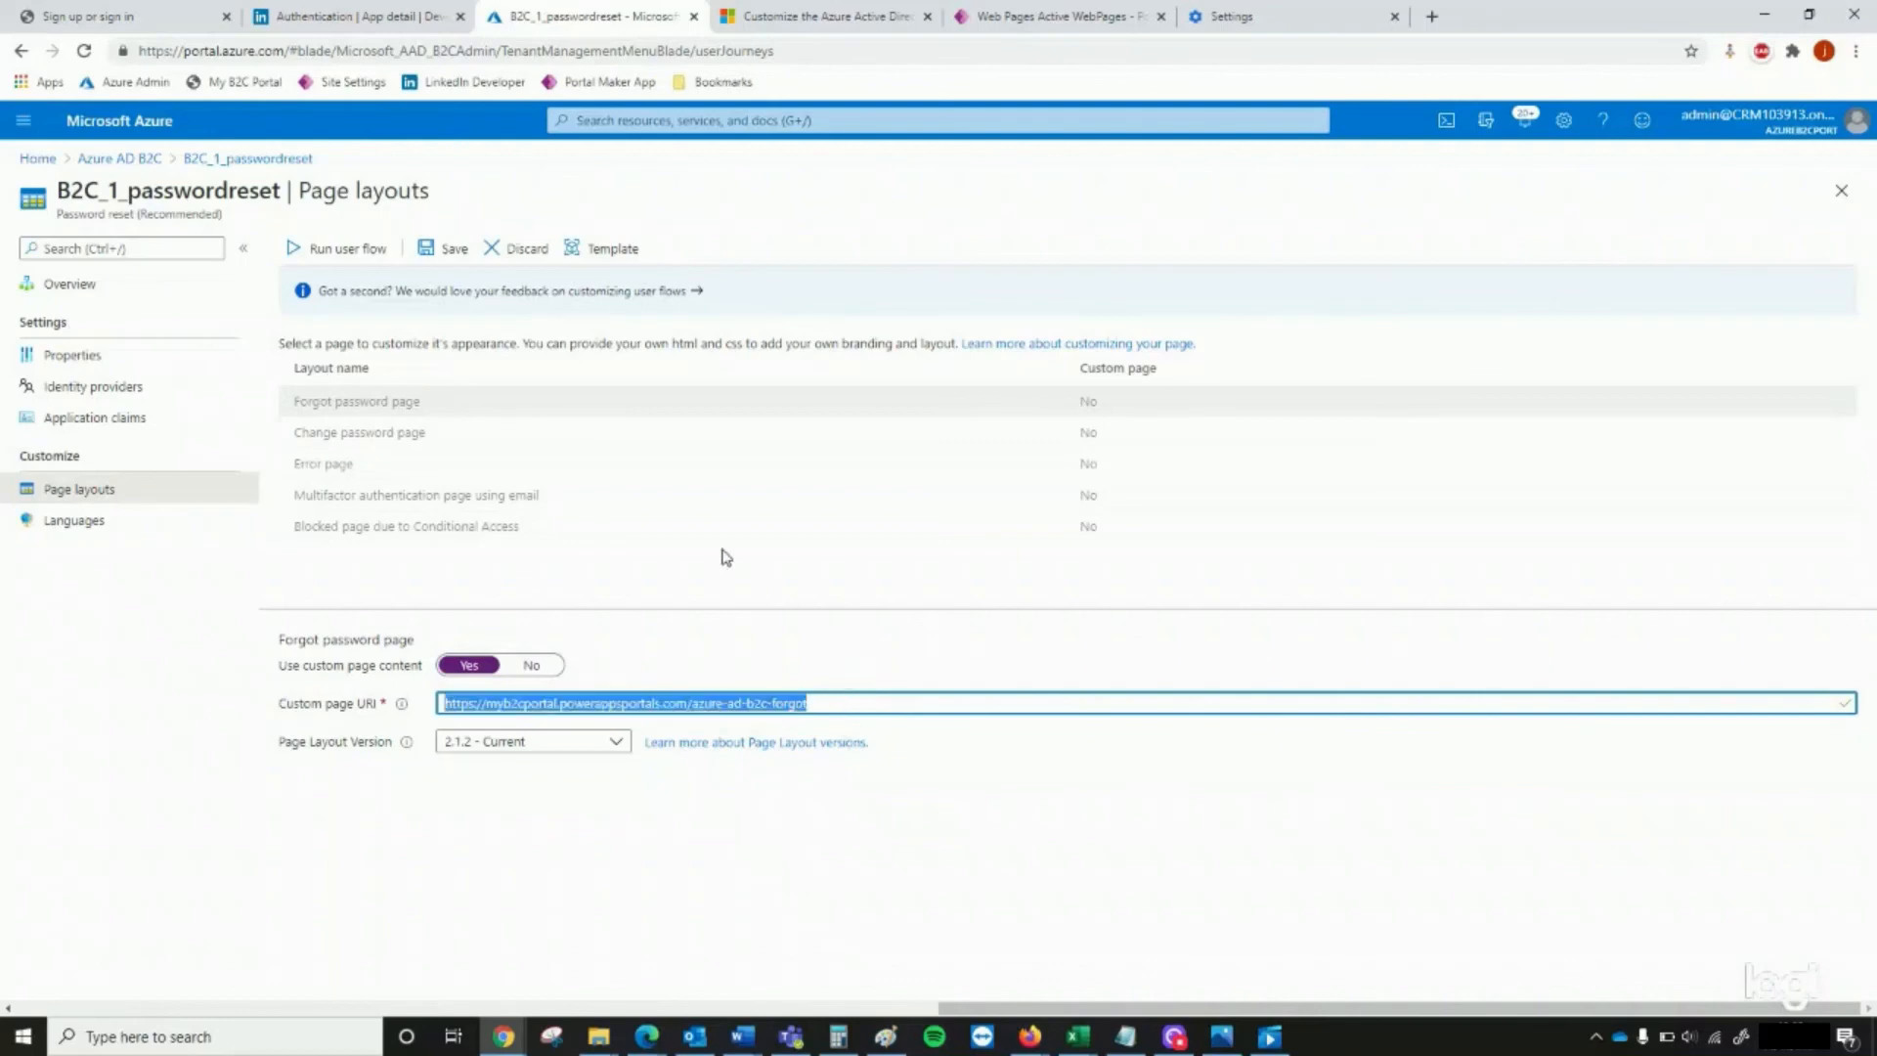
pyautogui.click(442, 251)
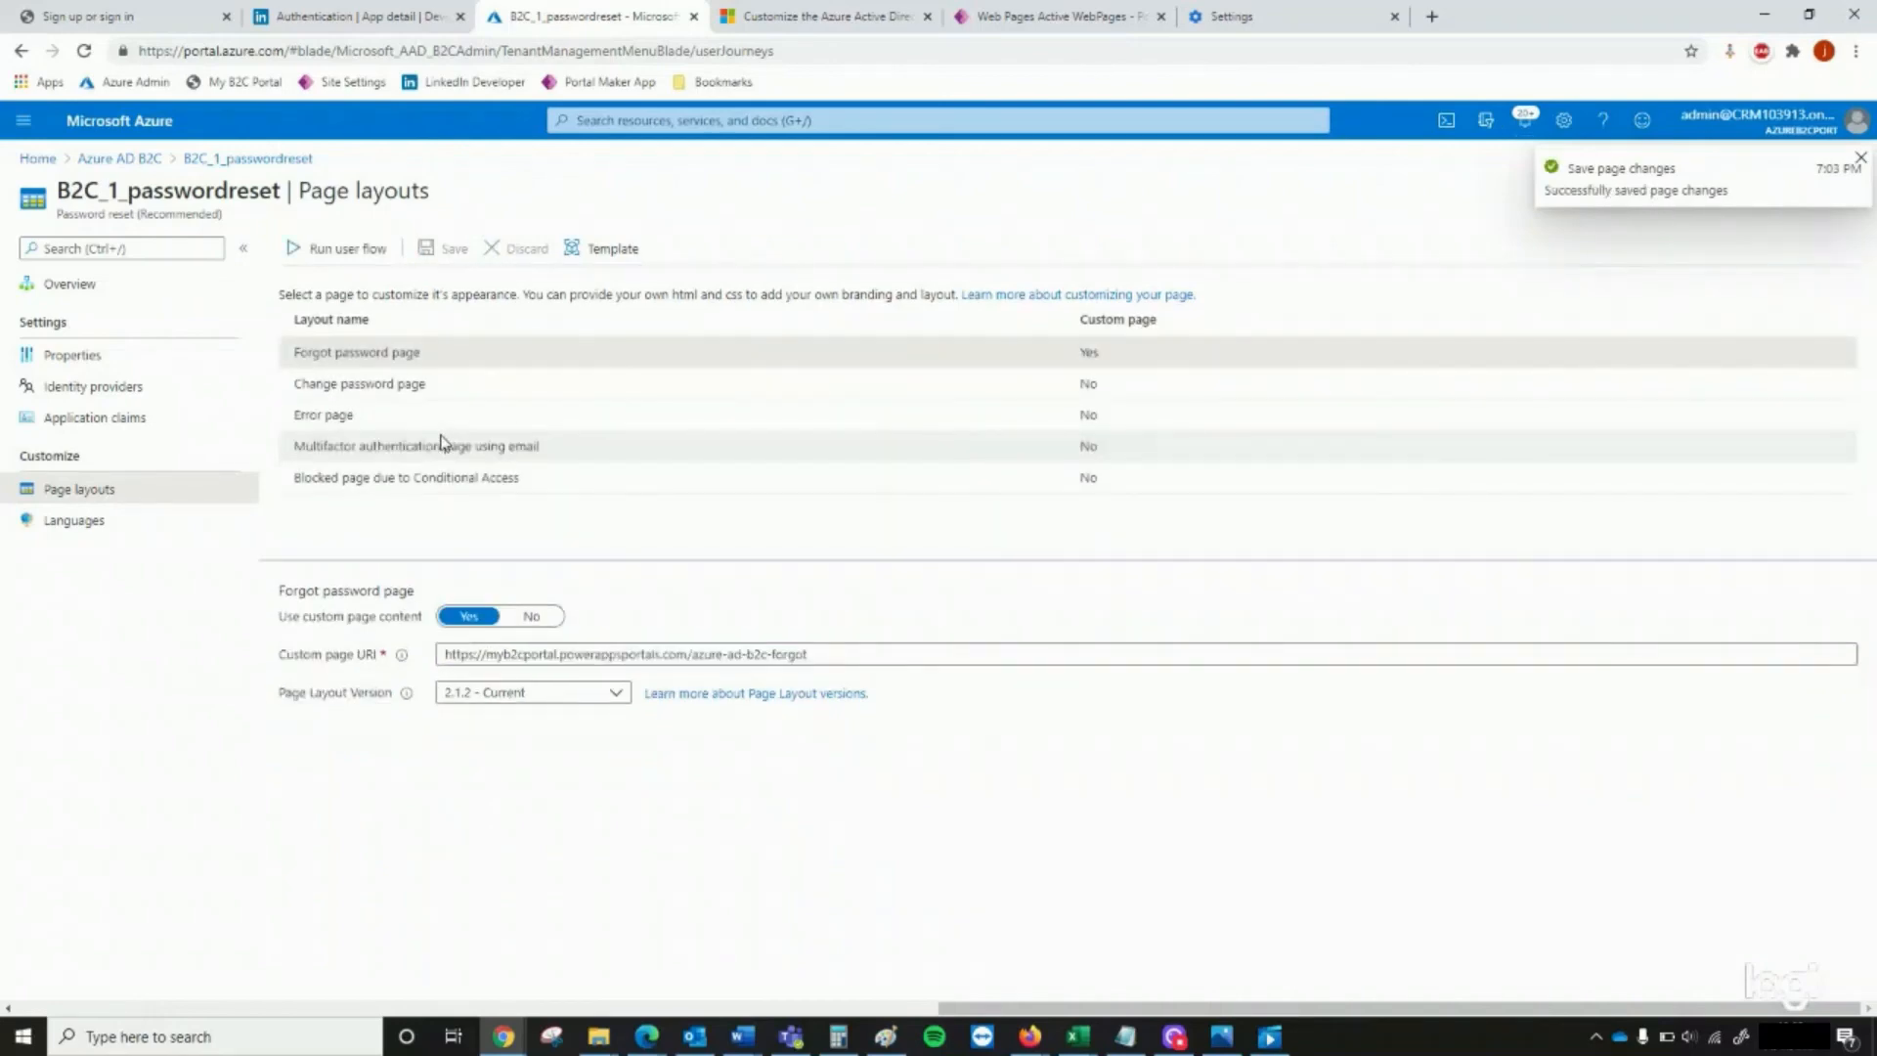
pyautogui.click(459, 383)
pyautogui.click(470, 616)
pyautogui.click(519, 653)
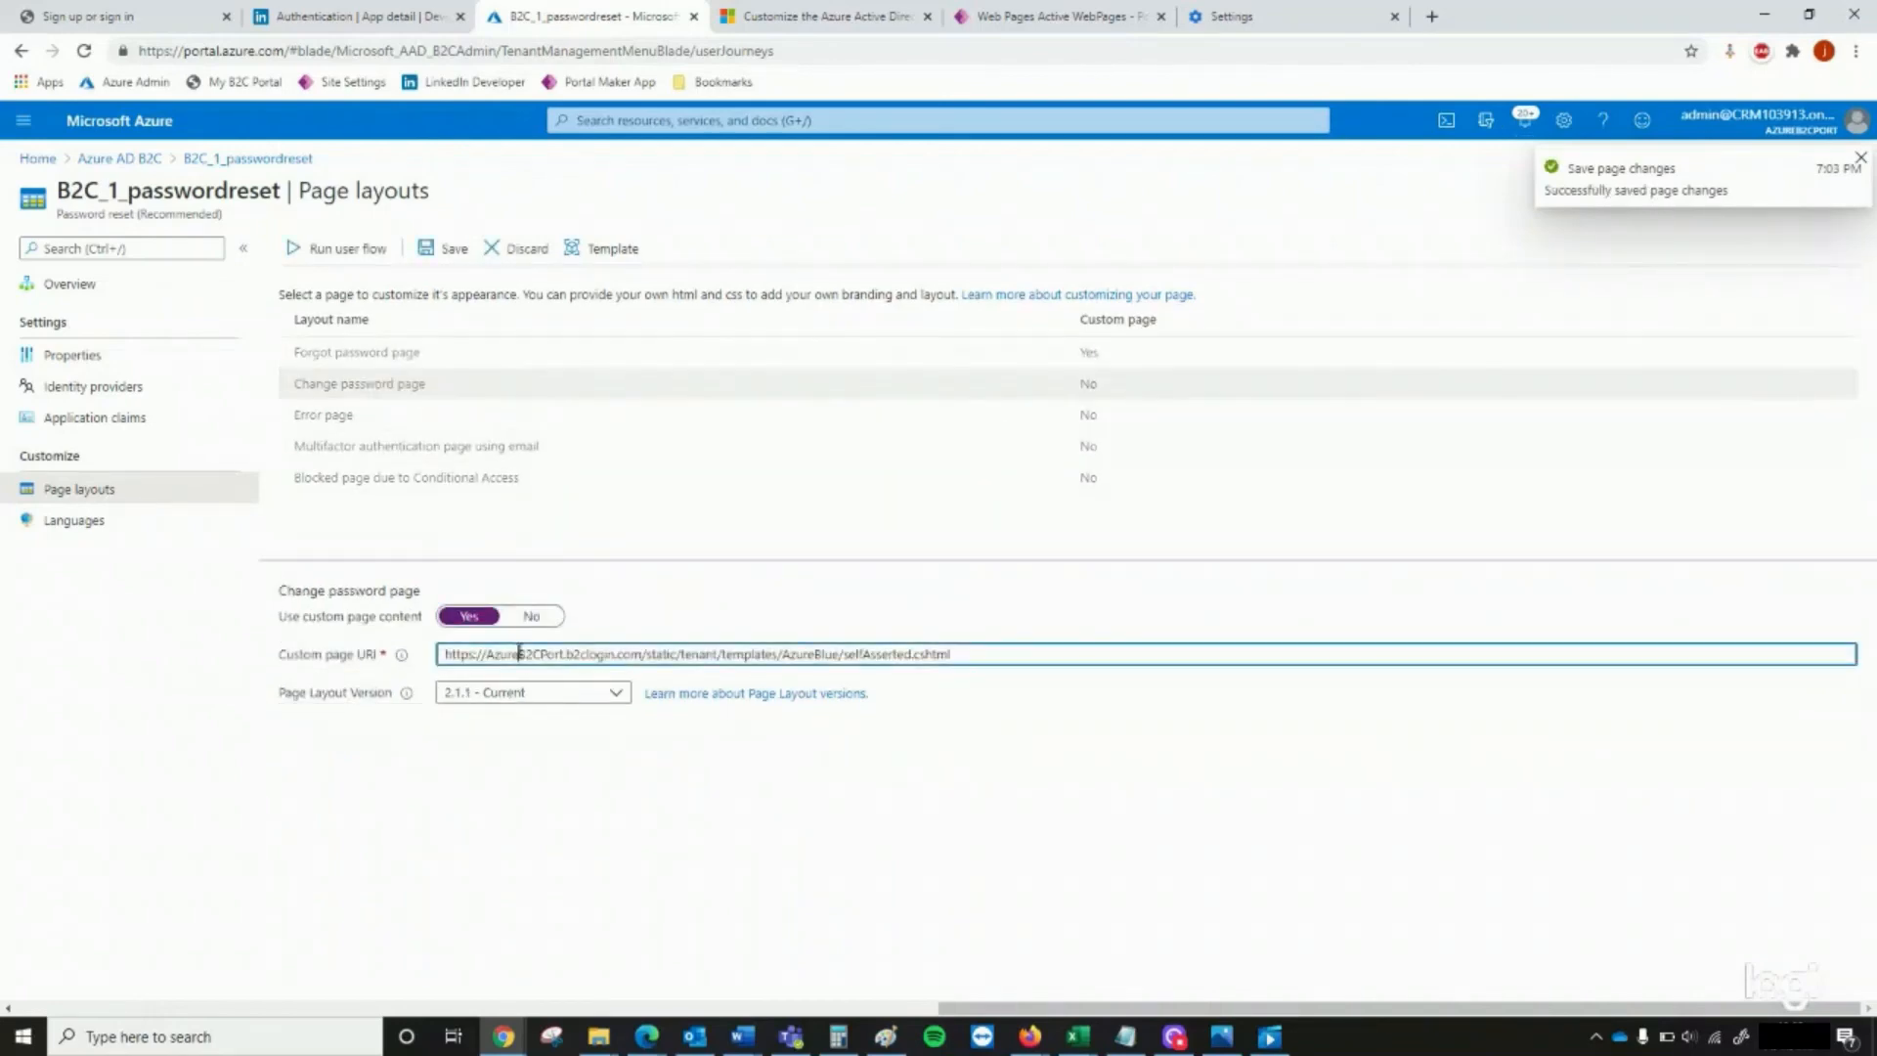
pyautogui.hotkey('ctrl', 'a')
pyautogui.hotkey('ctrl', 'v')
pyautogui.click(452, 250)
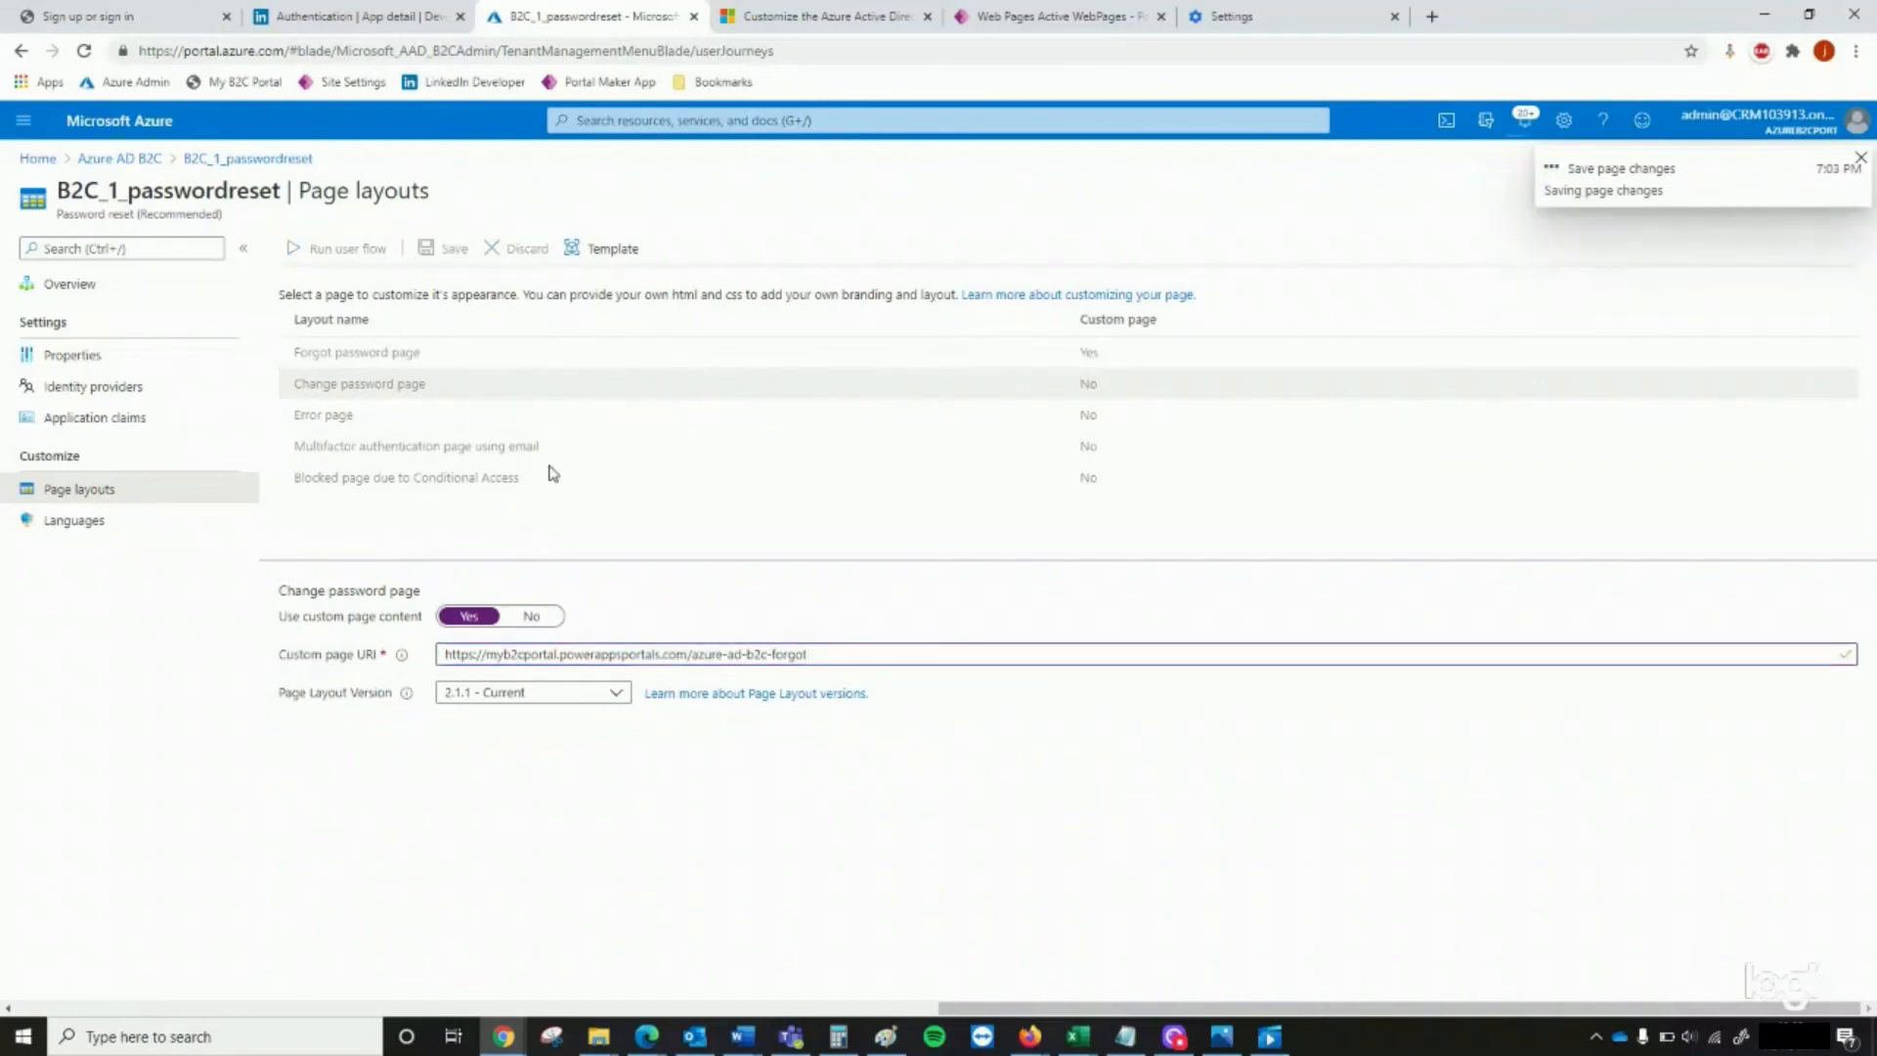
pyautogui.click(479, 415)
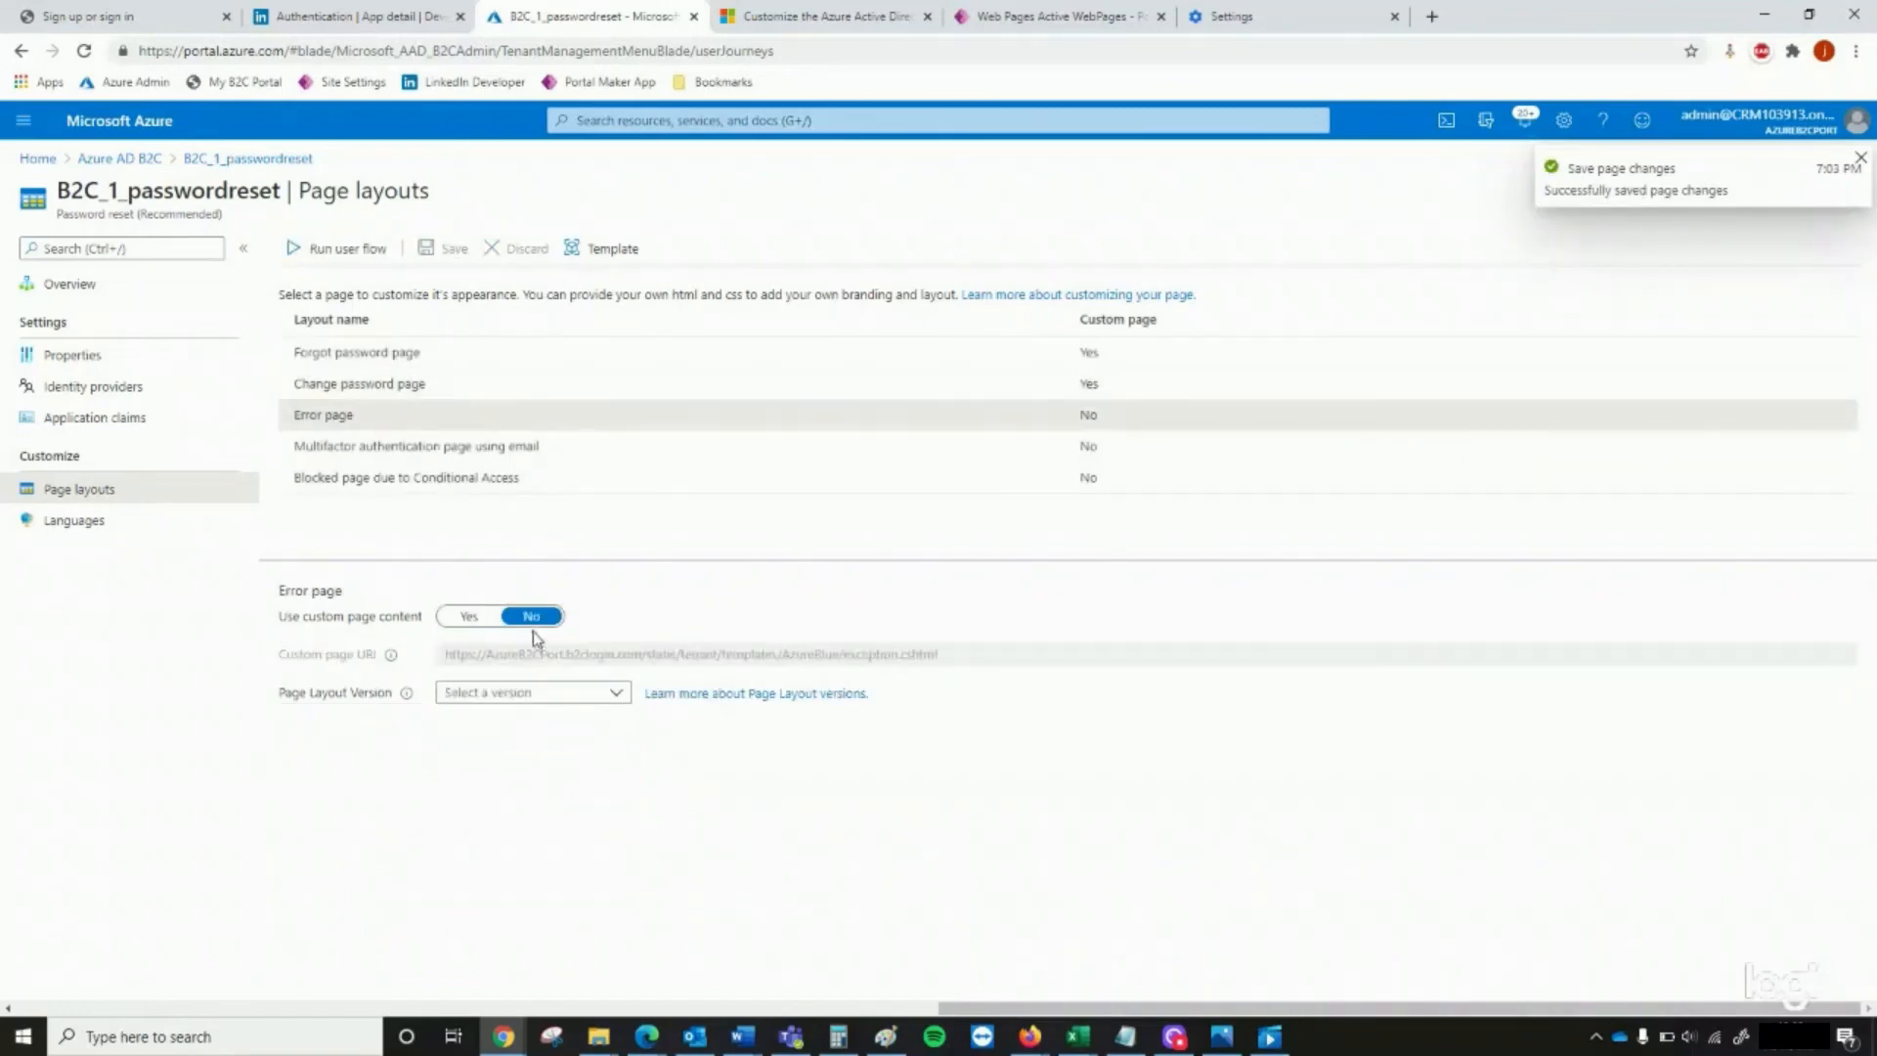
pyautogui.click(469, 616)
pyautogui.hotkey('ctrl', 'a')
pyautogui.hotkey('ctrl', 'v')
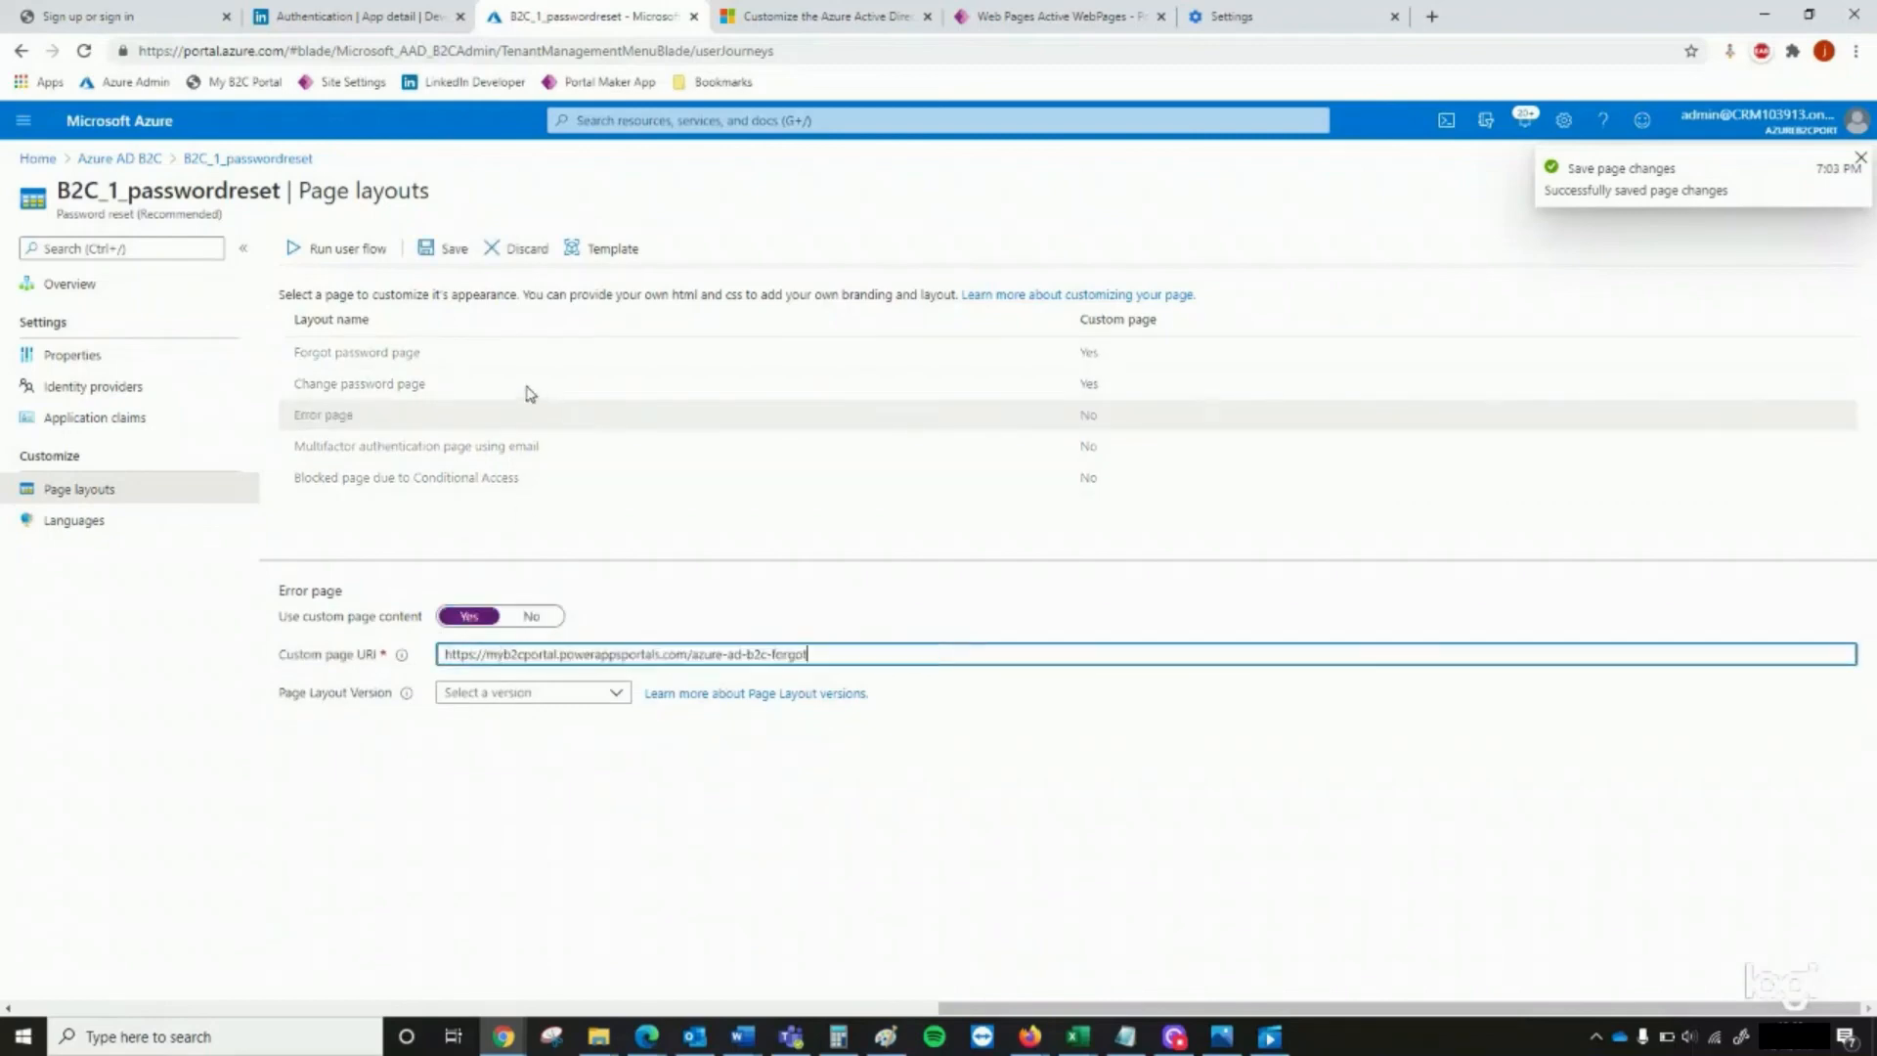
pyautogui.click(453, 251)
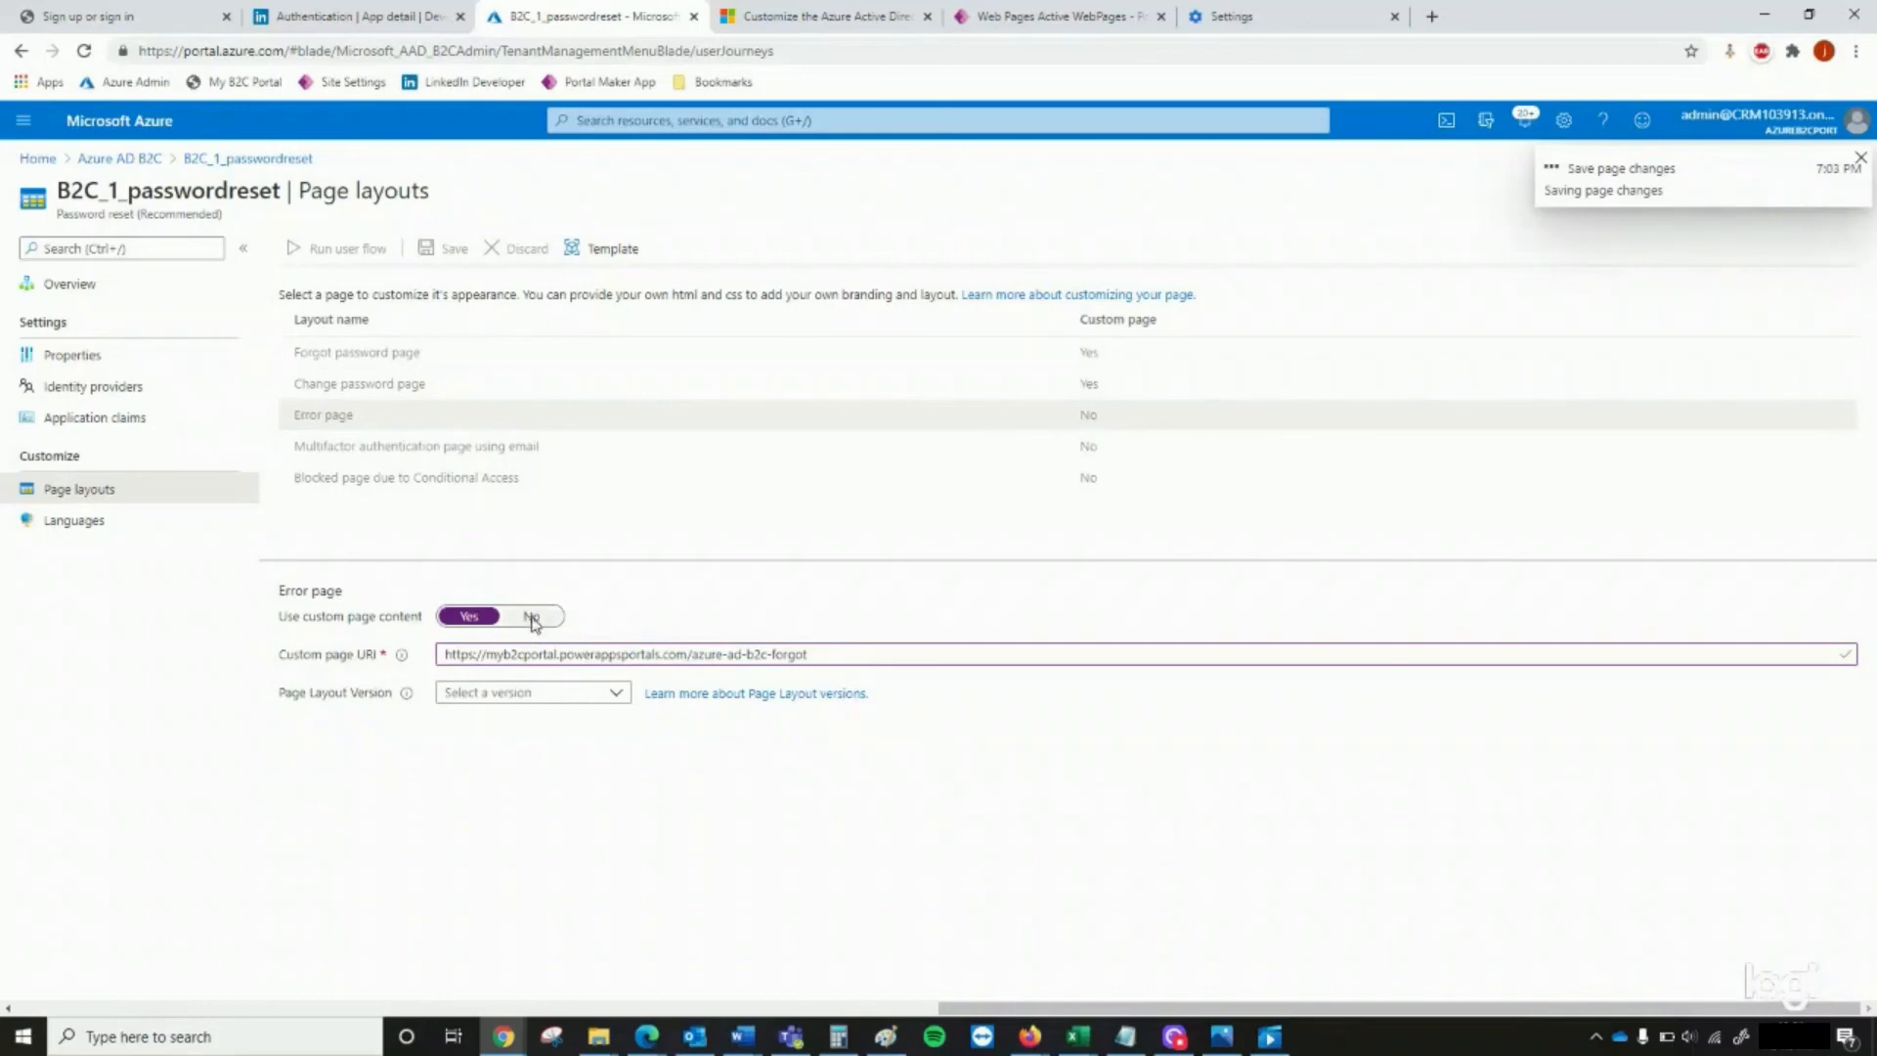
pyautogui.click(543, 451)
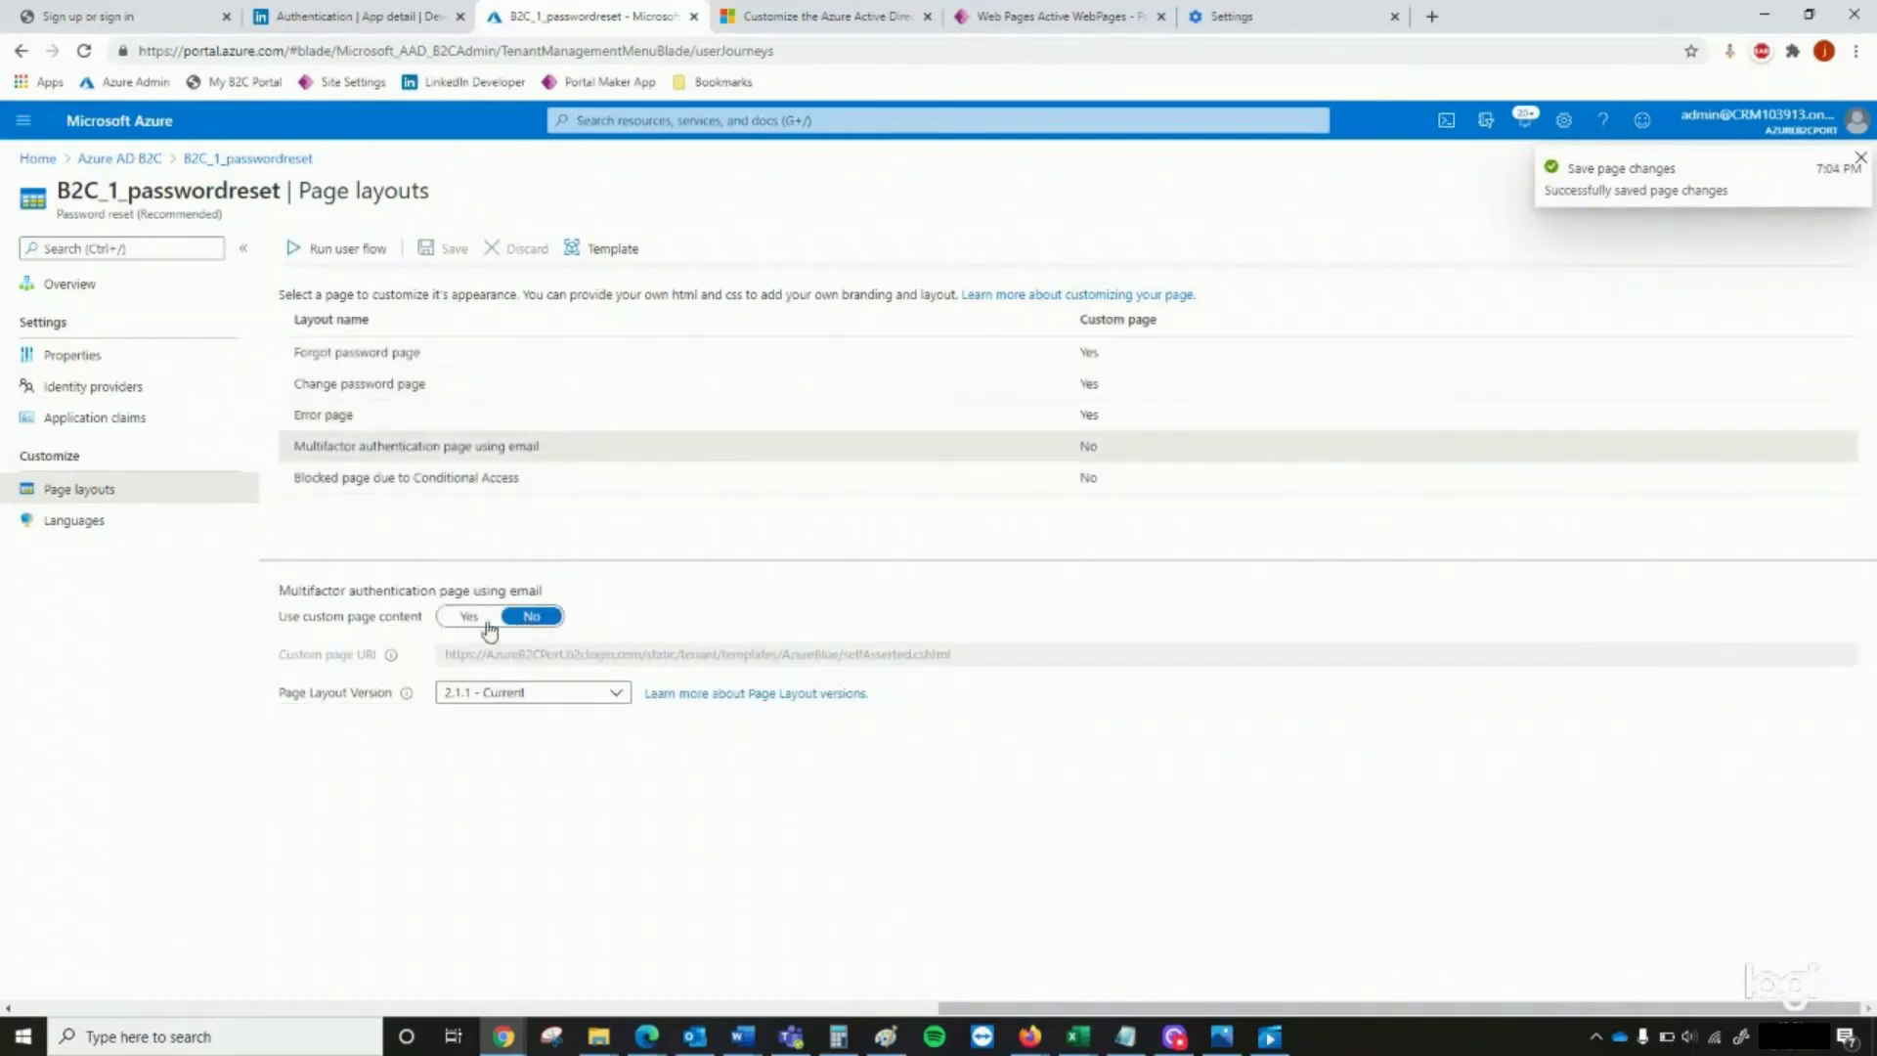
pyautogui.click(469, 617)
pyautogui.click(474, 654)
pyautogui.hotkey('ctrl', 'a')
pyautogui.hotkey('ctrl', 'v')
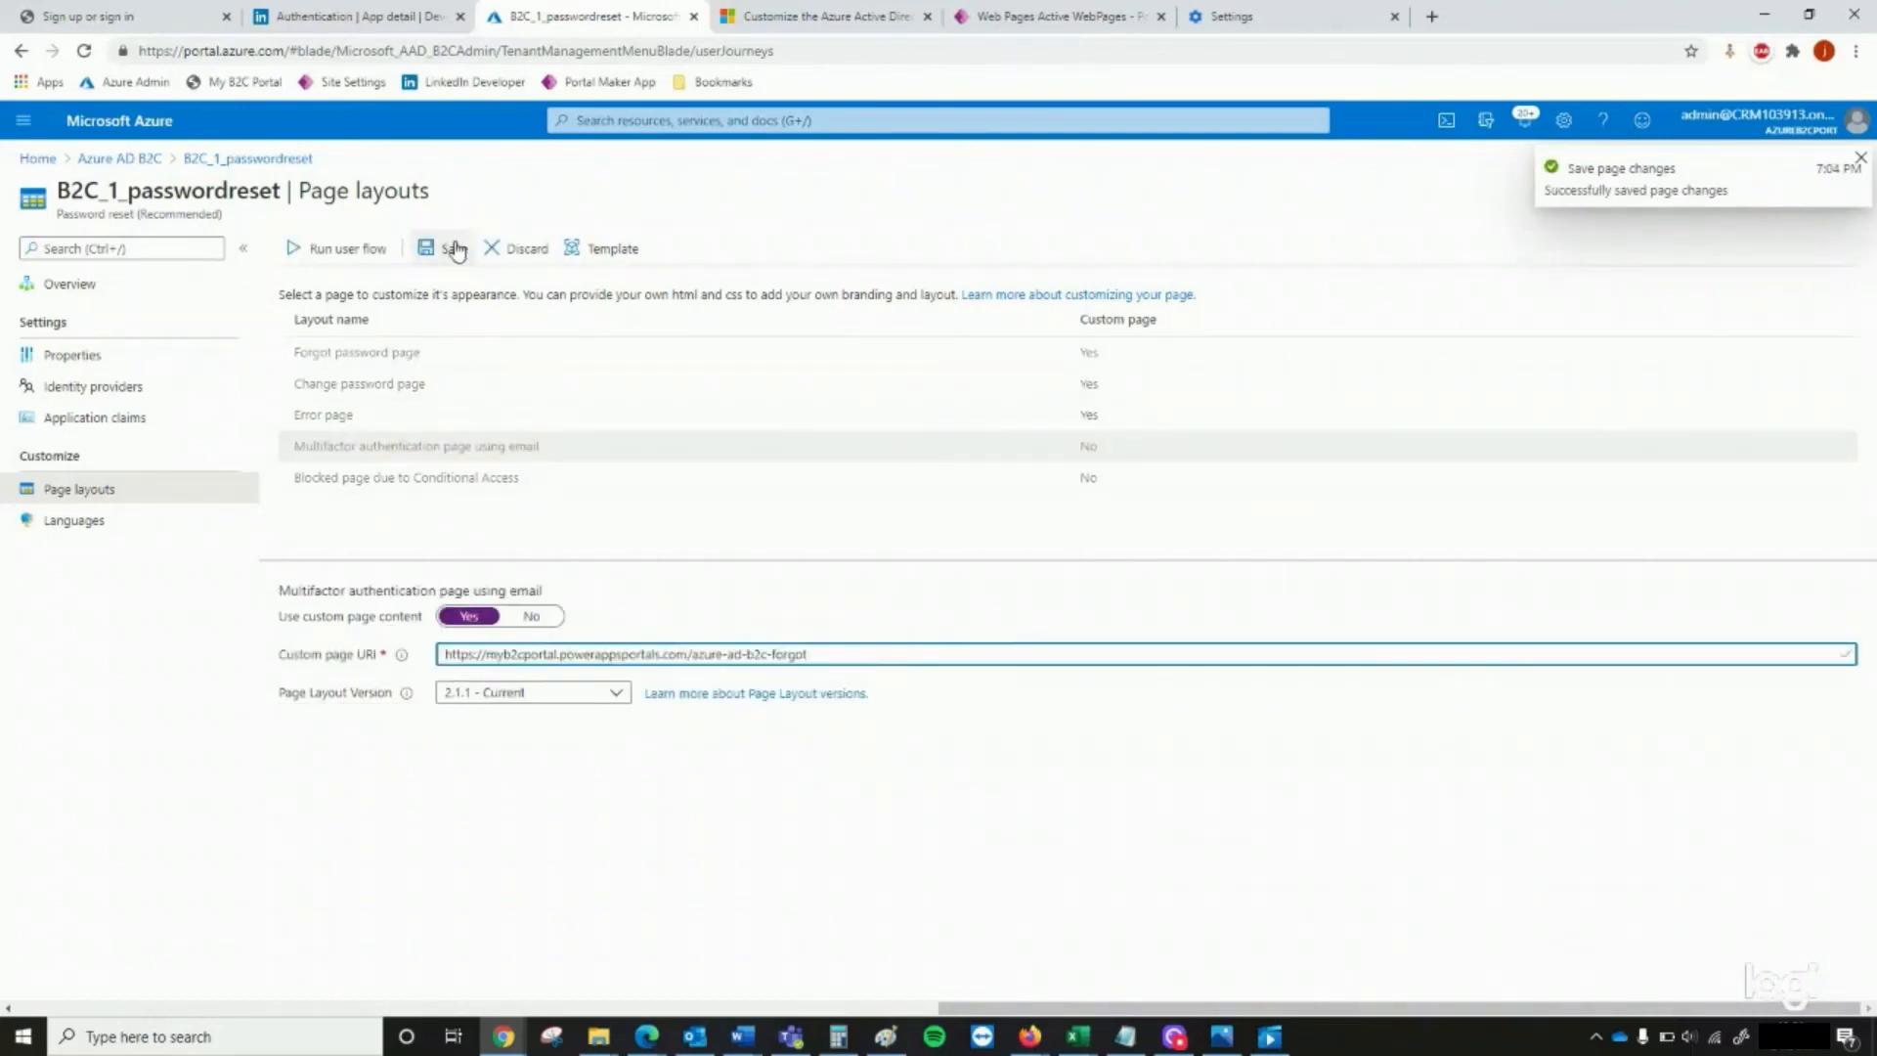
pyautogui.click(454, 248)
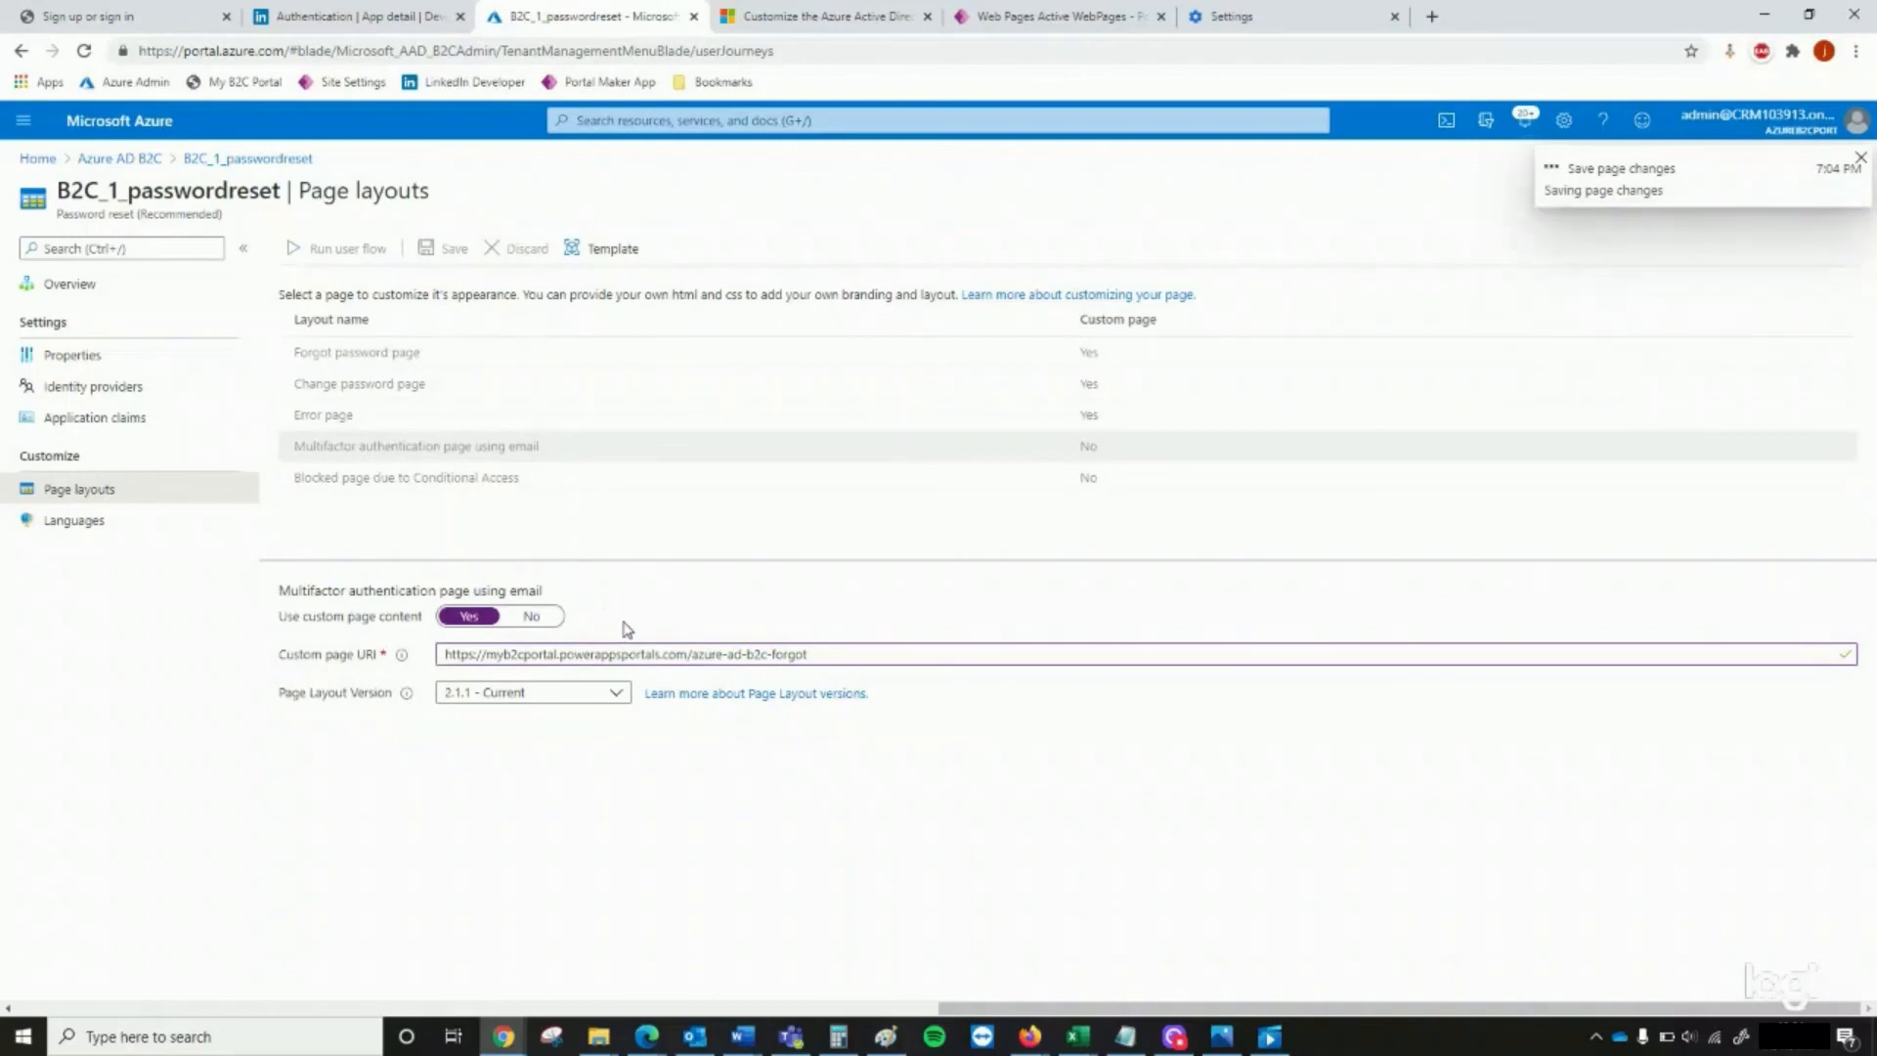
pyautogui.click(523, 479)
pyautogui.click(469, 617)
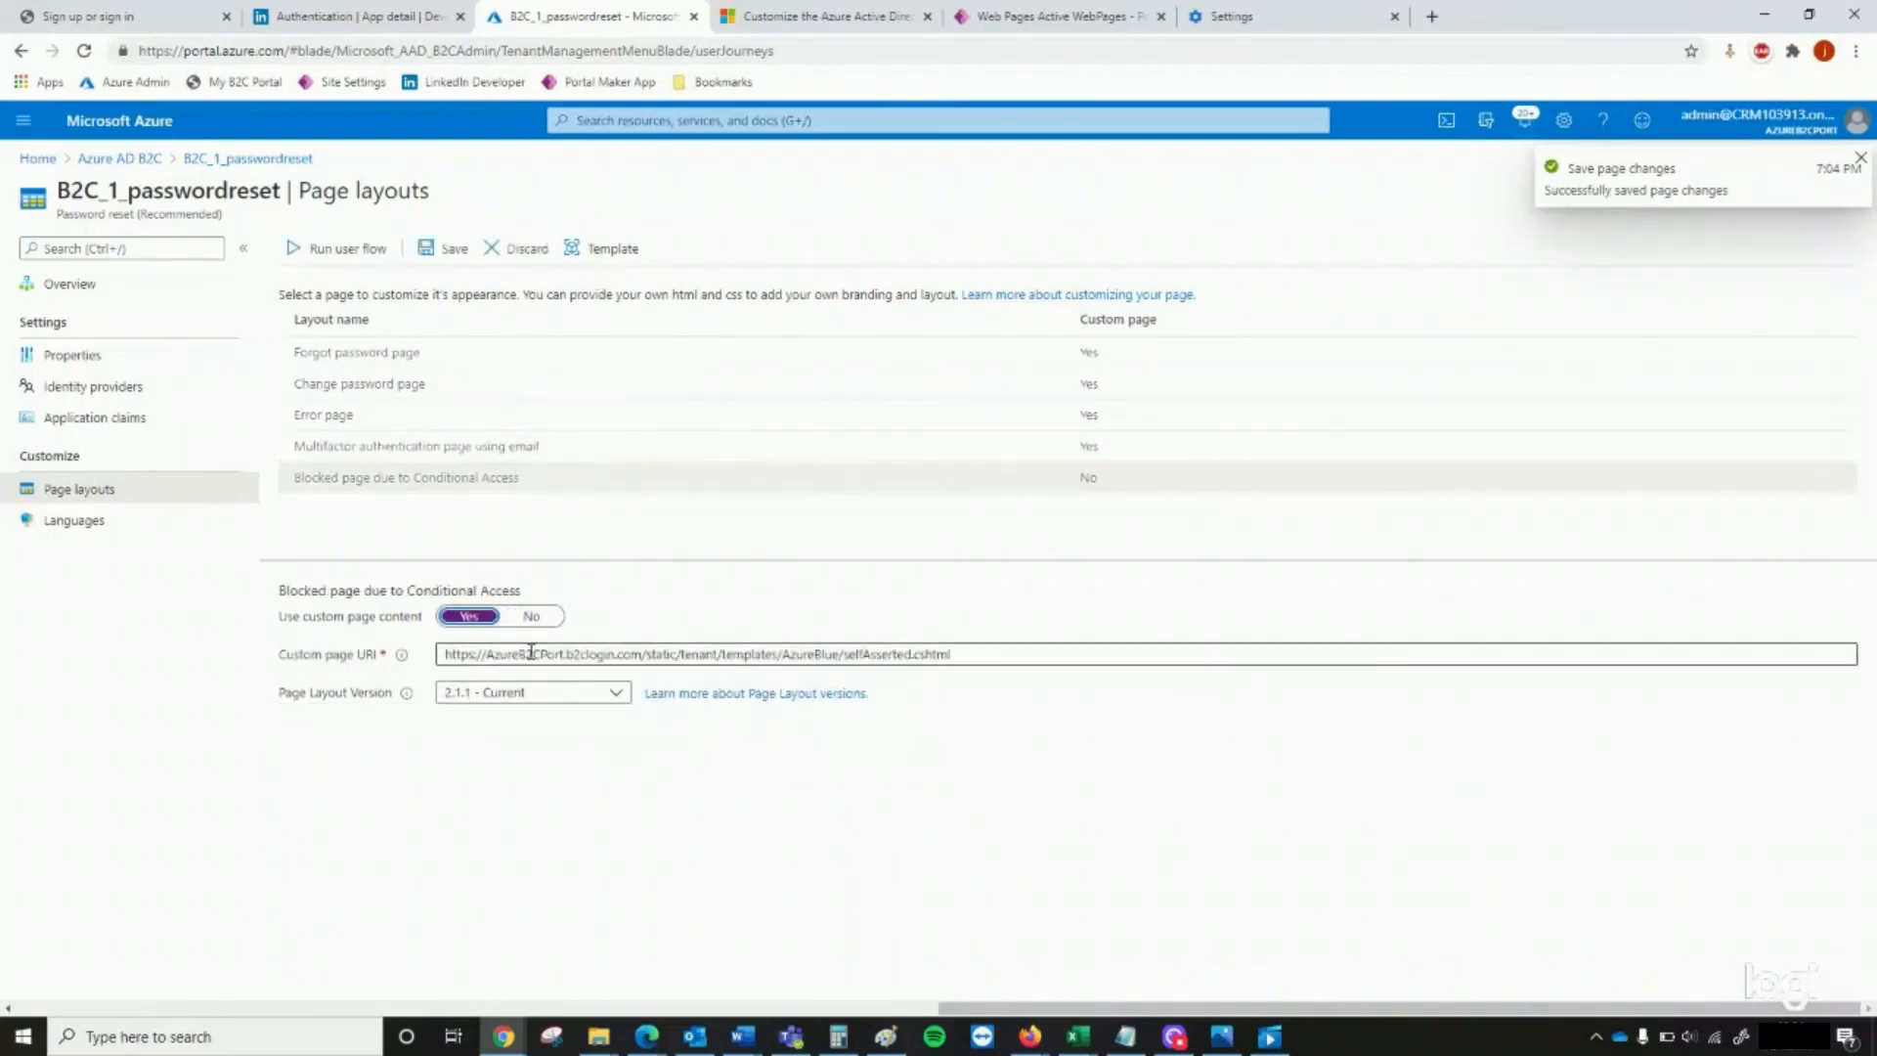
pyautogui.click(474, 654)
pyautogui.hotkey('ctrl', 'a')
pyautogui.hotkey('ctrl', 'v')
pyautogui.click(422, 250)
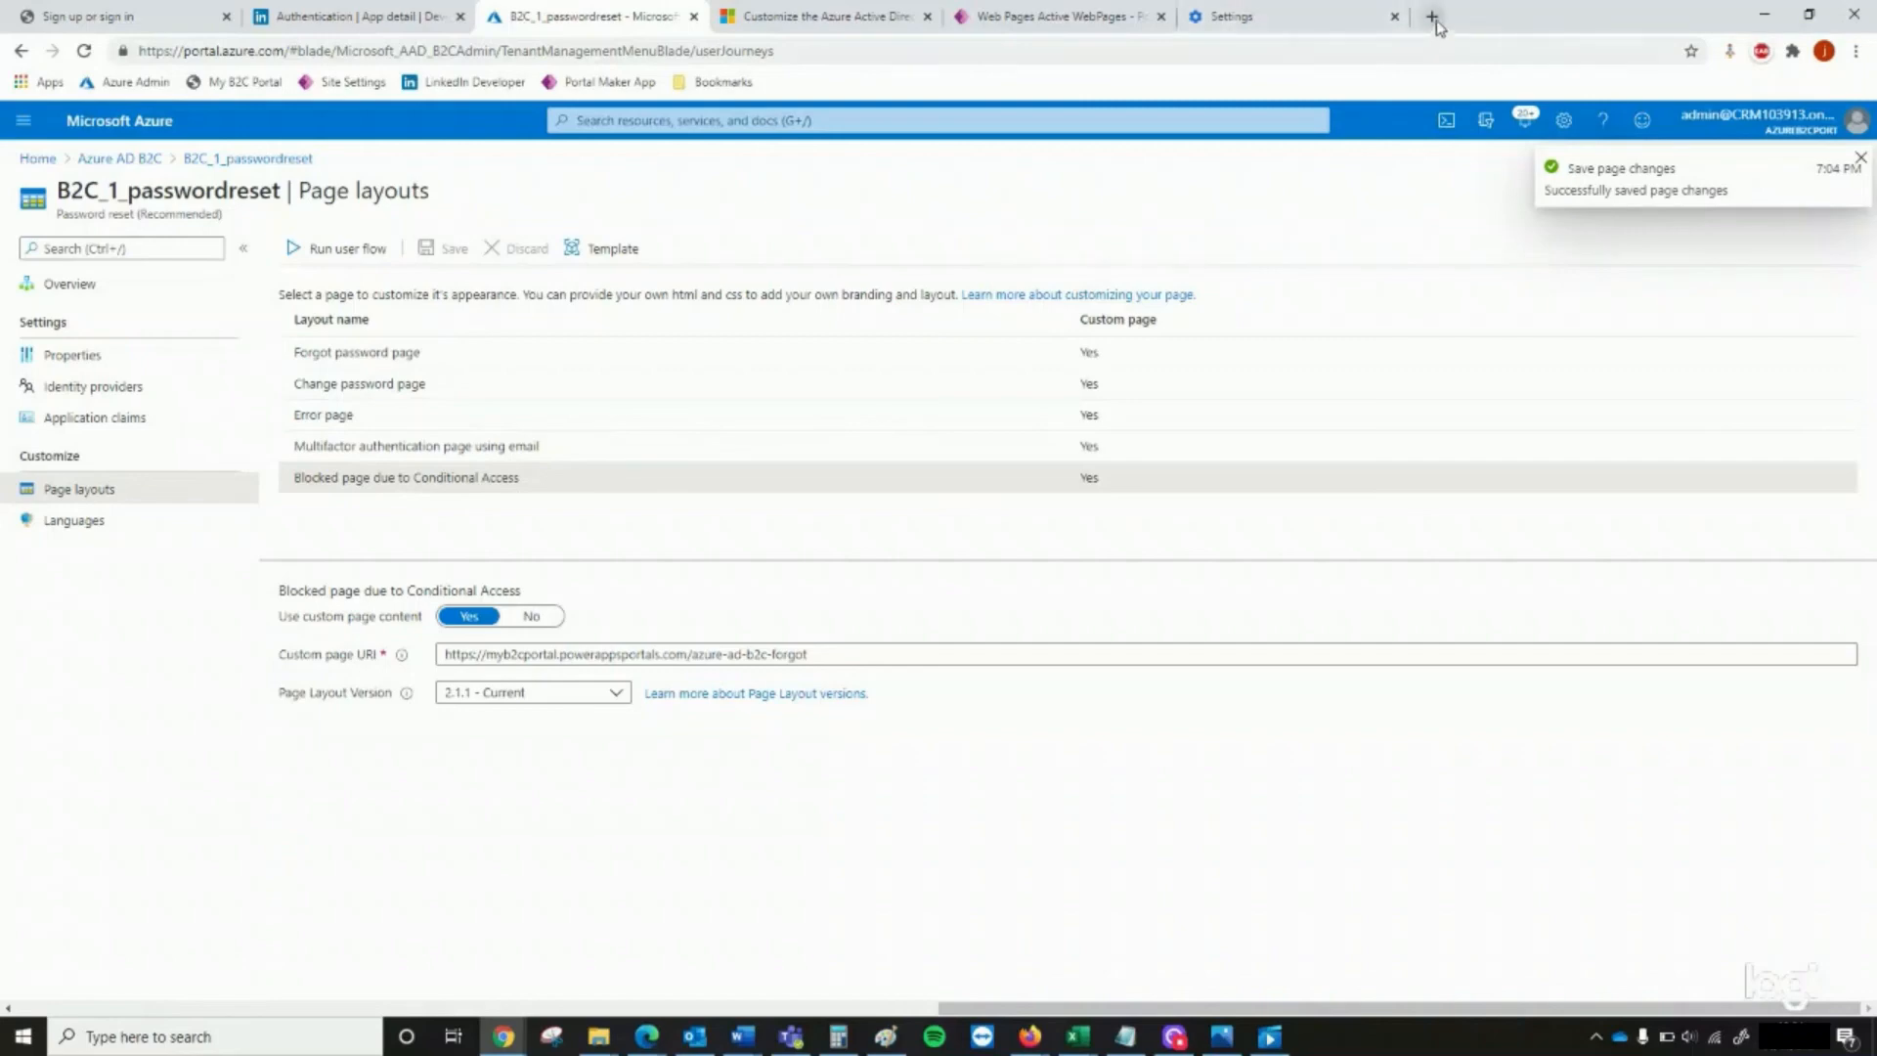
# Clear the last hour of browsing history, download history, cookies and cached files in the browser settings
pyautogui.click(1855, 51)
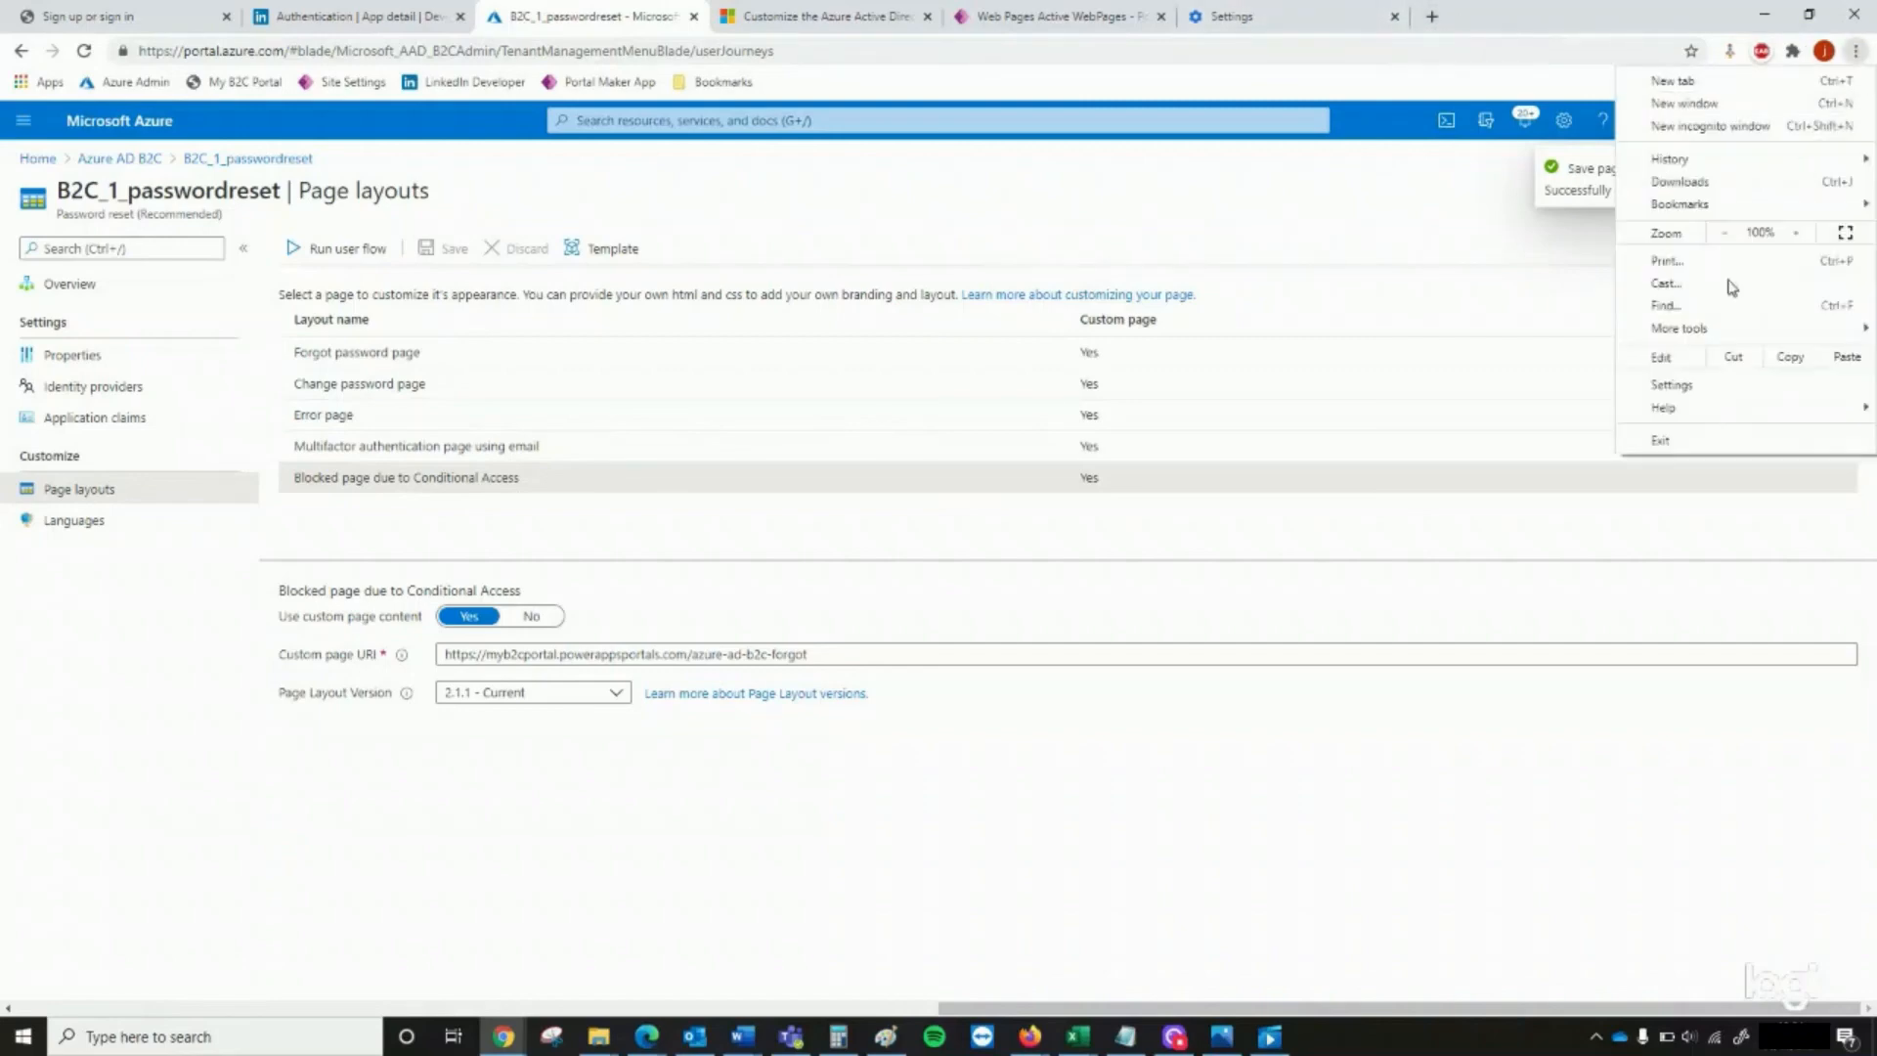
pyautogui.click(1667, 401)
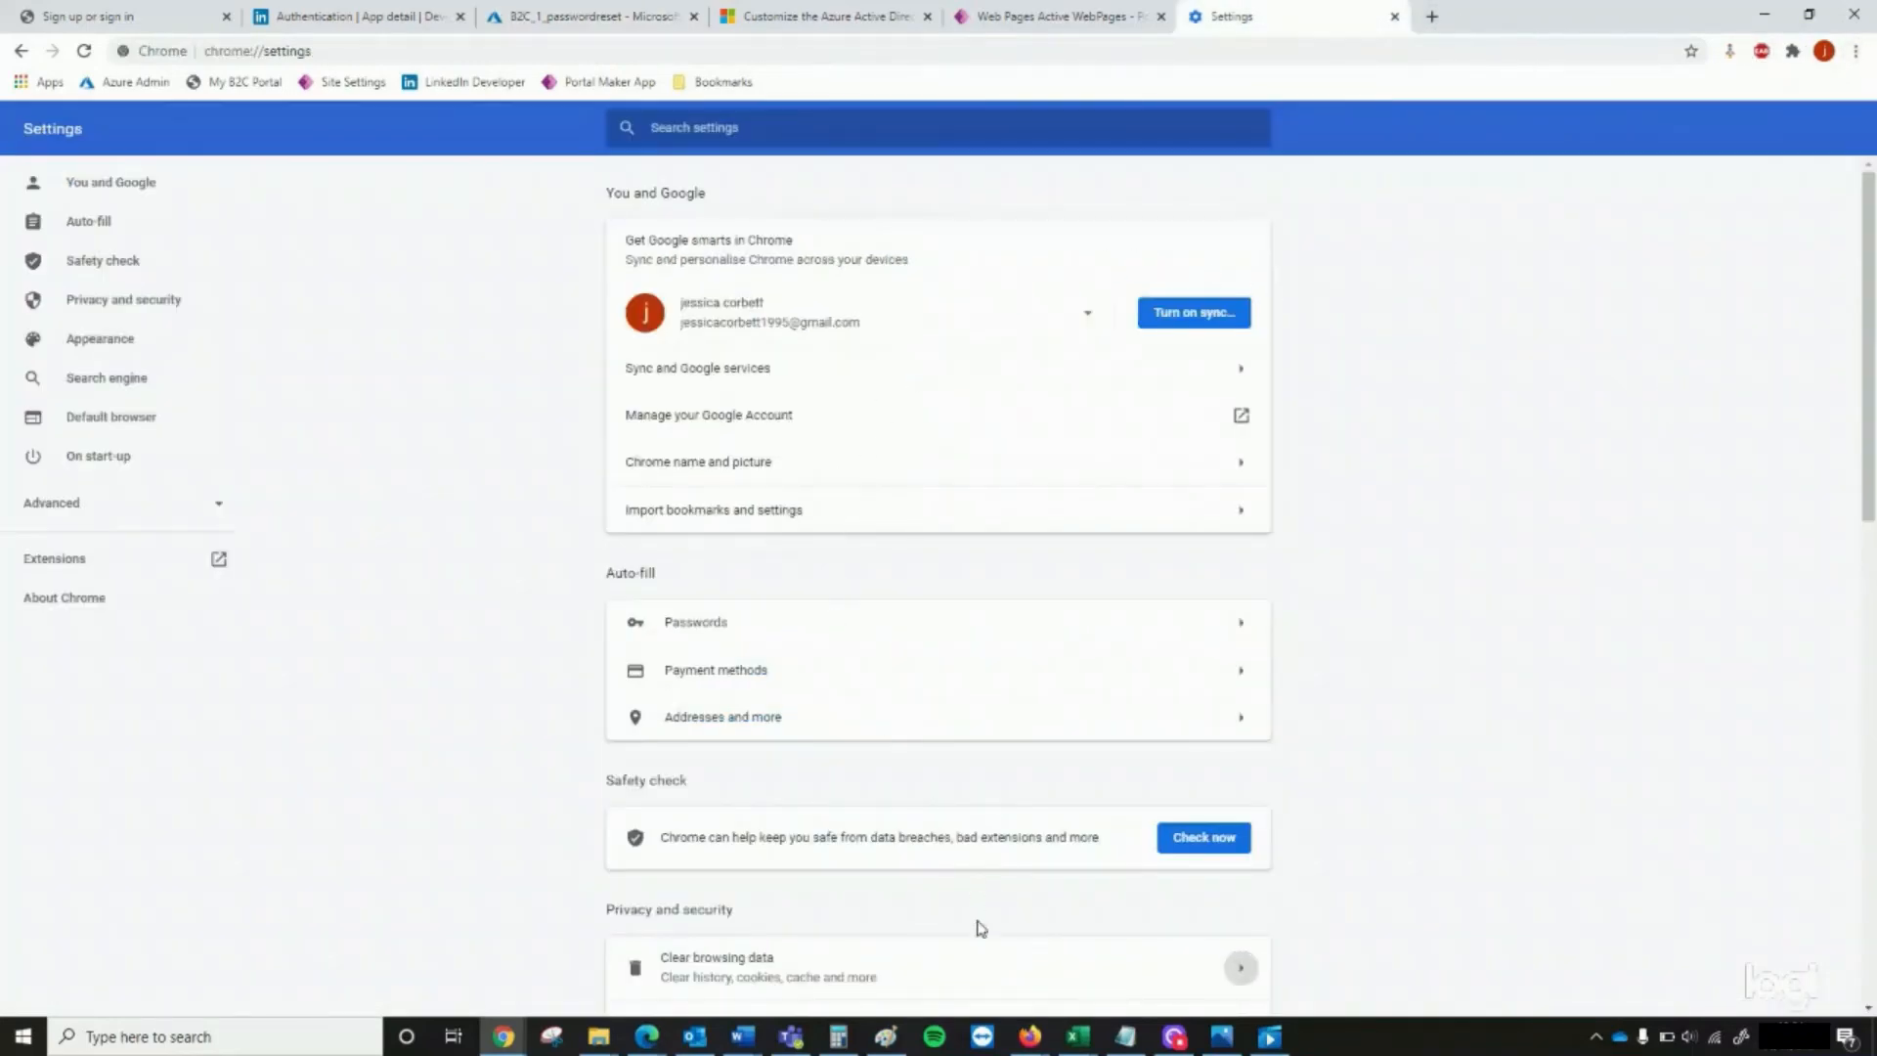
pyautogui.click(964, 968)
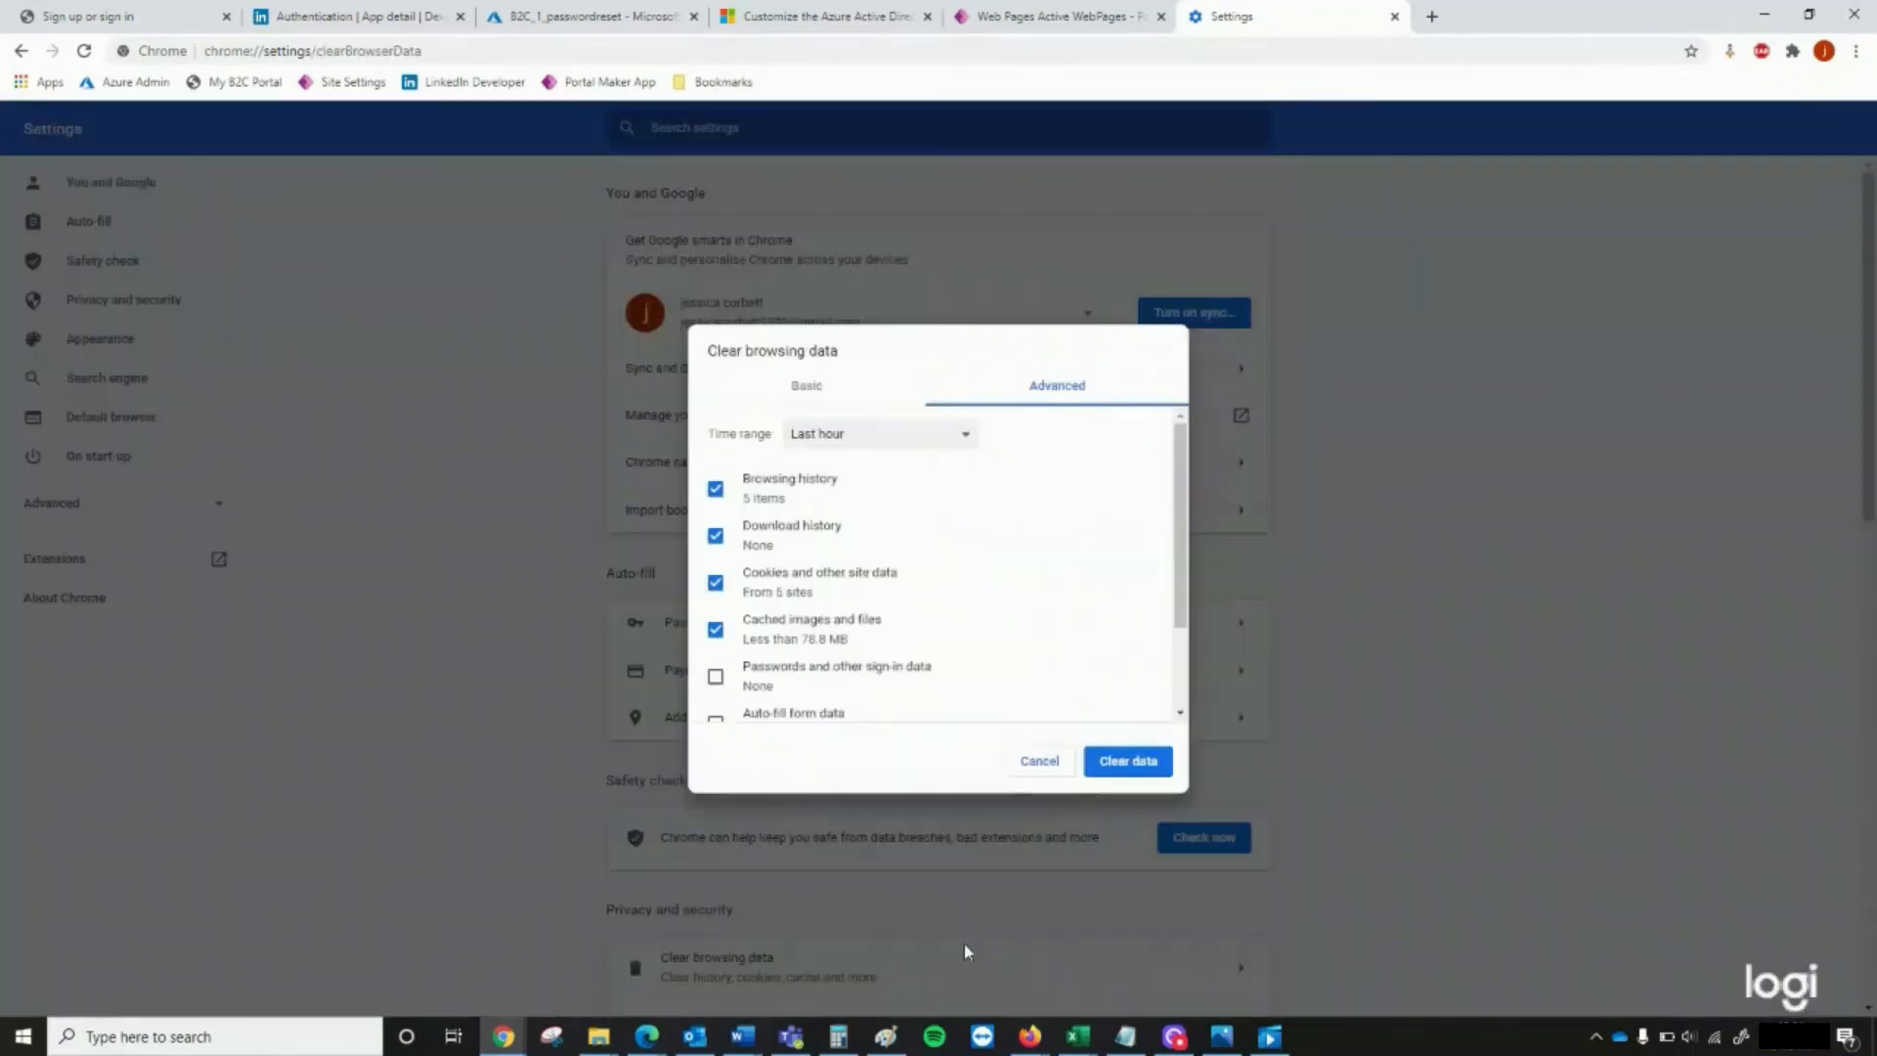
pyautogui.click(1114, 763)
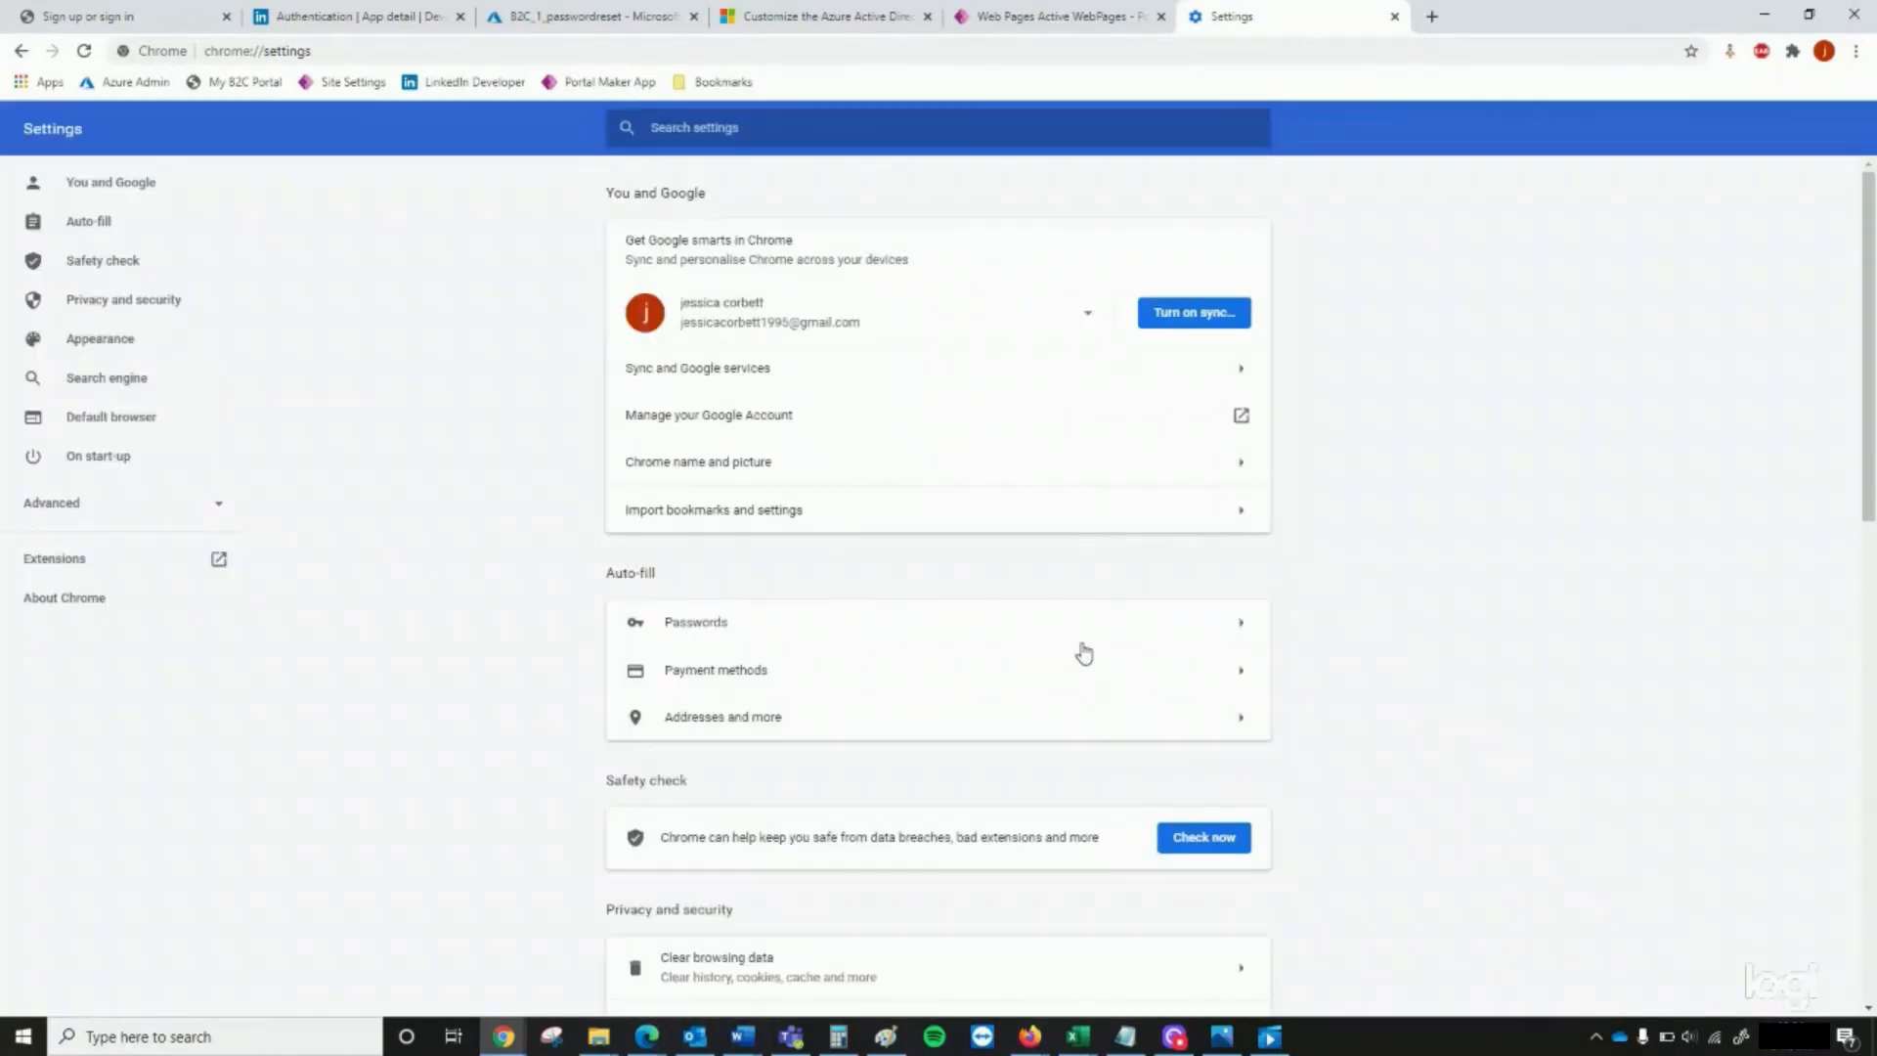
# Open the My B2C Portal sign-in page to check its custom layout, comparing it with the template code in the Azure AD B2C customization documentation
pyautogui.click(108, 24)
pyautogui.click(262, 85)
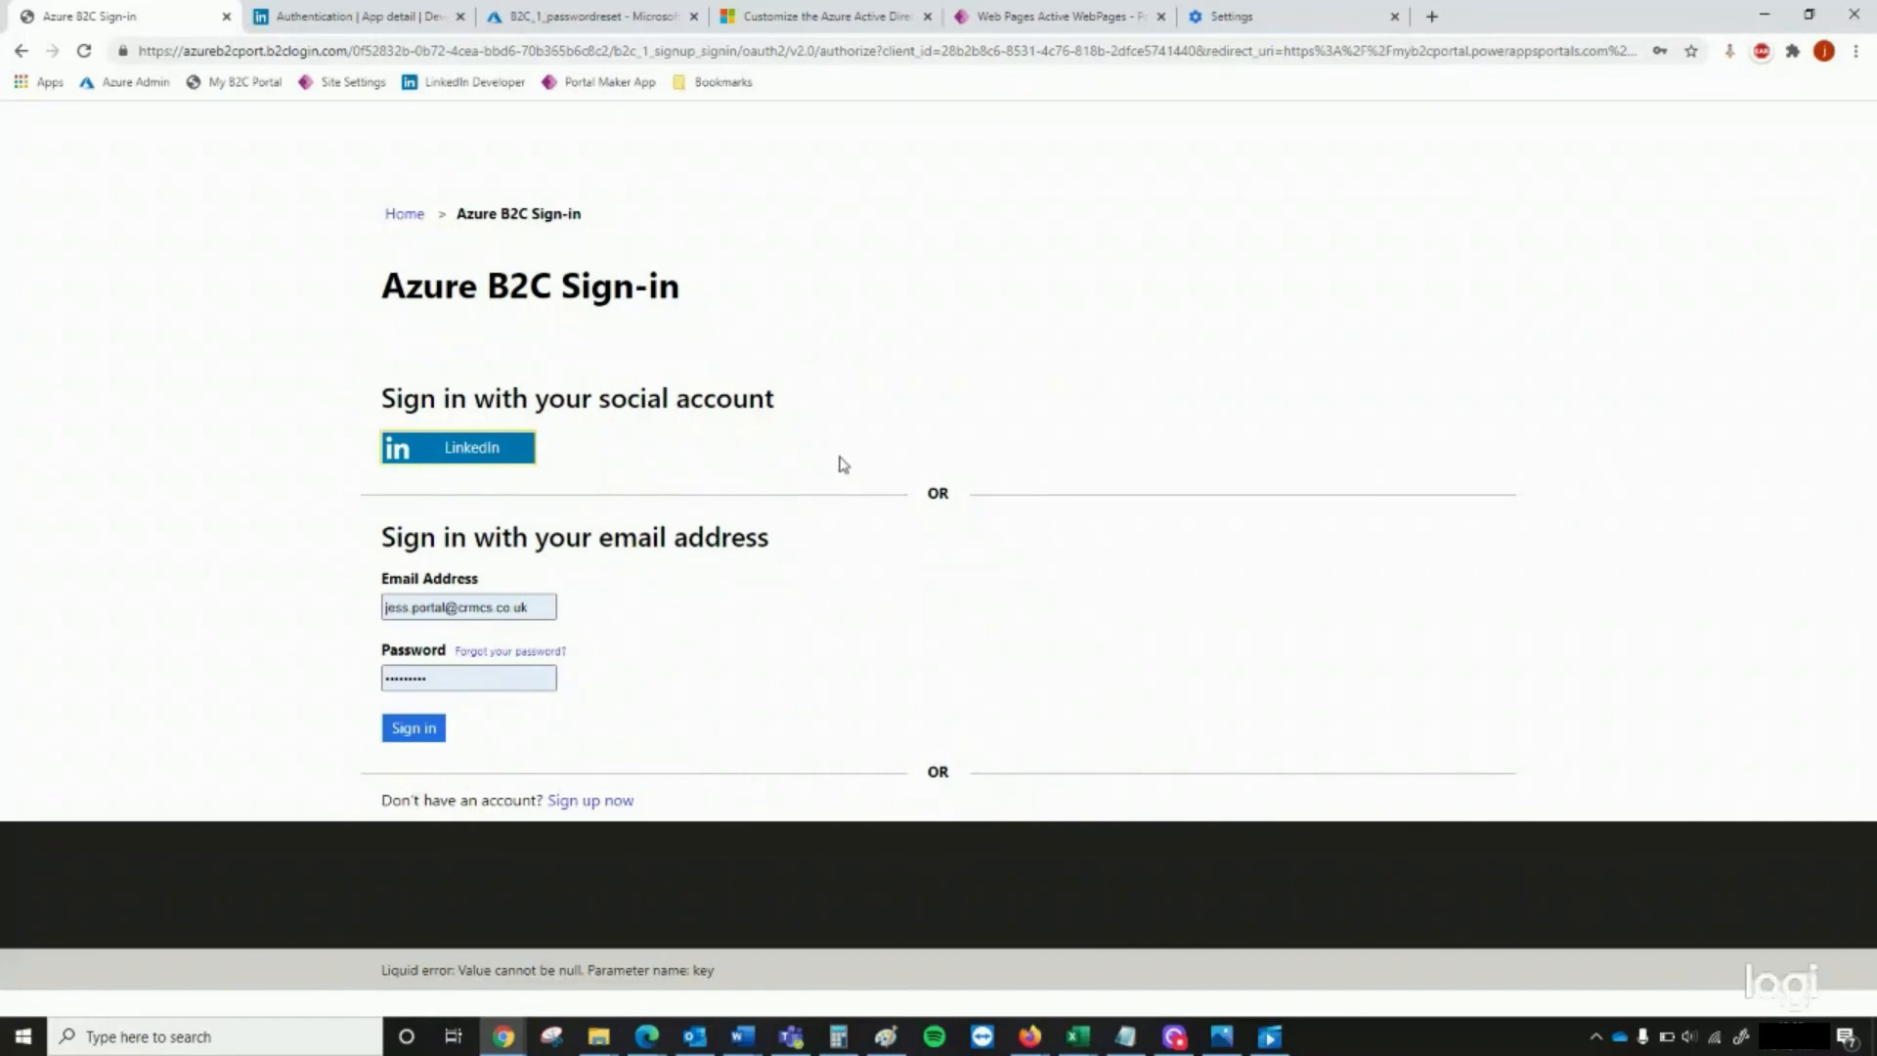
pyautogui.click(858, 18)
pyautogui.scroll(12, 904, 536)
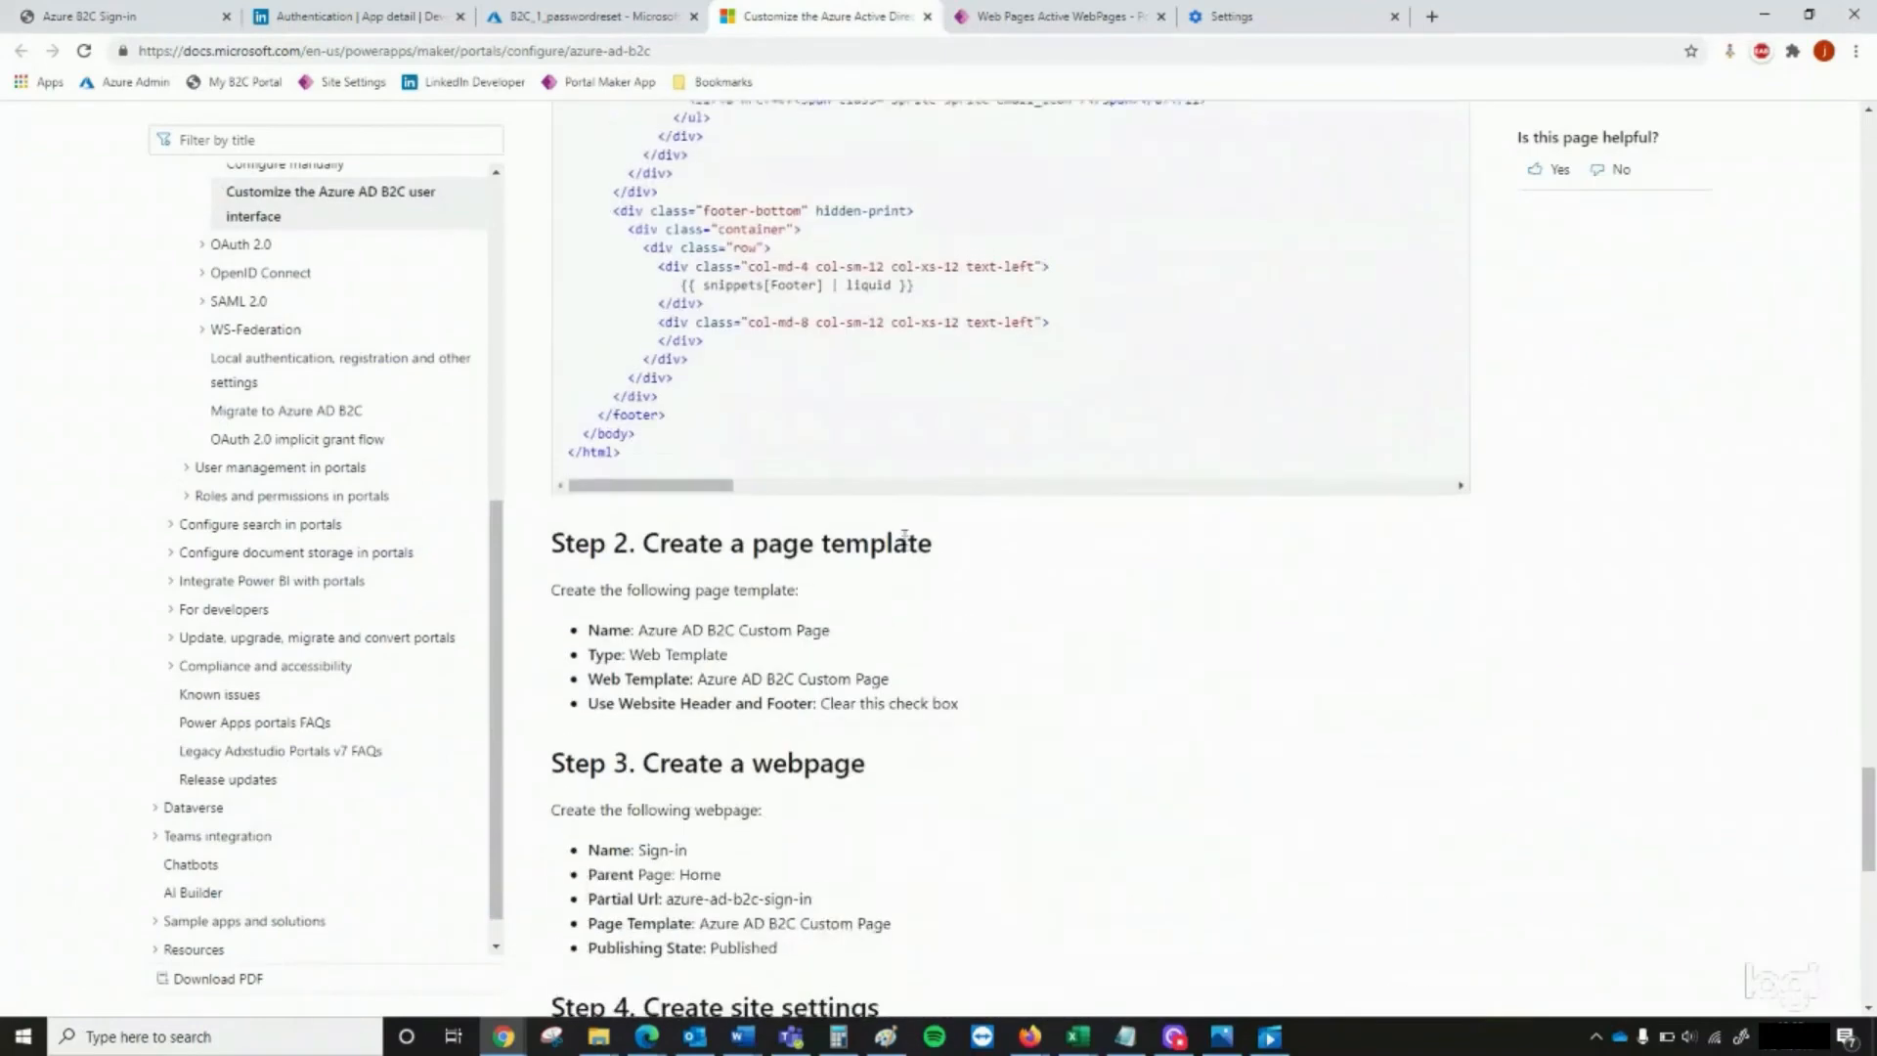
pyautogui.scroll(15, 904, 535)
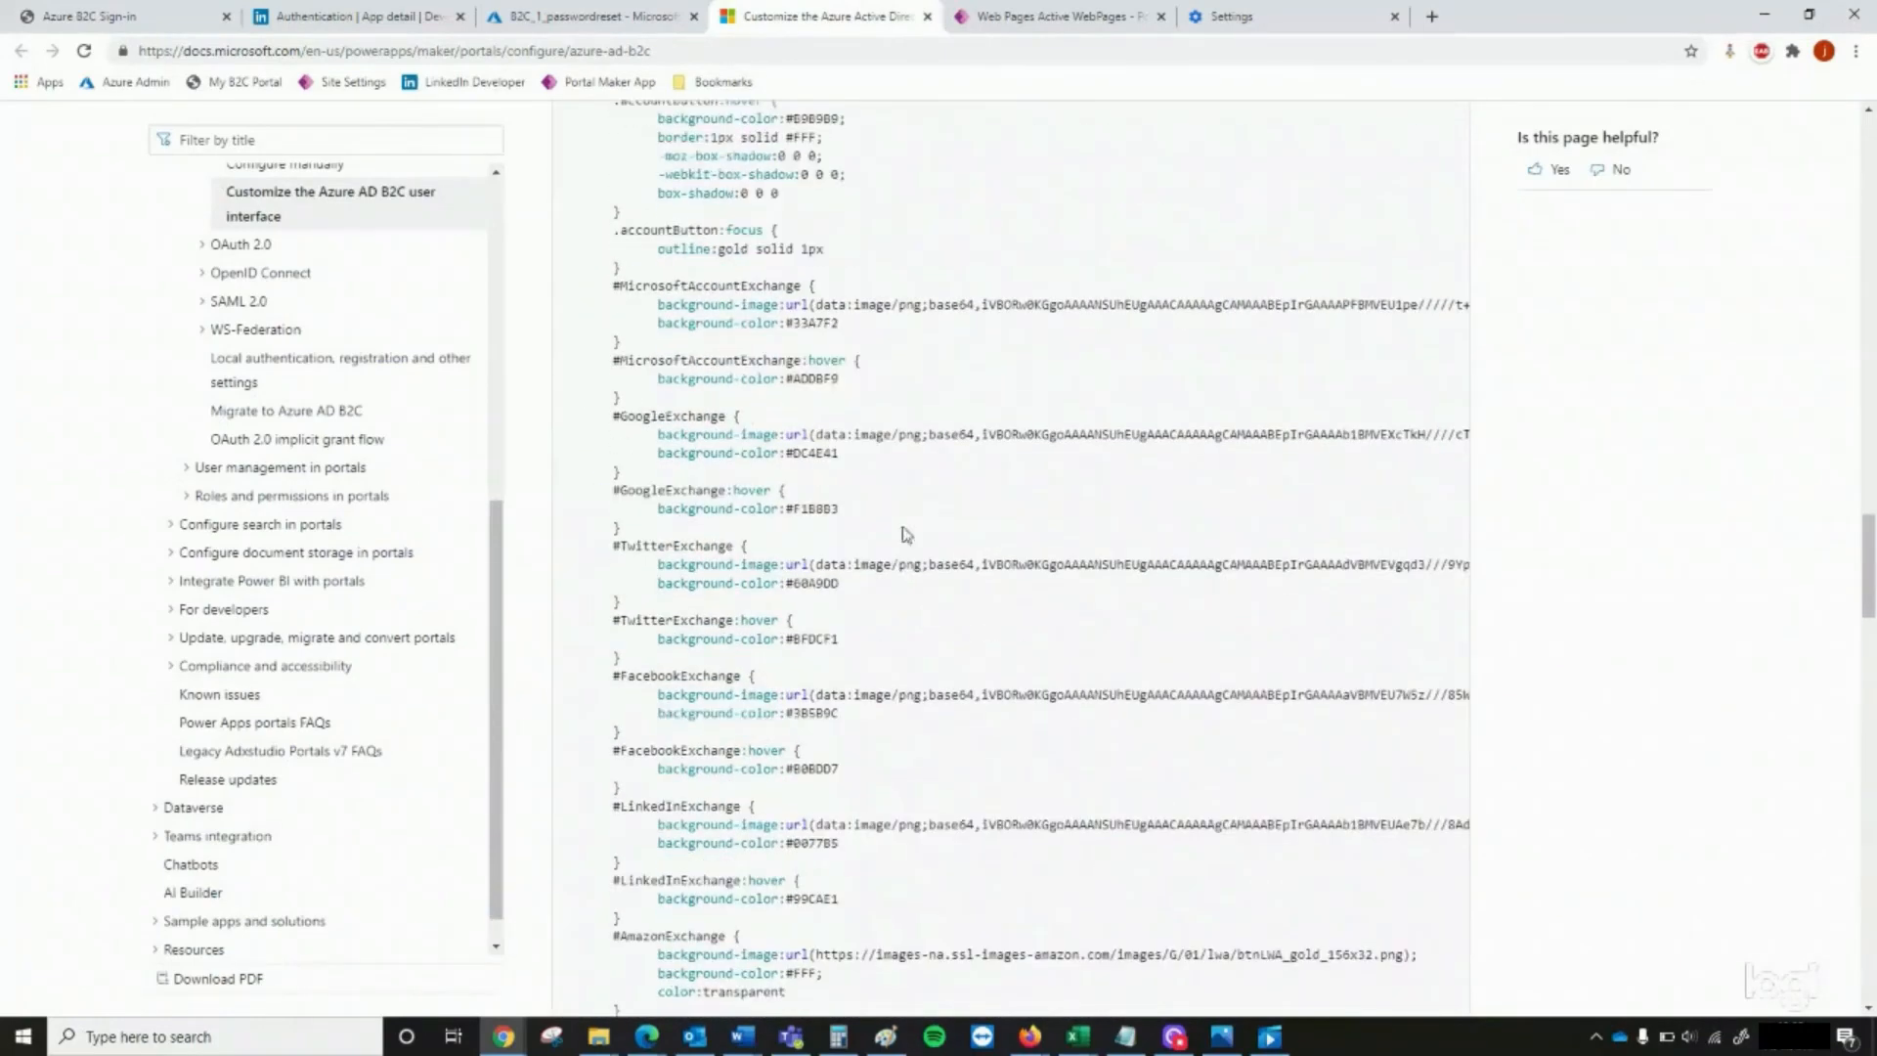
pyautogui.click(106, 12)
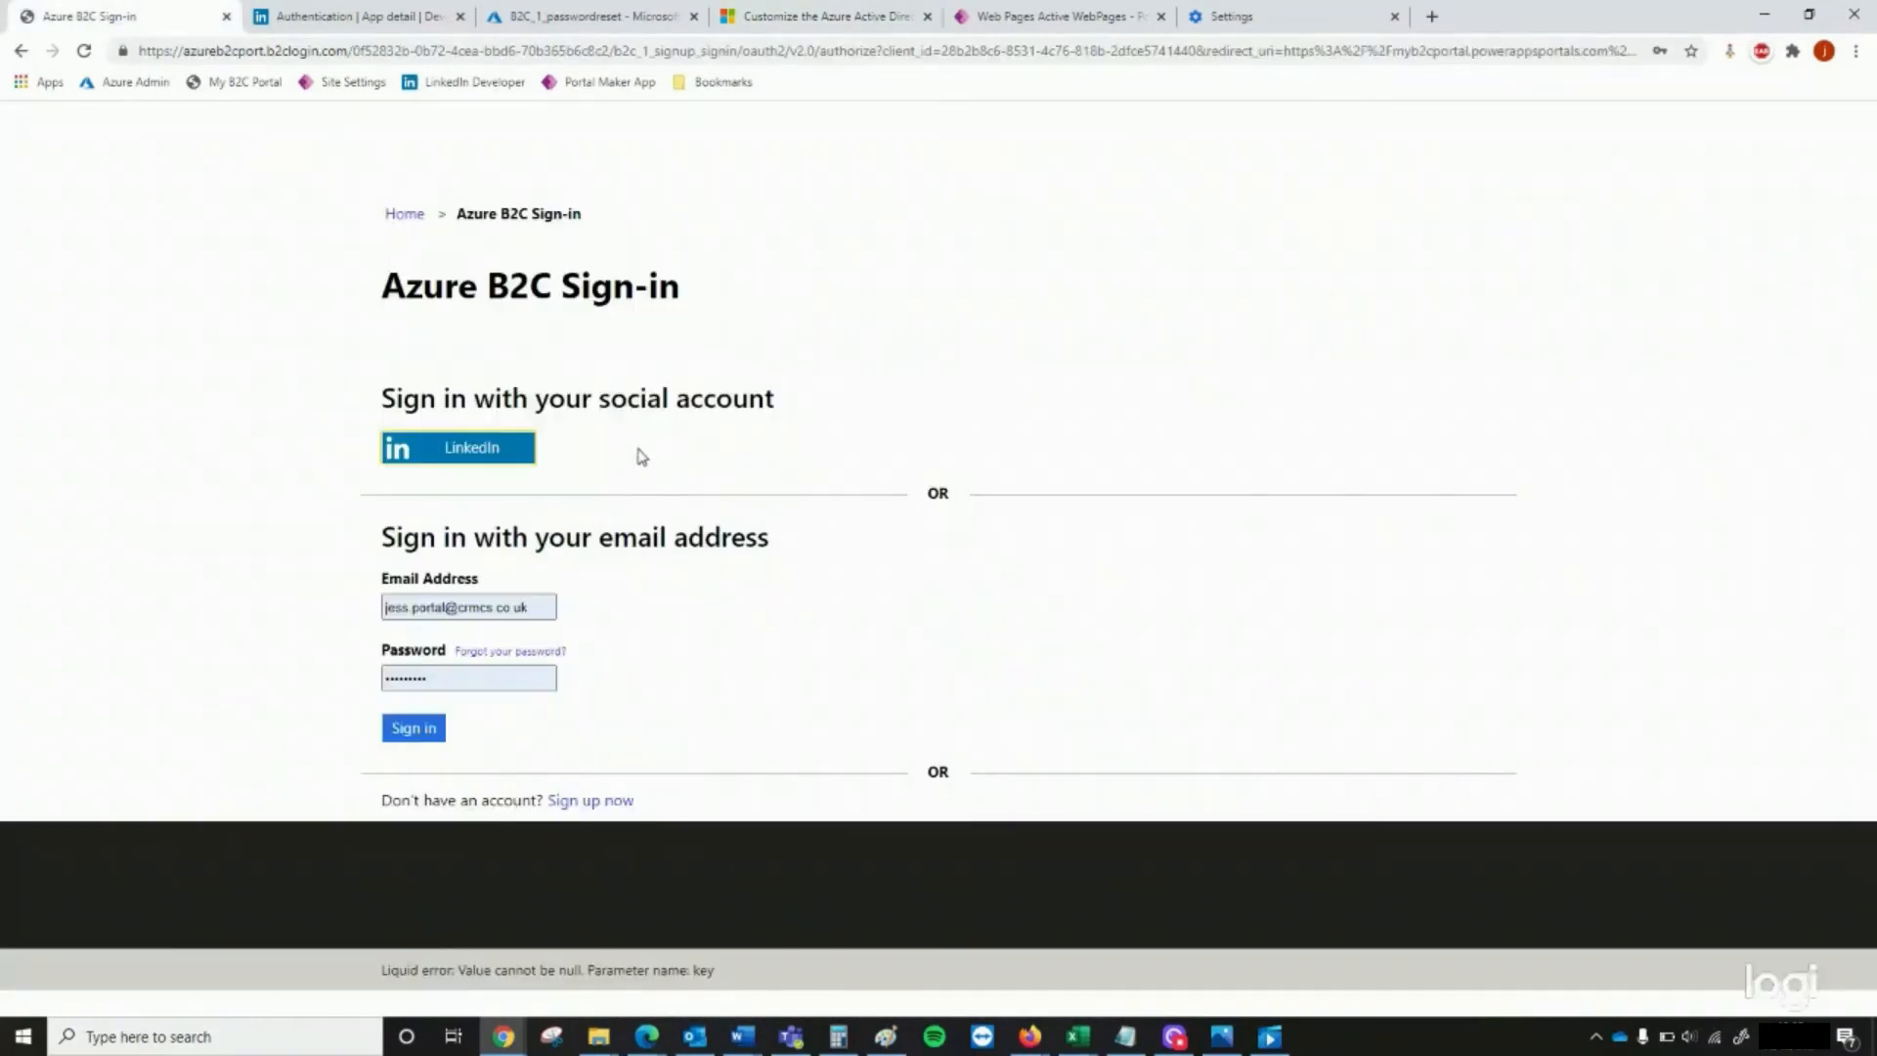